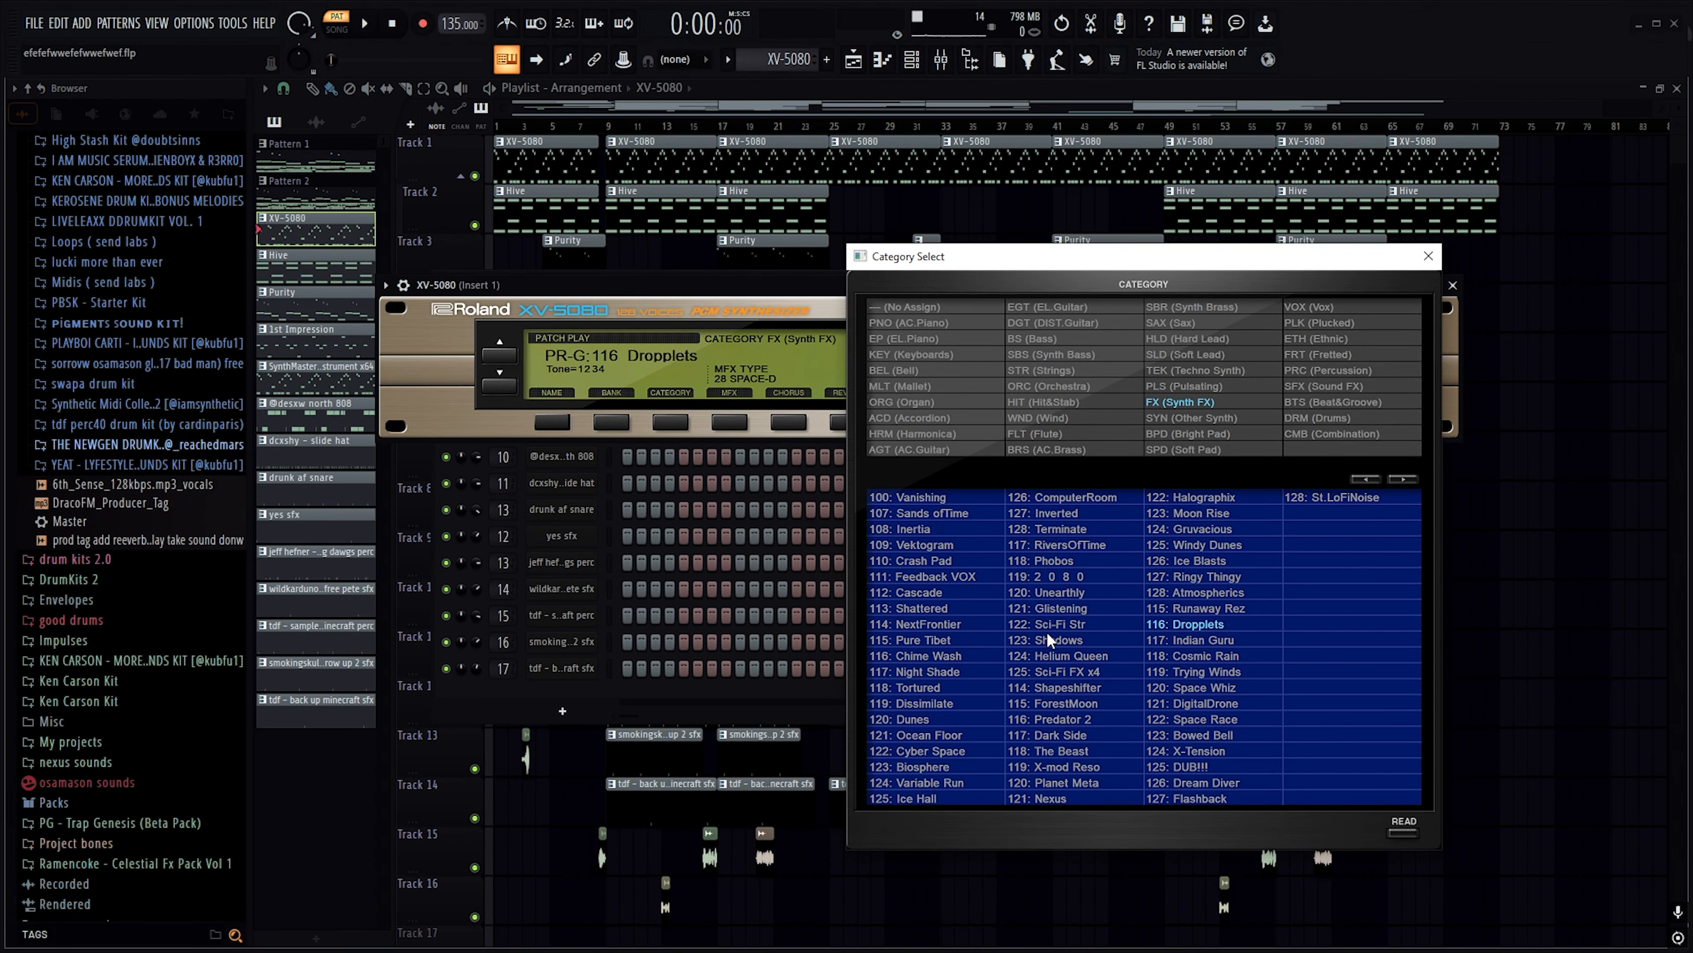
Close the XV-5080's category list and its synth window
click(1428, 255)
drag(847, 289, 965, 289)
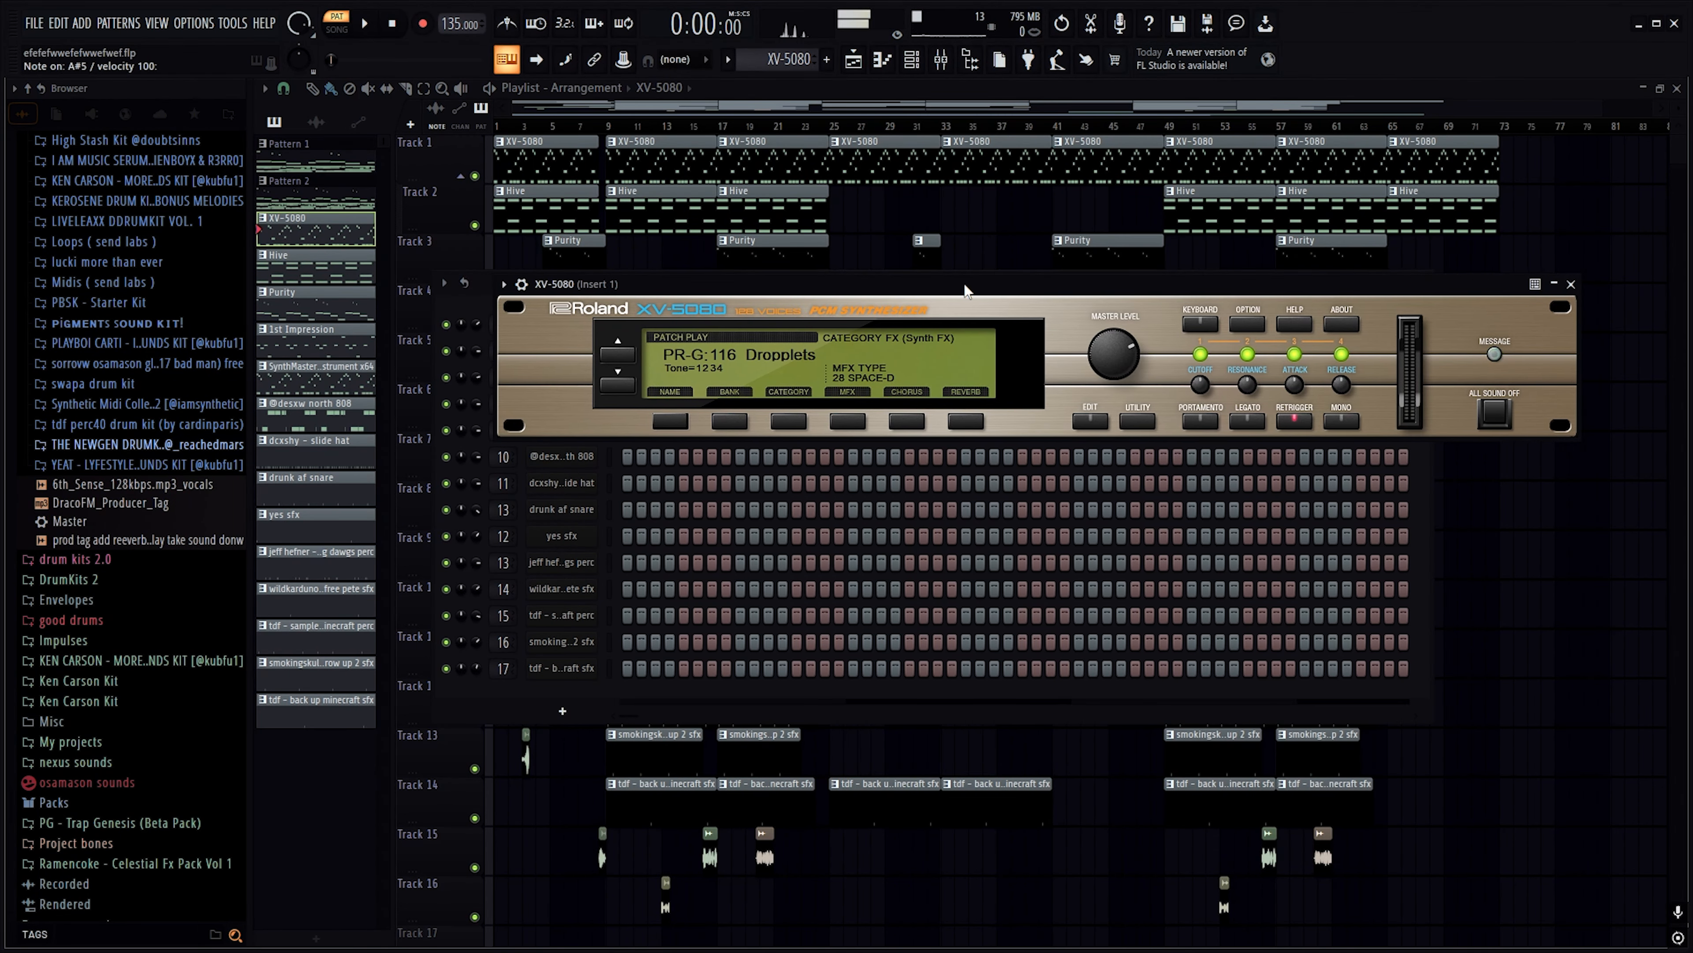
click(1571, 284)
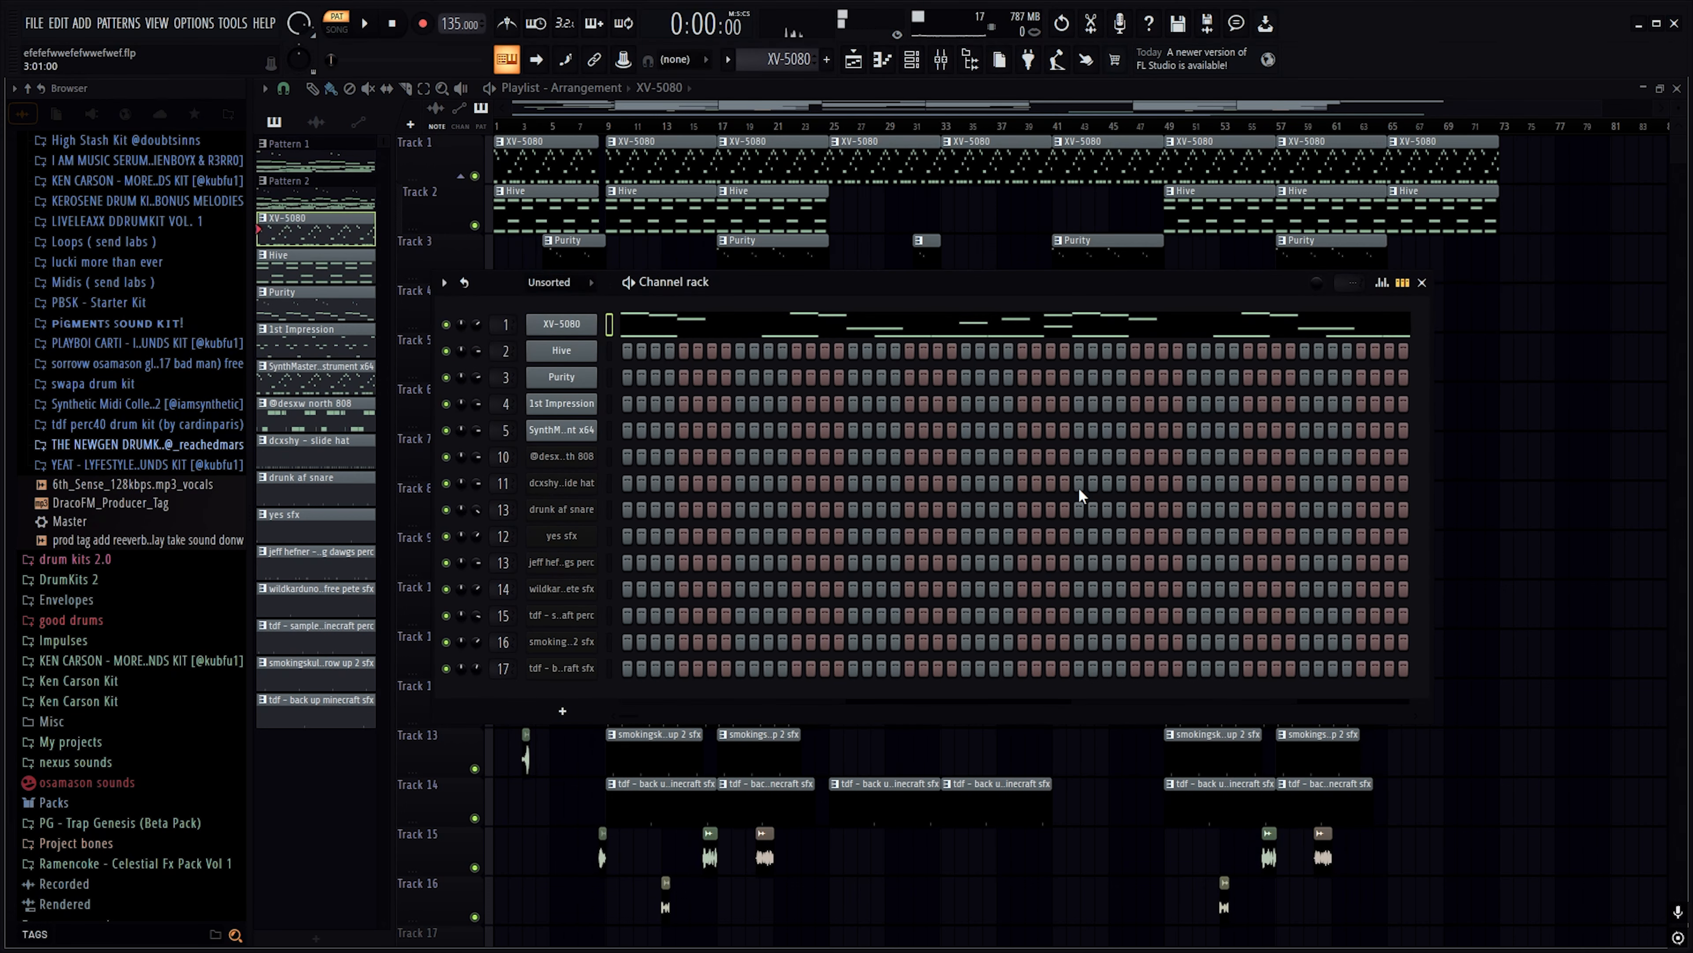
Open the XV-5080 channel's melody in the piano roll, then play the pattern and stop it
right_click(578, 326)
click(651, 324)
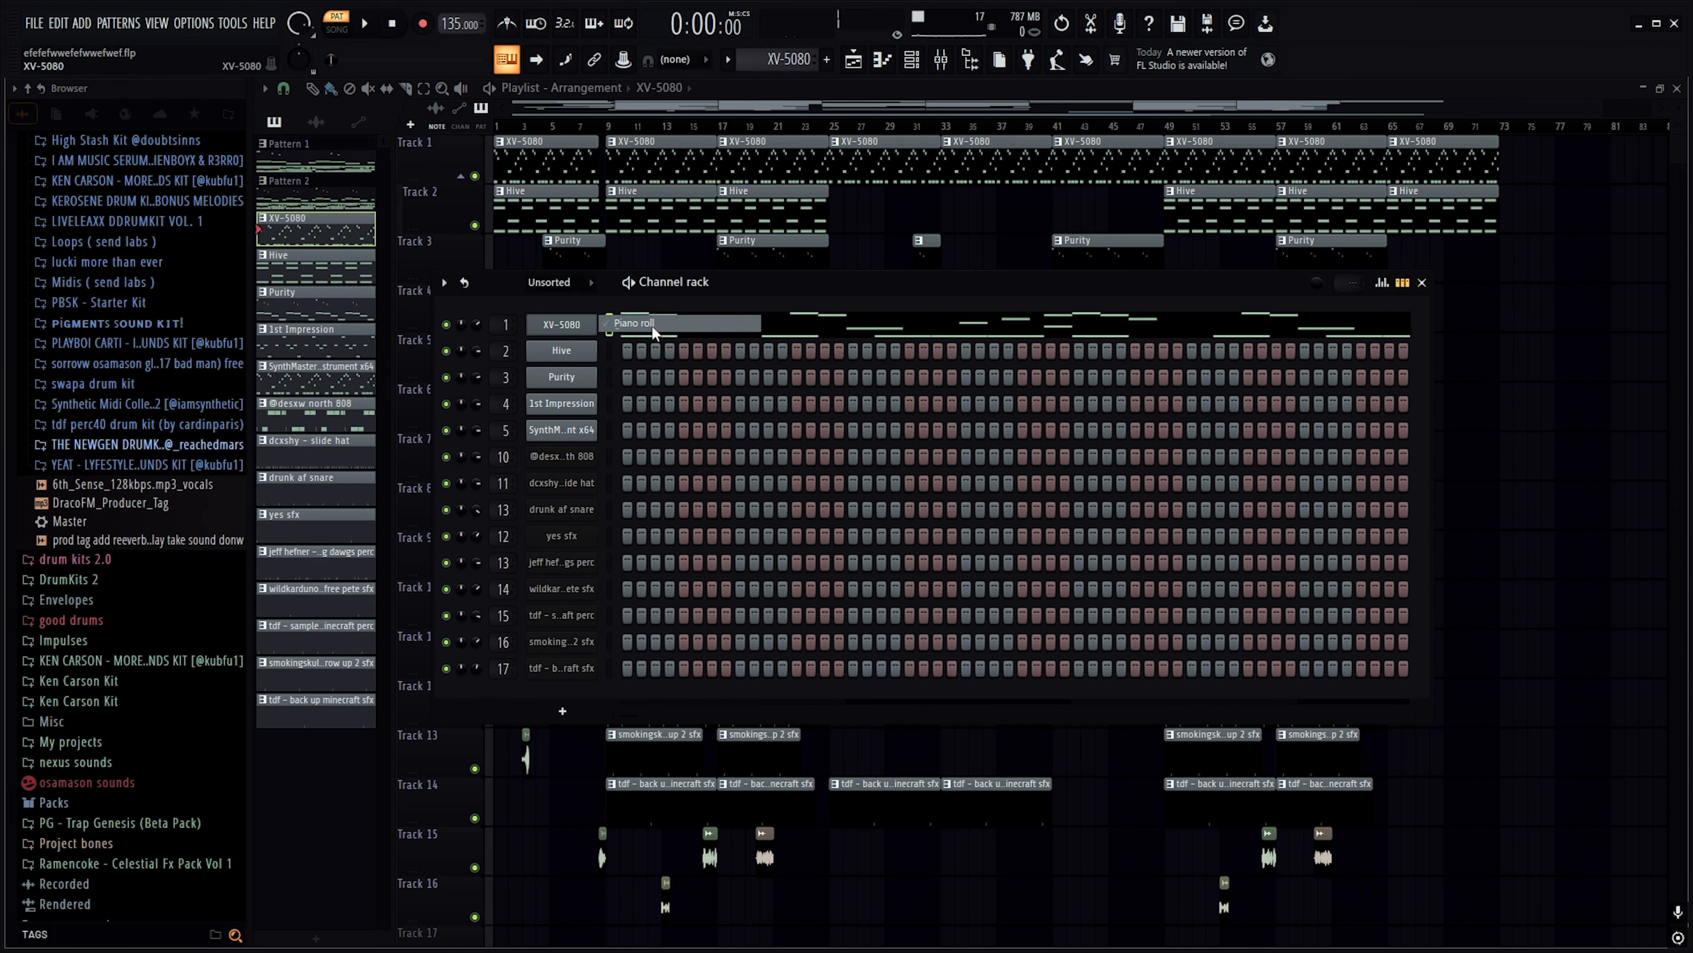
scroll(658, 441, up, 4)
scroll(784, 418, down, 4)
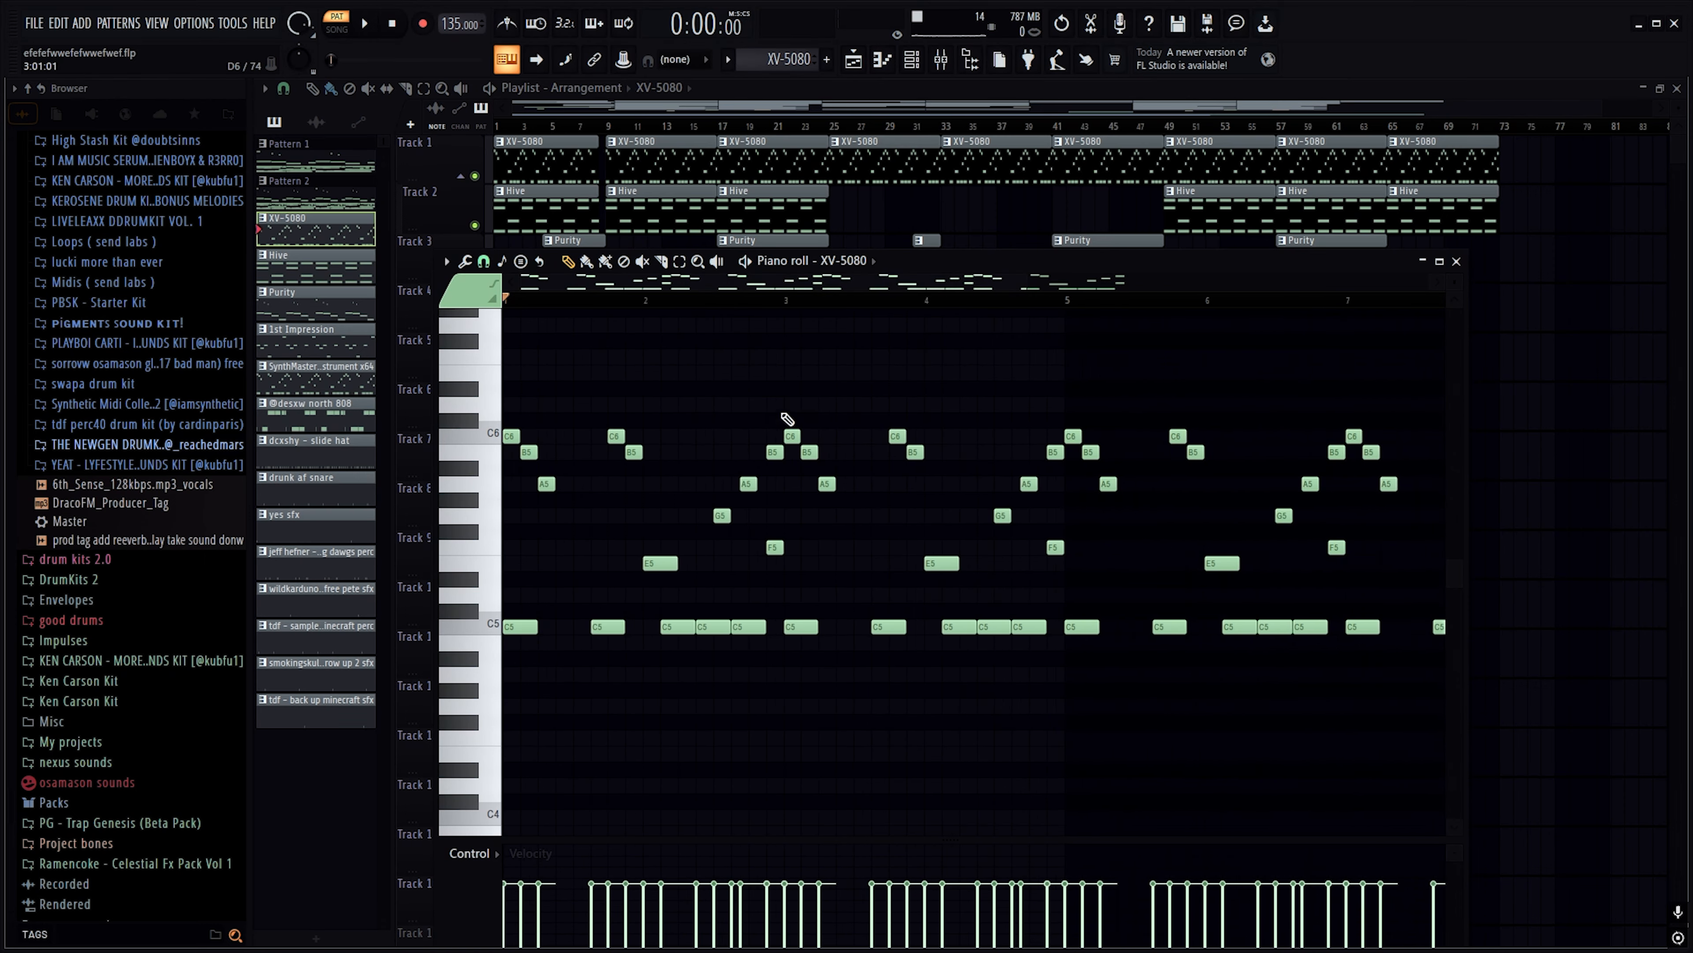
scroll(680, 443, down, 1)
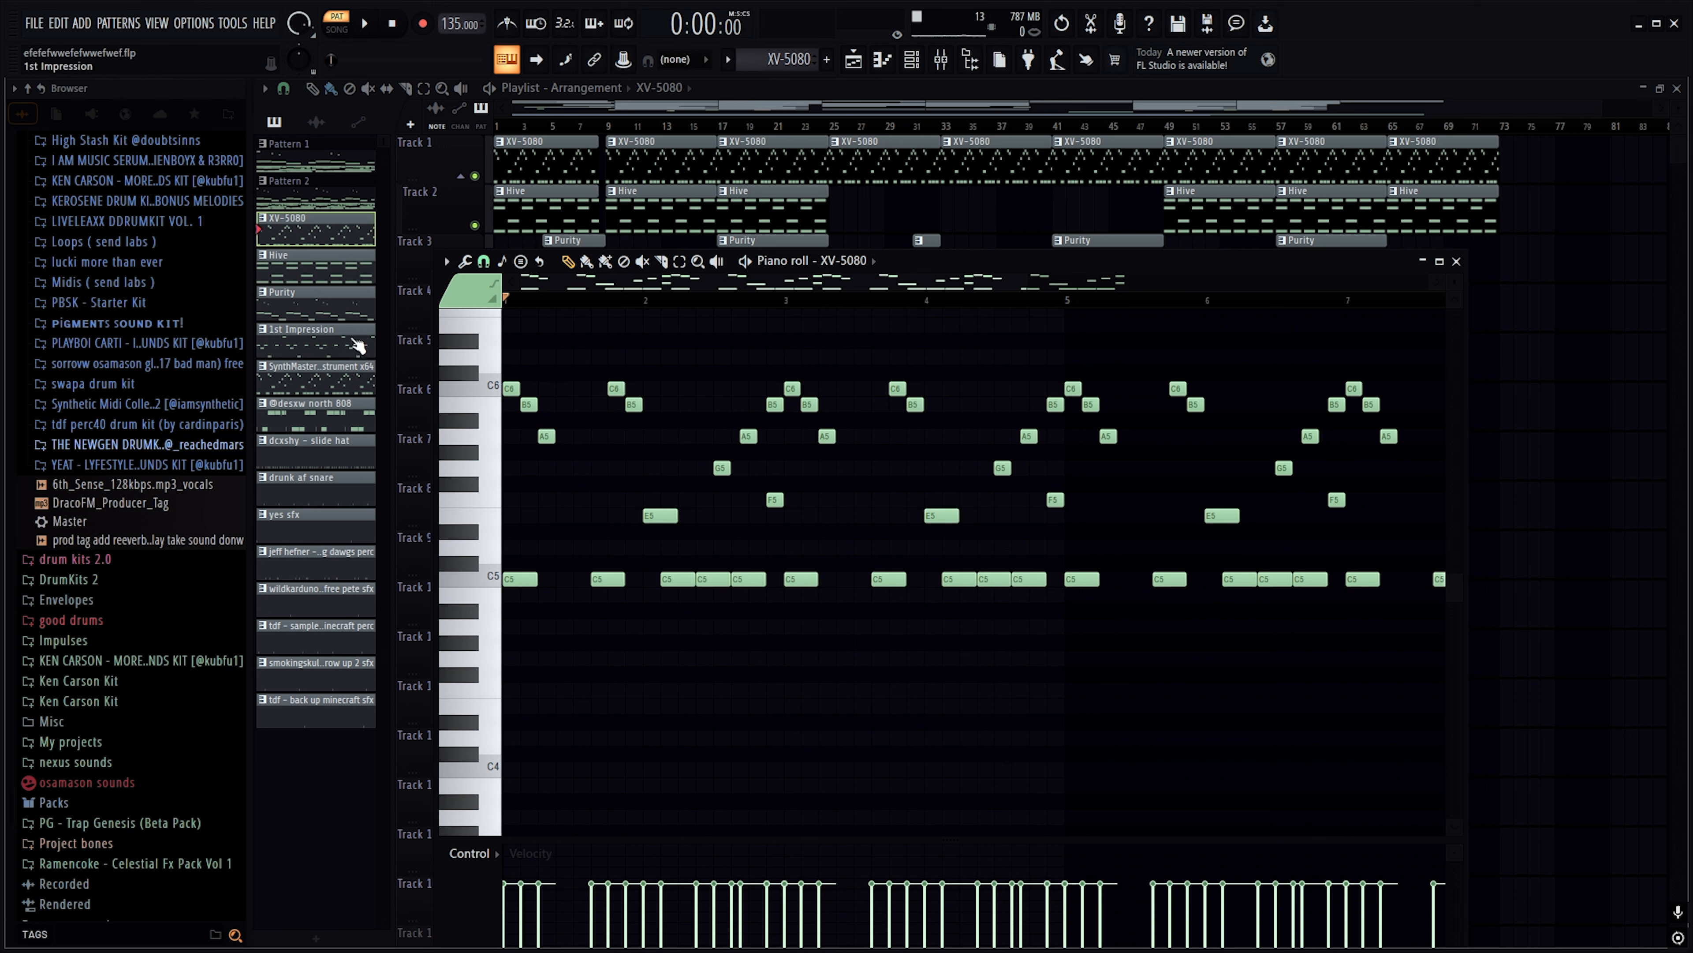
key(space)
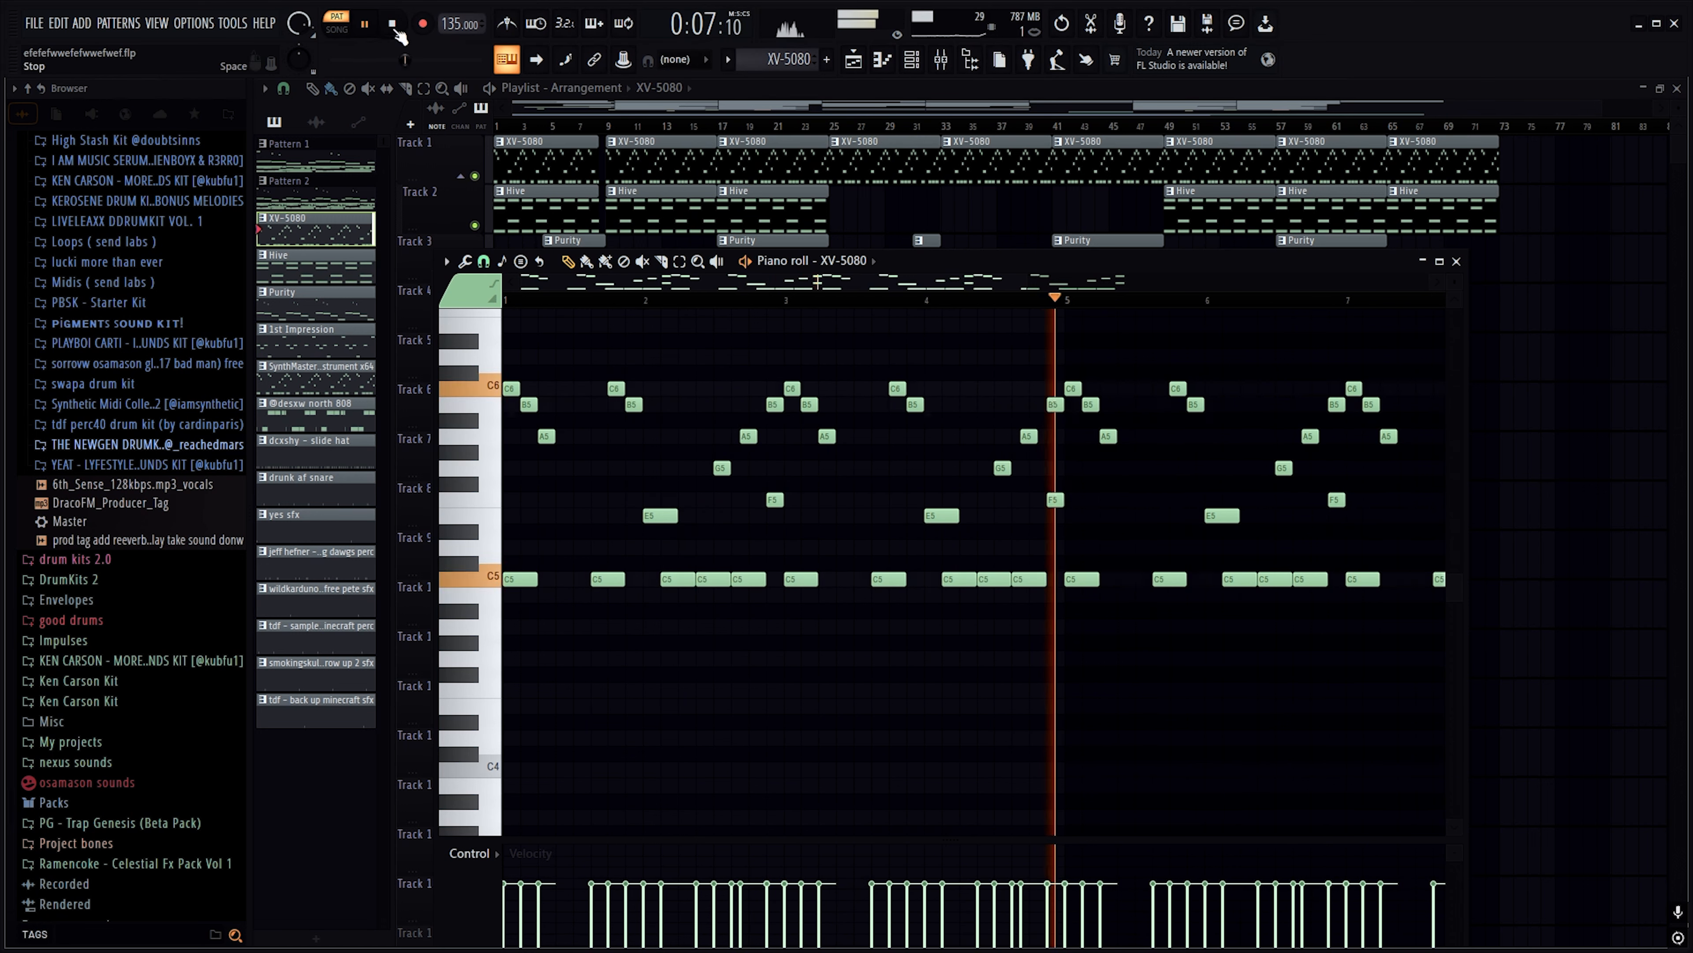
key(space)
Inspect the Fruity Delay 3 settings on mixer Insert 1 and close the effect
click(944, 62)
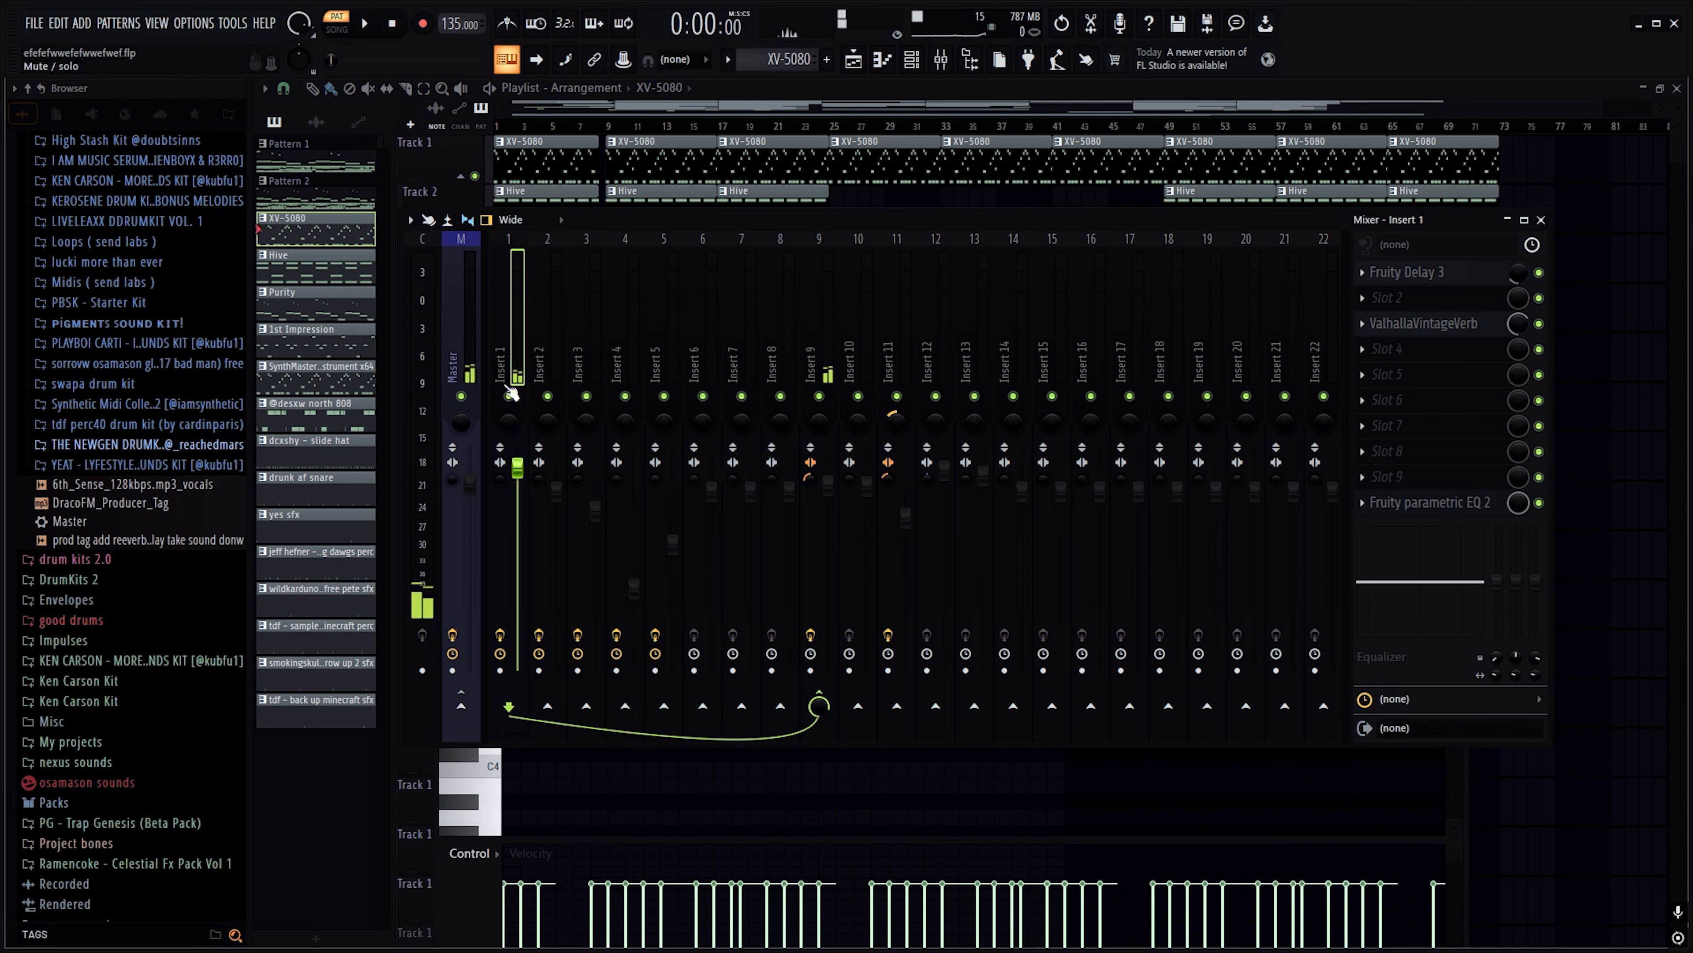
click(1407, 272)
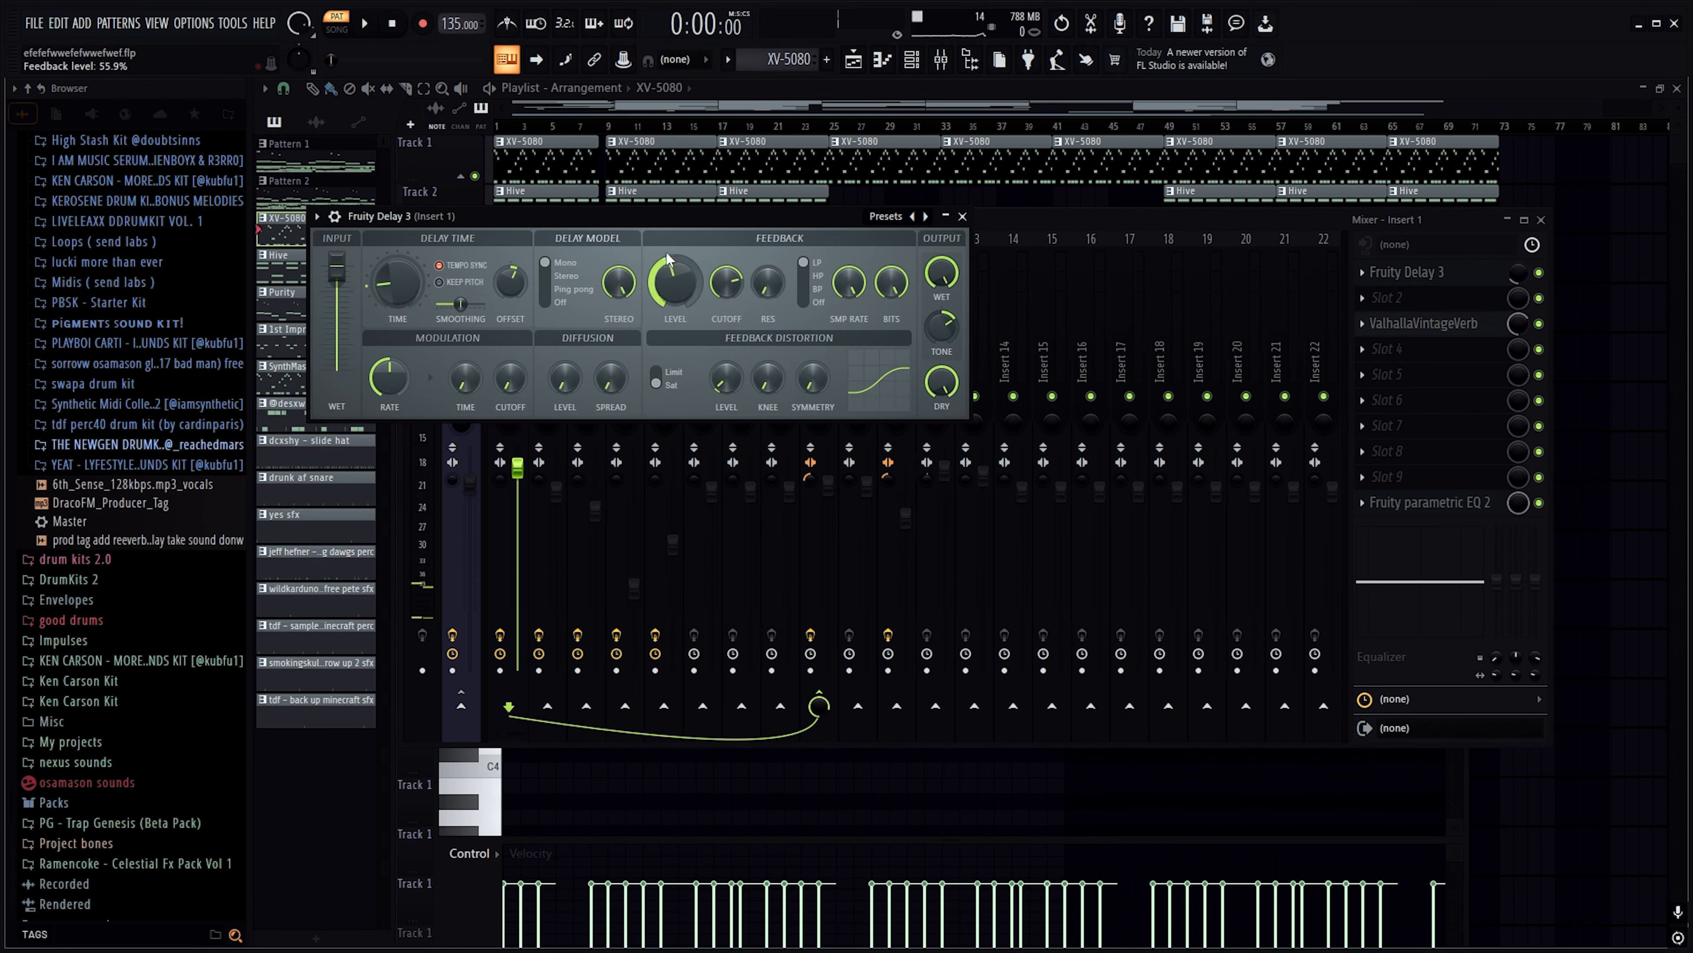
click(885, 220)
click(775, 225)
click(964, 217)
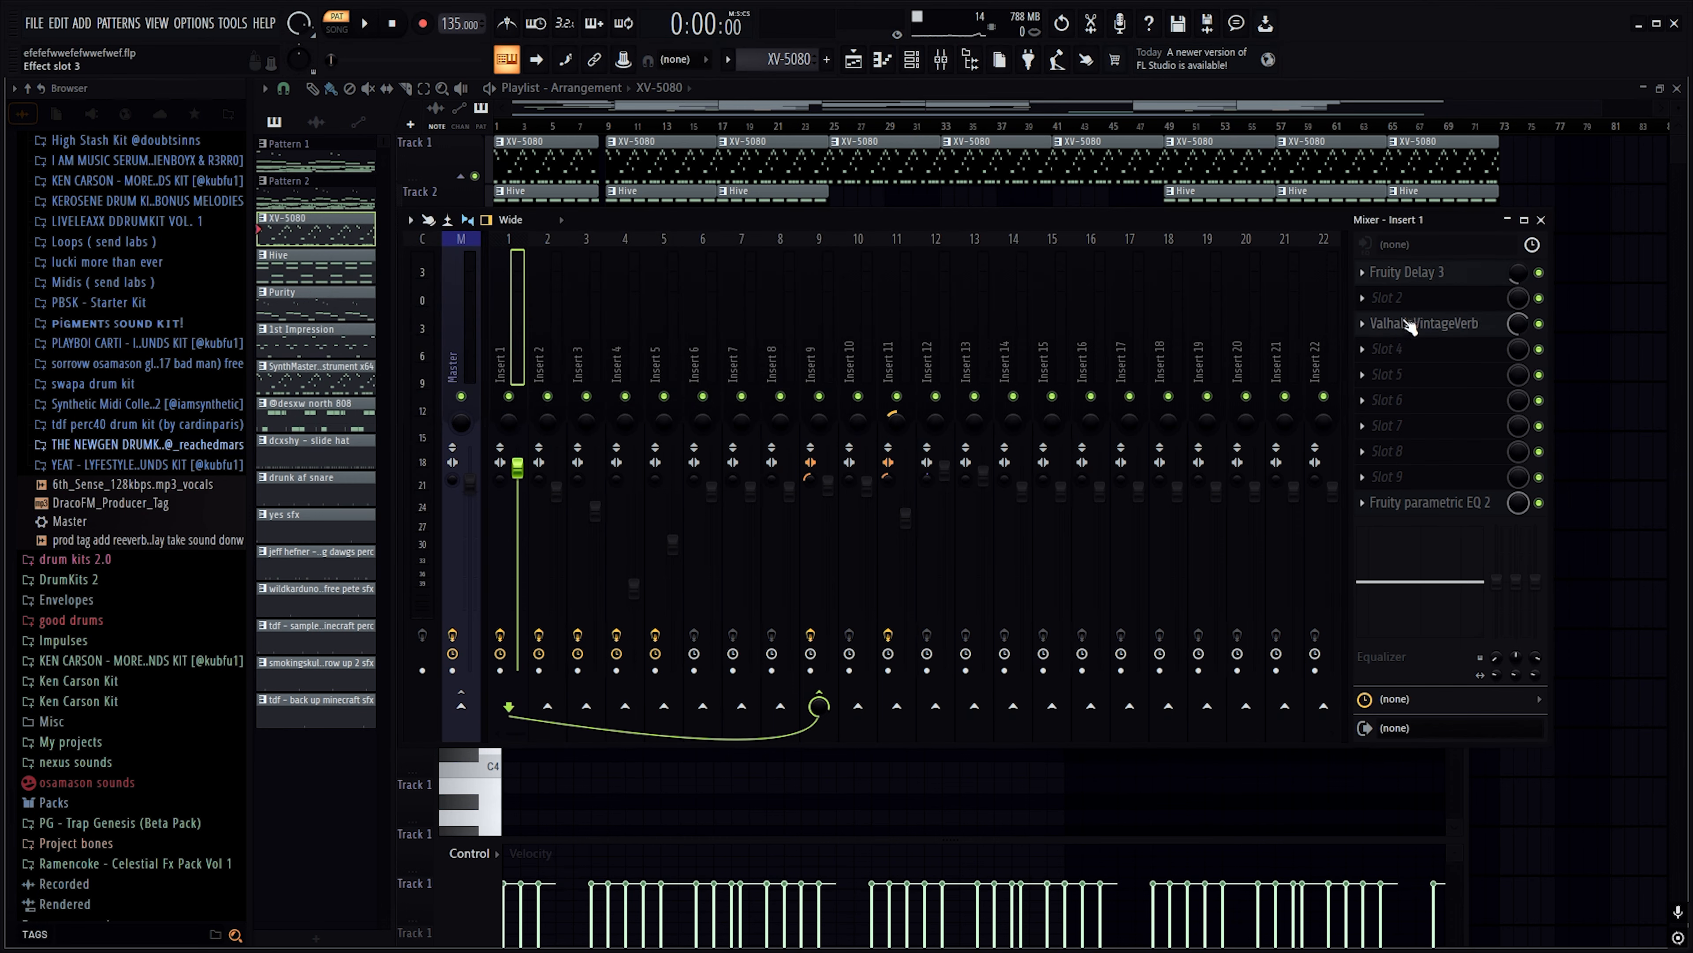
Review the ValhallaVintageVerb settings on mixer Insert 1, then close the reverb and the mixer
click(1423, 323)
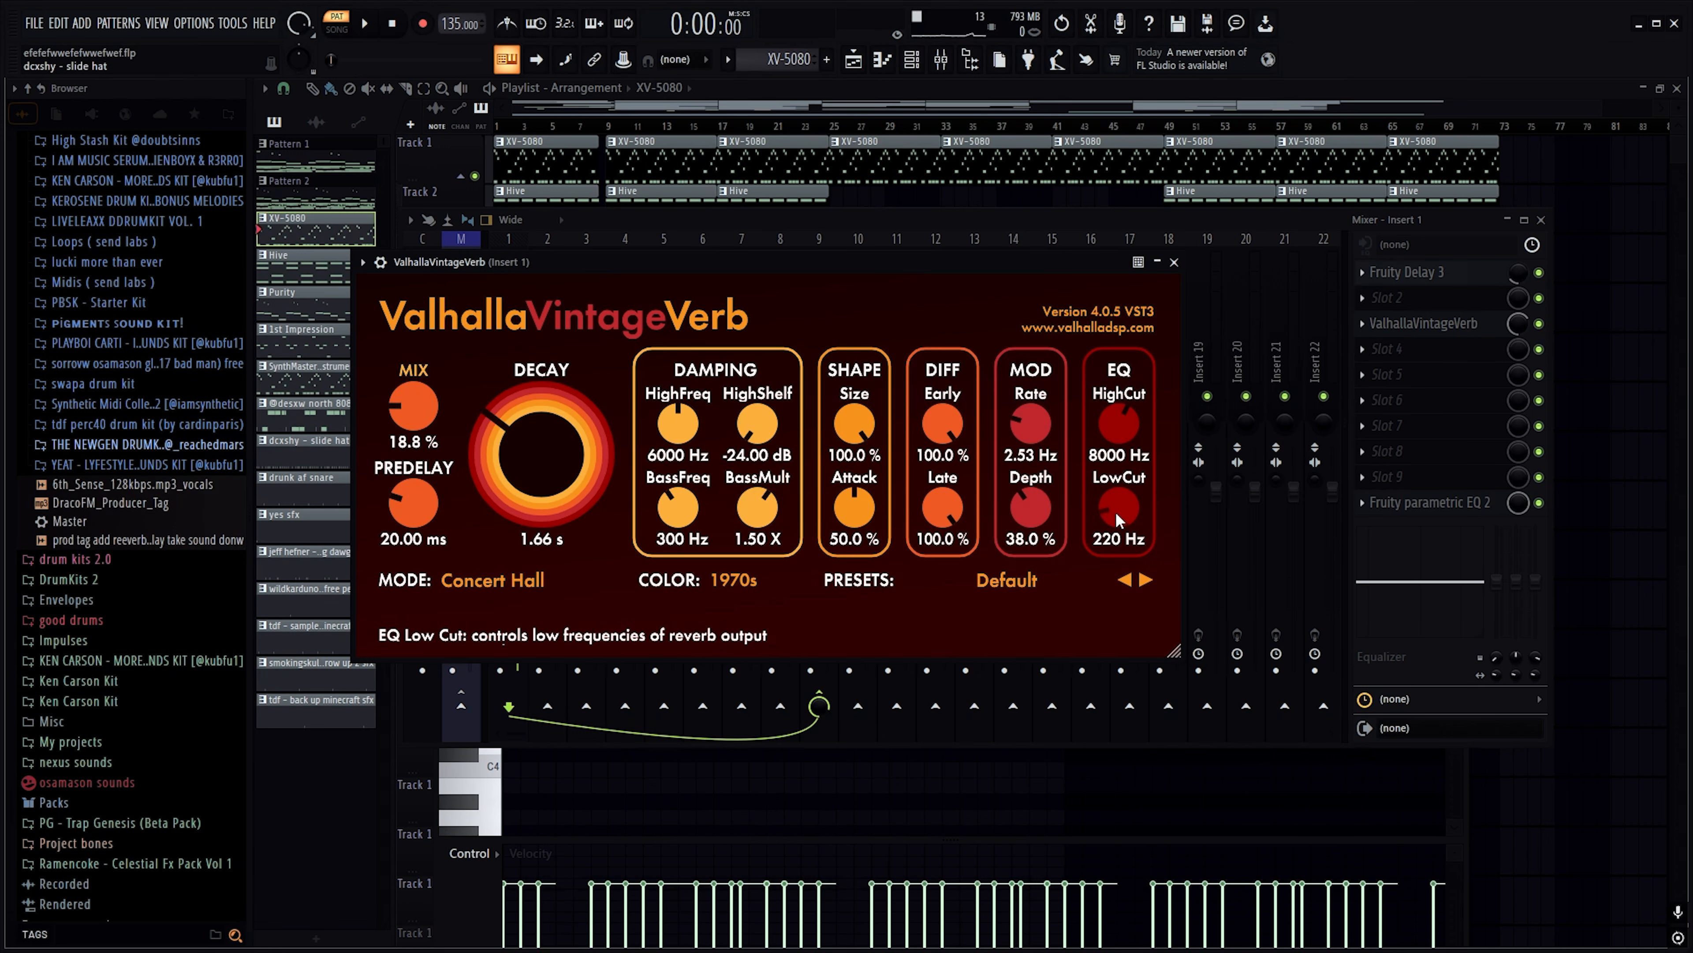
scroll(1125, 508, up, 2)
click(1174, 261)
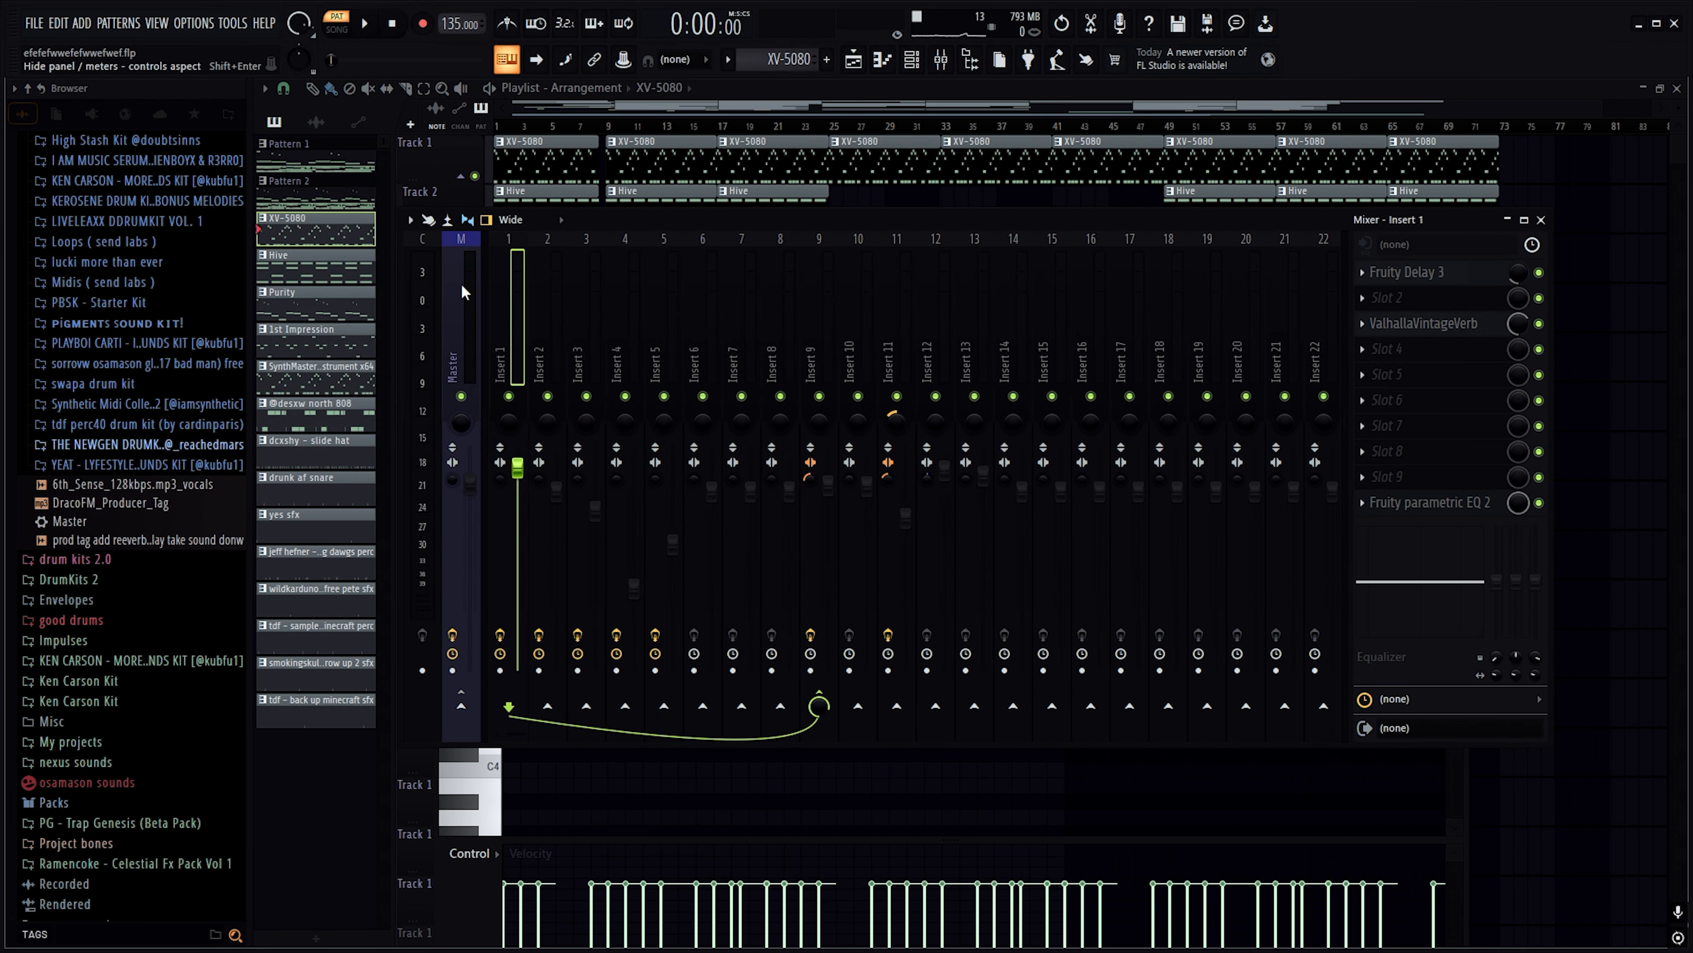
click(1541, 219)
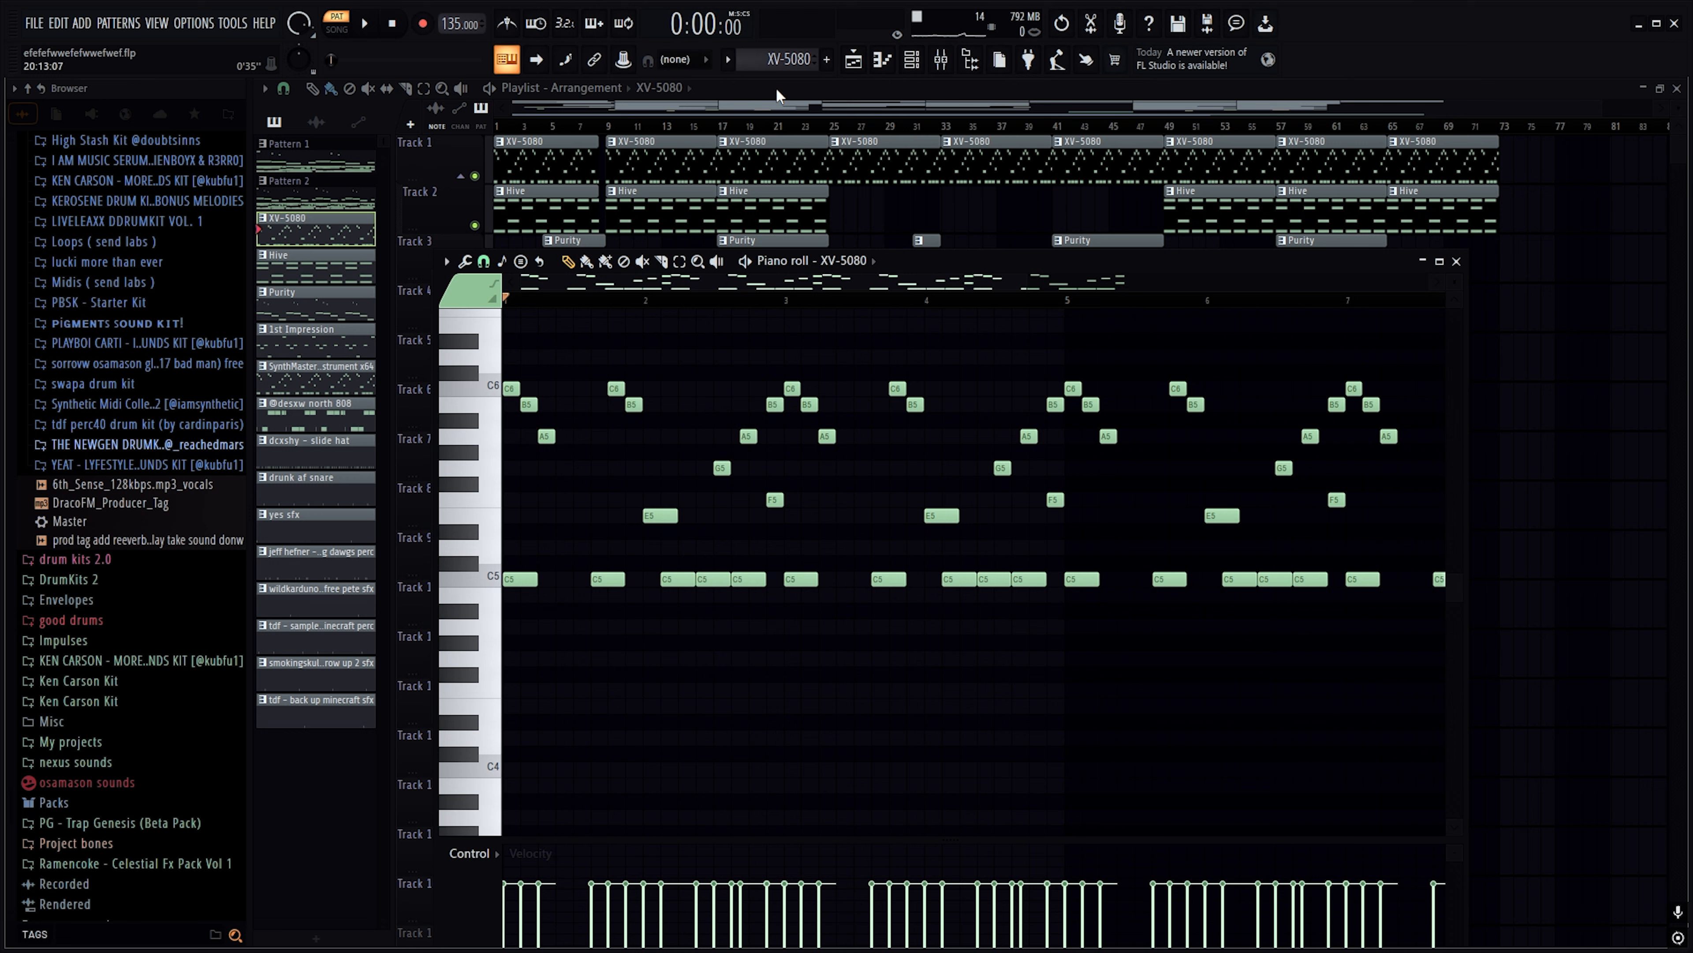
Switch to the Hive pattern and examine its chord notes across the full piano roll
click(726, 222)
click(874, 267)
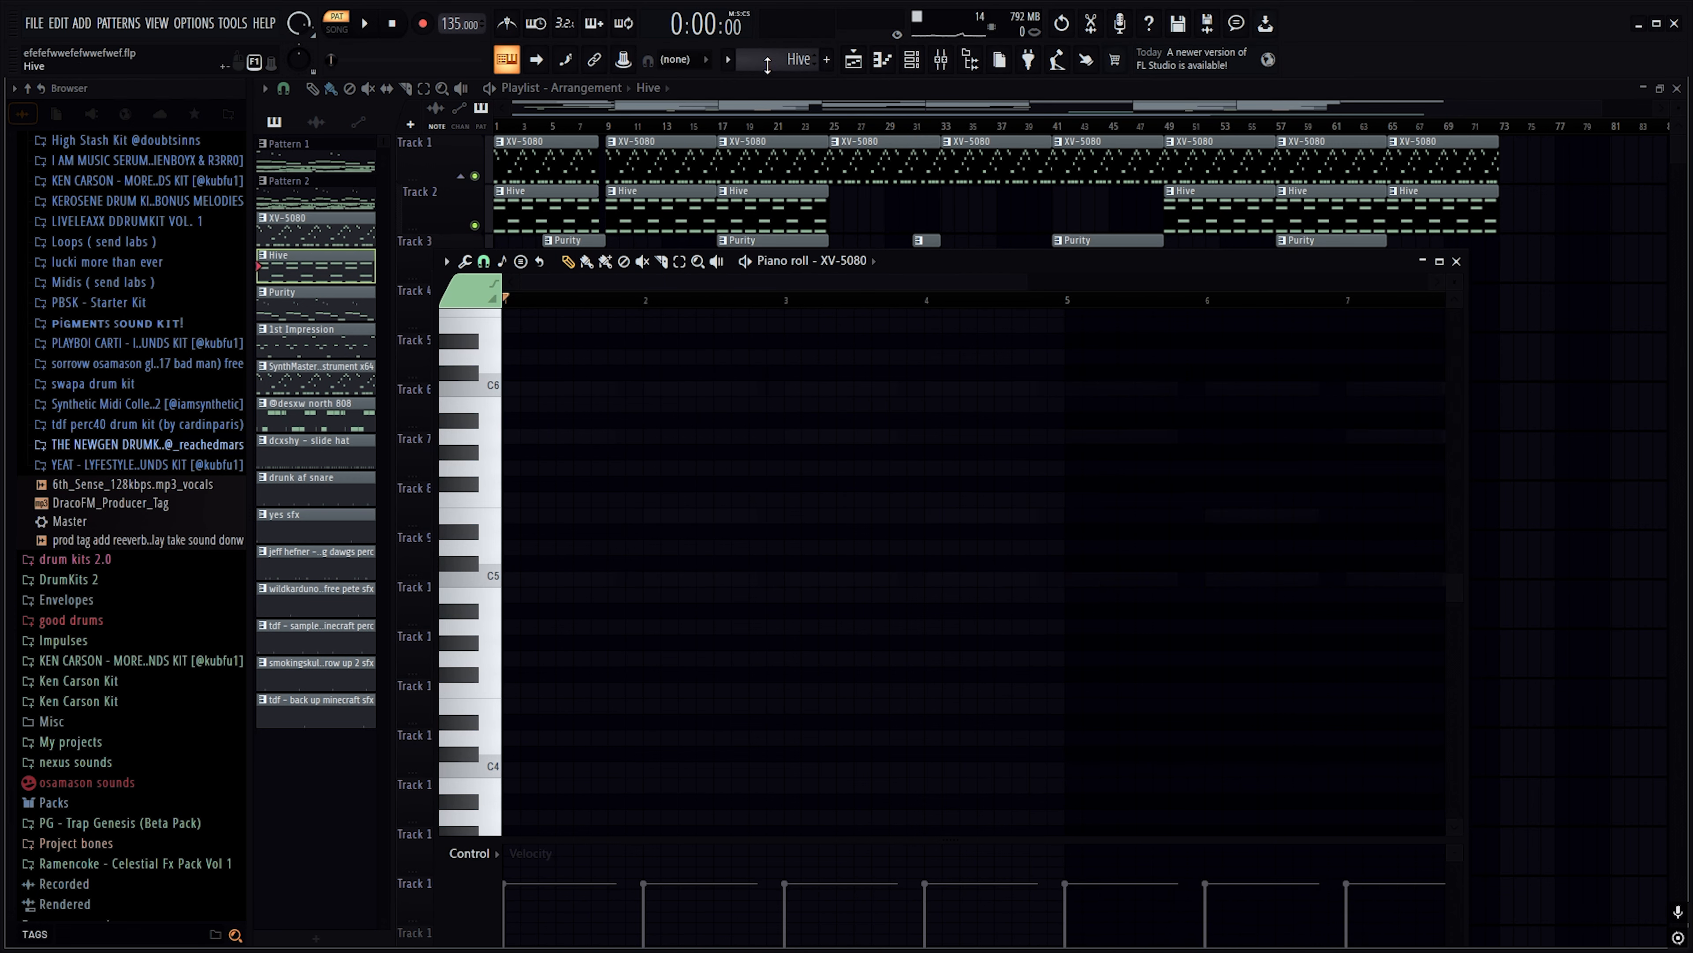
click(757, 60)
scroll(627, 313, up, 5)
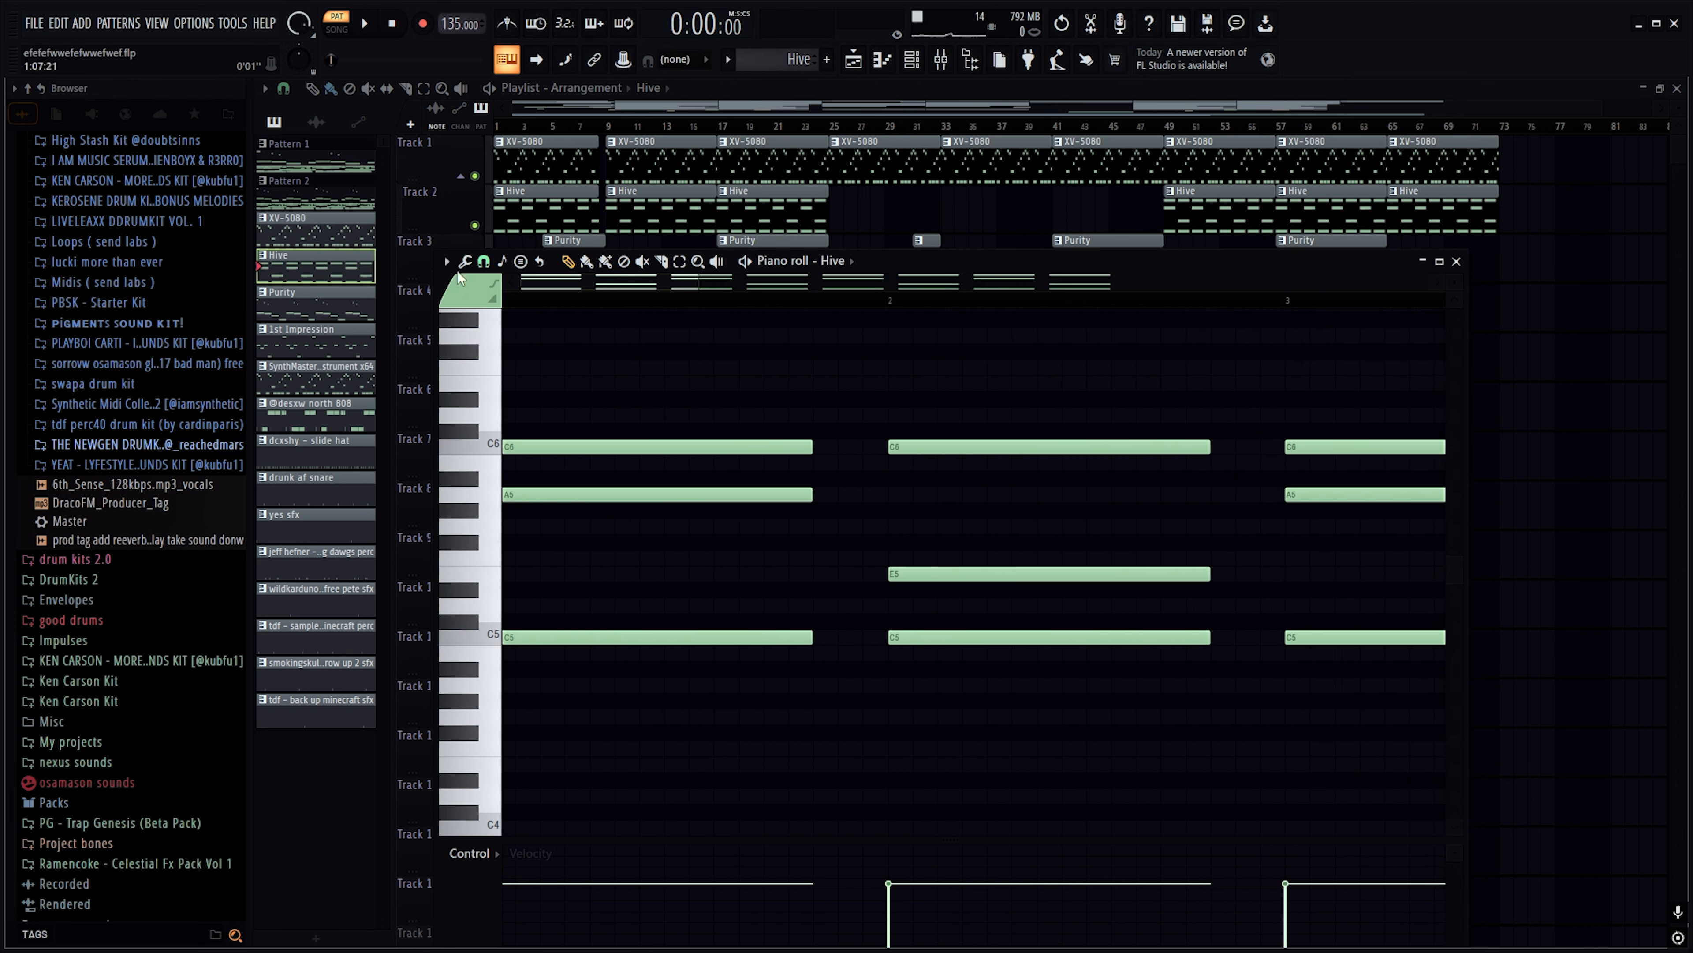
scroll(543, 317, down, 3)
scroll(553, 315, down, 2)
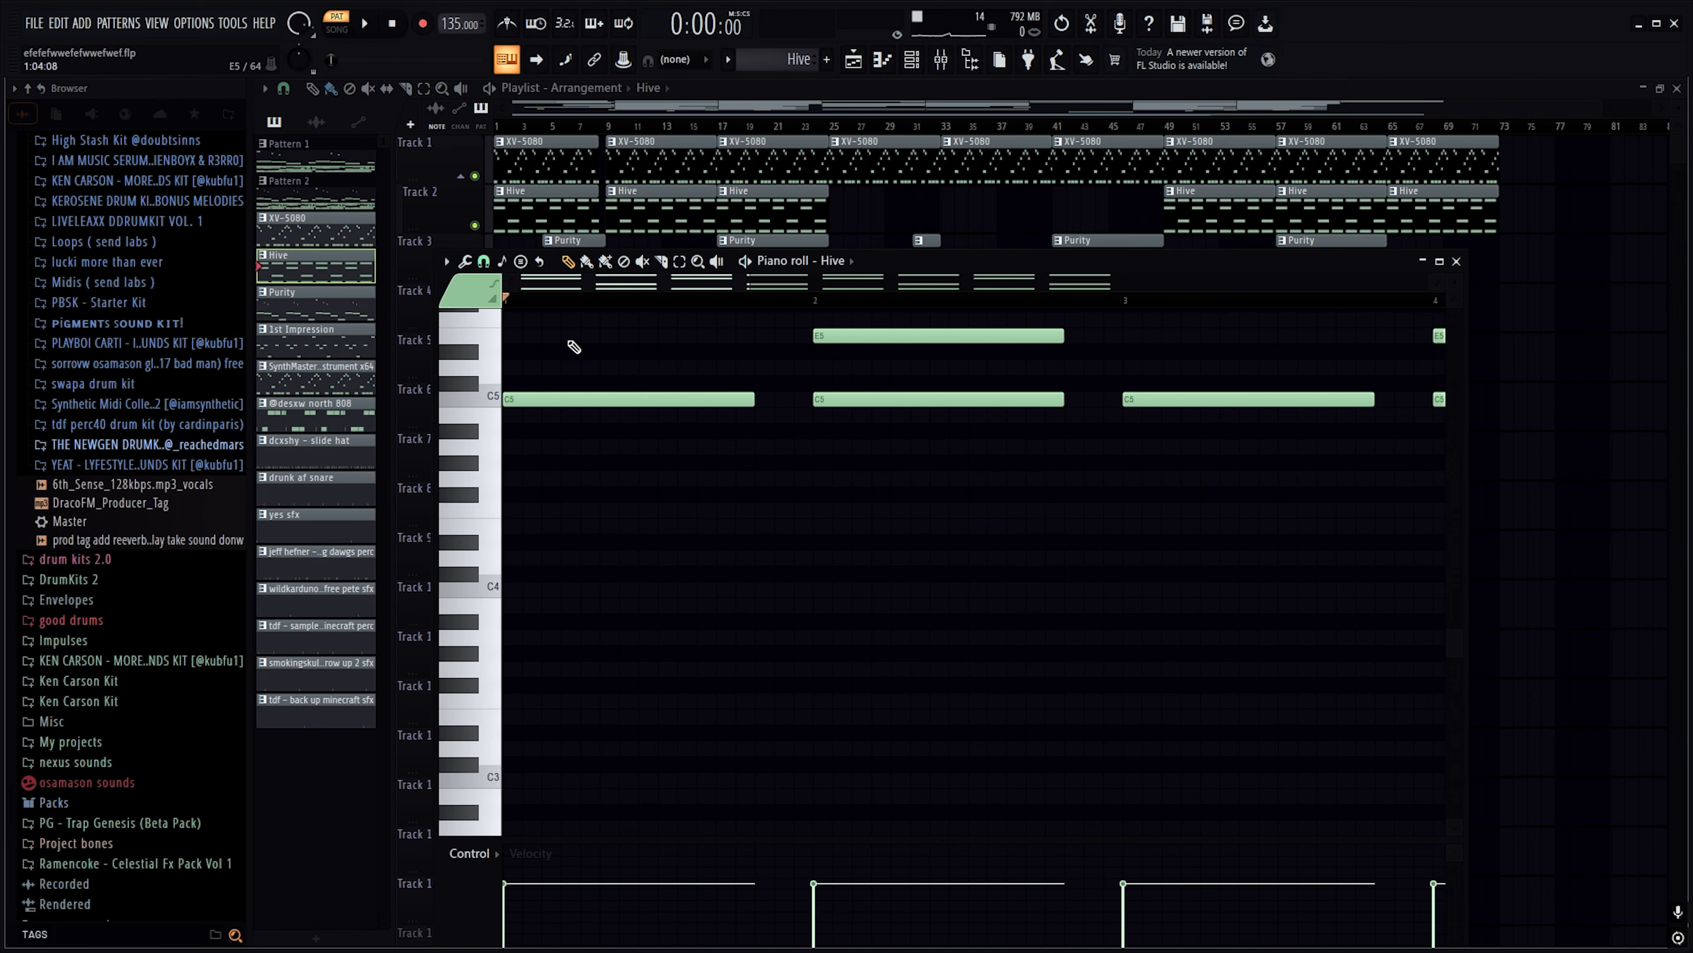
scroll(587, 330, up, 3)
scroll(604, 314, down, 5)
scroll(605, 314, up, 3)
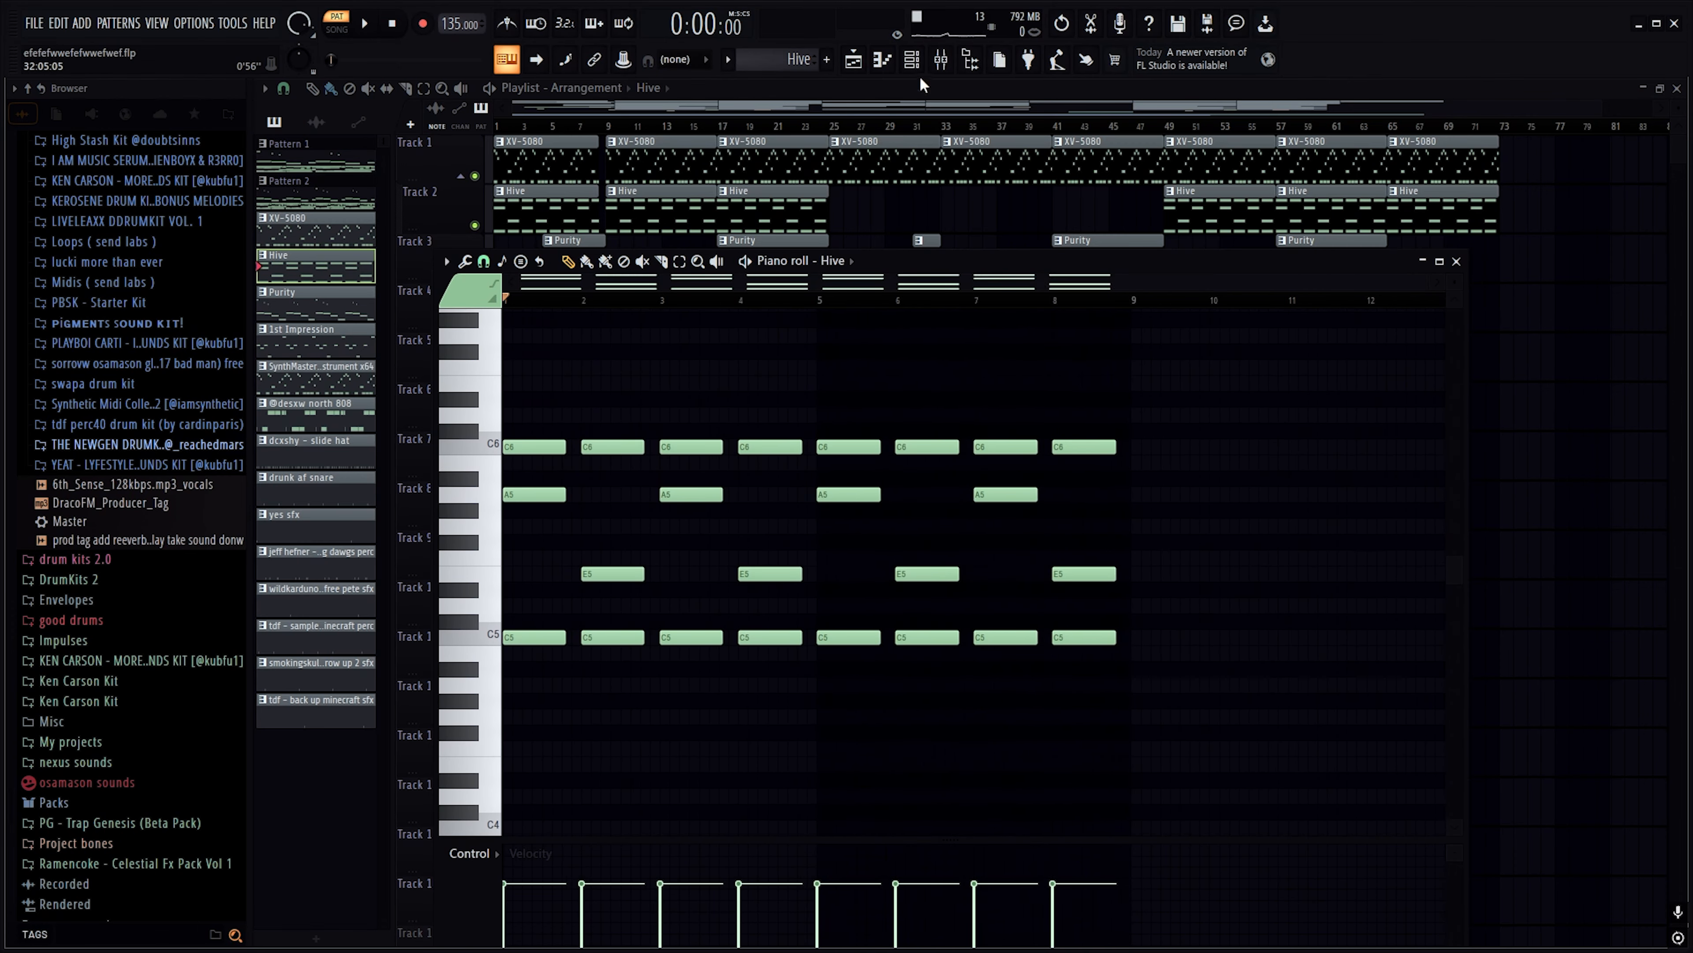
Open the Hive synth from the channel rack to view its selected preset, then close it
click(912, 60)
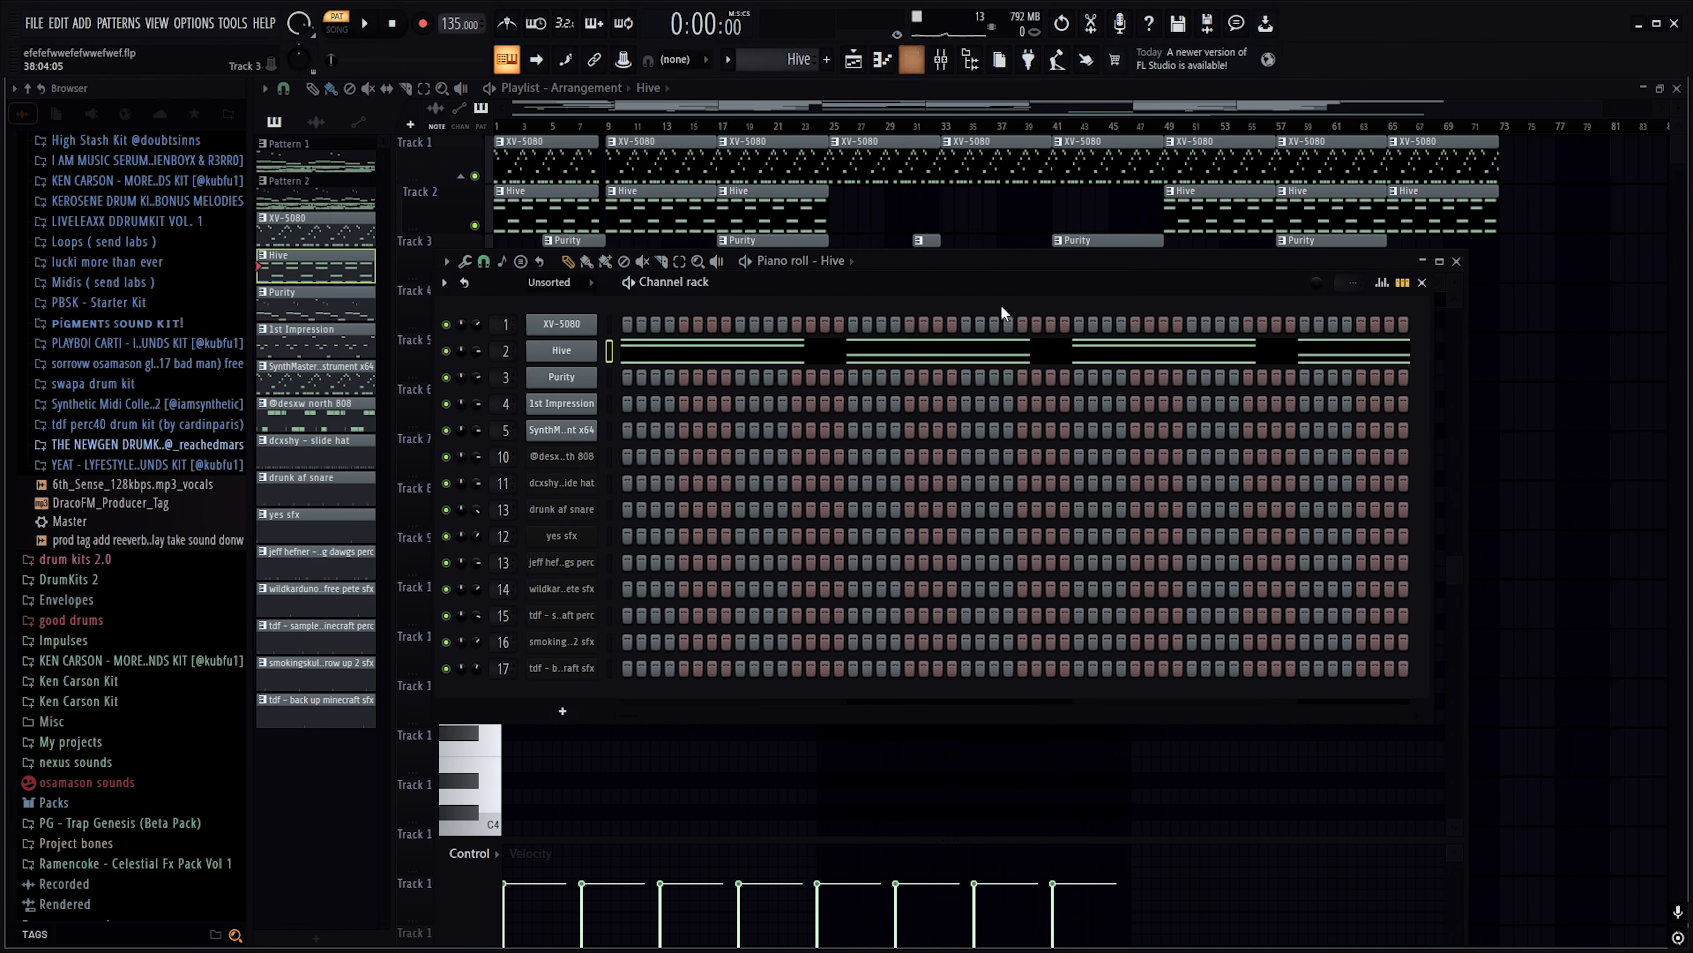
click(583, 358)
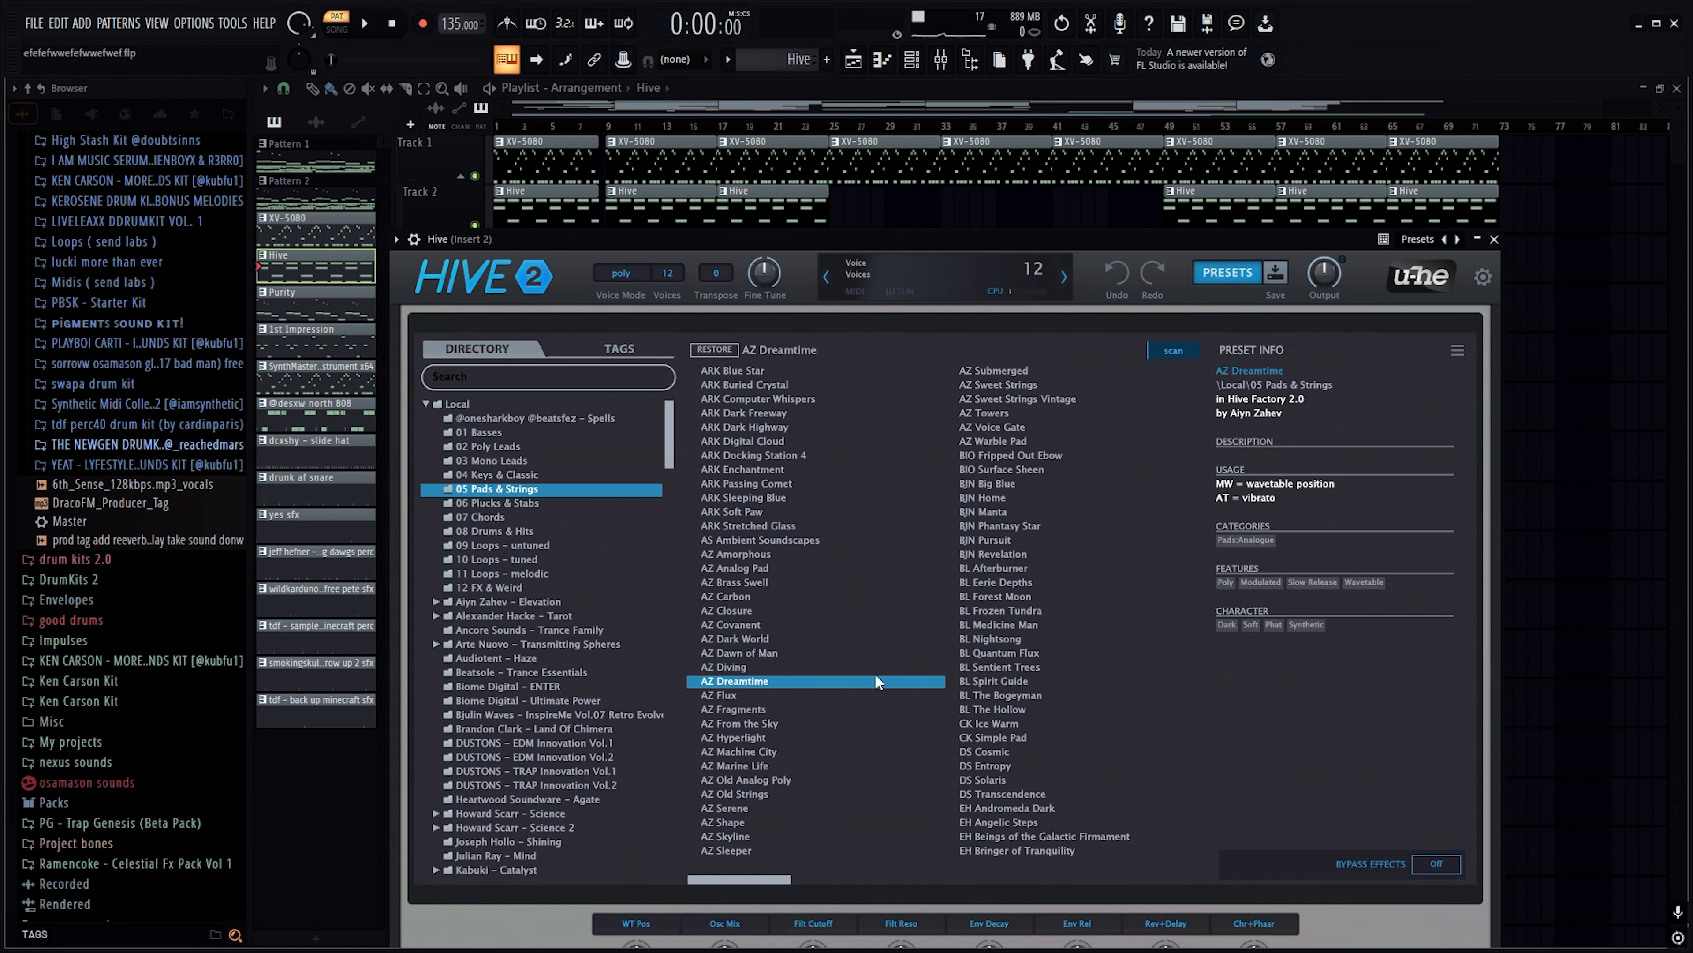
drag(787, 238, 952, 231)
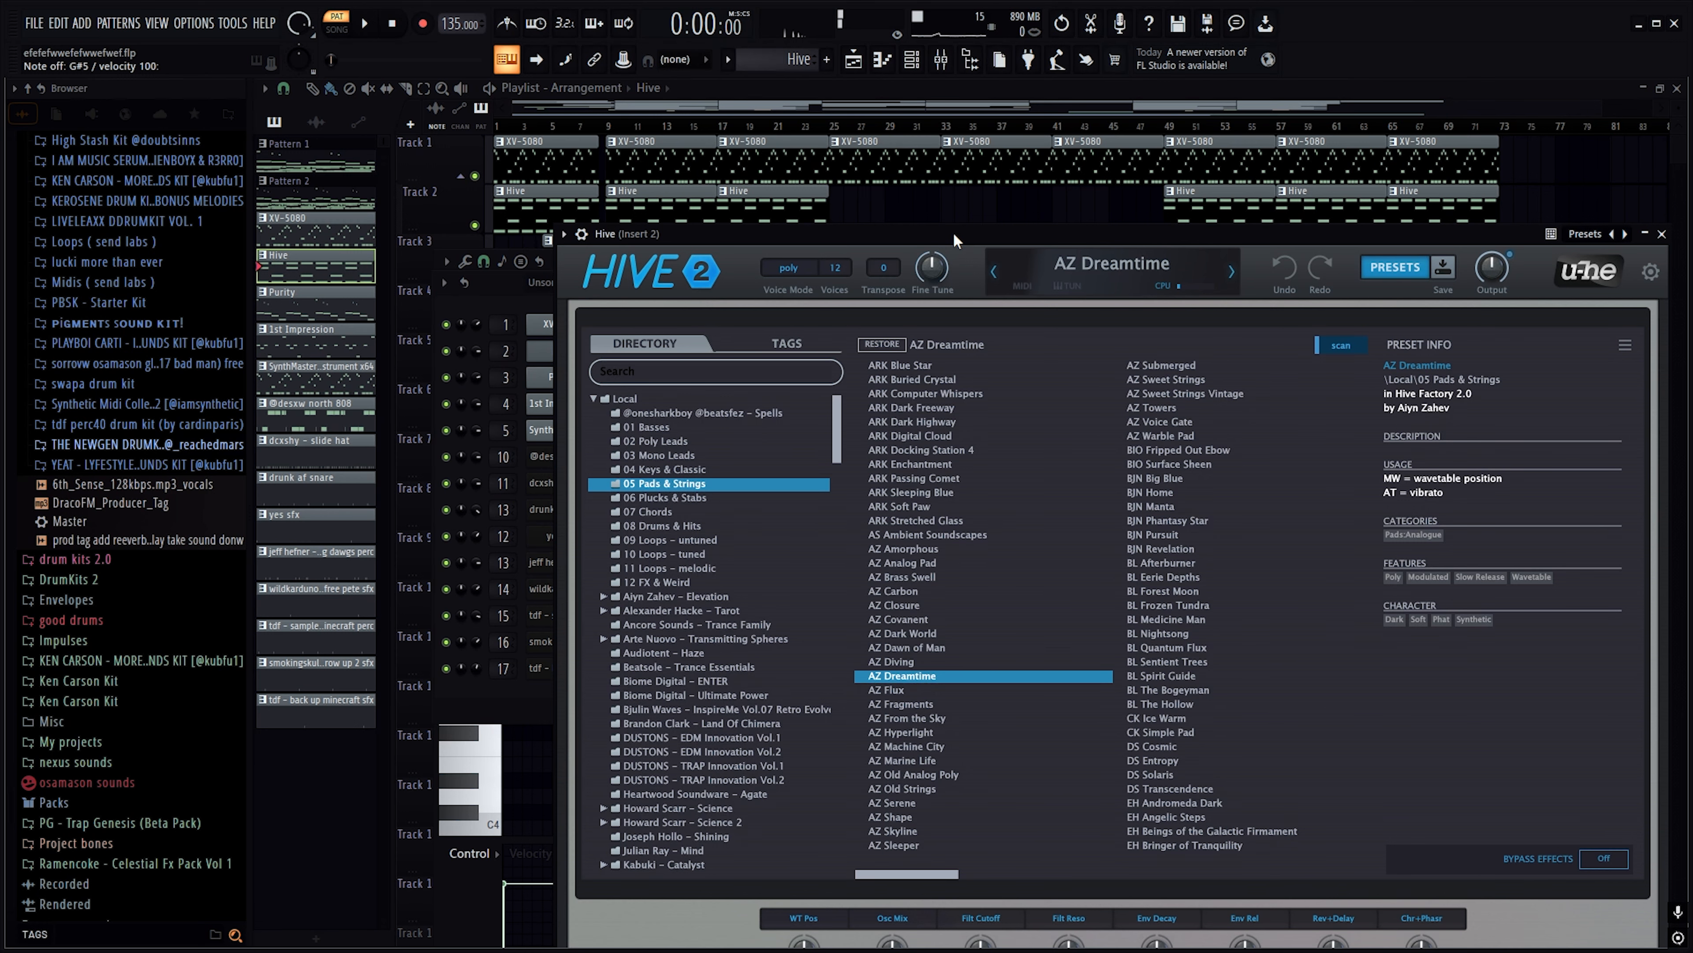
drag(968, 238, 742, 183)
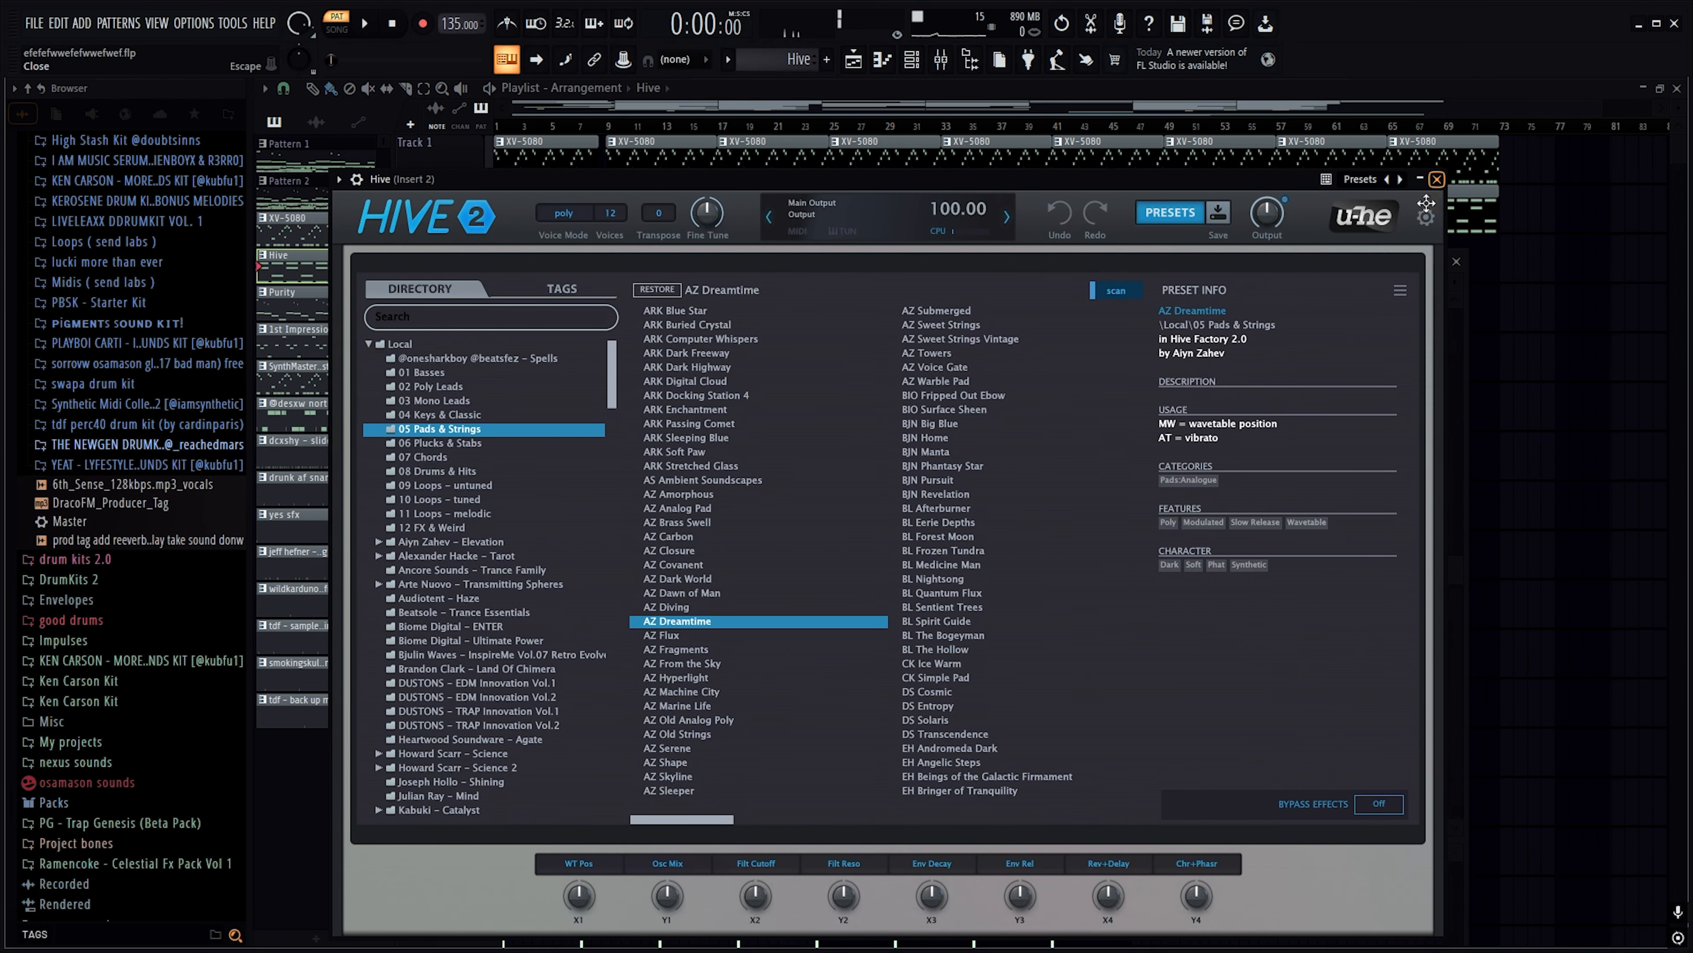
click(1437, 179)
Show the Hive channel's chords in the piano roll again, then play the Hive pattern and stop it
right_click(563, 355)
click(622, 351)
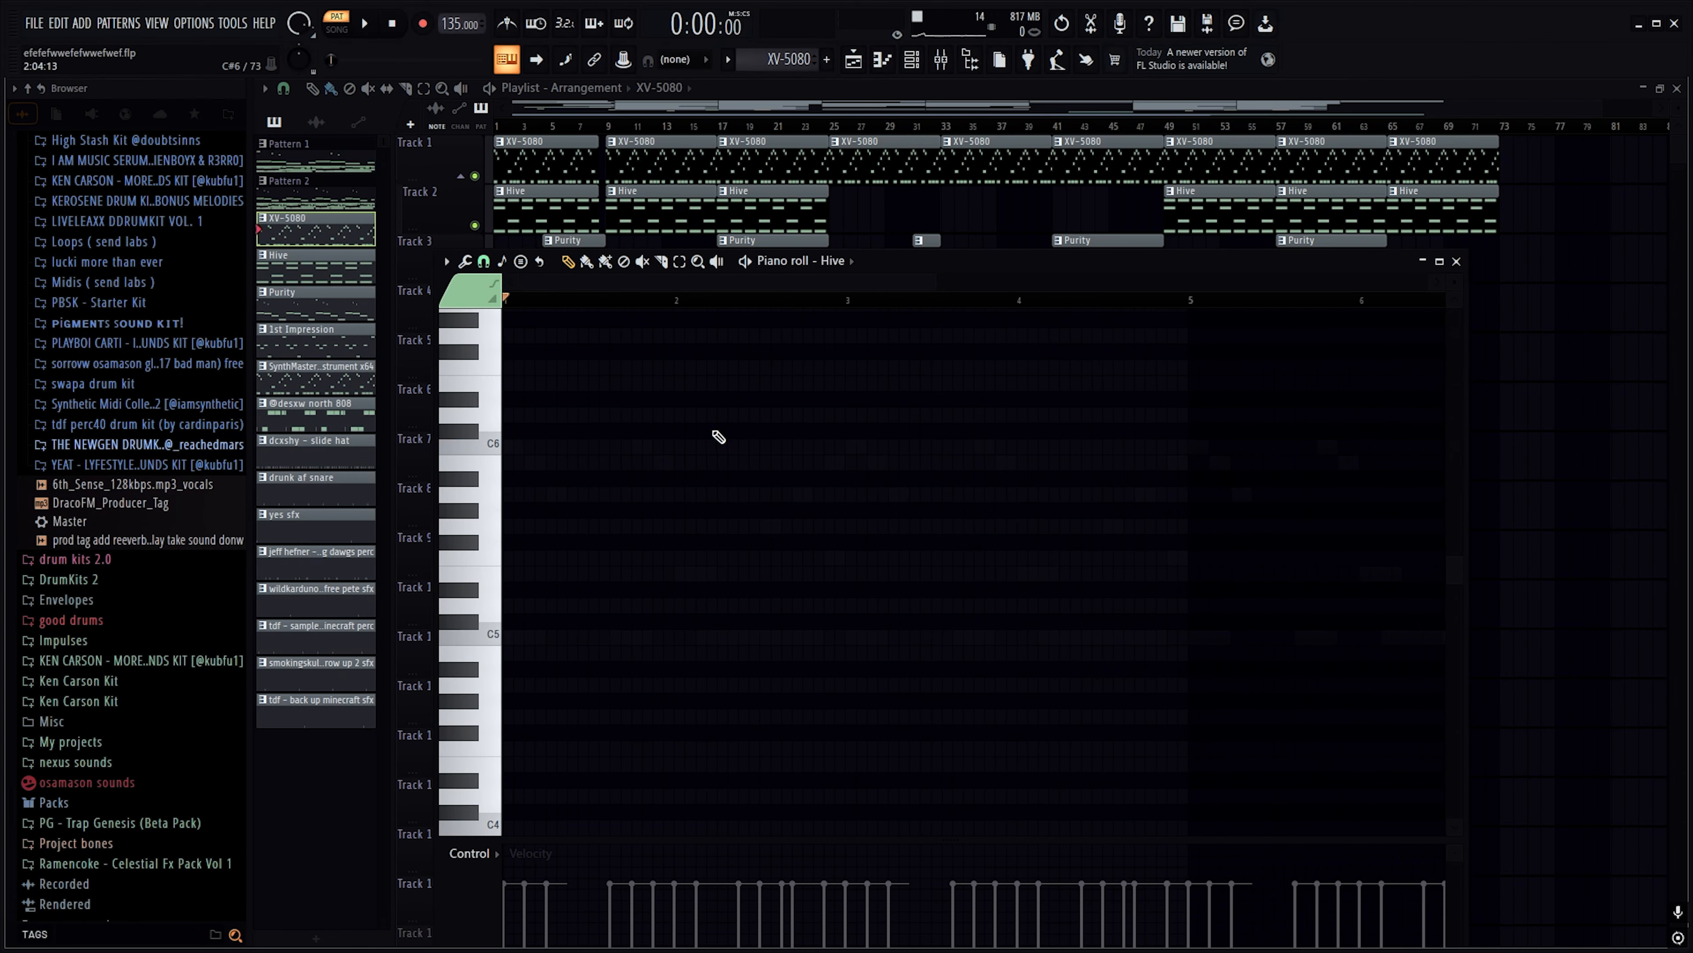
scroll(536, 422, down, 2)
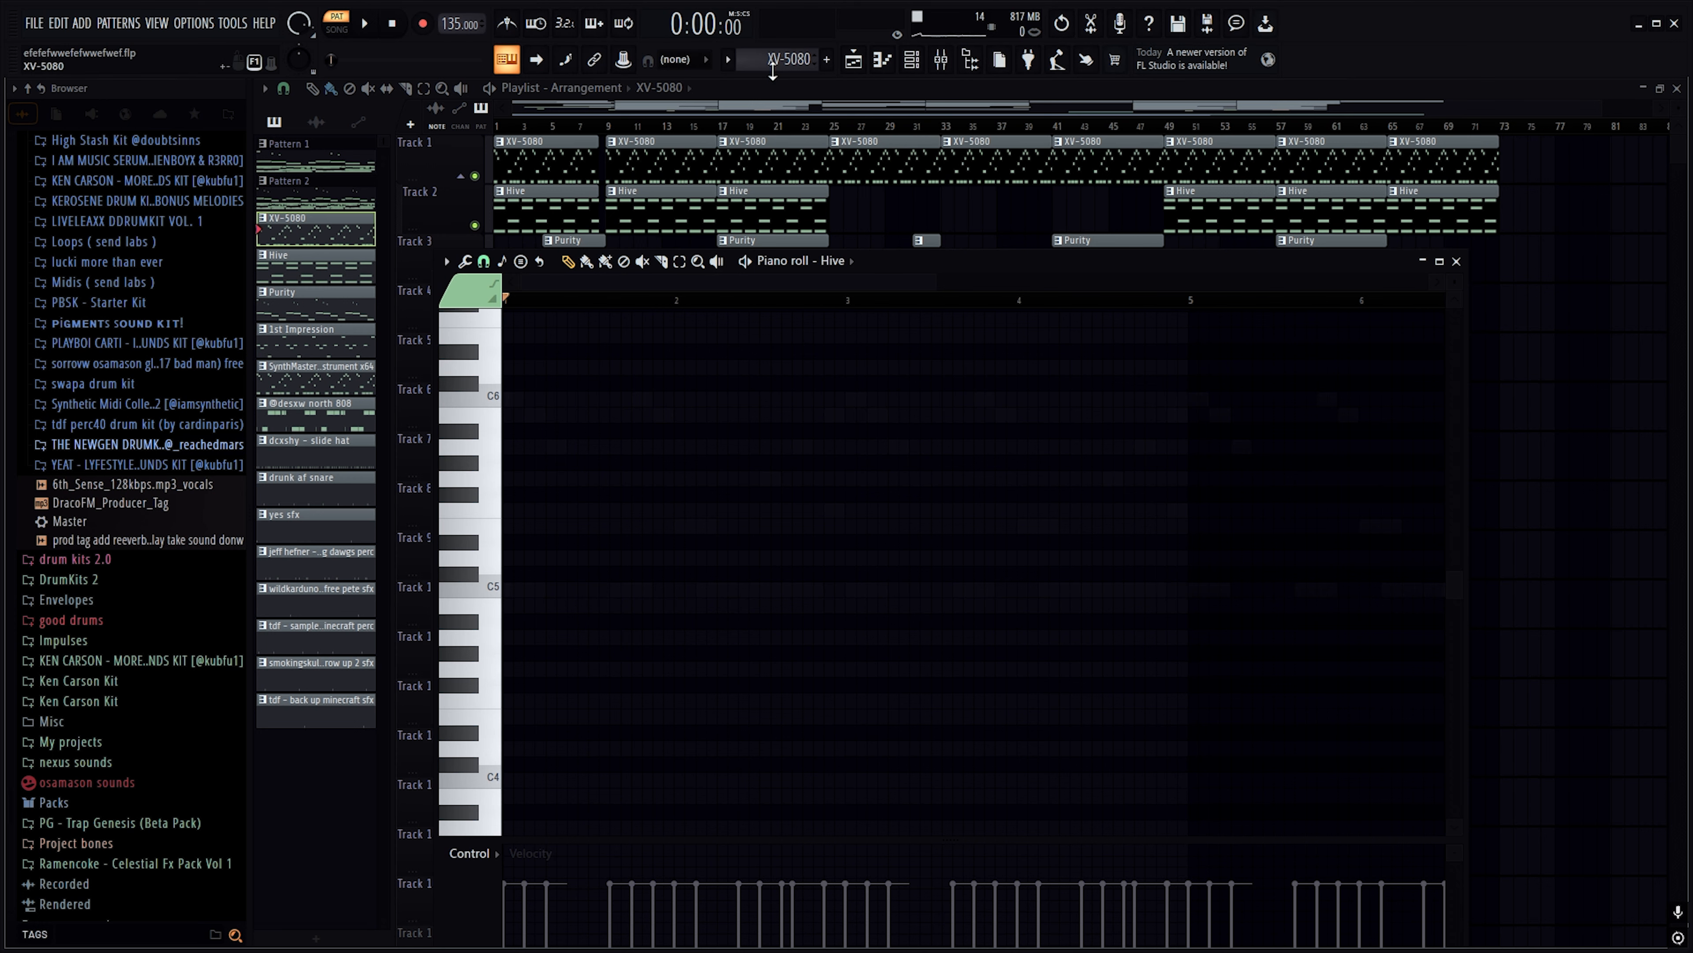
scroll(776, 66, down, 1)
scroll(735, 286, down, 2)
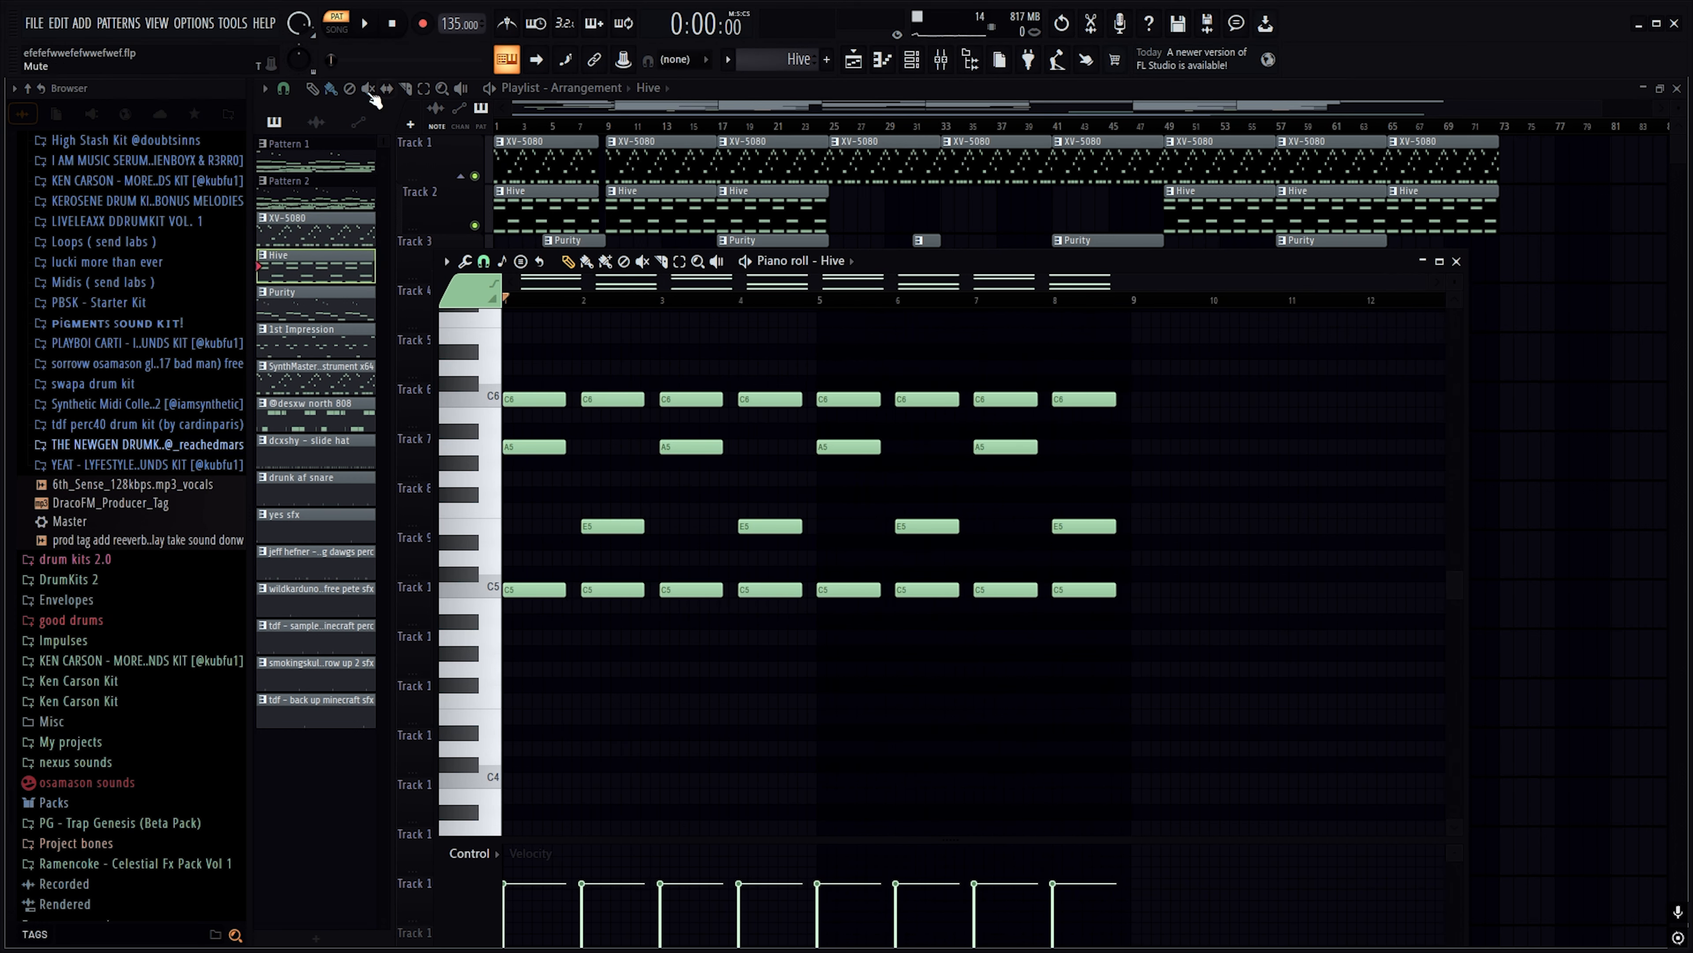
click(374, 24)
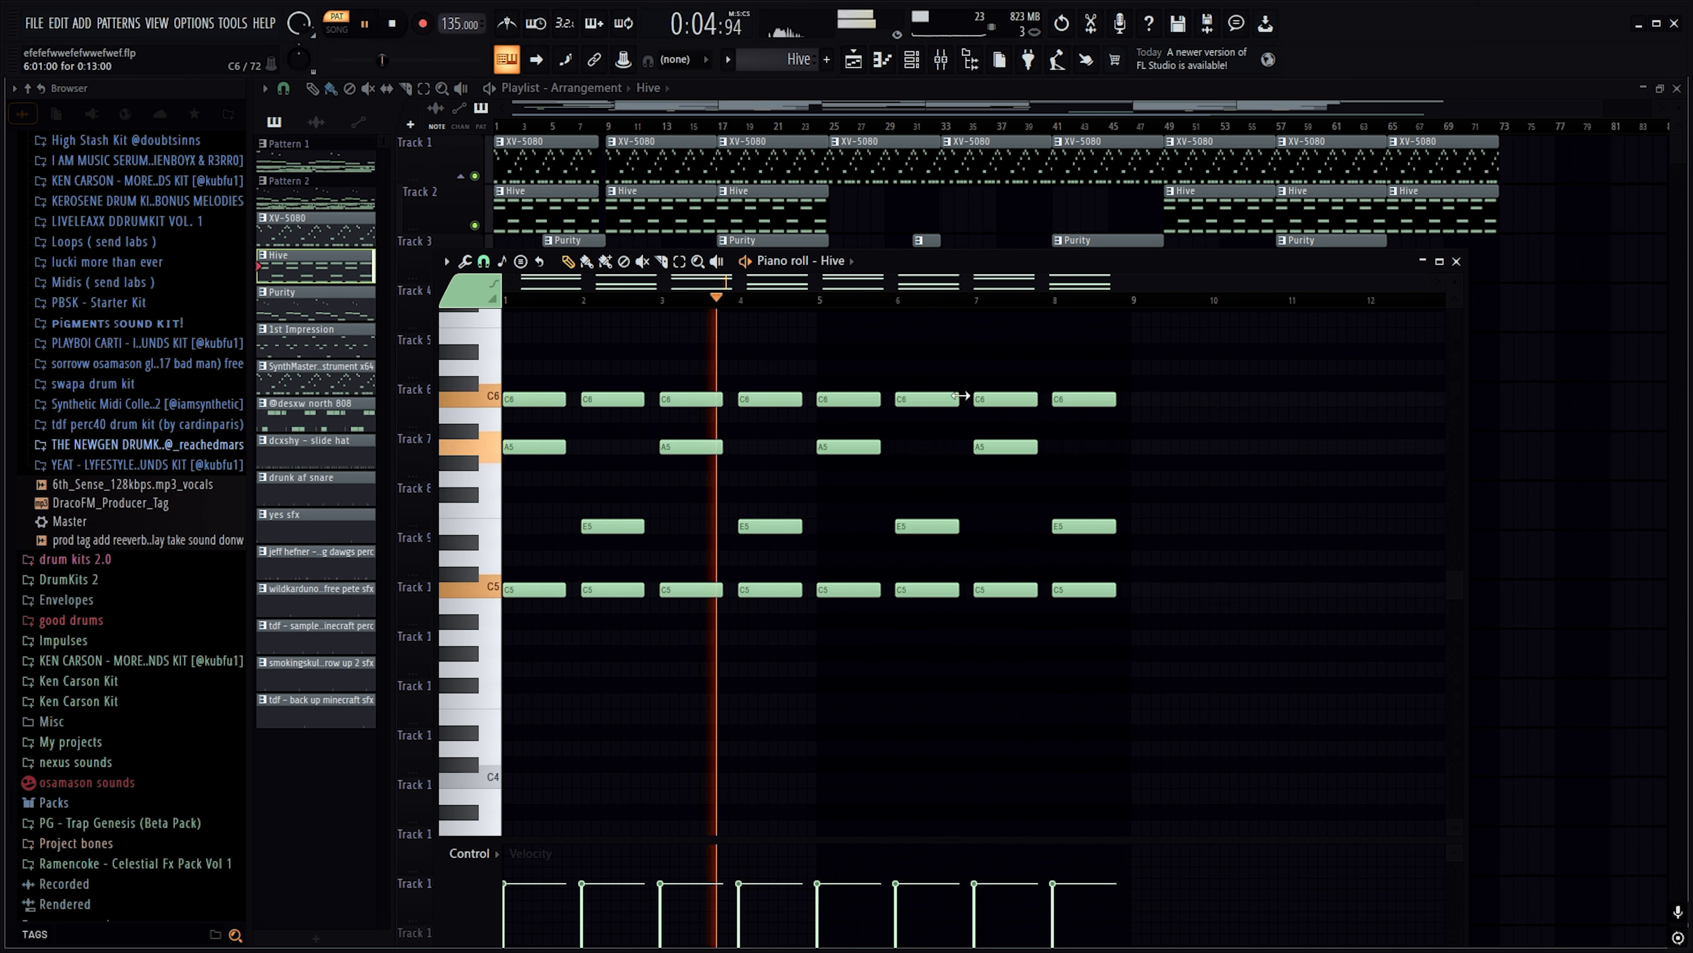
key(space)
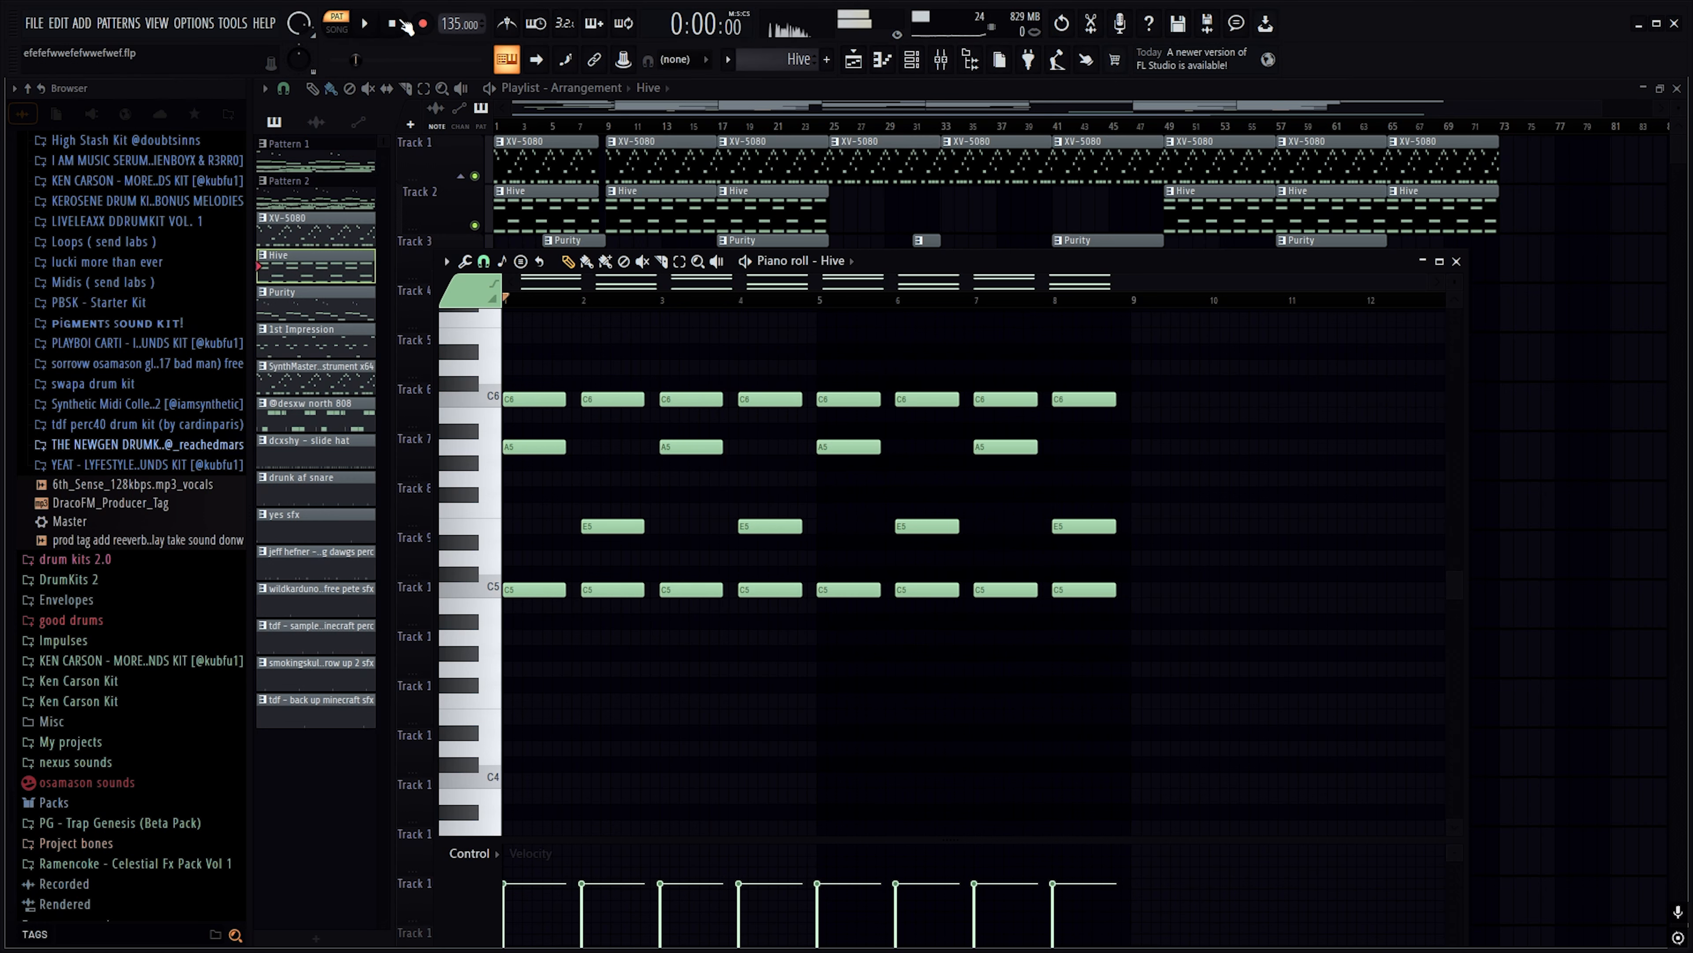
Open the Gross Beat effect on mixer Insert 2 to view its time and volume settings
click(941, 60)
key(space)
click(1406, 298)
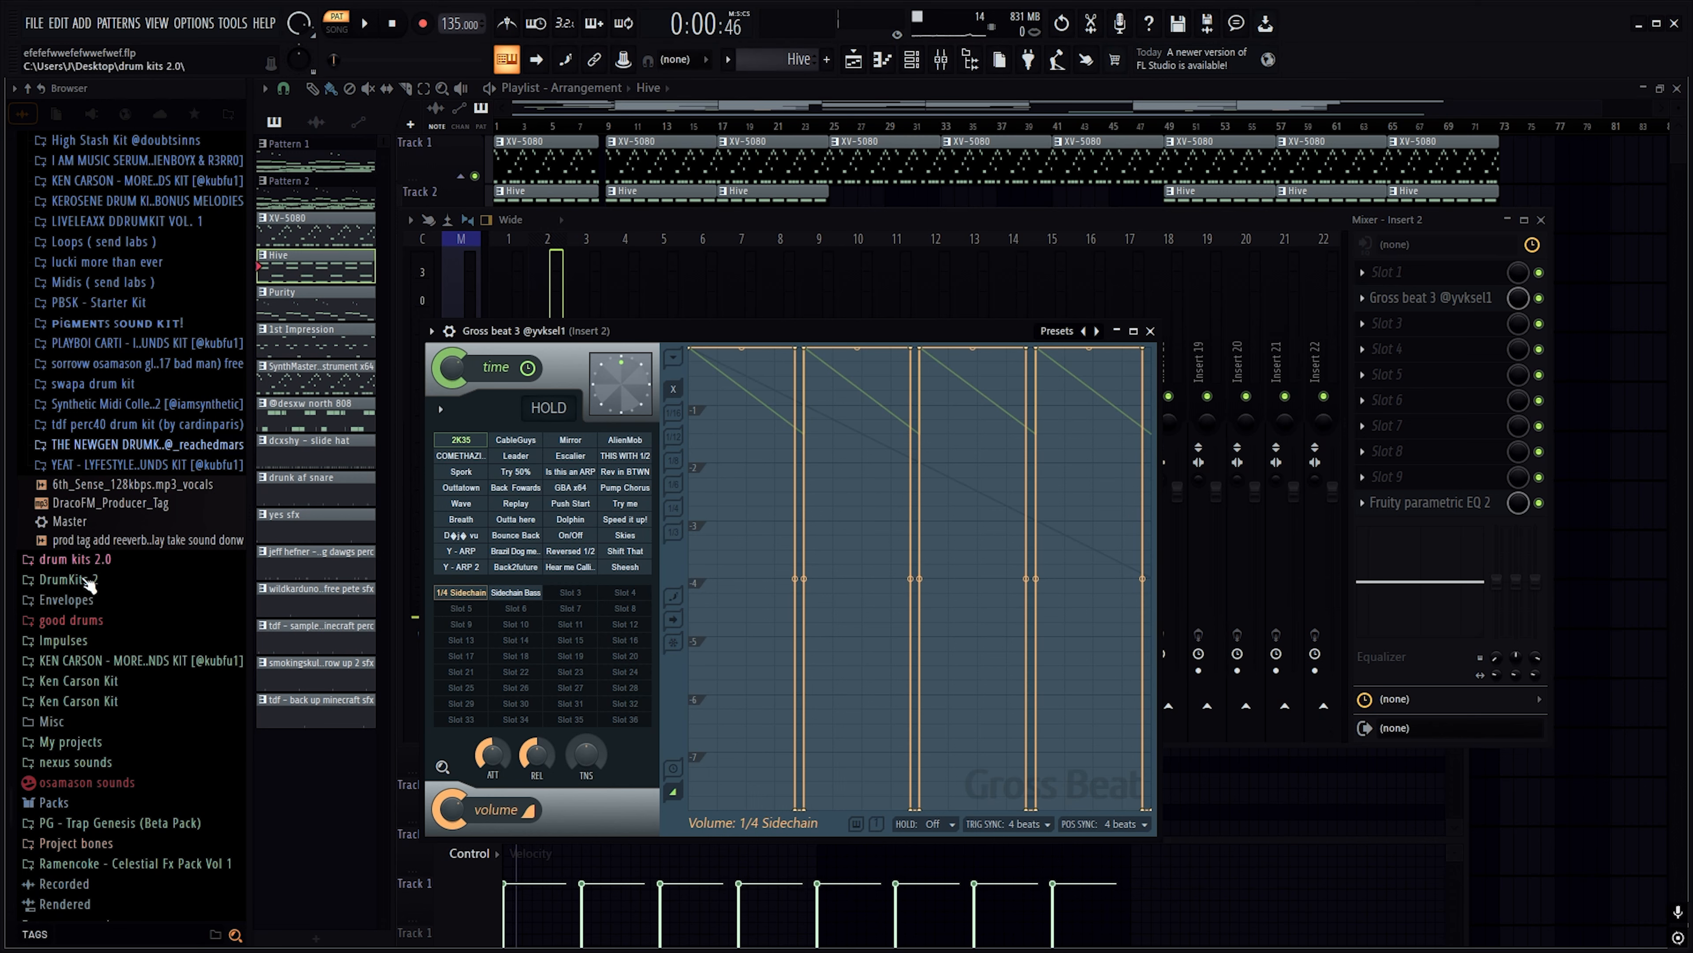
Search the browser for "gross" and look through the listed Gross Beat presets
scroll(94, 611, down, 3)
scroll(73, 597, up, 15)
scroll(80, 592, down, 8)
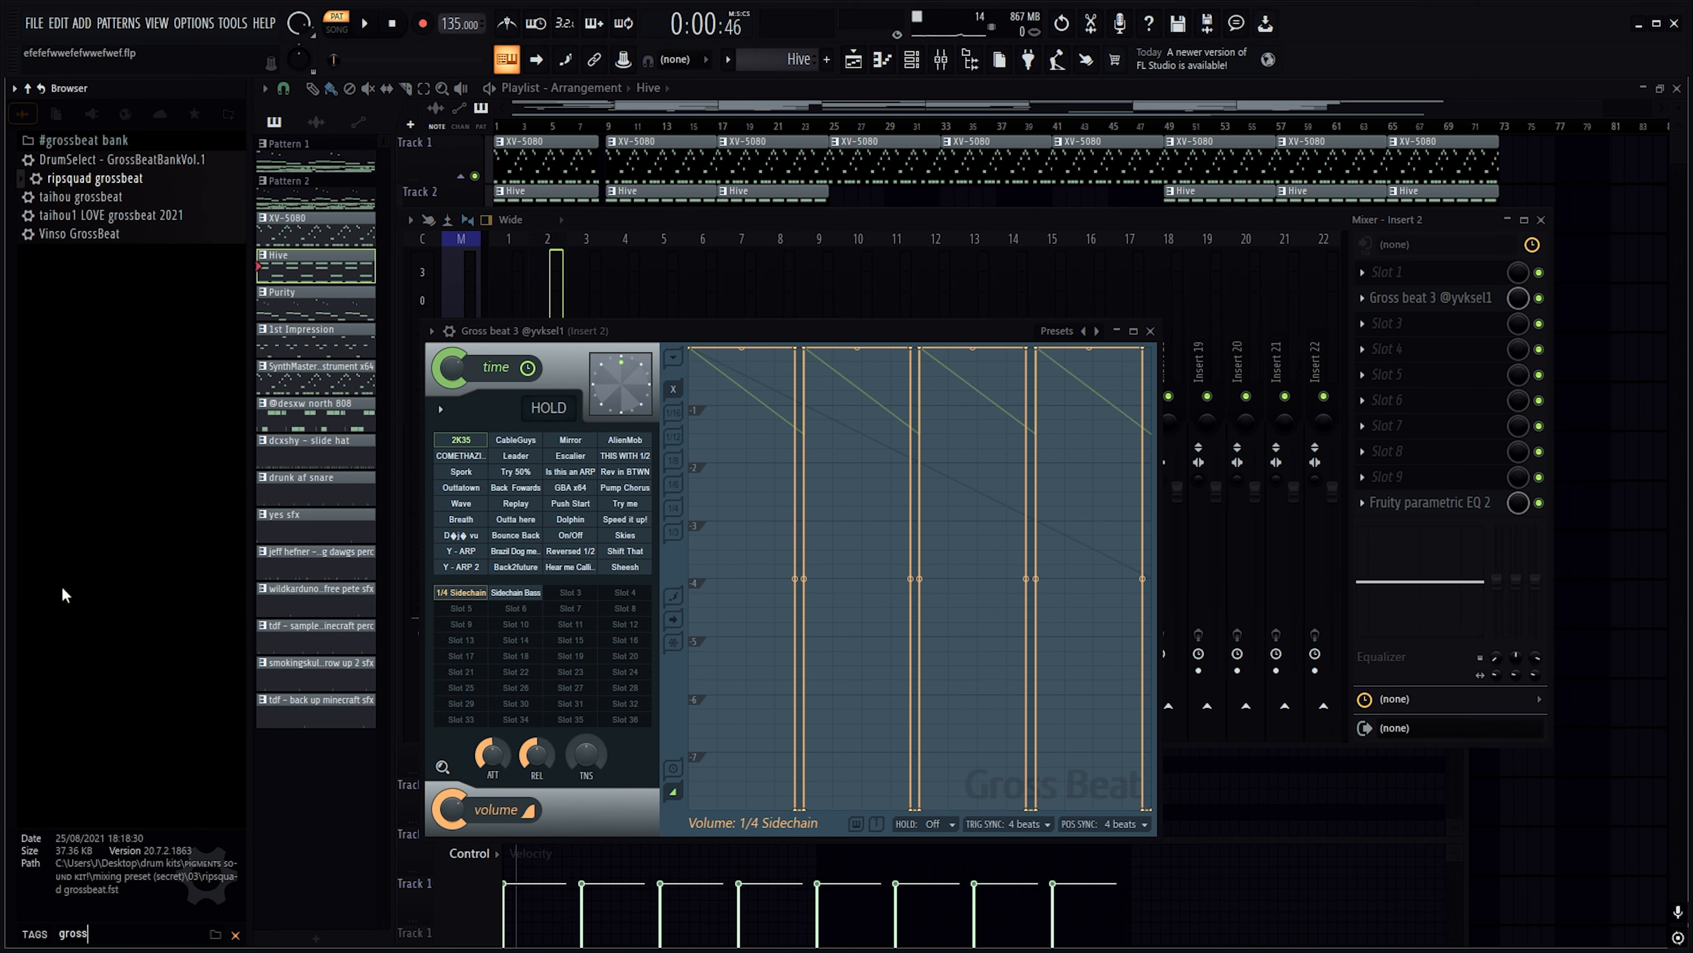
scroll(107, 582, down, 12)
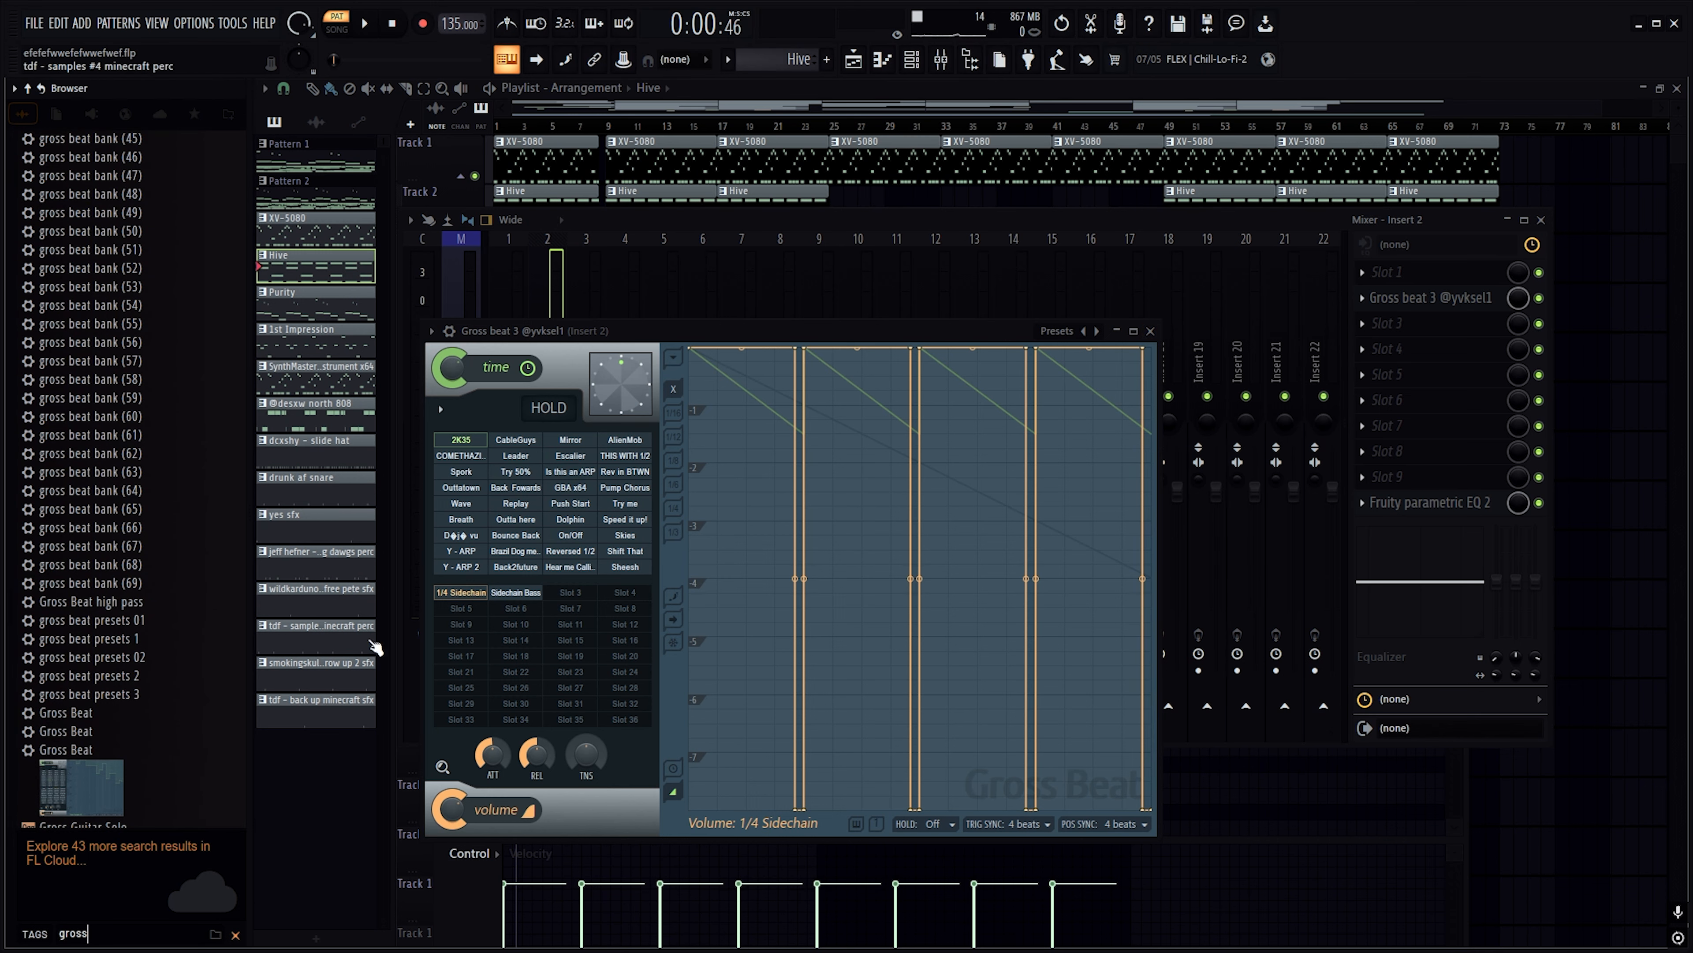
Close Gross Beat, check Fruity parametric EQ 2 on Insert 2, and return from the mixer to the channel rack
click(1150, 331)
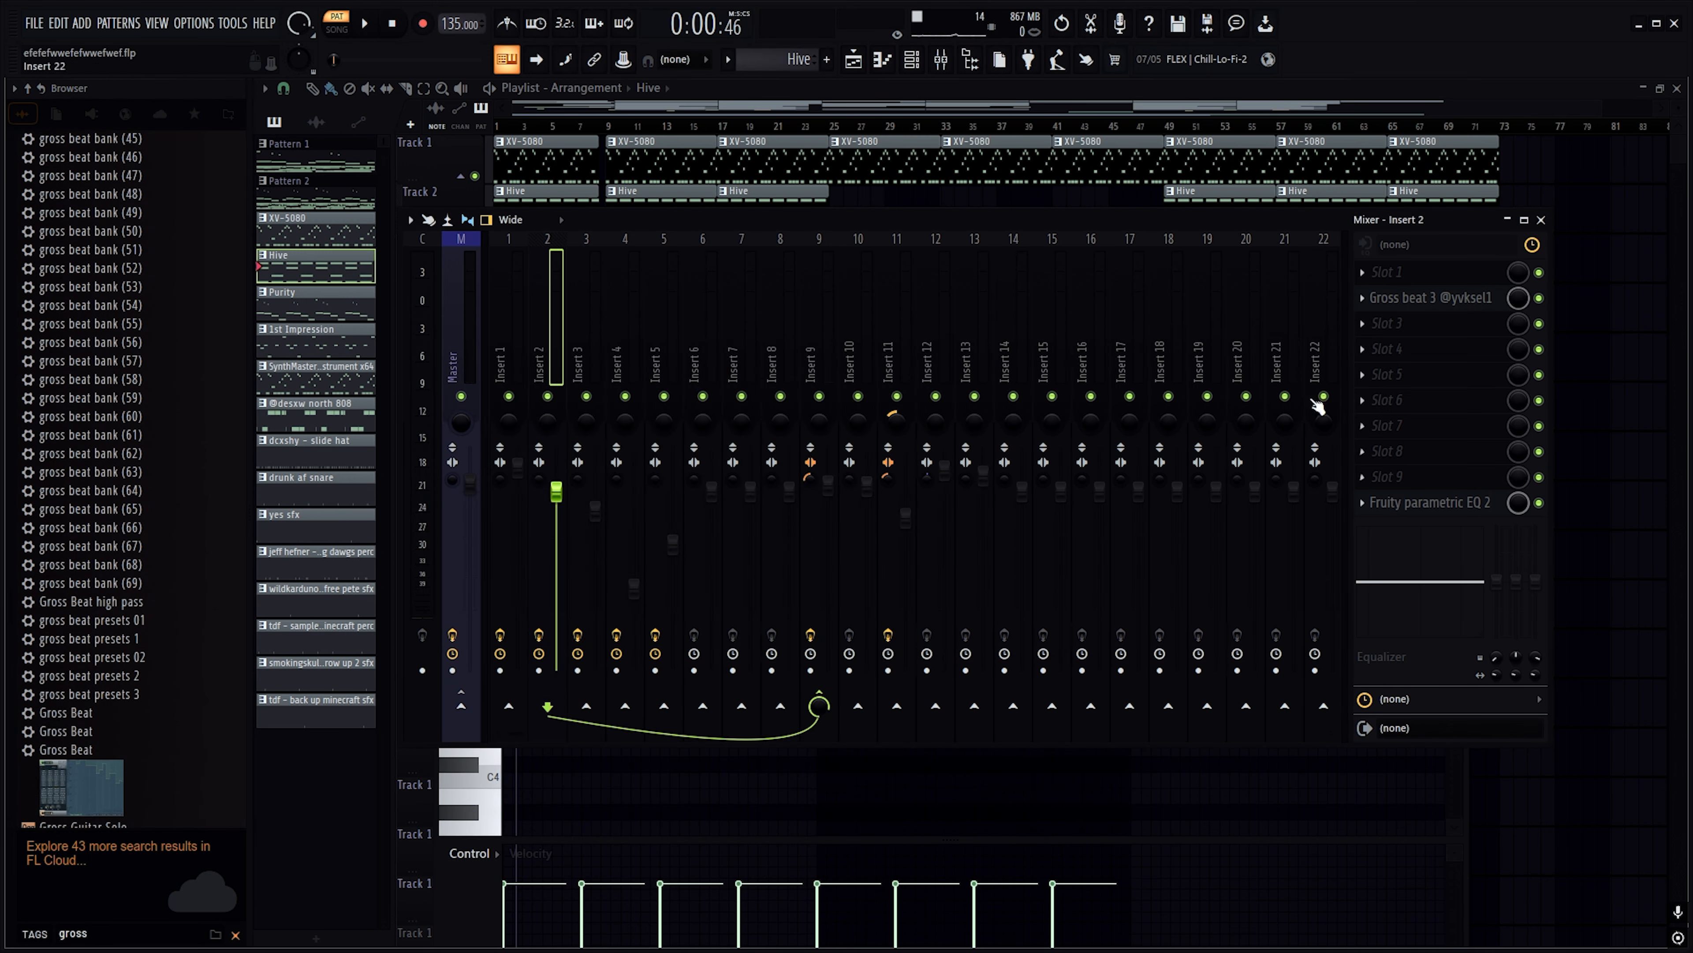
click(1419, 512)
click(1419, 513)
click(1541, 220)
key(F7)
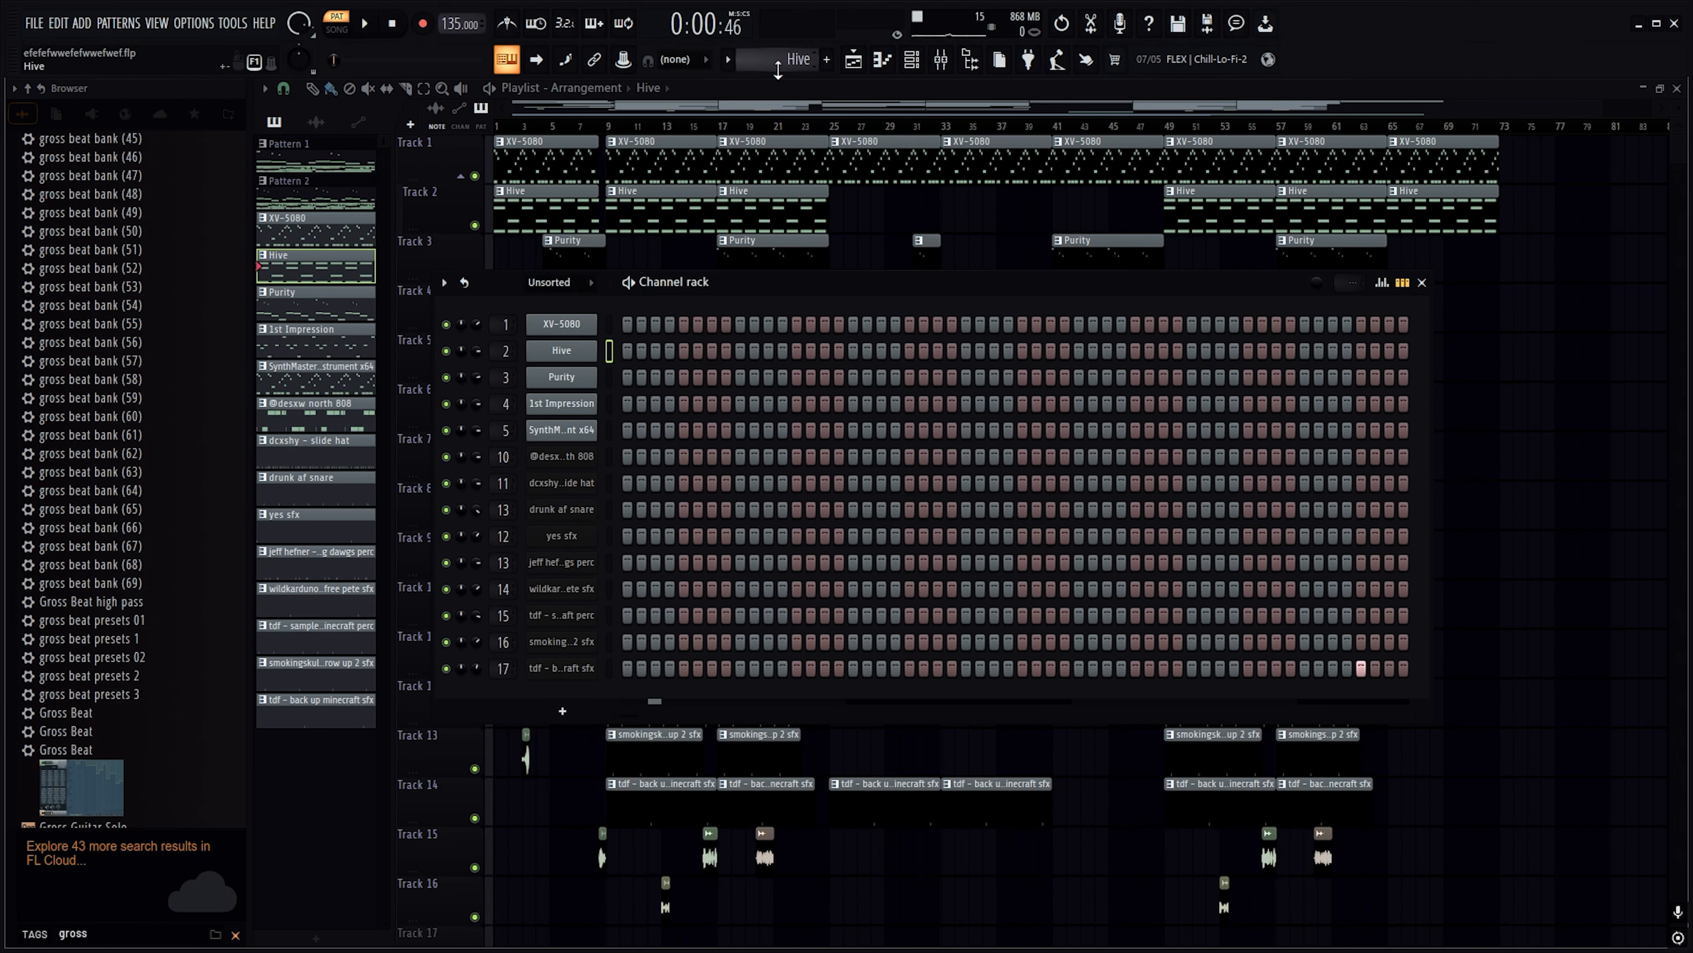
Switch to the Purity pattern and view the Purity synth's selected preset, then close the synth
scroll(778, 70, down, 1)
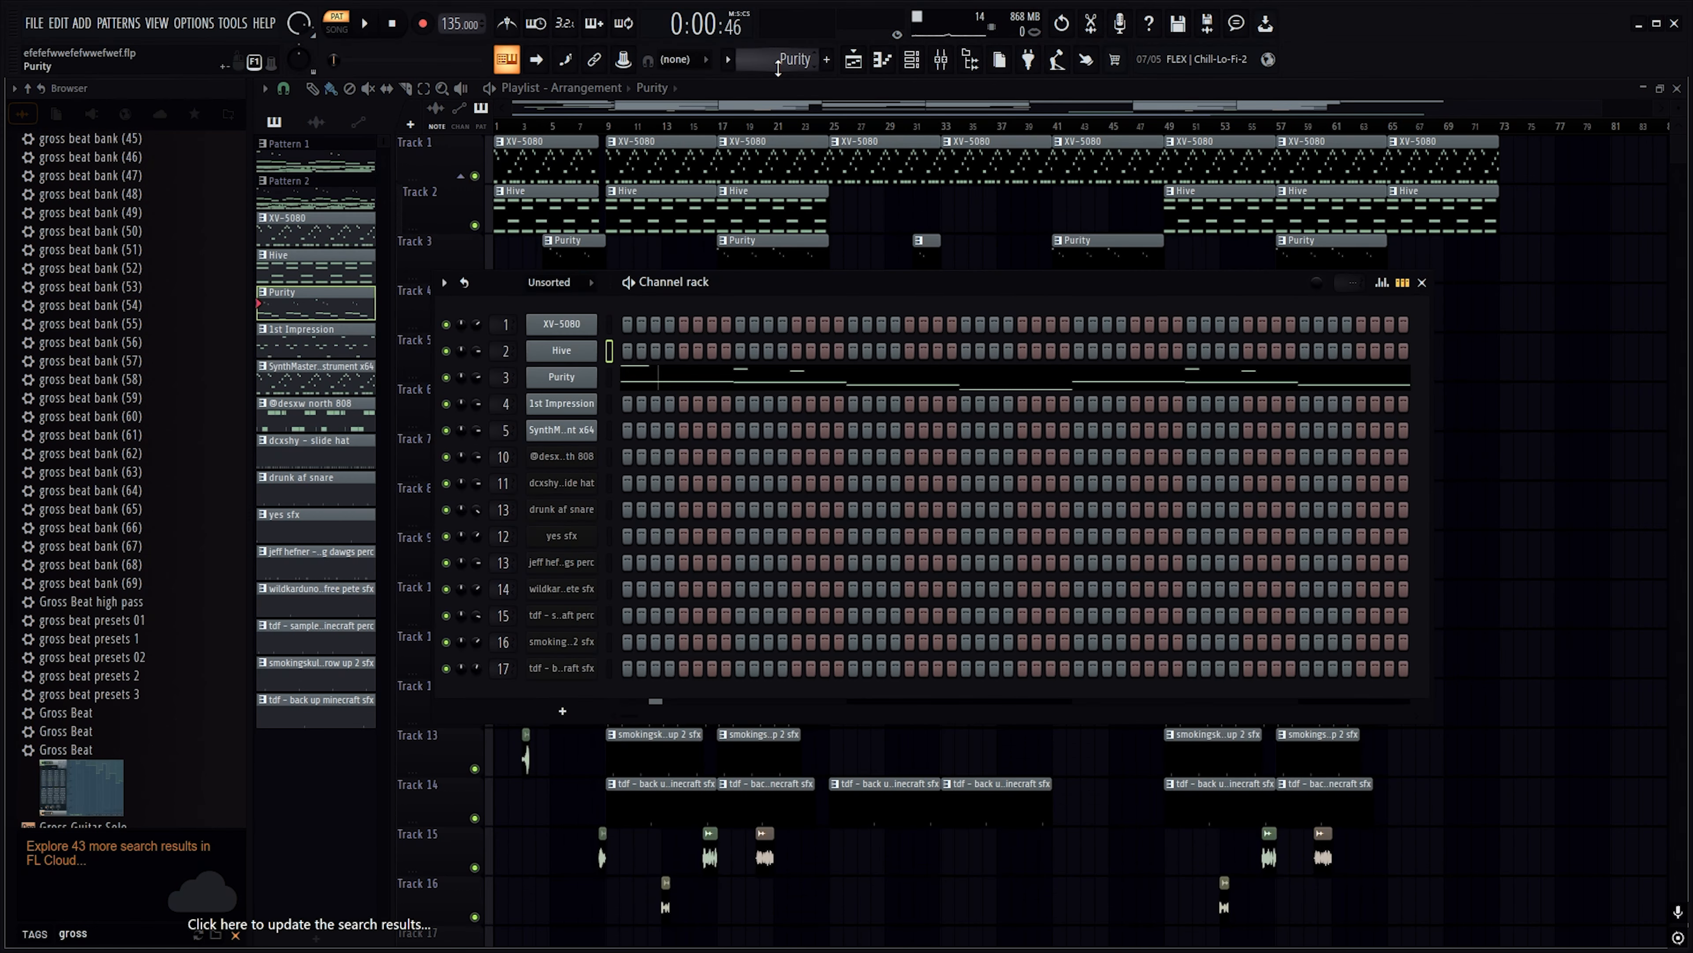
click(563, 377)
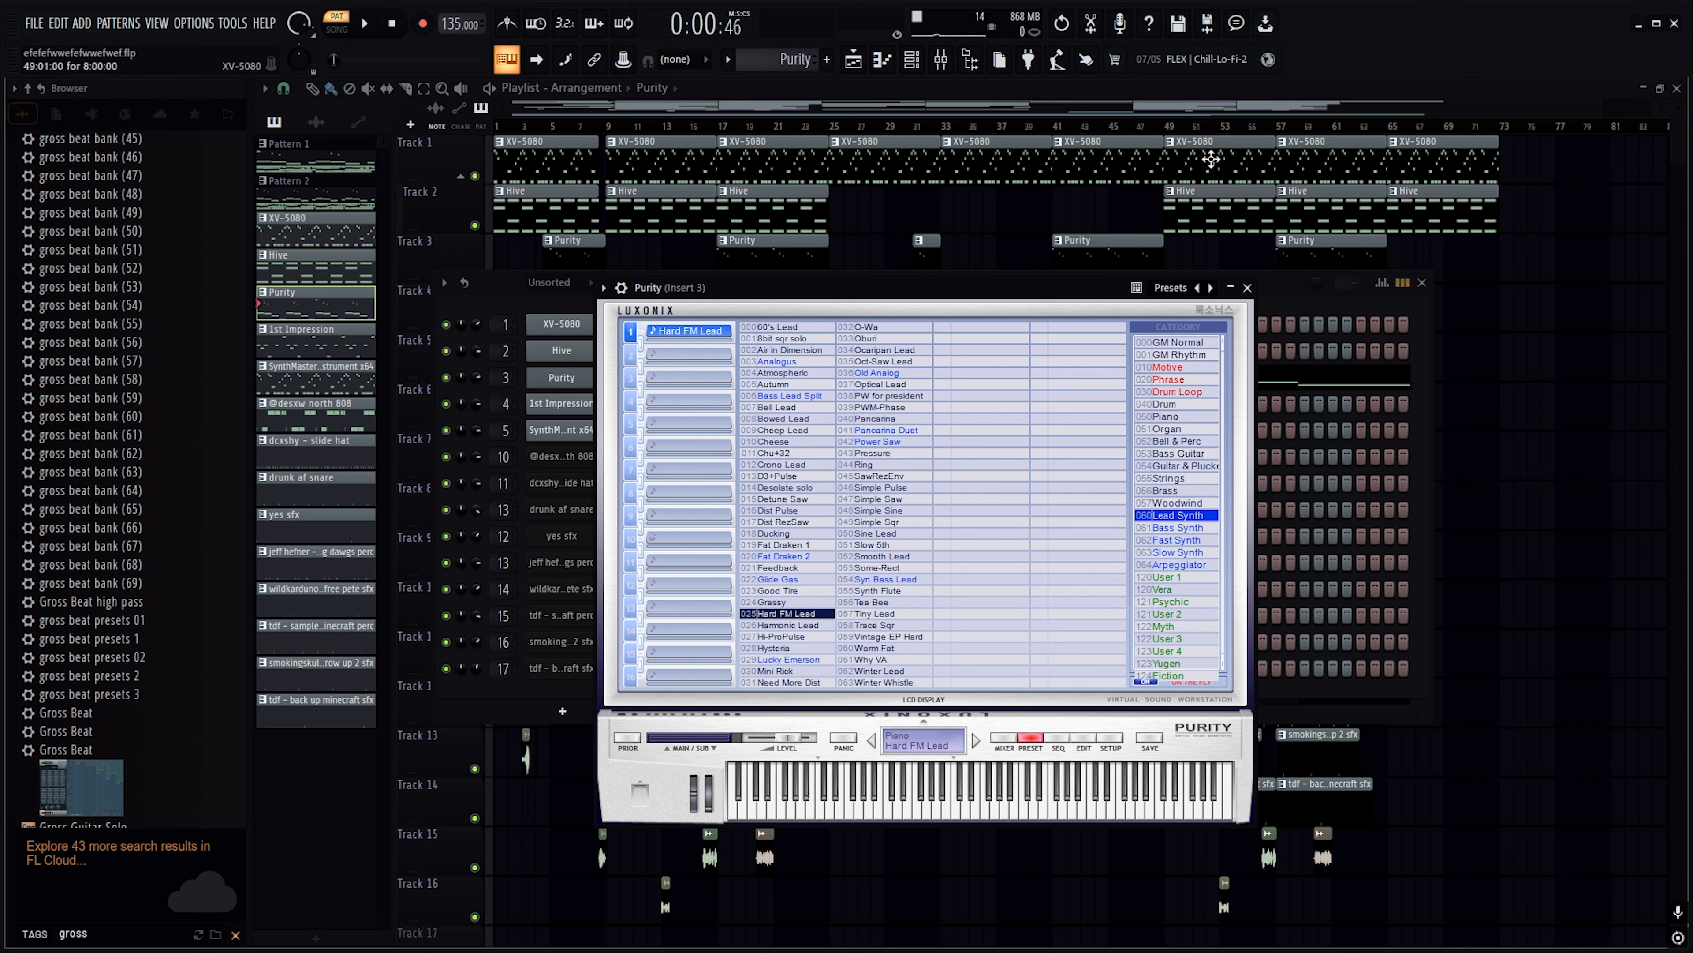
click(1247, 288)
Open the Purity channel's notes in the piano roll and play the pattern
right_click(594, 384)
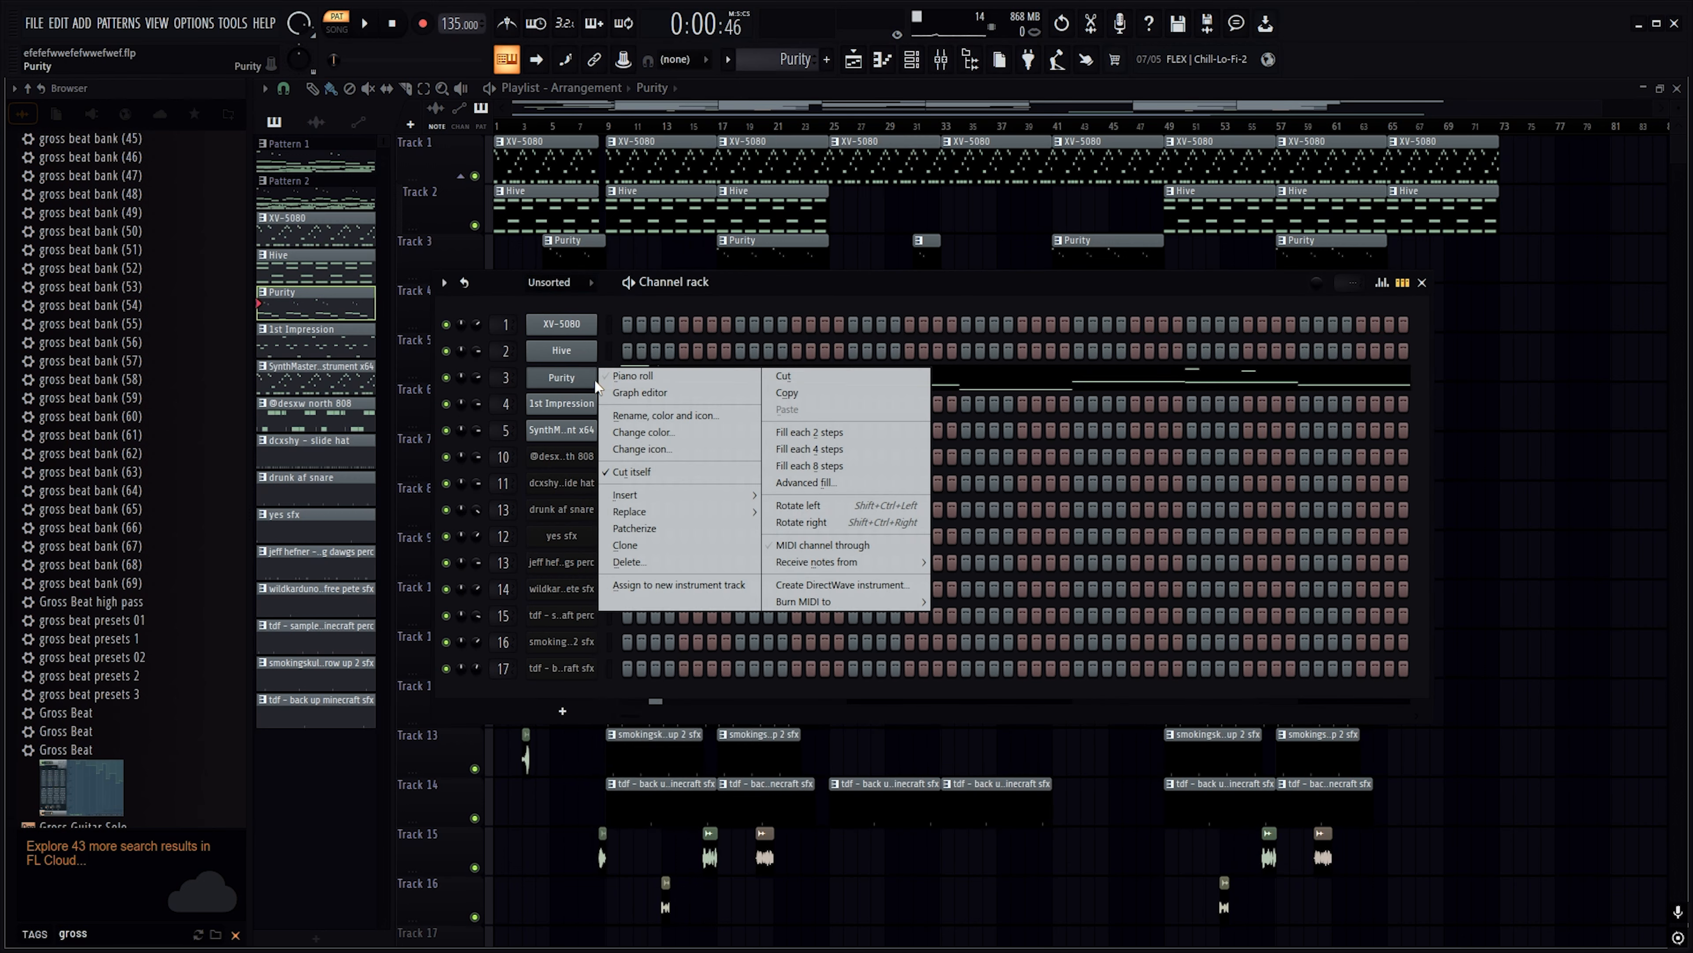
click(632, 376)
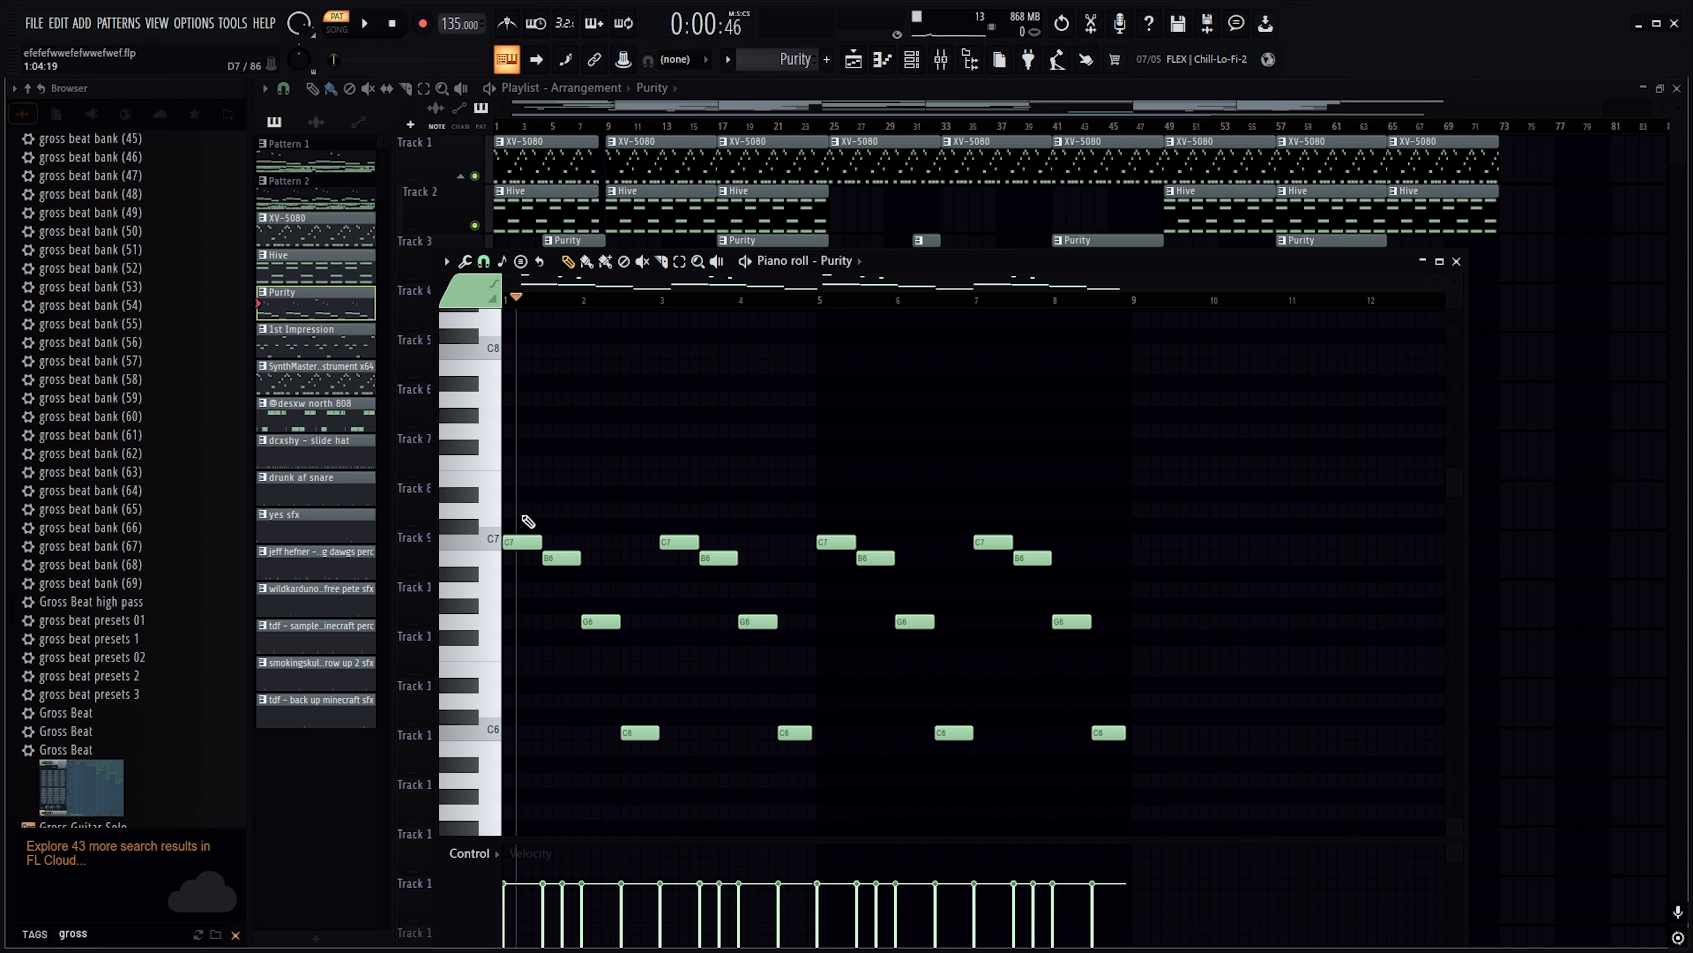
key(space)
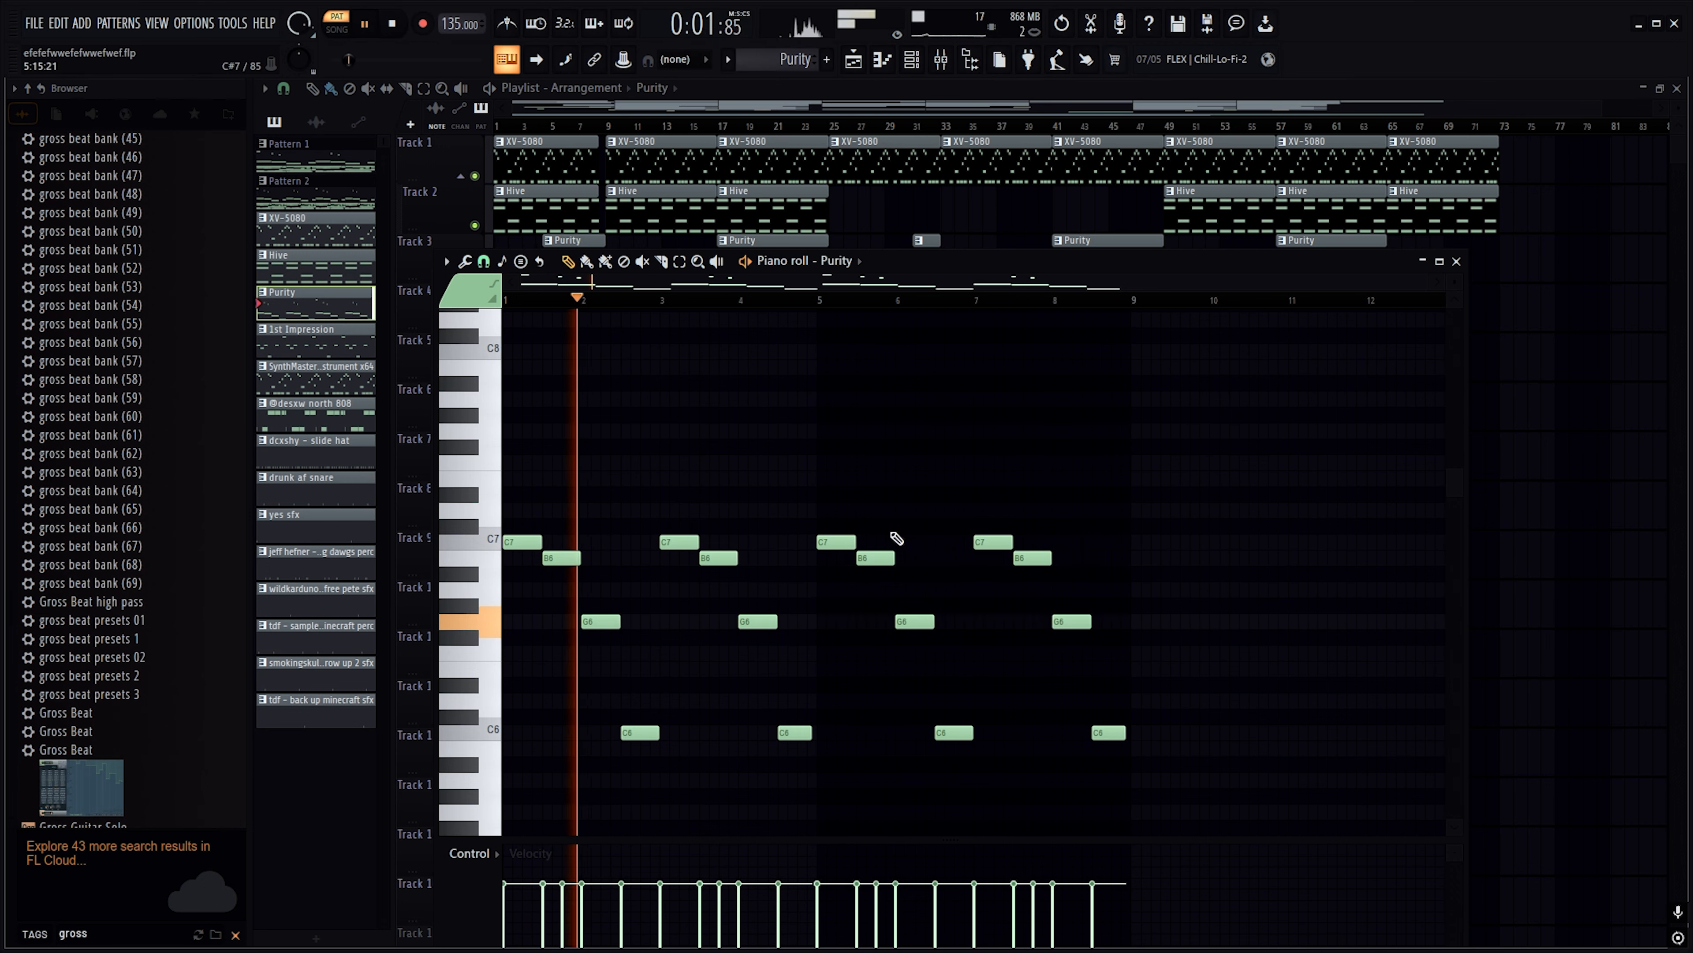
Stop the Purity playback, then open the mixer and view the ValhallaVintageVerb settings on Insert 3
scroll(770, 521, down, 1)
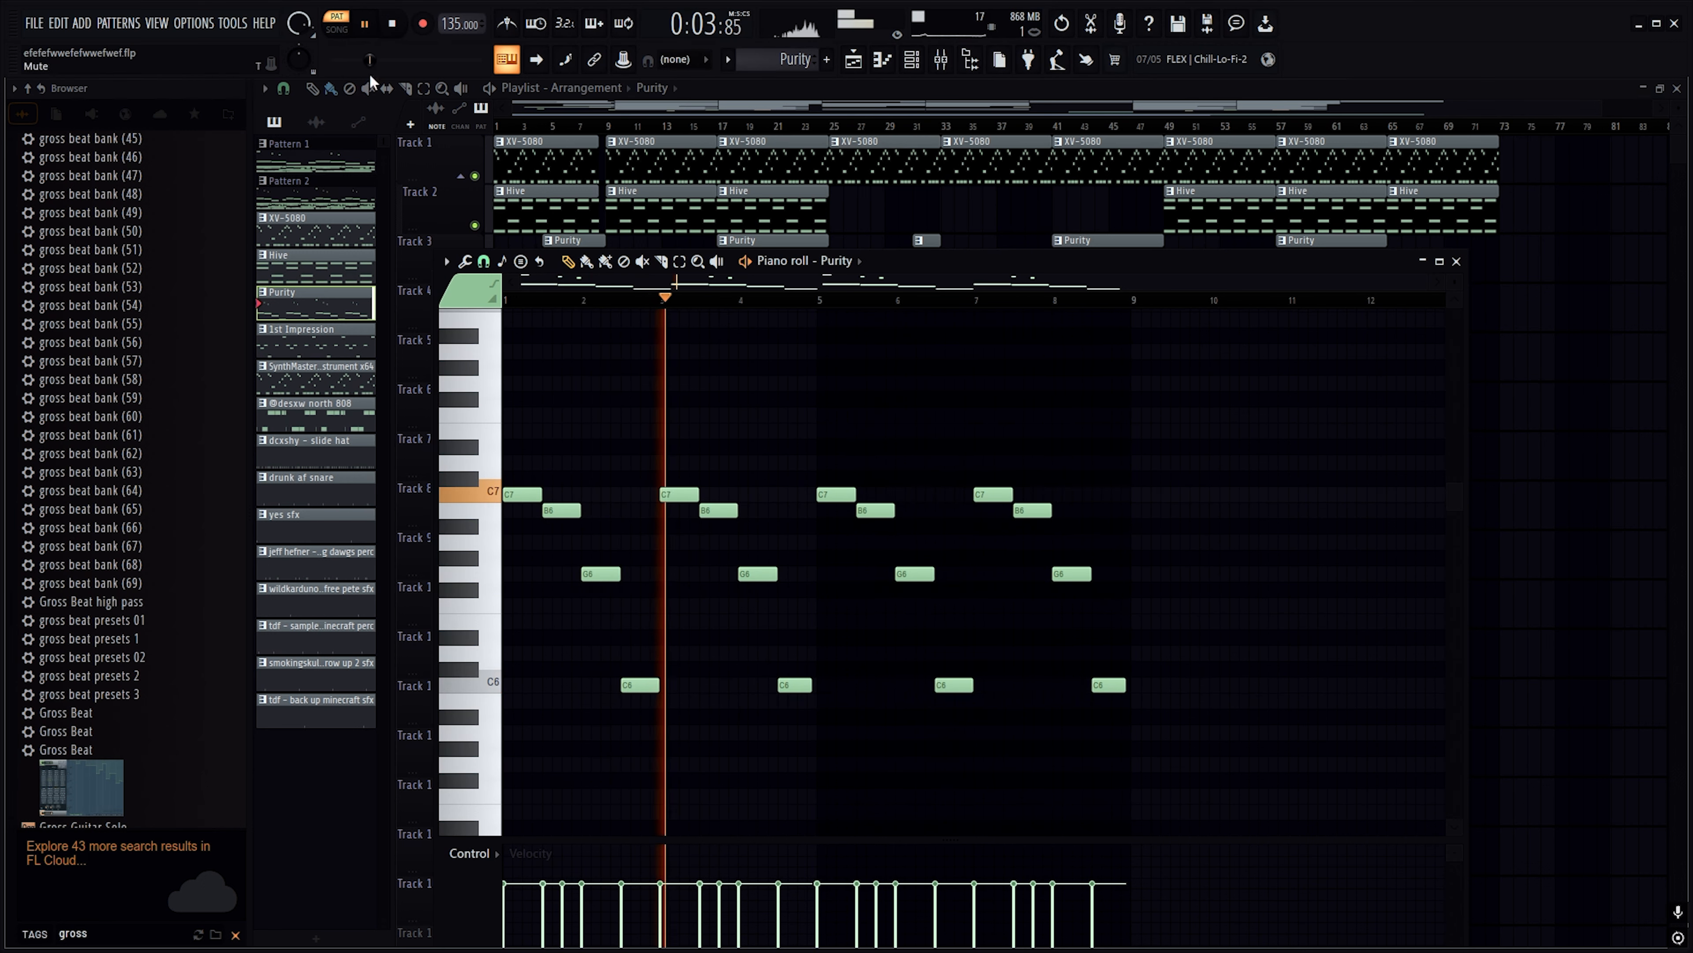
click(394, 25)
click(940, 59)
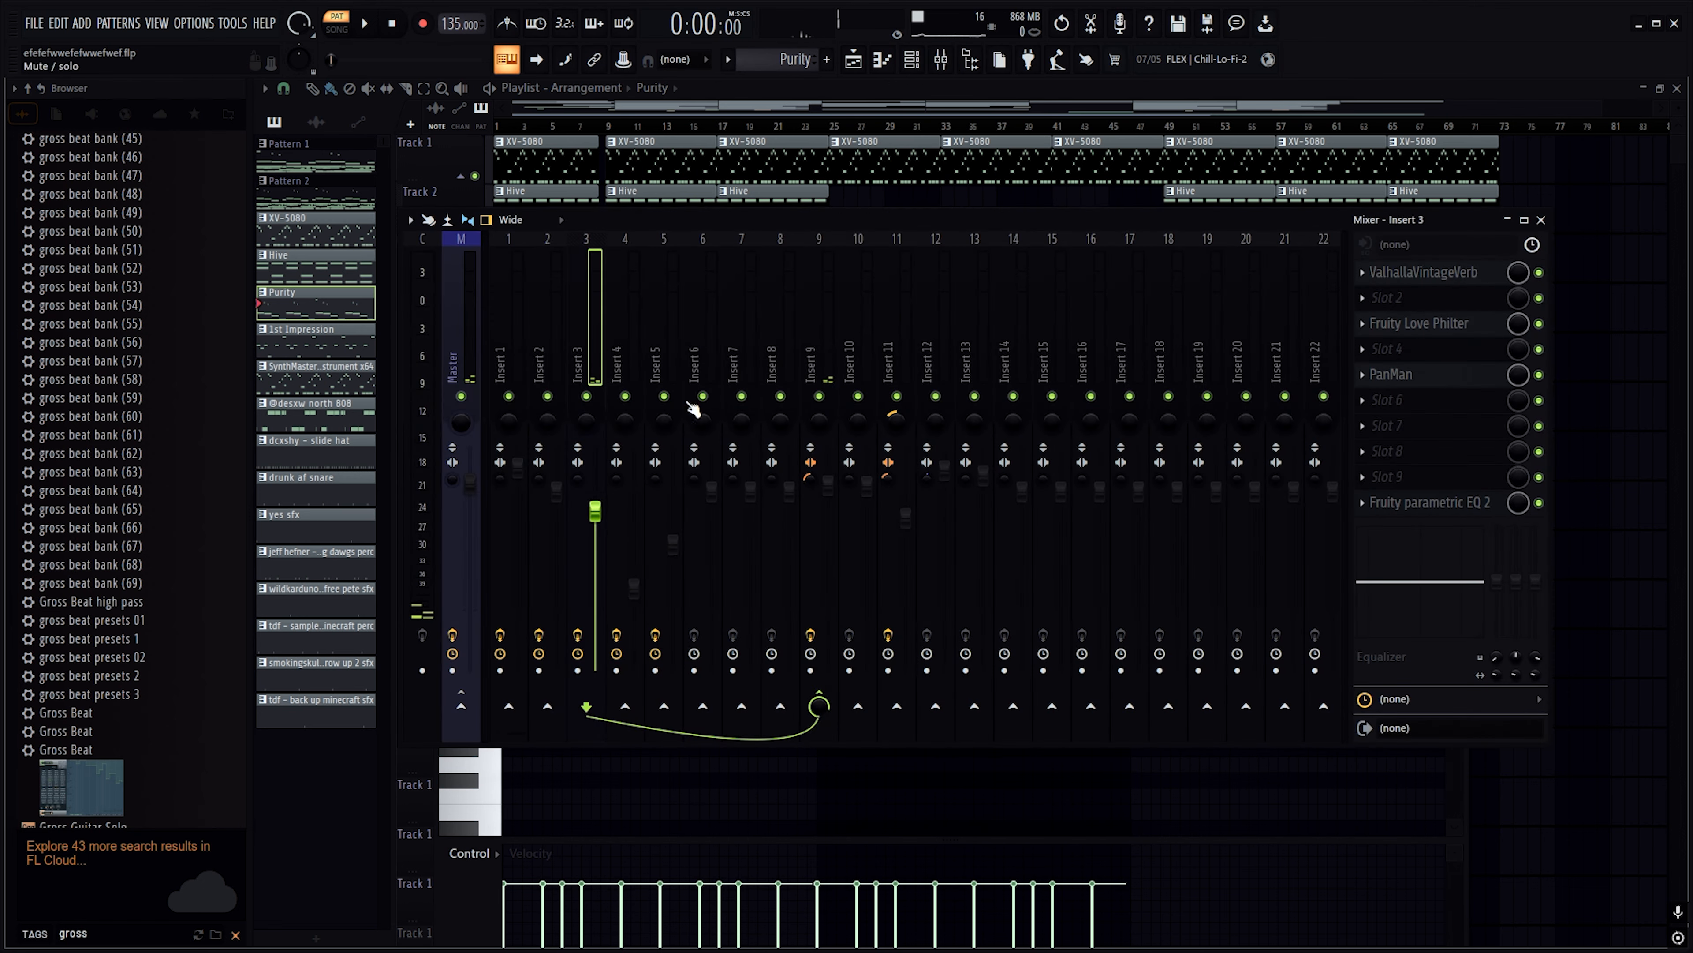
click(1456, 276)
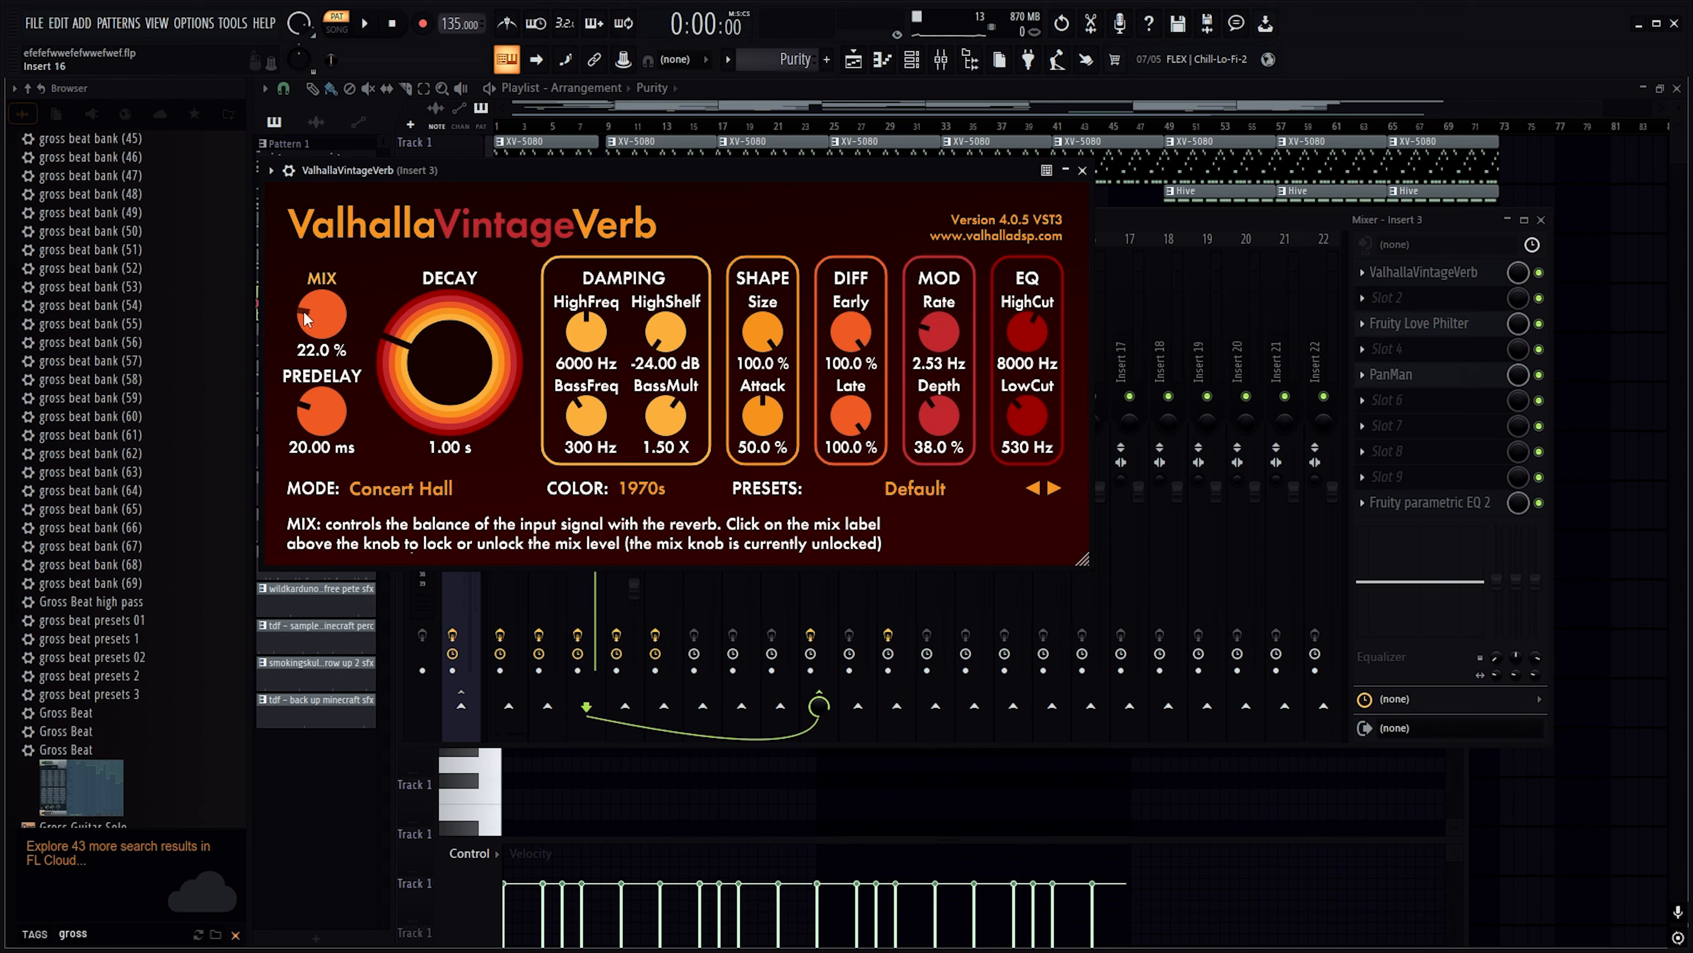
click(1083, 170)
View the Fruity Love Philter settings on Insert 3, then close the plugin
click(1400, 327)
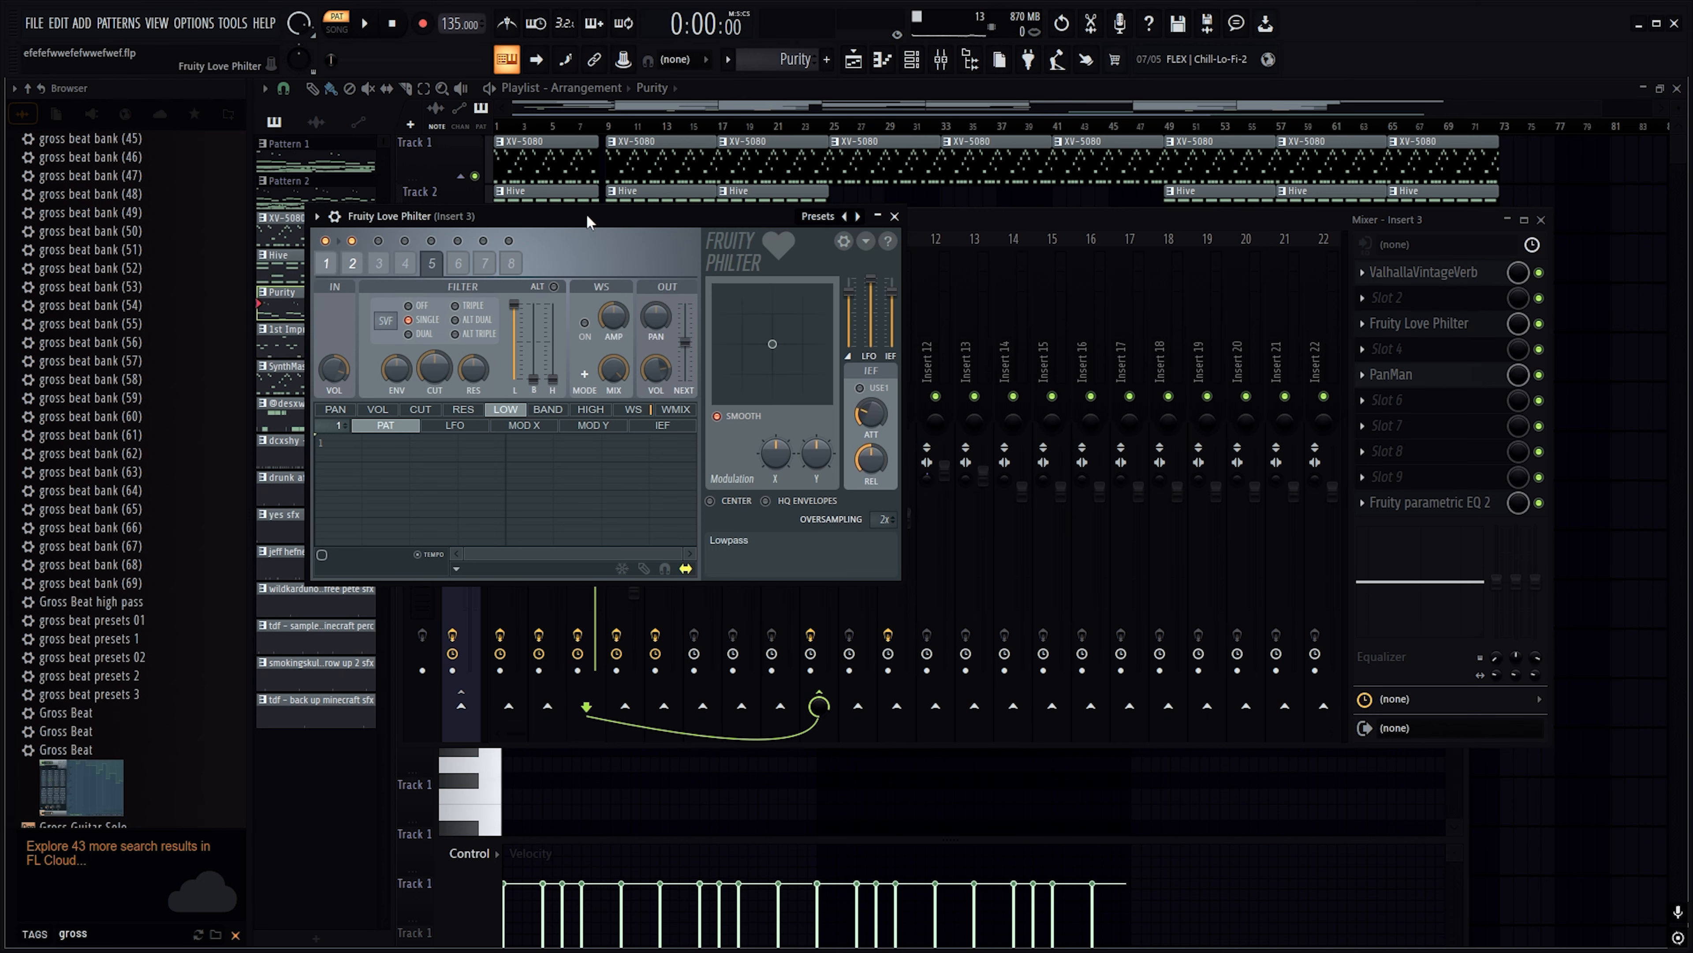
drag(587, 219, 792, 220)
click(1100, 220)
Bypass Fruity Love Philter on Insert 3, play the Purity pattern without it, and re-enable the effect
click(1538, 323)
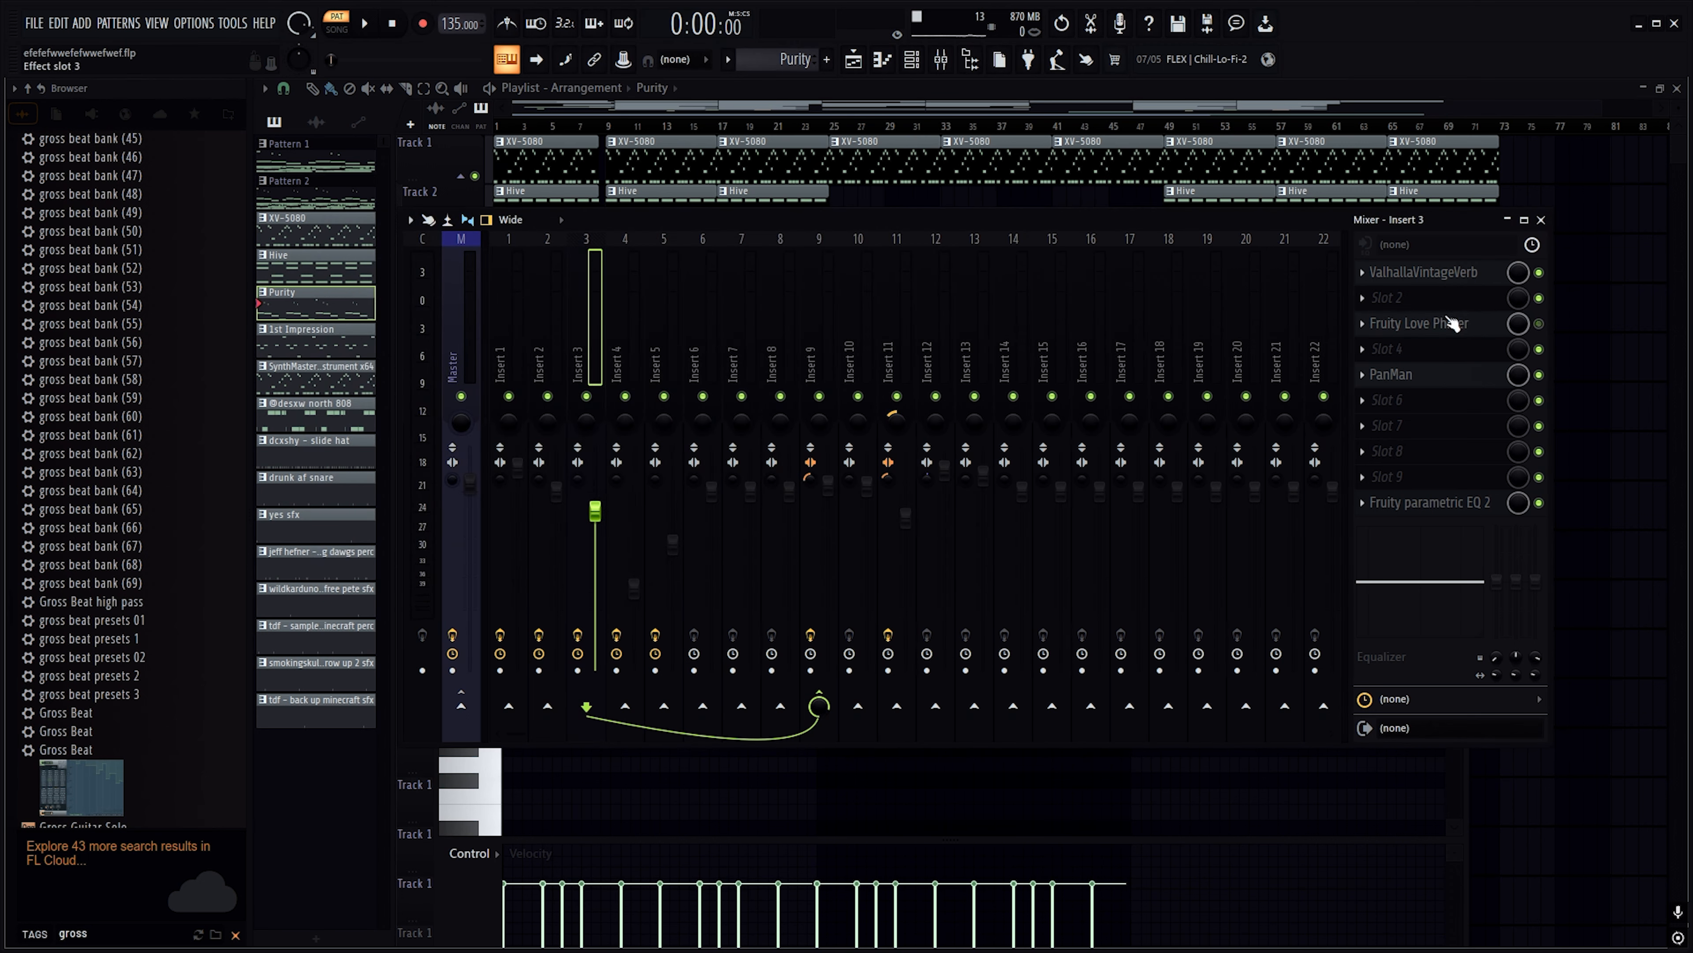
key(space)
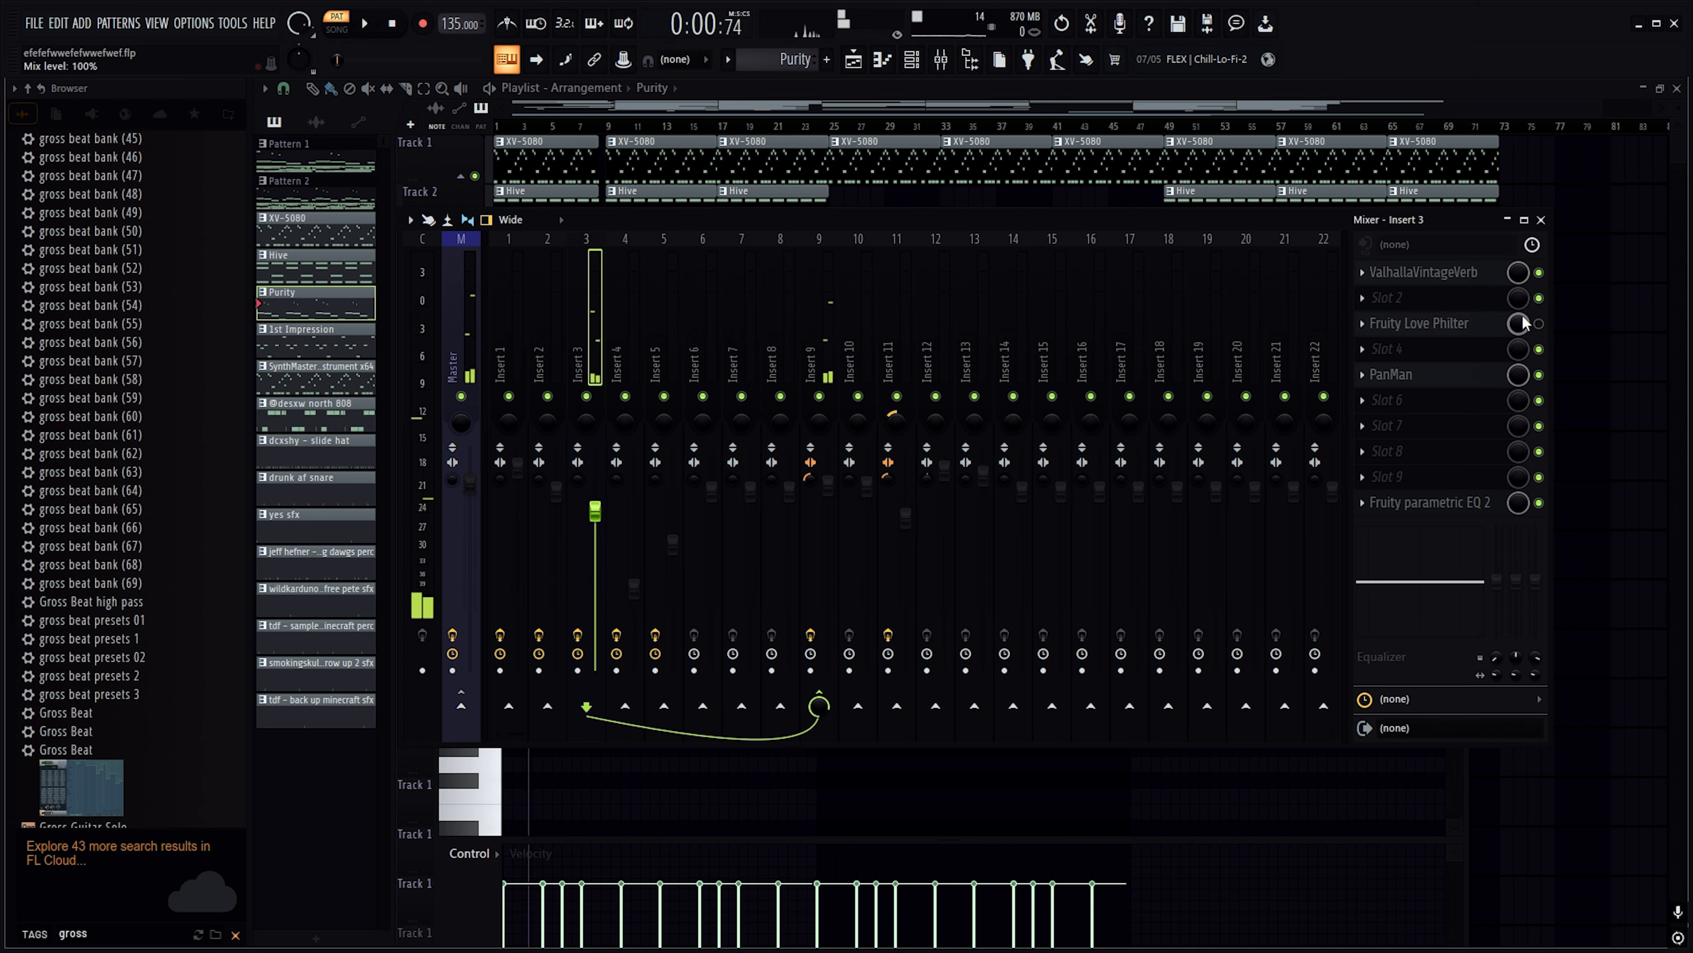
click(1539, 324)
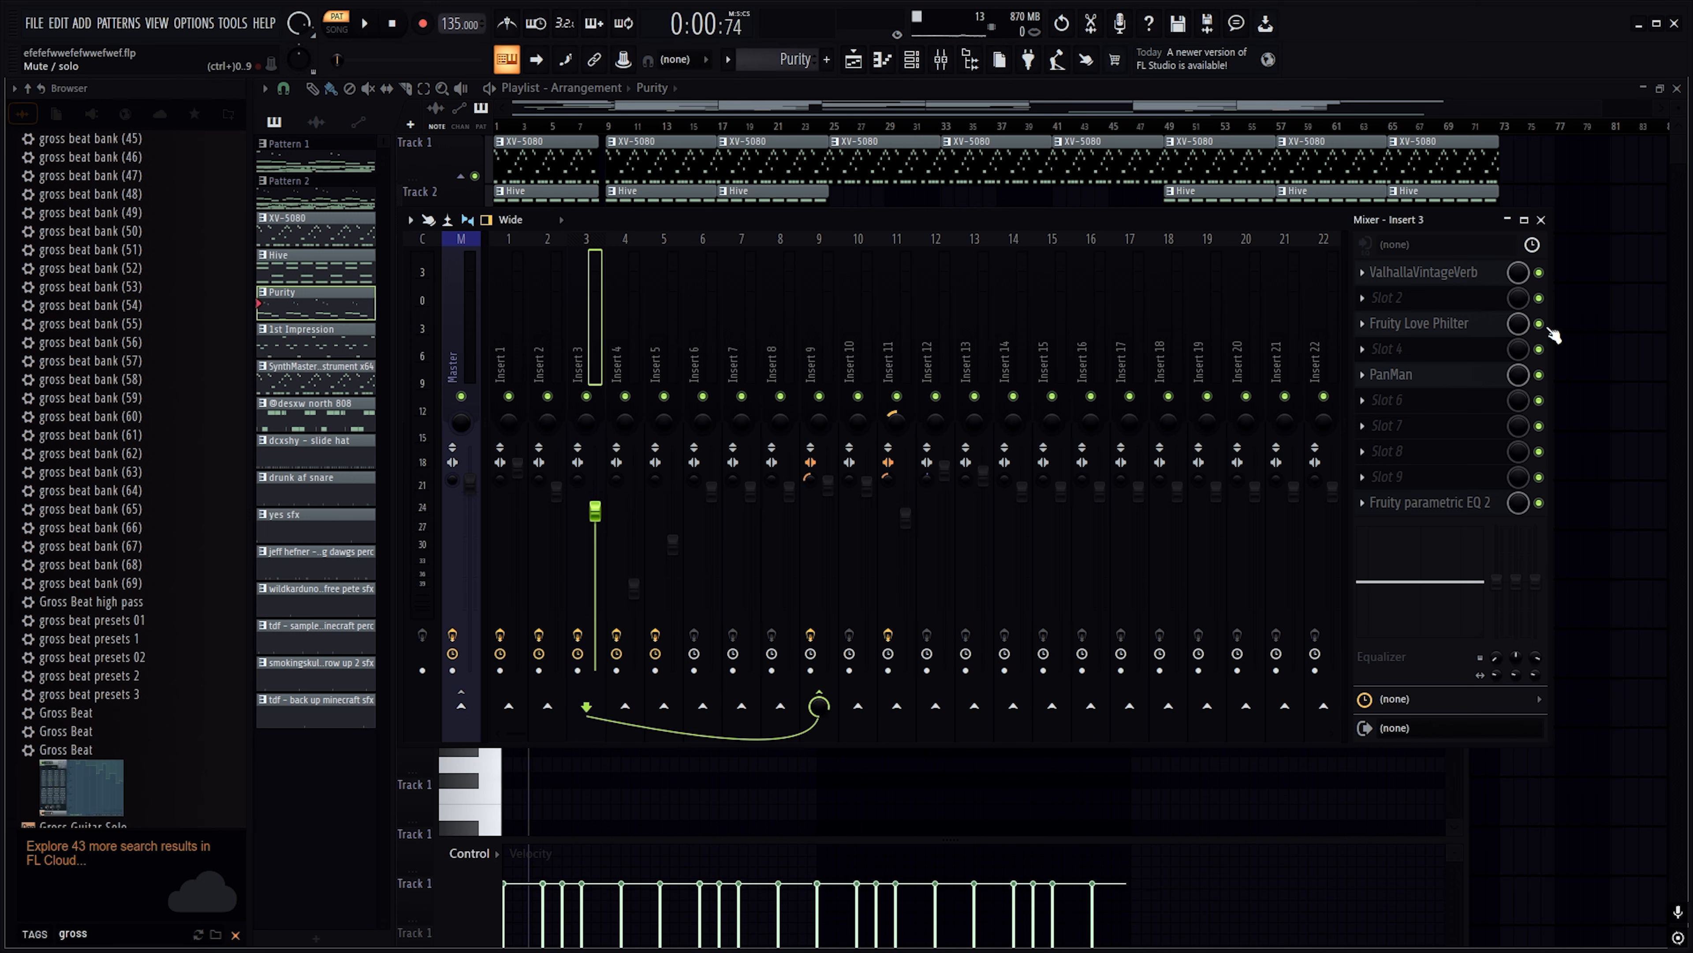
View PanMan on Insert 3, step to the next preset and back to 5 Step MIDI, then close the plugin
click(1397, 374)
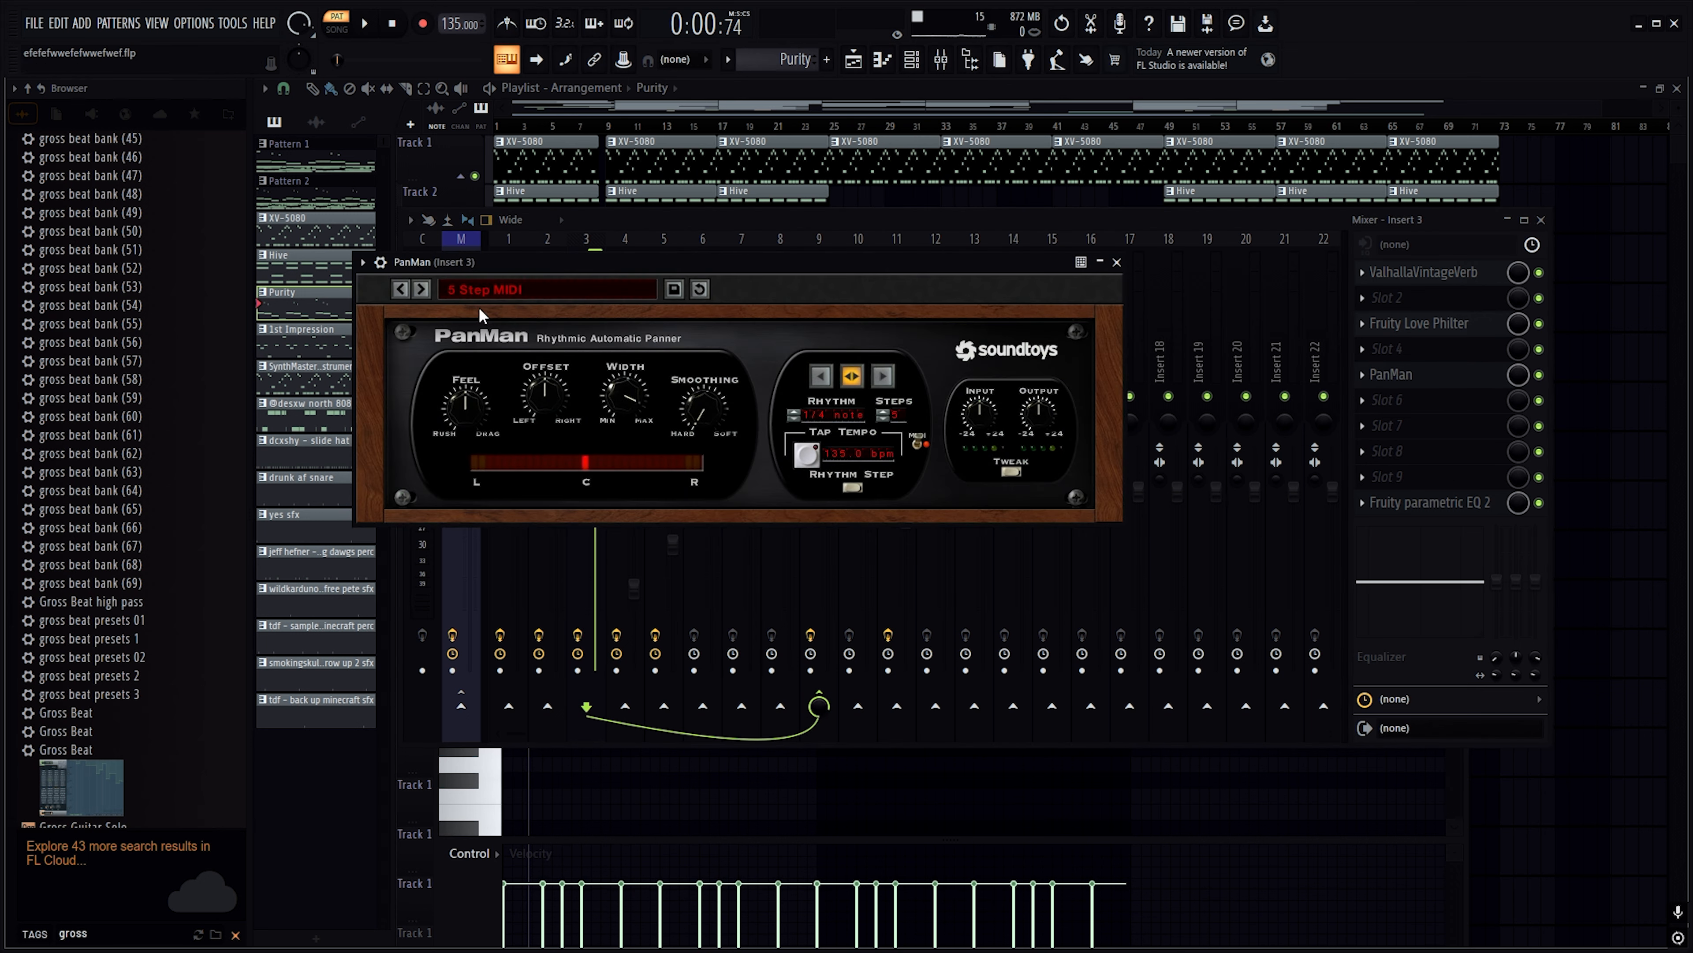
click(422, 289)
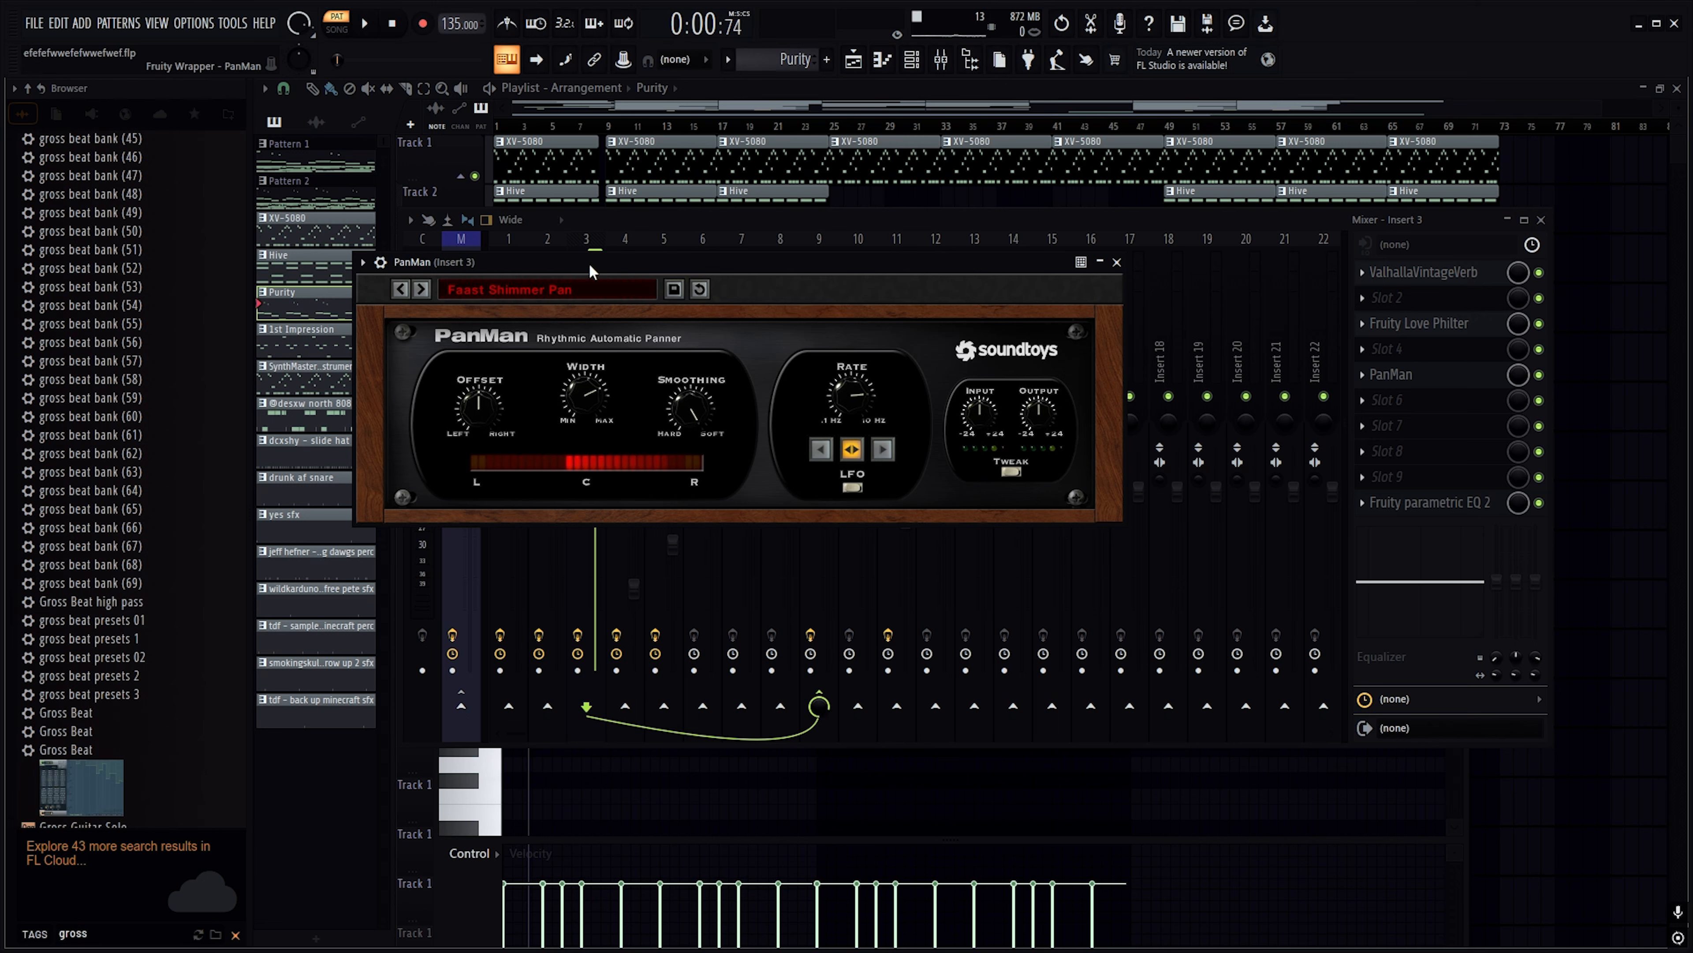
drag(588, 262, 693, 285)
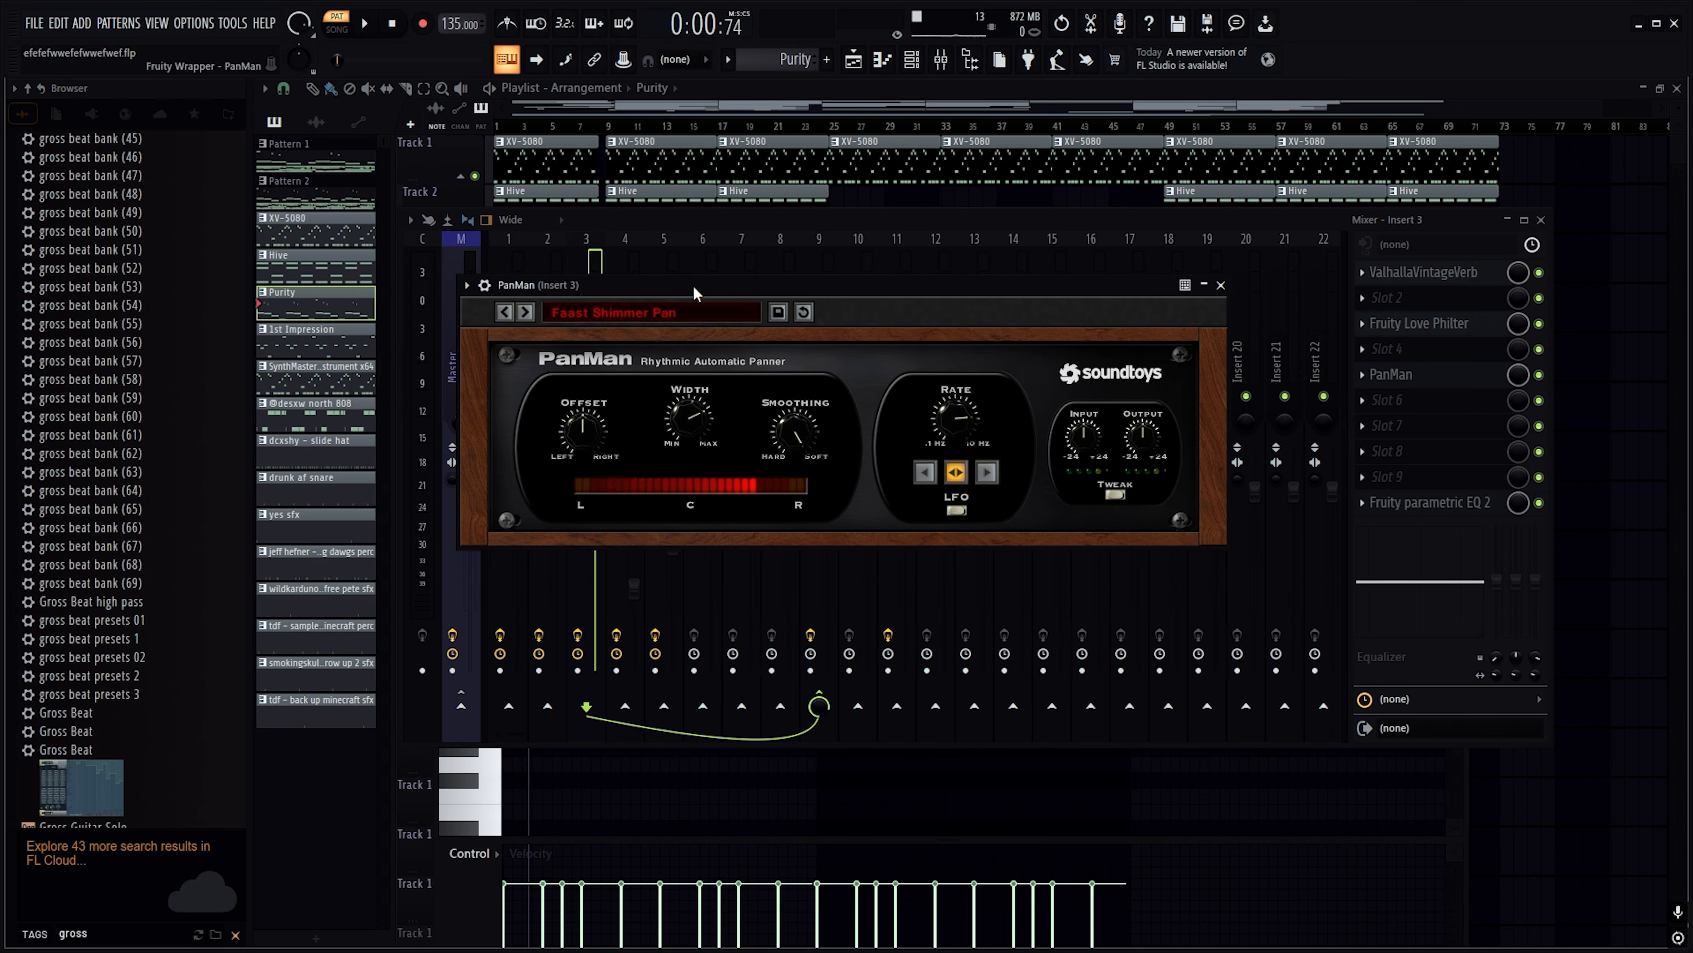
click(505, 311)
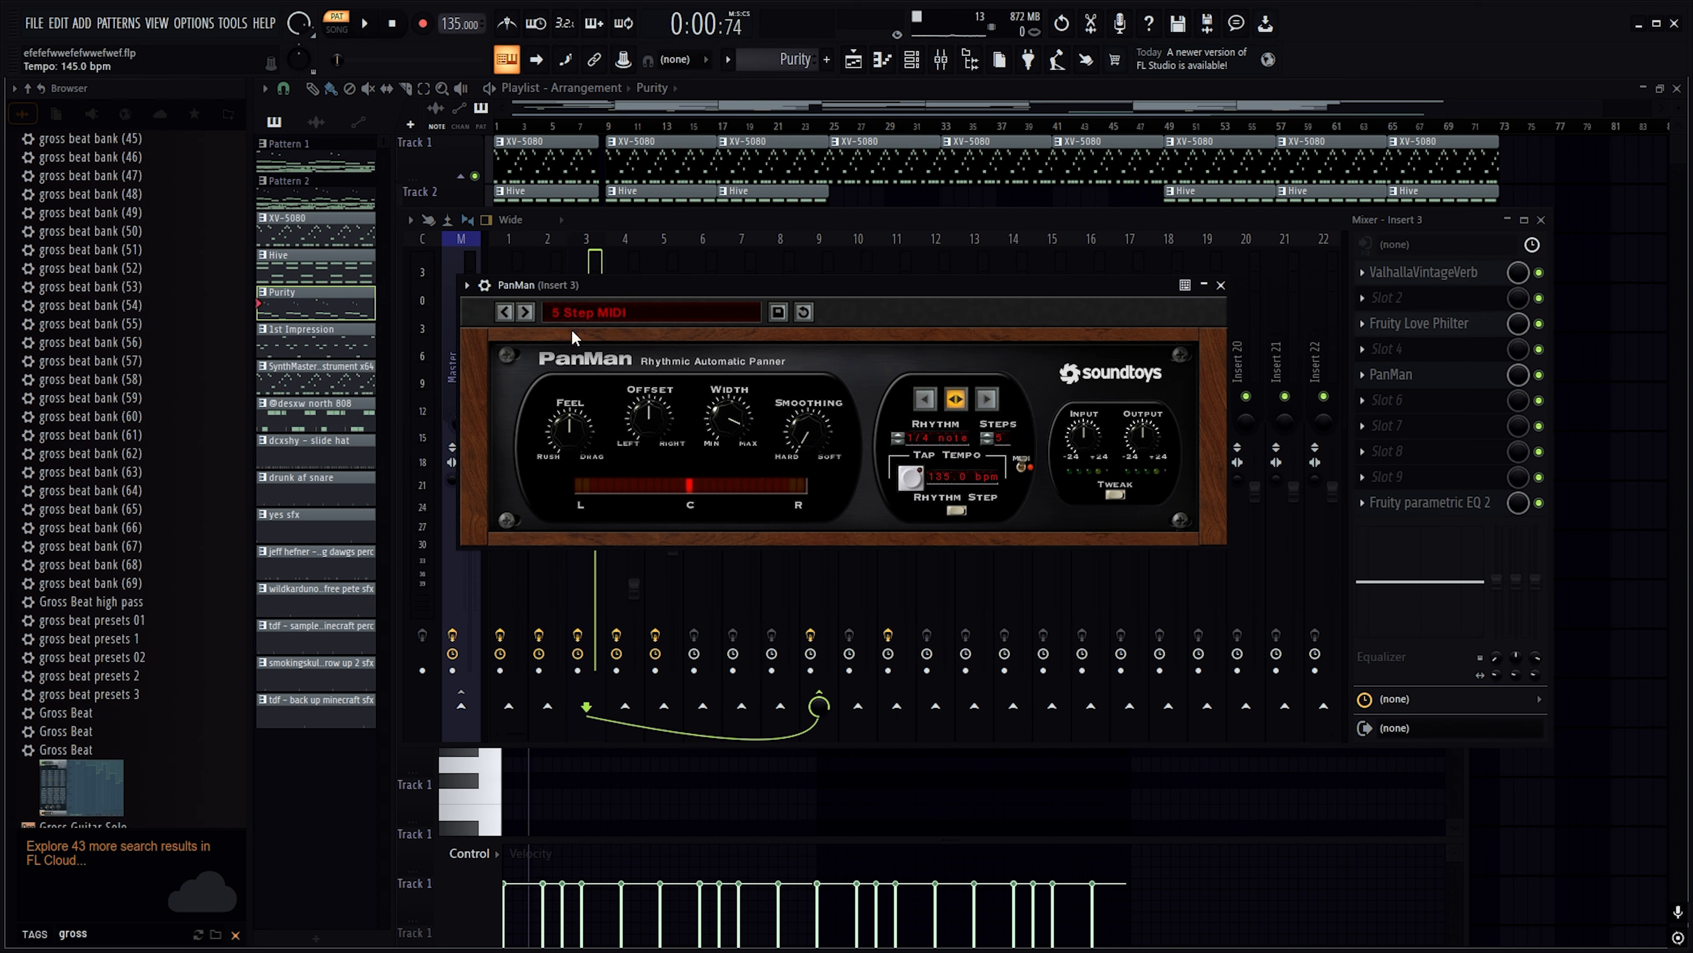
click(1220, 286)
Check the Fruity parametric EQ 2 curve on Insert 3, then close the plugin and the mixer
click(1440, 506)
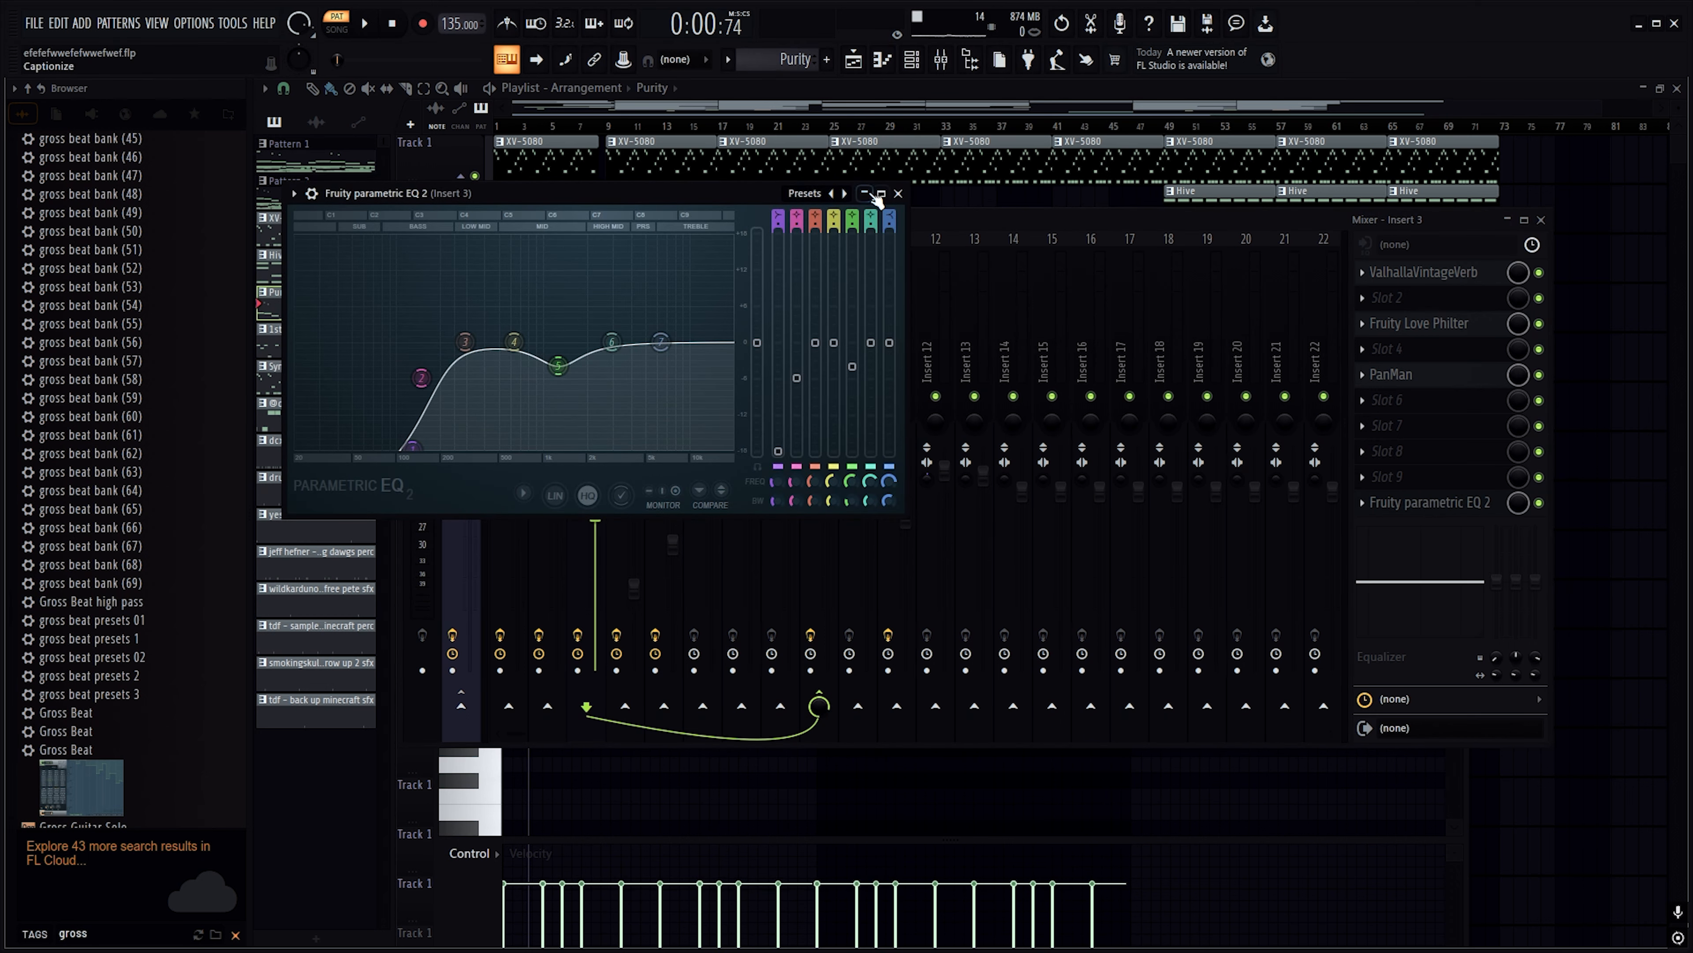
click(897, 194)
click(1541, 220)
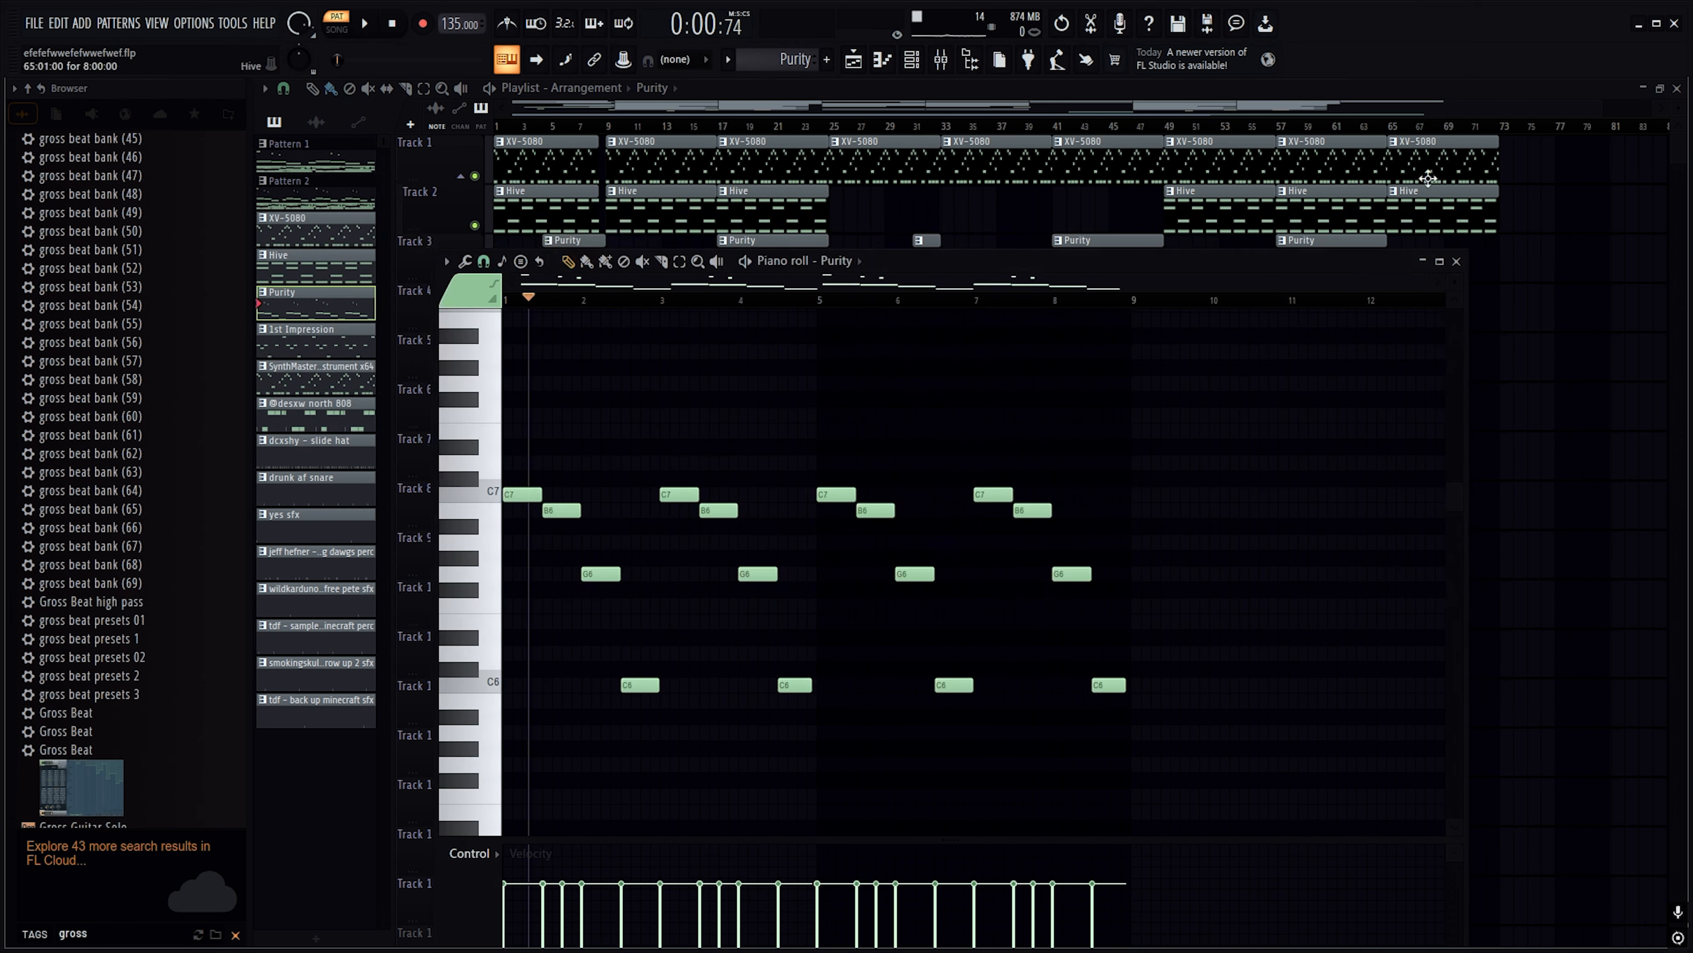
Switch to the 1st Impression pattern and close the piano roll and channel rack to reveal the playlist
scroll(787, 60, down, 1)
scroll(787, 60, up, 1)
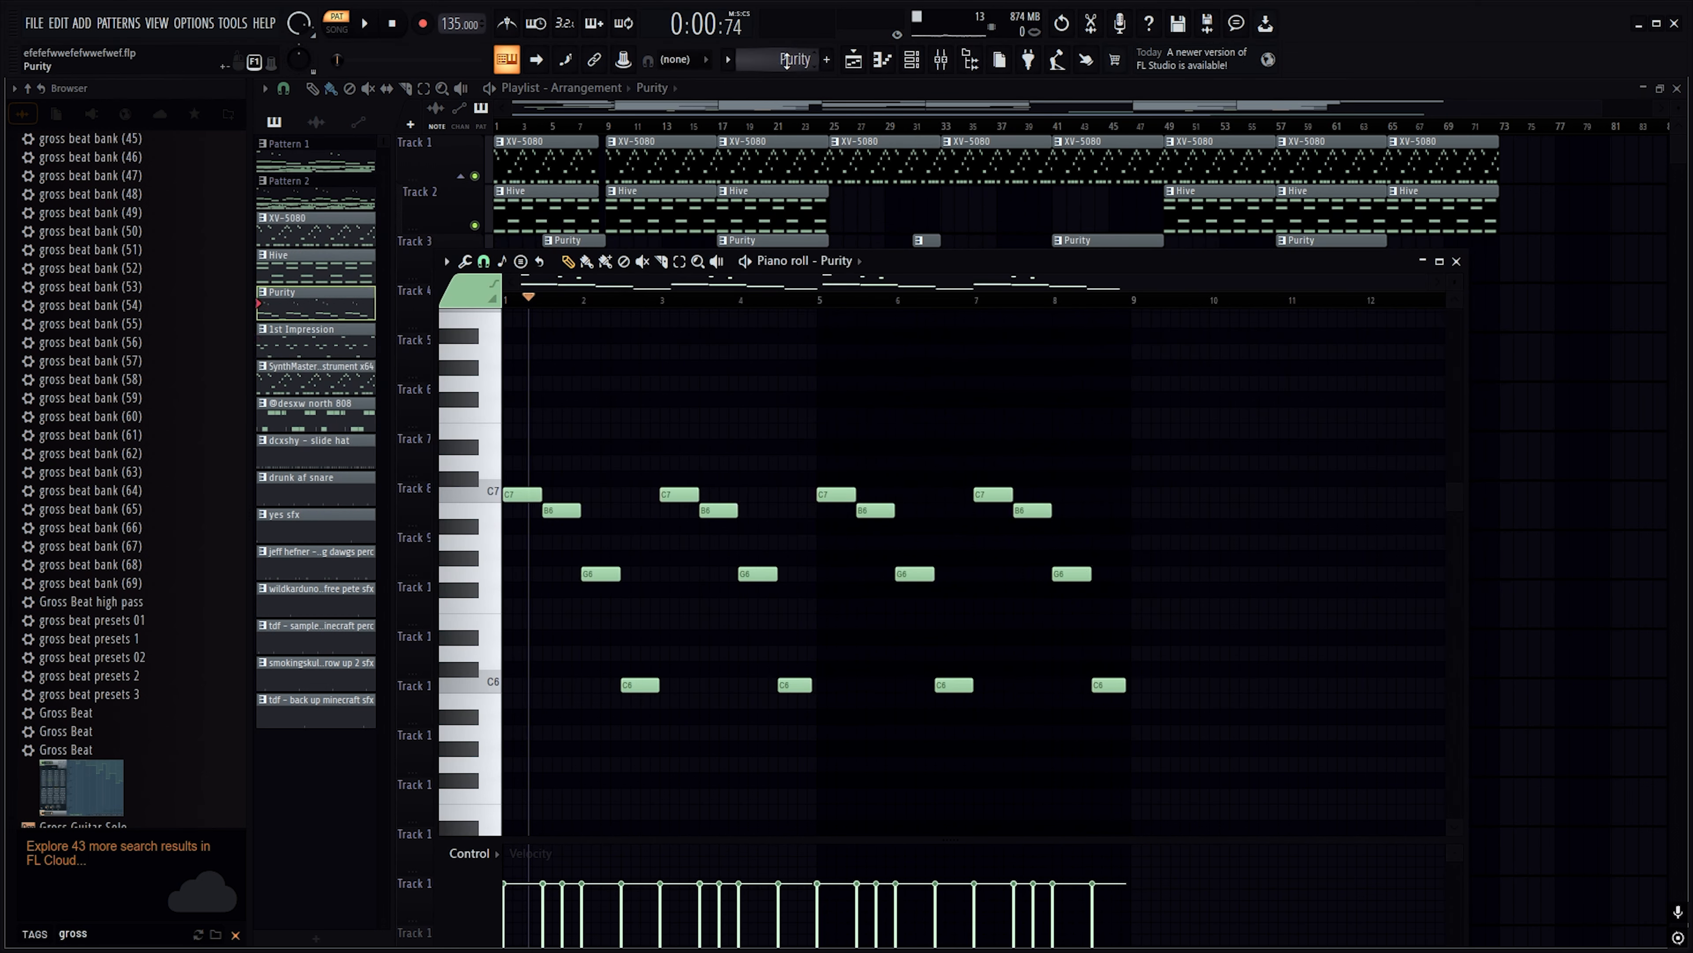
scroll(782, 53, down, 1)
click(1456, 266)
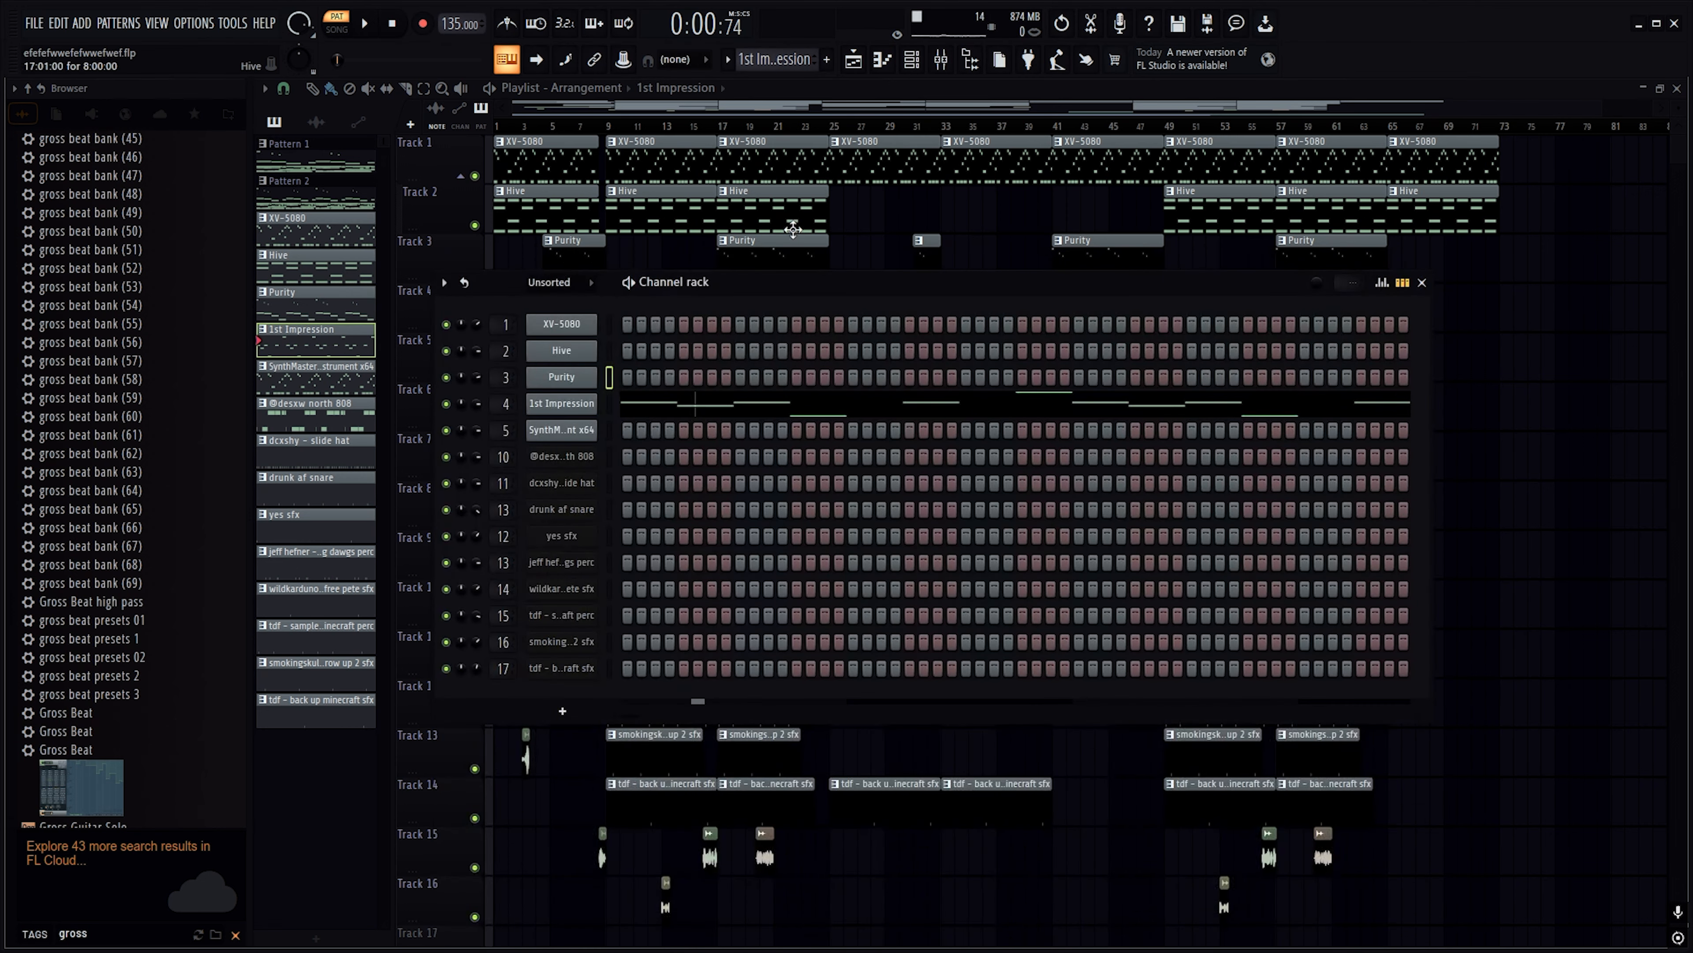
click(1423, 282)
Move the song playhead to bar 17 and open the 1st Impression clip's notes in the piano roll
click(723, 127)
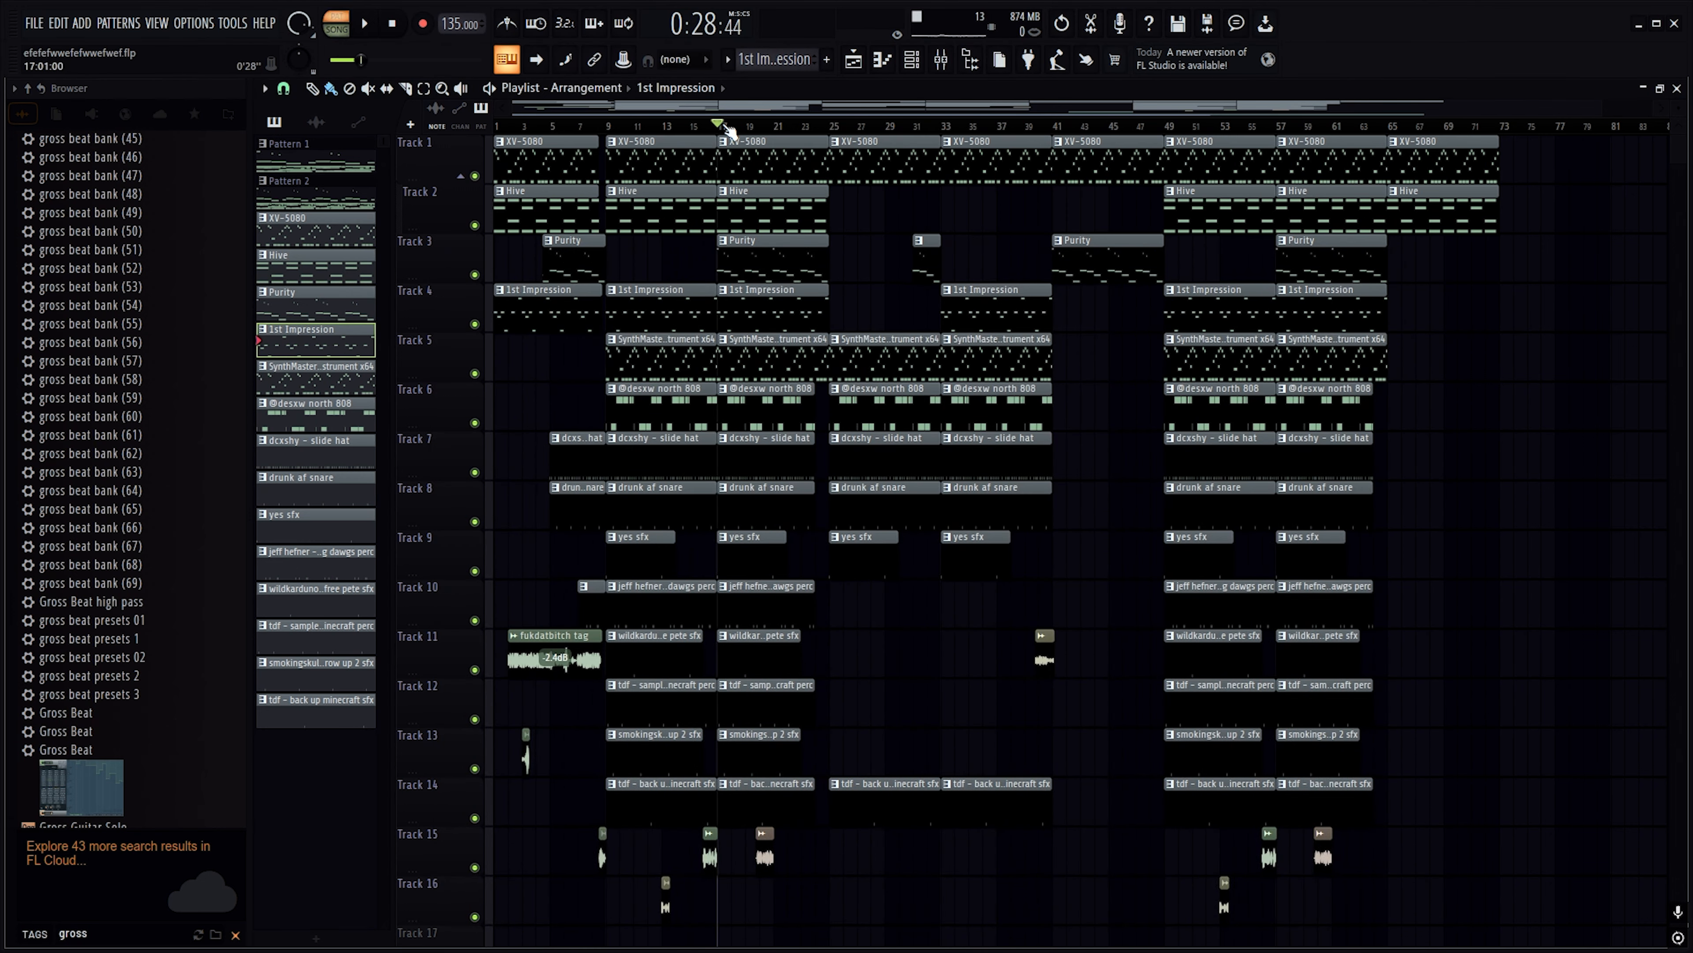
scroll(727, 140, up, 3)
double_click(798, 312)
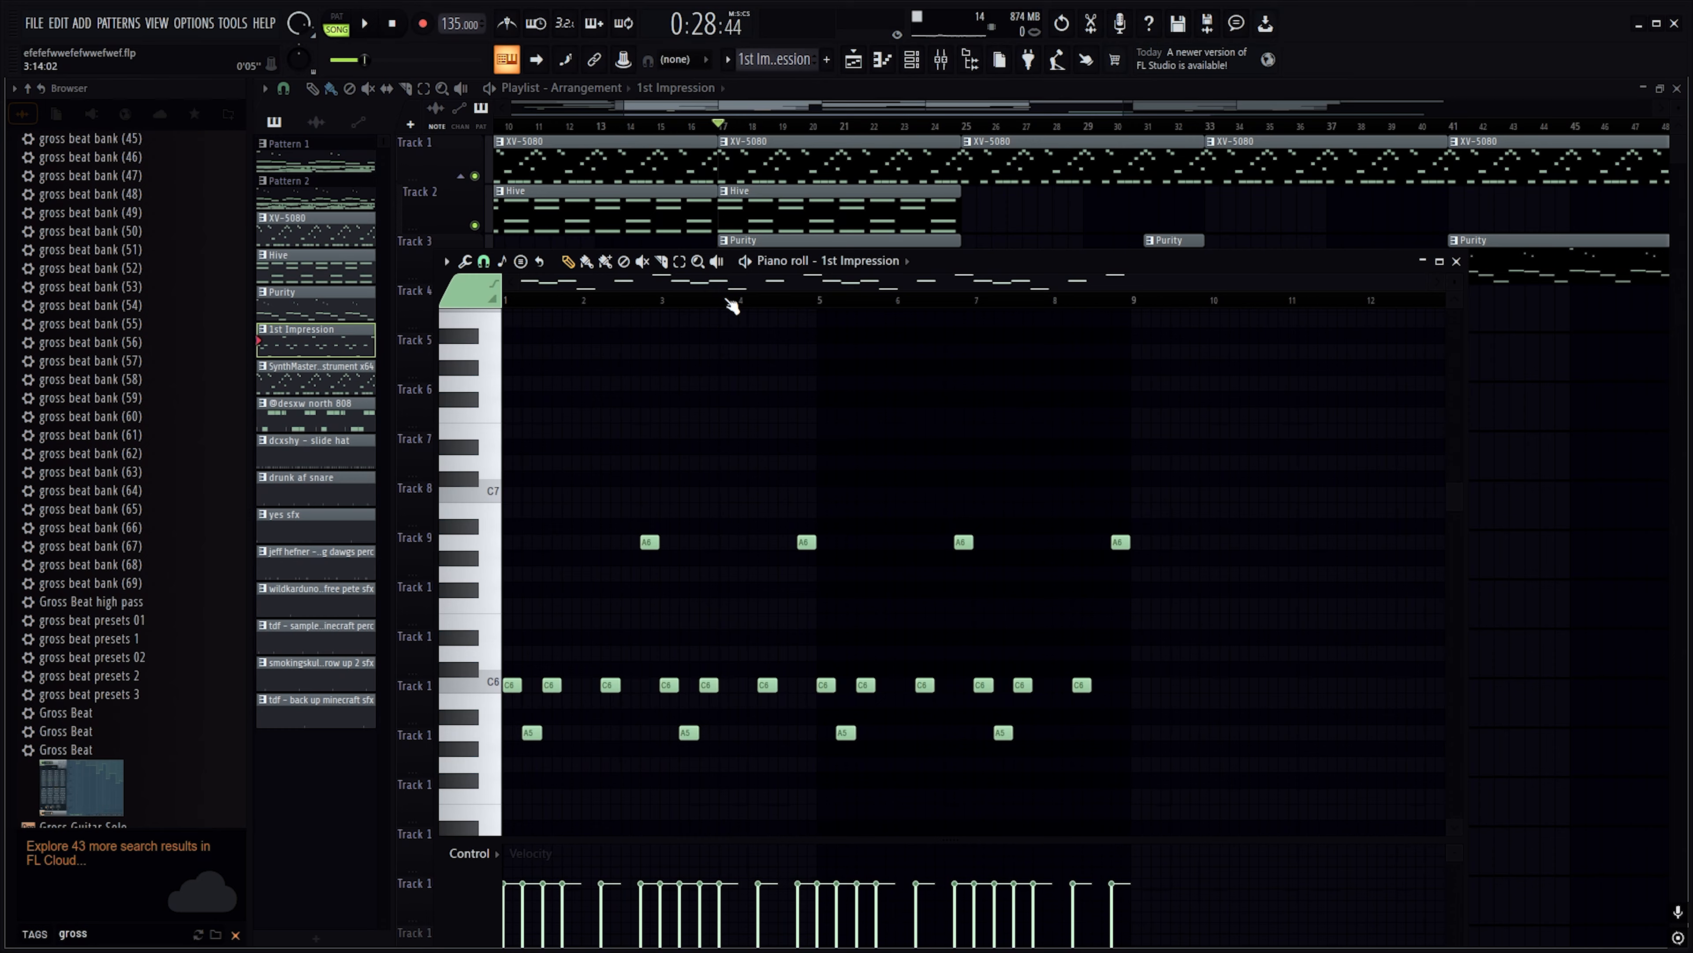
scroll(793, 454, down, 4)
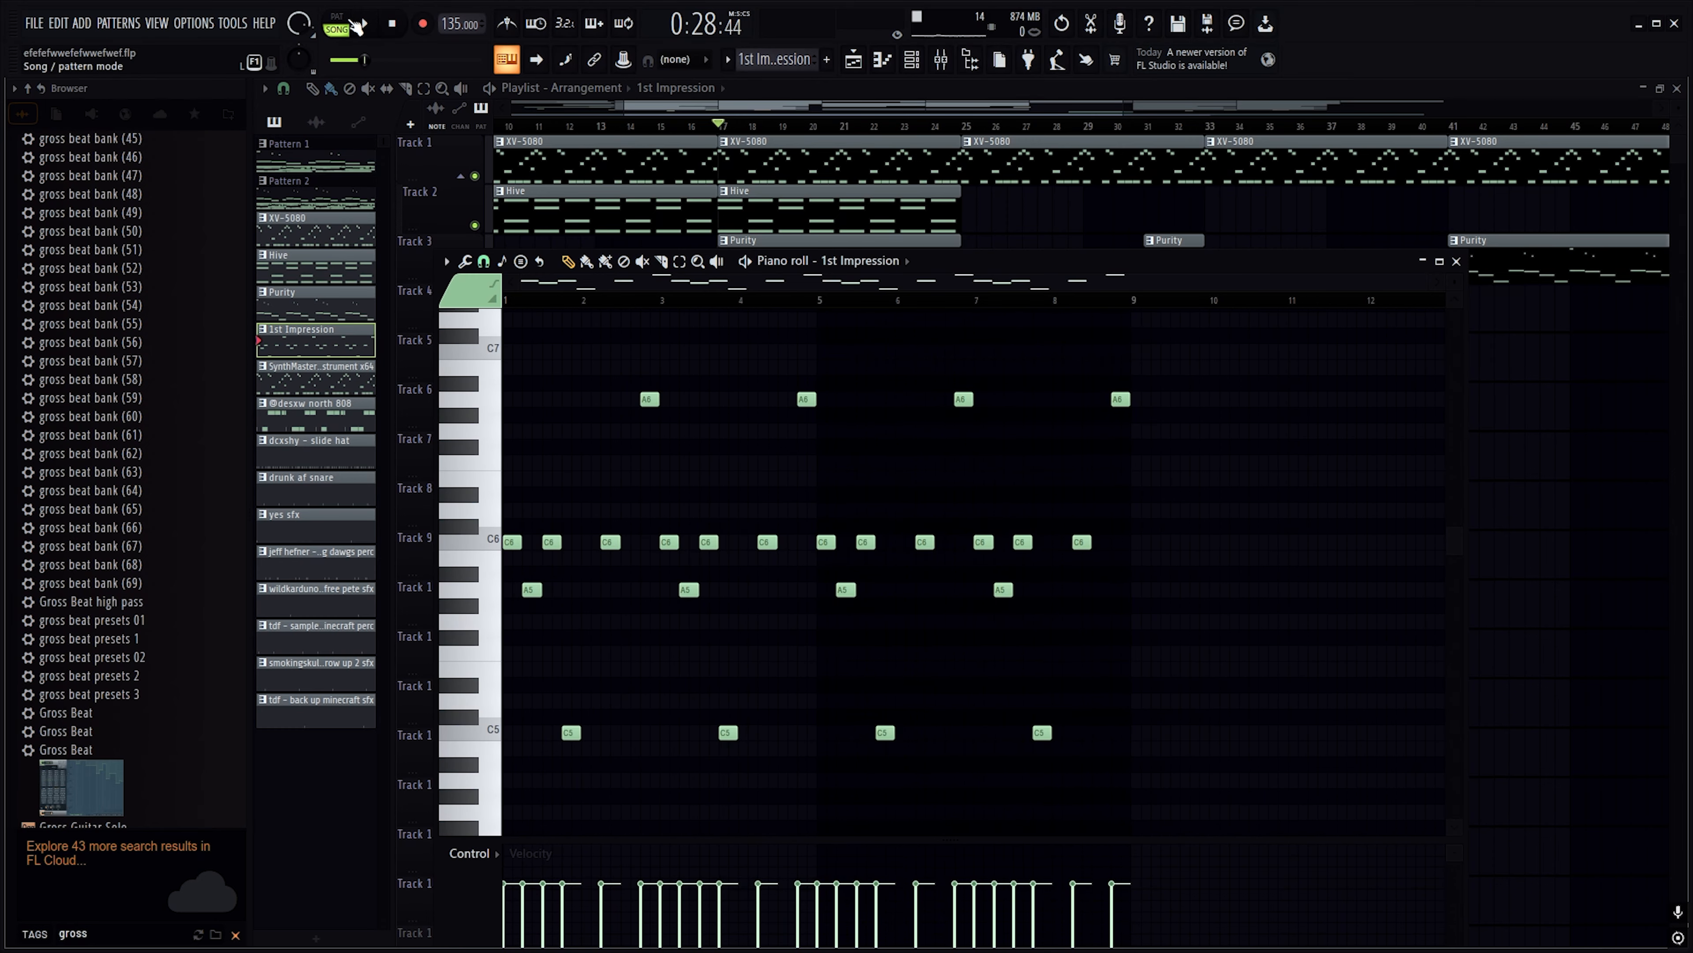
Change playback to pattern mode, play the 1st Impression pattern, and stop it
click(349, 22)
key(space)
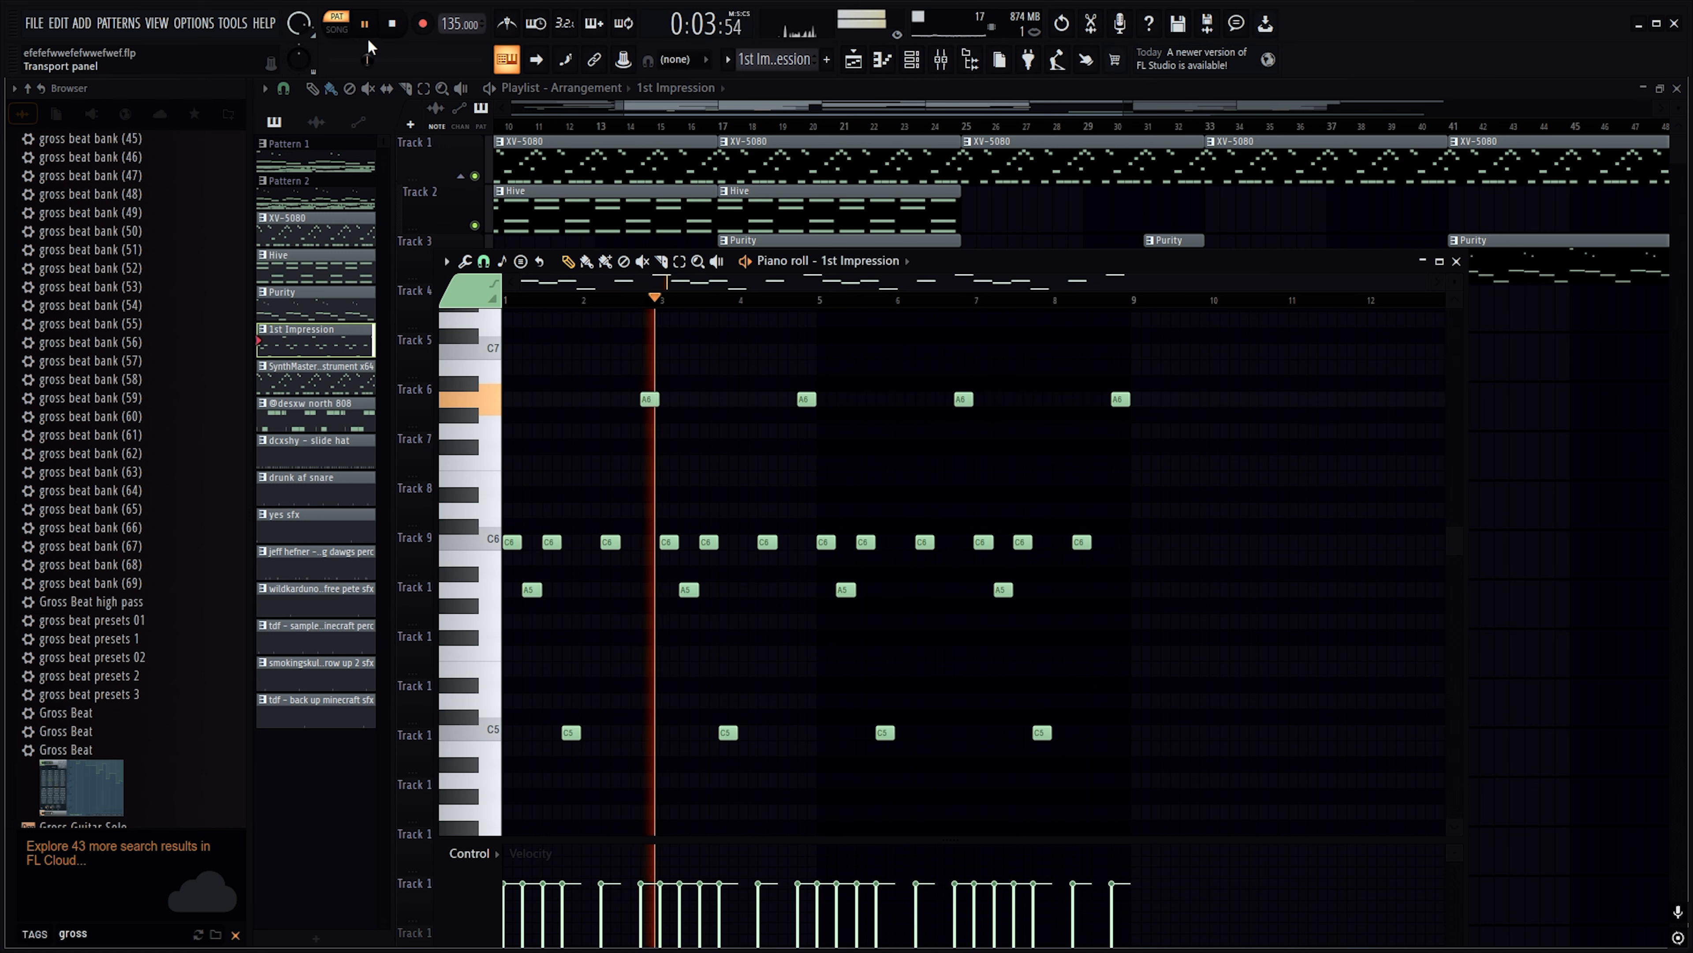
click(396, 32)
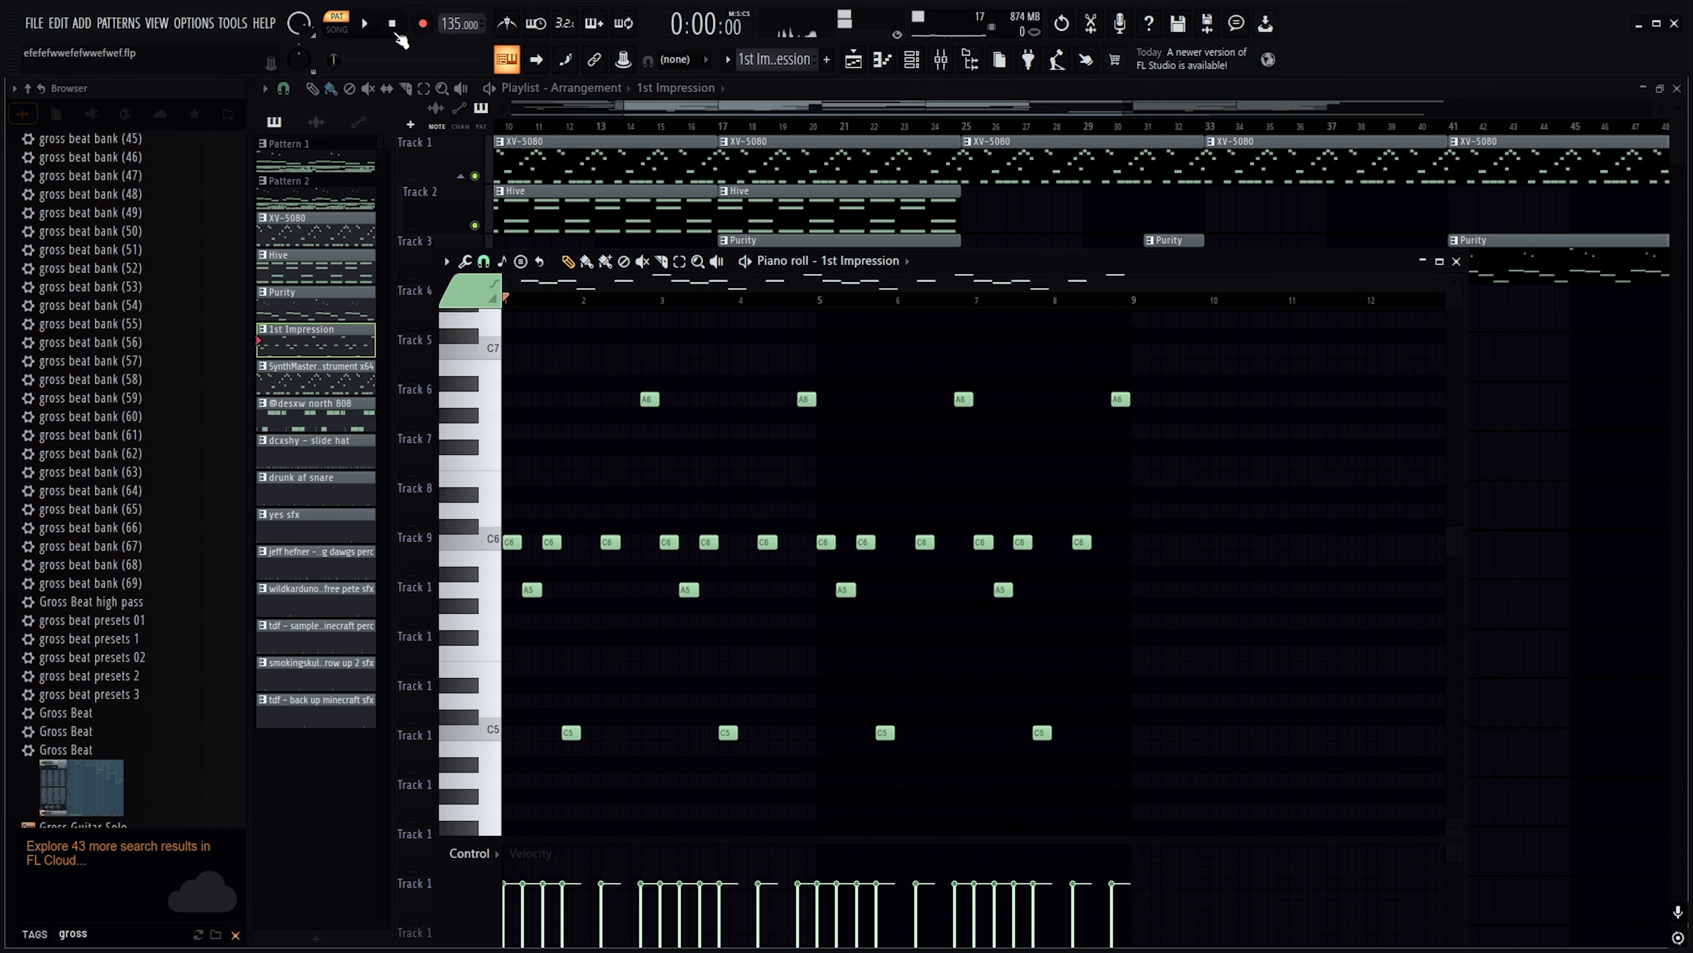
View Fruity parametric EQ 2 and ValhallaVintageVerb on mixer Insert 4, then close the mixer
click(940, 59)
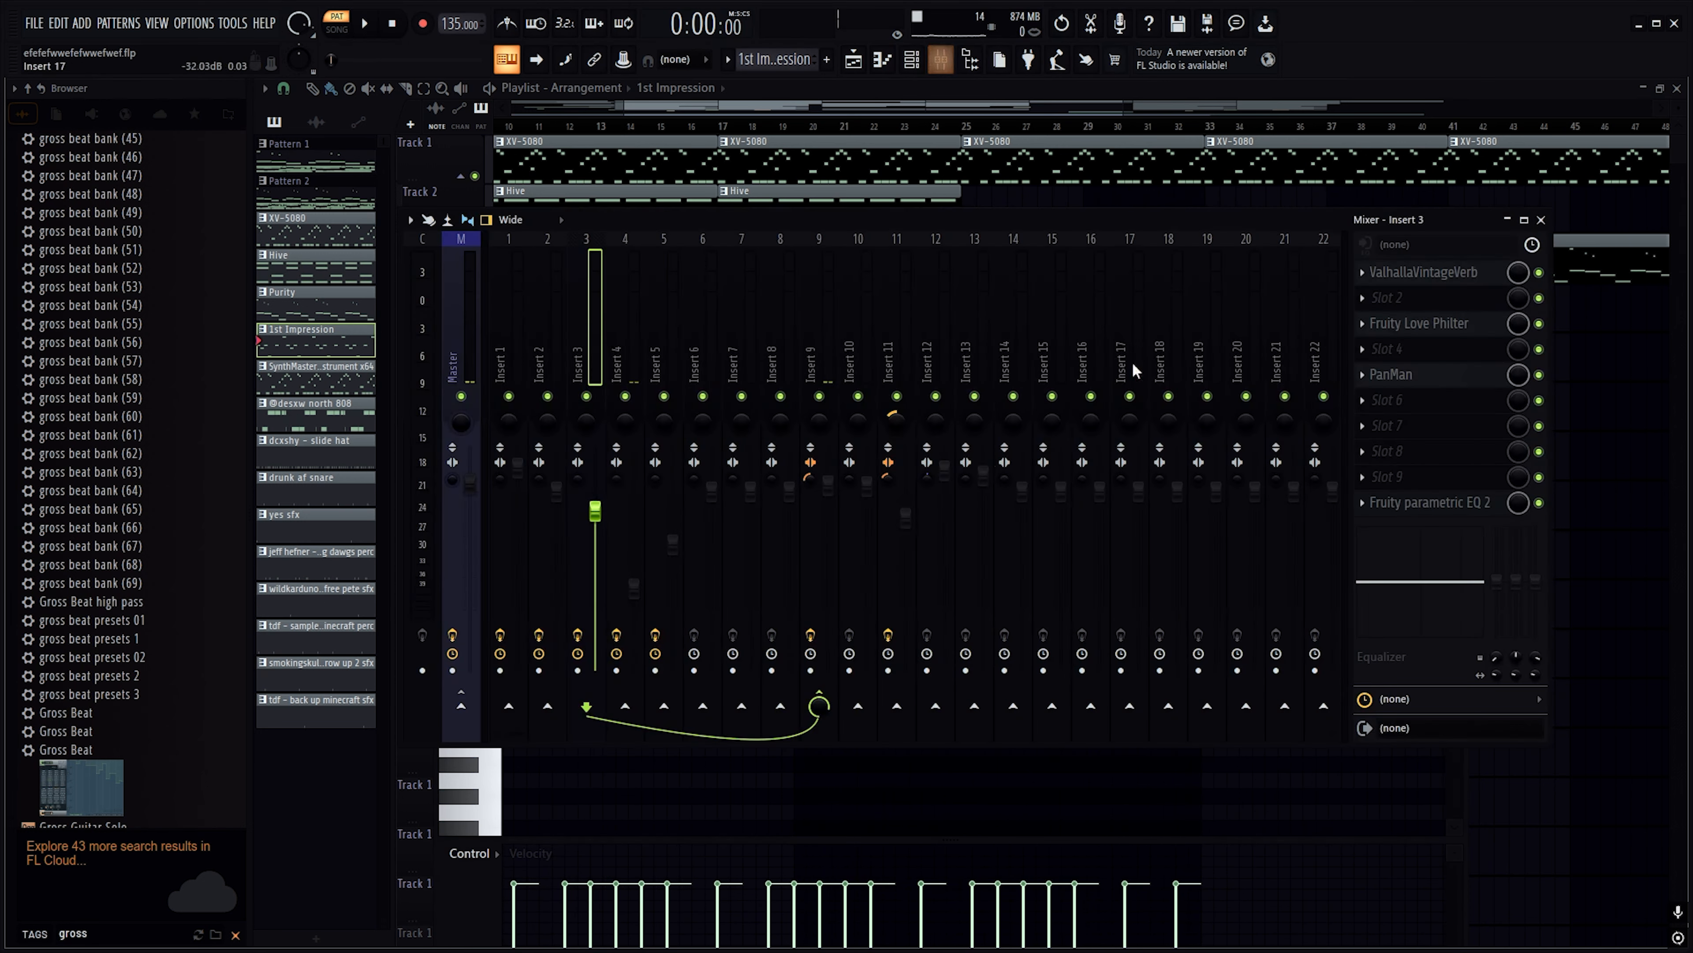
click(620, 364)
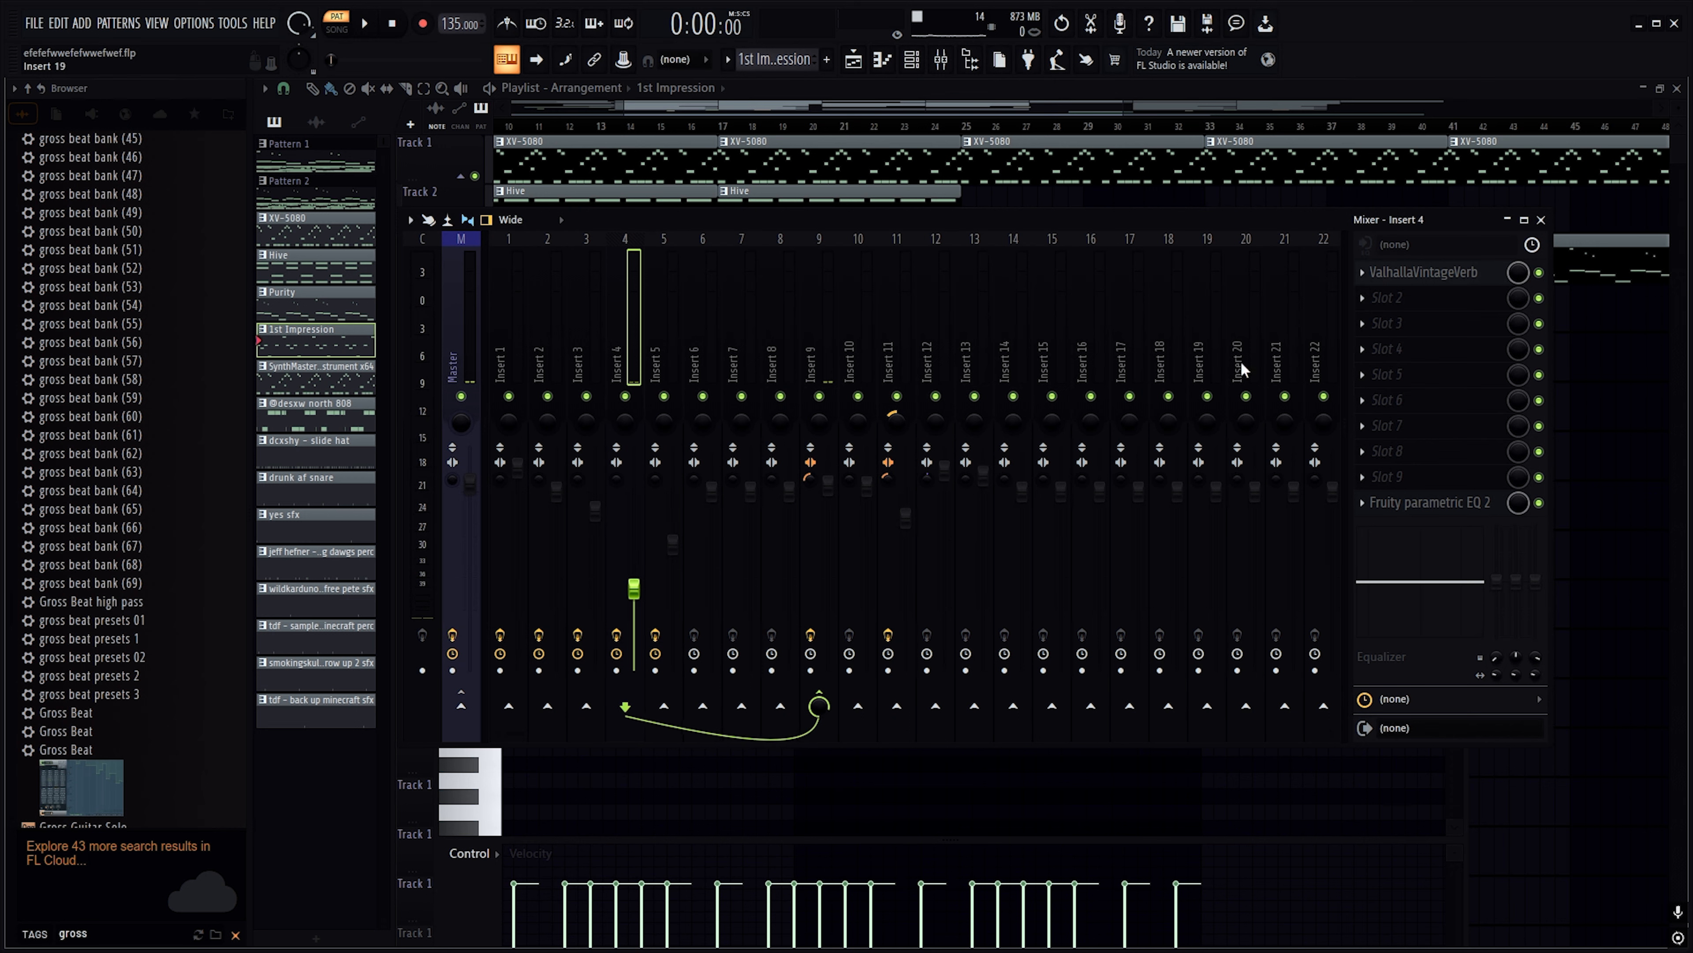
click(1440, 273)
click(1441, 273)
click(1459, 503)
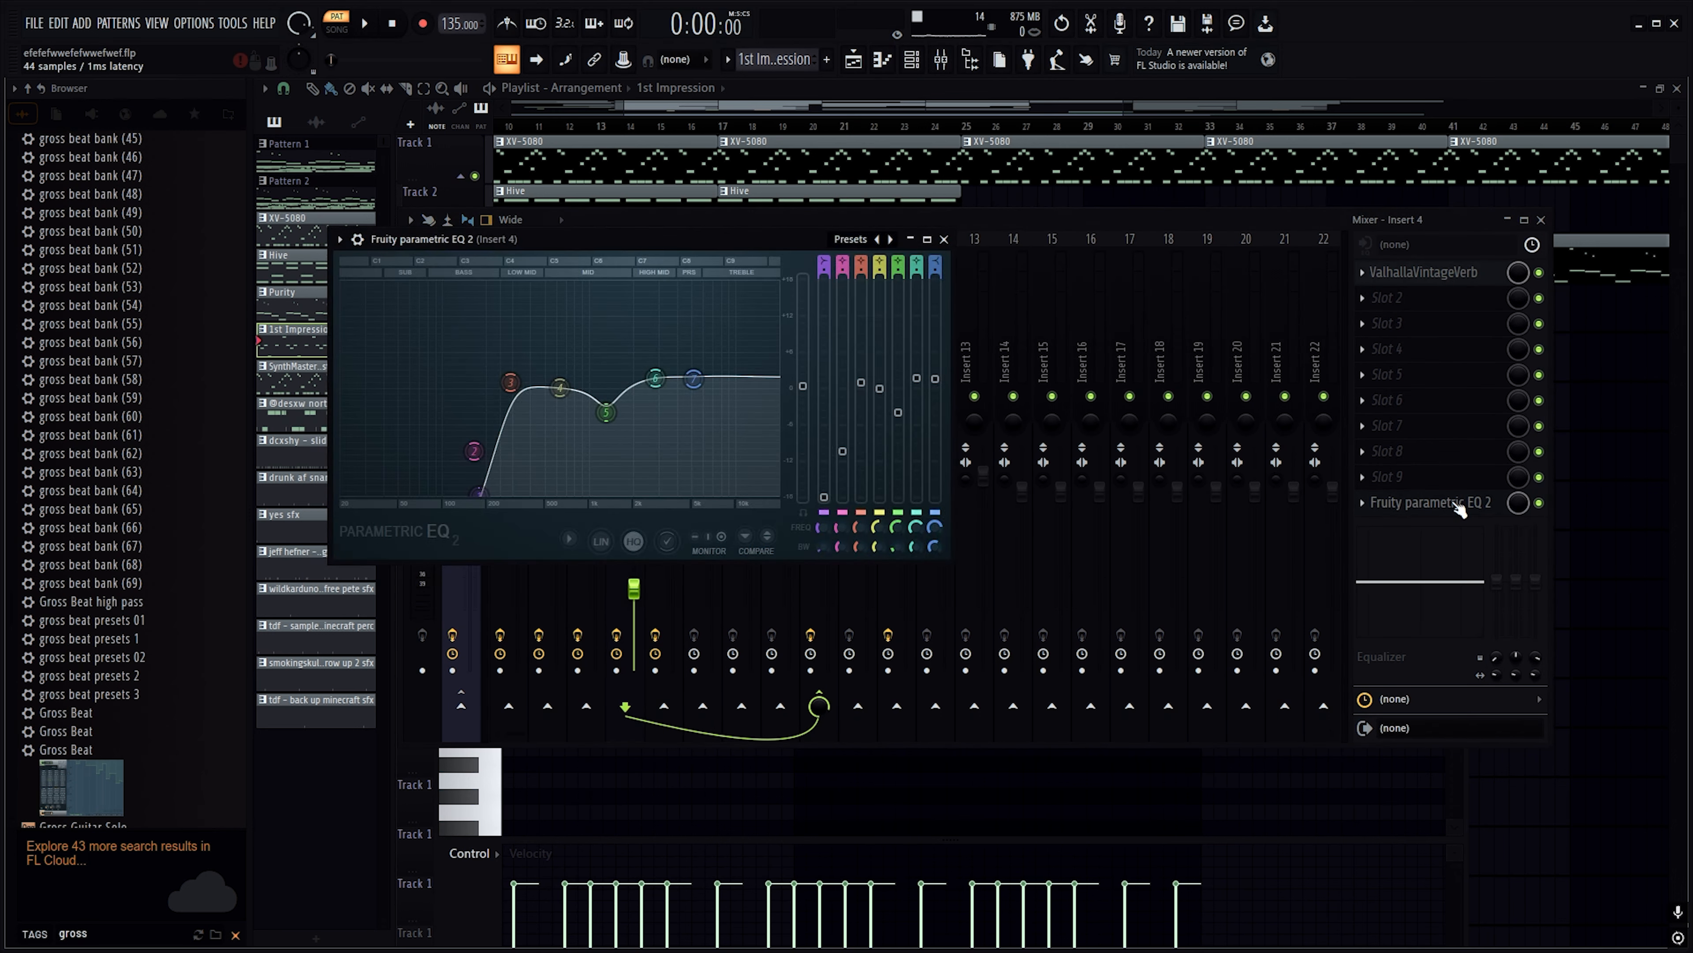
click(1457, 504)
click(1425, 280)
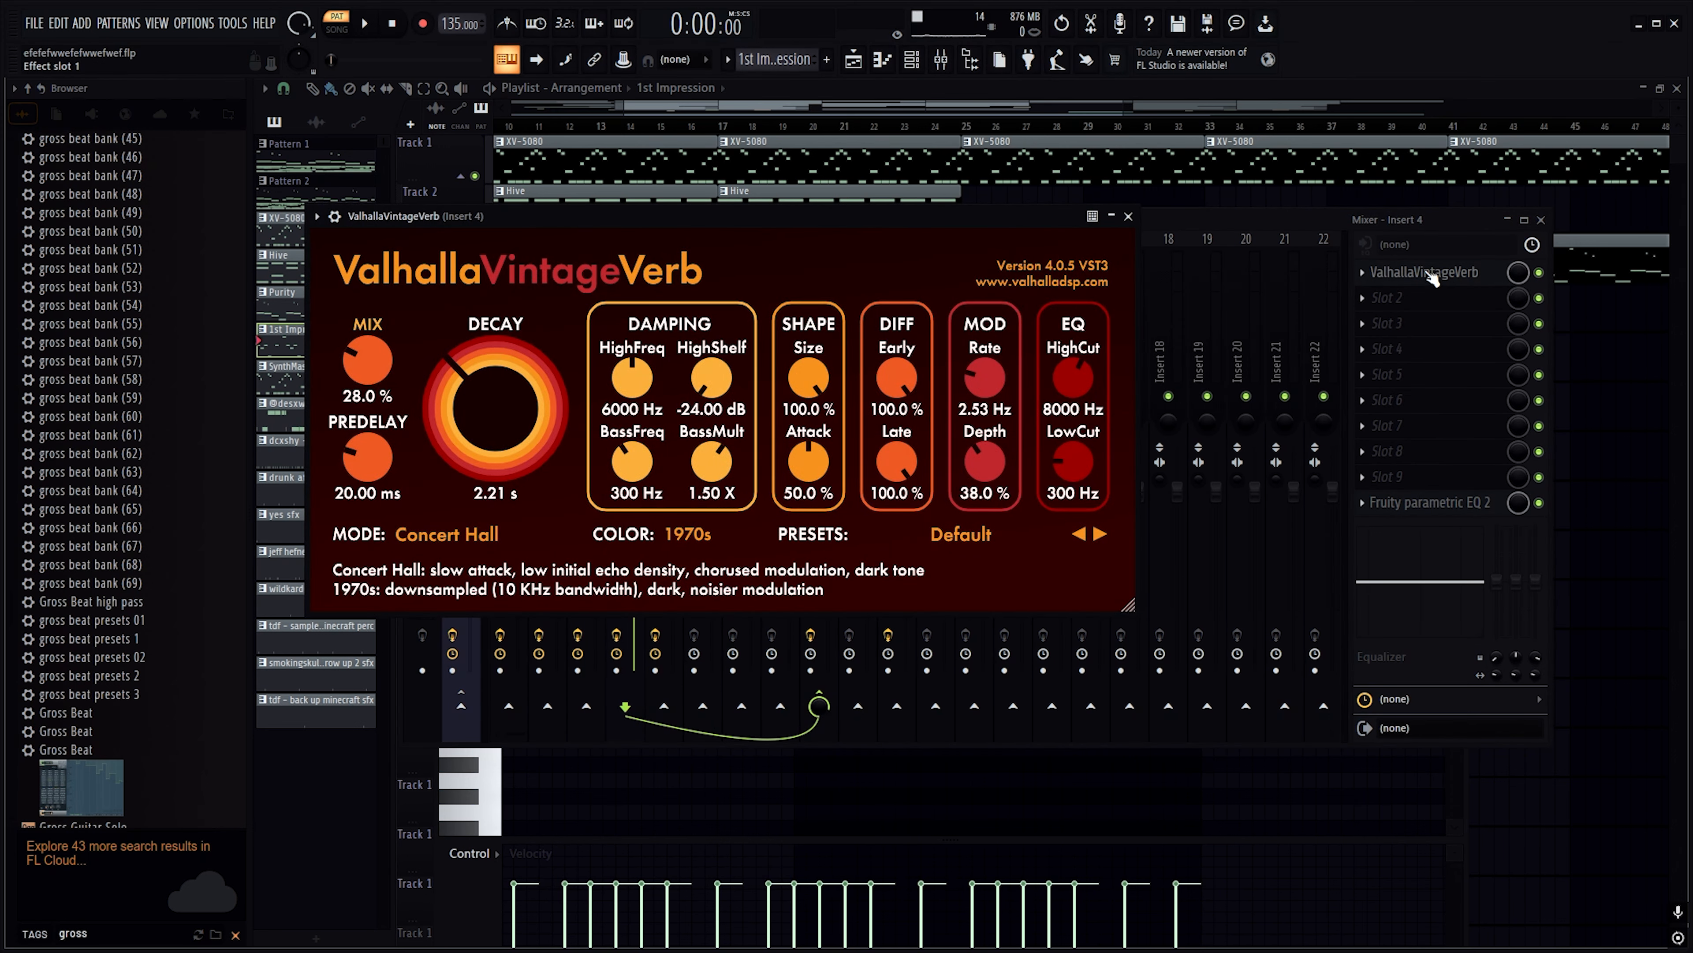
click(1432, 279)
click(1541, 220)
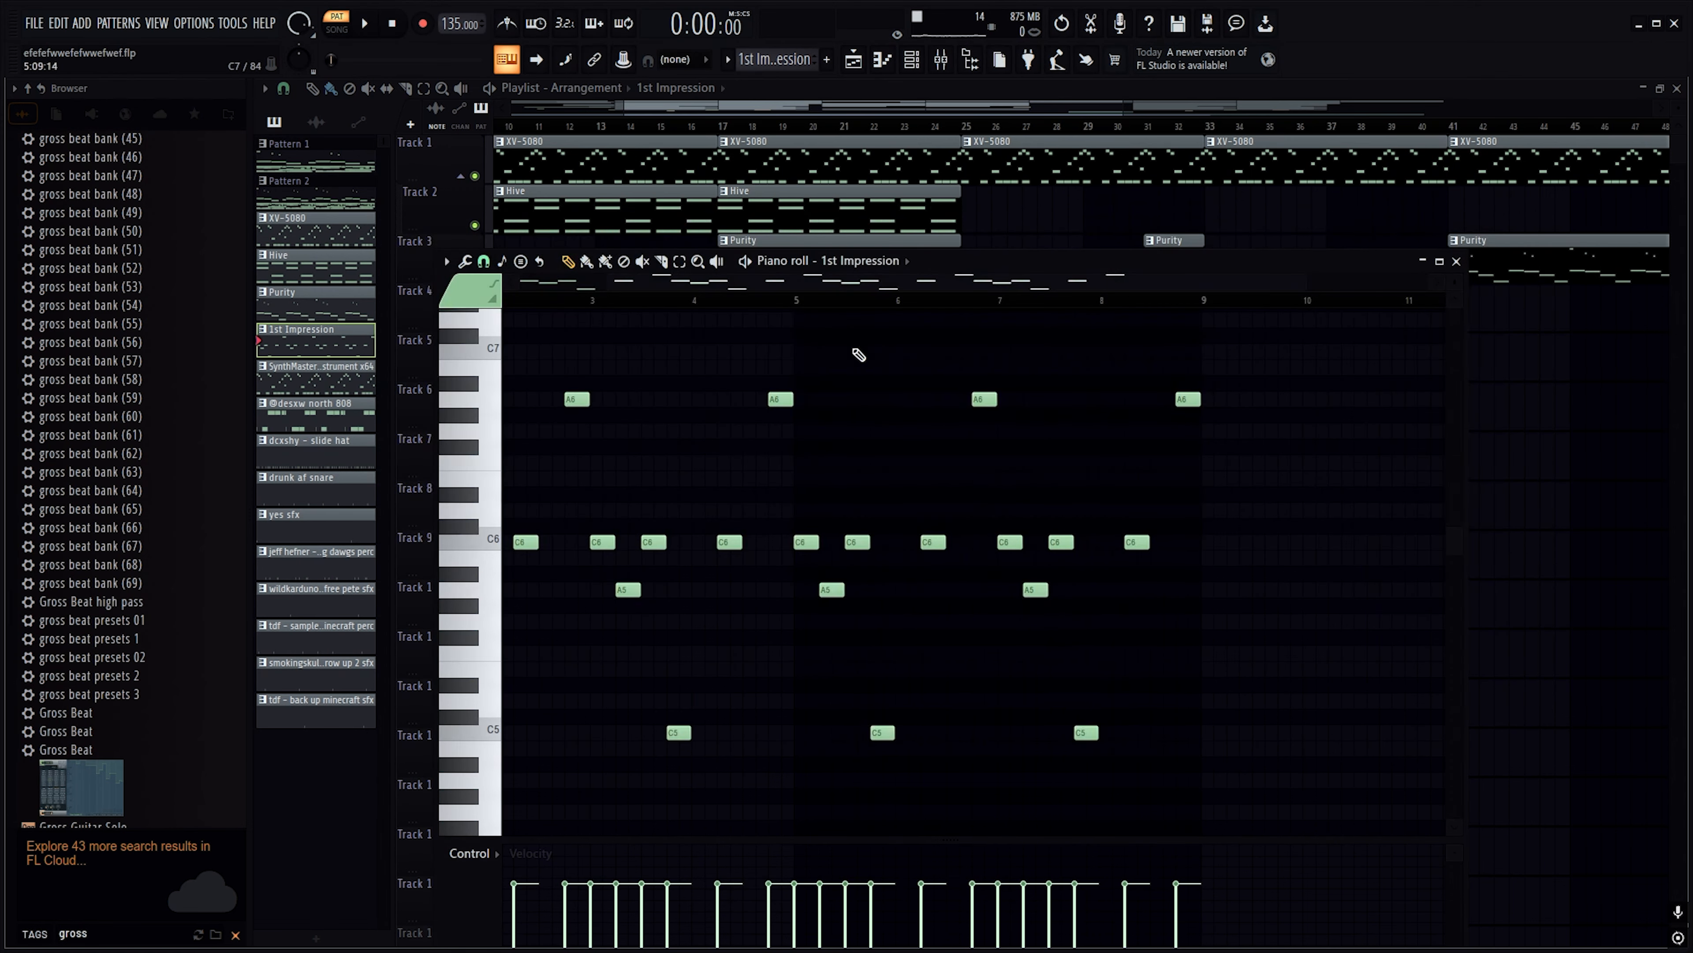
Switch to the SynthMaster 2.9 Instrument x64 pattern, open its notes in the piano roll, and play the pattern
click(1456, 261)
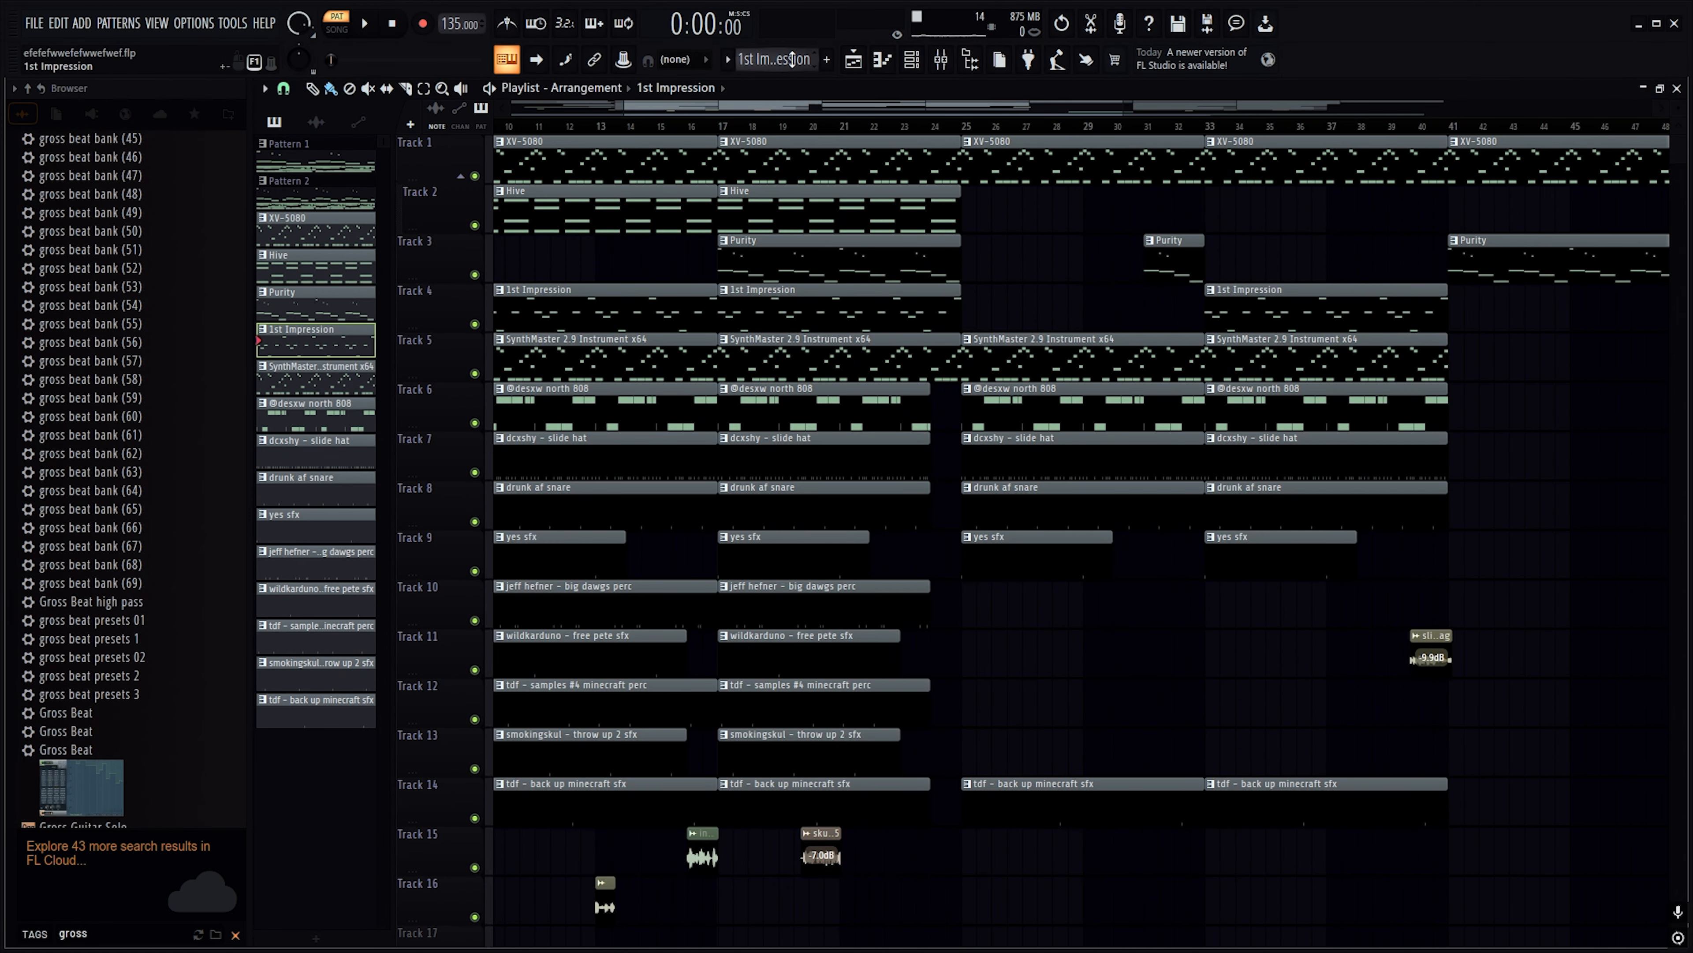
scroll(792, 58, down, 2)
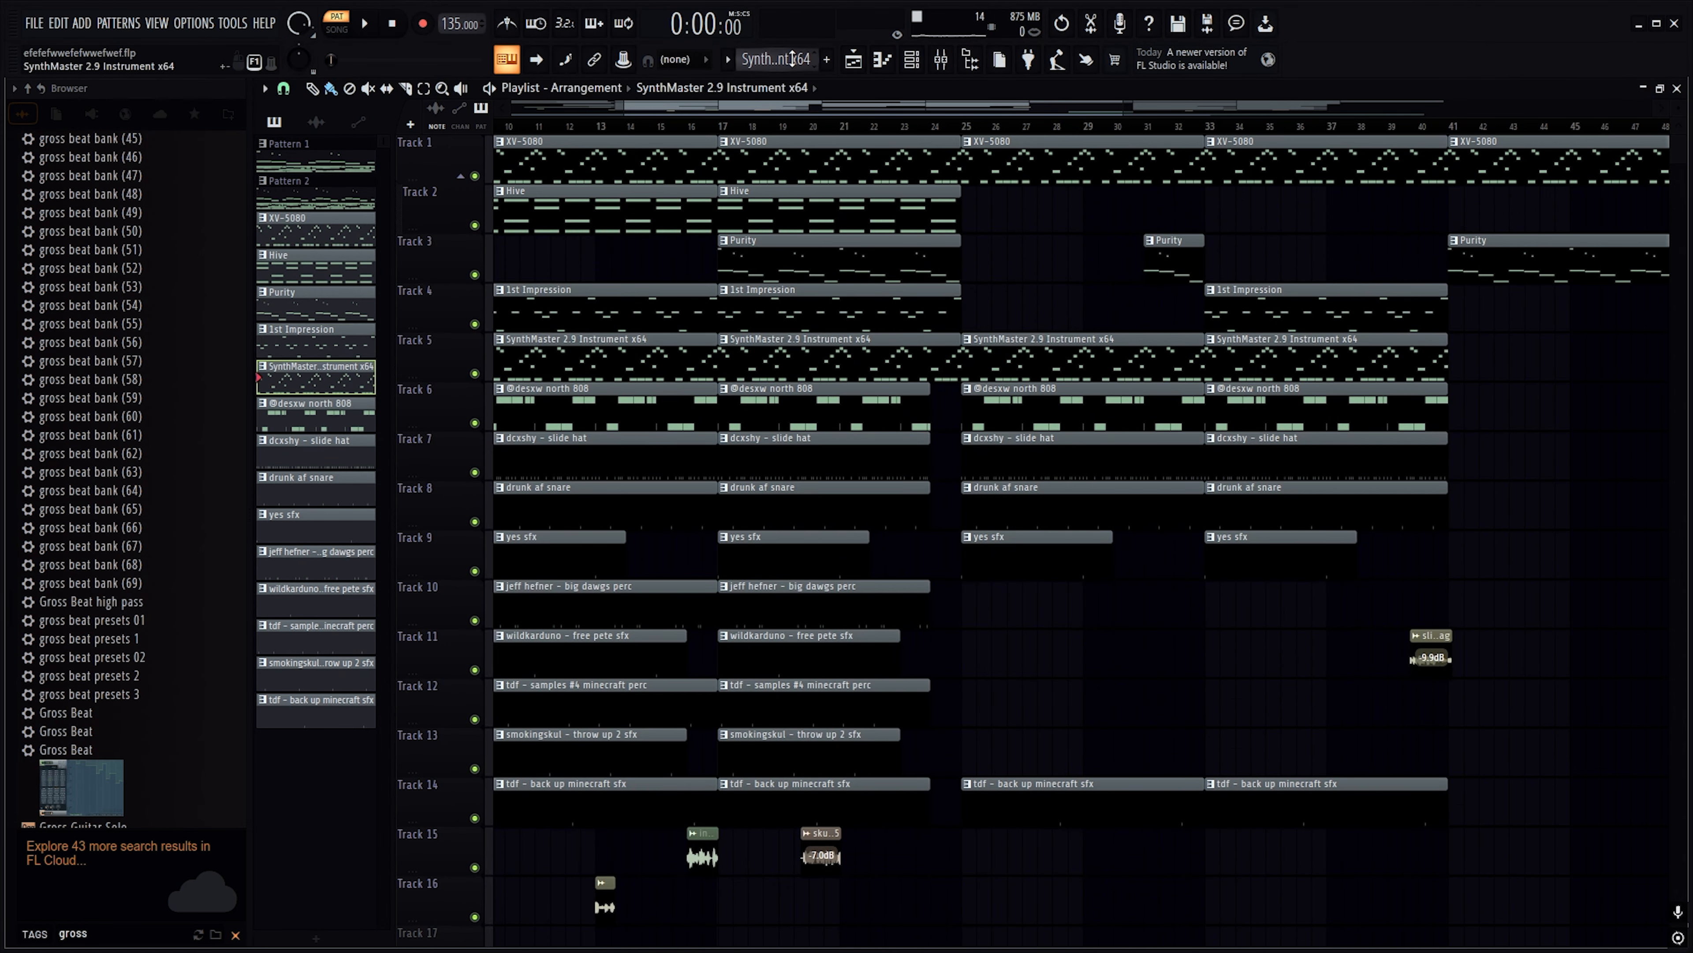
double_click(784, 352)
scroll(804, 307, down, 2)
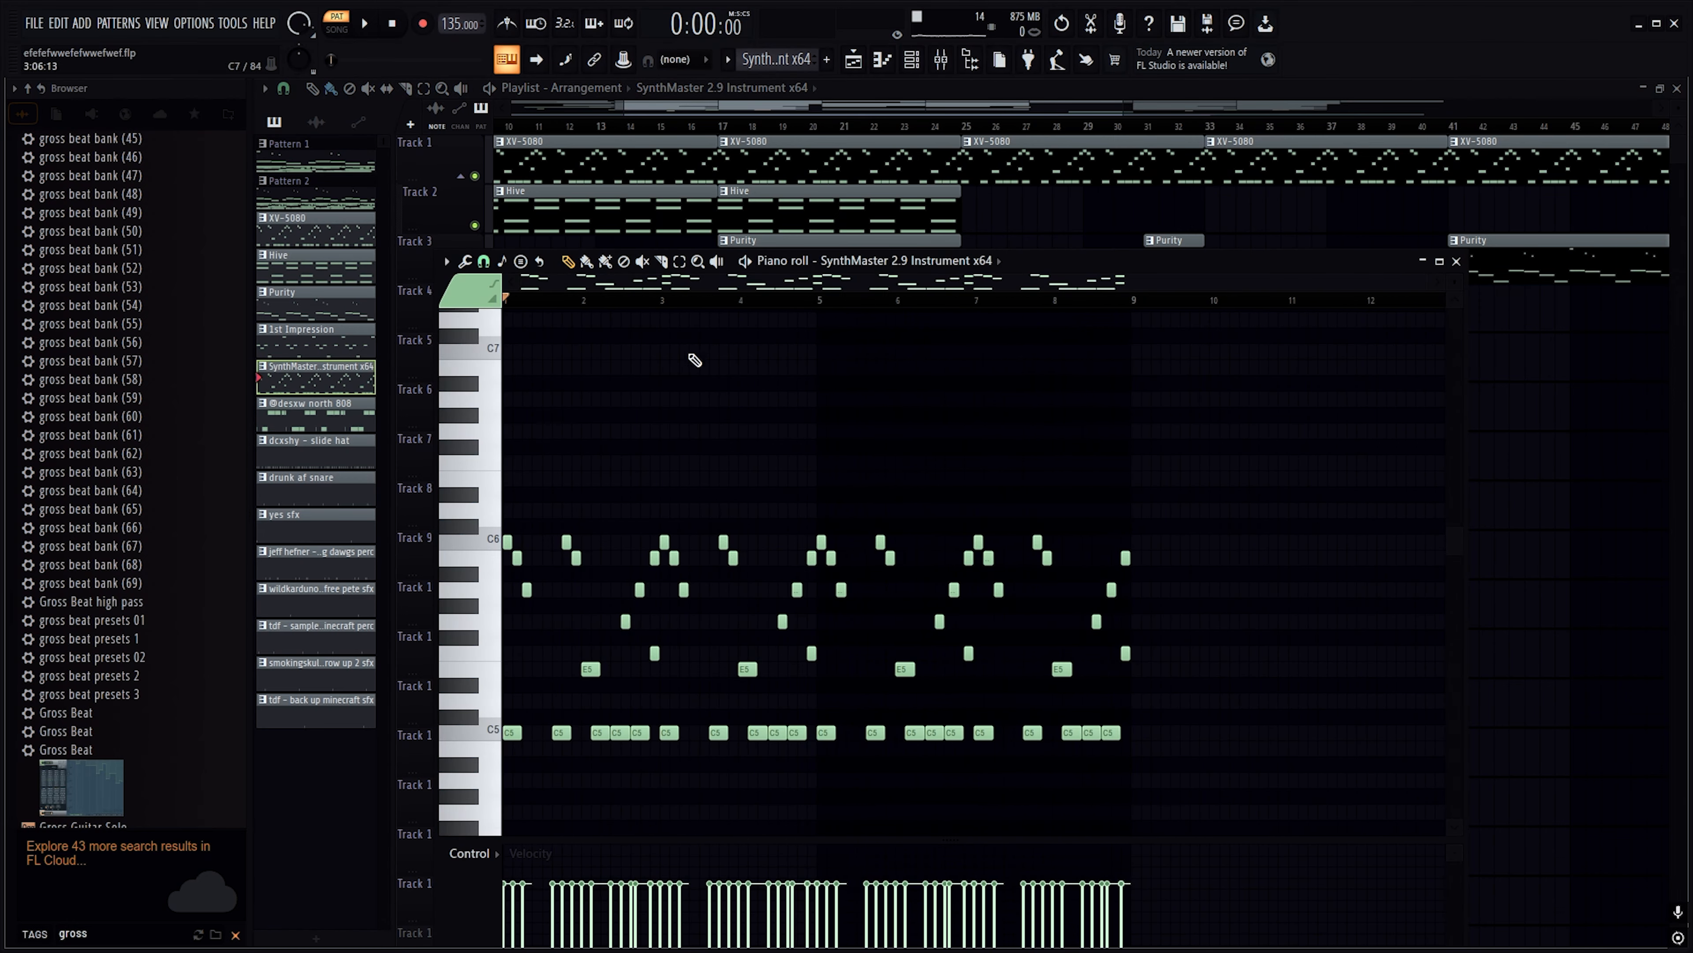
scroll(689, 347, down, 3)
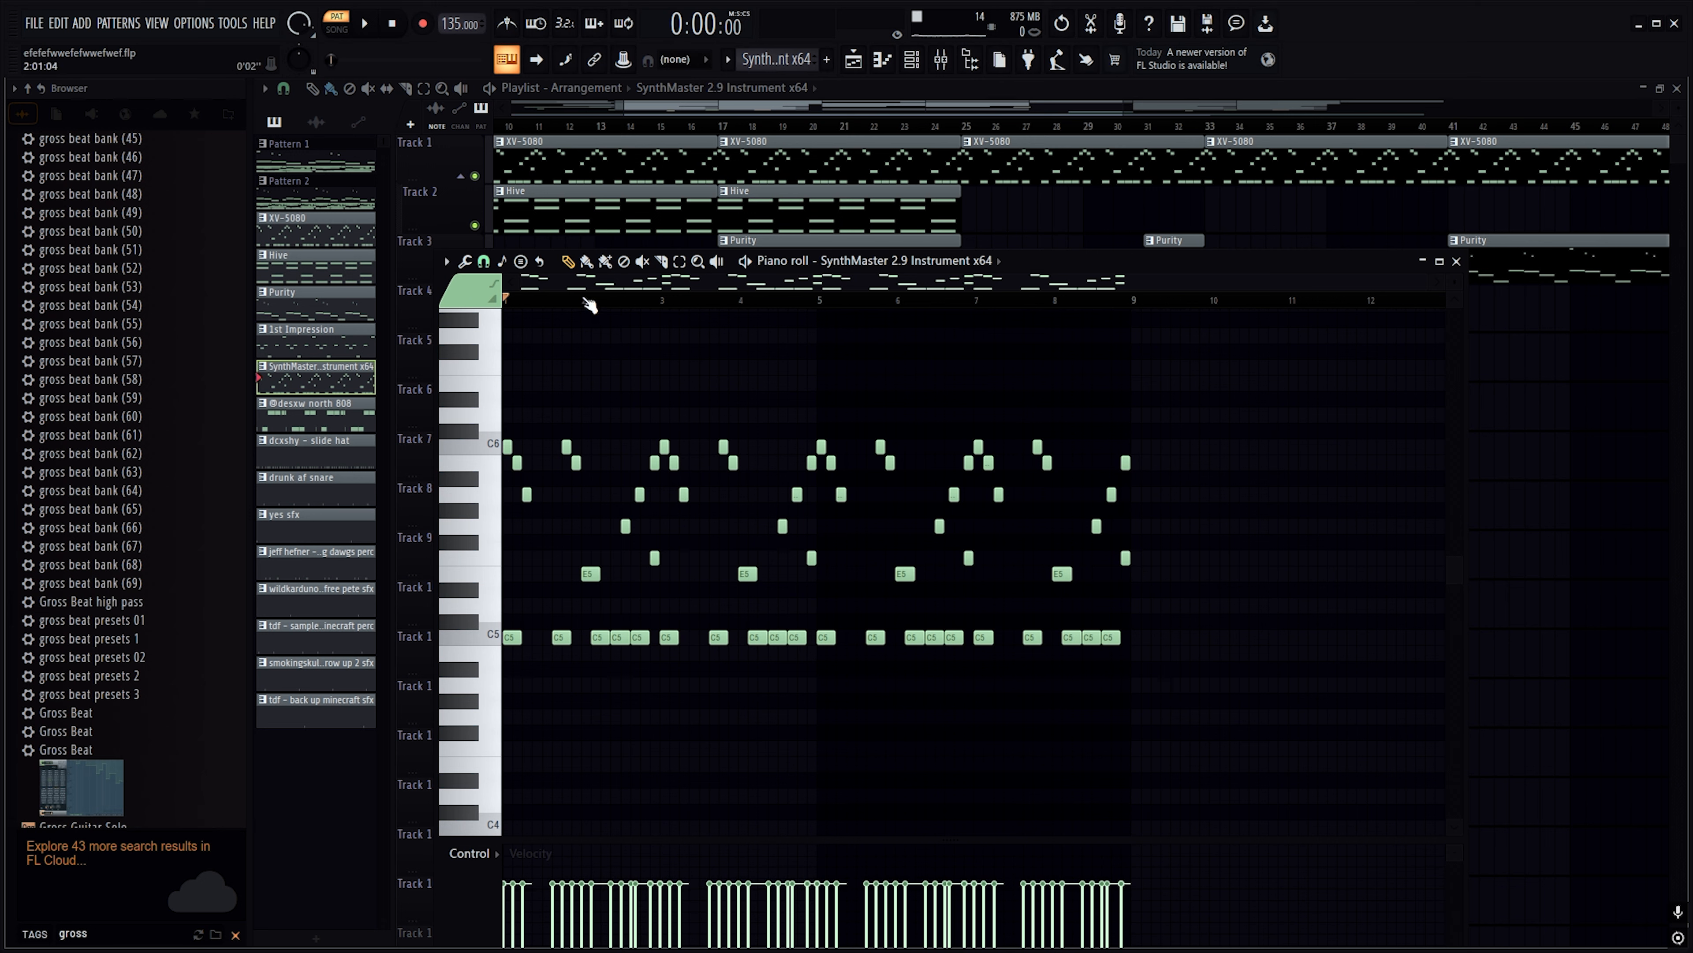
key(space)
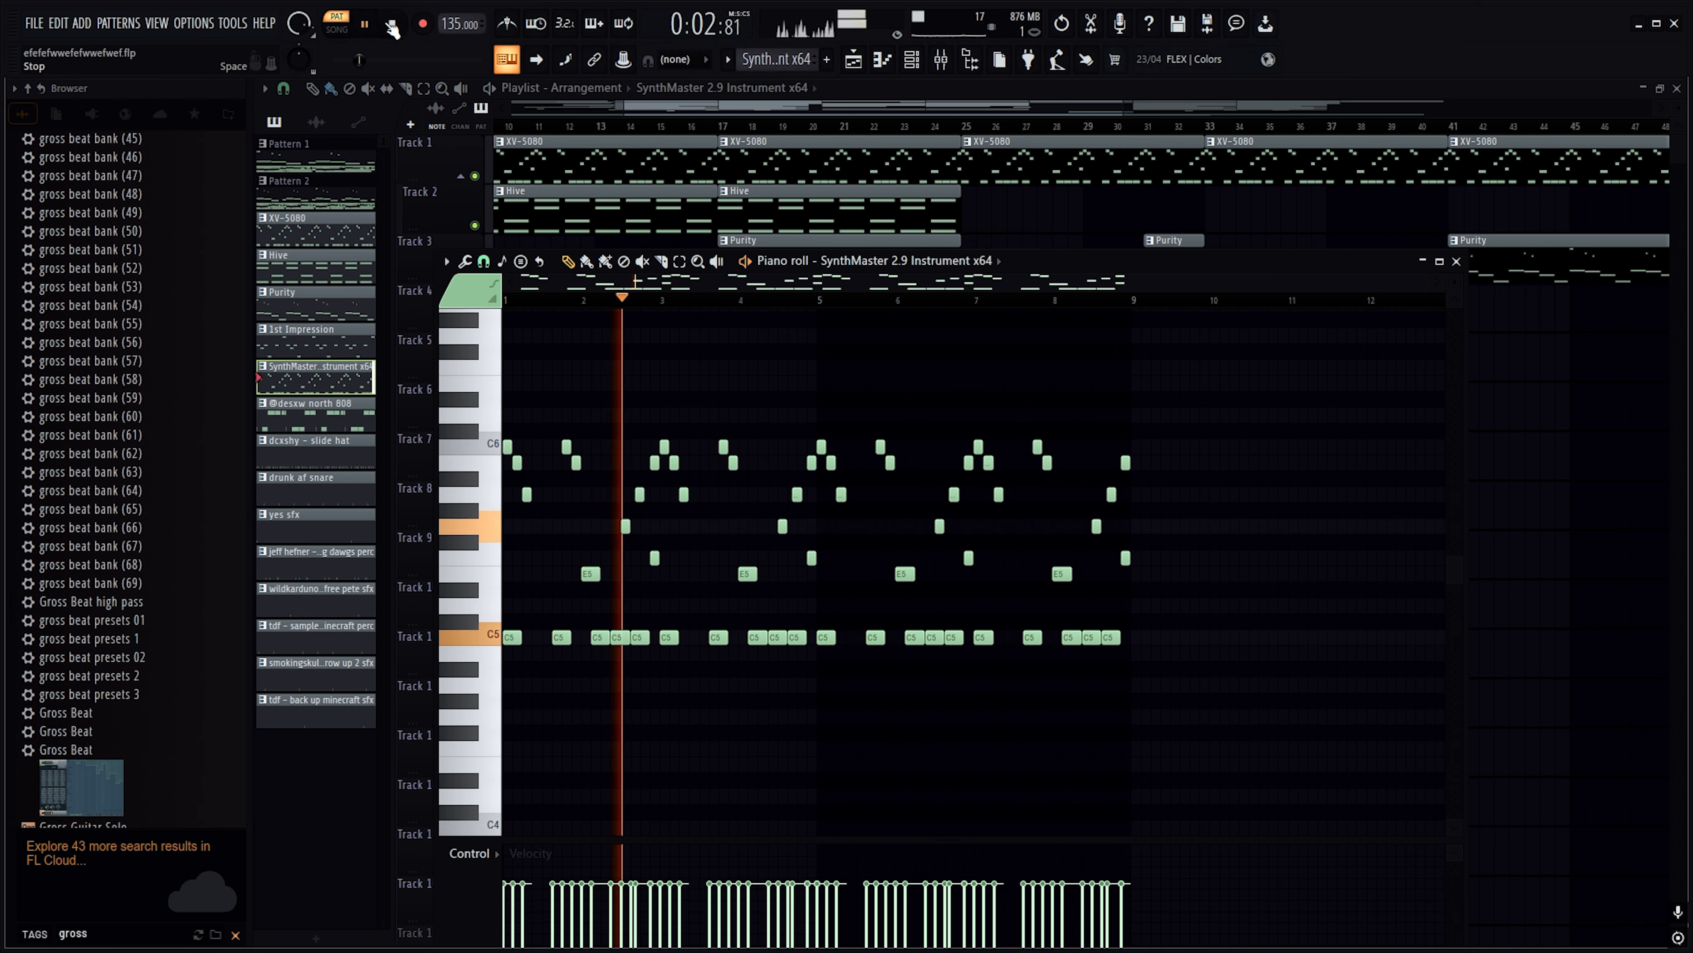
key(space)
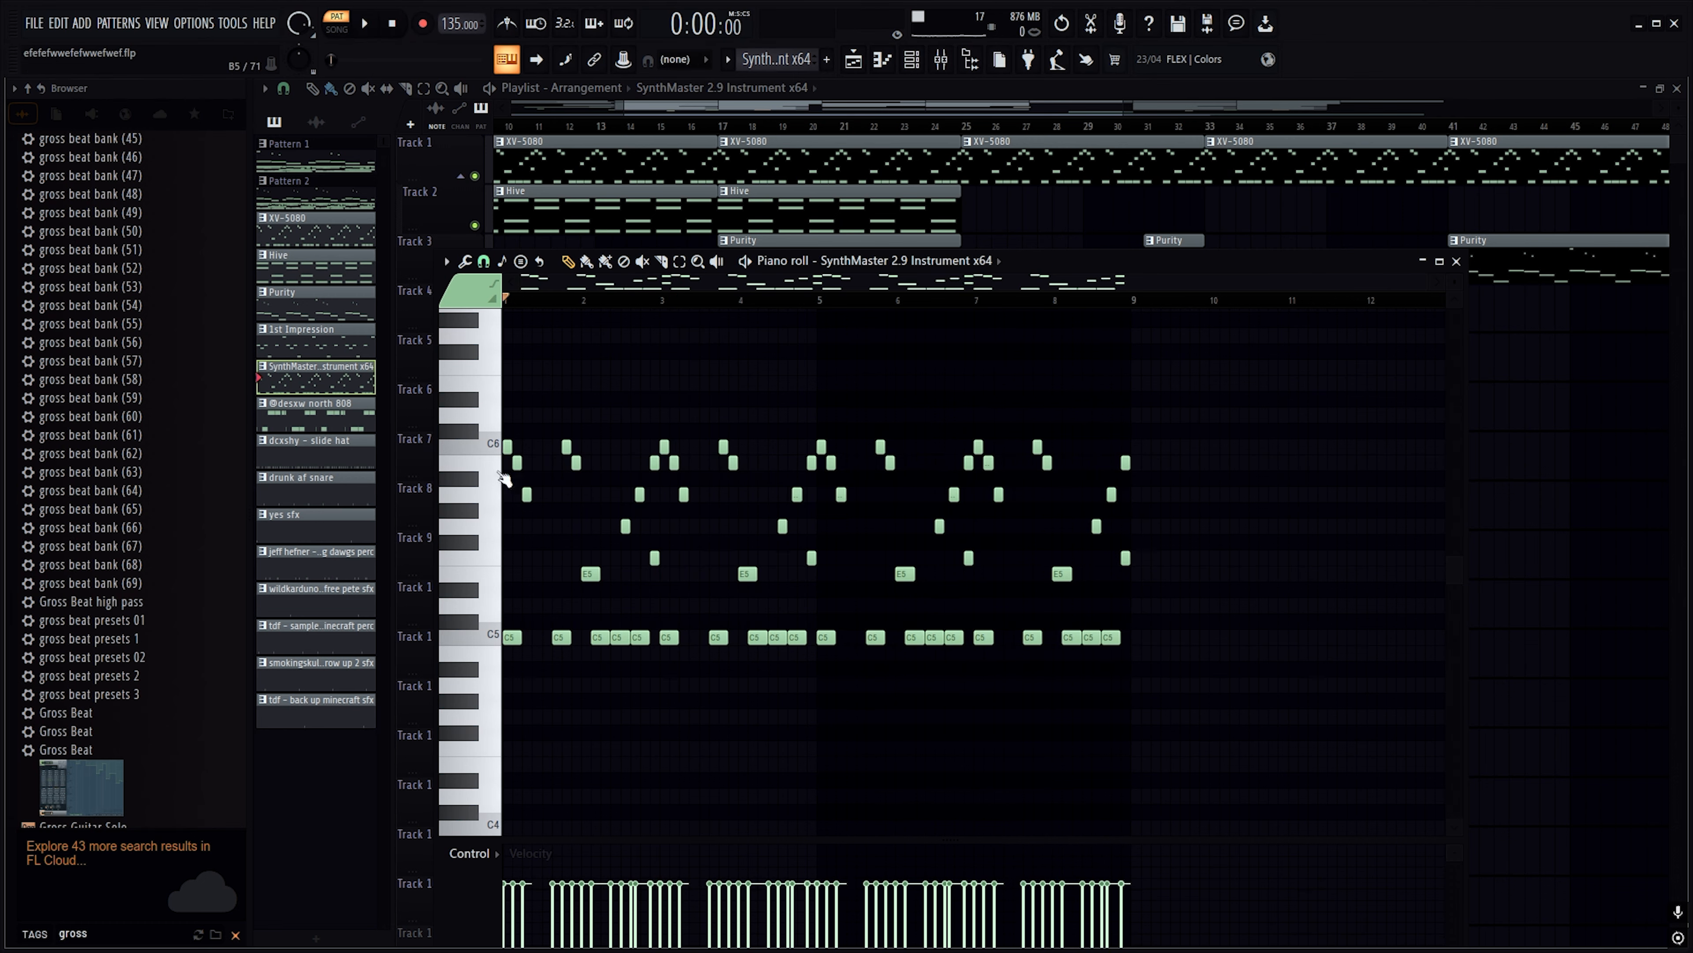
Open the channel rack, switch to Spotify and toggle playback of Death of Me, then return to FL Studio and close the channel rack
key(F6)
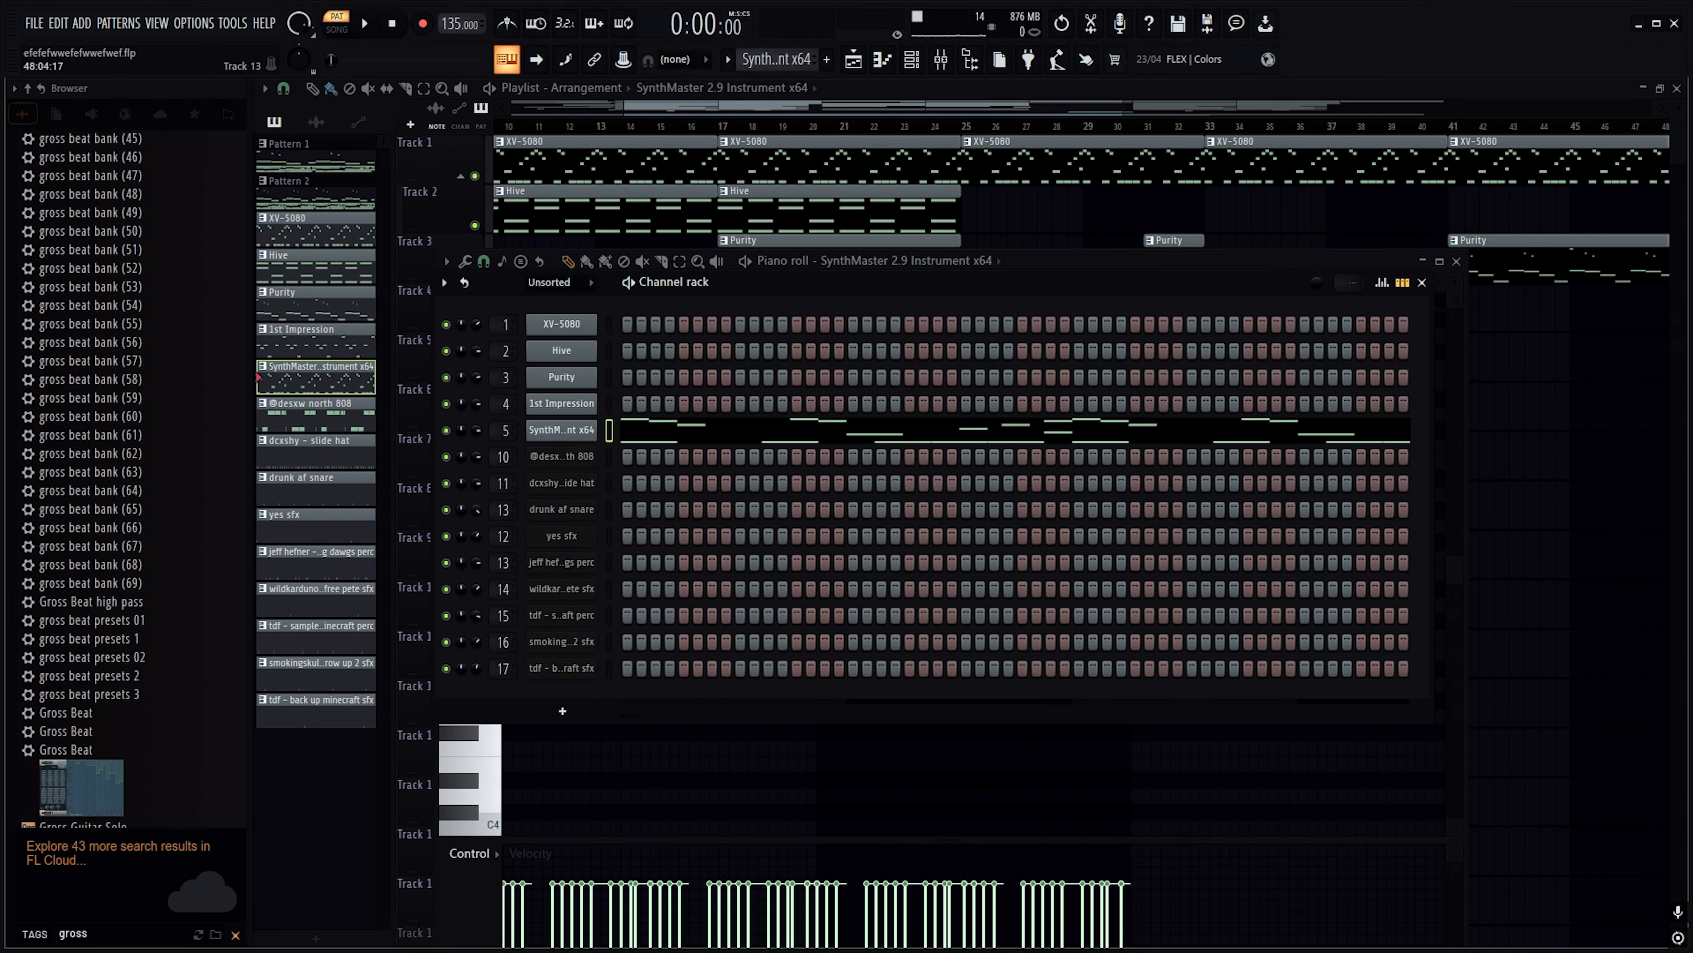
key(alt+Tab)
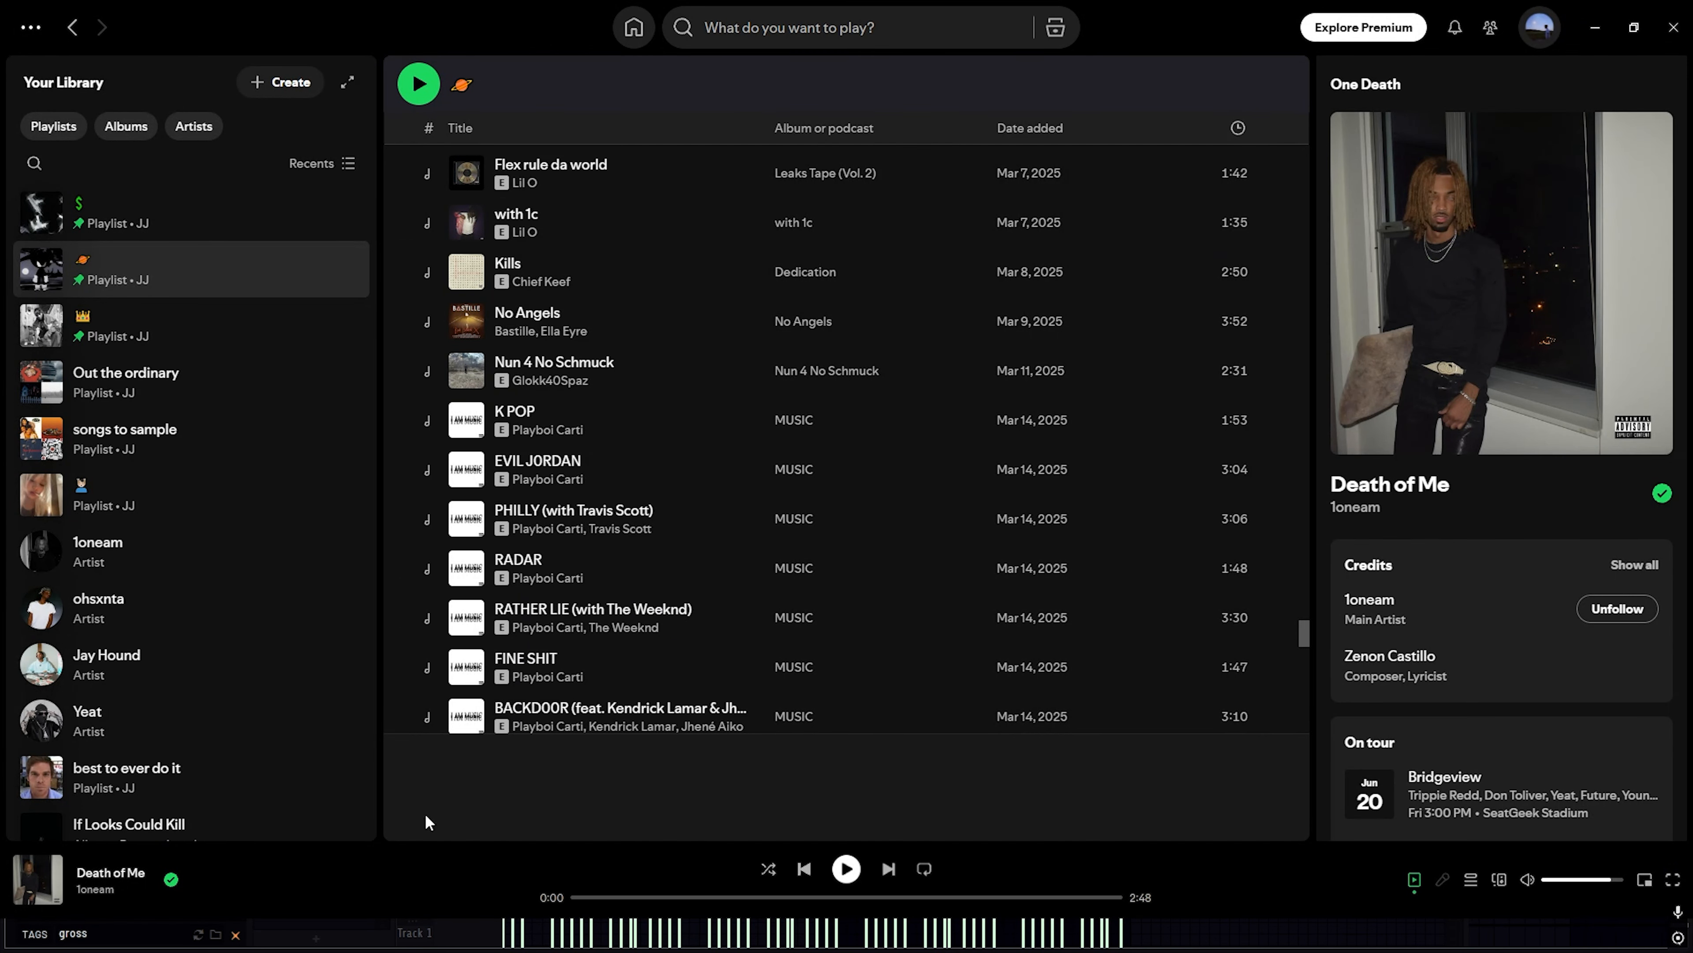
click(846, 868)
click(1594, 27)
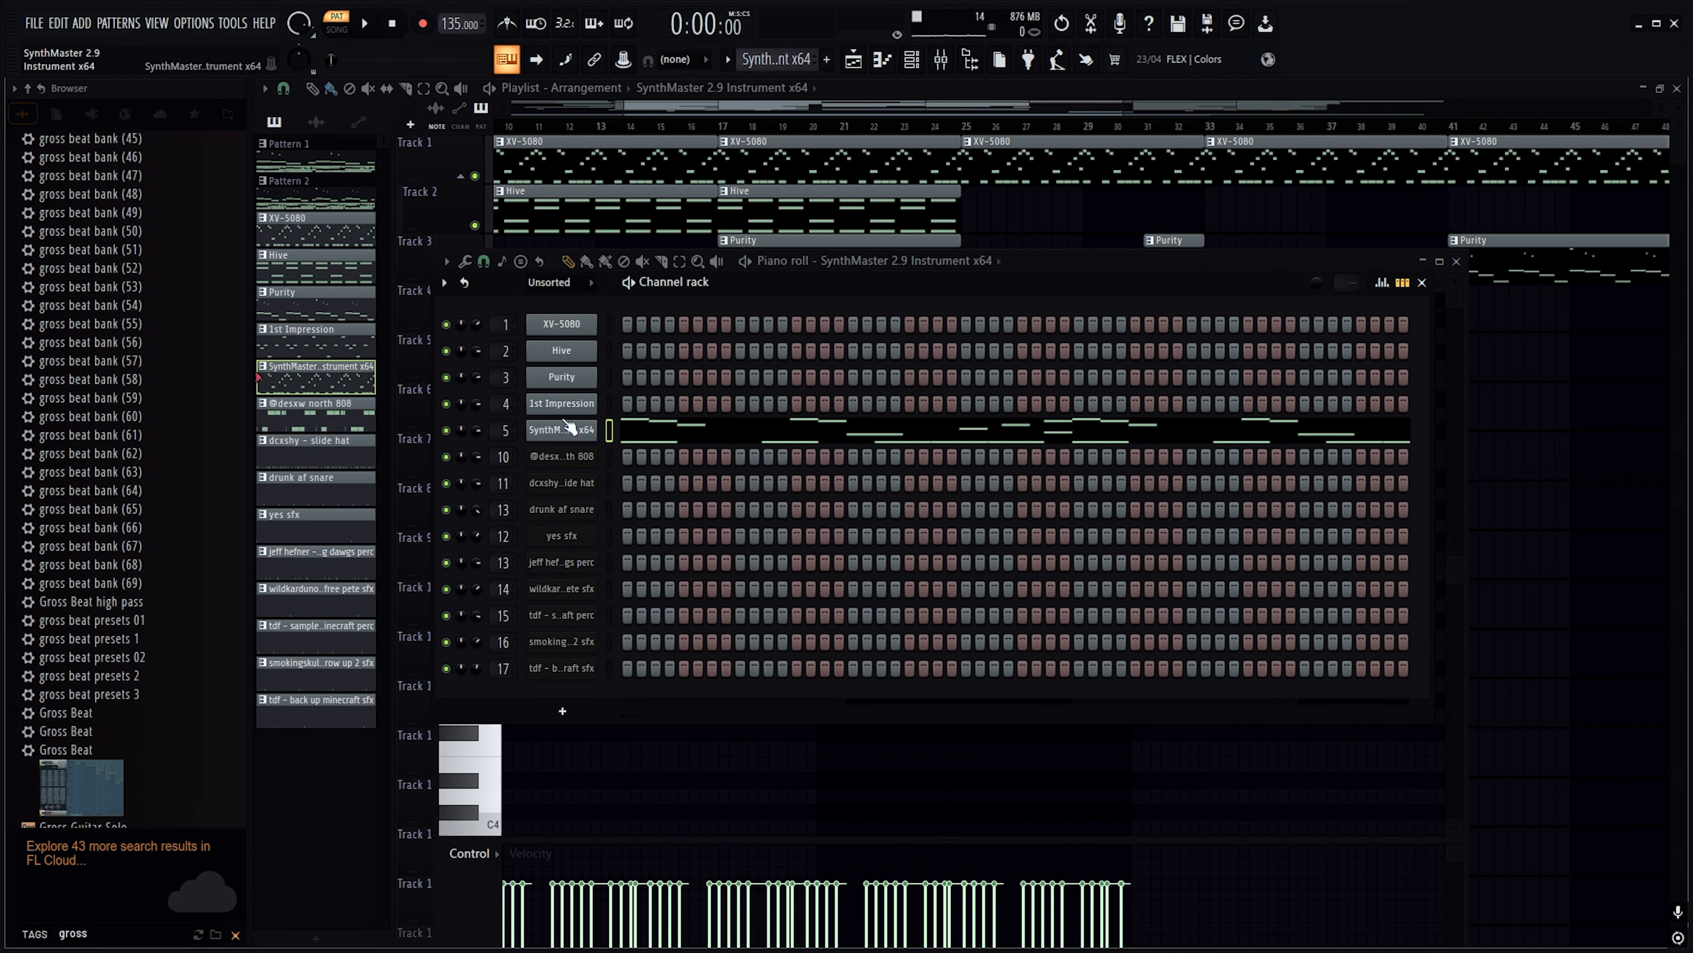
click(1423, 282)
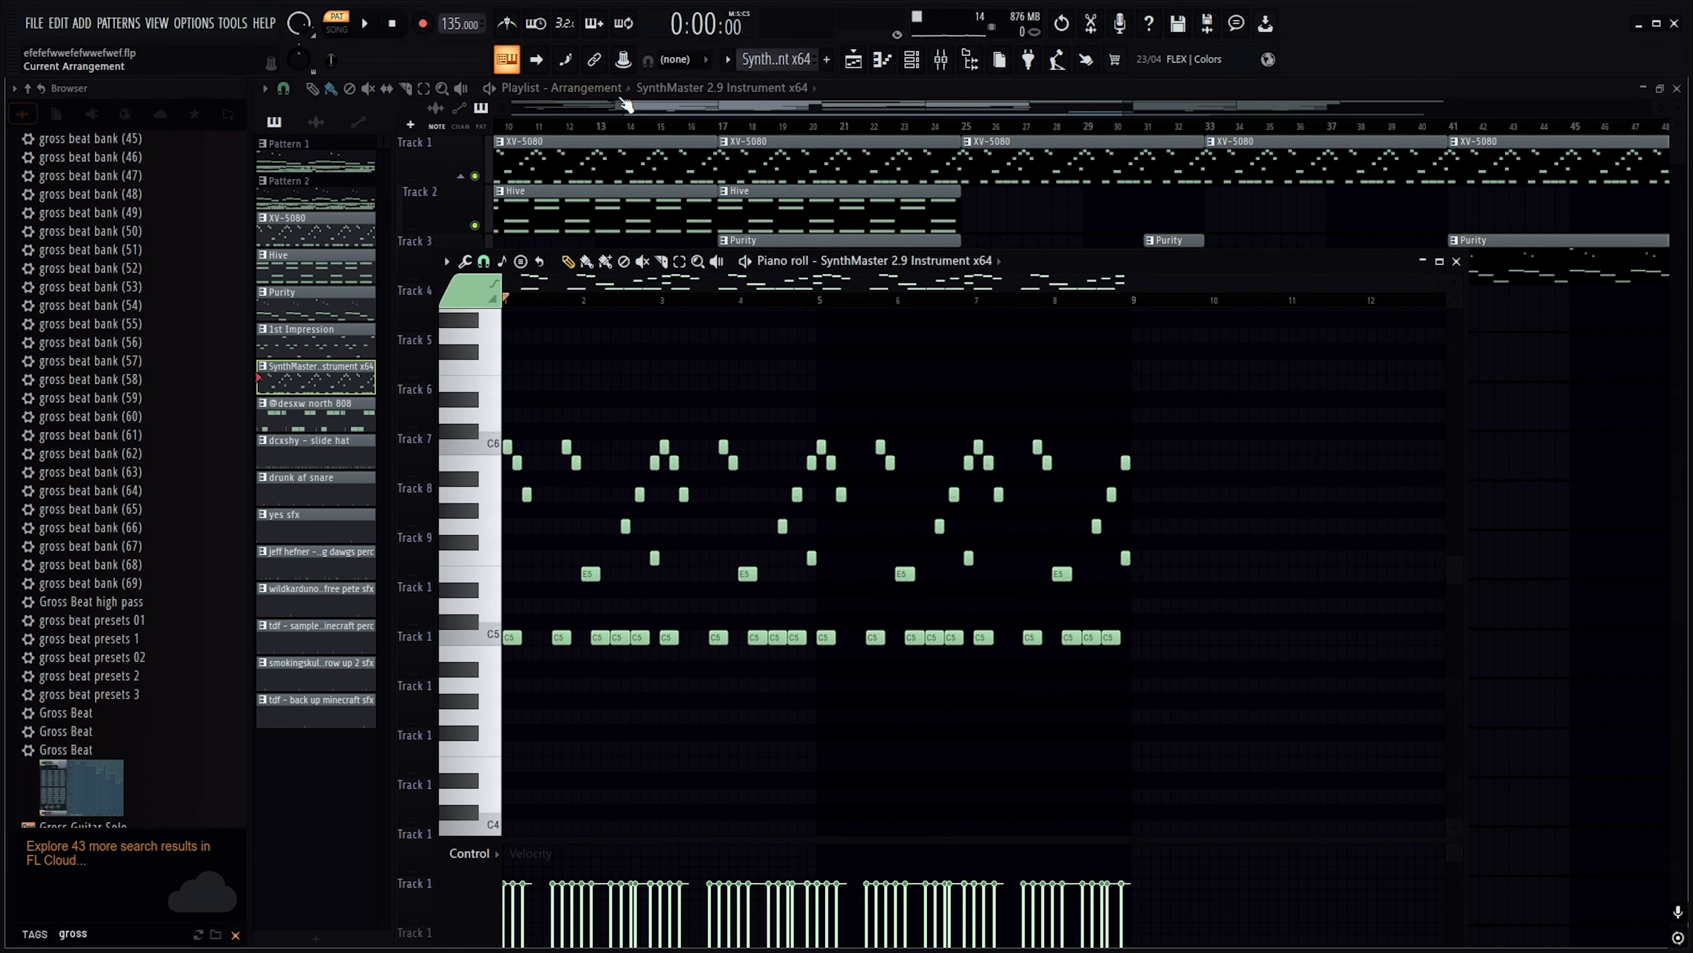
Mute Tracks 6 to 16 in the playlist and play the remaining melody layers in song mode from bar 17
click(731, 125)
scroll(731, 125, up, 2)
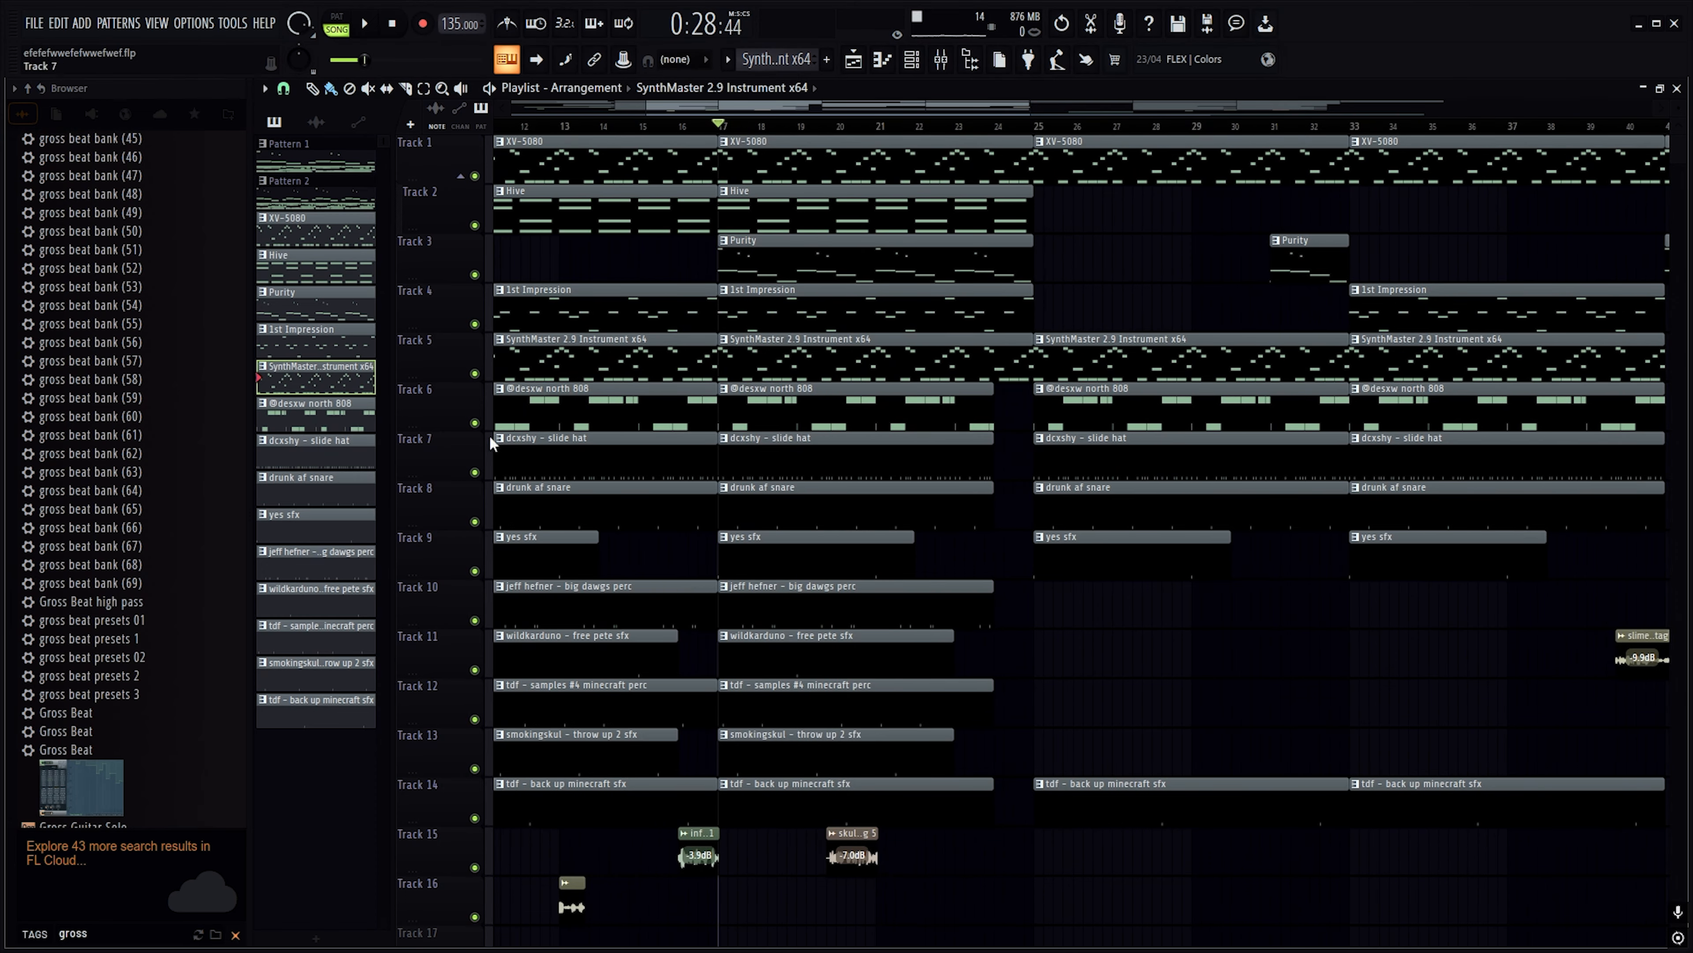
drag(474, 423, 474, 917)
key(space)
scroll(837, 440, down, 5)
scroll(839, 441, up, 5)
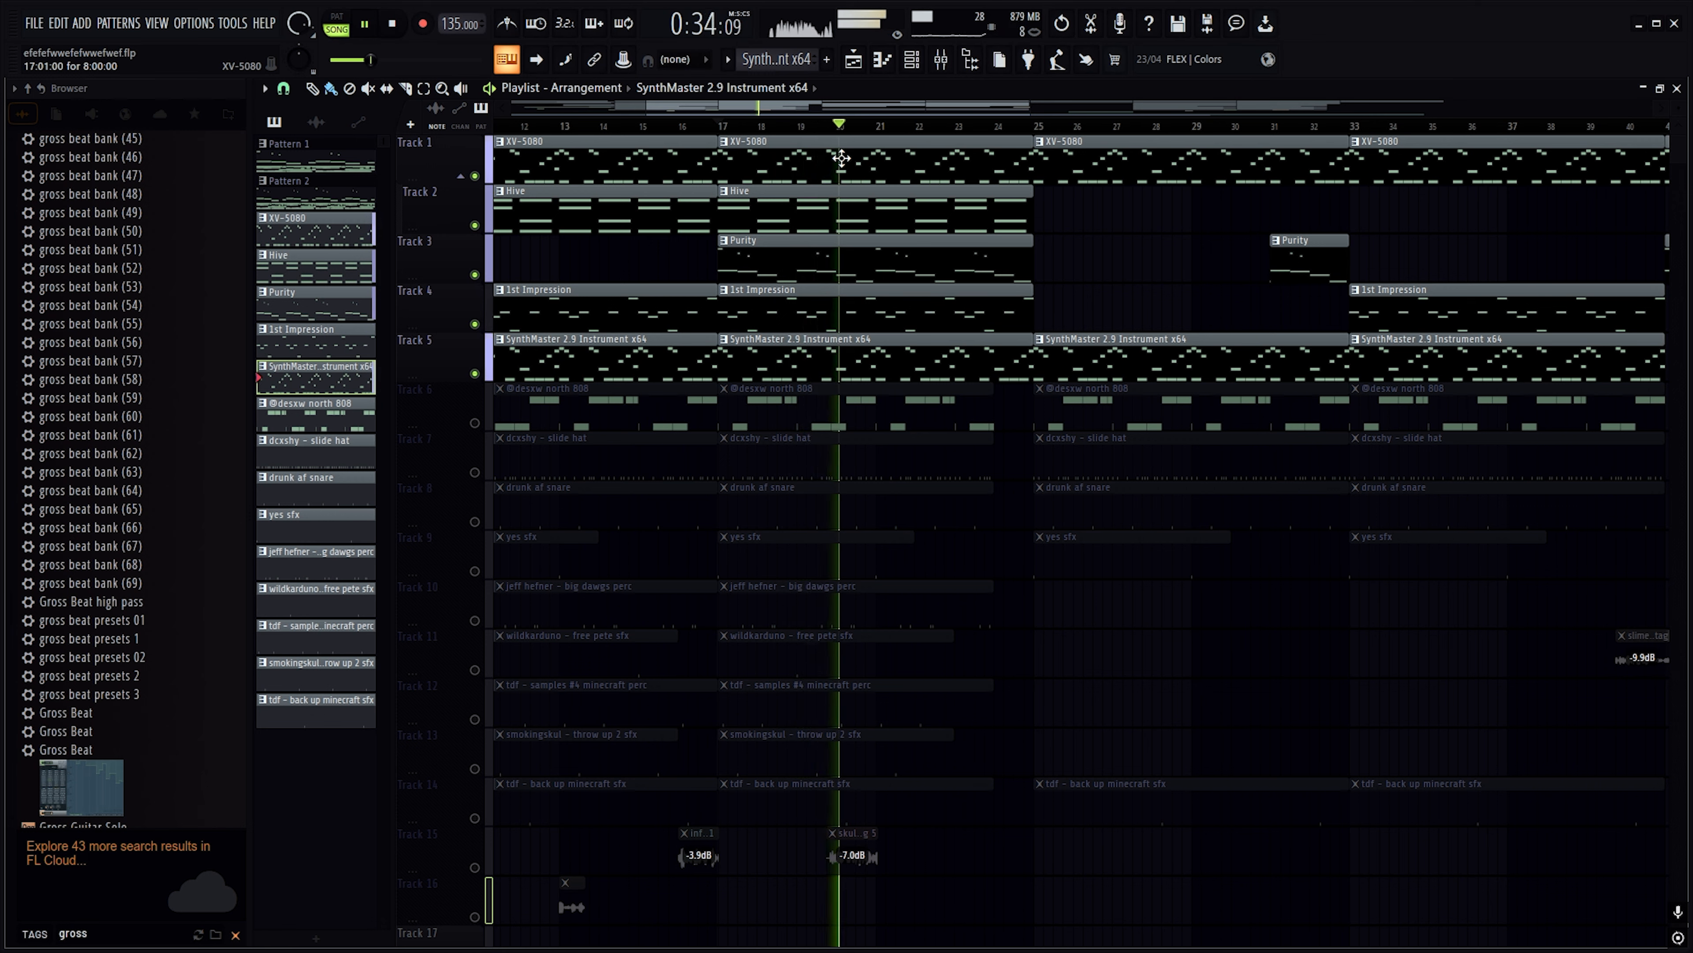
click(734, 126)
click(367, 22)
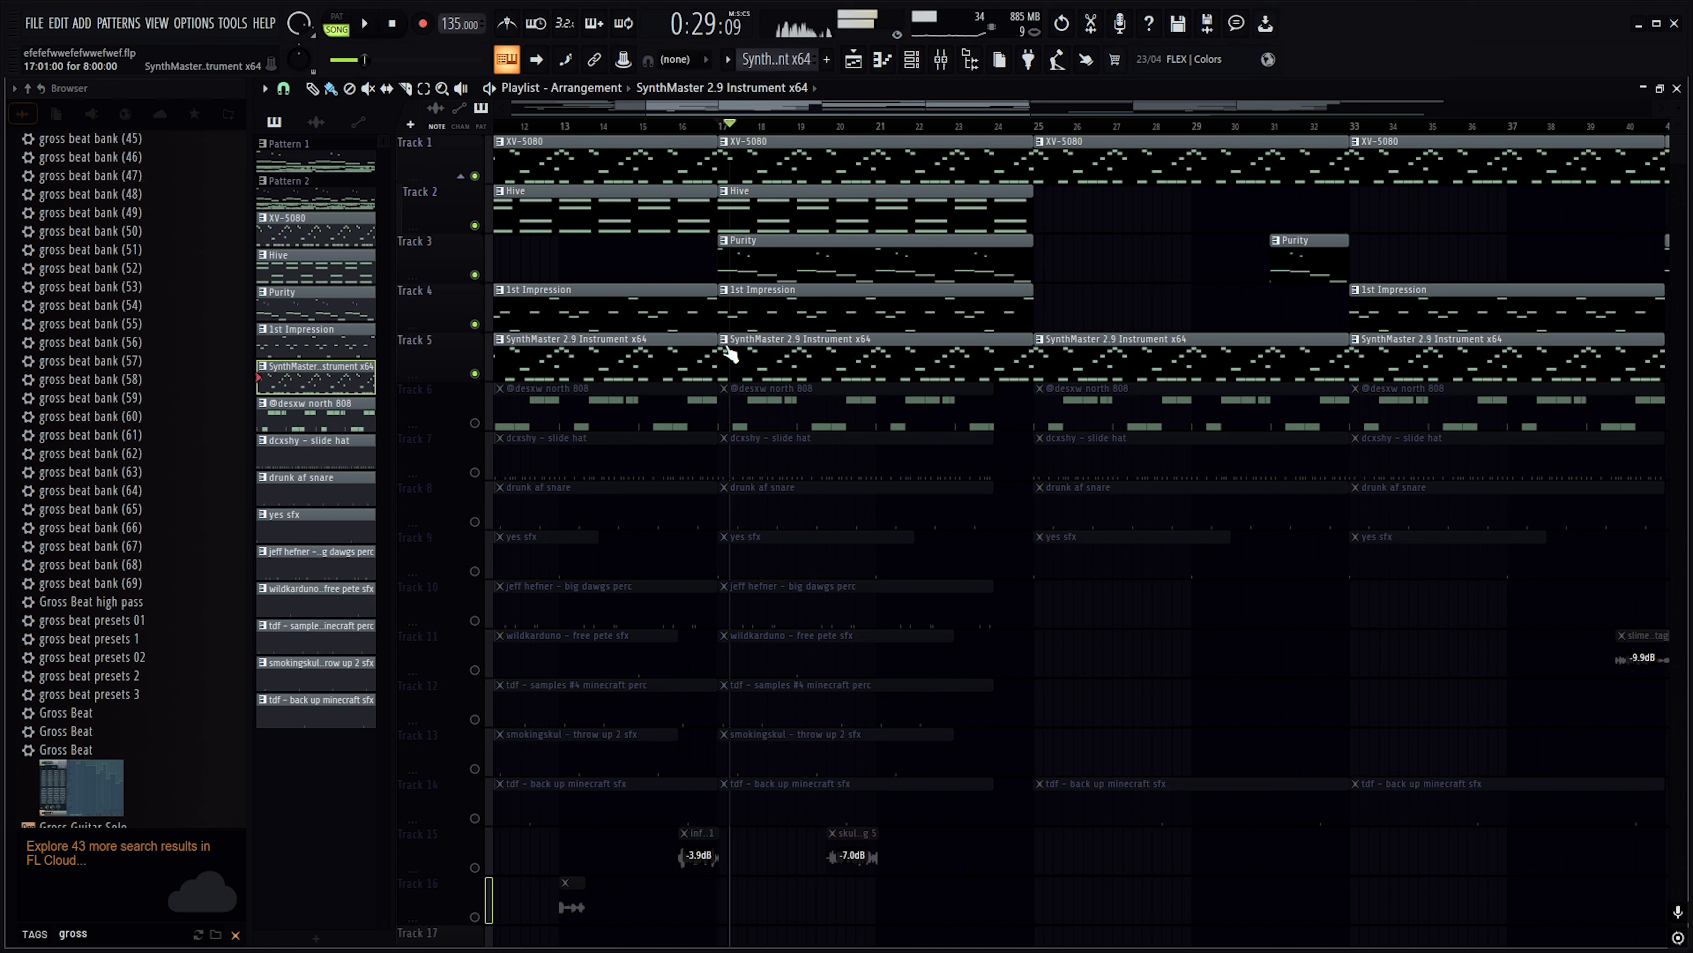
click(730, 126)
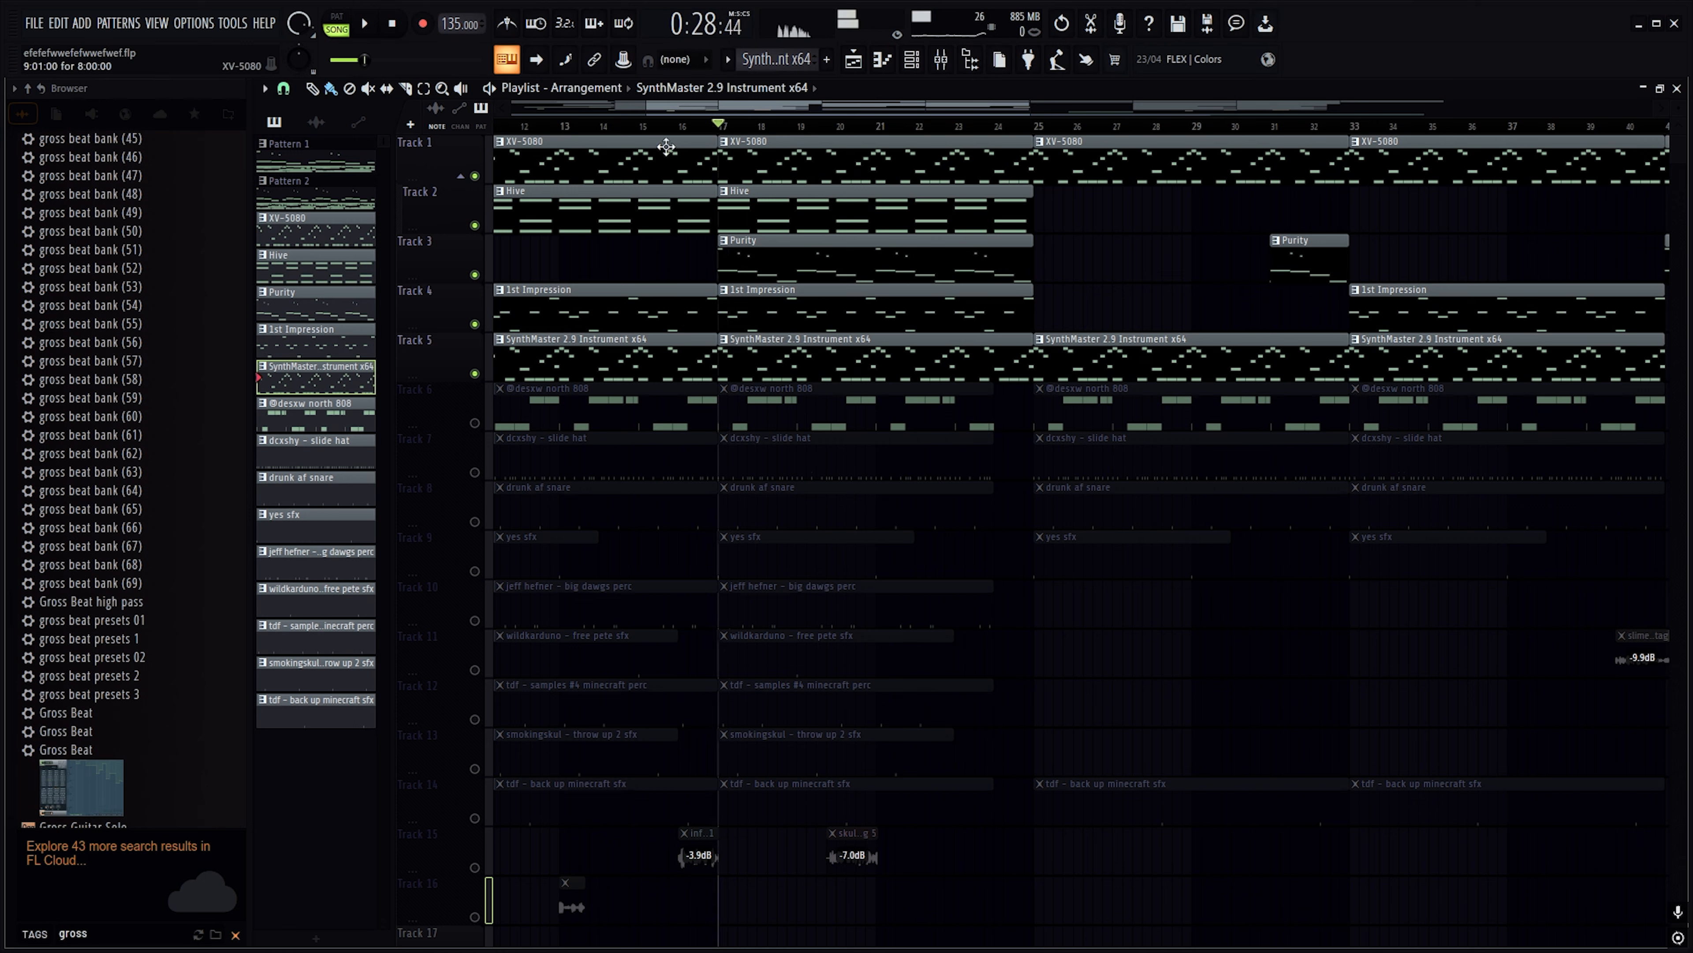
click(475, 423)
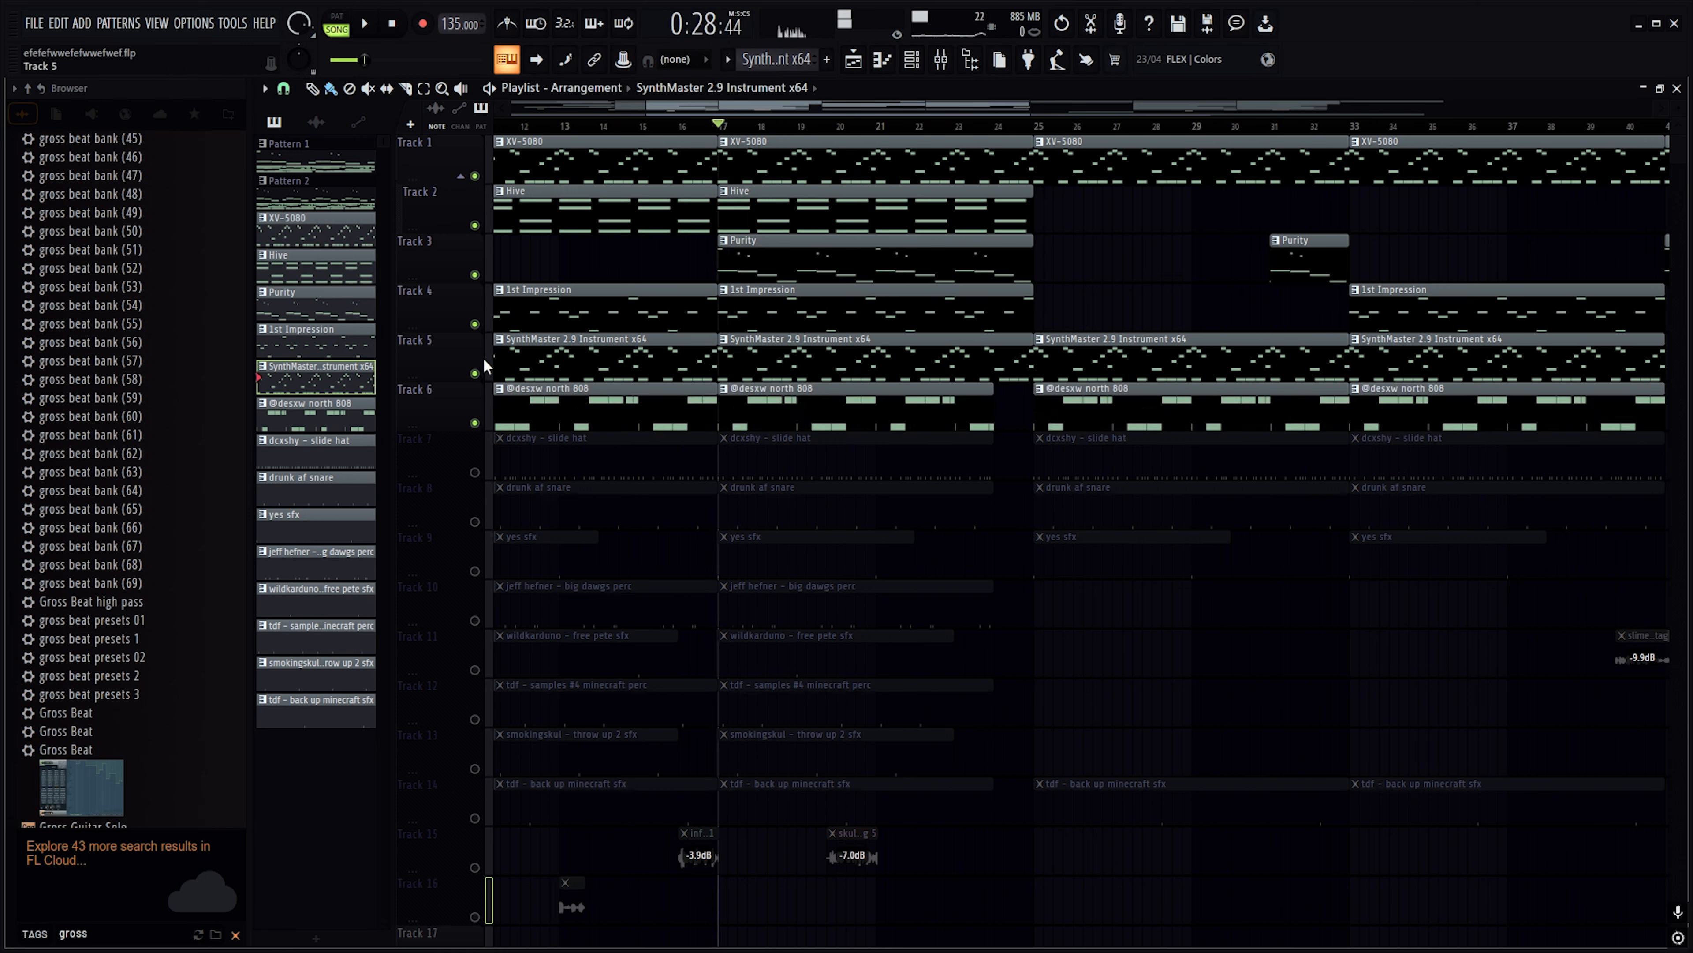
click(474, 374)
click(474, 324)
click(475, 274)
click(474, 226)
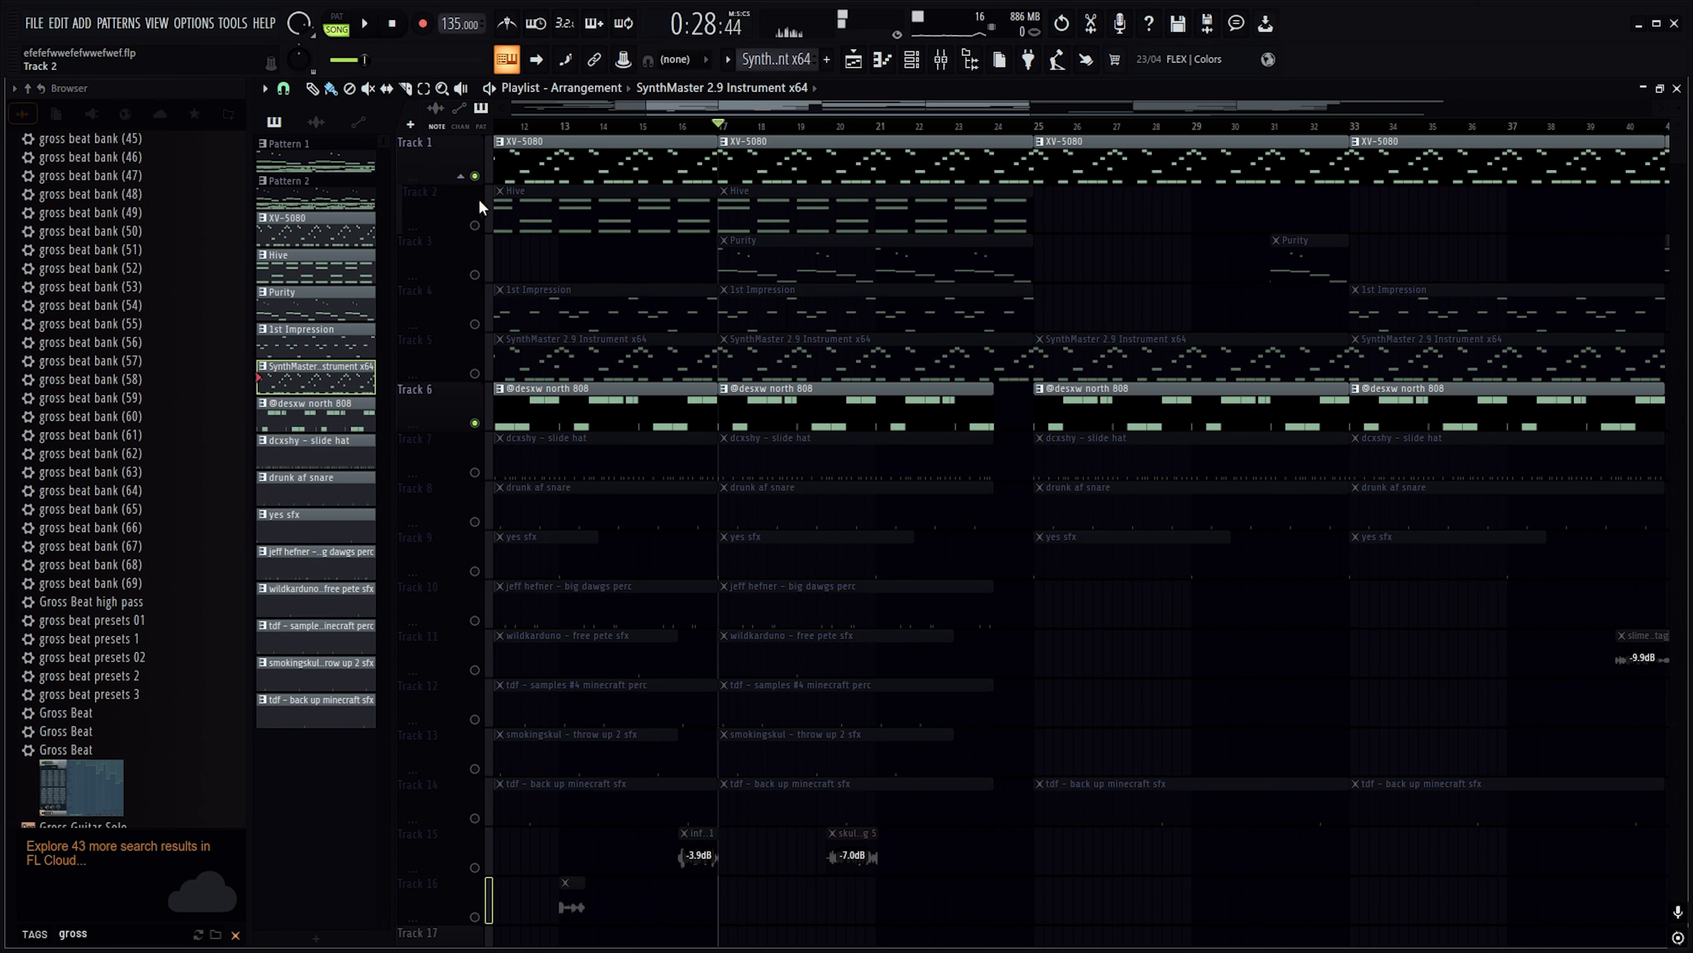
click(475, 176)
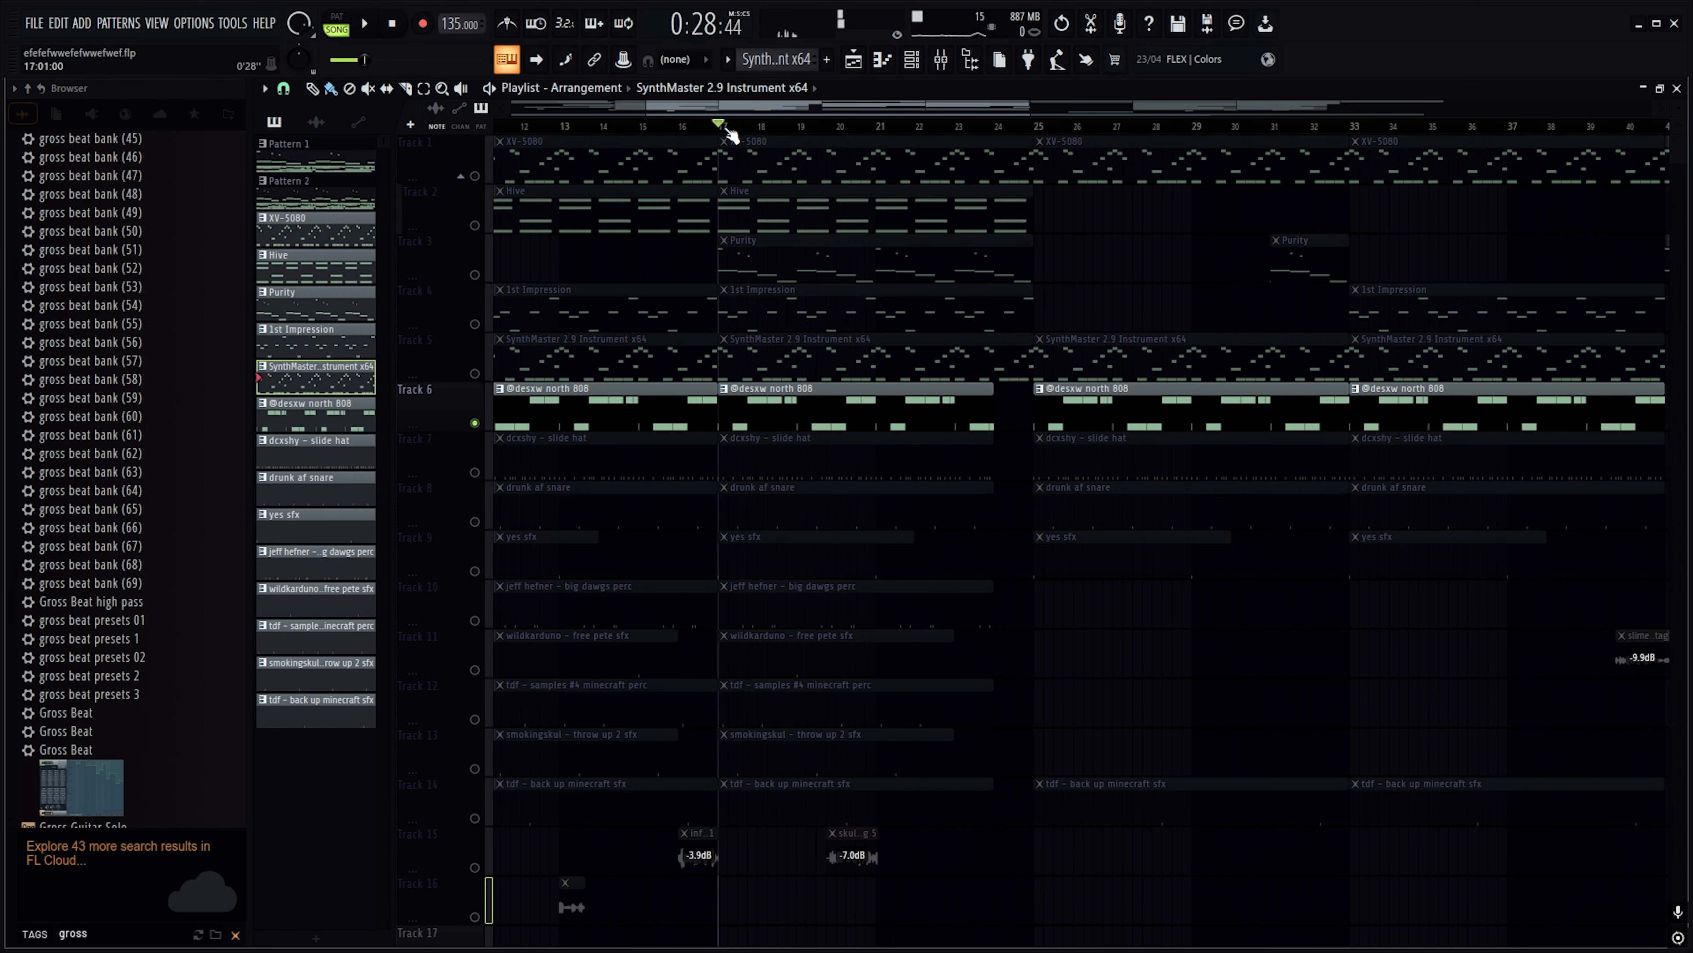
Switch to Spotify, pause Death of Me, and browse the playlist's songs
scroll(731, 133, up, 8)
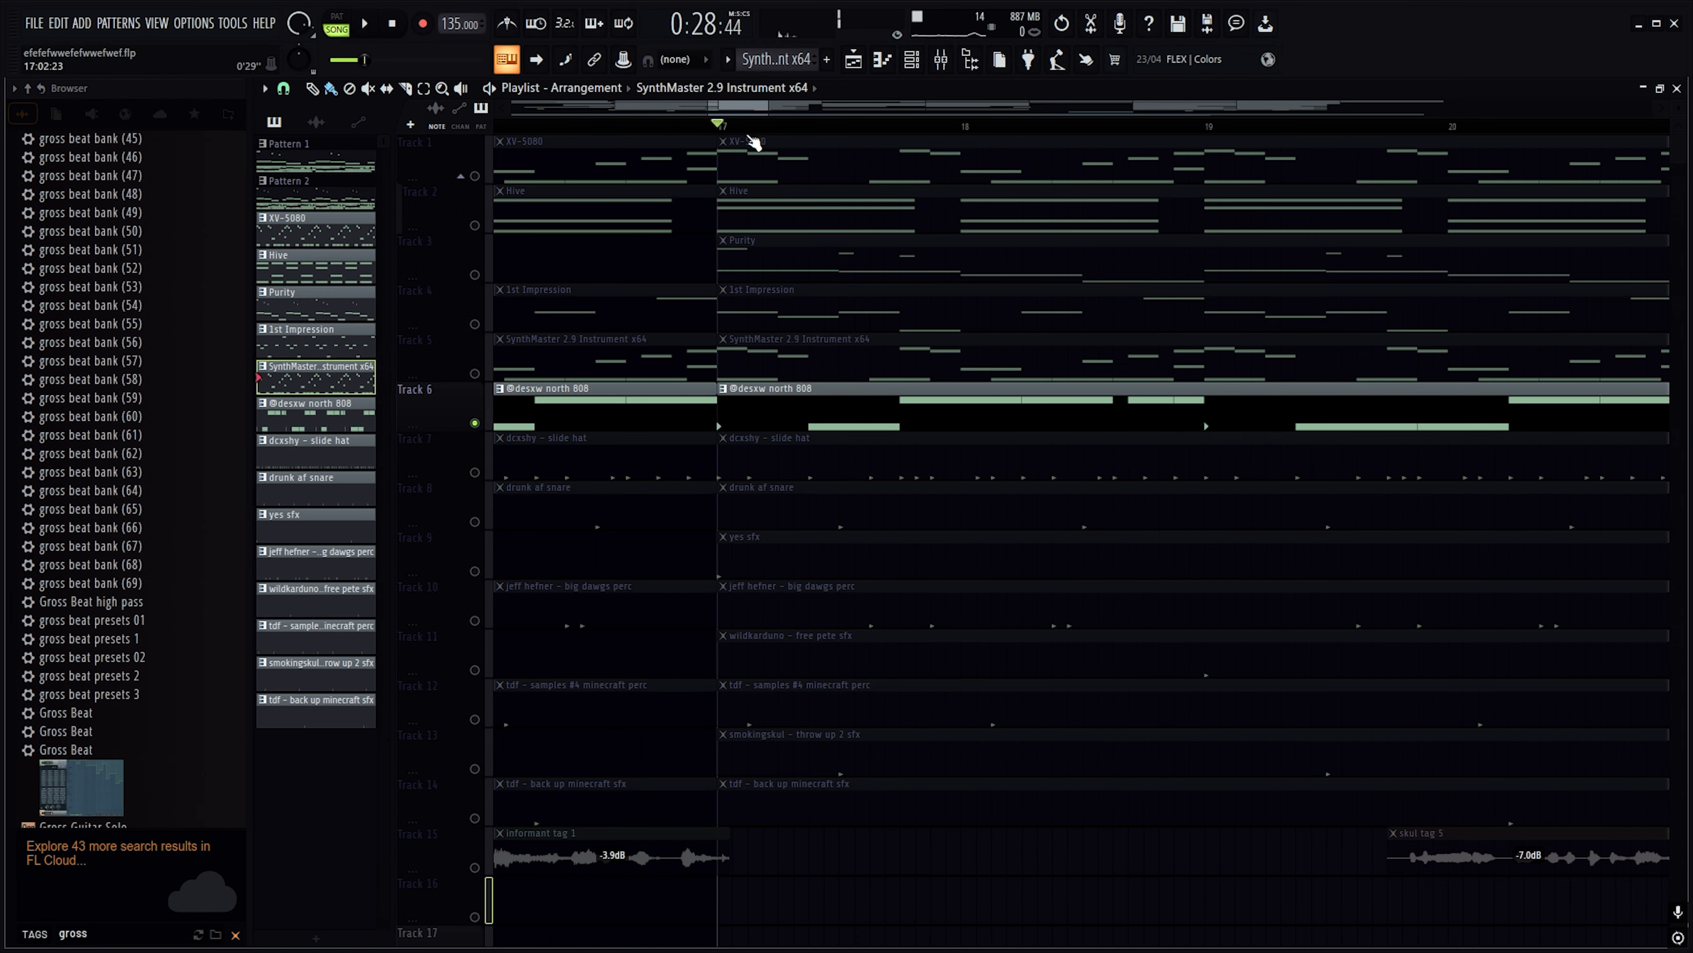
scroll(754, 142, down, 4)
key(alt+Tab)
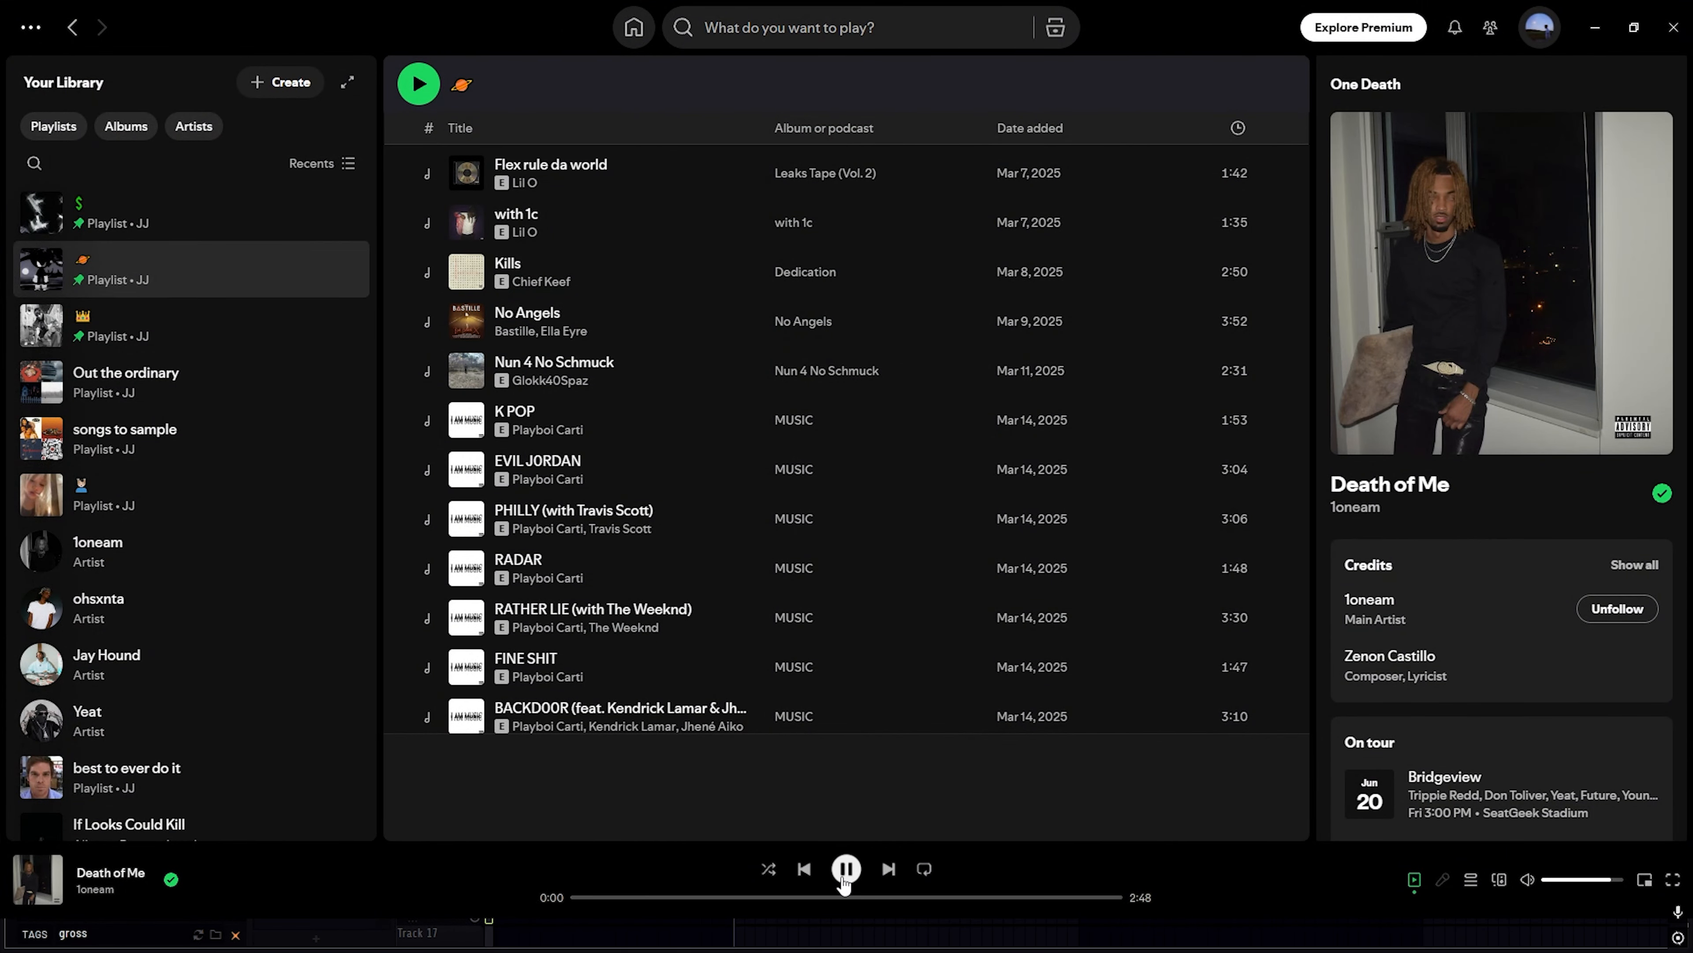
click(845, 868)
scroll(645, 667, up, 1)
scroll(645, 668, down, 20)
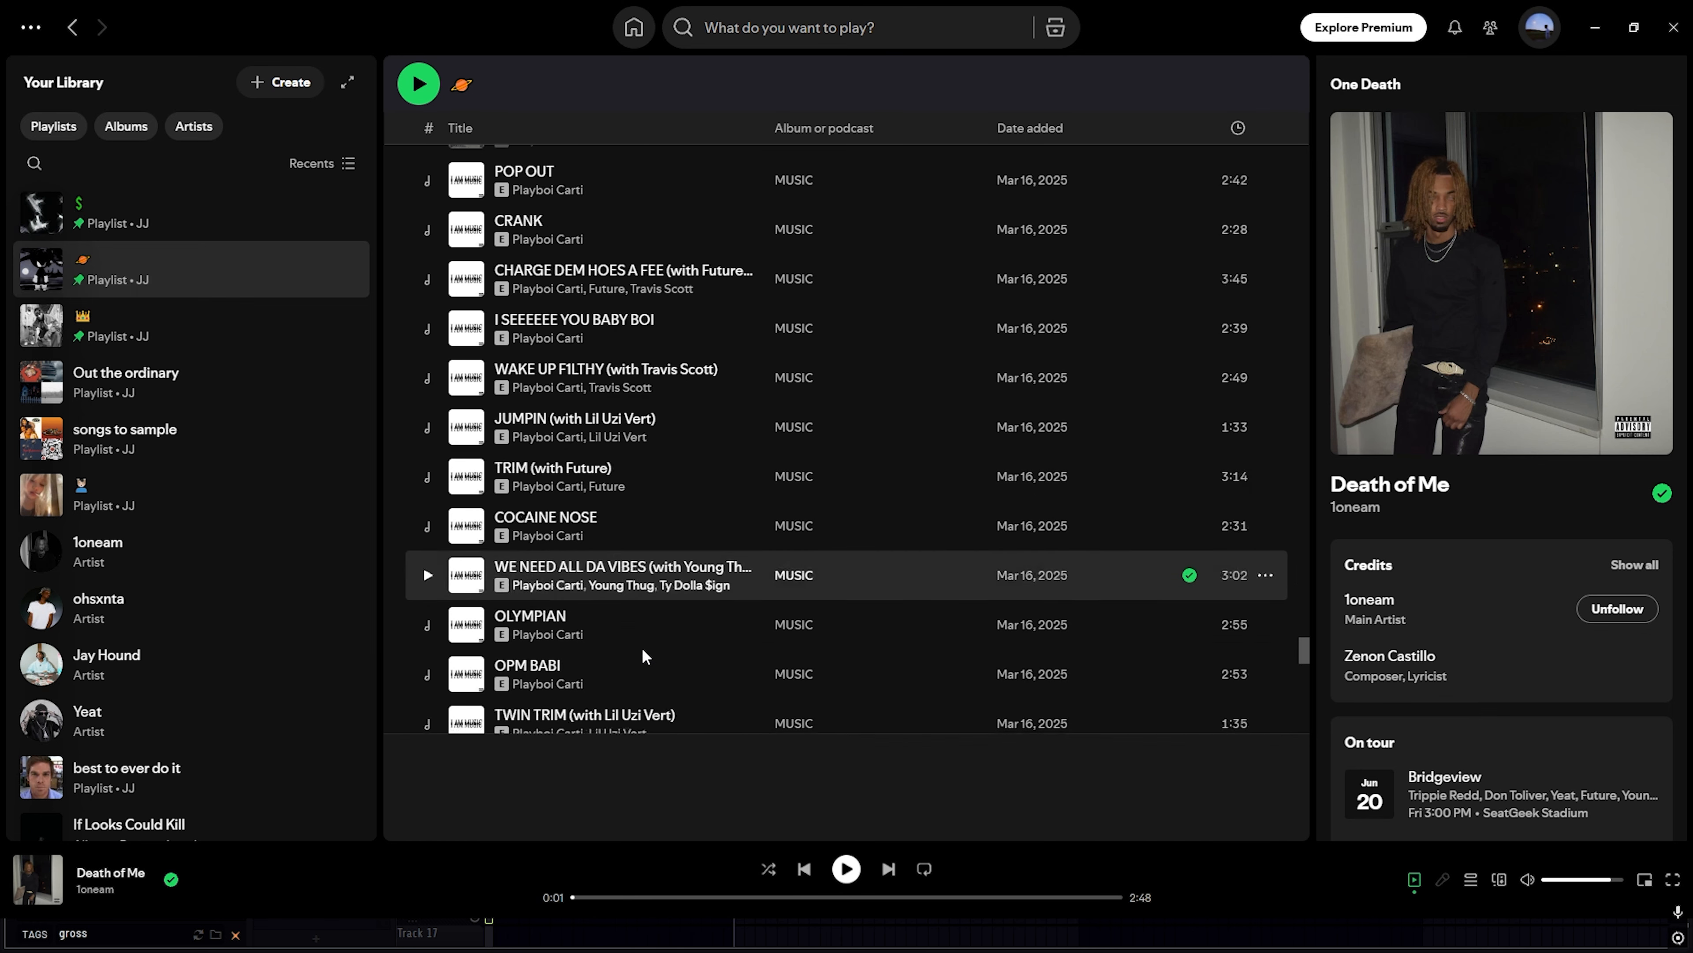
Open the One Death album, sample its first three songs ending with No Lies, and pause playback before returning to FL Studio
click(100, 889)
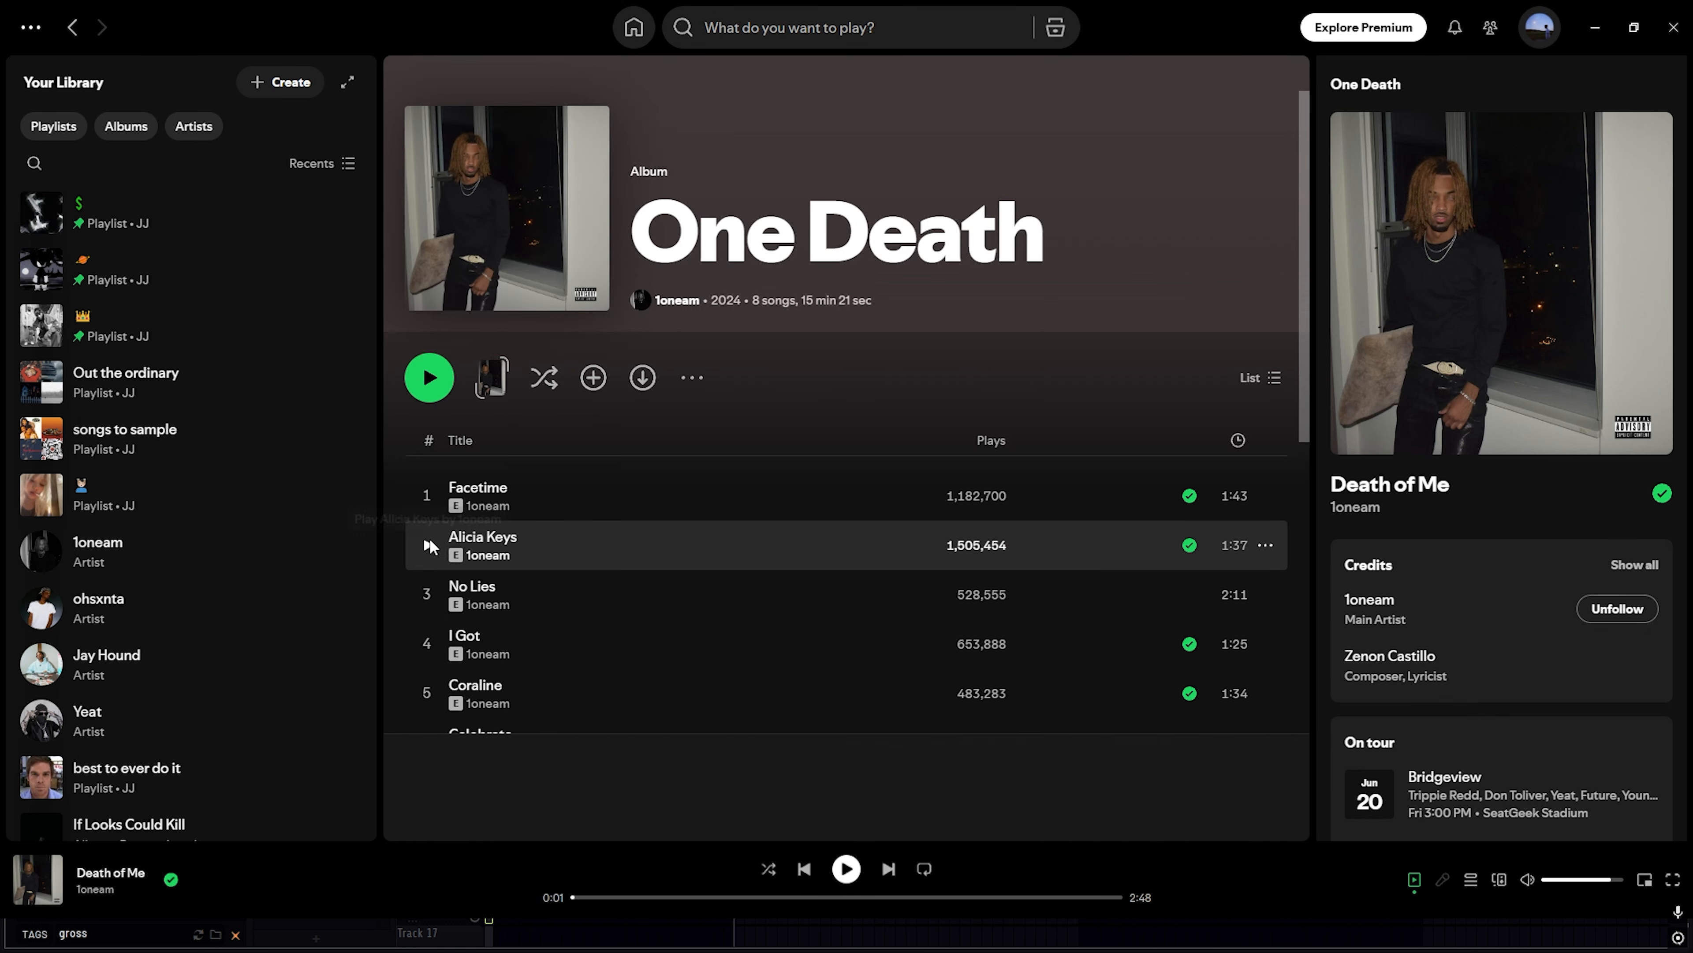
click(429, 497)
click(431, 547)
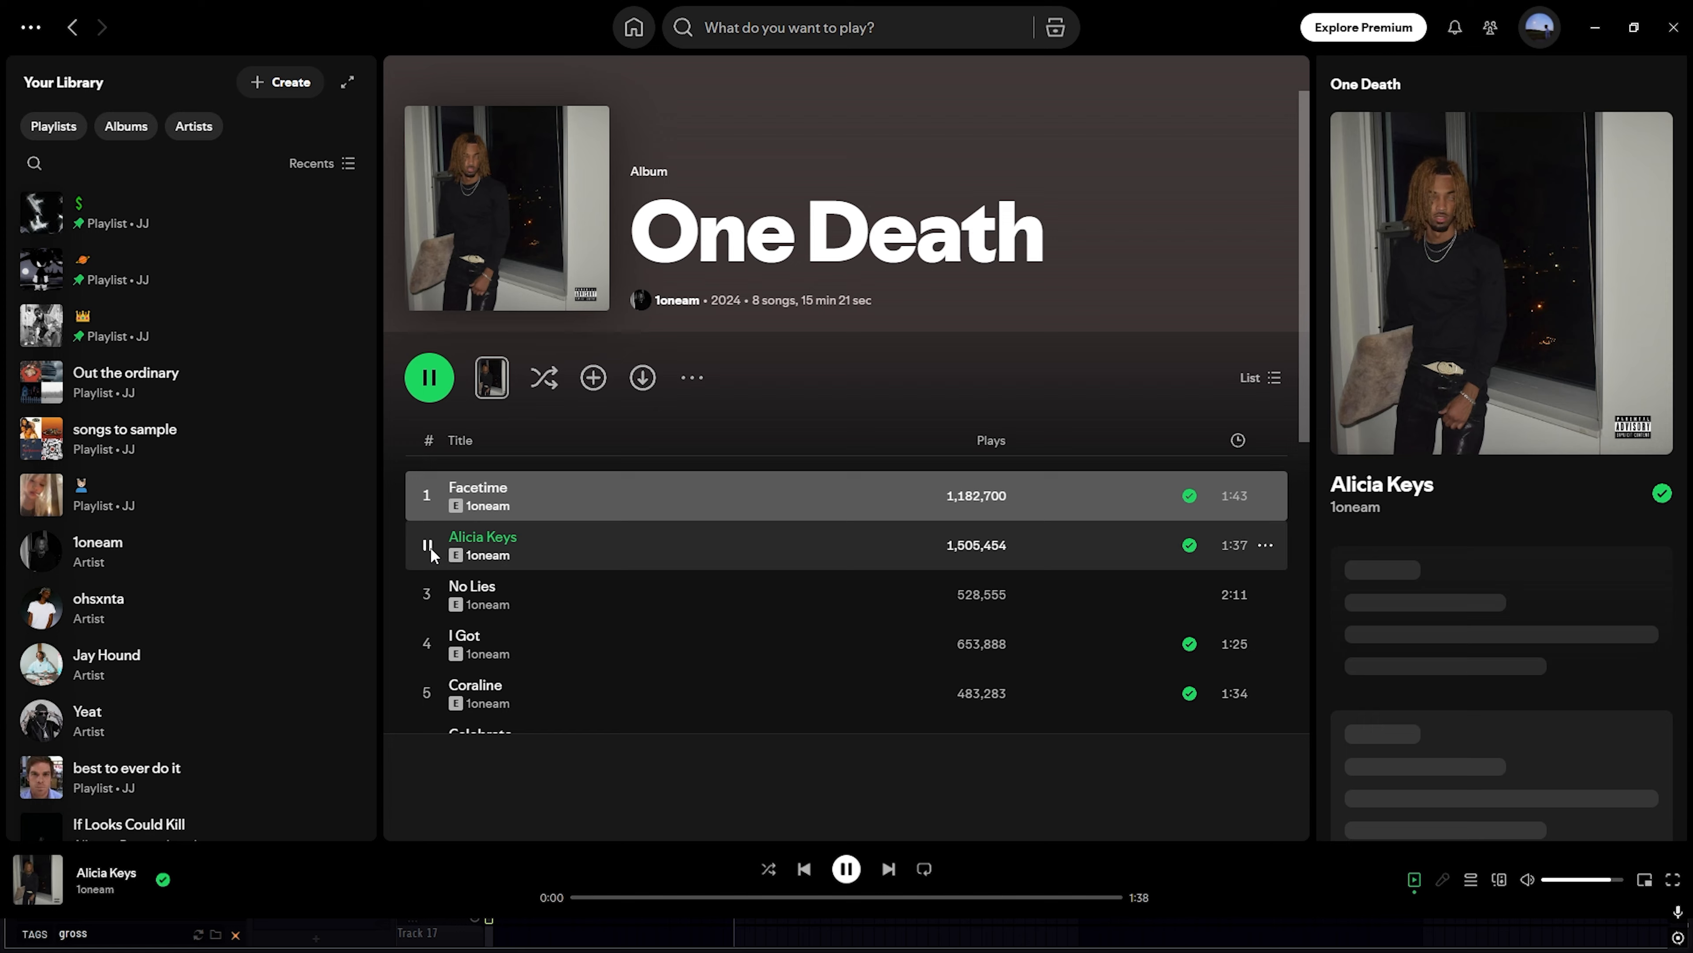
click(428, 596)
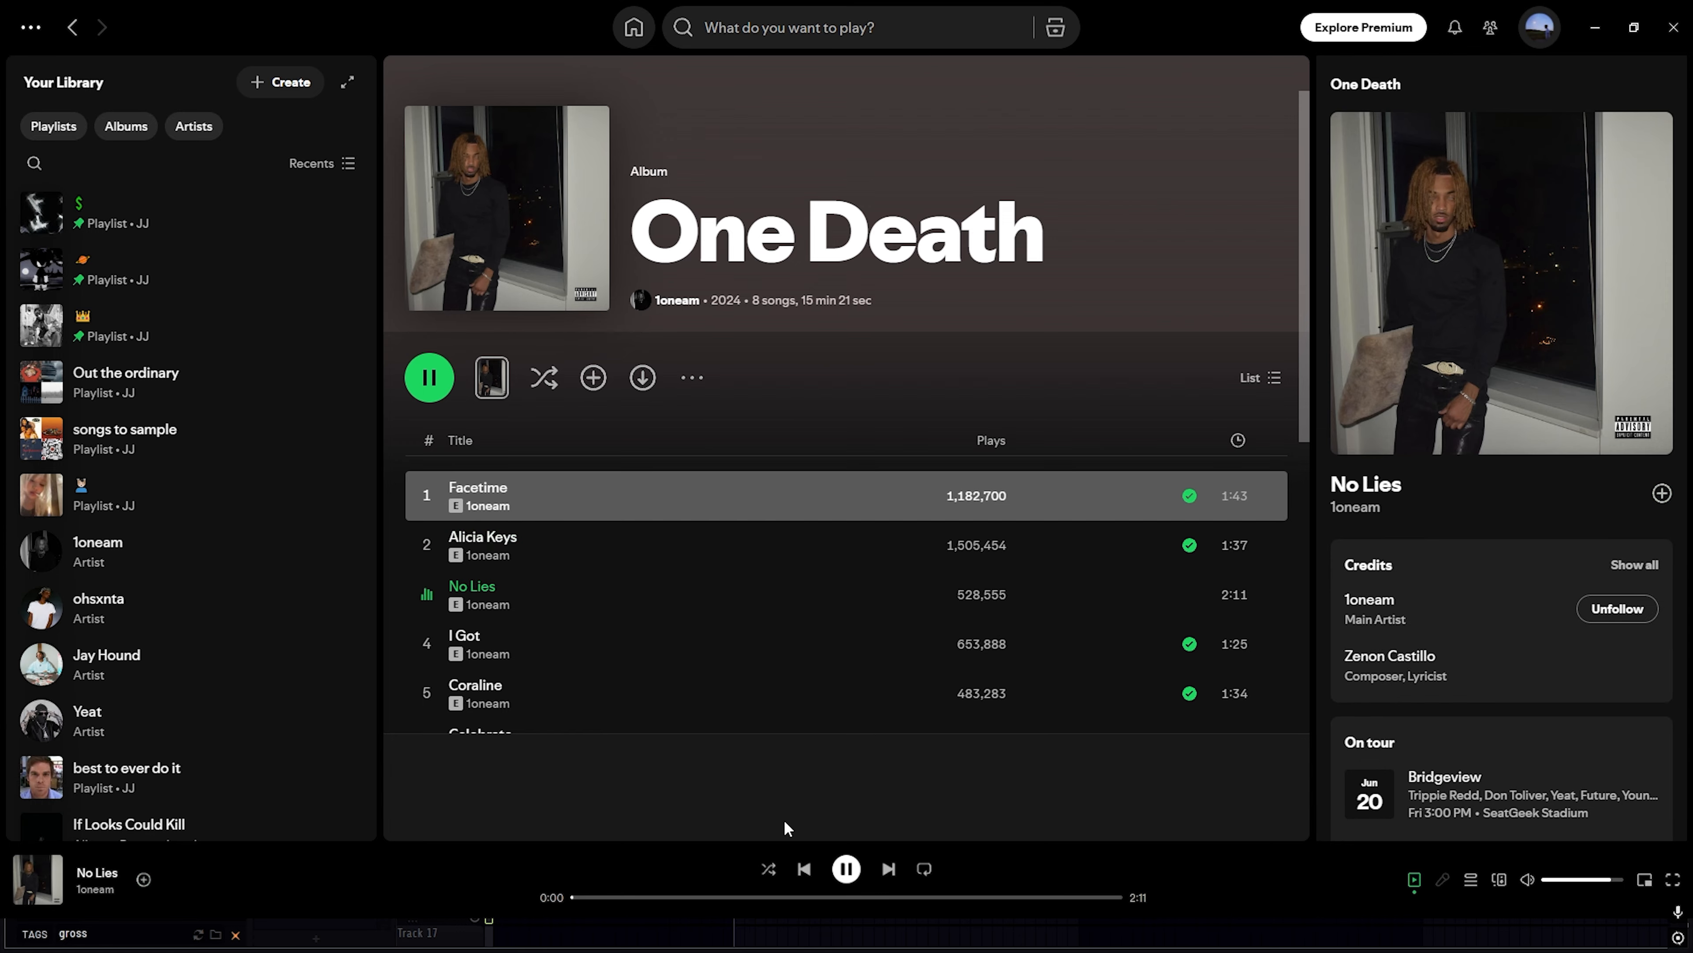
click(846, 869)
click(1596, 27)
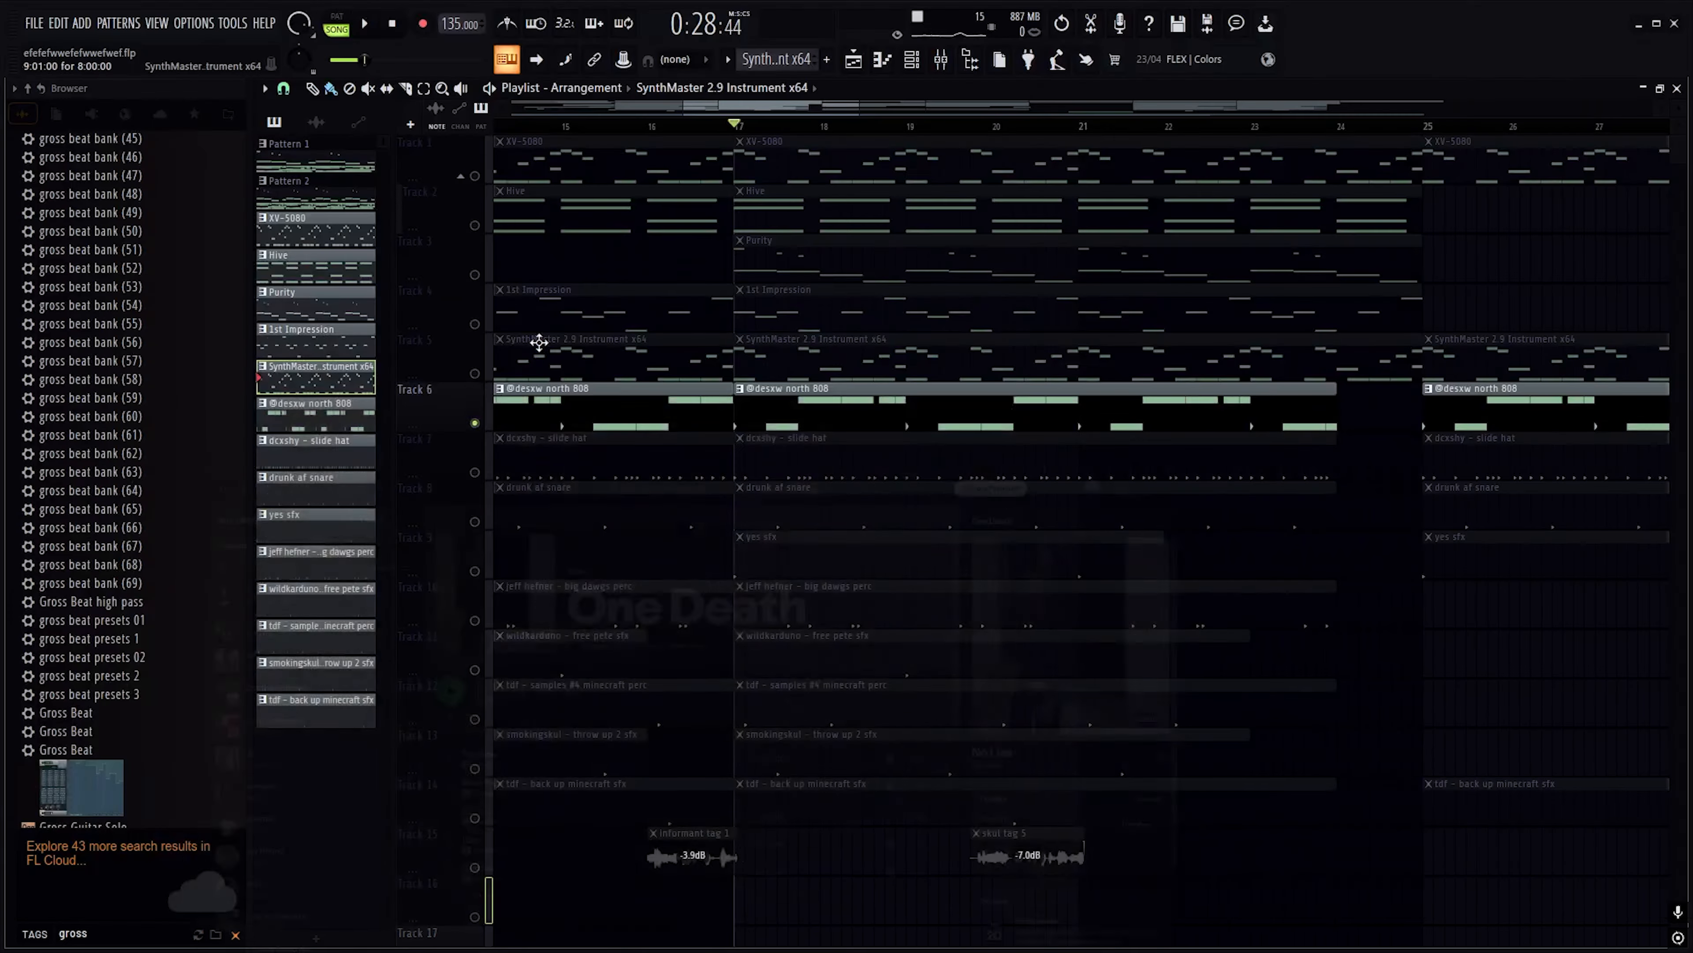
scroll(780, 334, up, 4)
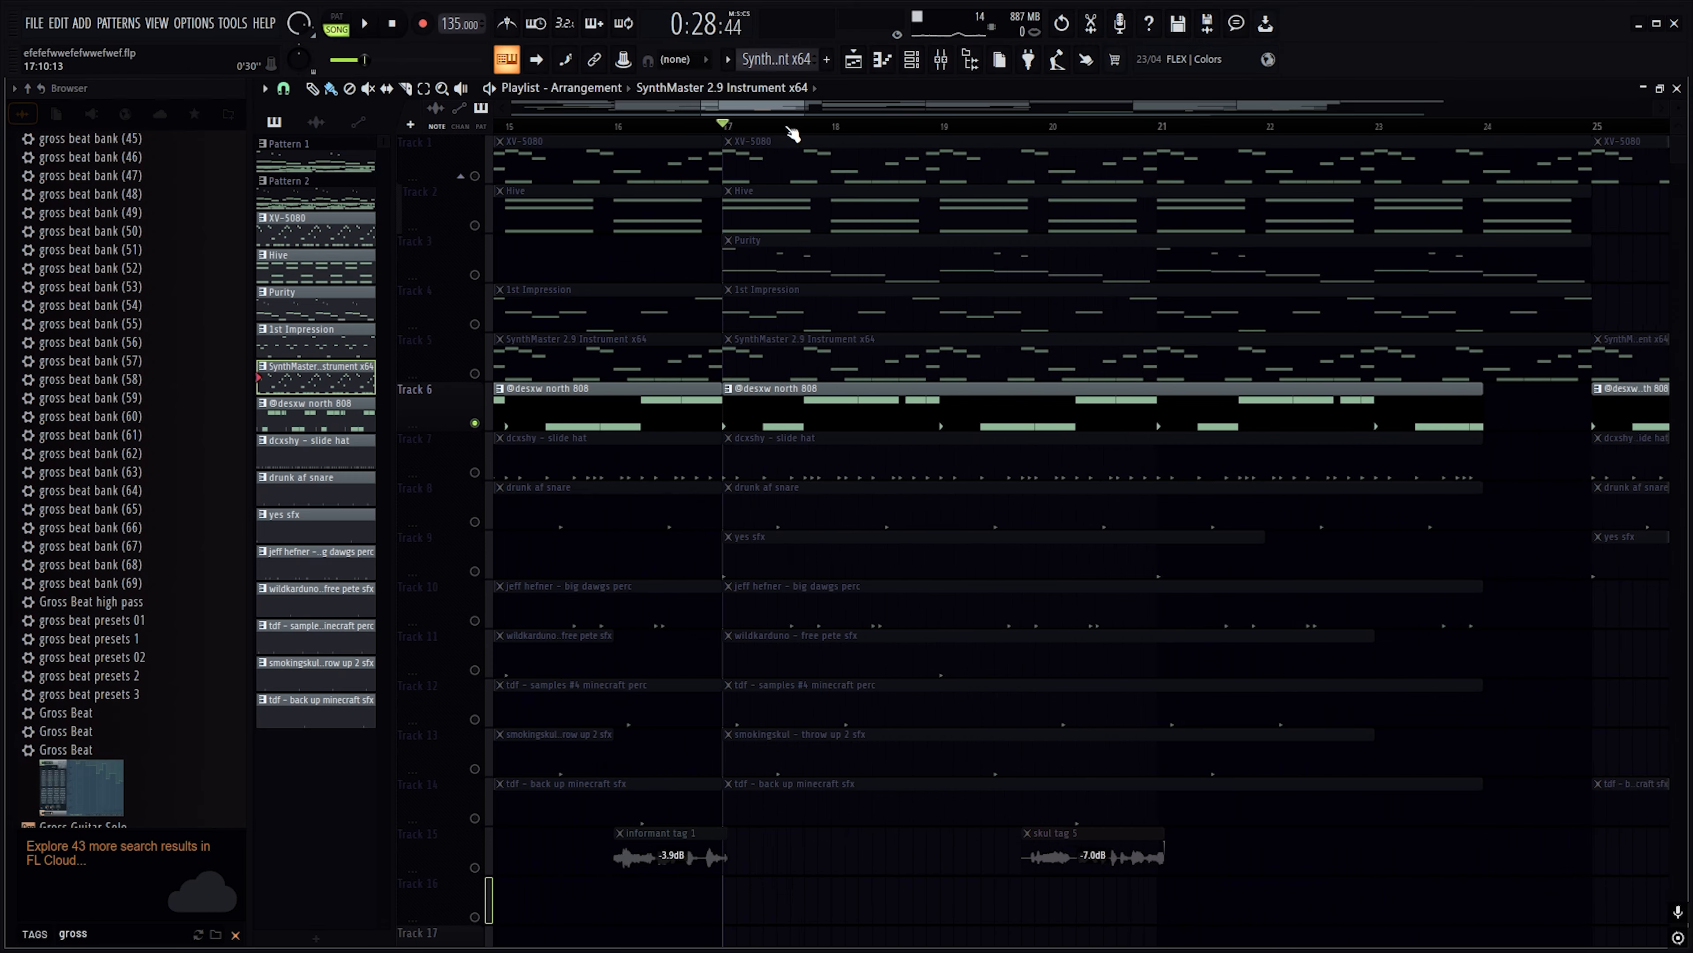
double_click(773, 404)
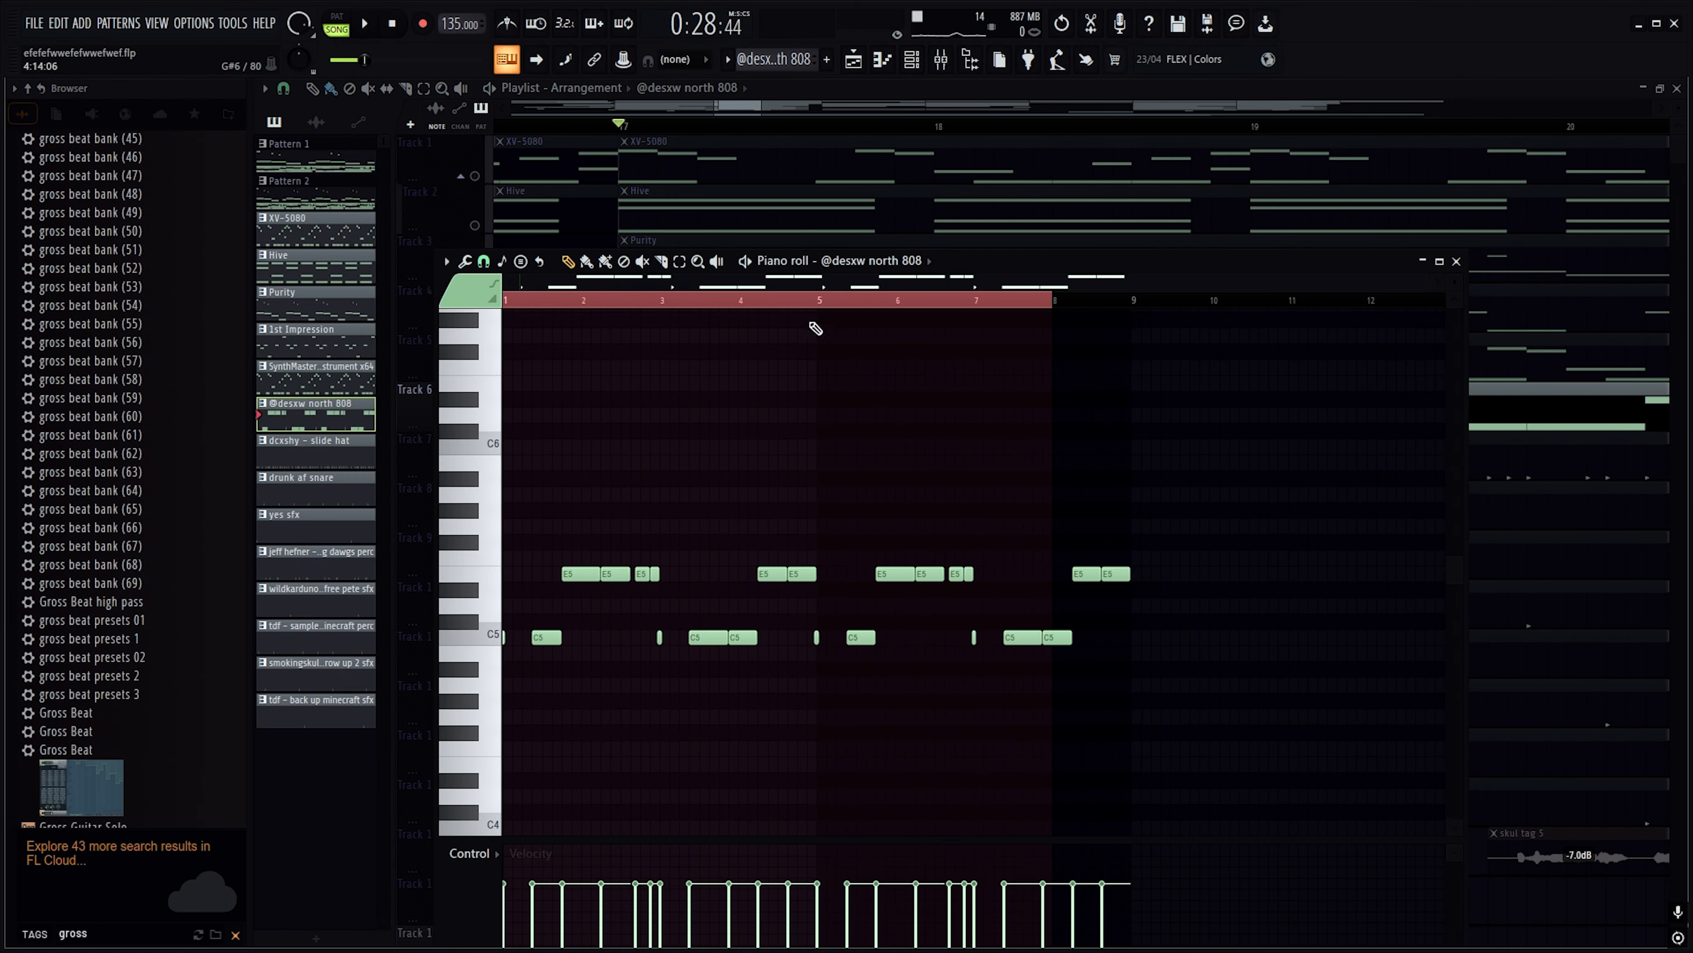
click(337, 24)
click(366, 27)
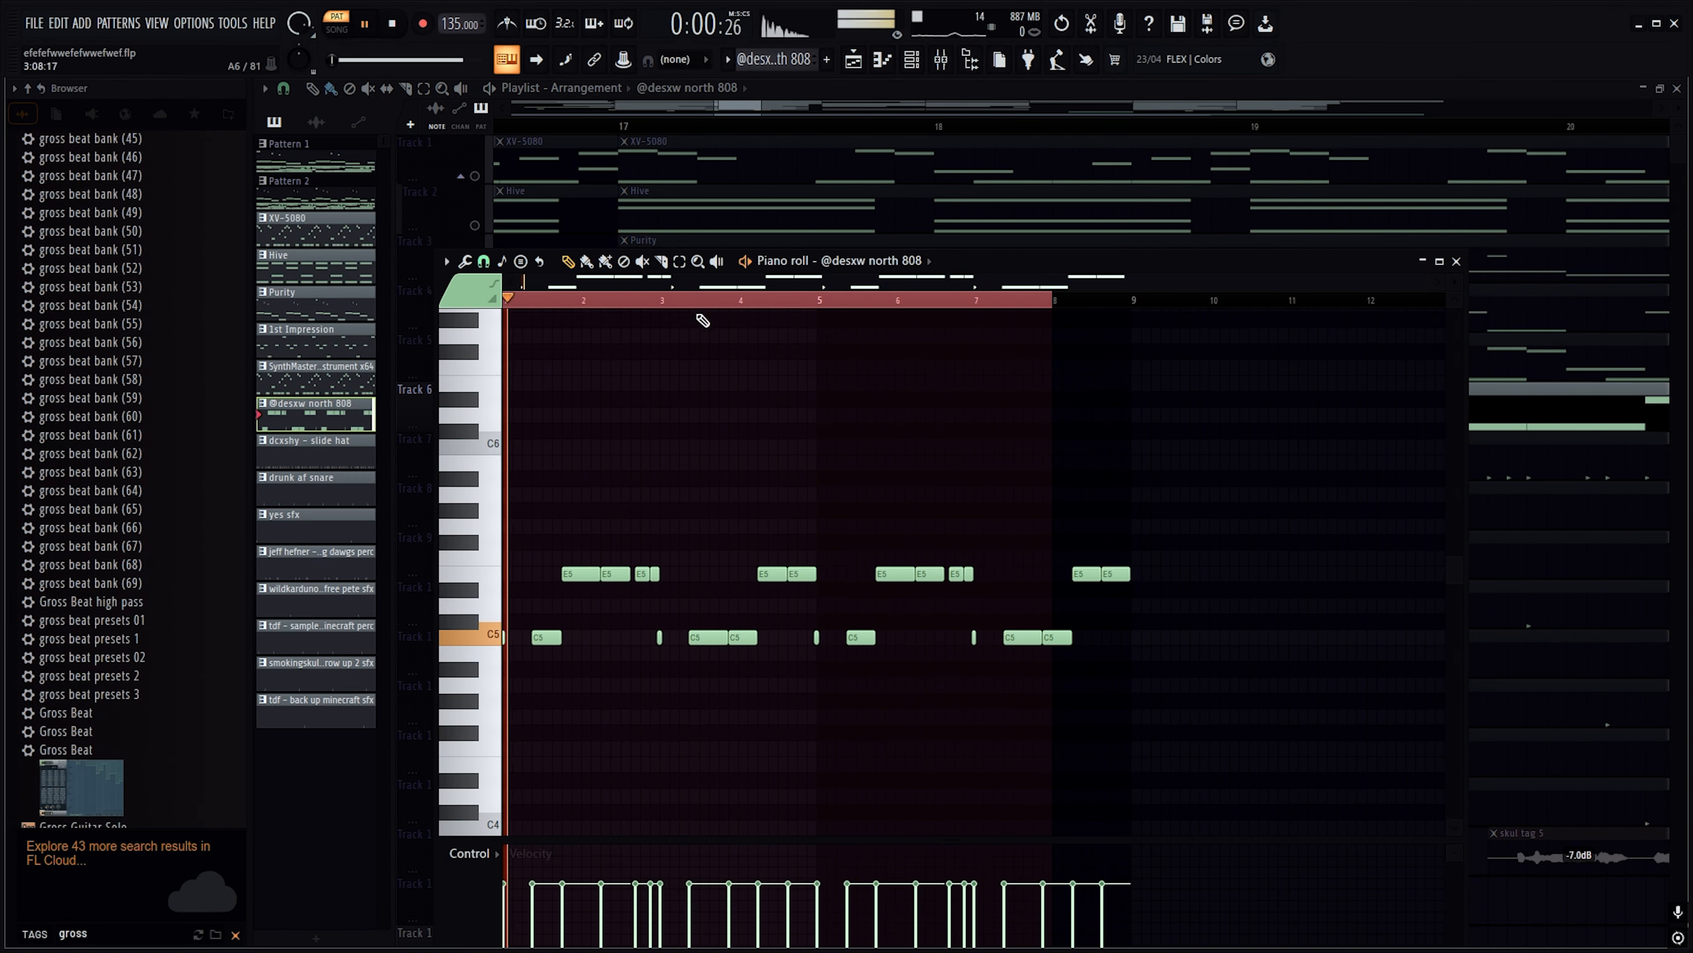
scroll(705, 487, down, 1)
Check the mixer levels during the 808 playback, then stop the pattern and close the piano roll
key(F9)
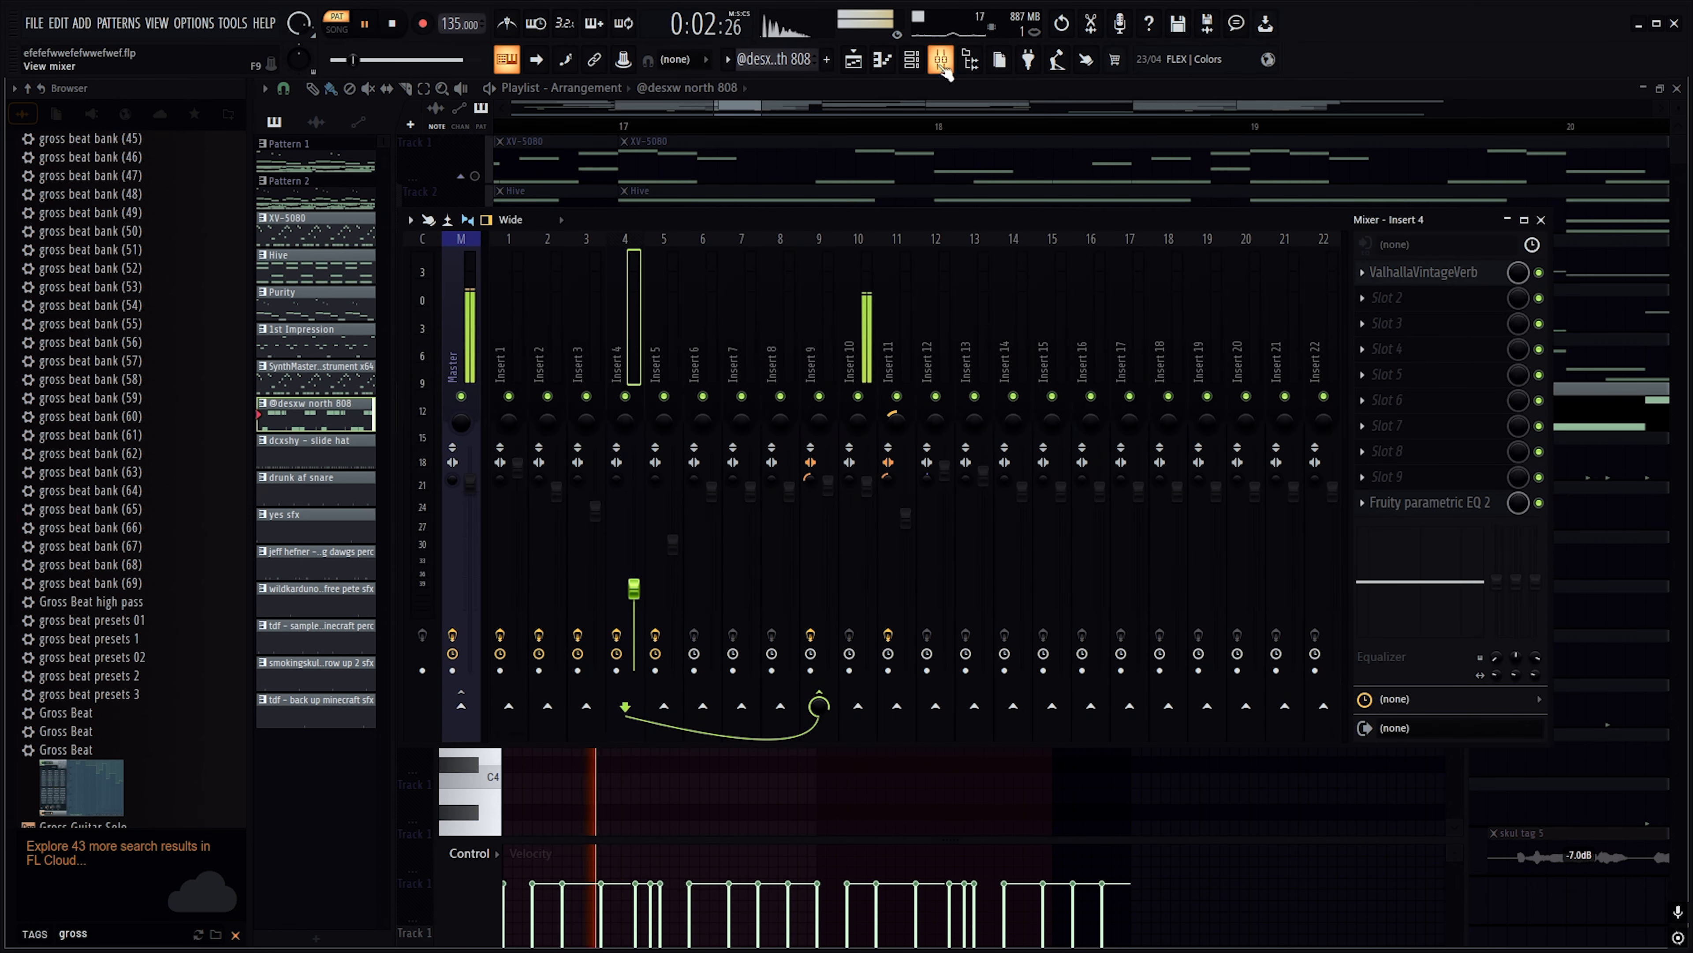
click(1541, 220)
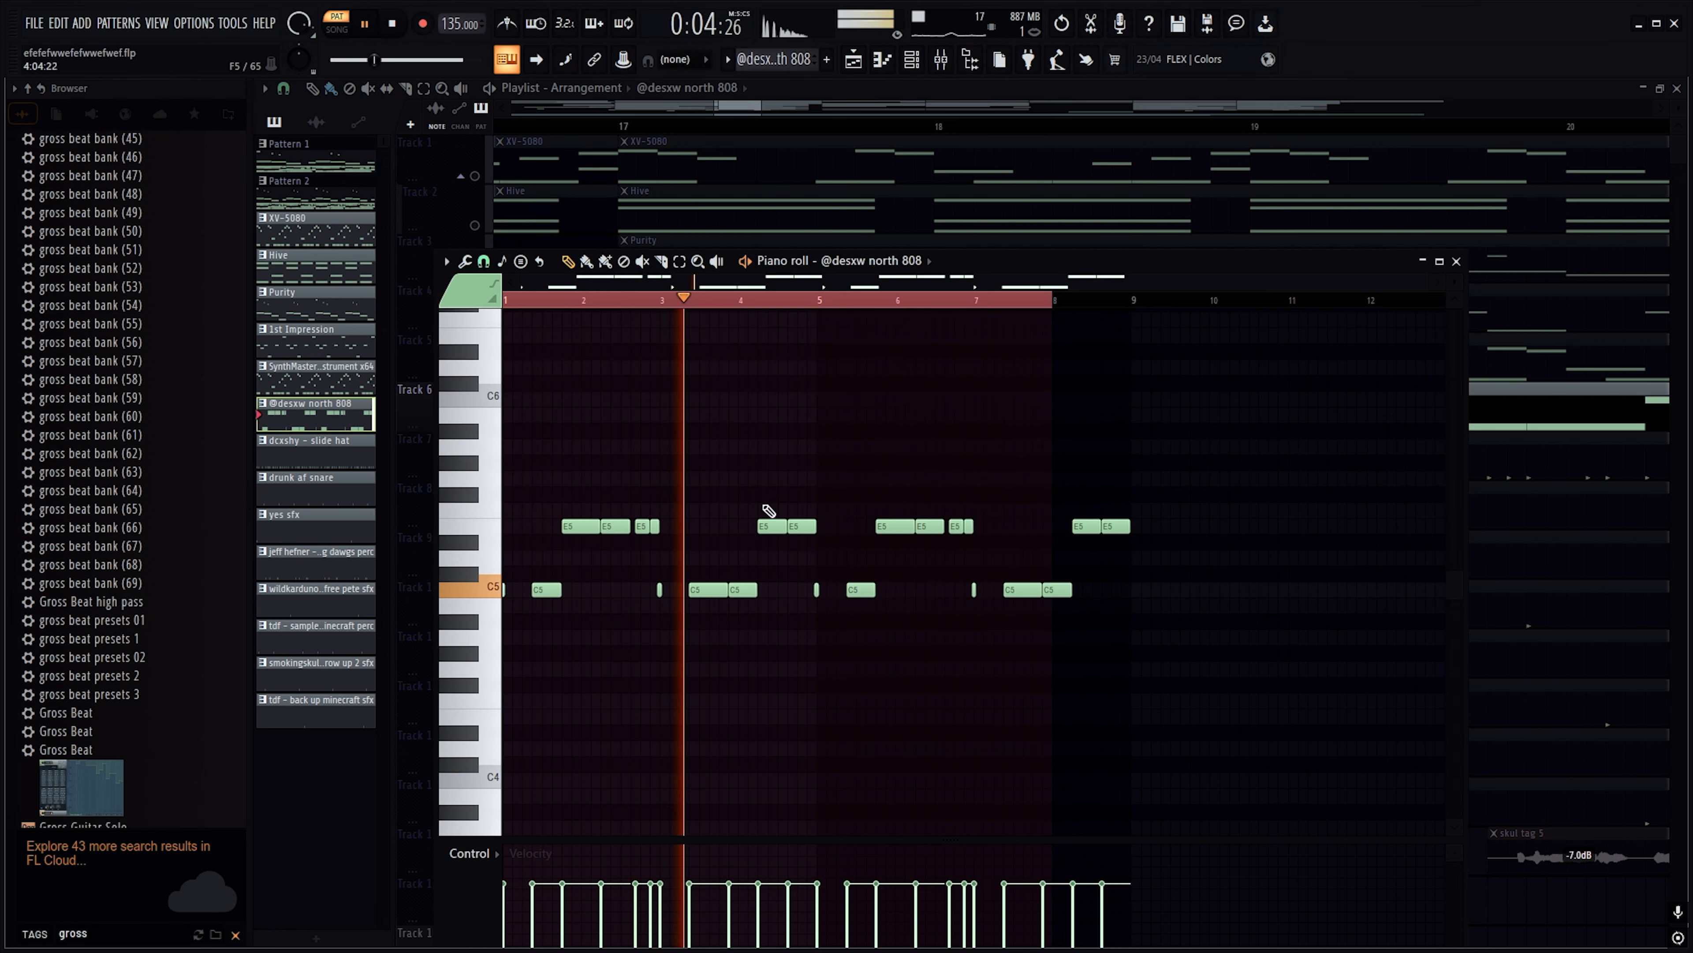
key(space)
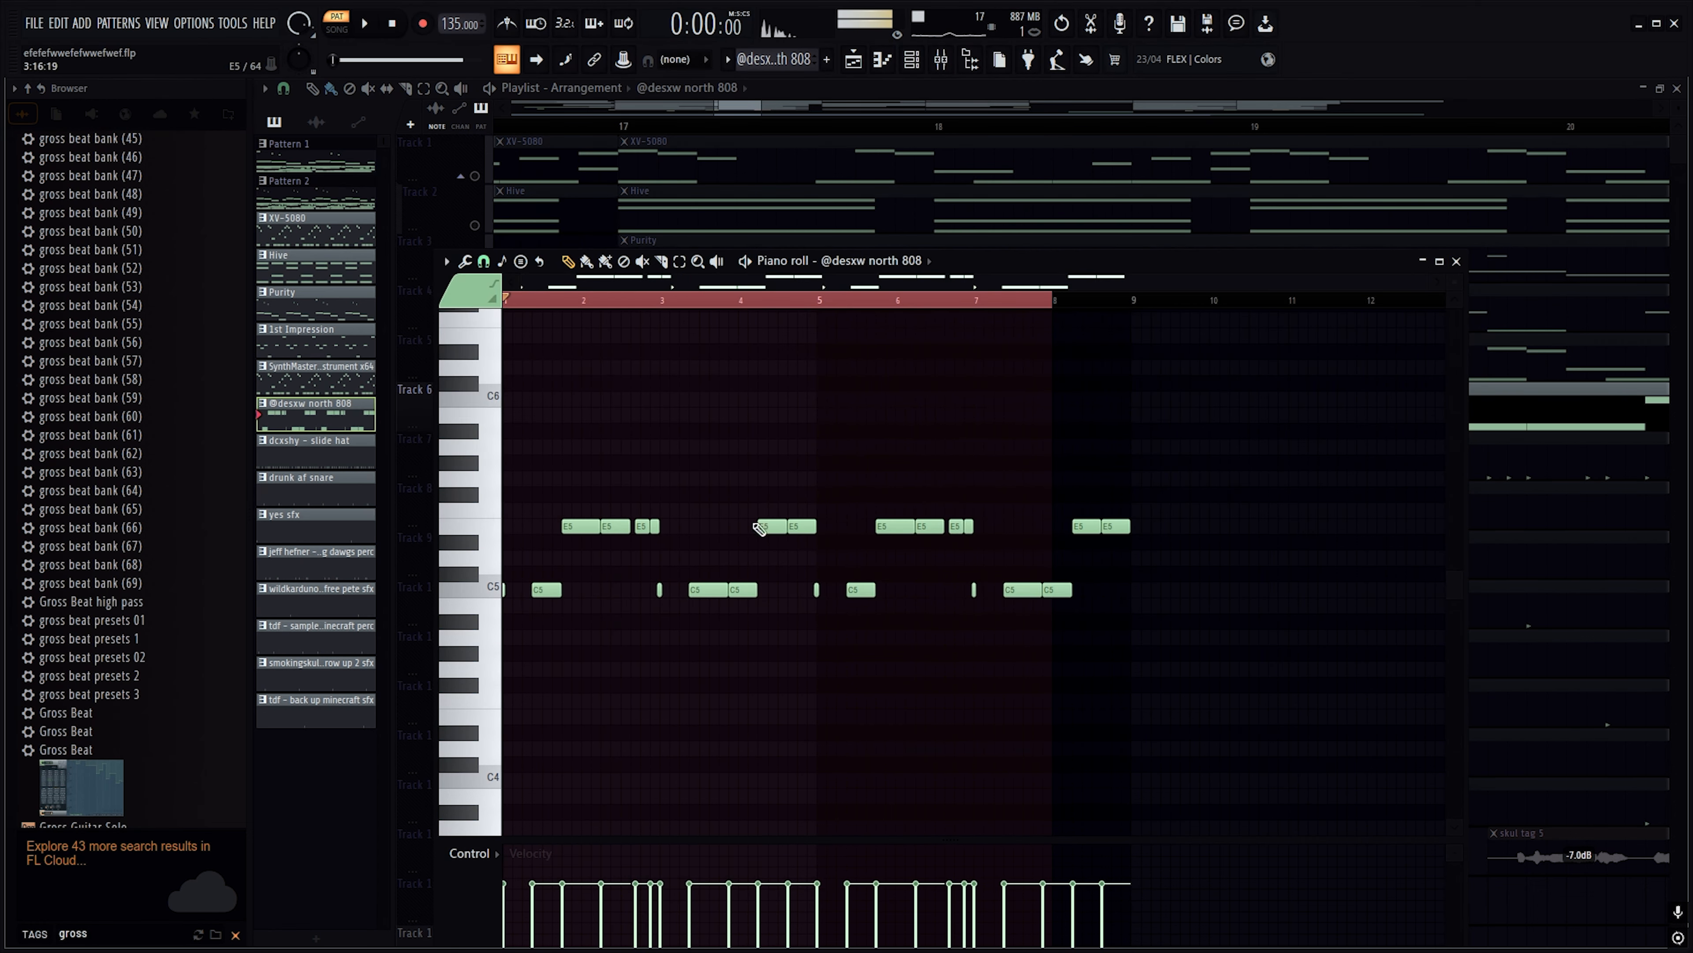
click(1456, 261)
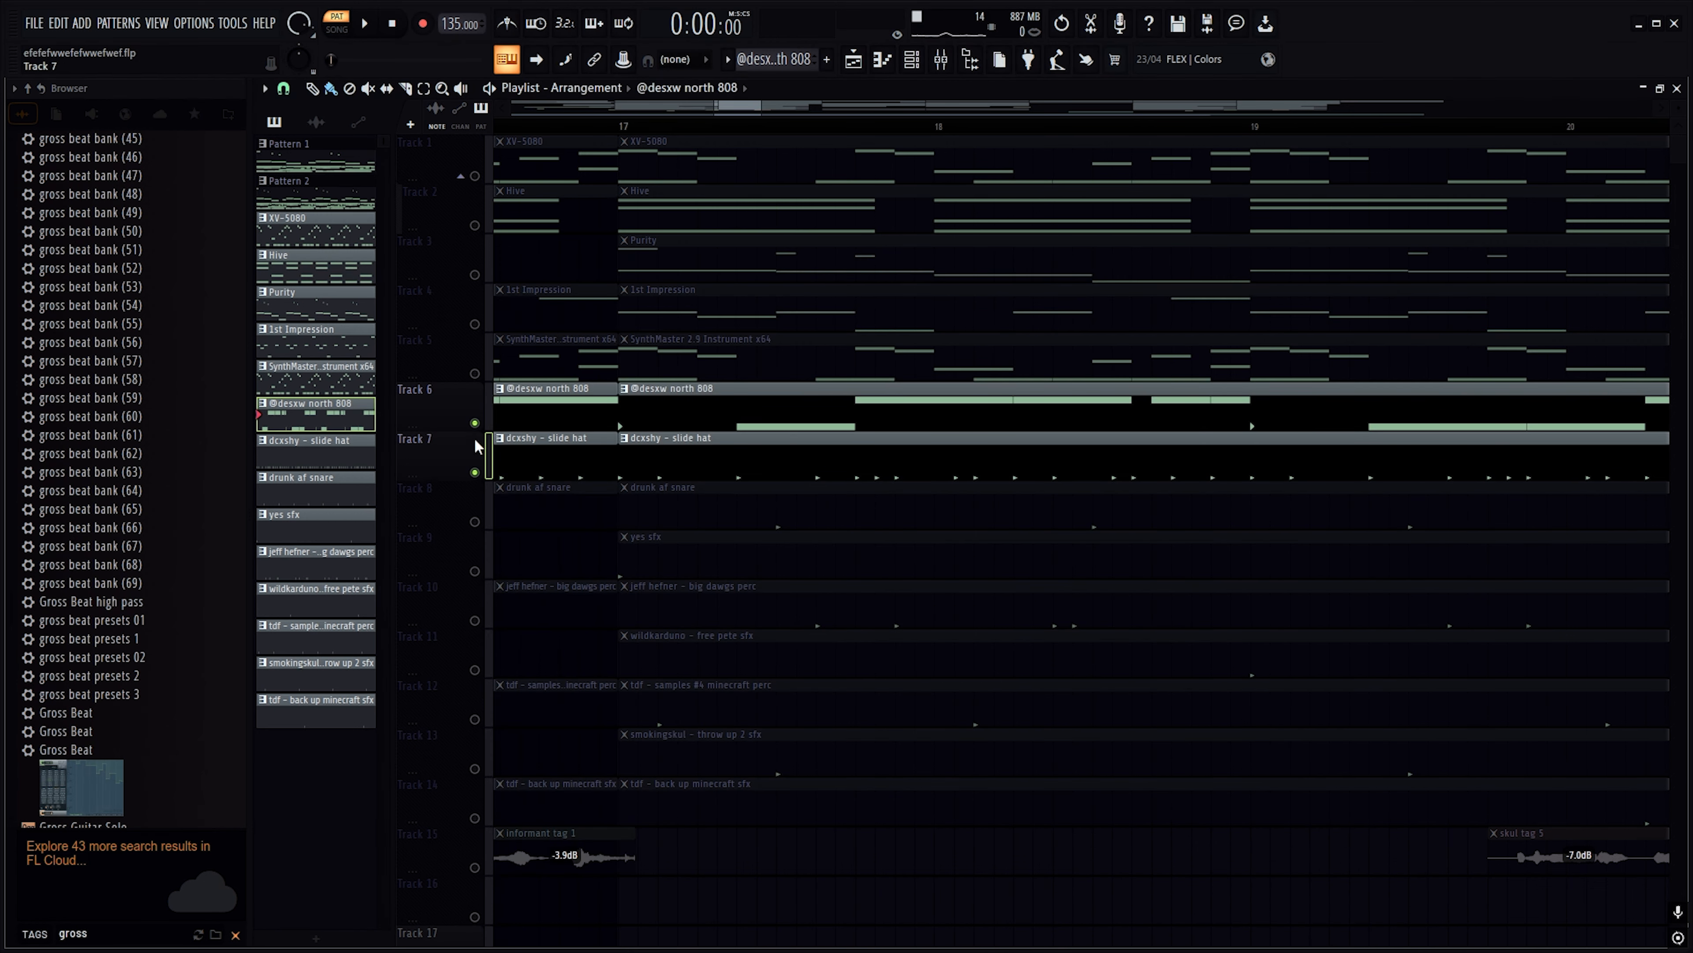
Isolate Track 7, play the dcxshy - slide hat from bar 17 in song mode, and view its piano roll notes
click(617, 125)
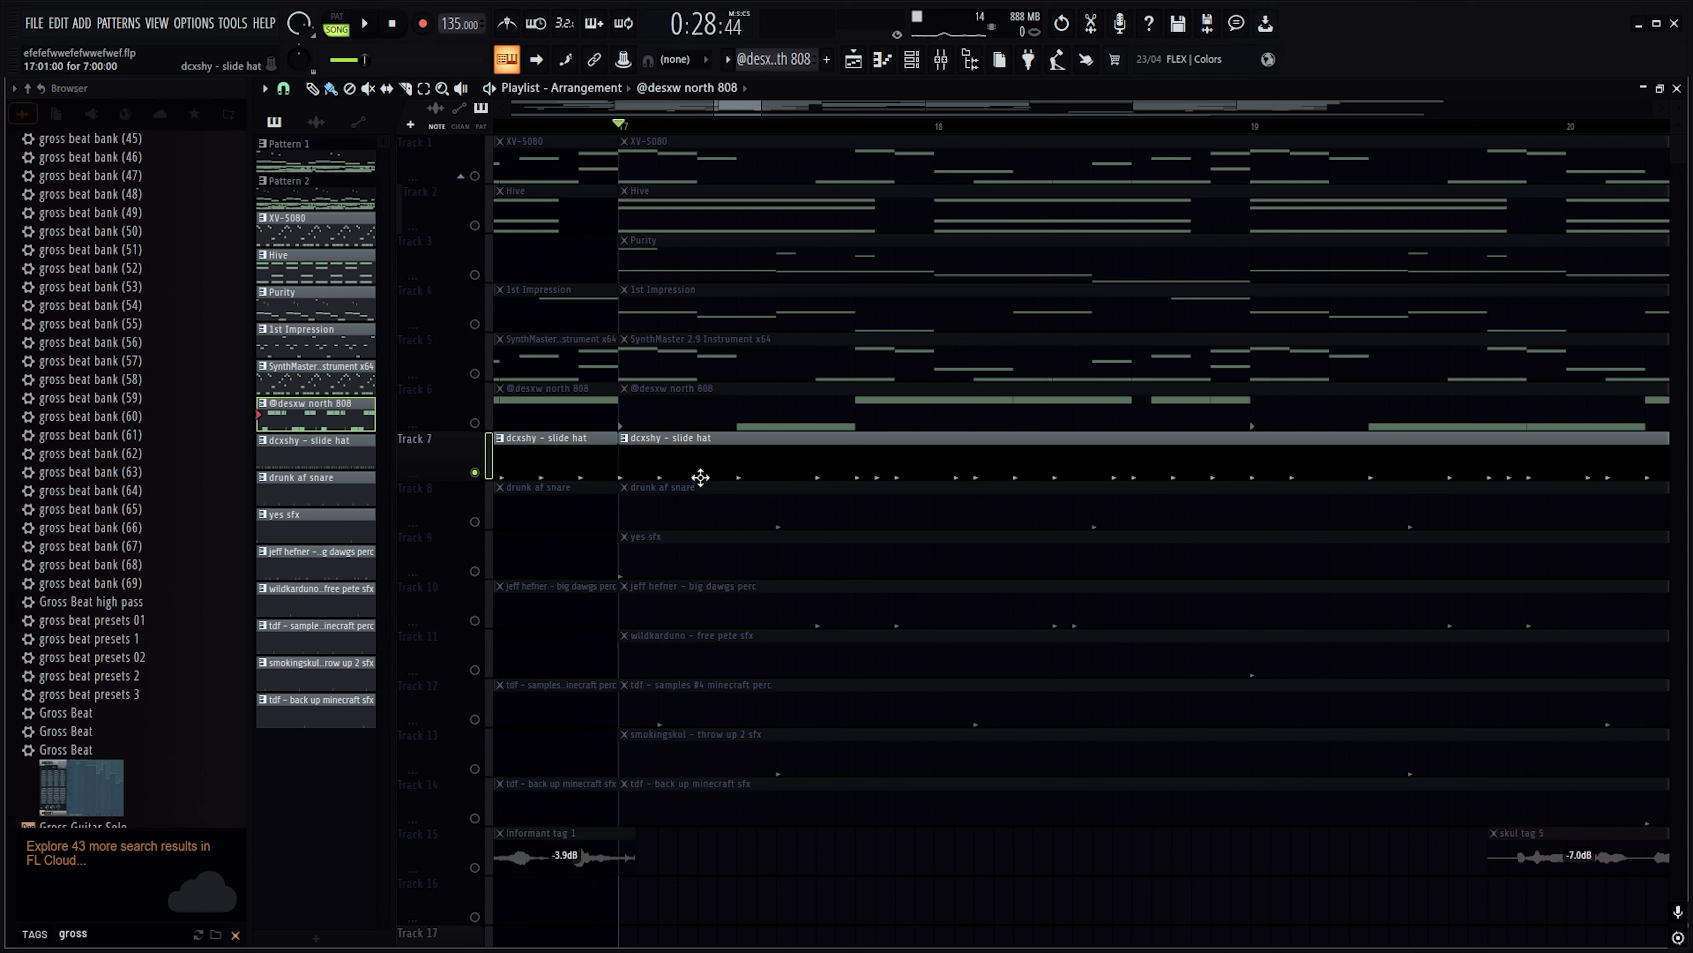
click(718, 440)
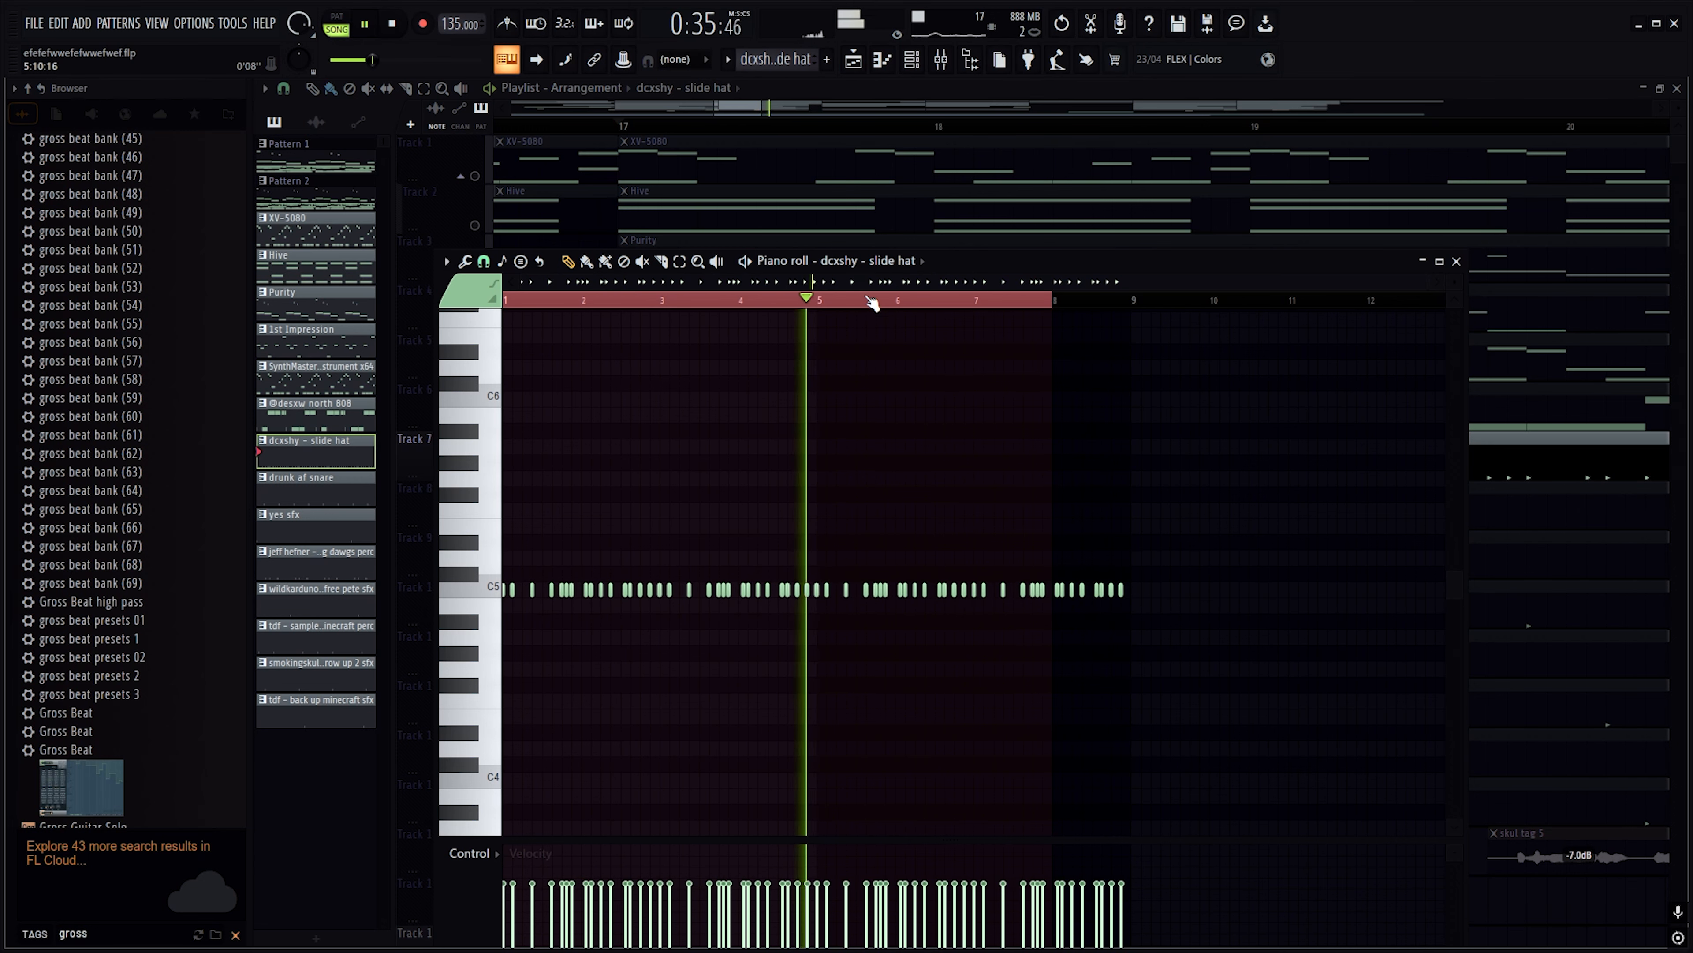
key(space)
click(1457, 262)
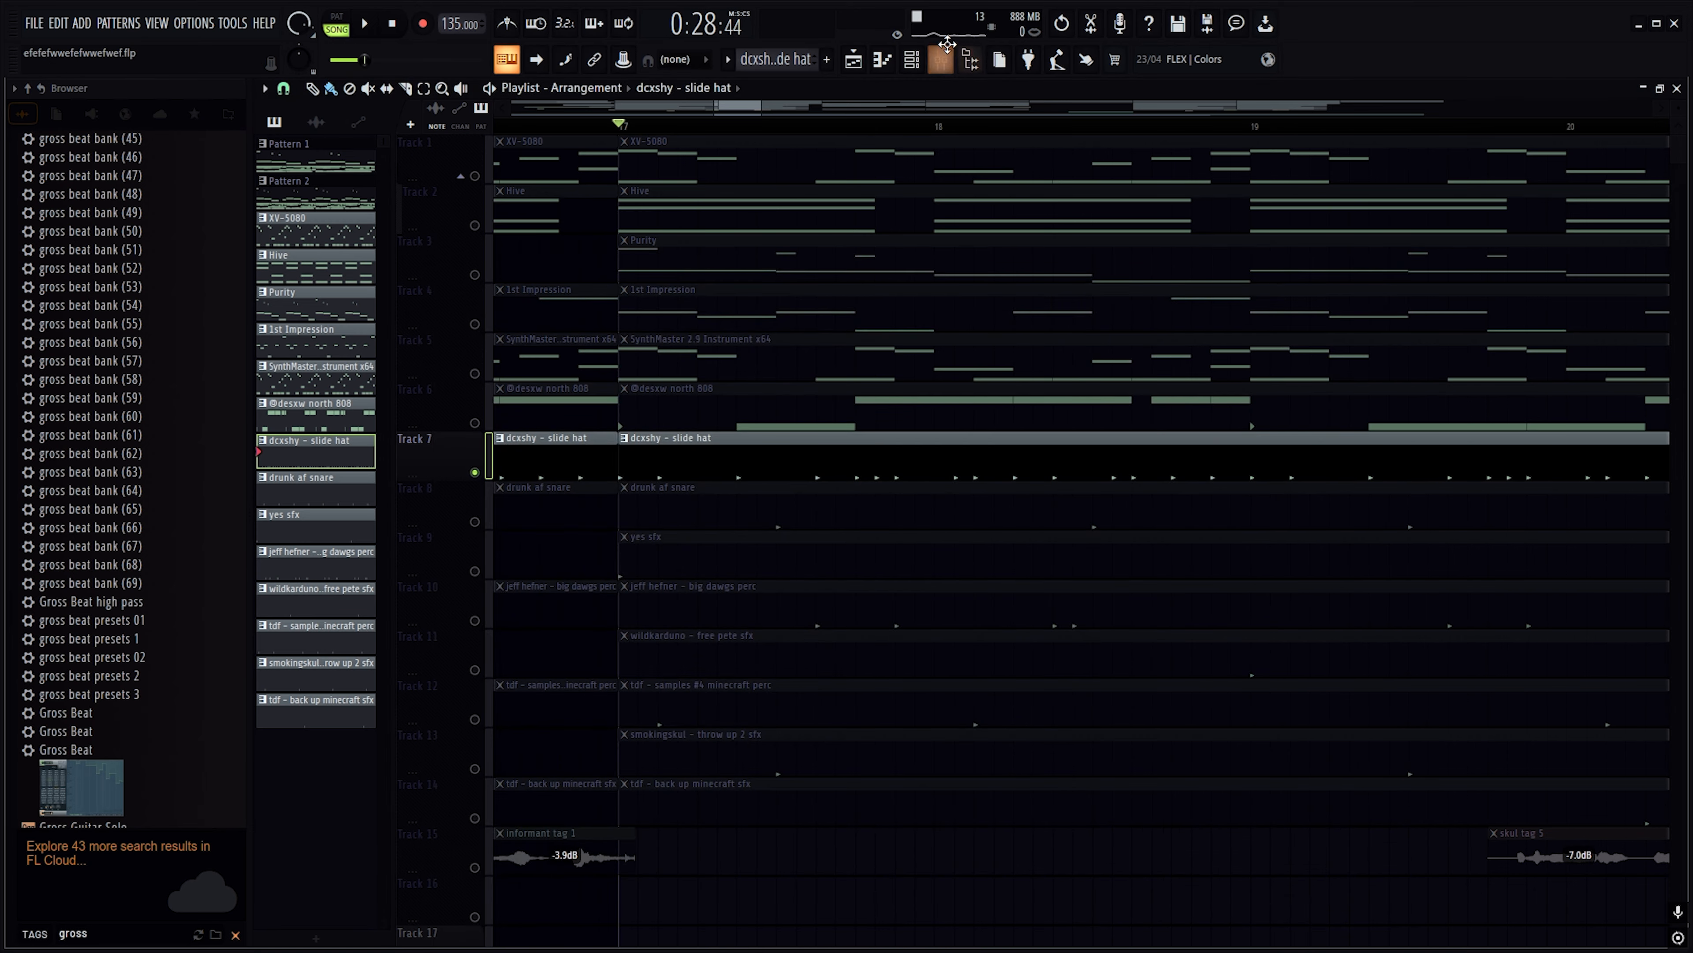
Open the dcxshy - slide hat sampler from the channel rack and examine its sample and echo delay settings
click(939, 60)
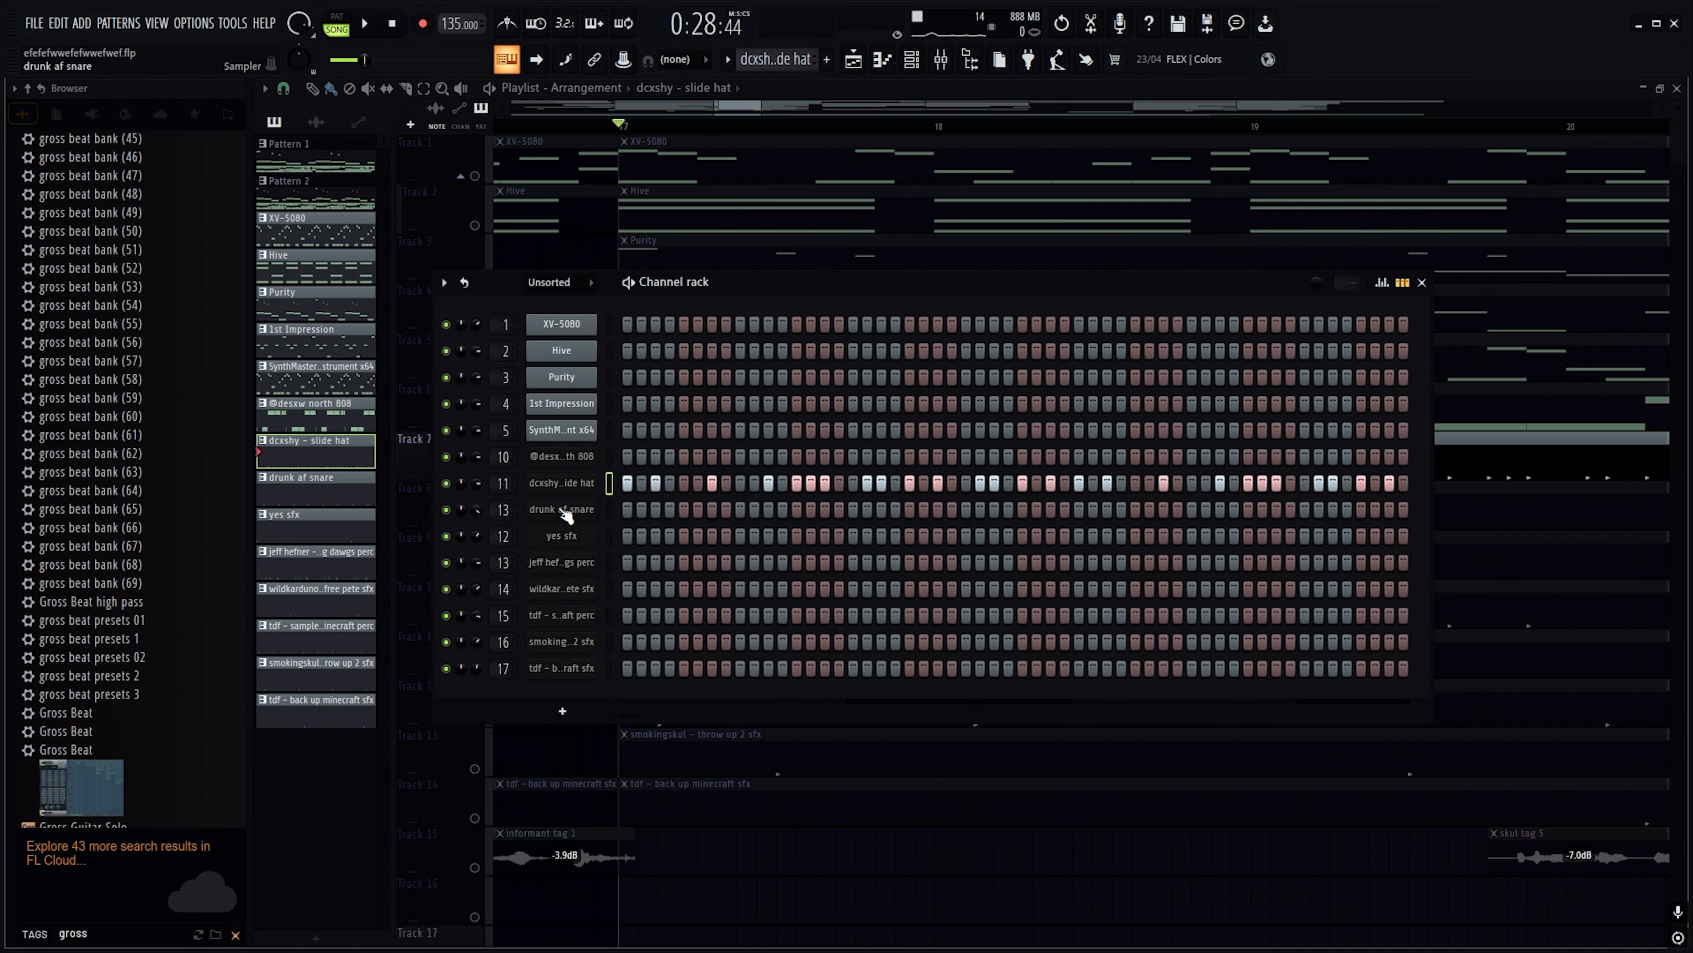
click(556, 482)
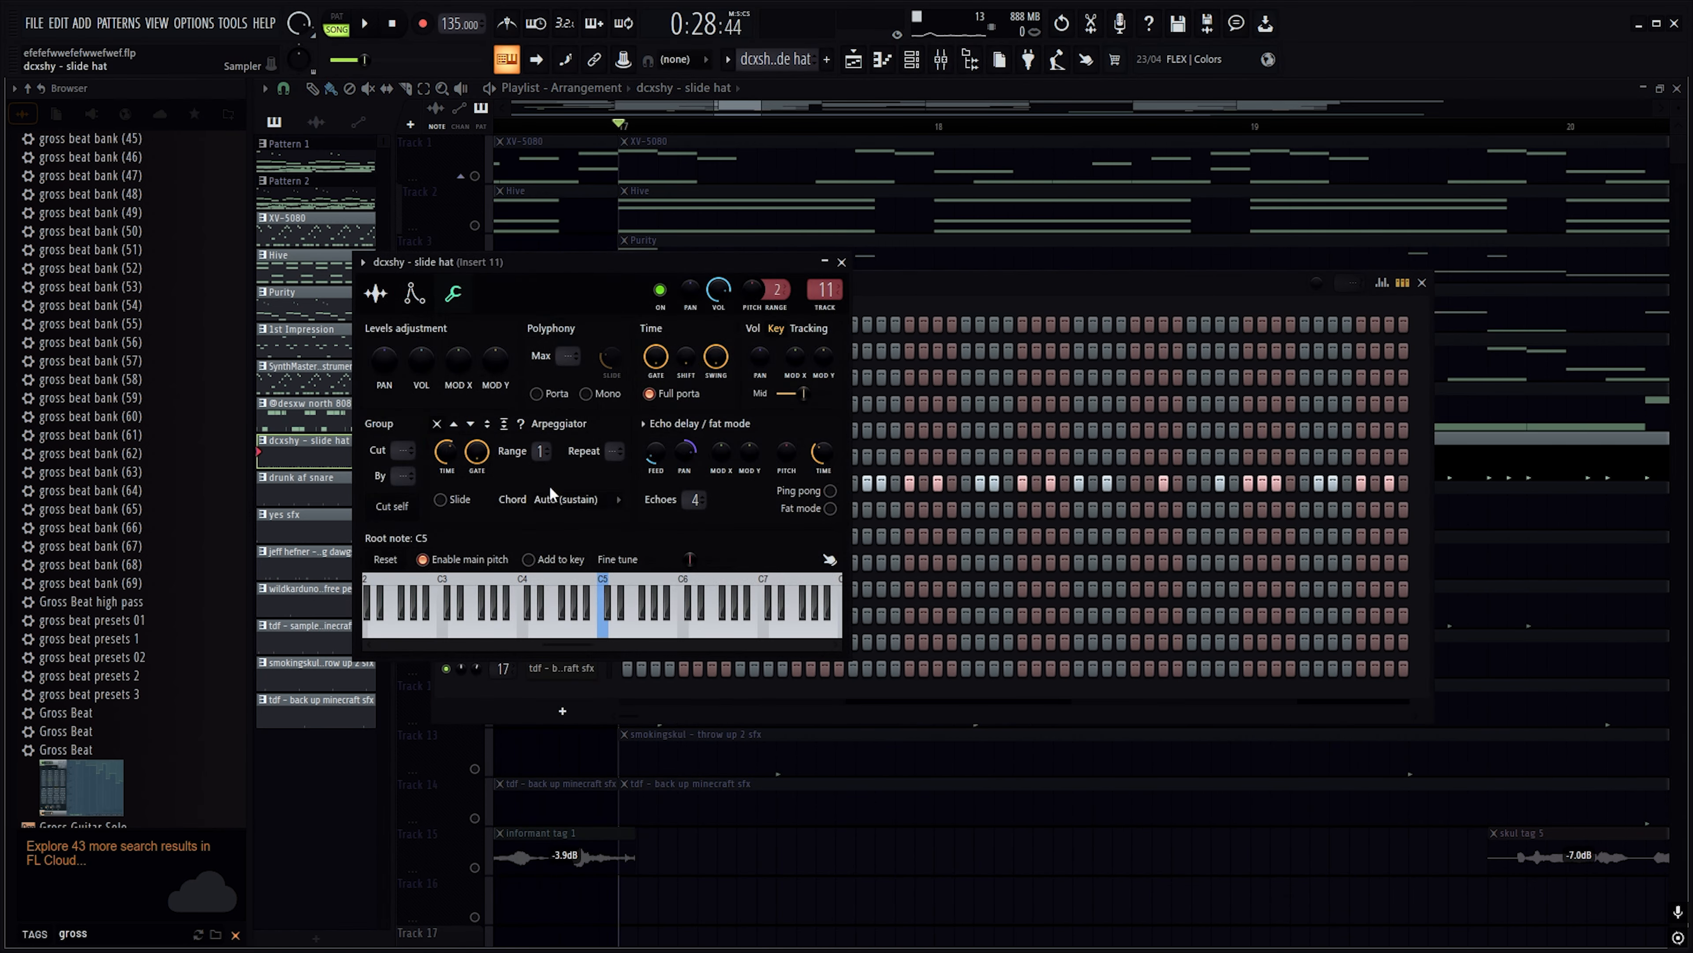
click(375, 293)
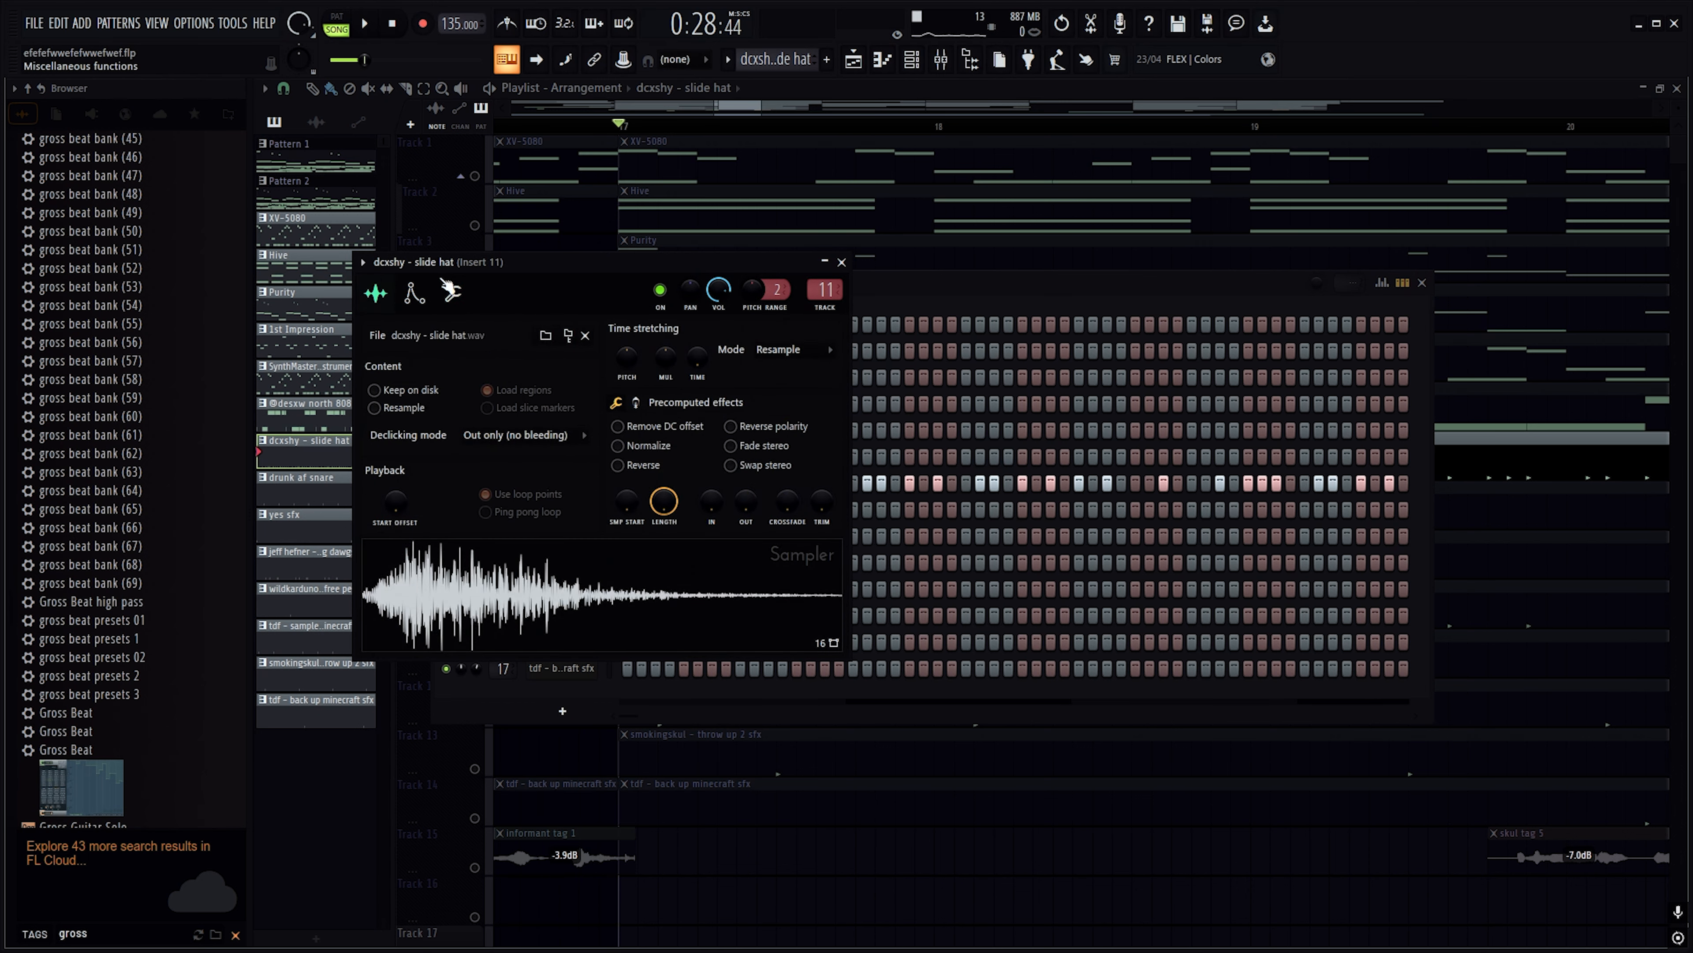
click(841, 261)
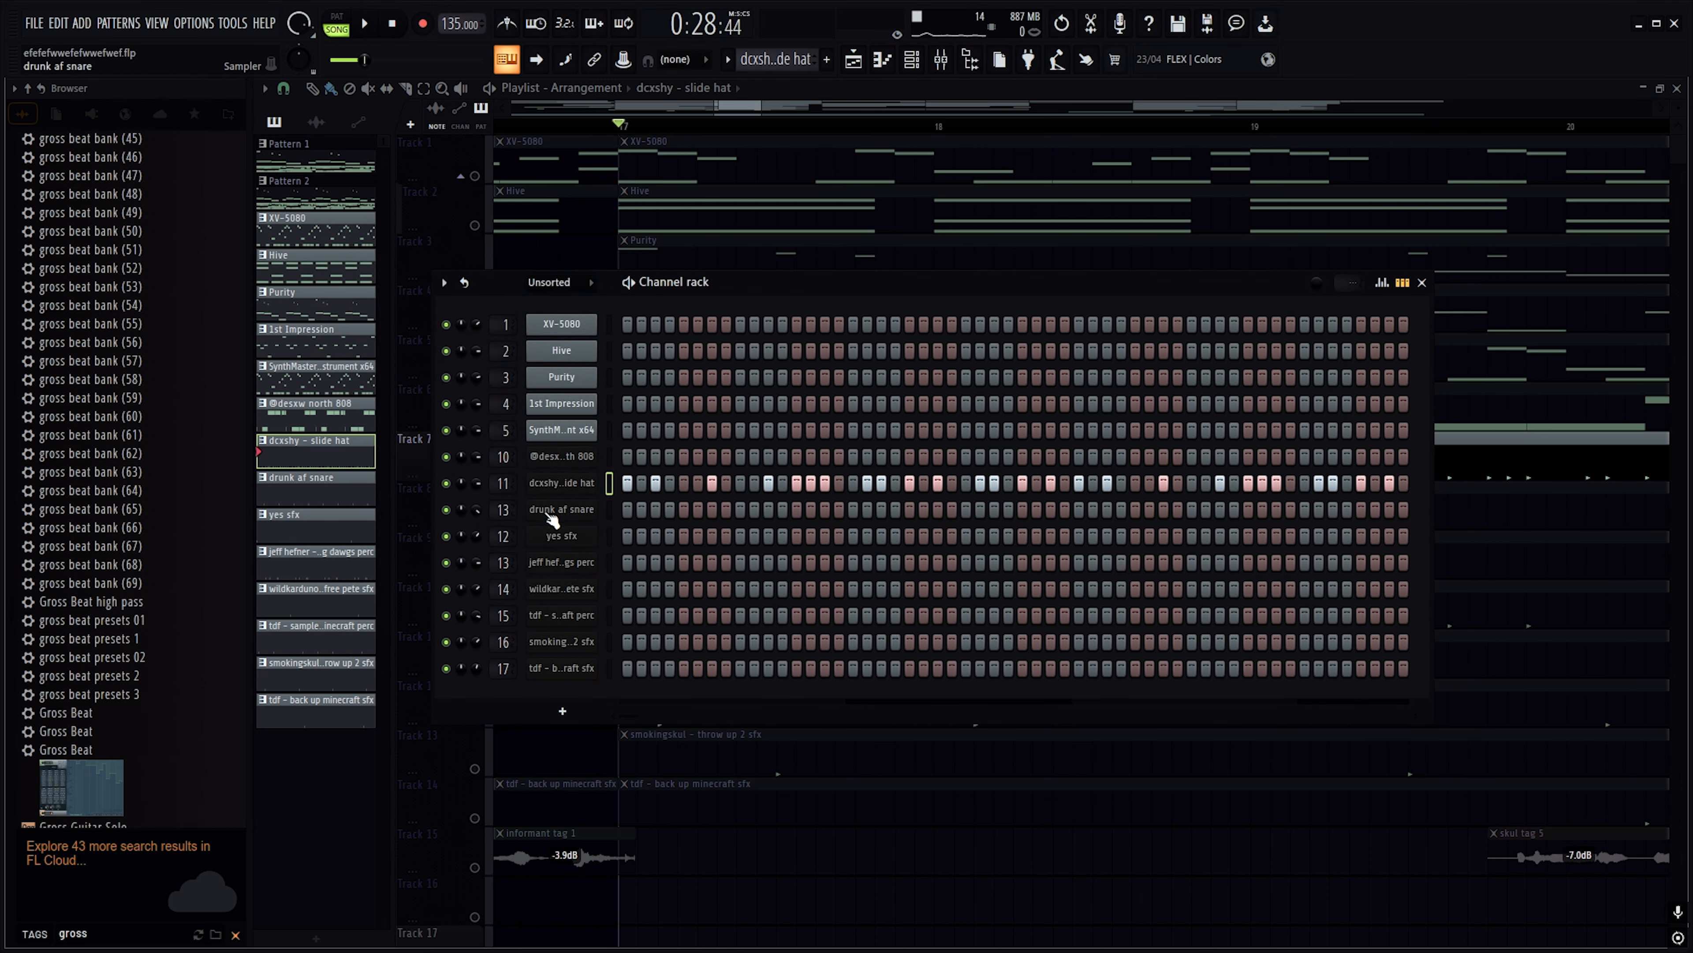
click(560, 486)
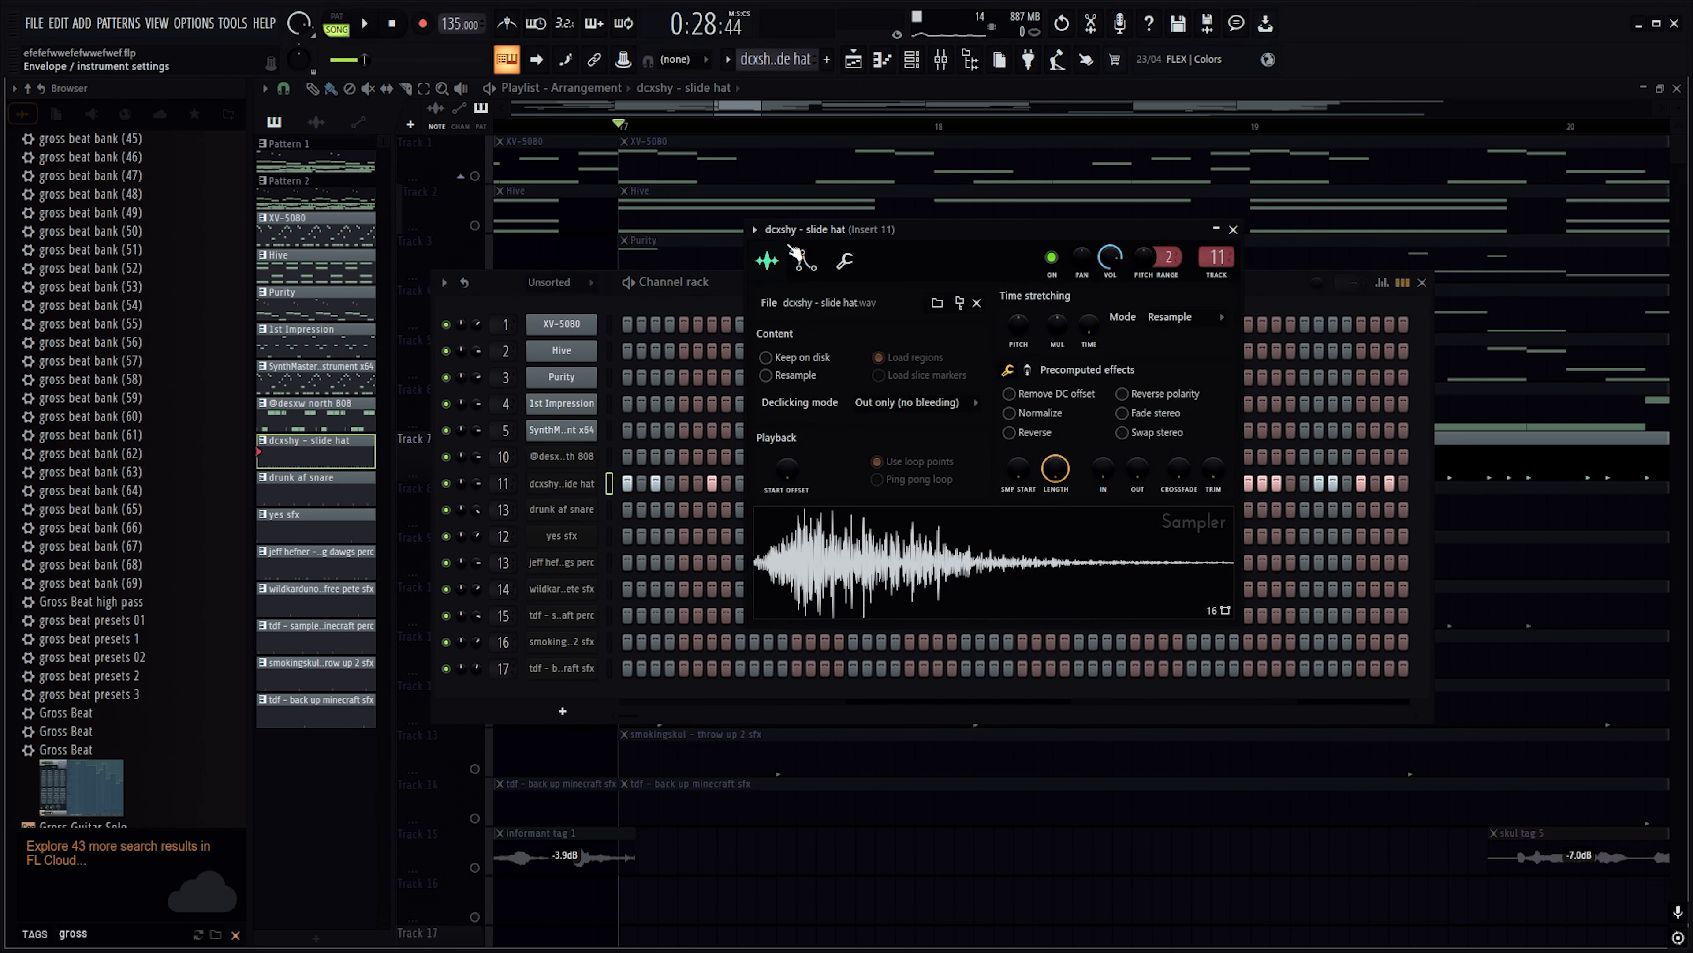
click(850, 263)
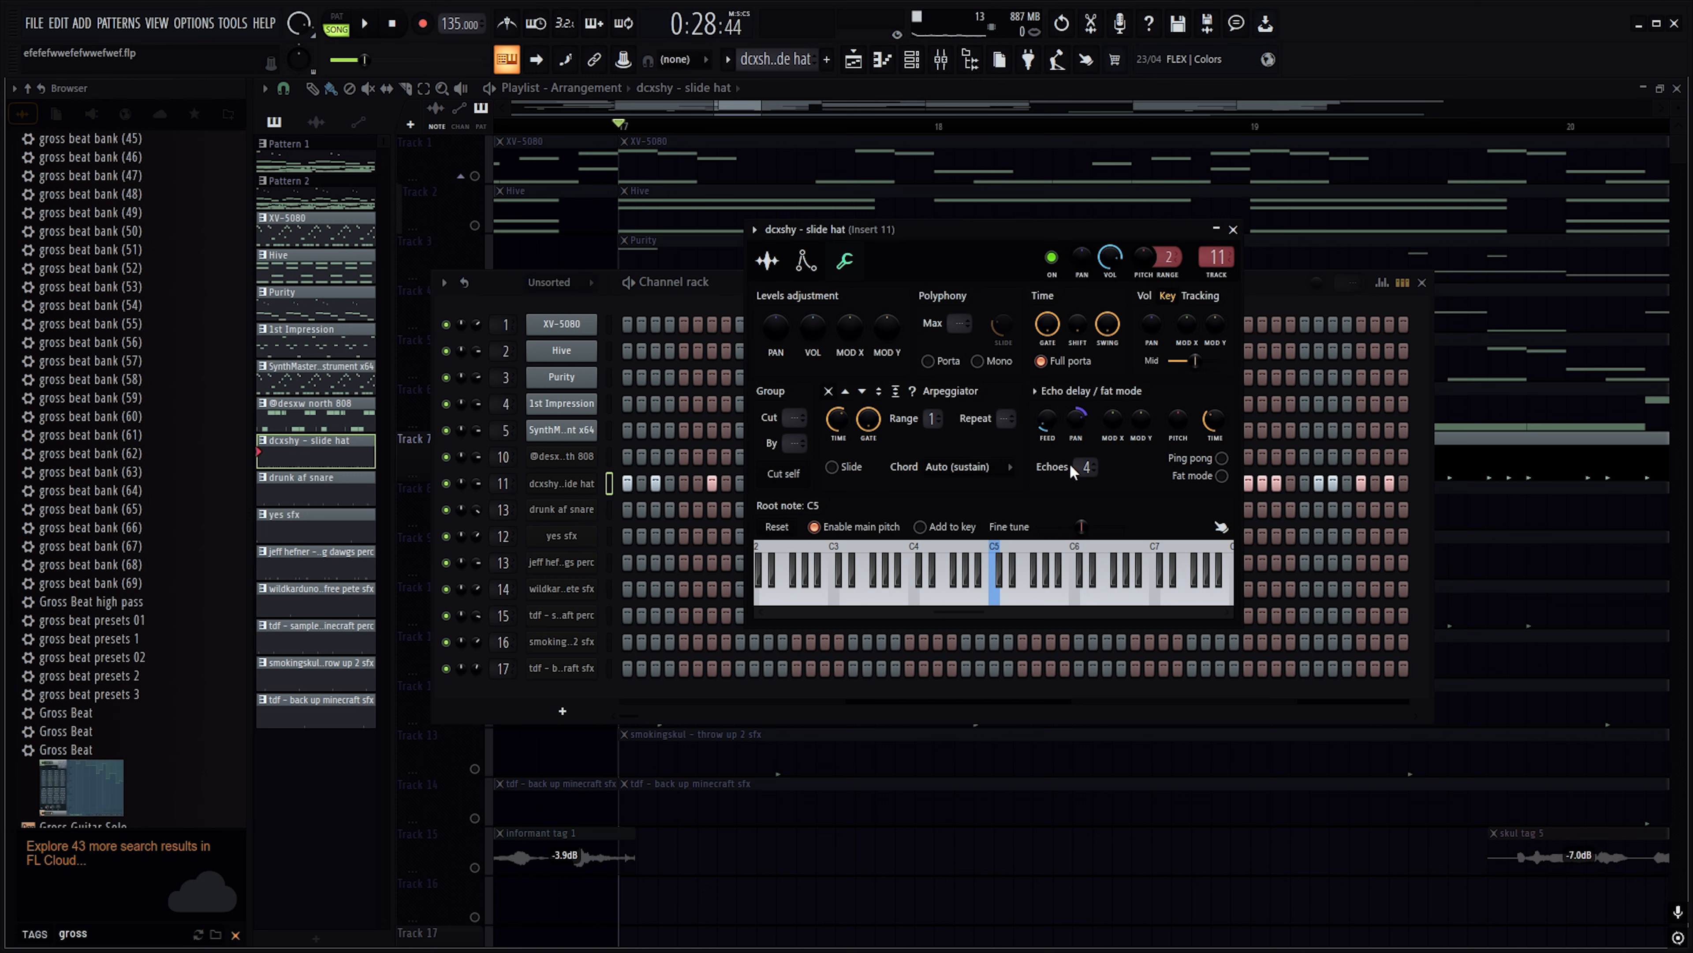
click(1234, 231)
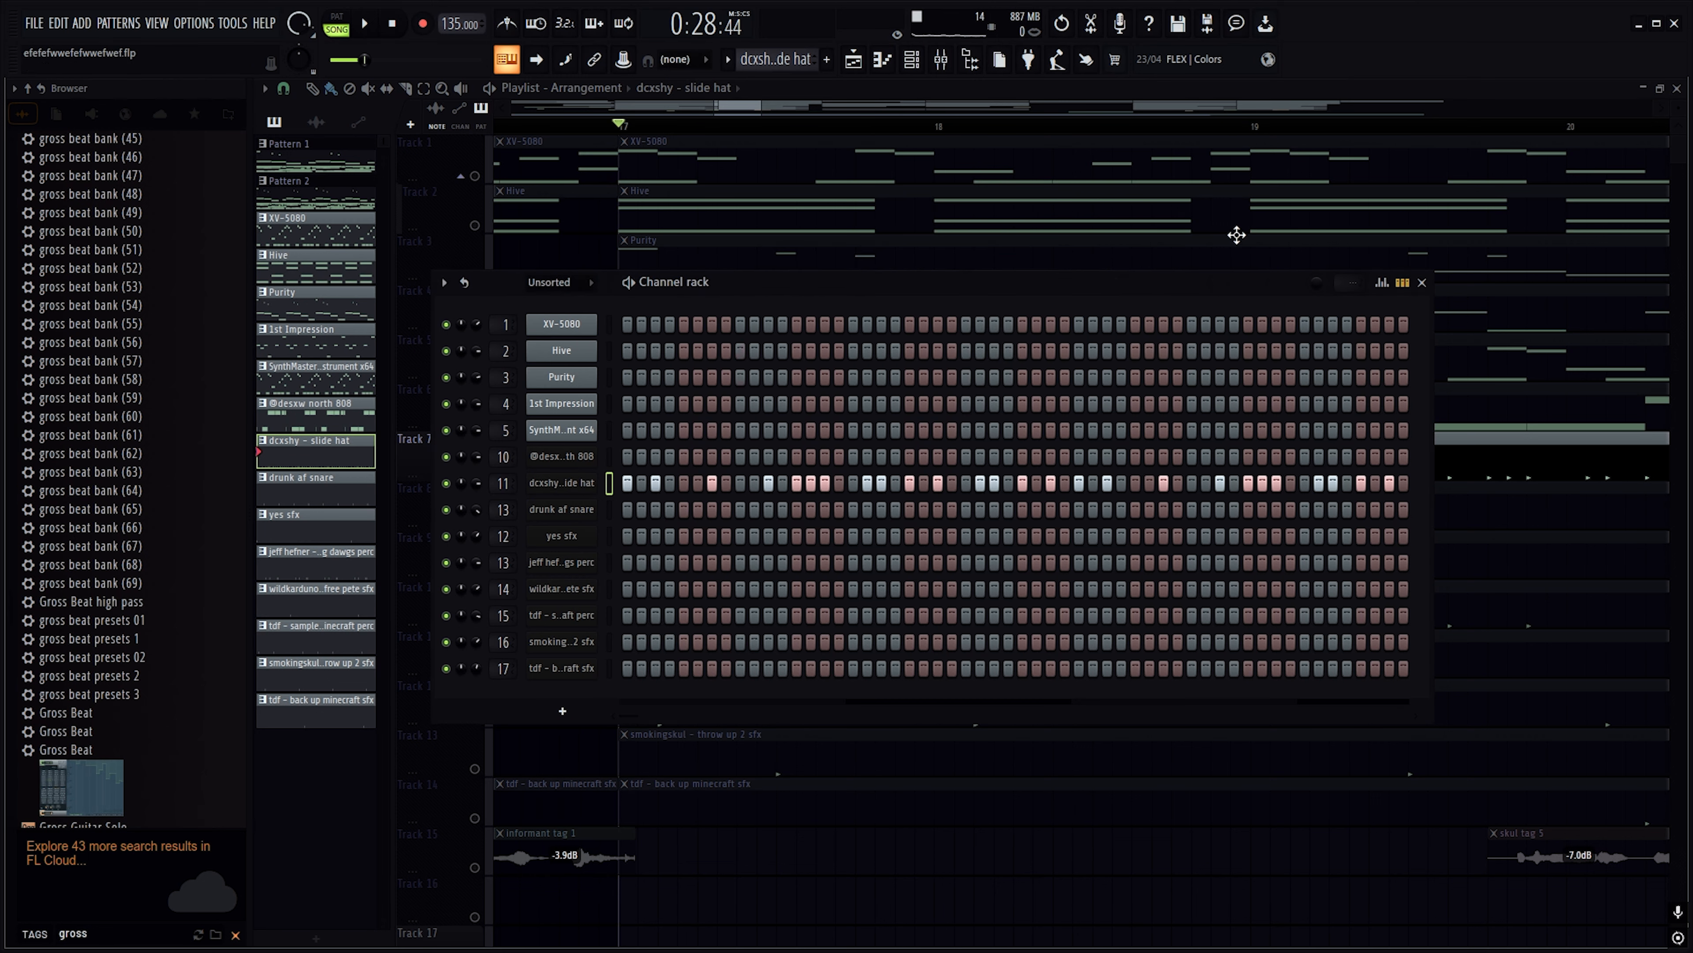
View the HalfTime effect on mixer Insert 11, close the mixer, and play the slide hat from bar 17
click(941, 59)
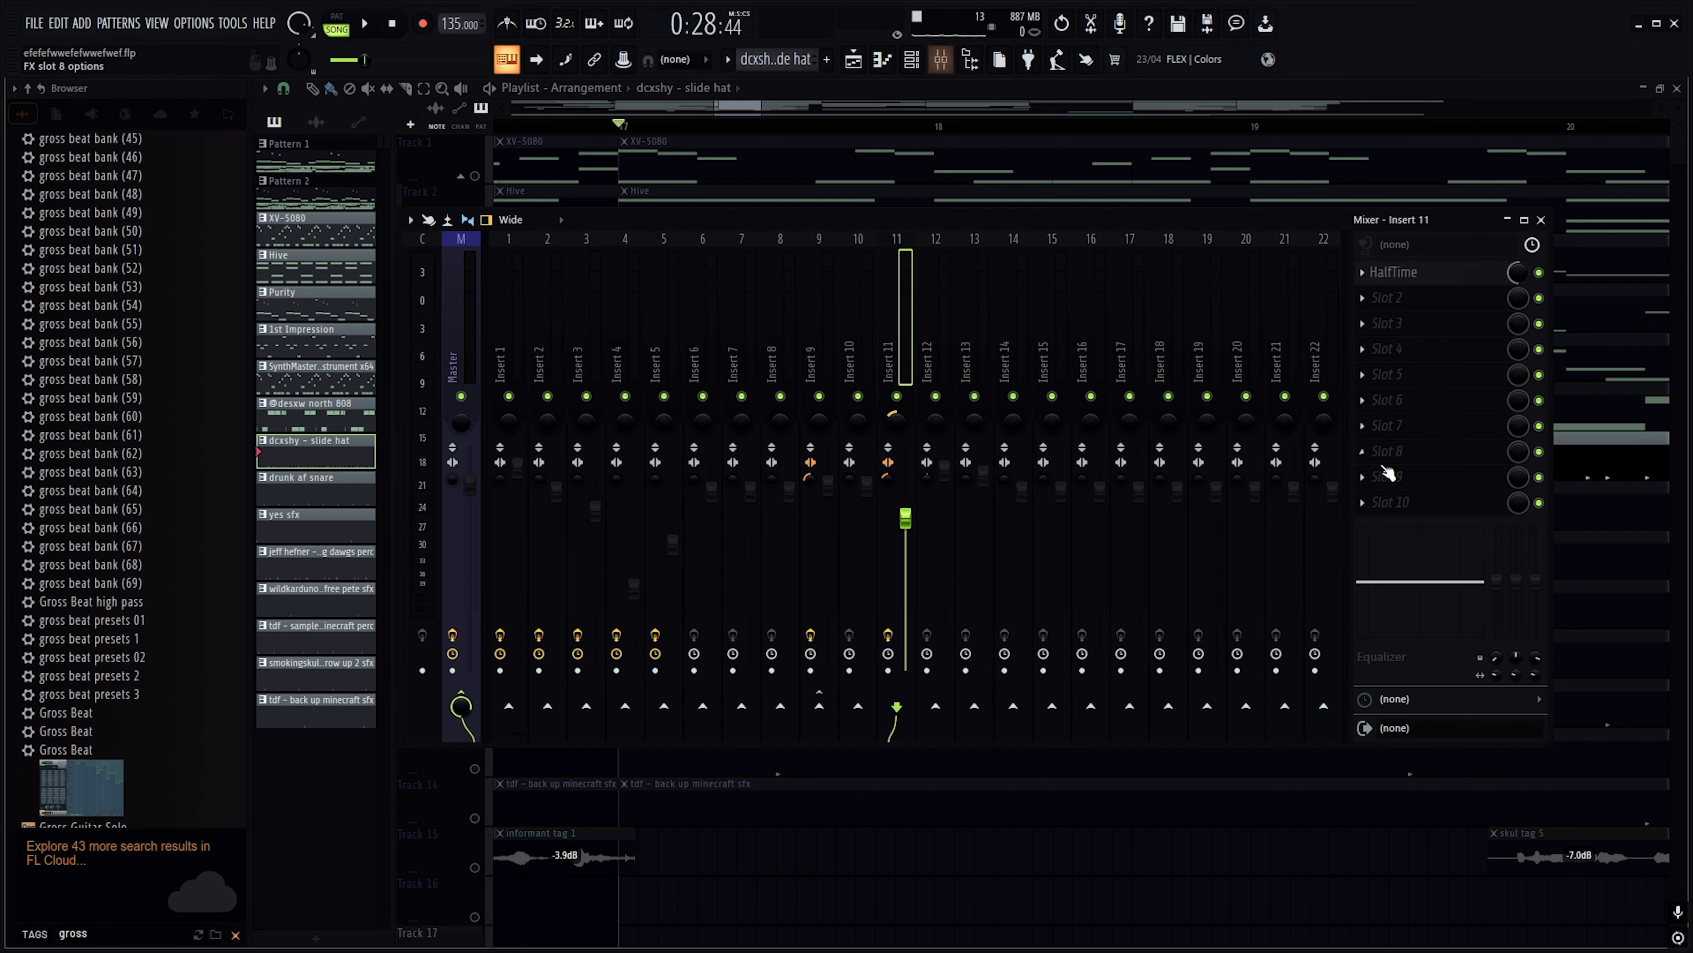
click(1456, 283)
click(697, 172)
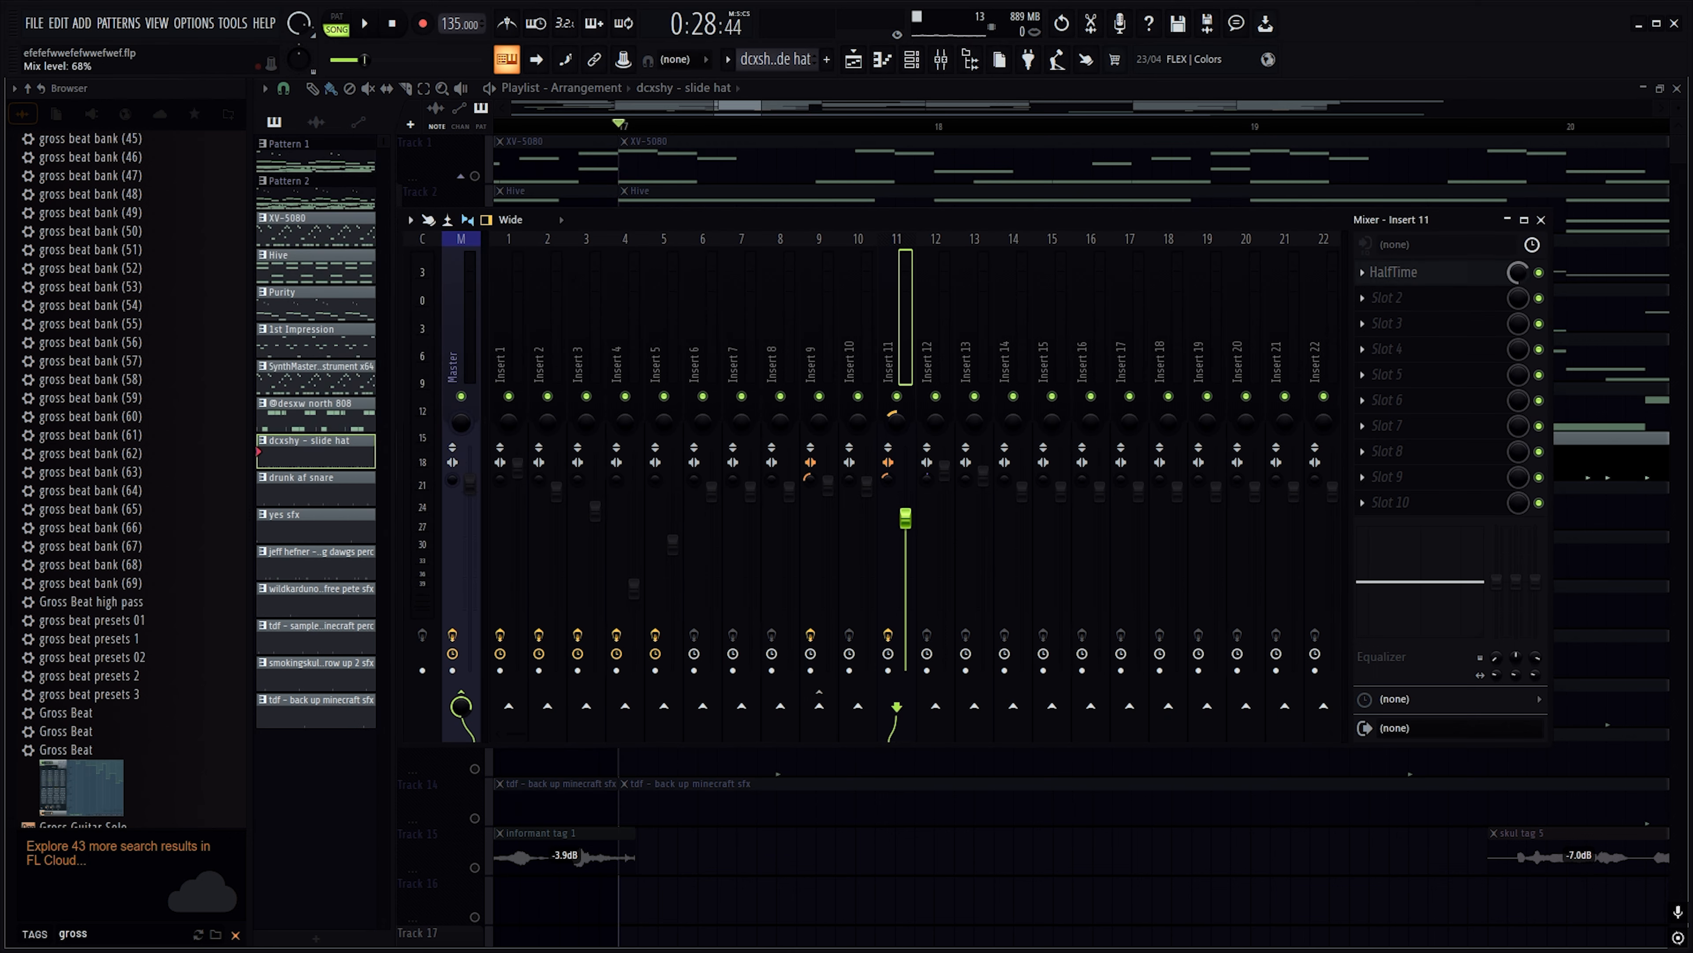
click(1541, 222)
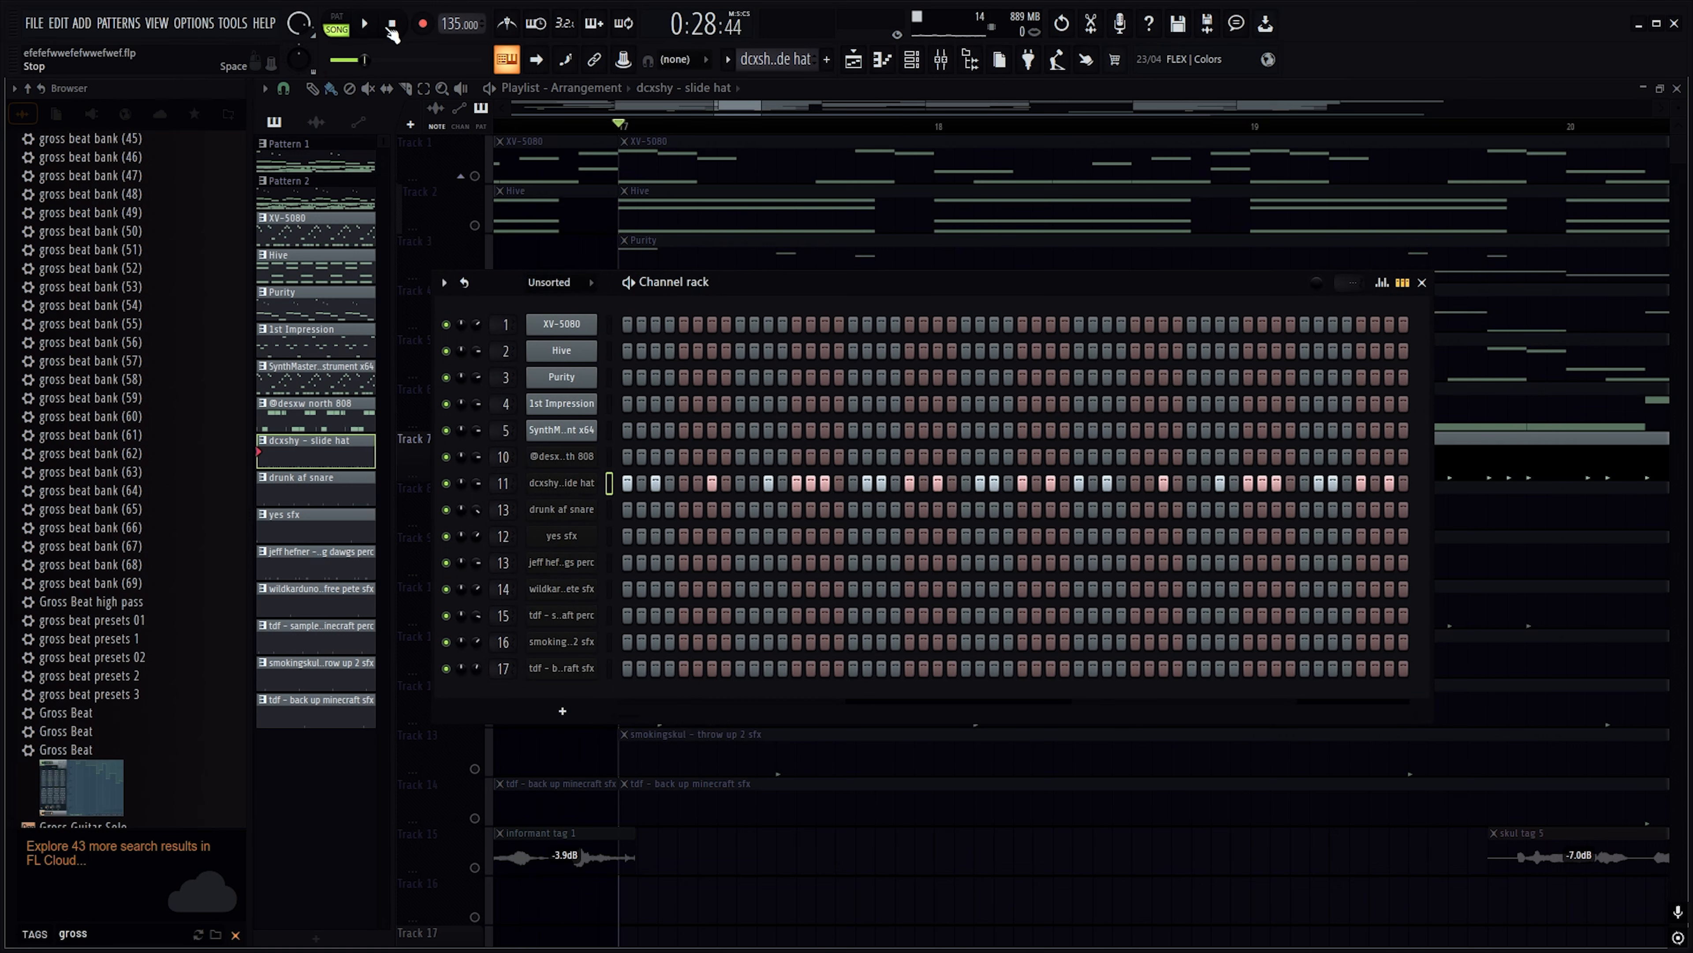
click(366, 25)
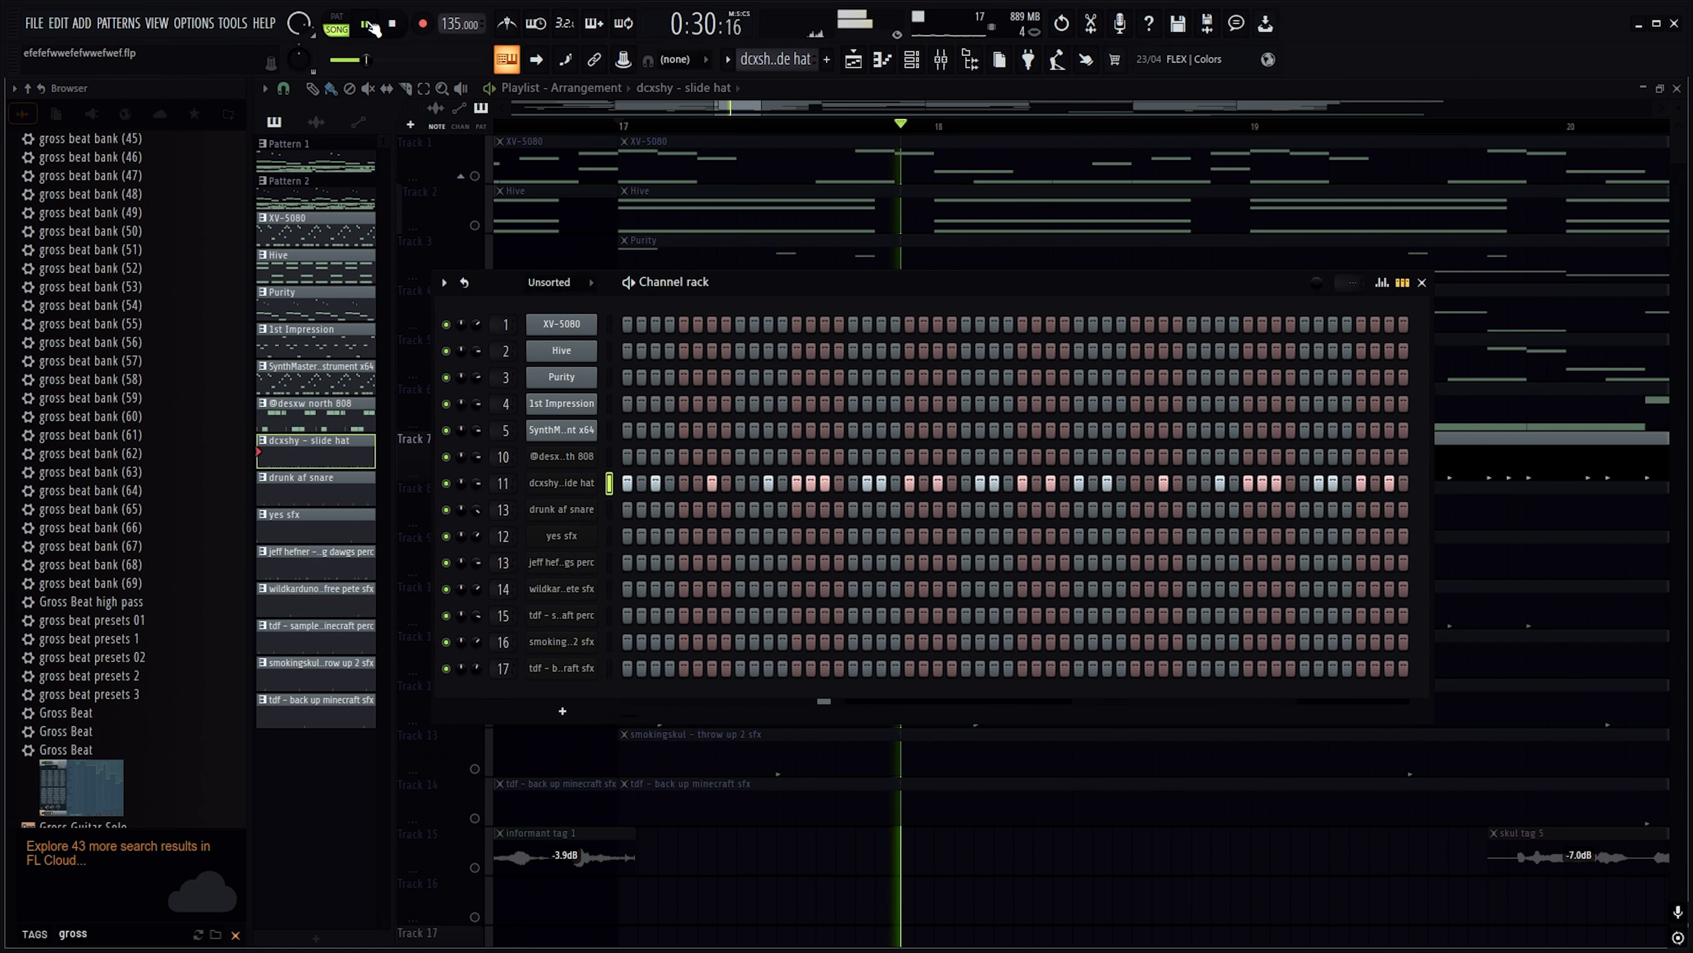
Stop the slide hat playback and close the channel rack, then isolate Track 8 and play the drunk af snare from bar 17
click(368, 24)
click(1422, 282)
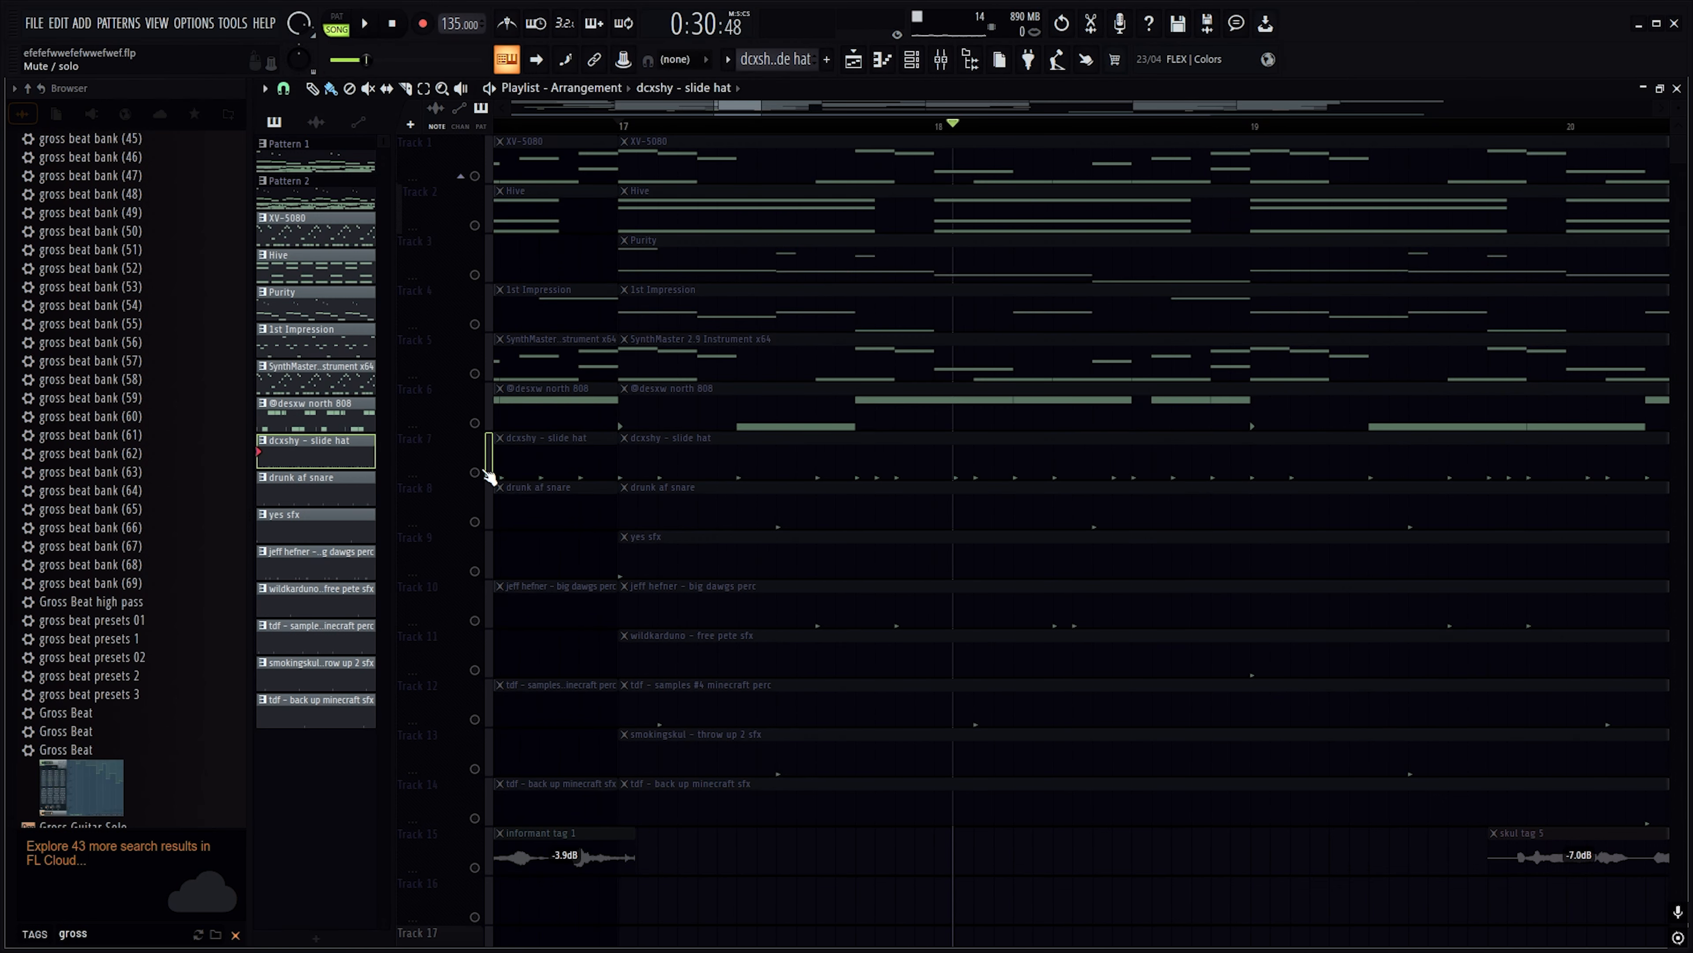
click(474, 522)
click(624, 126)
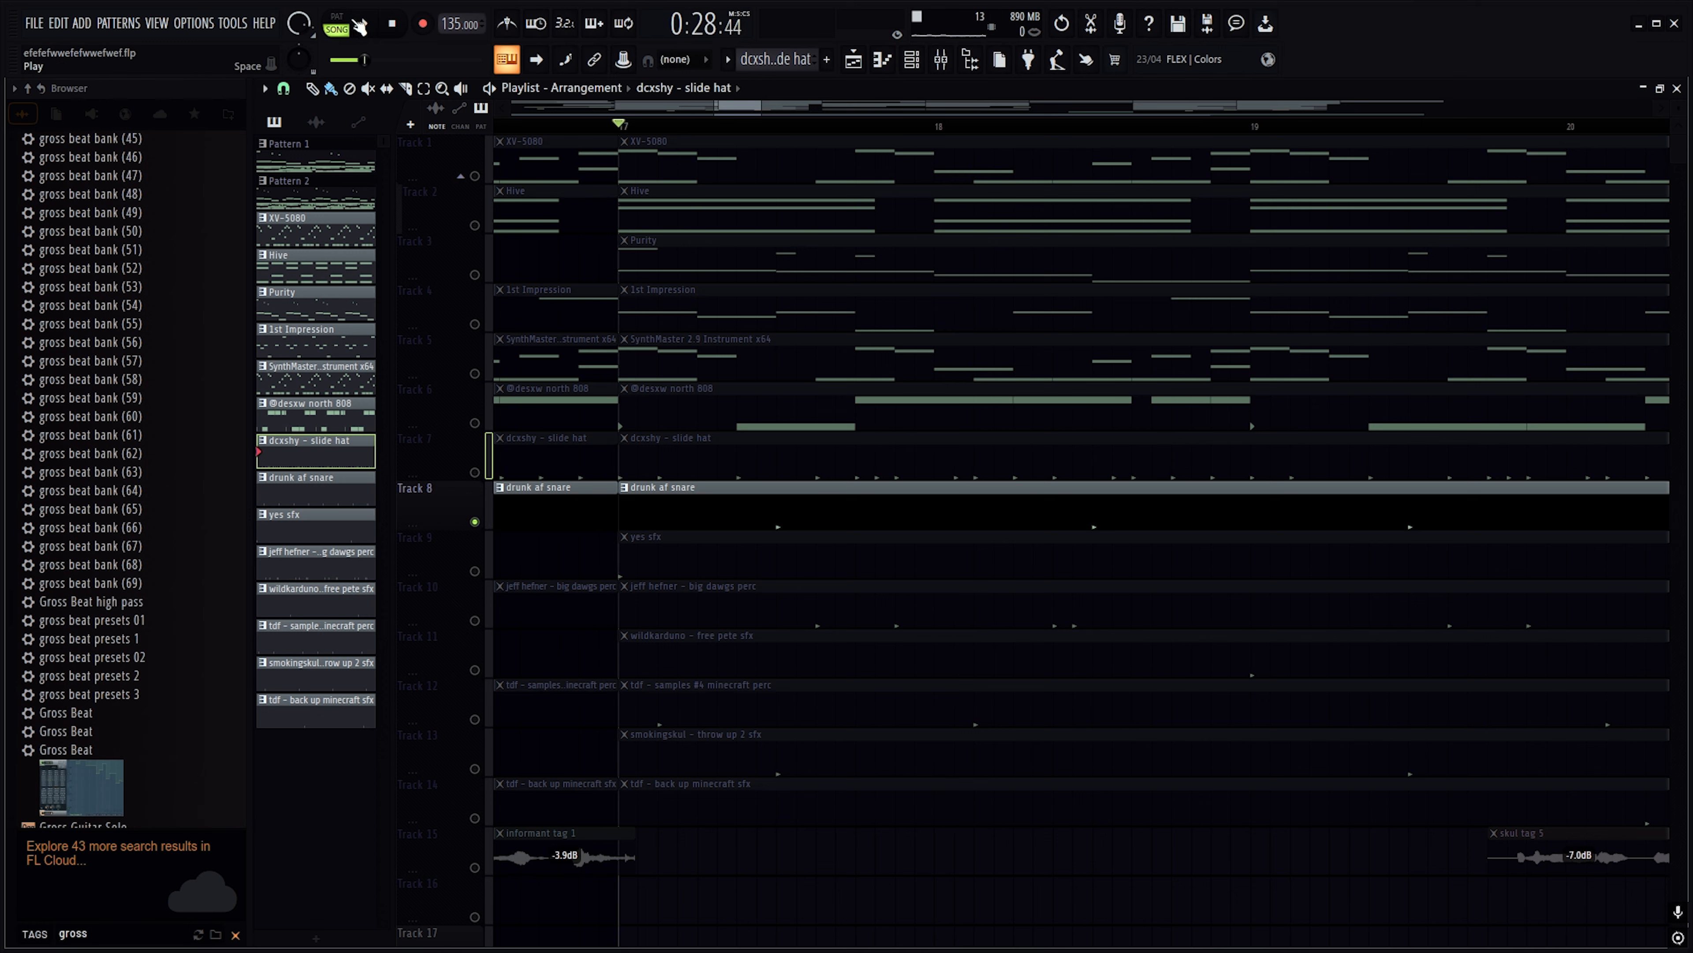
click(360, 25)
click(360, 25)
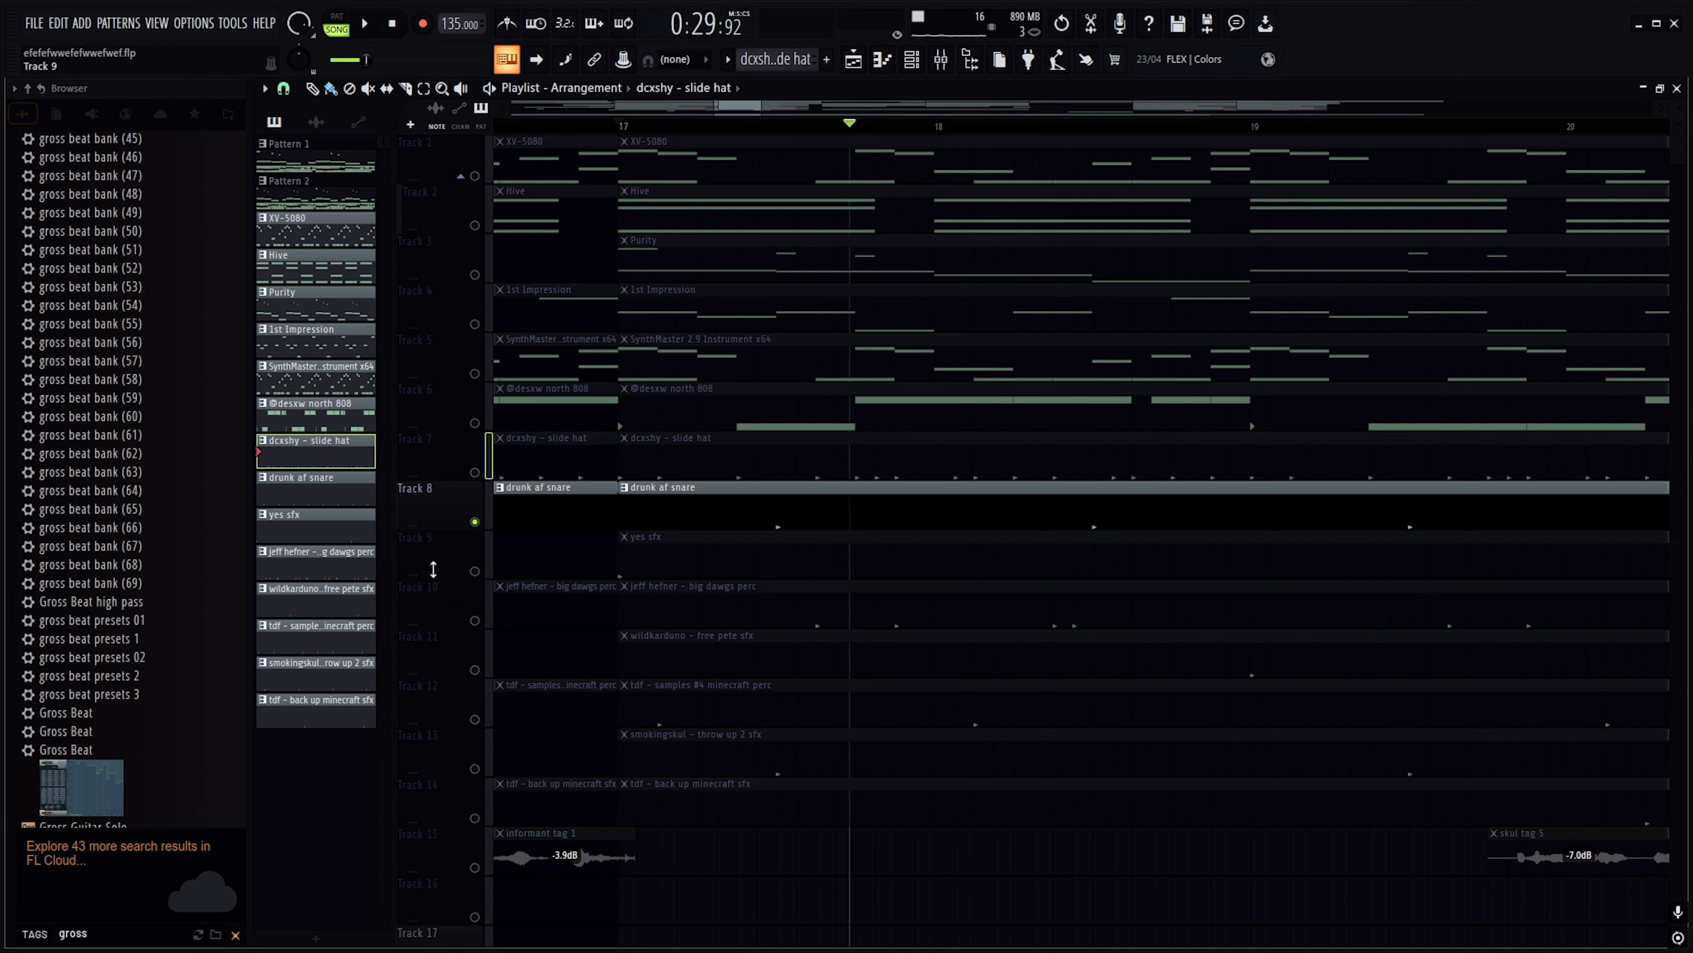
Enable Track 9 with the yes sfx alongside the snare and return the playhead to bar 17
click(475, 571)
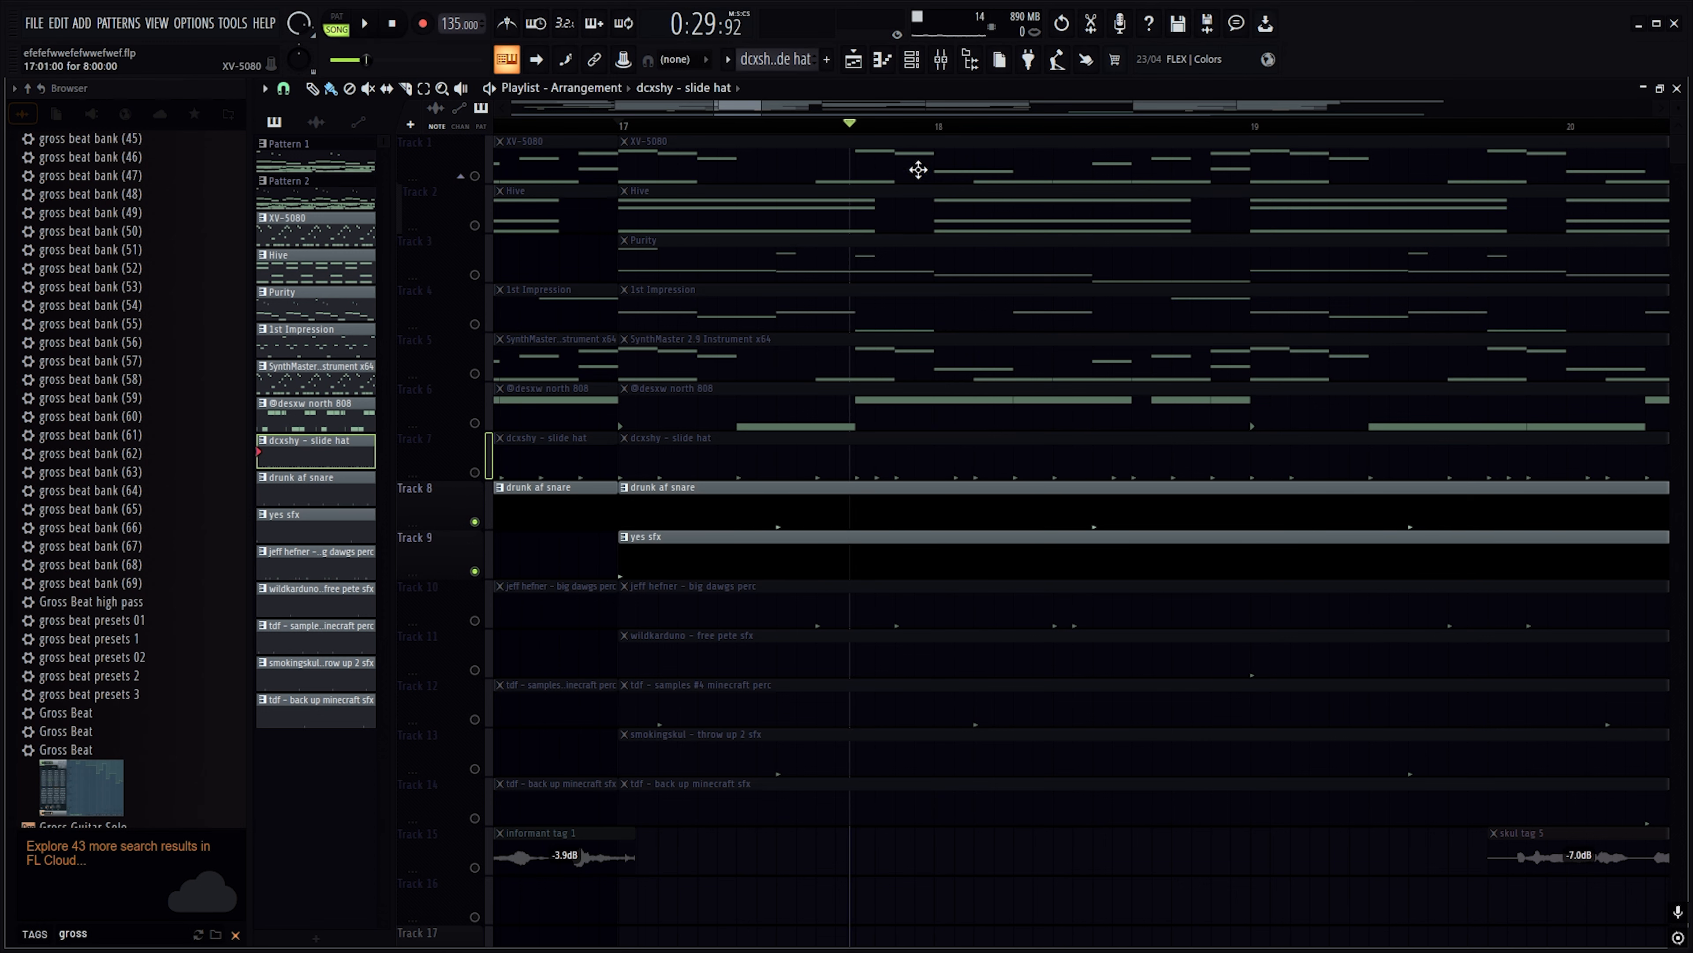
drag(848, 125, 620, 125)
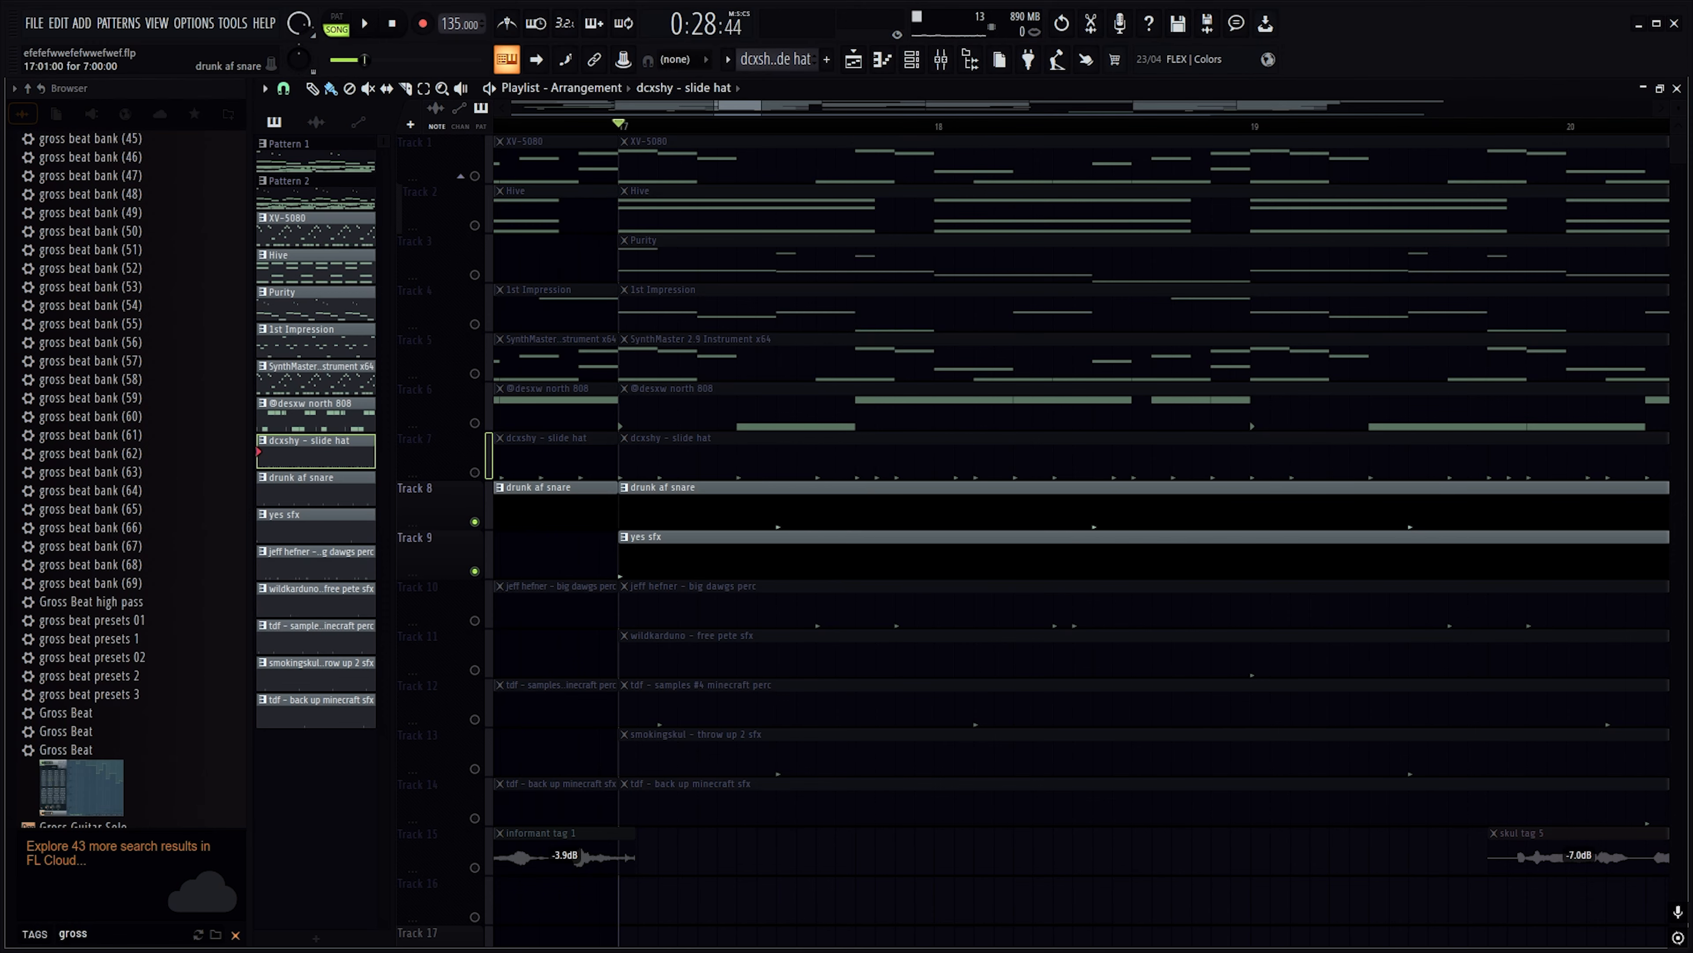
Switch to Spotify, pause the song Death of Me, and return to the FL Studio playlist
key(alt+Tab)
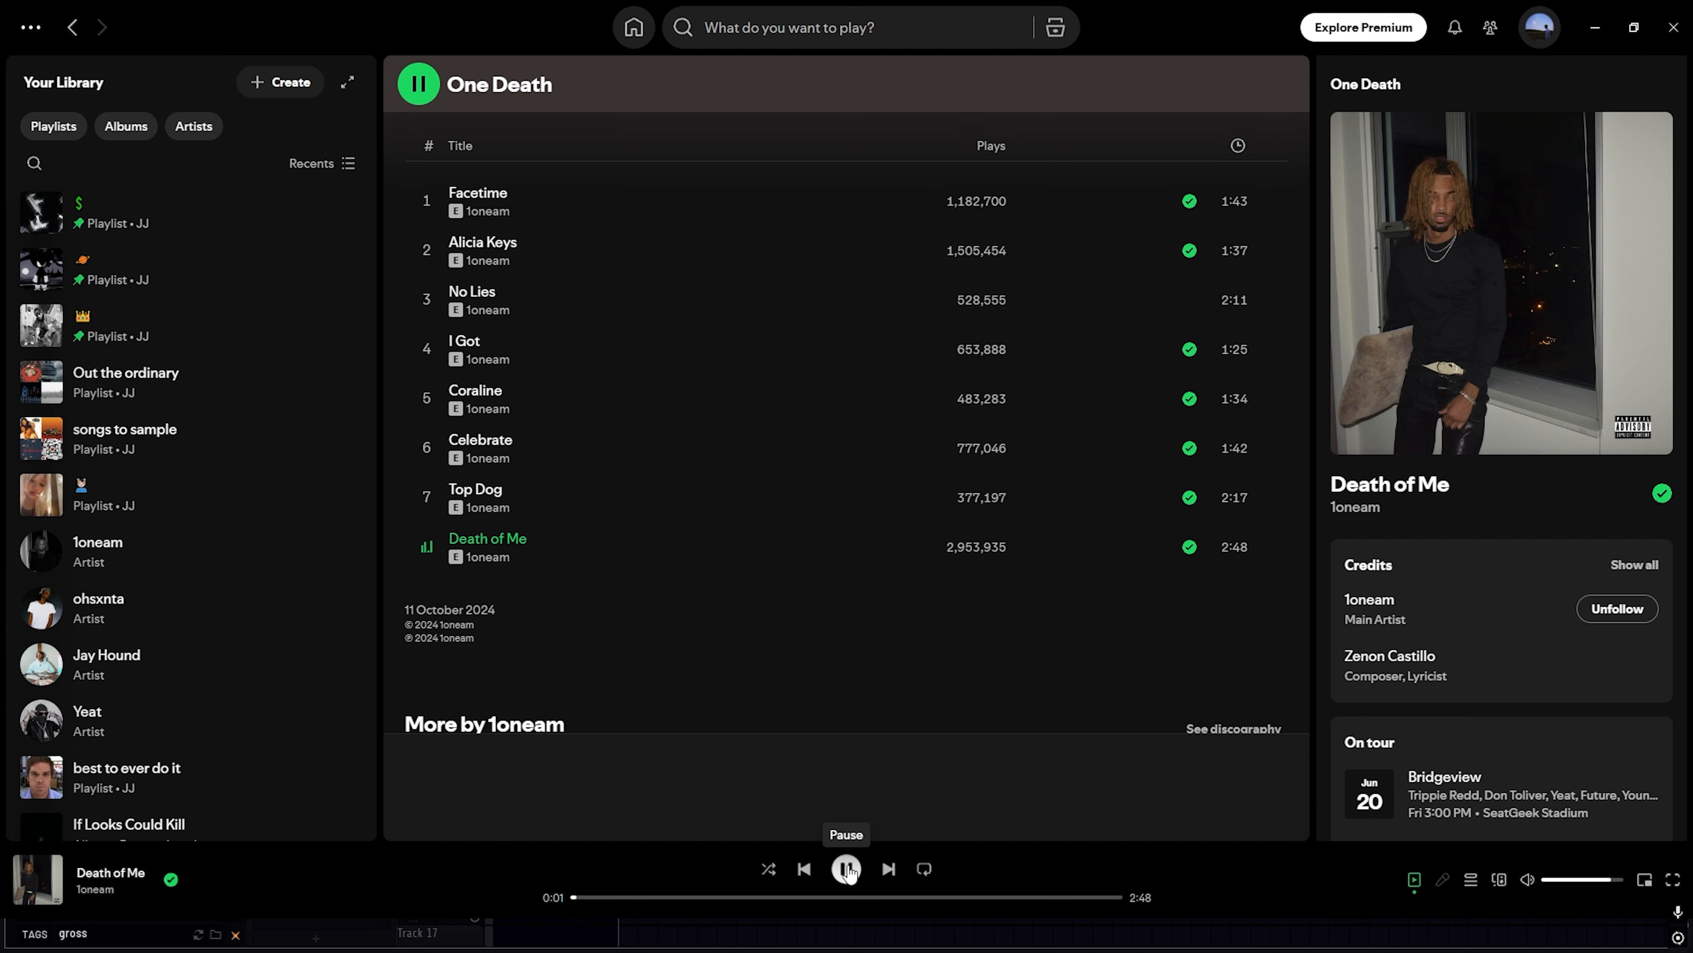
click(846, 868)
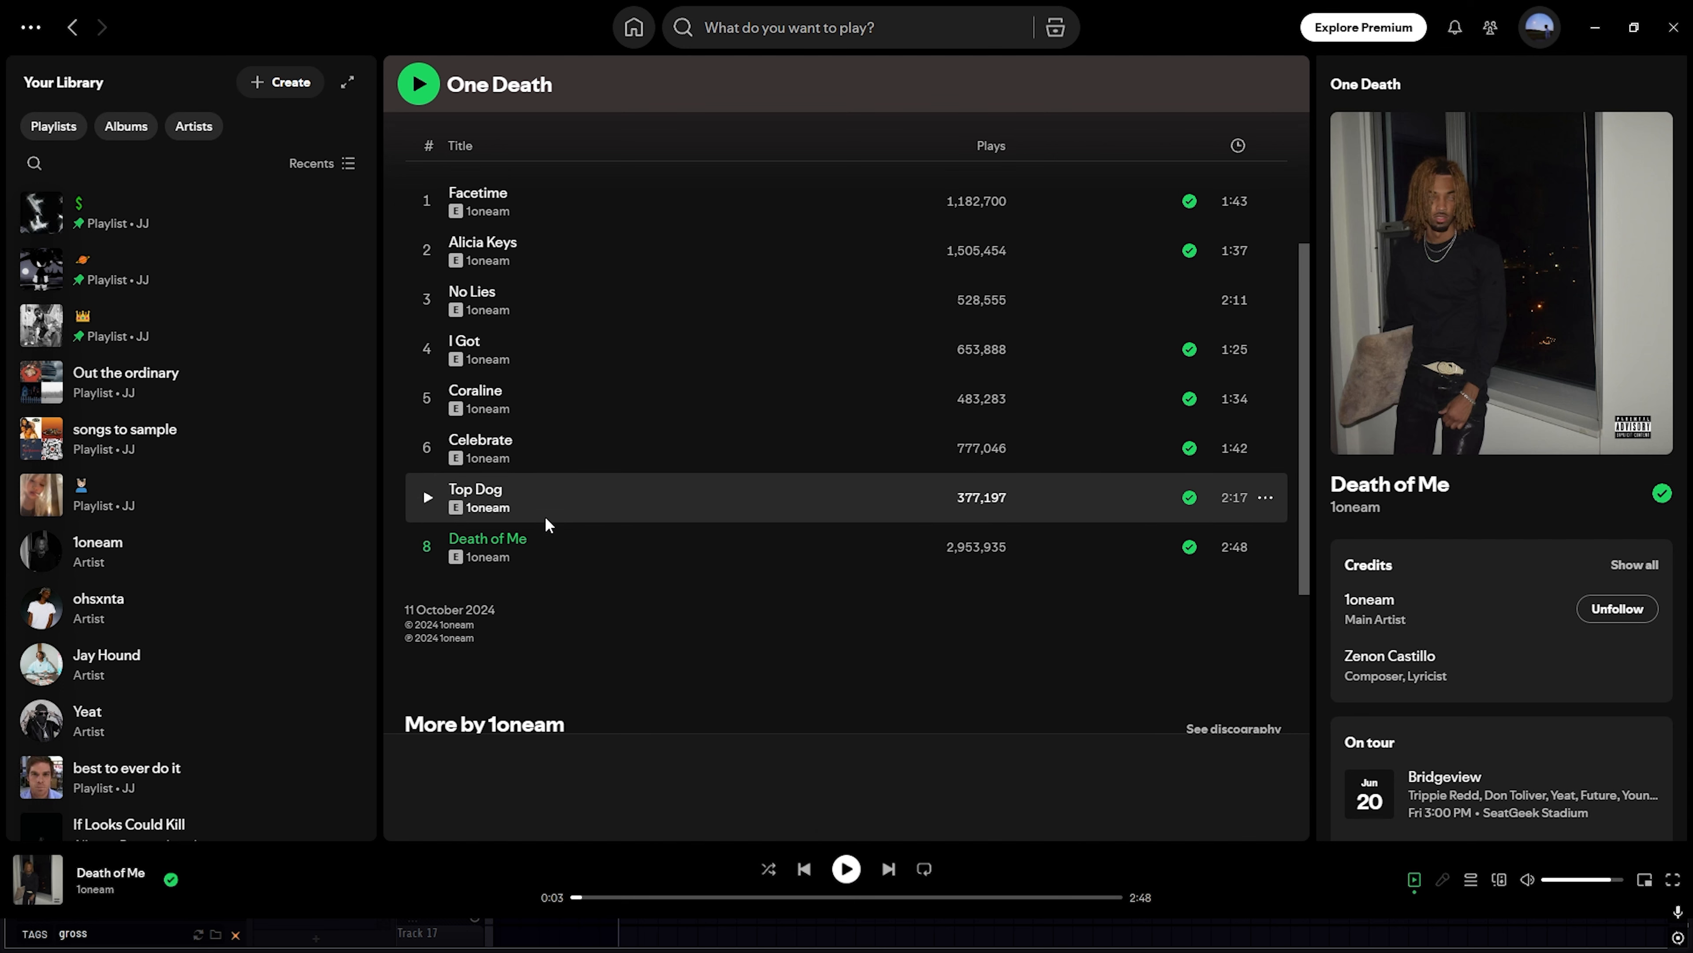
click(1594, 27)
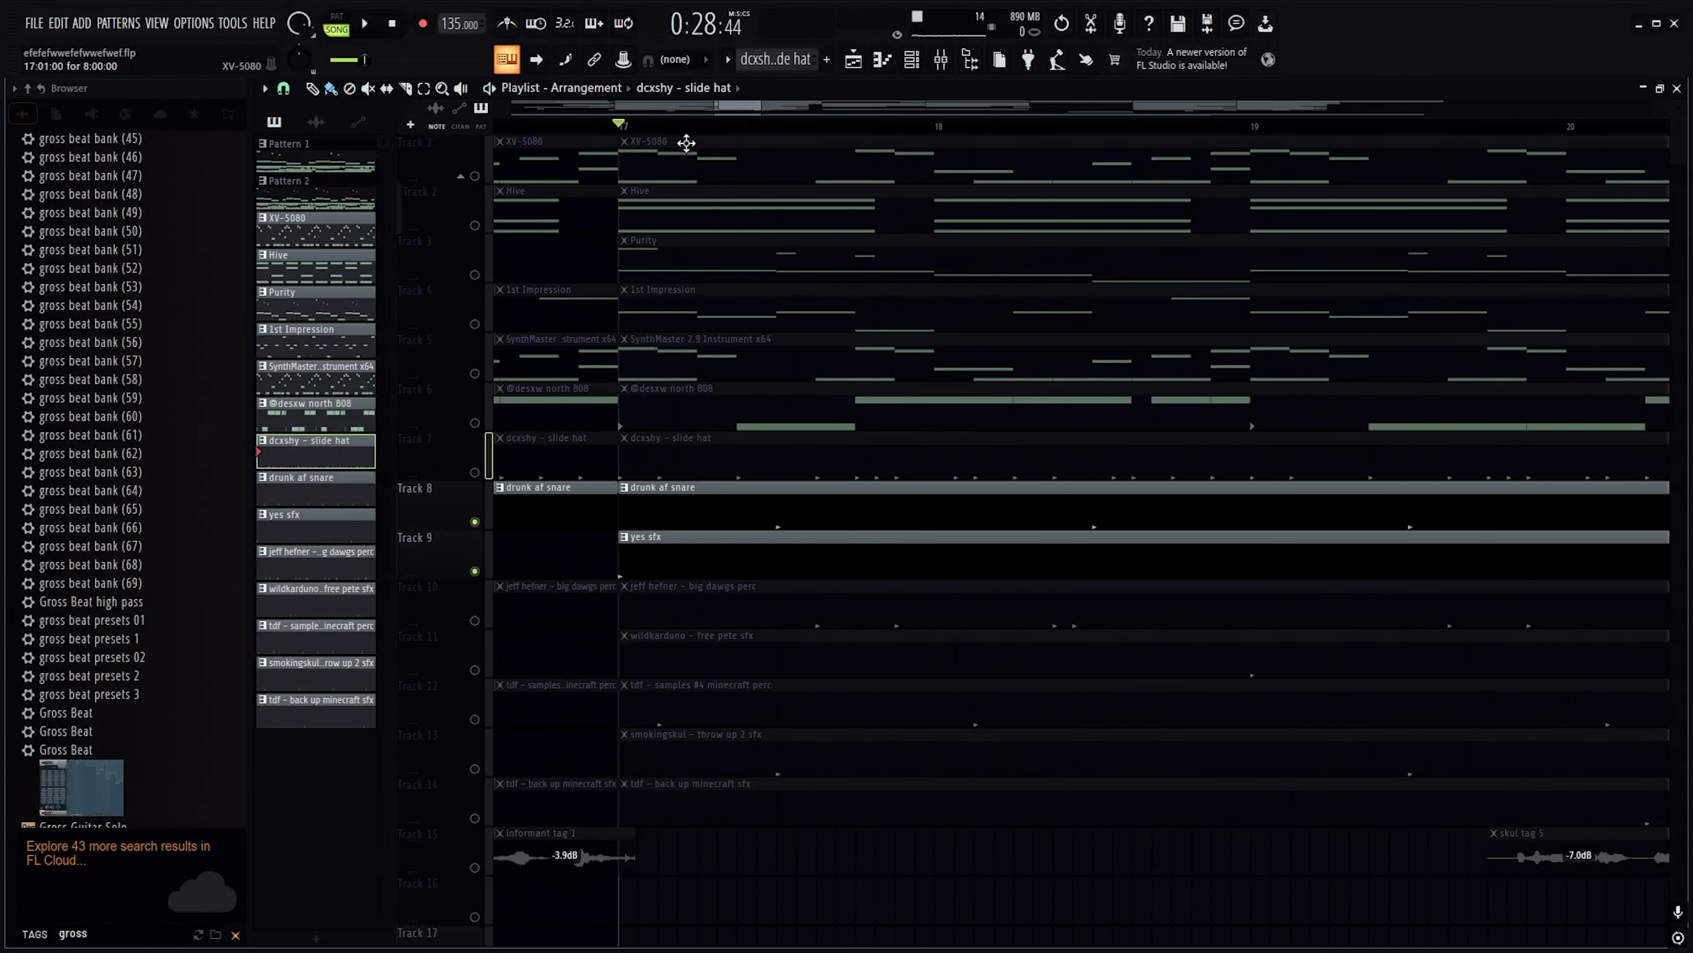
Play the snare and yes sfx tracks from bar 17 and select Insert 12 in the mixer
scroll(657, 138, up, 3)
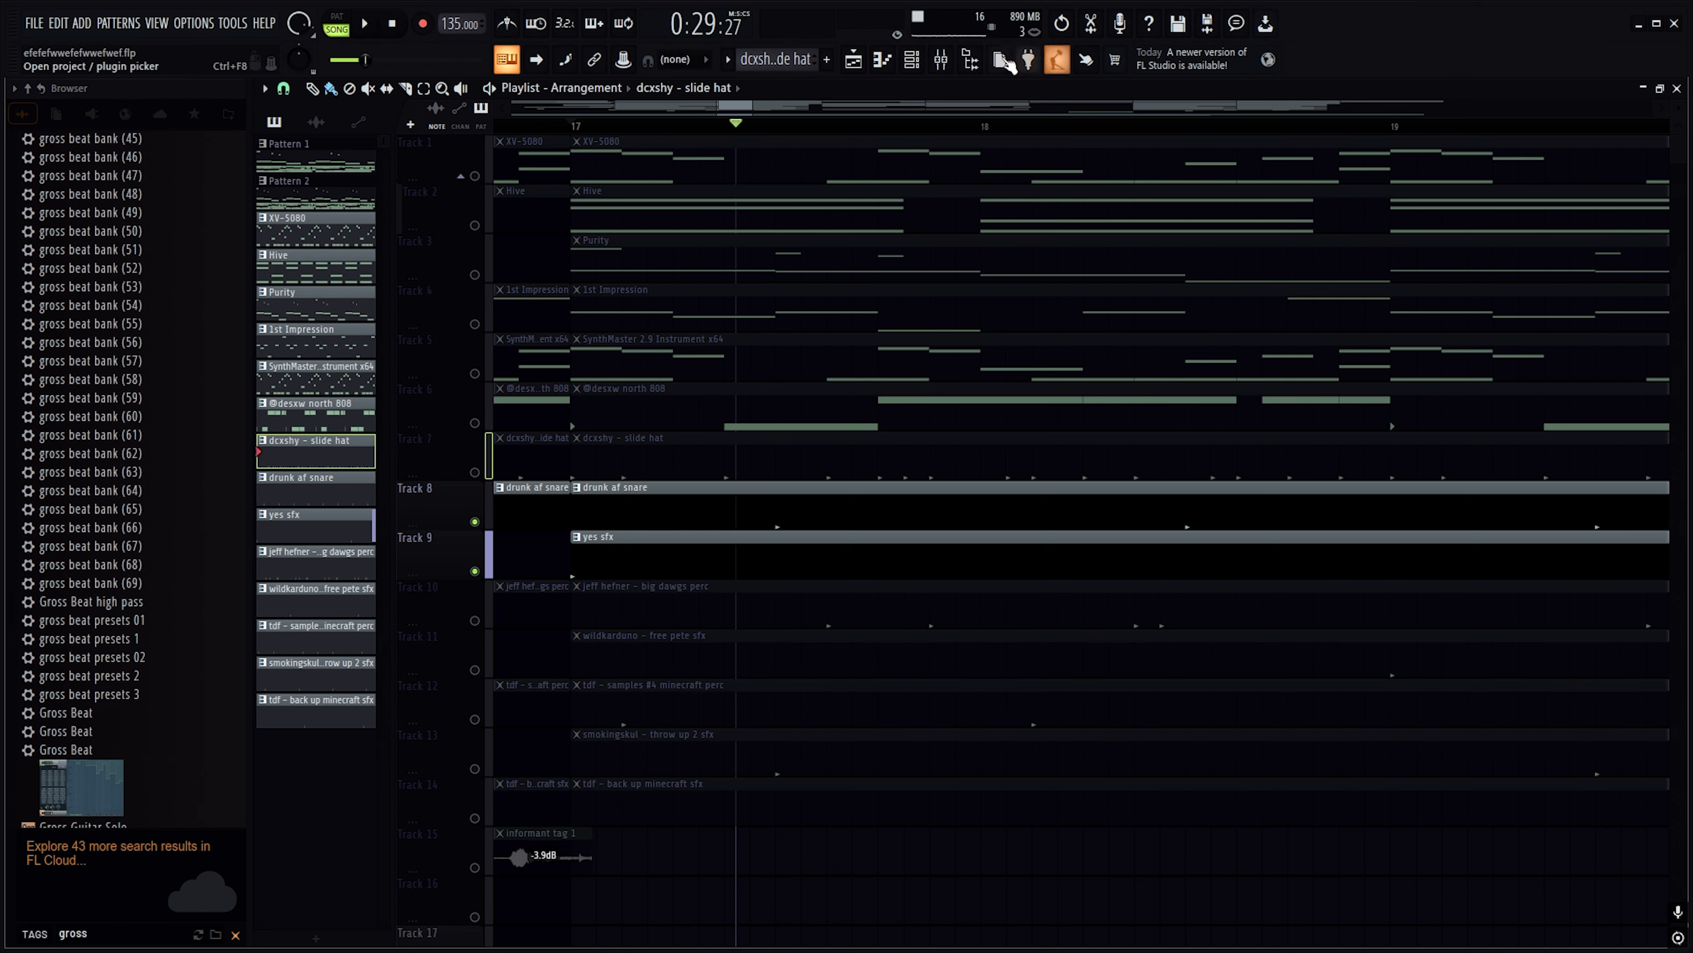
click(953, 65)
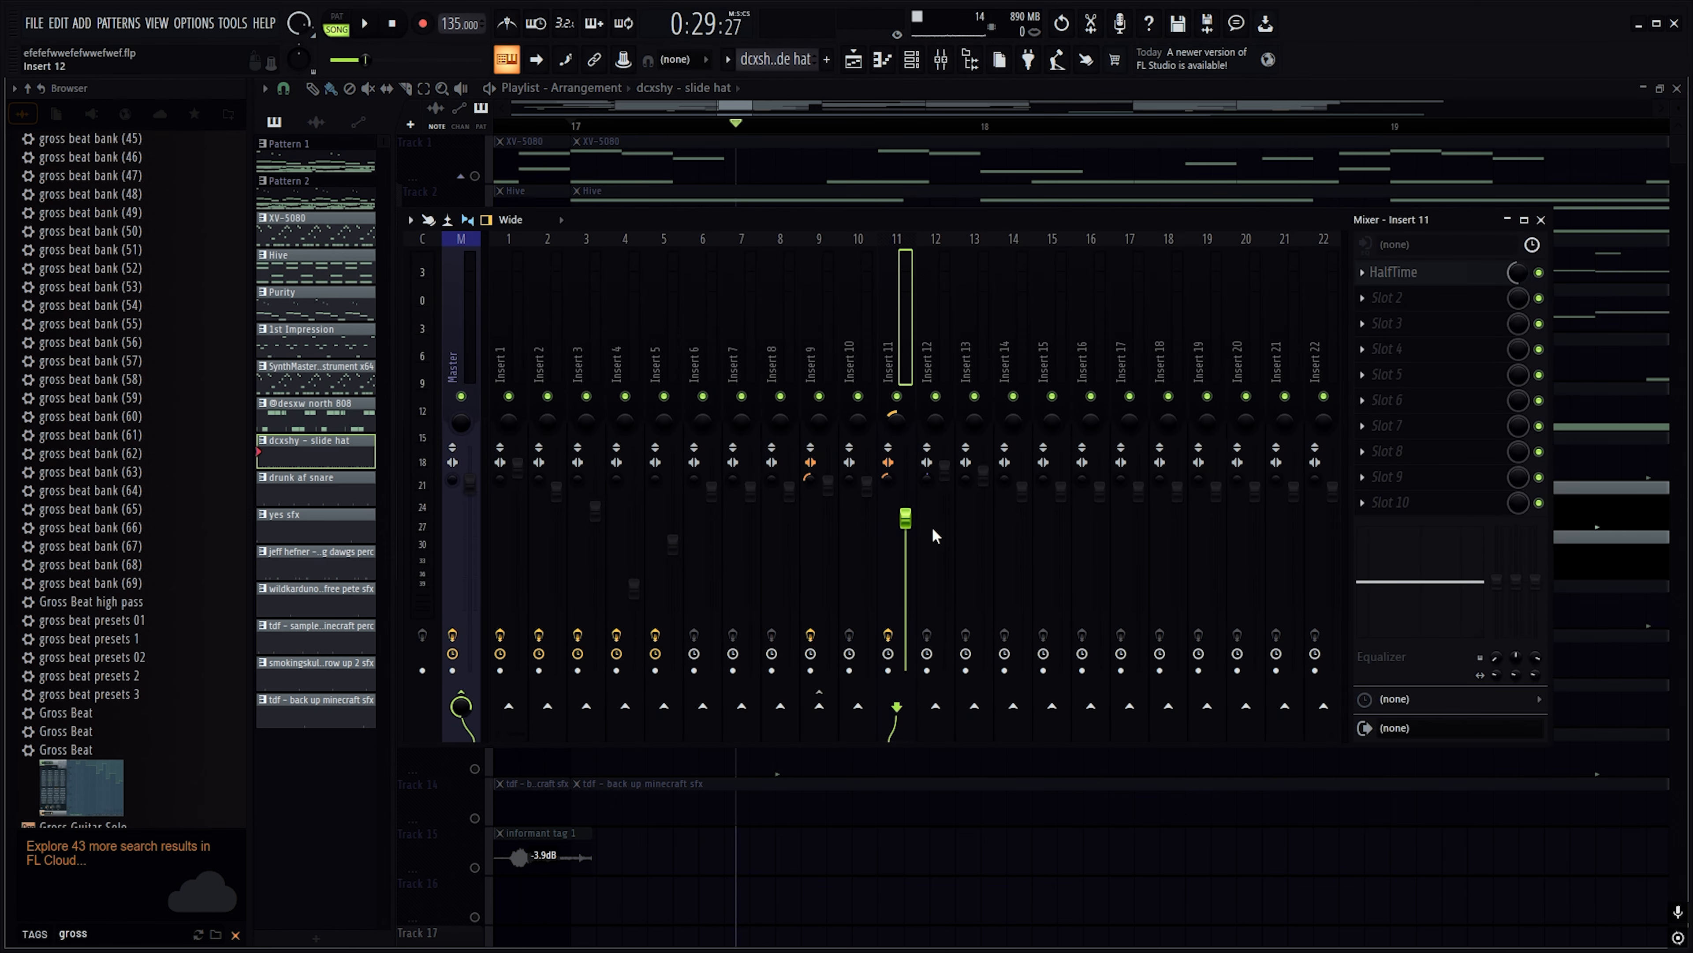
click(1541, 220)
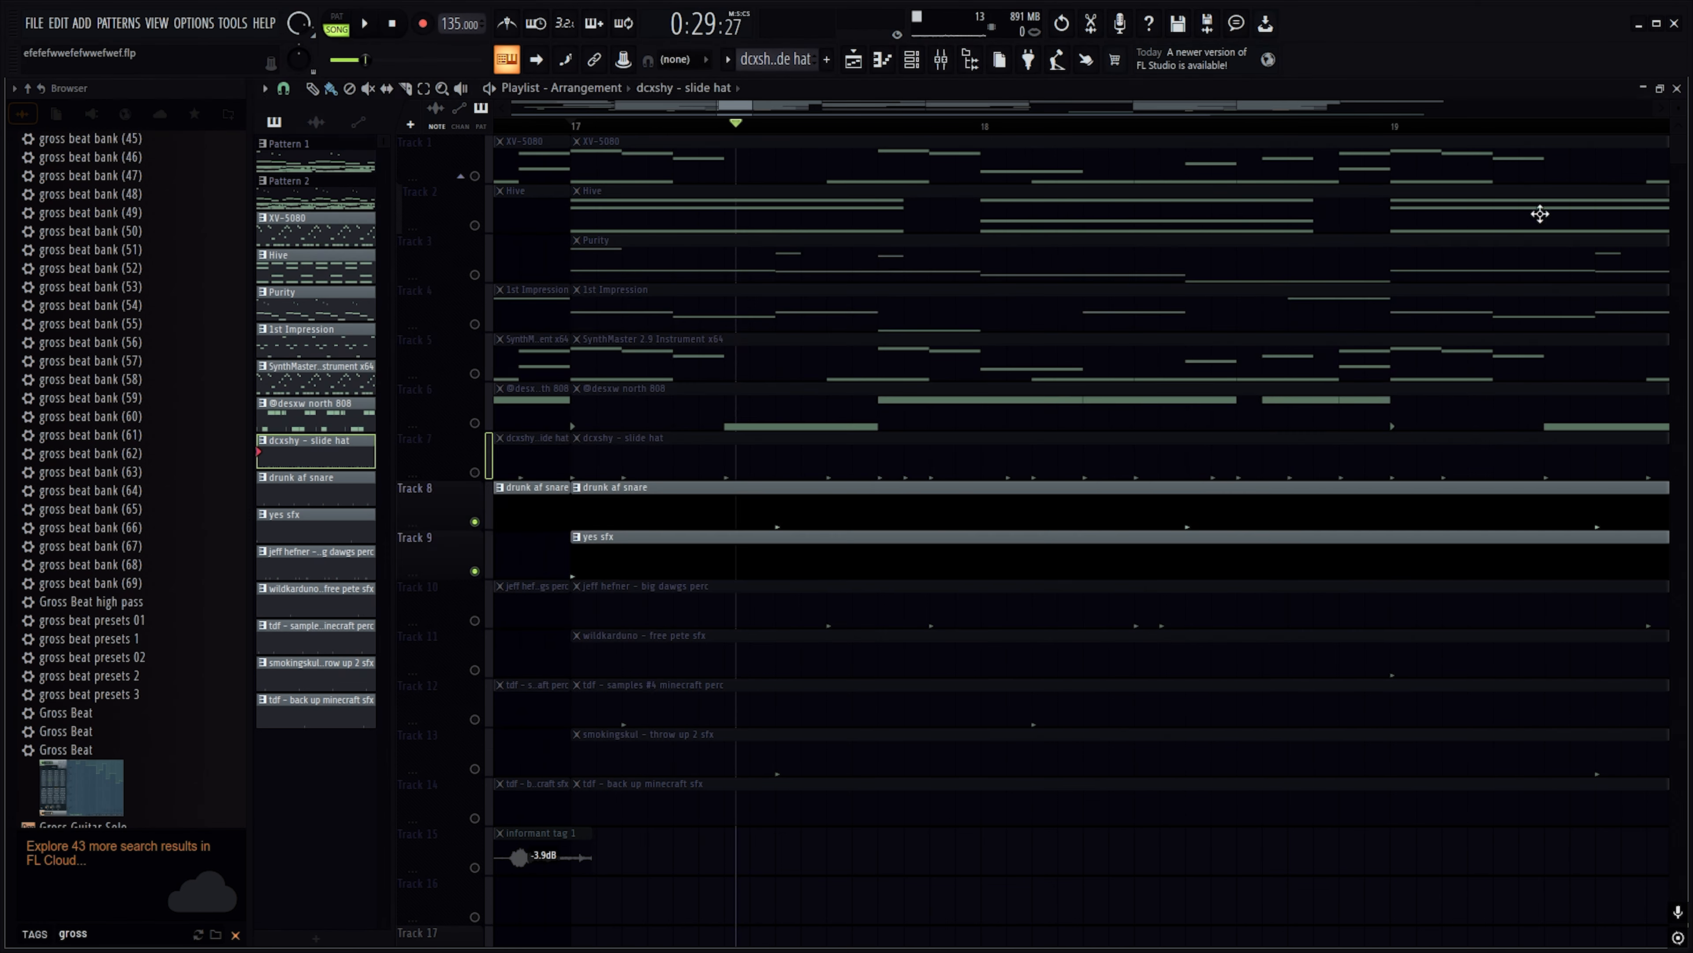
scroll(504, 523, down, 2)
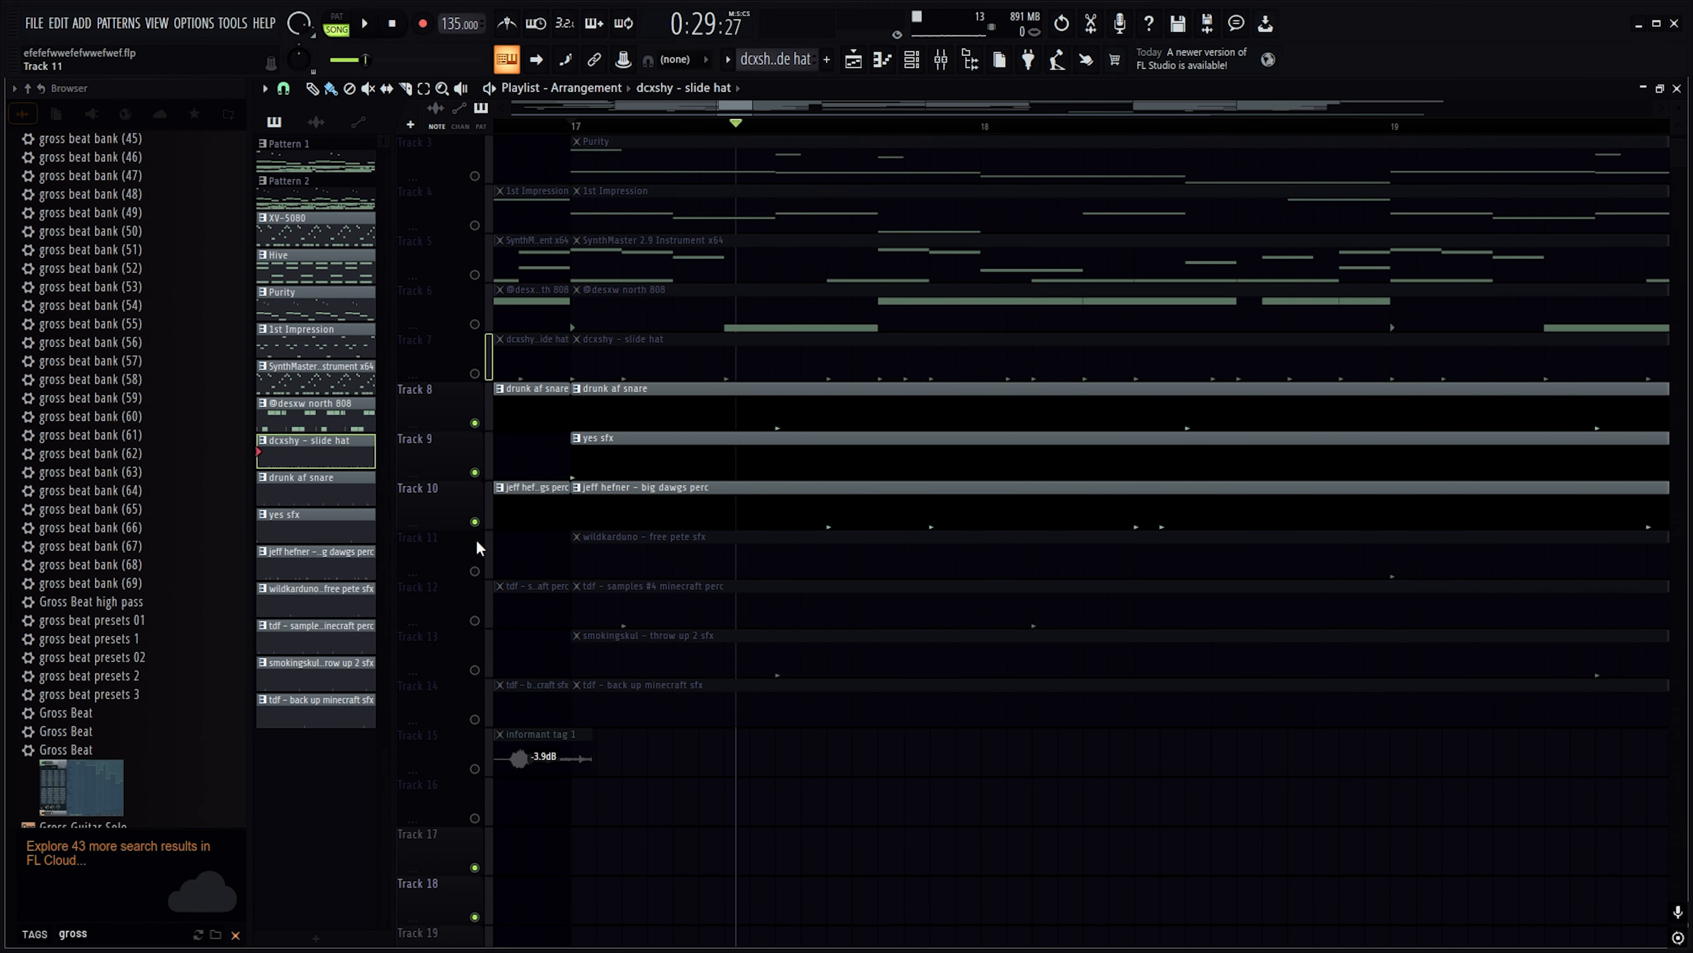
click(588, 124)
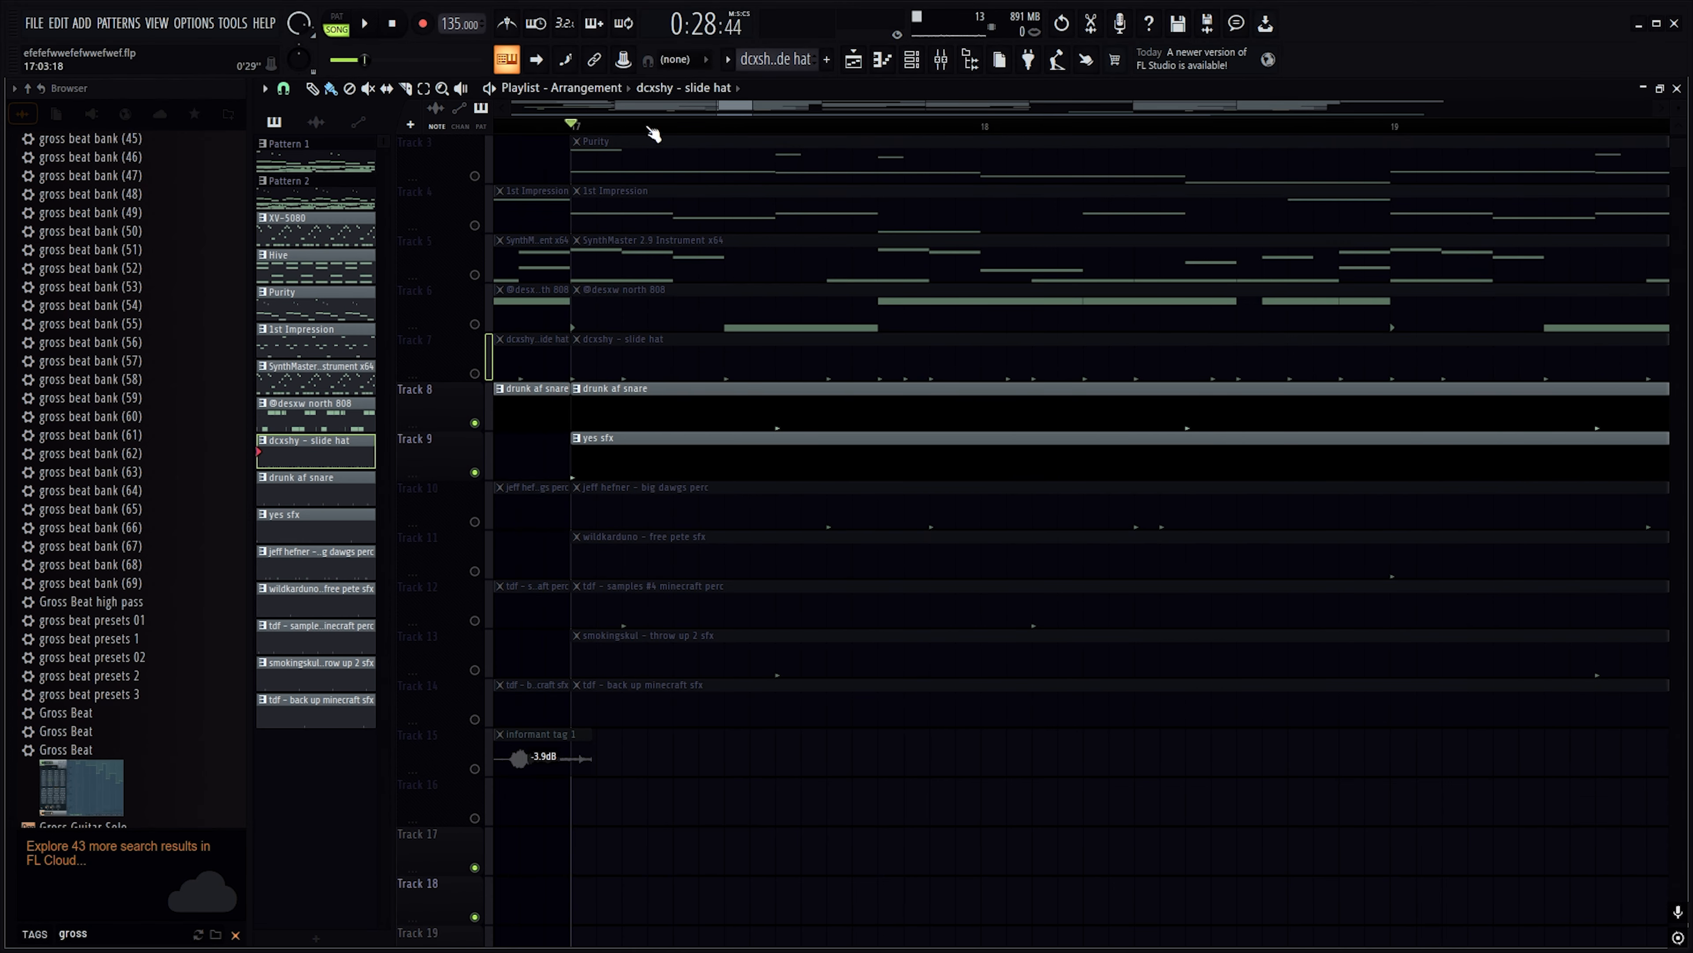
click(940, 60)
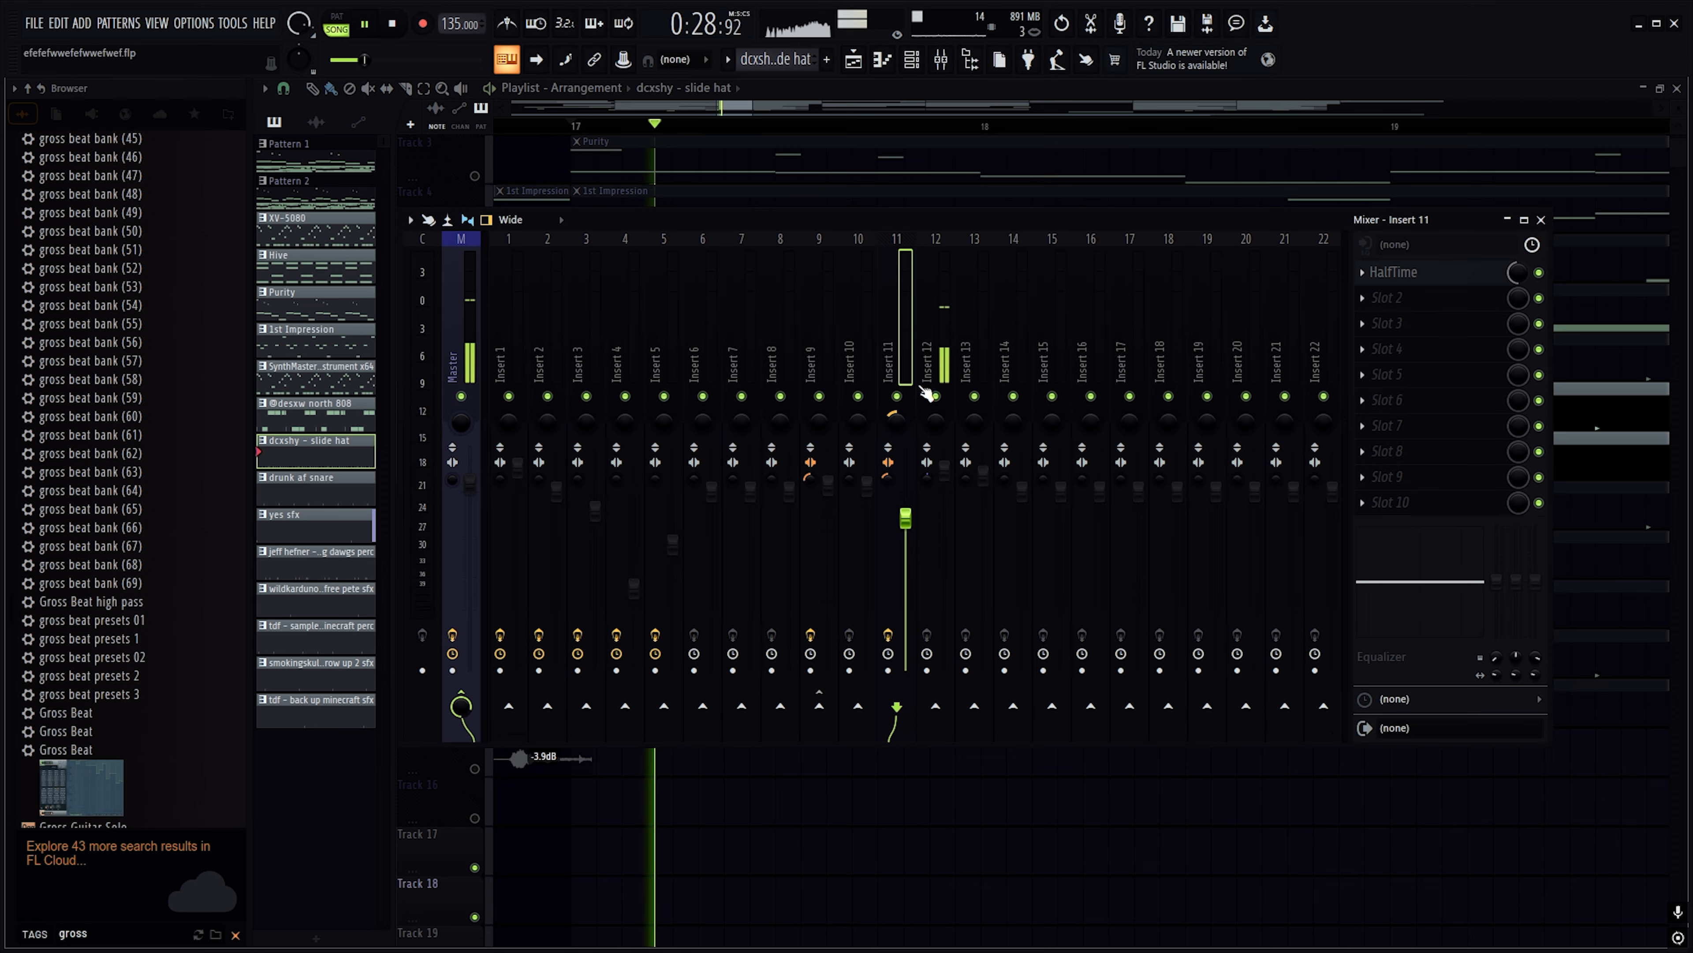
click(936, 377)
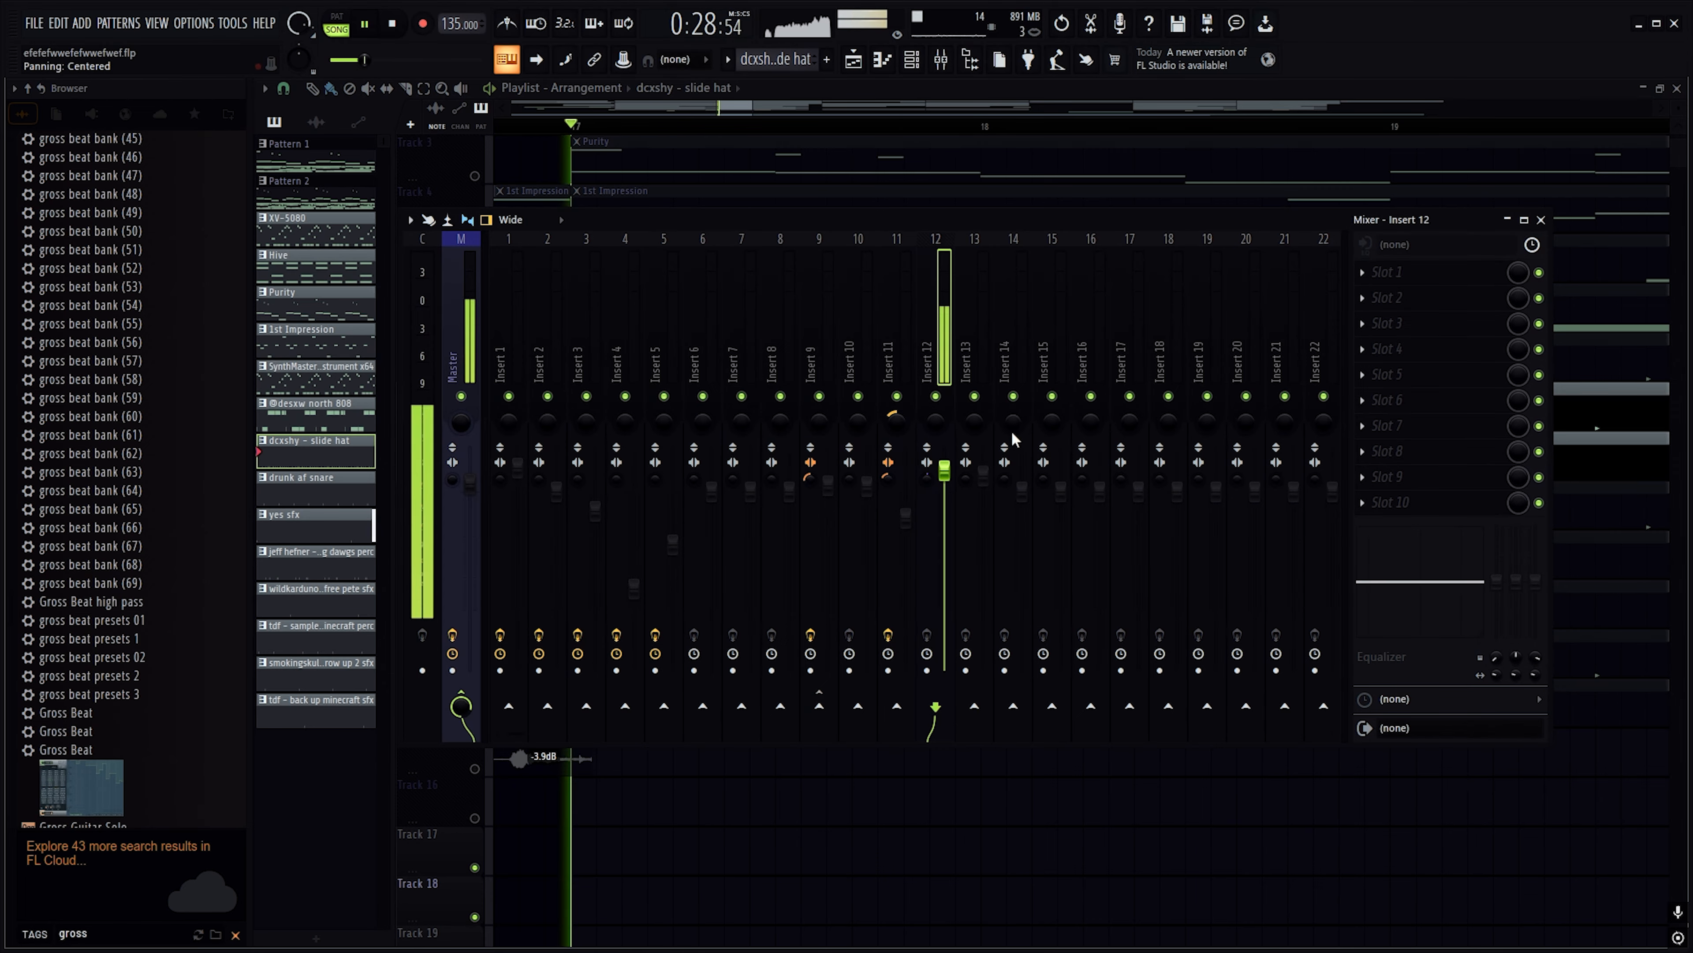
Load the saved mixer preset phase x reeverb tech onto Insert 12
right_click(946, 361)
click(1004, 348)
click(46, 23)
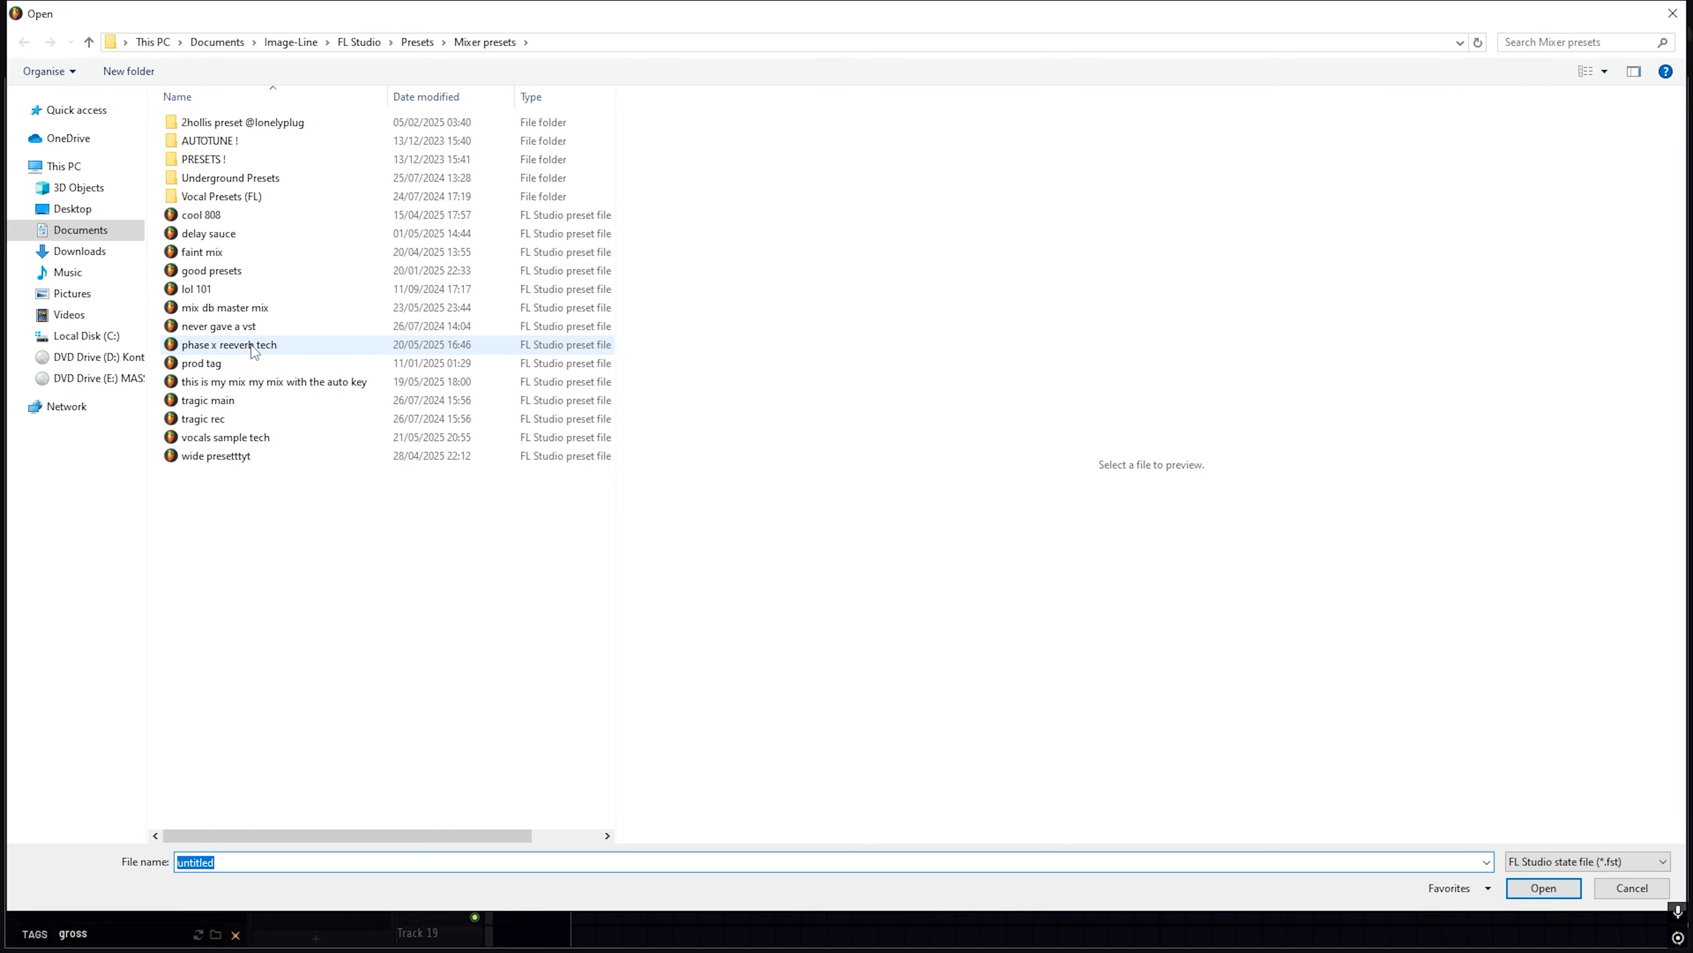
double_click(243, 344)
Examine the Fruity Phaser and Fruity Reeverb 2 settings on Insert 12, then play the yes sfx through them
click(1433, 502)
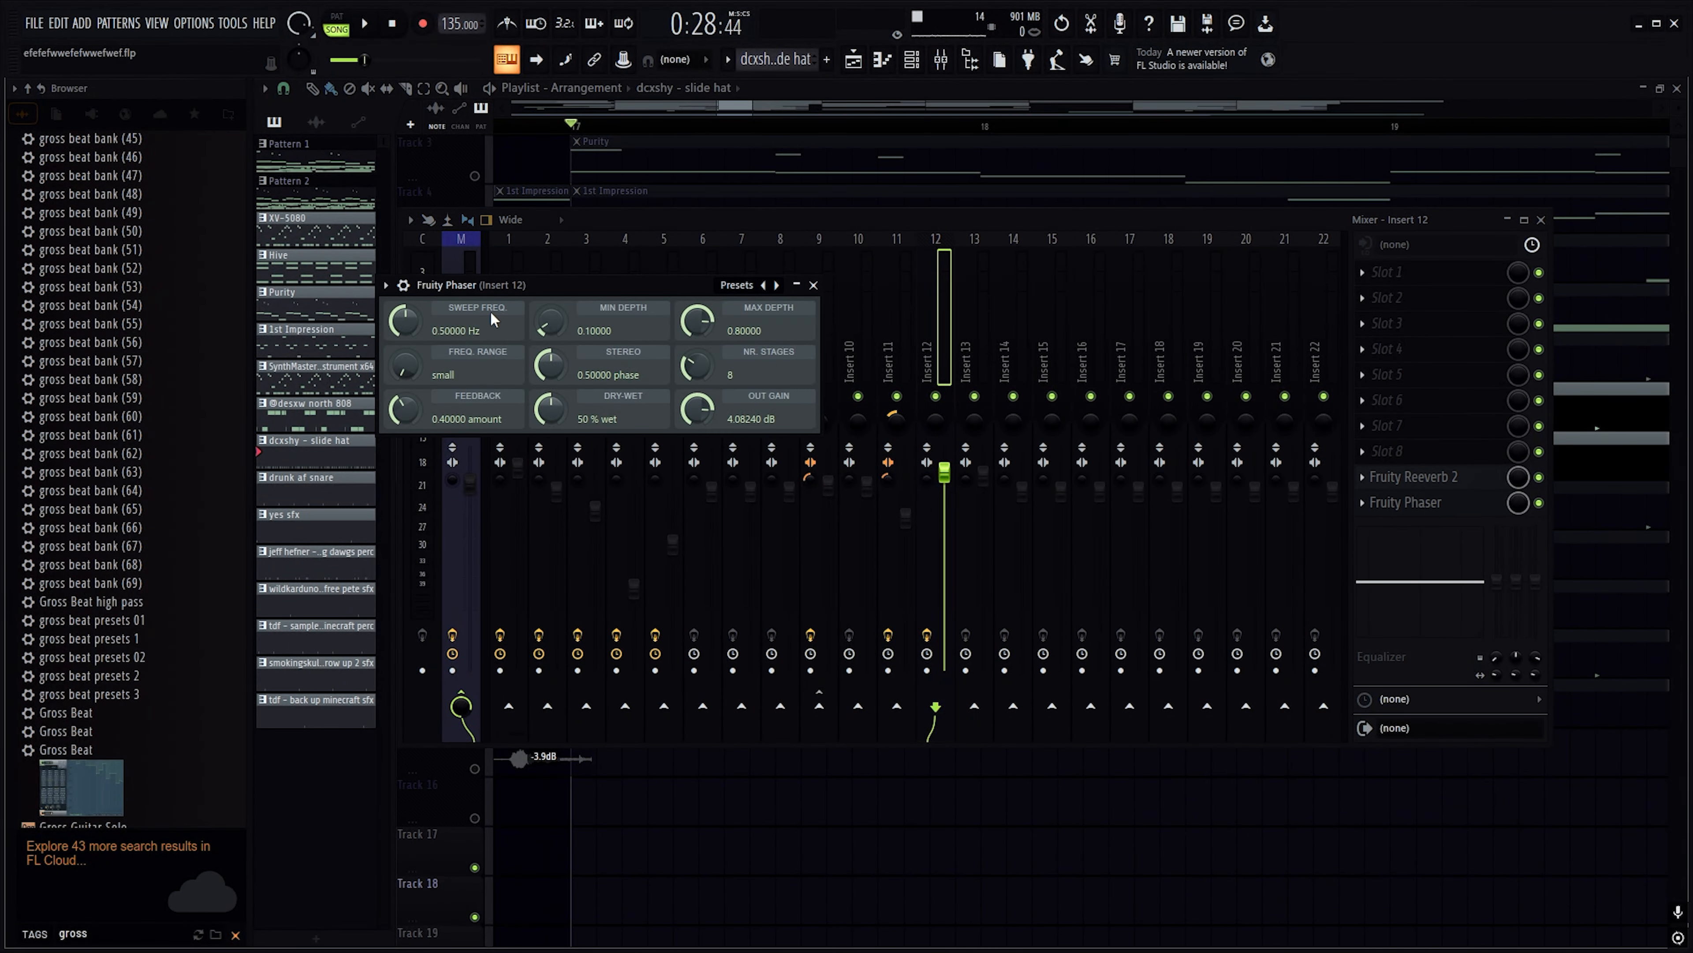
click(813, 285)
click(1406, 476)
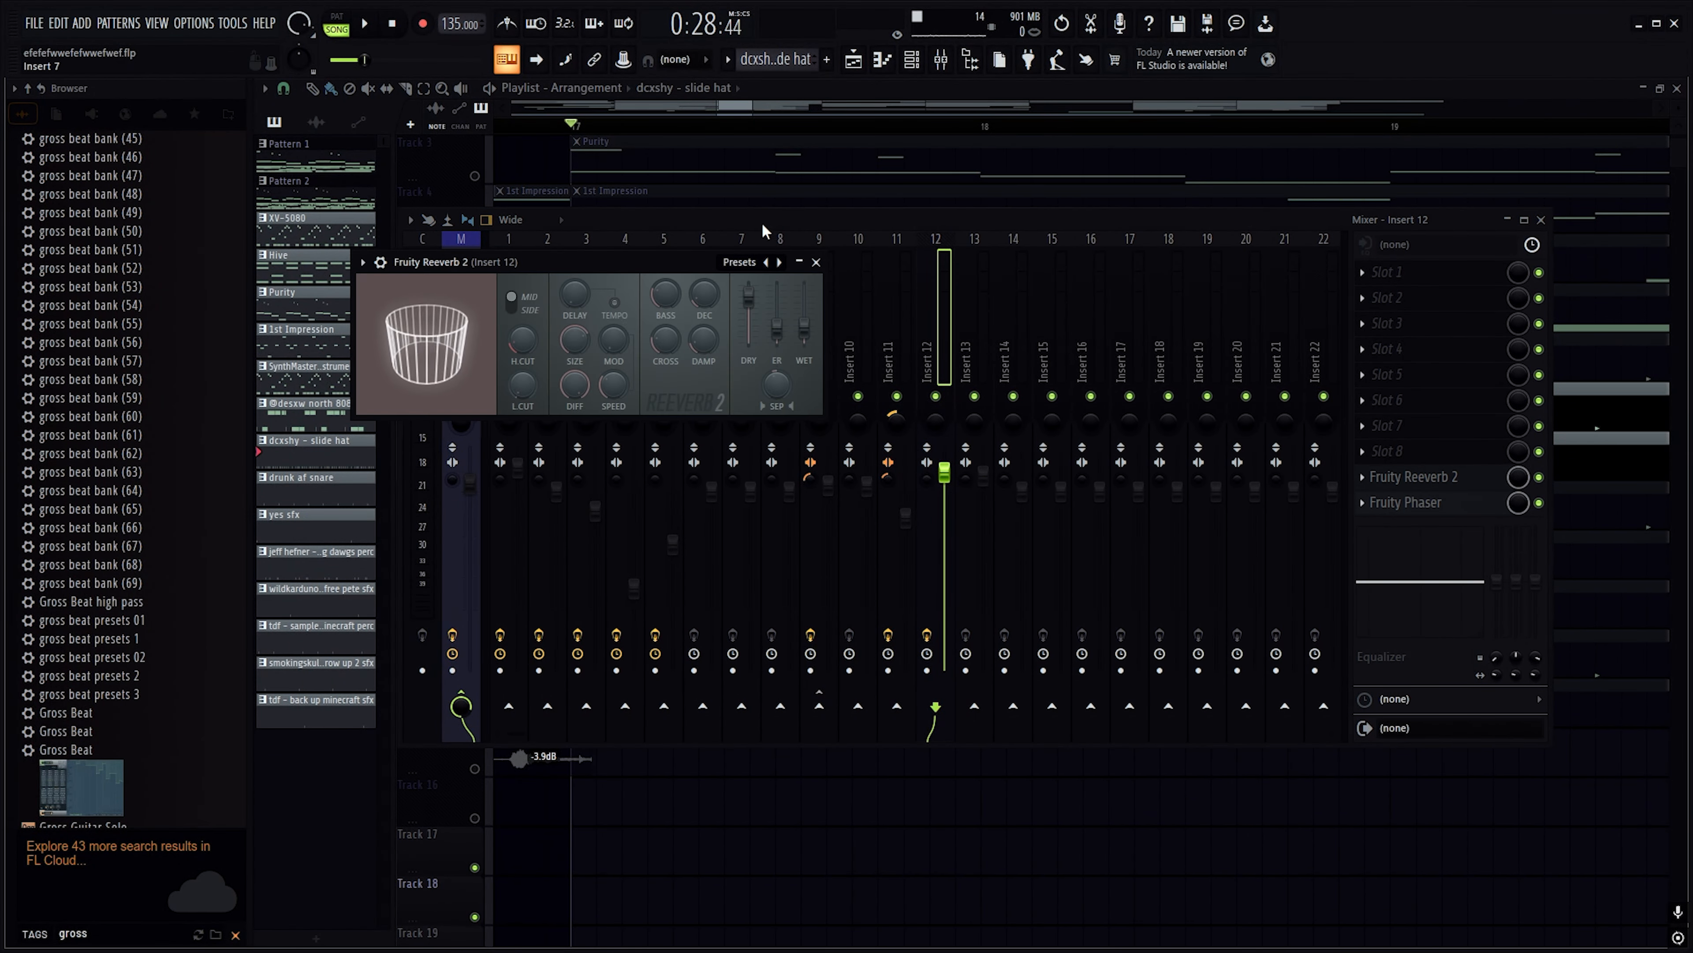
click(816, 261)
click(366, 25)
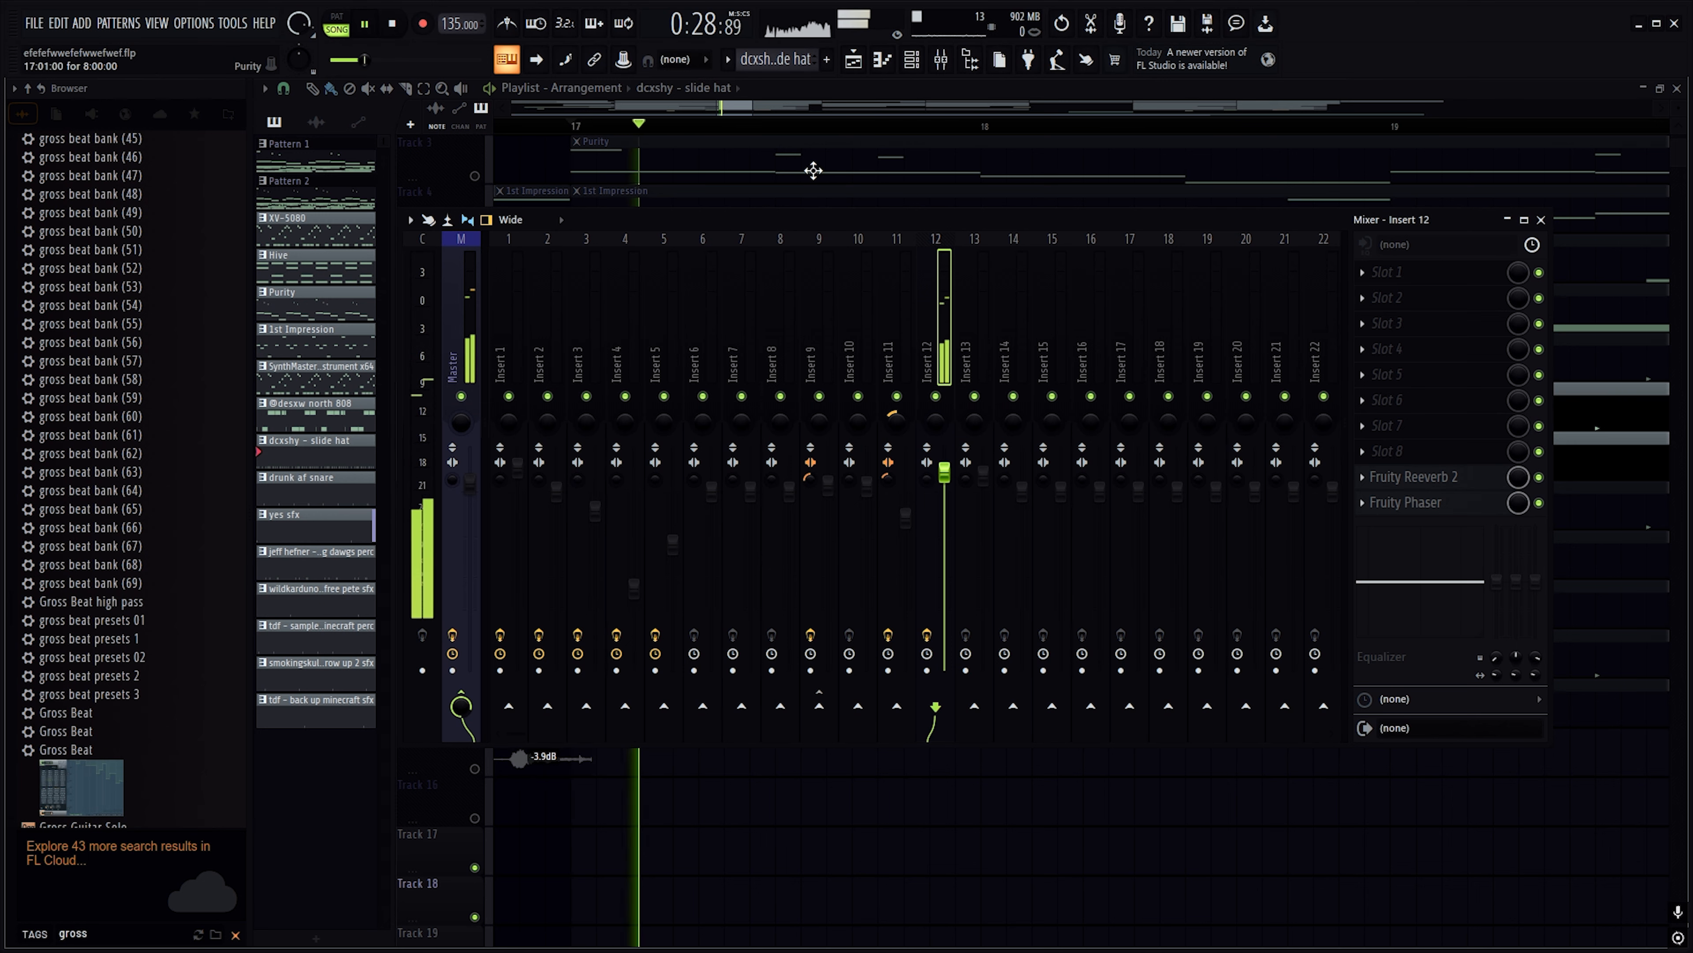
click(364, 28)
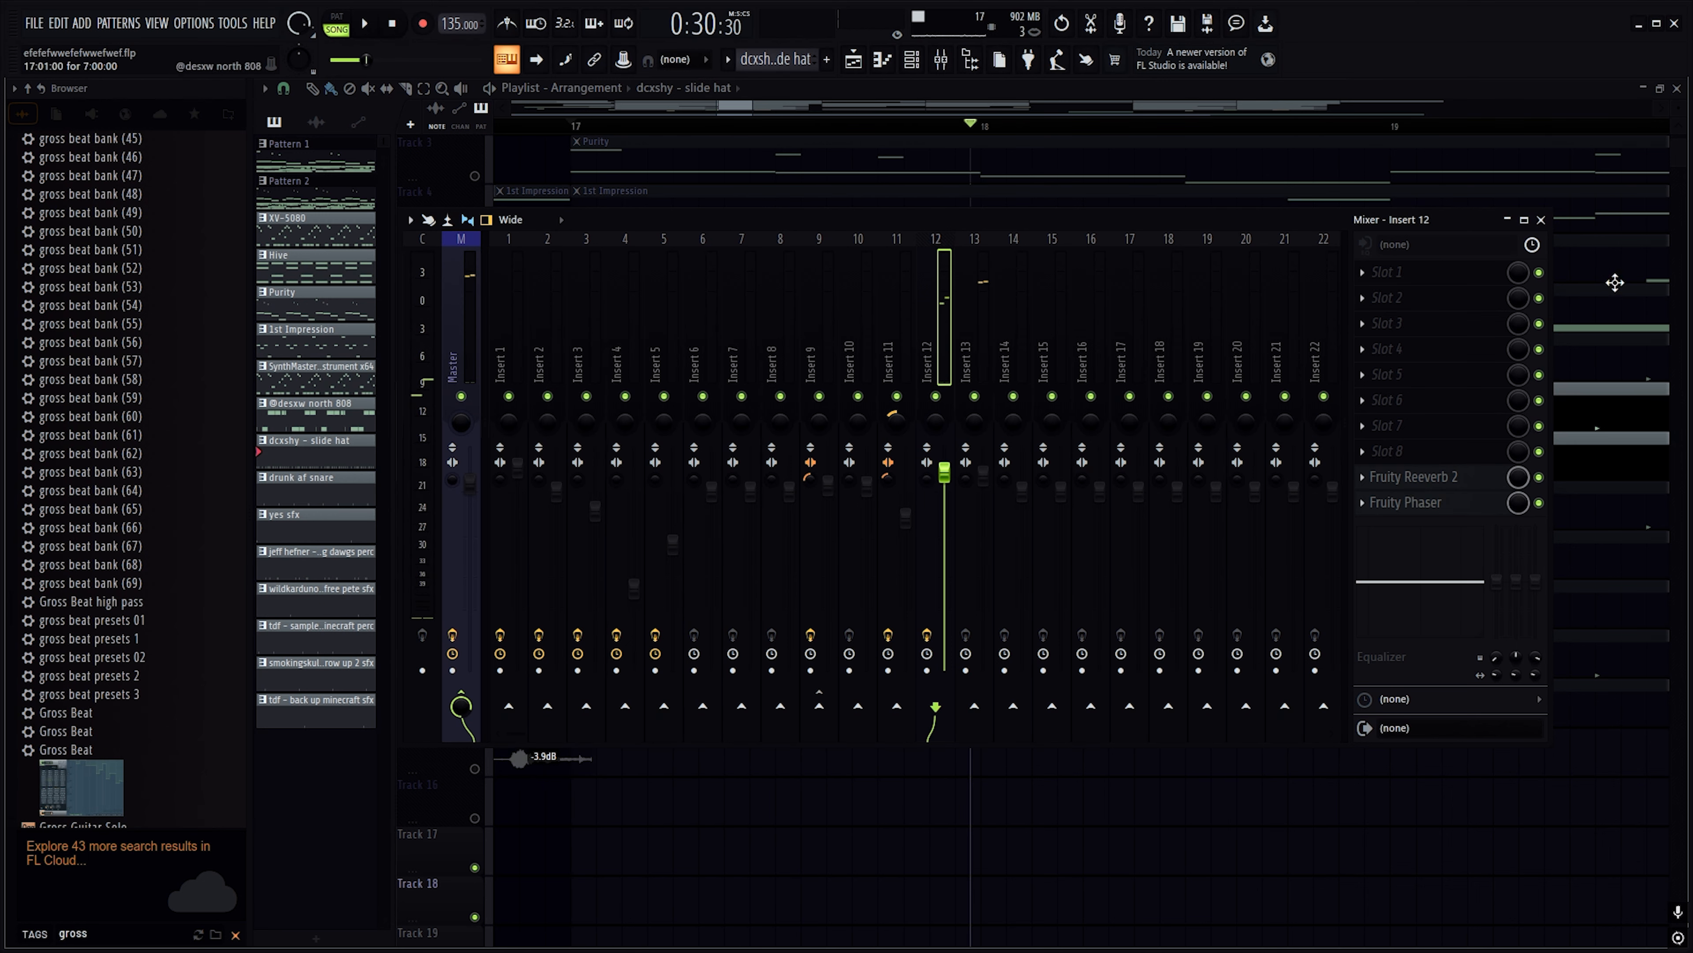
Close the mixer, isolate Track 10 and play the big dawgs perc from bar 17
click(580, 126)
key(space)
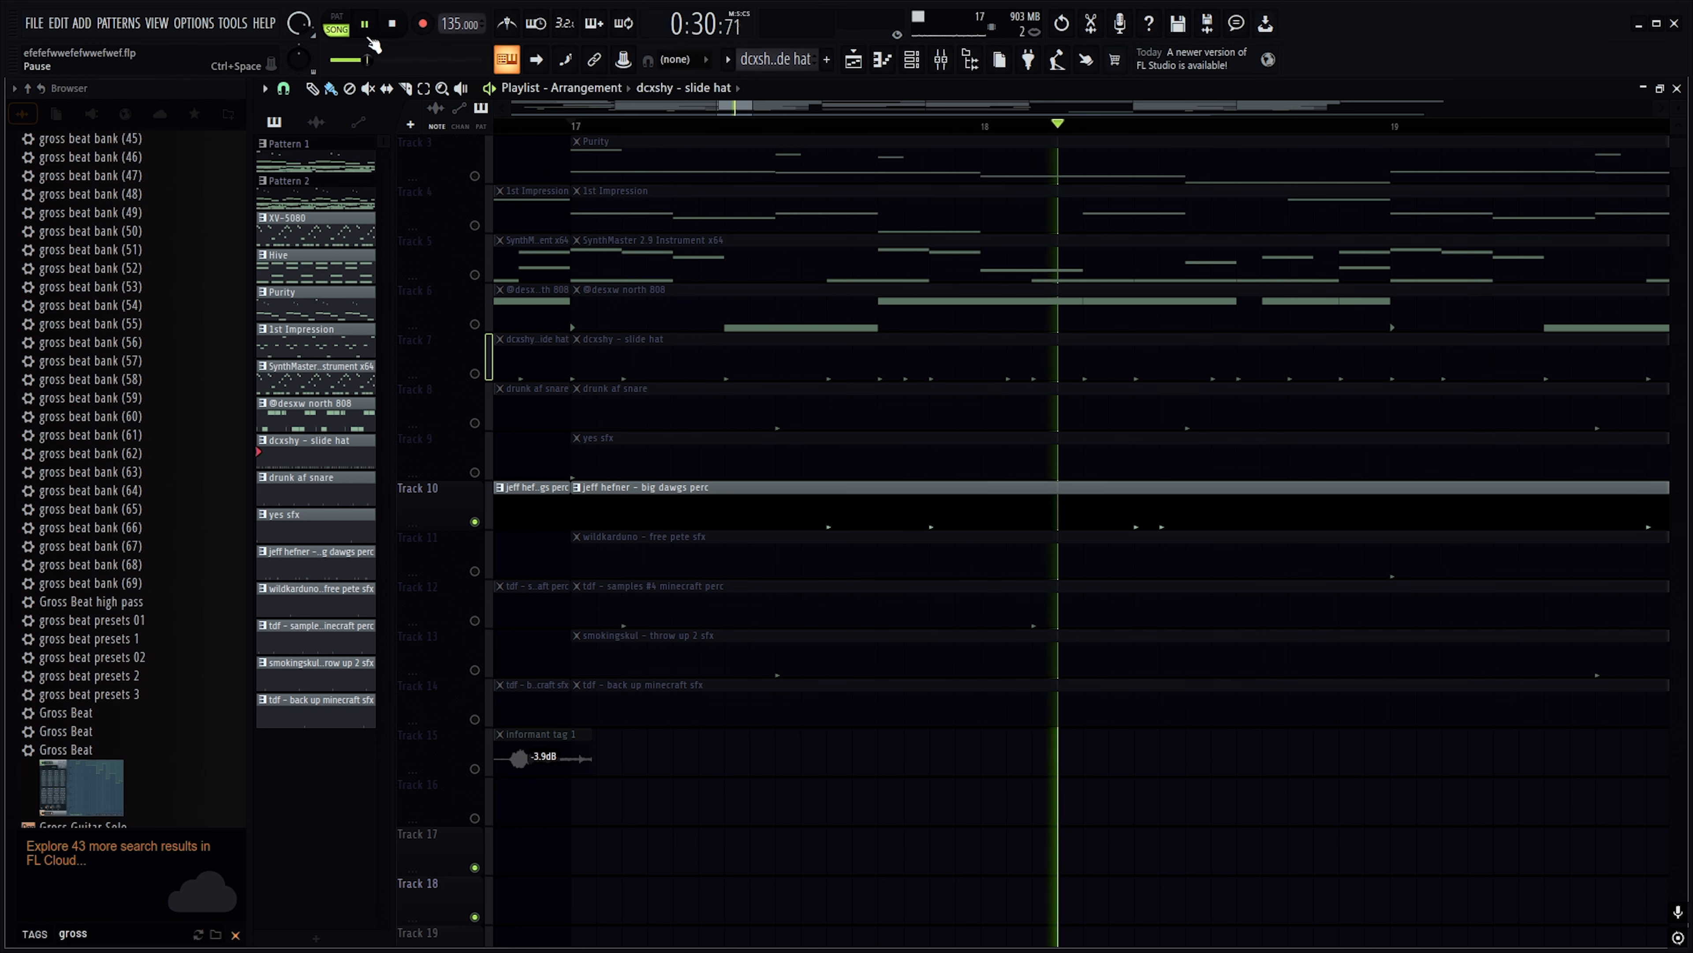
scroll(837, 125, down, 3)
scroll(837, 126, down, 3)
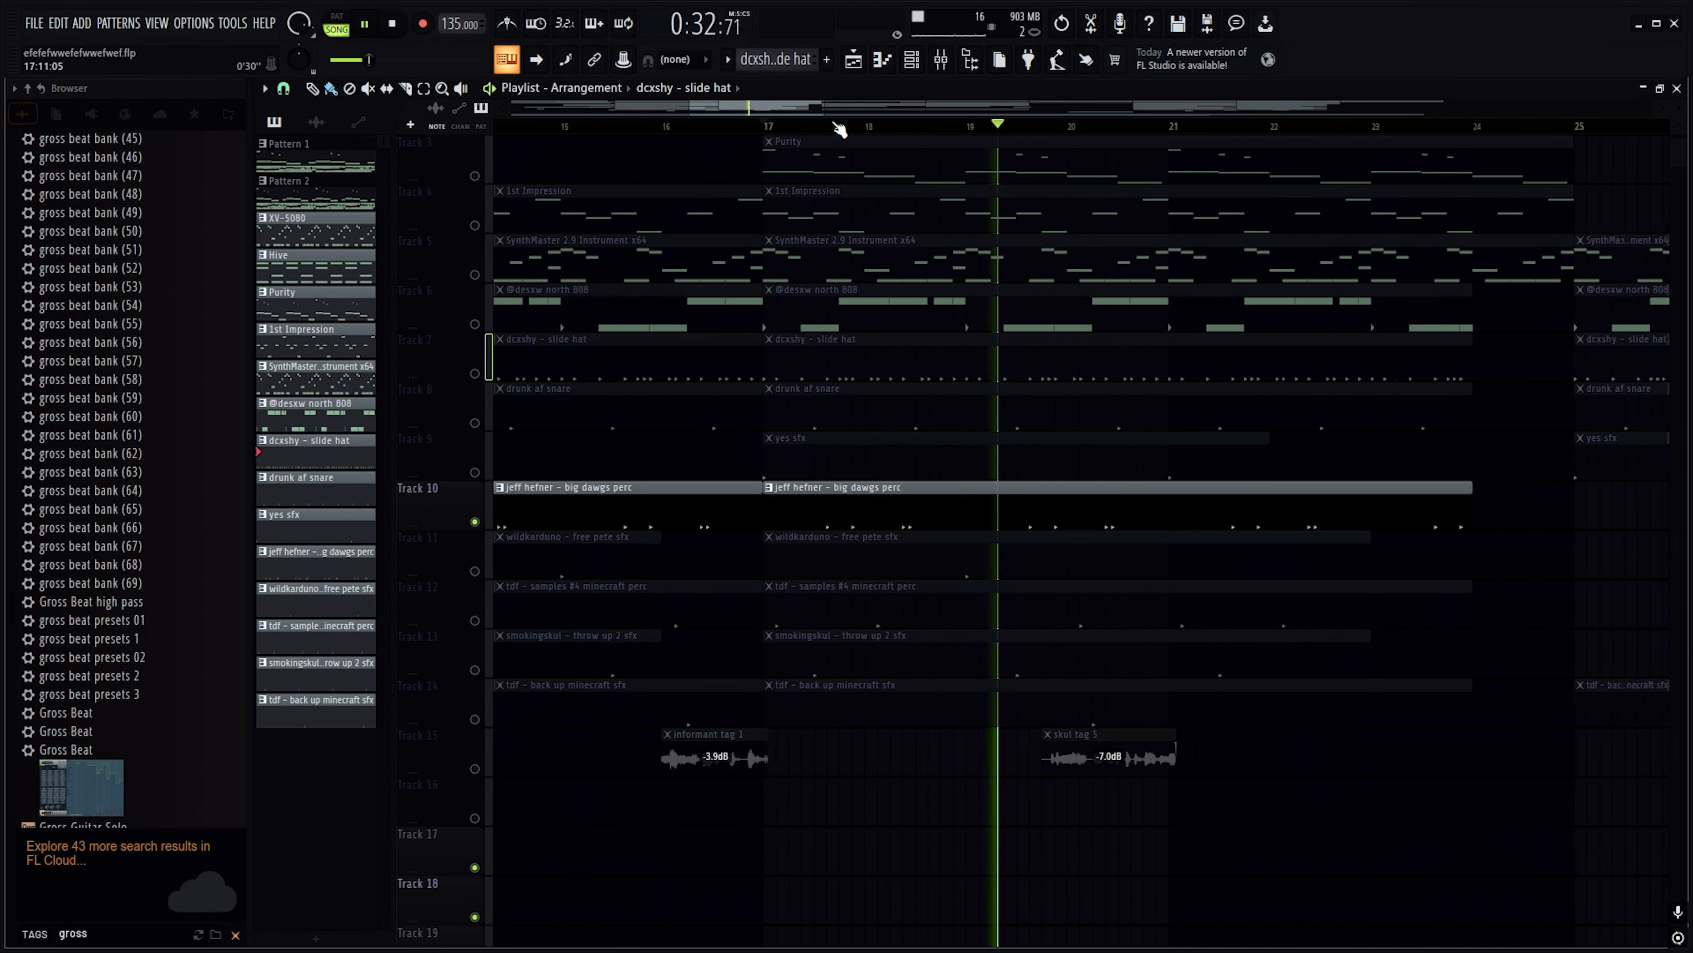
Isolate Track 11, play the free pete sfx, then stop and return the playhead to bar 17
scroll(838, 126, up, 1)
click(744, 124)
click(475, 522)
key(space)
click(474, 571)
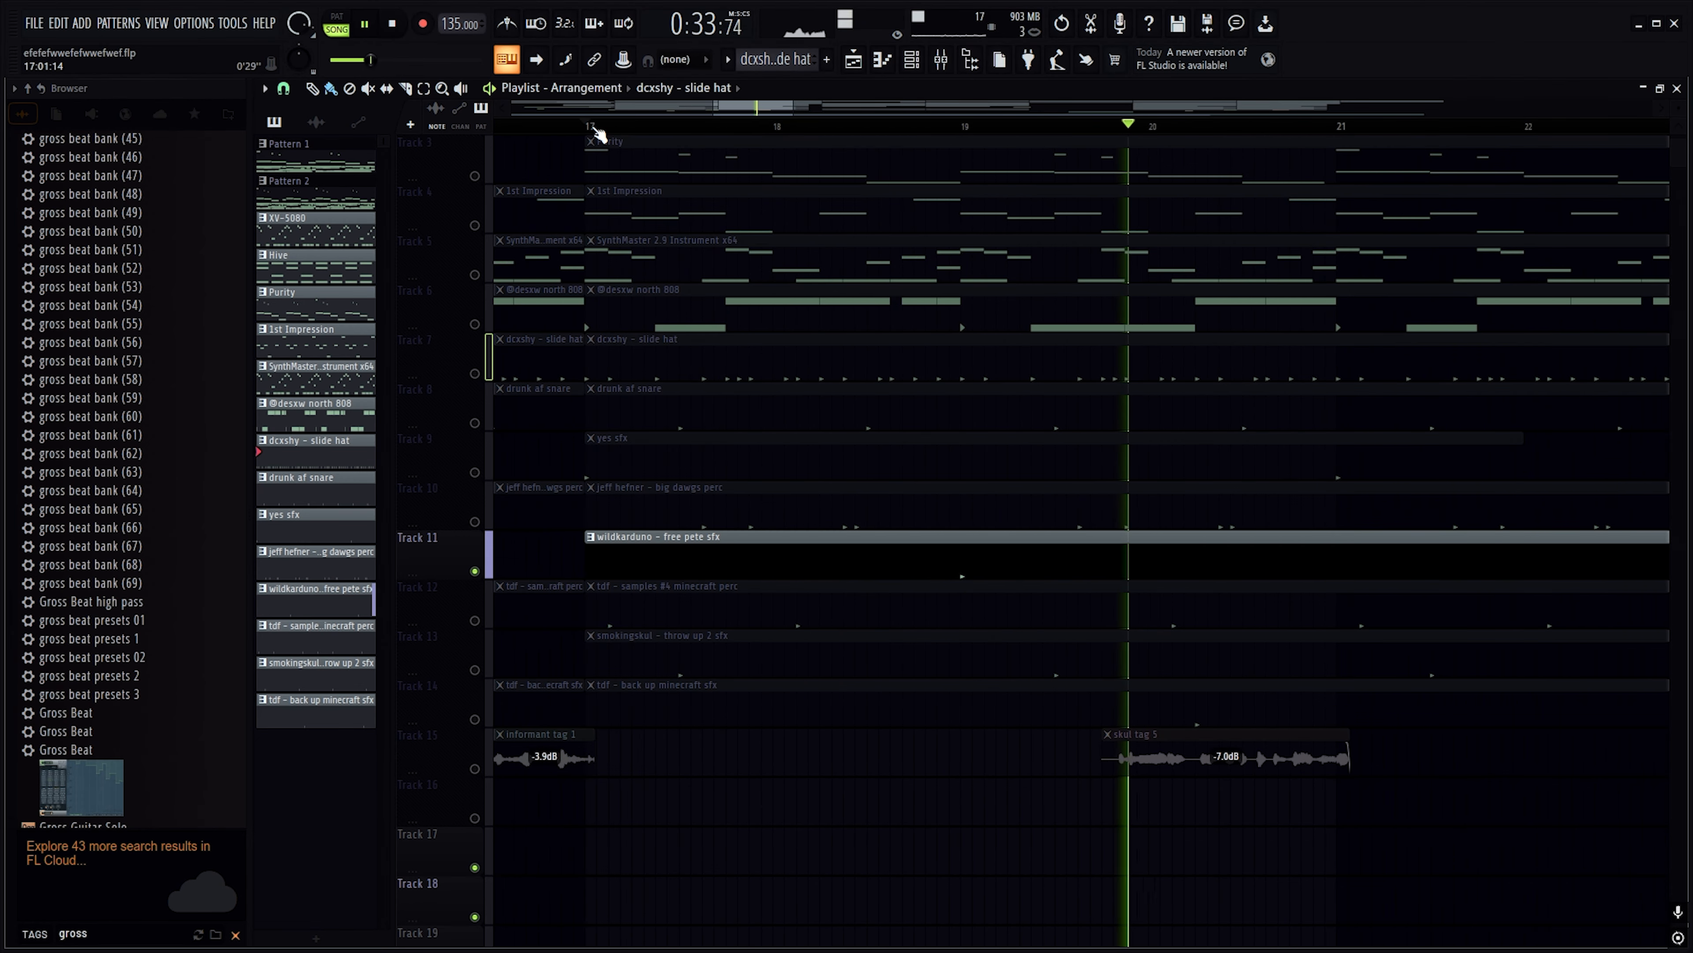
click(595, 126)
click(364, 24)
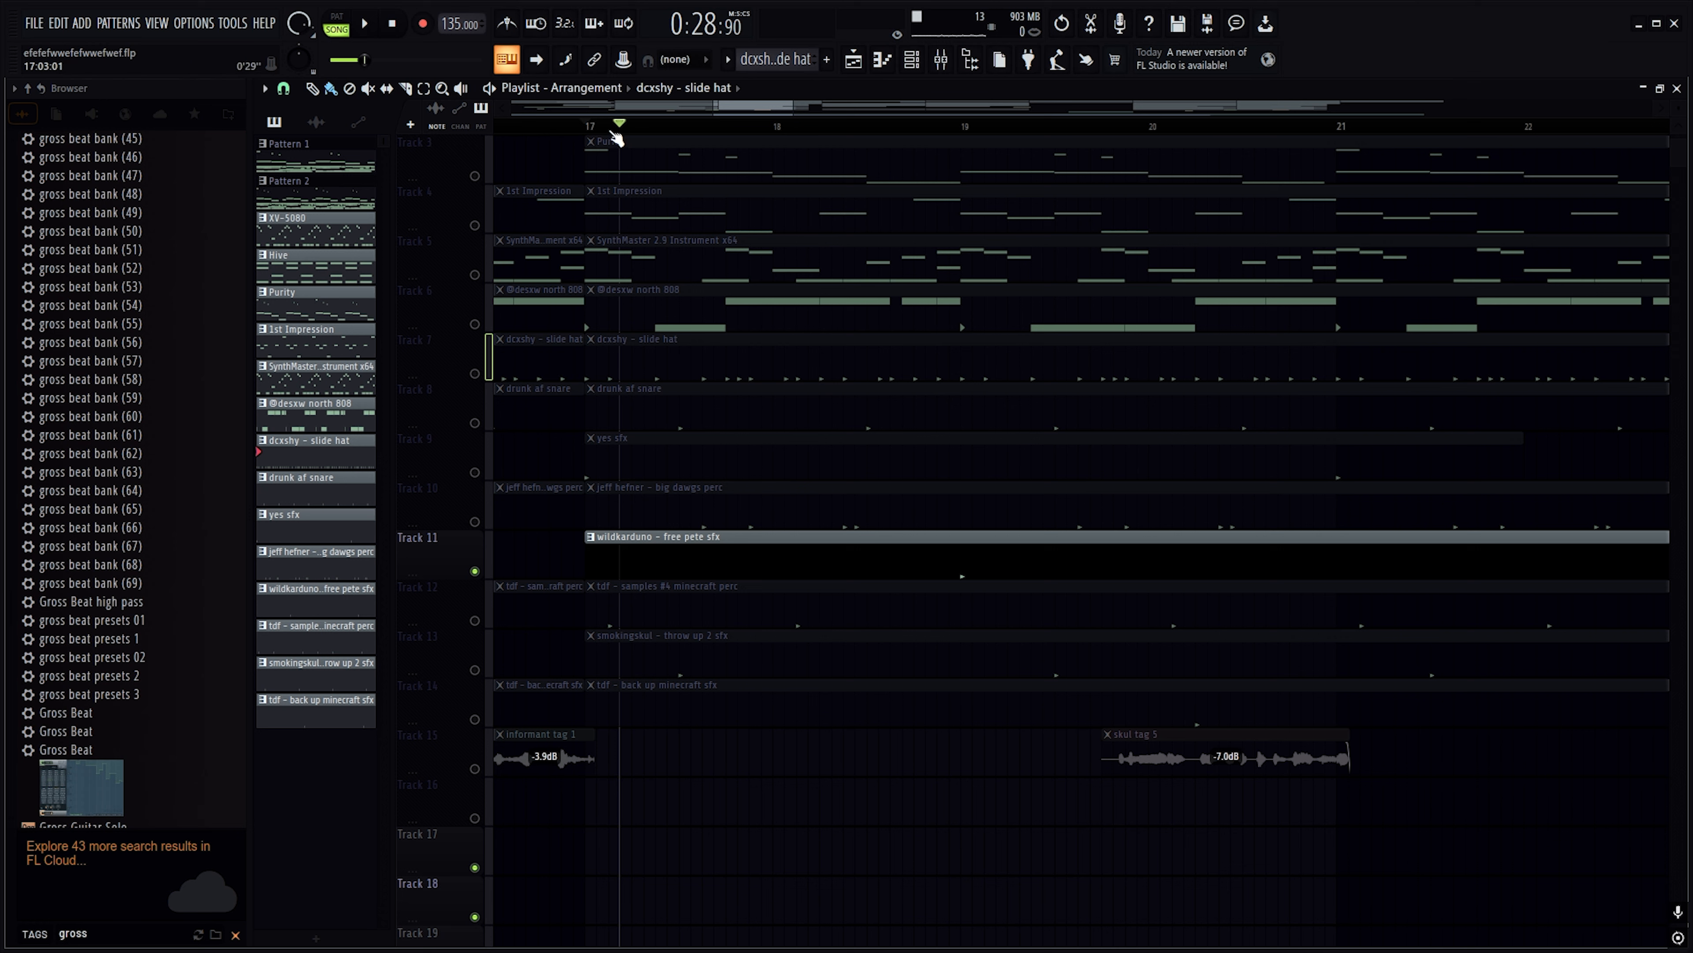
click(597, 127)
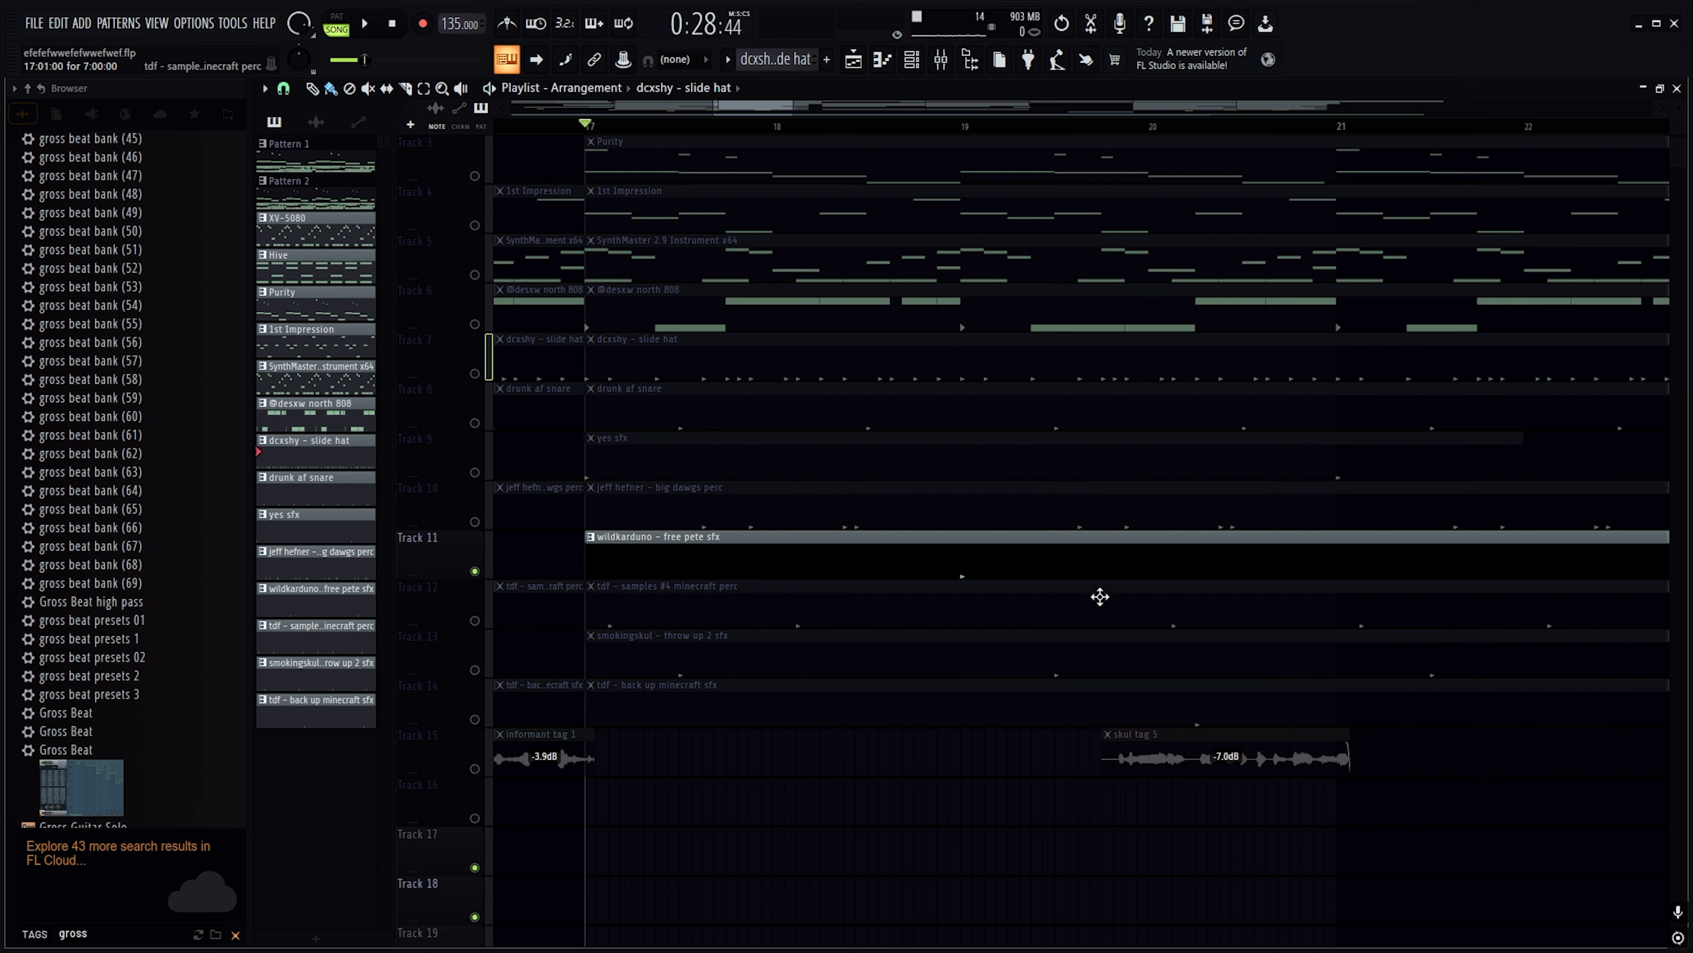
Isolate Track 12 and play the tdf - samples #4 minecraft perc from bar 17, then stop playback
scroll(733, 544, down, 1)
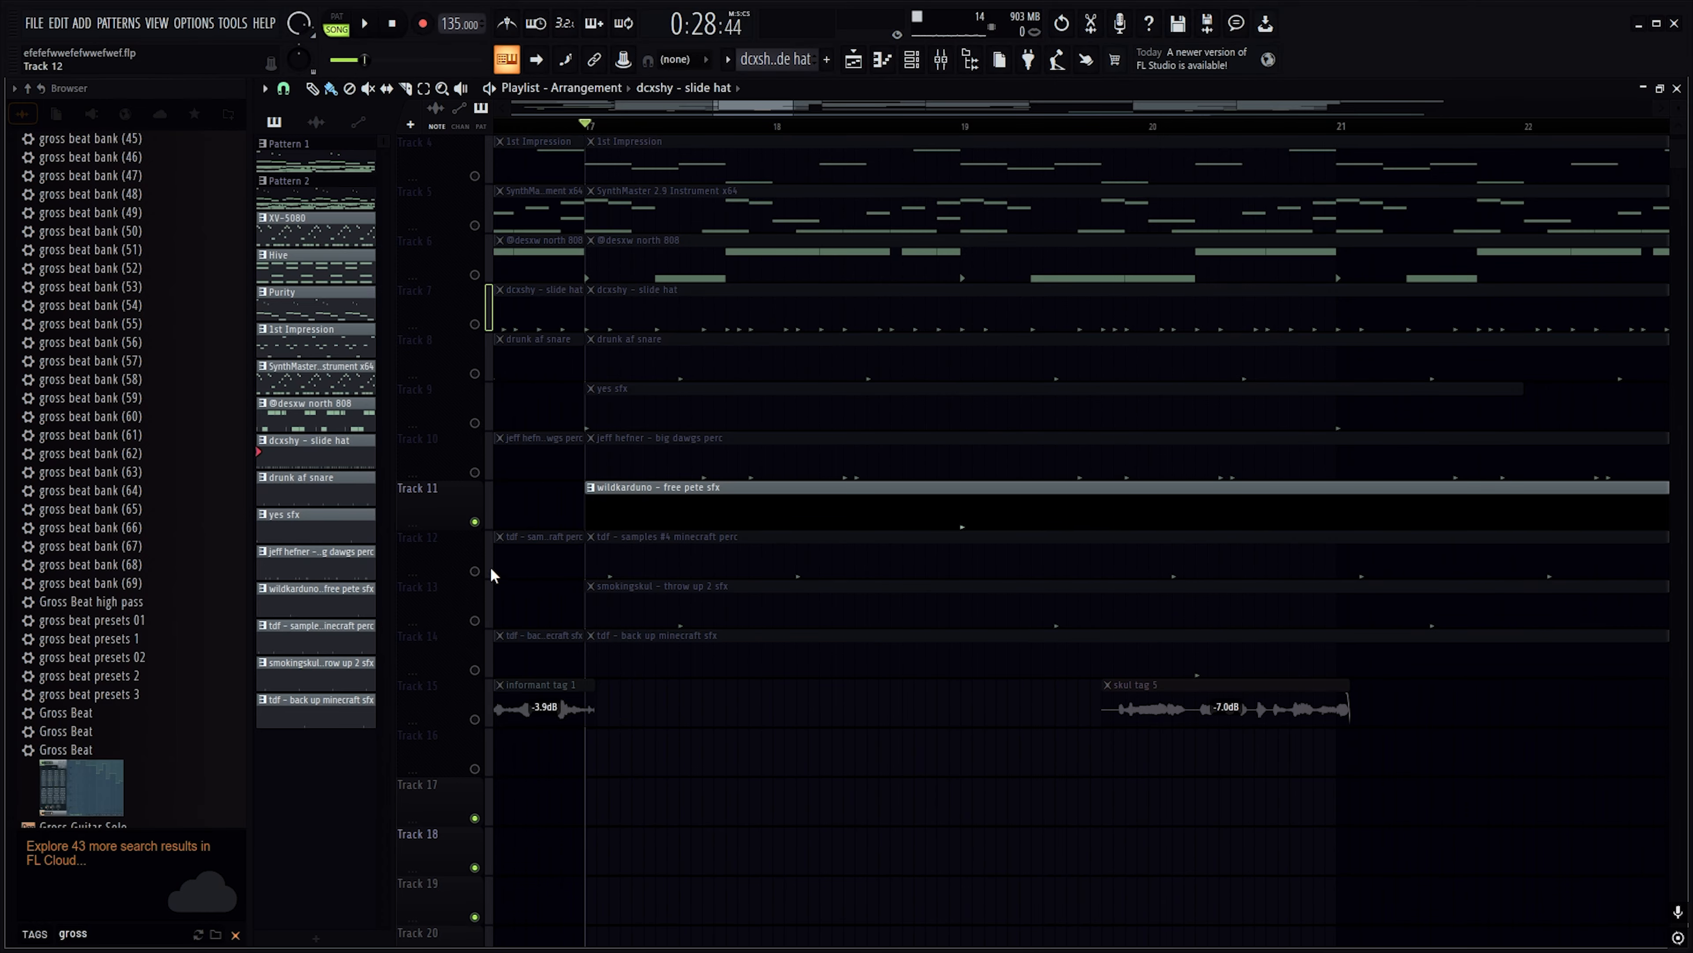
click(475, 571)
click(474, 522)
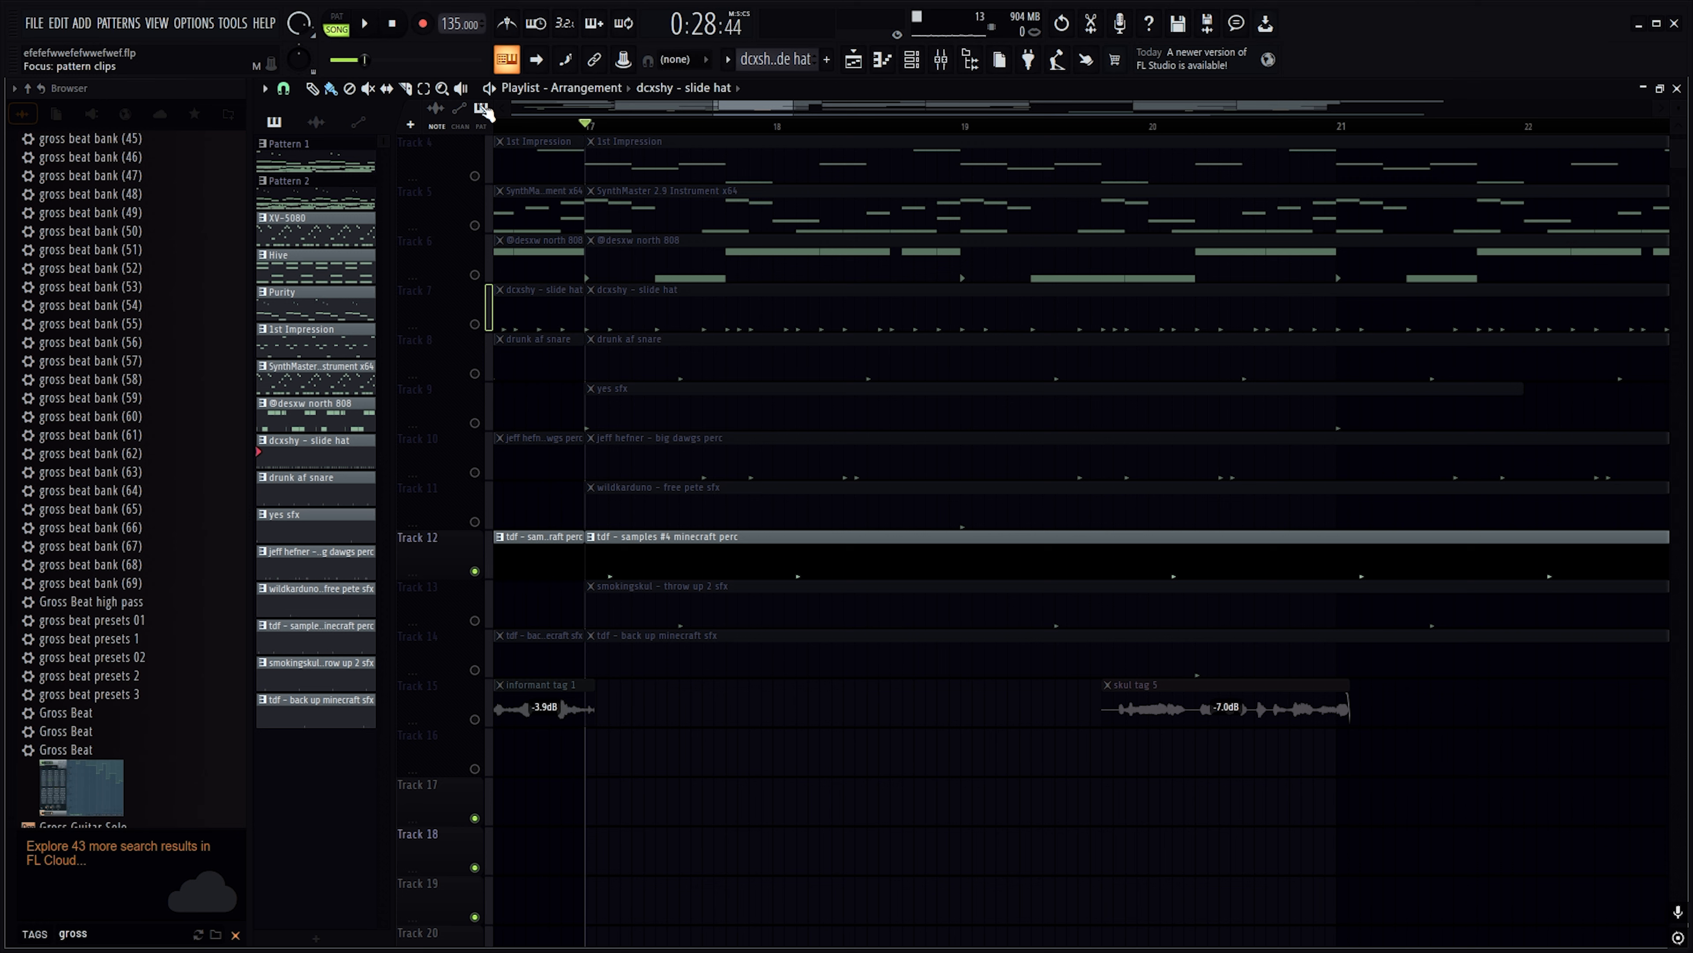
click(366, 24)
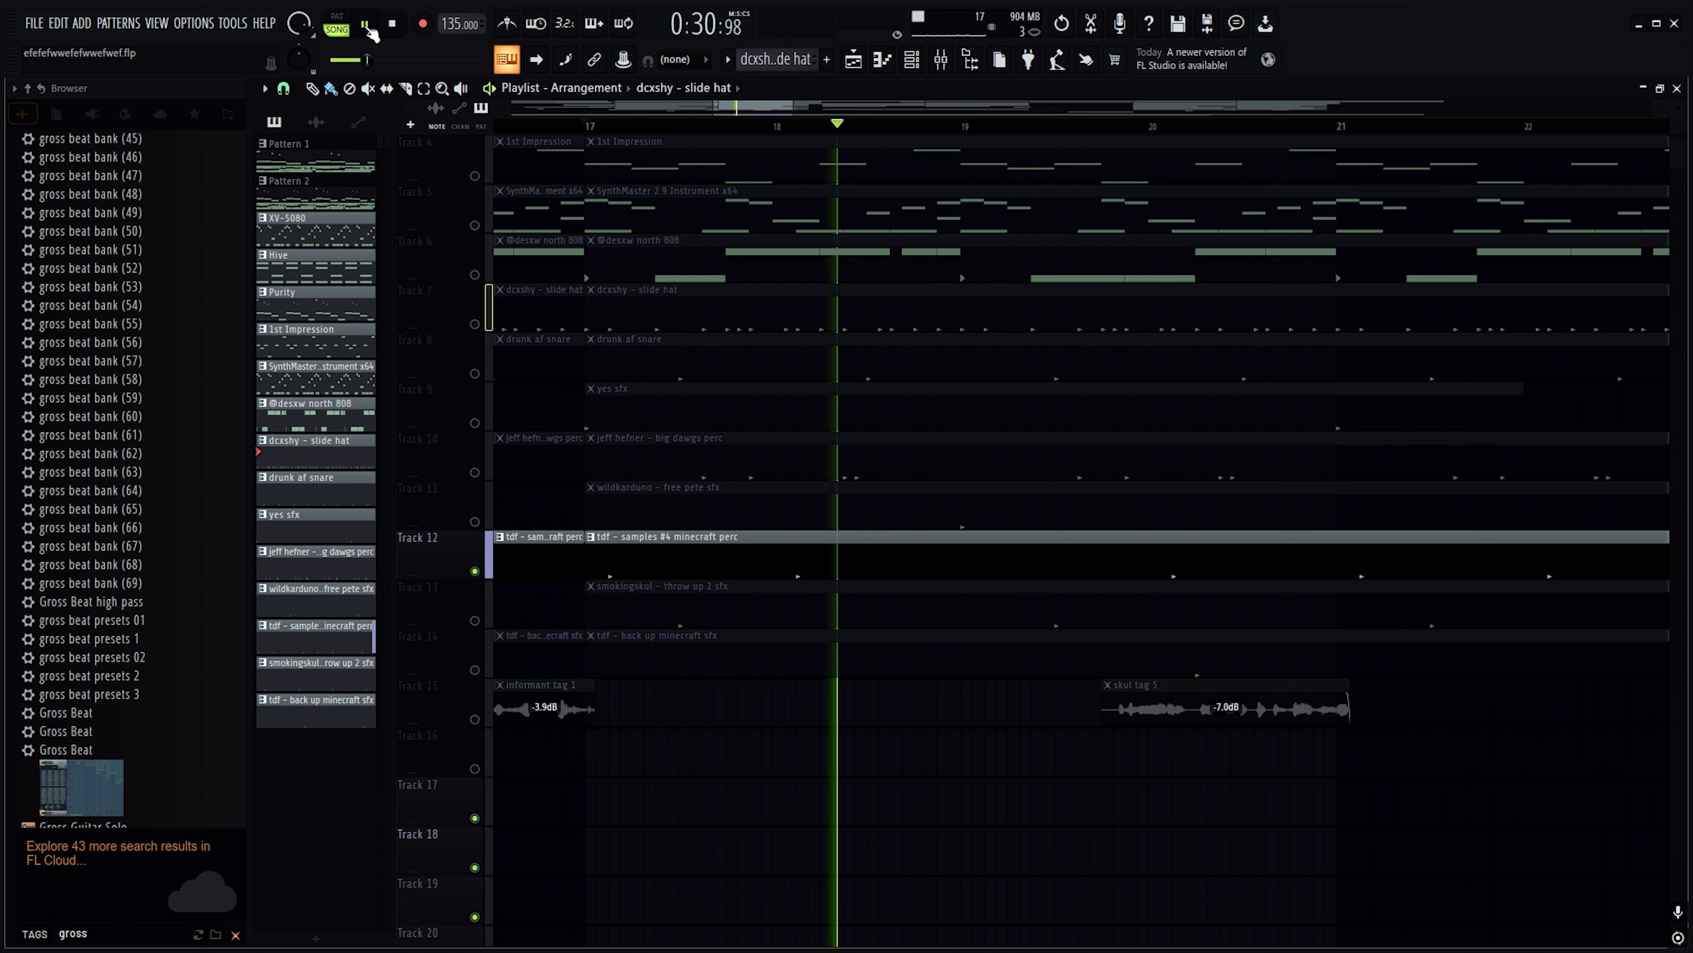
key(space)
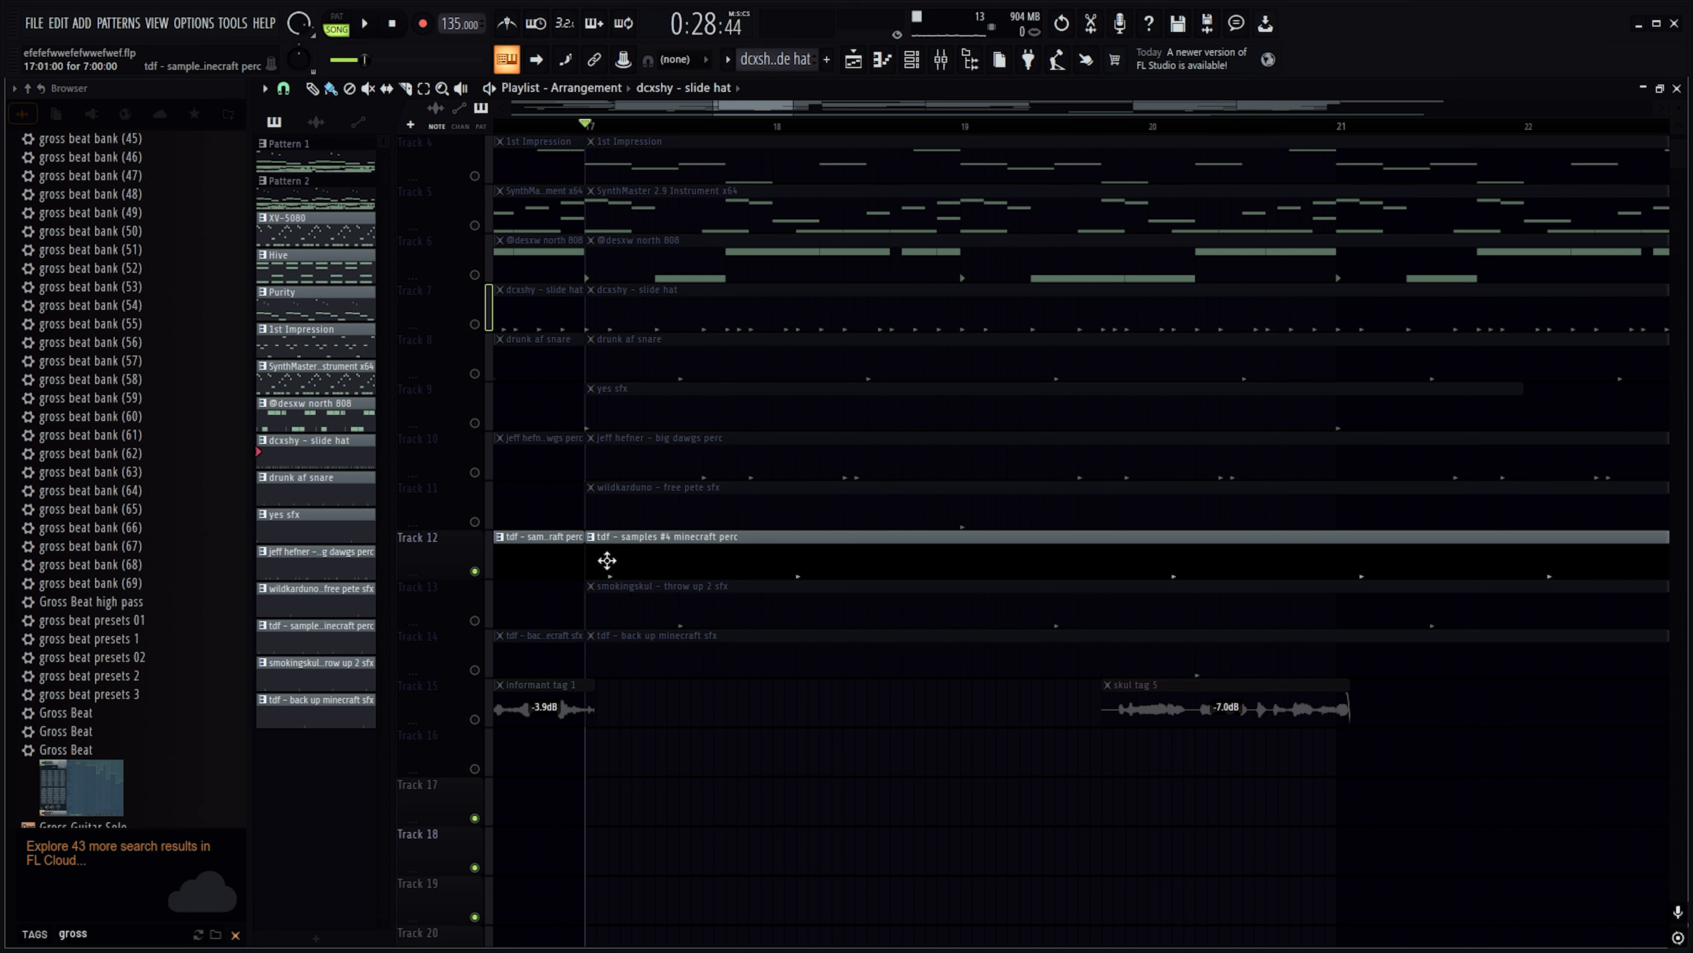
View the tdf - samples #4 minecraft perc notes in a maximised piano roll, then close it
double_click(602, 577)
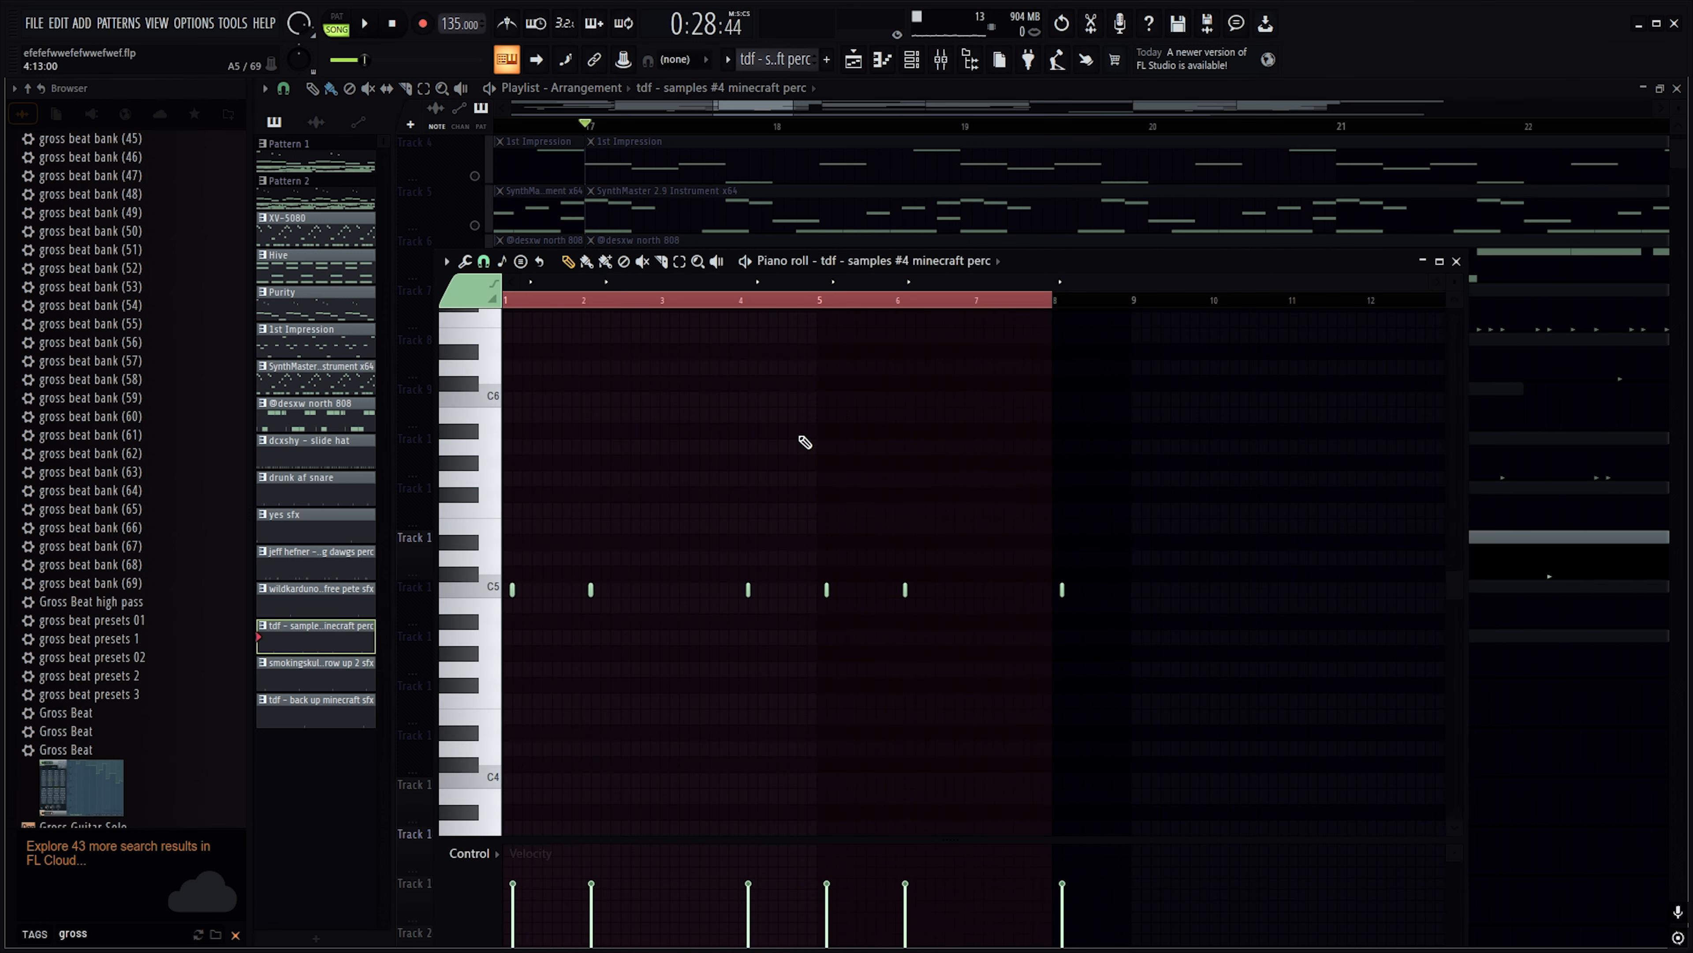
scroll(507, 308, up, 3)
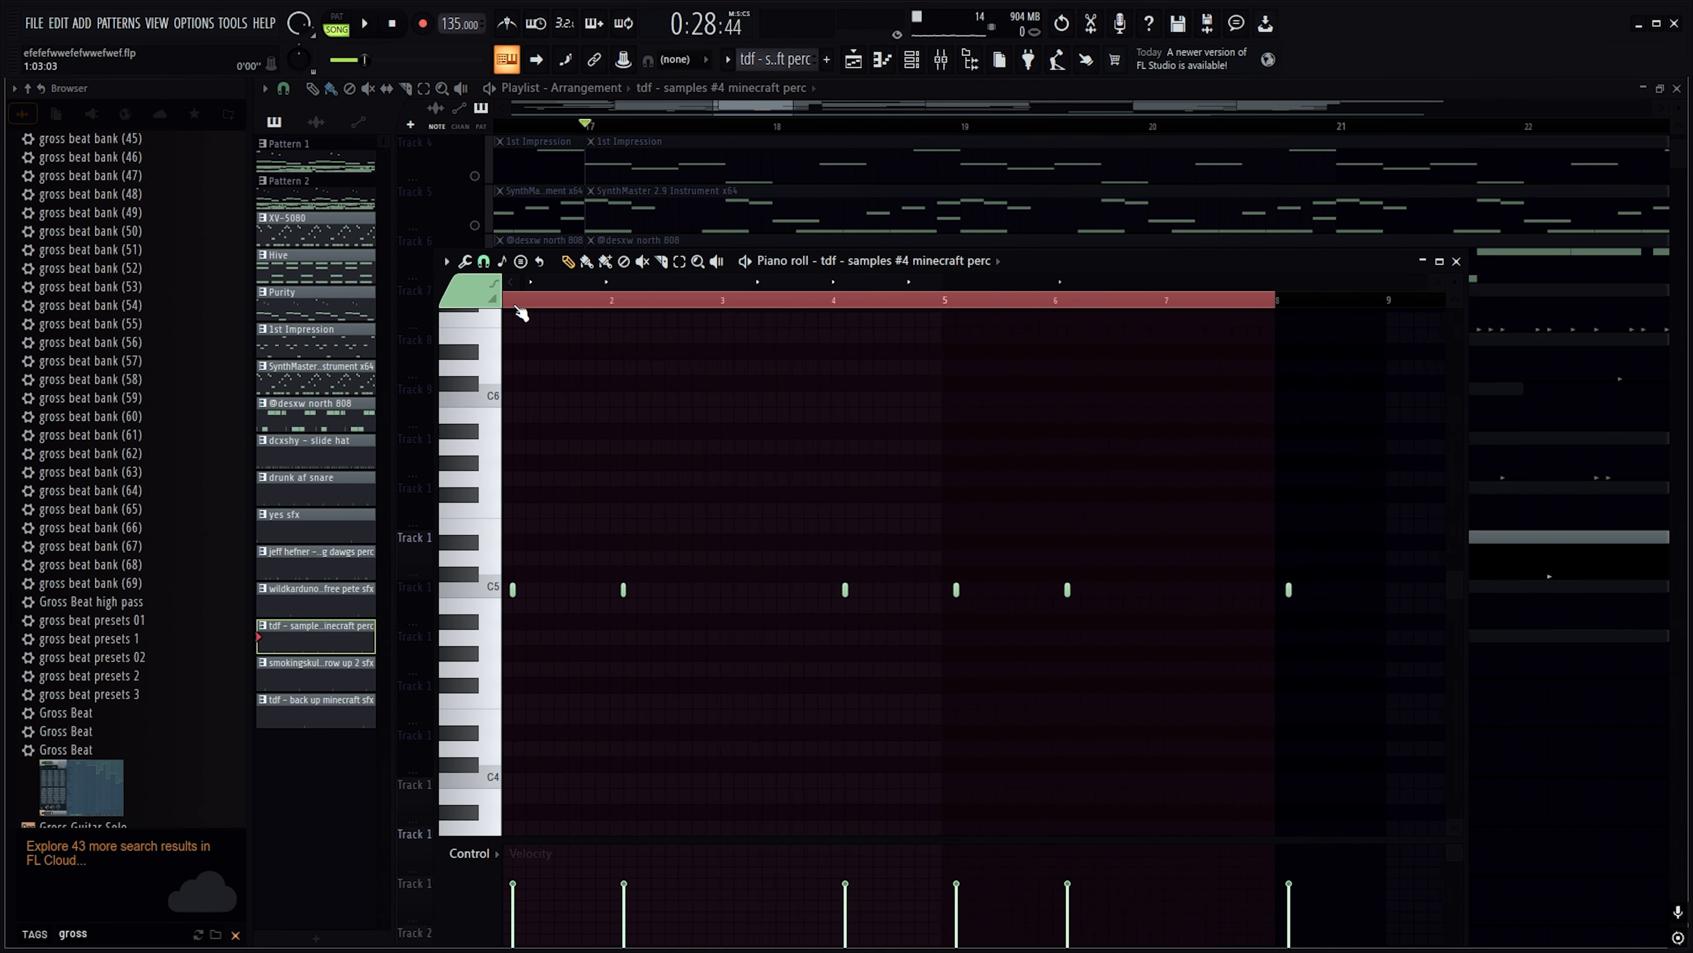
scroll(707, 309, down, 3)
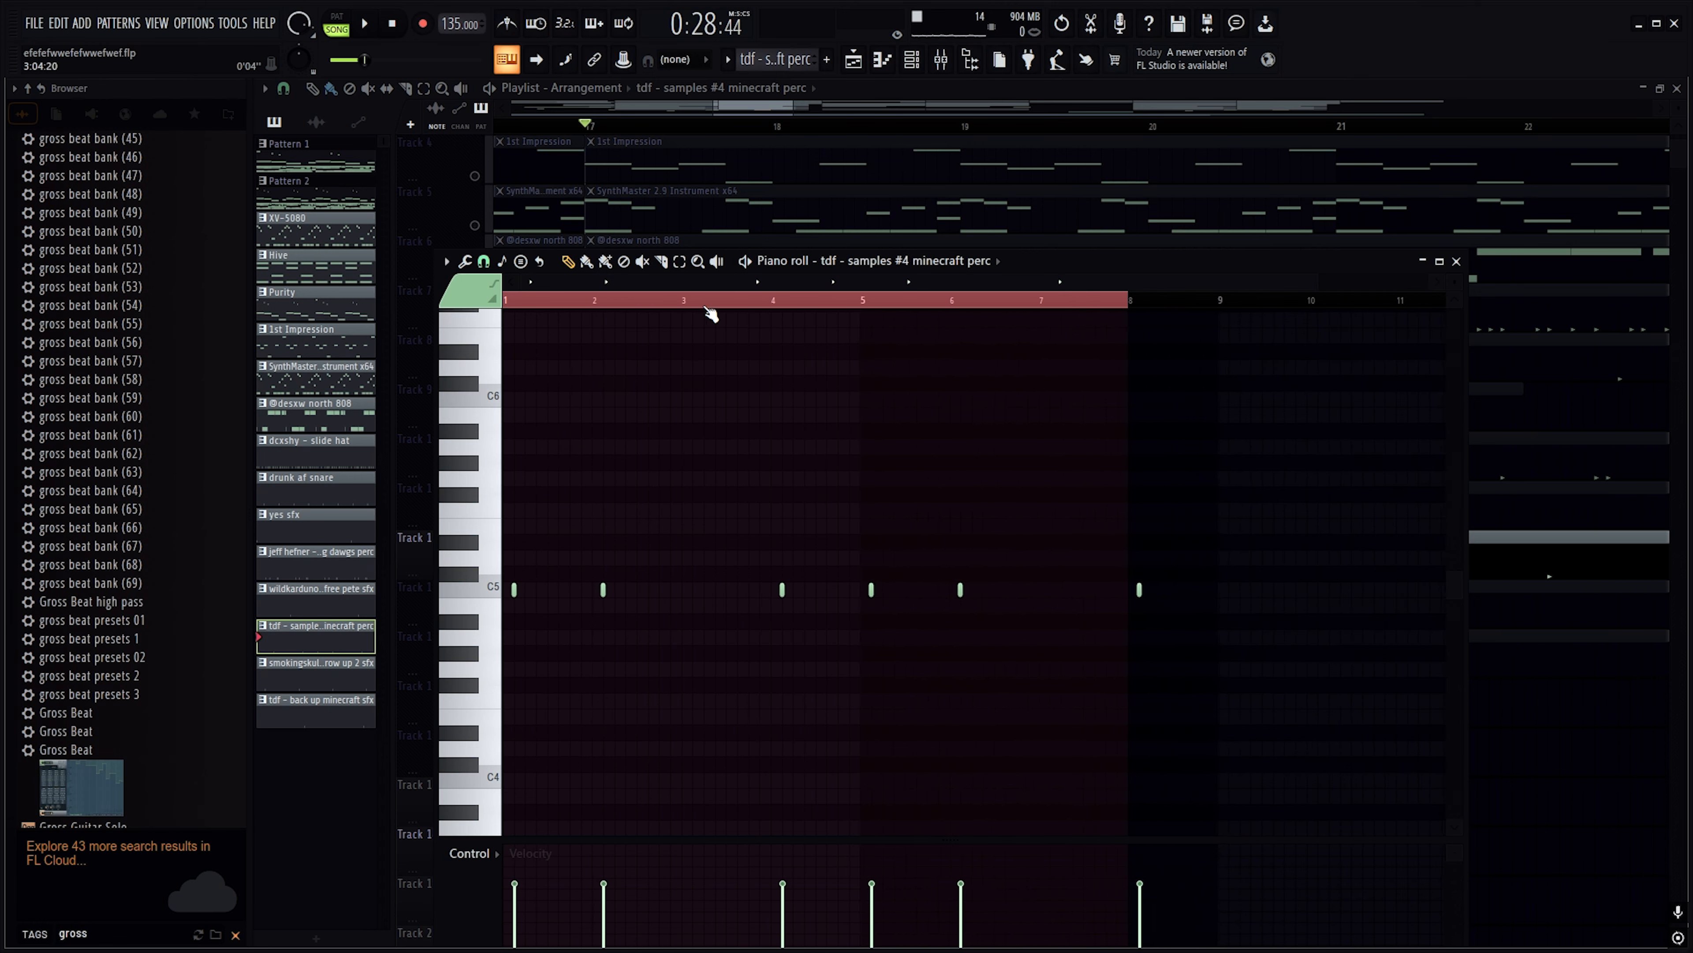
click(1440, 261)
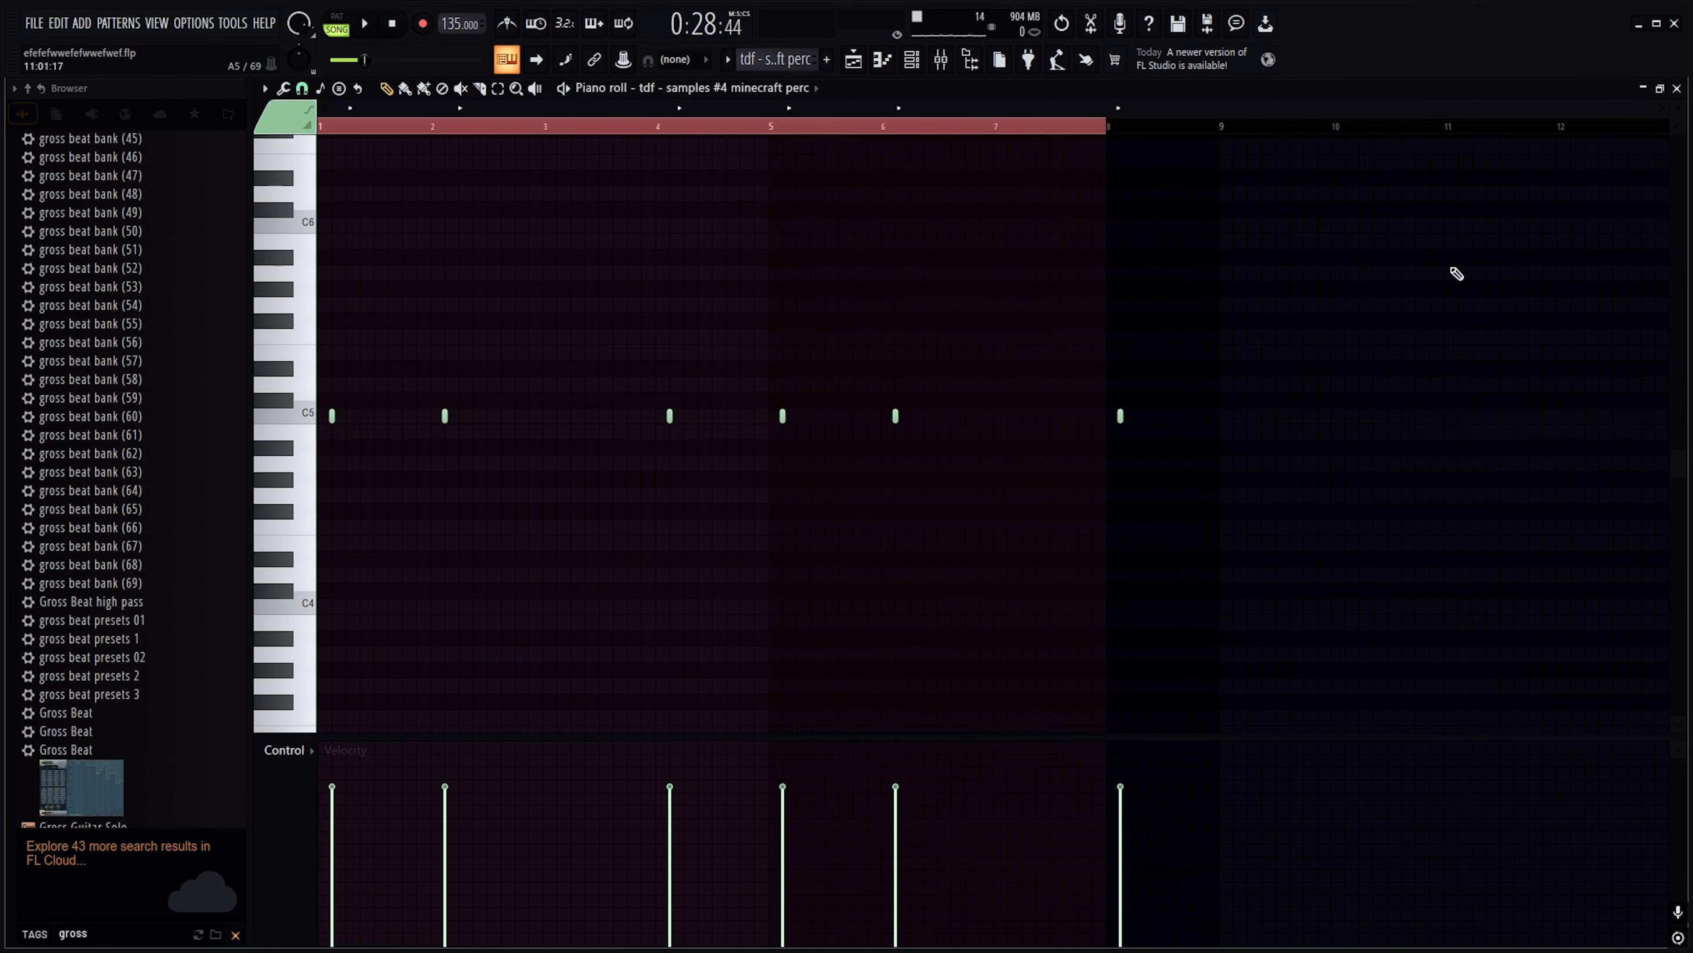
click(1678, 90)
Isolate Track 13 and play the smokingskul - throw up 2 sfx from bar 17
click(475, 621)
click(476, 570)
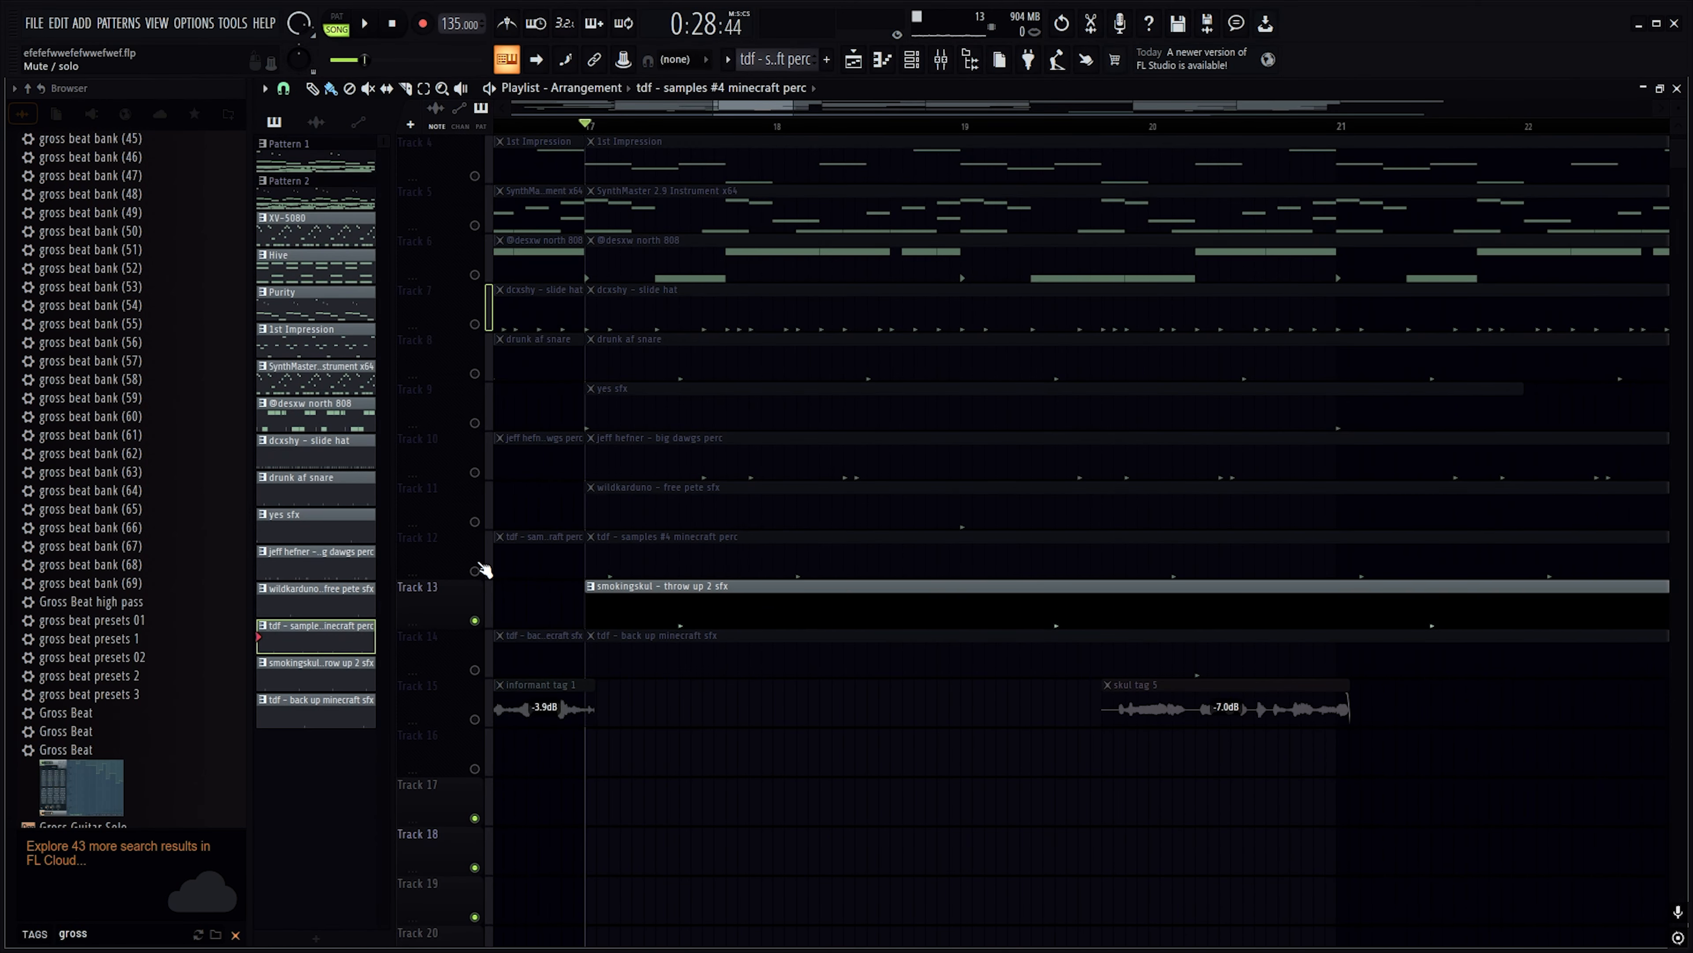
click(367, 25)
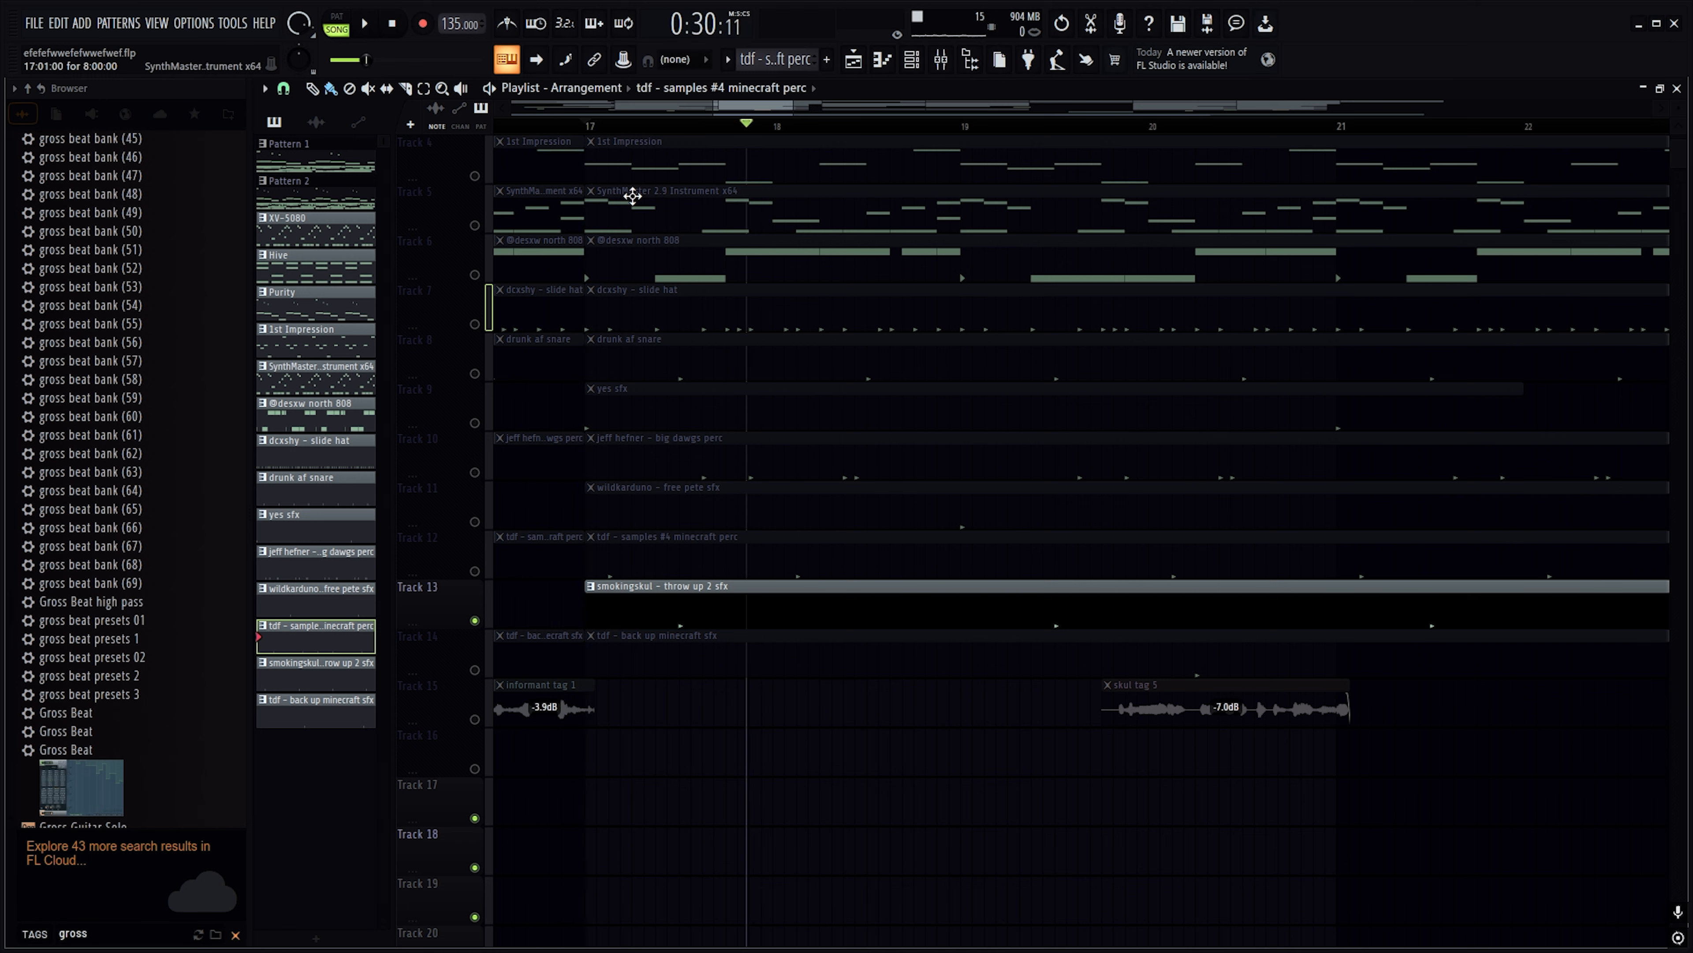
Mute Track 13, enable Track 14, and play its tdf - back up minecraft sfx around bars 17 to 20, then stop playback
click(476, 620)
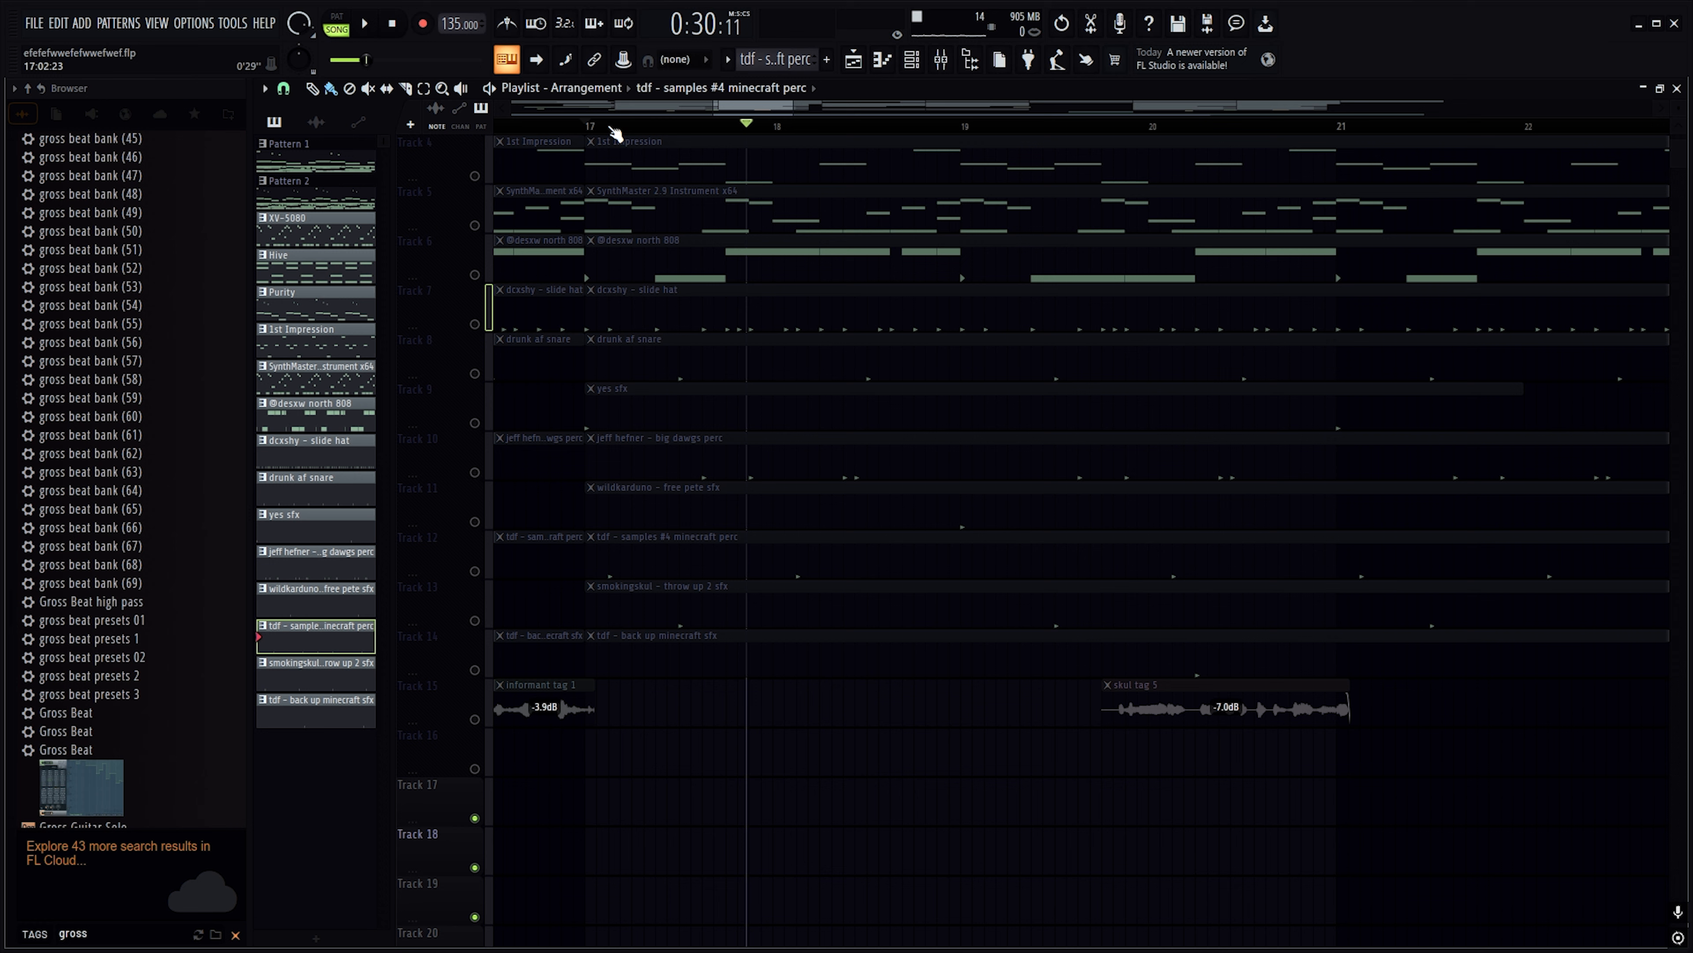
key(space)
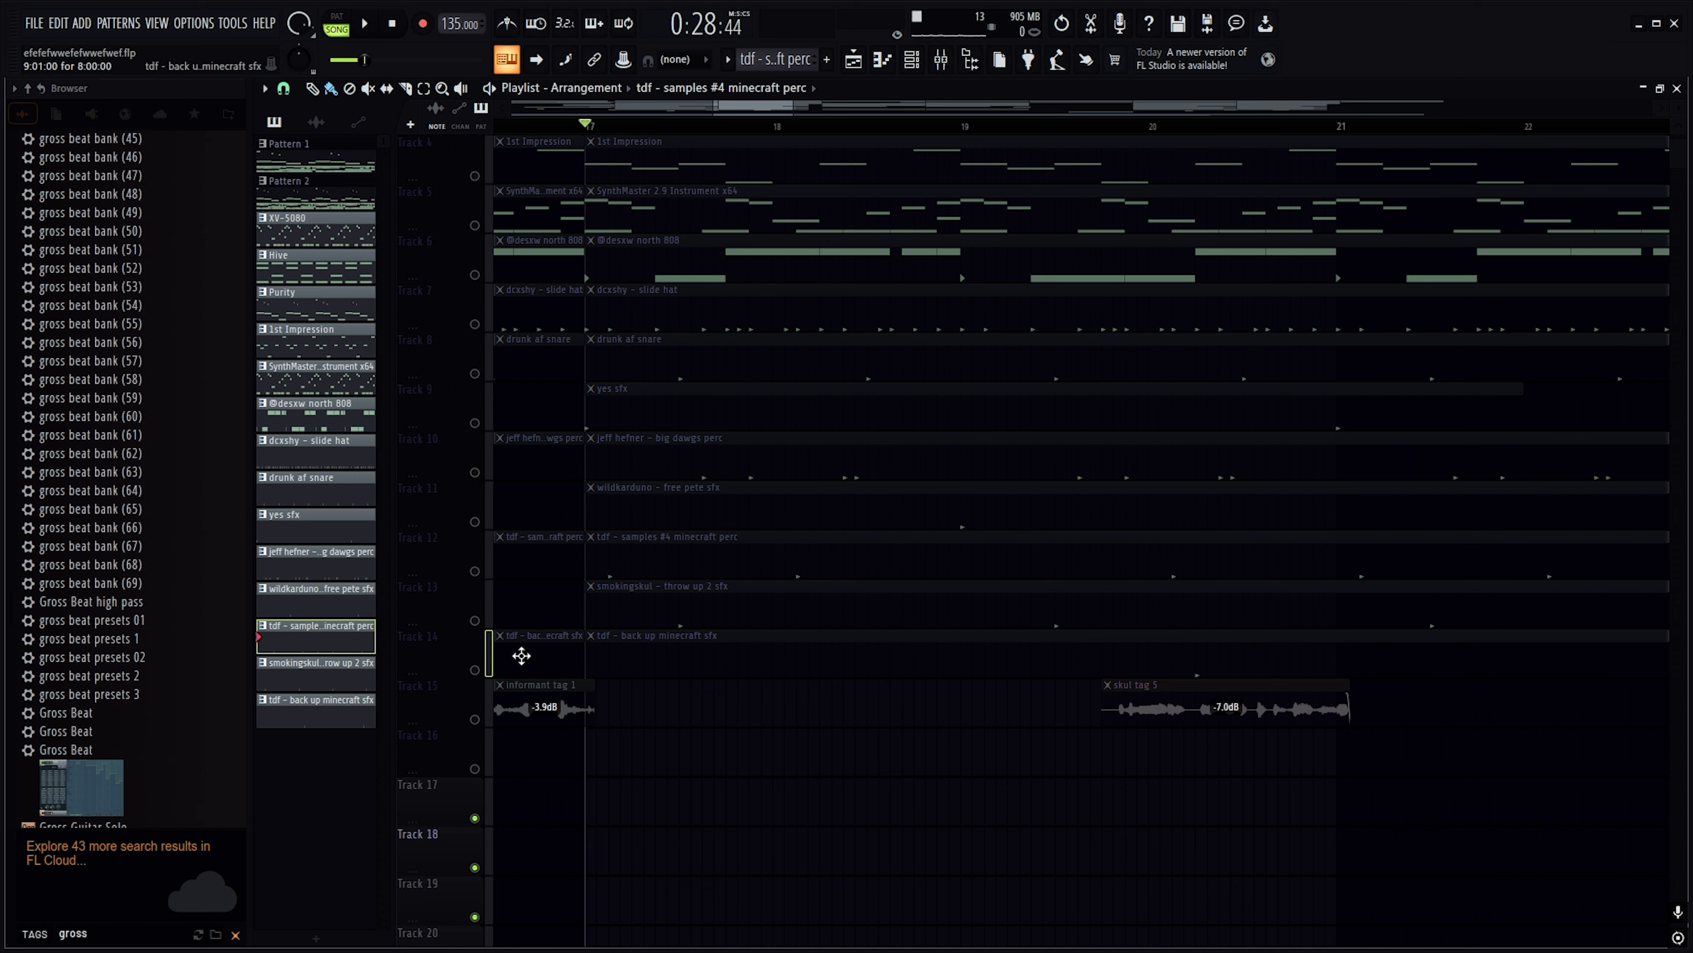
click(475, 670)
click(368, 27)
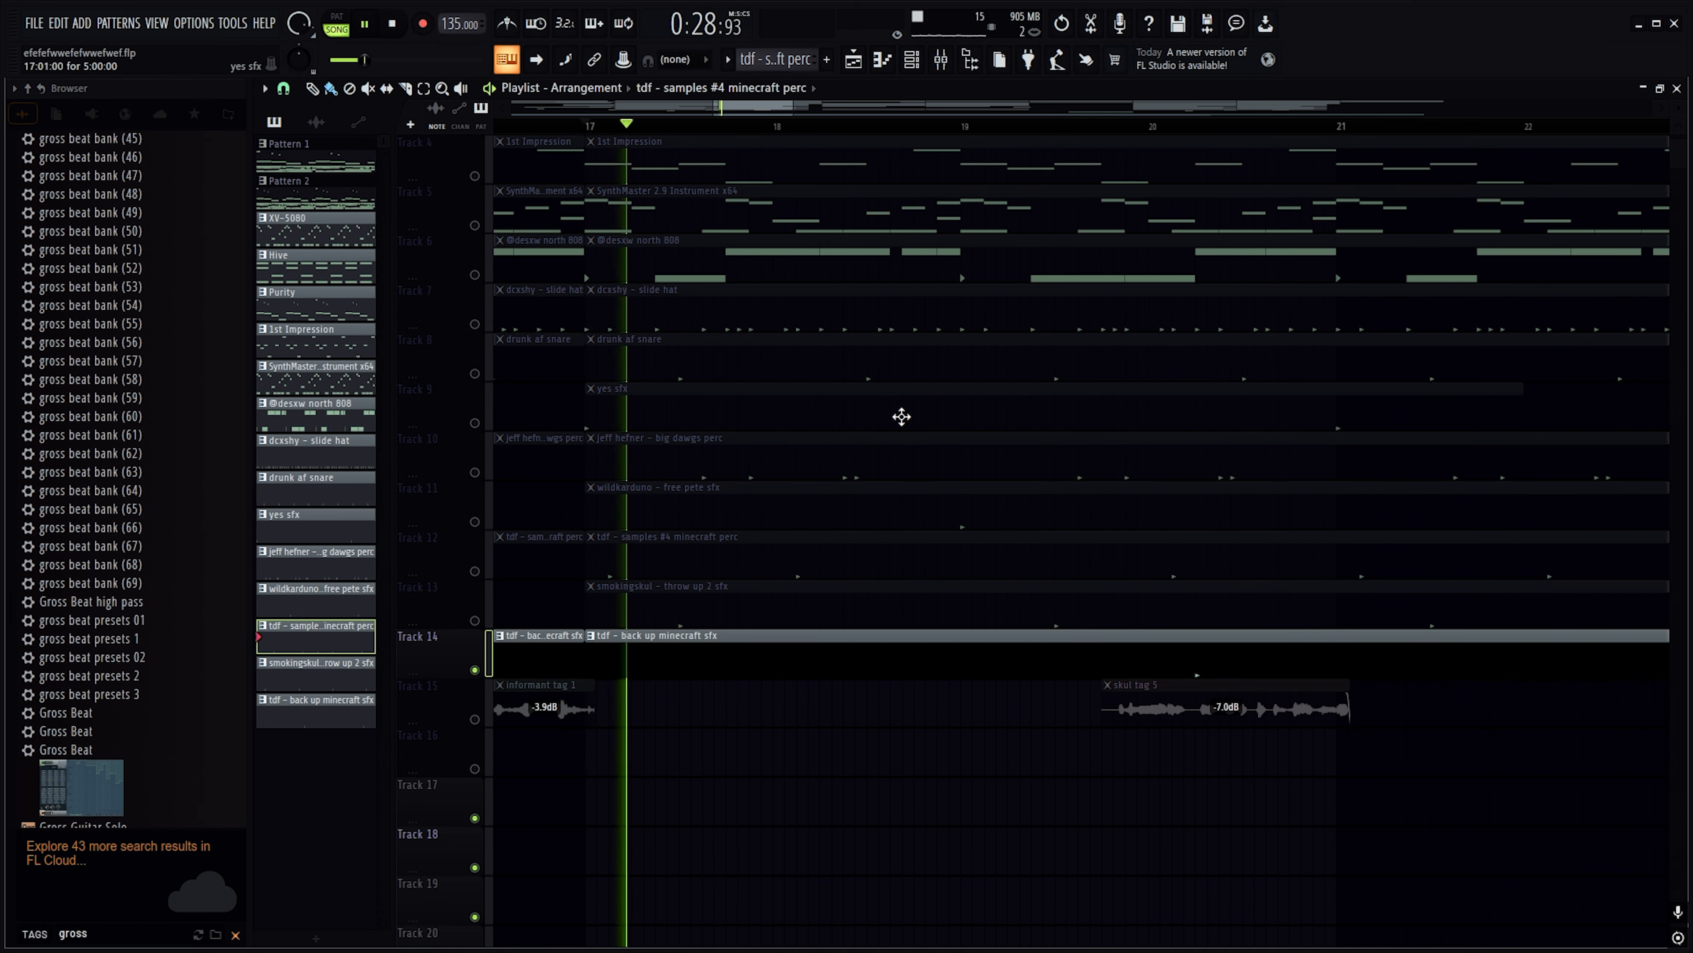
click(1013, 128)
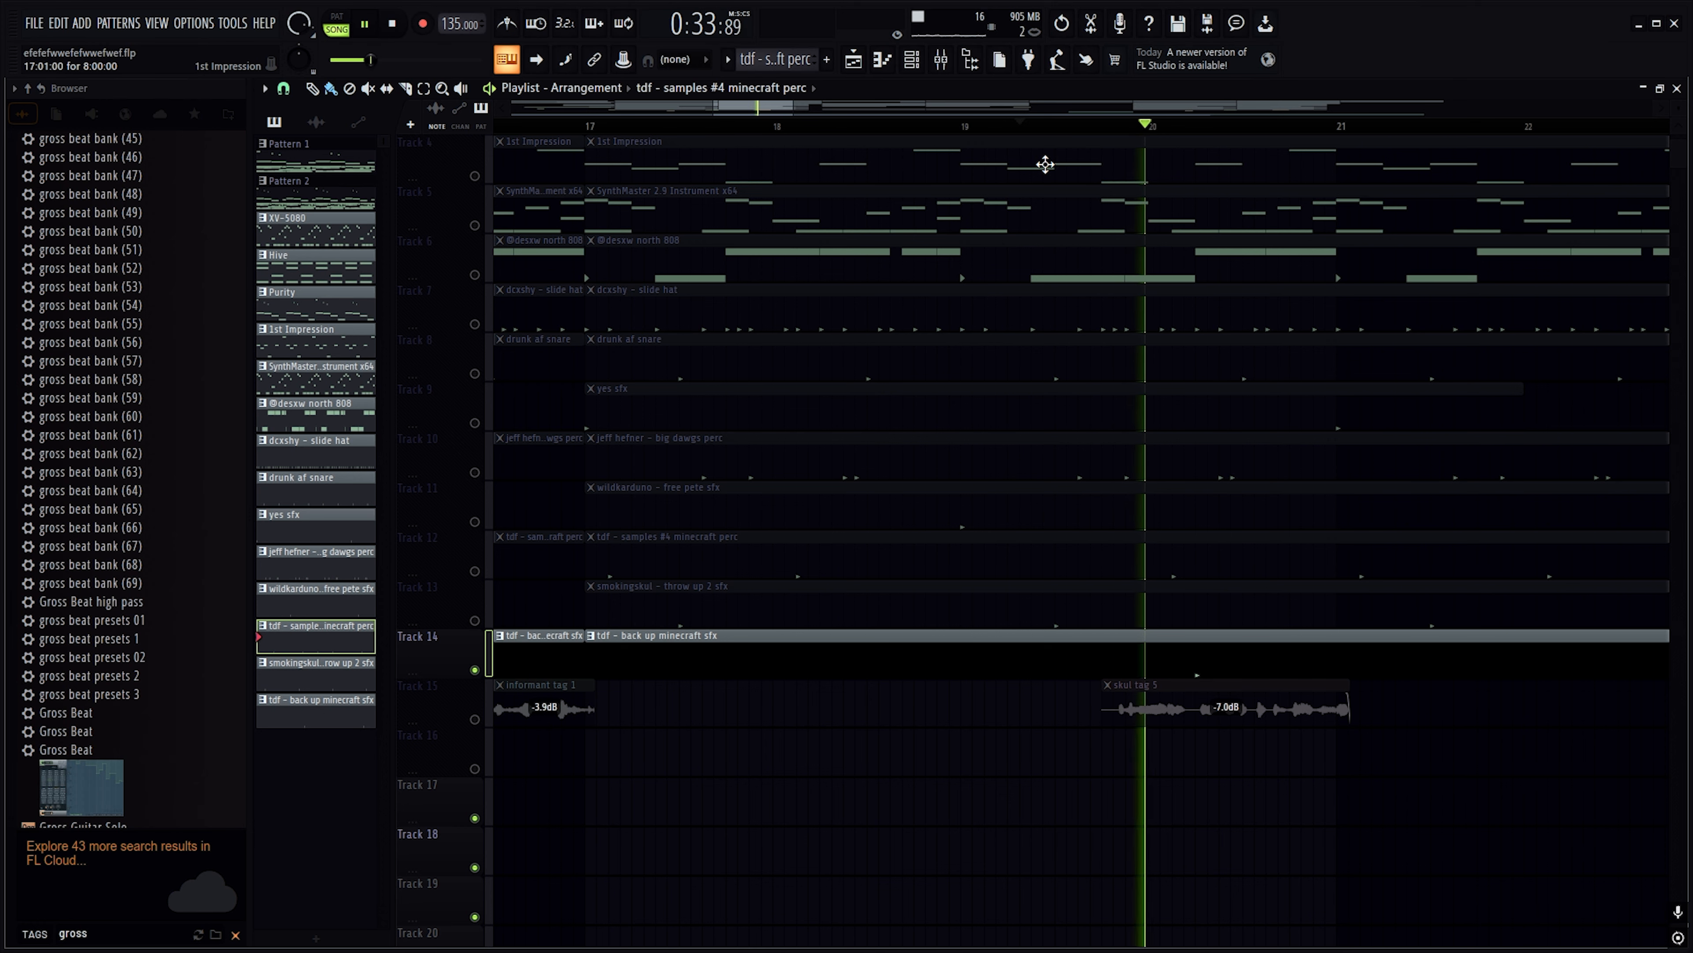
click(593, 126)
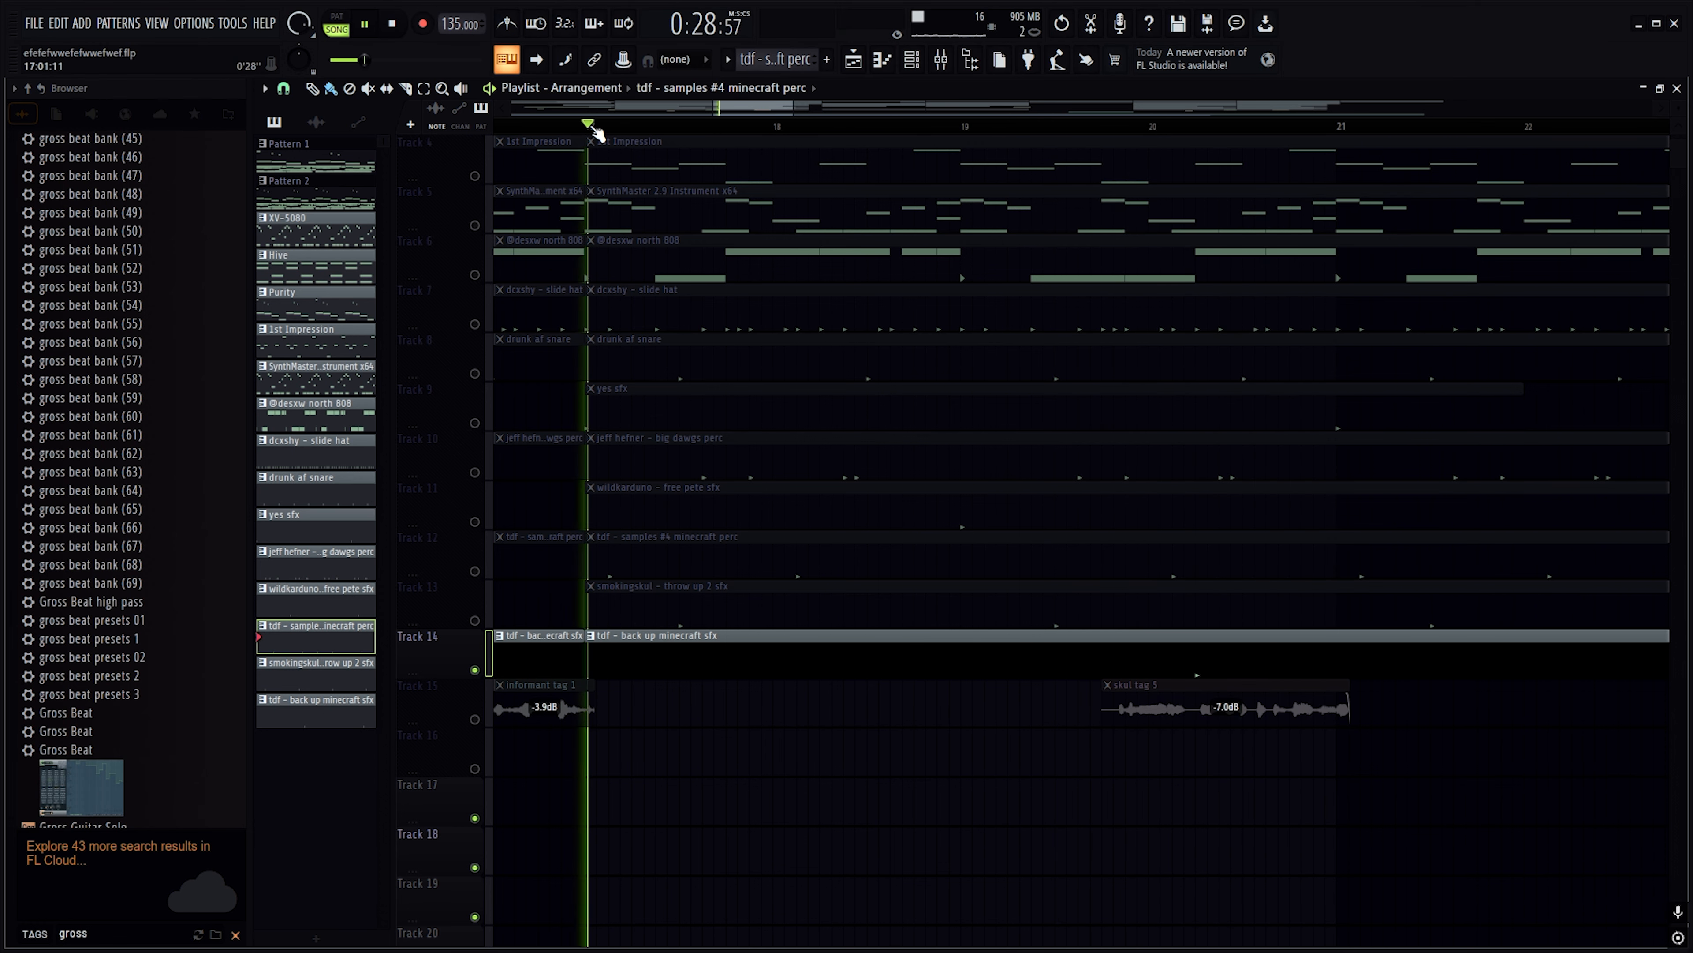
scroll(594, 126, down, 4)
click(370, 26)
Enable Tracks 7 to 13 alongside Track 14, play the combined drums and sfx, then stop and return the playhead to bar 17
scroll(584, 358, up, 1)
scroll(583, 358, up, 1)
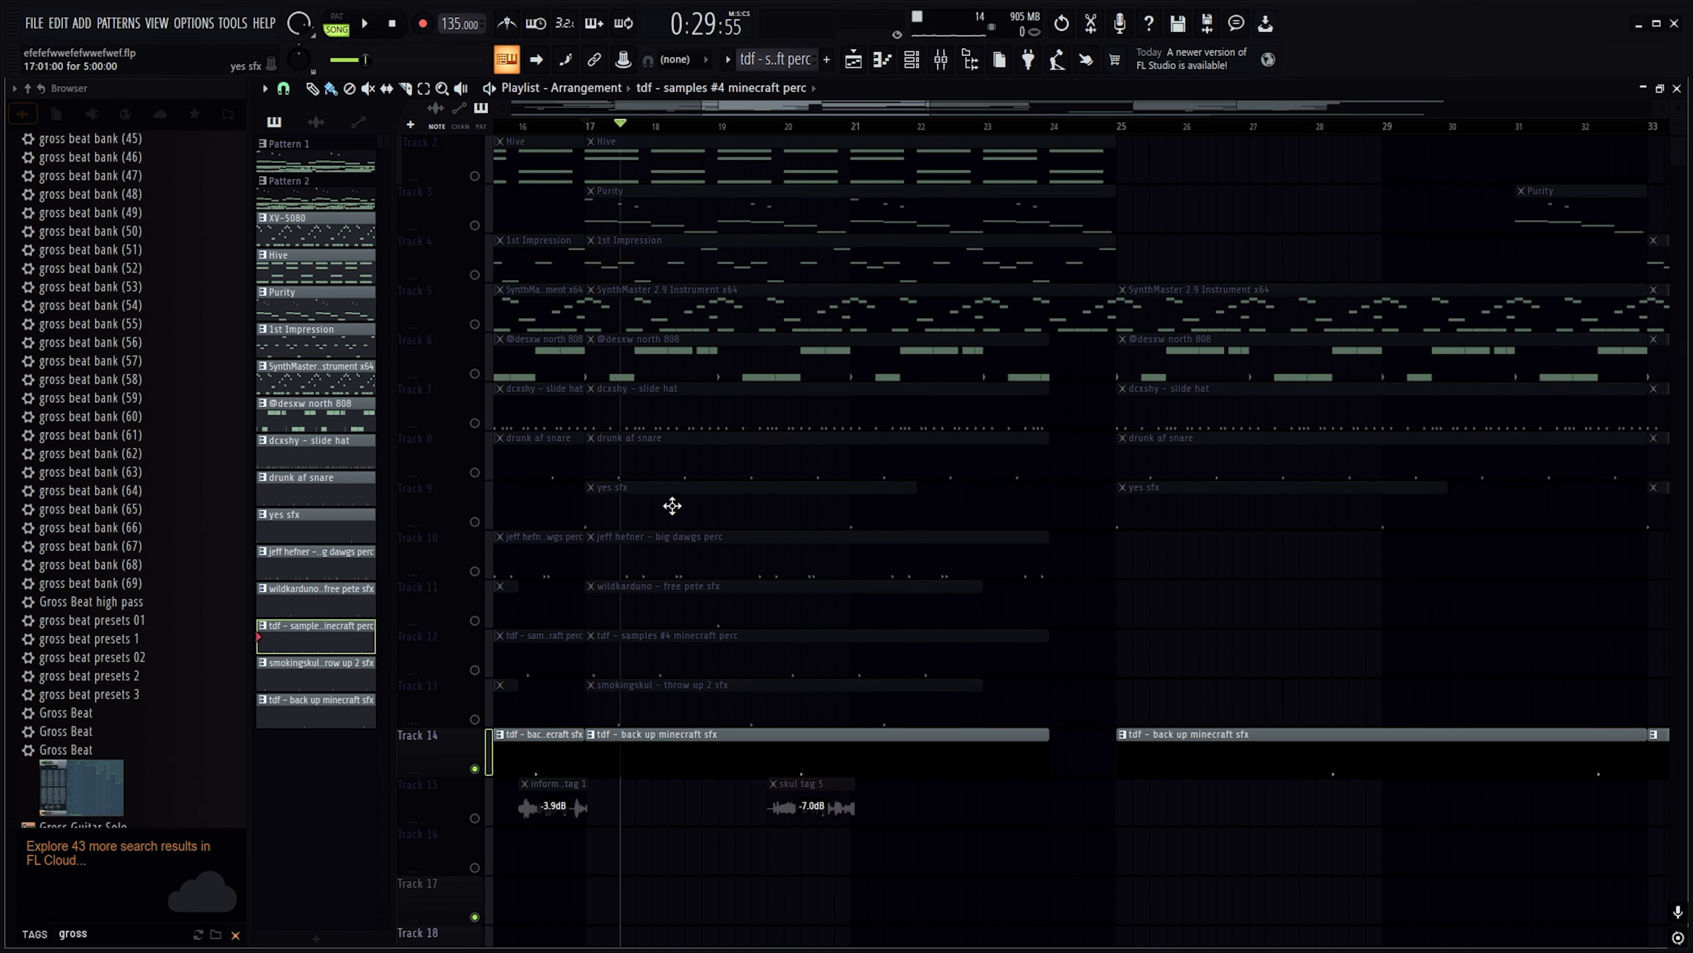
click(474, 471)
click(474, 422)
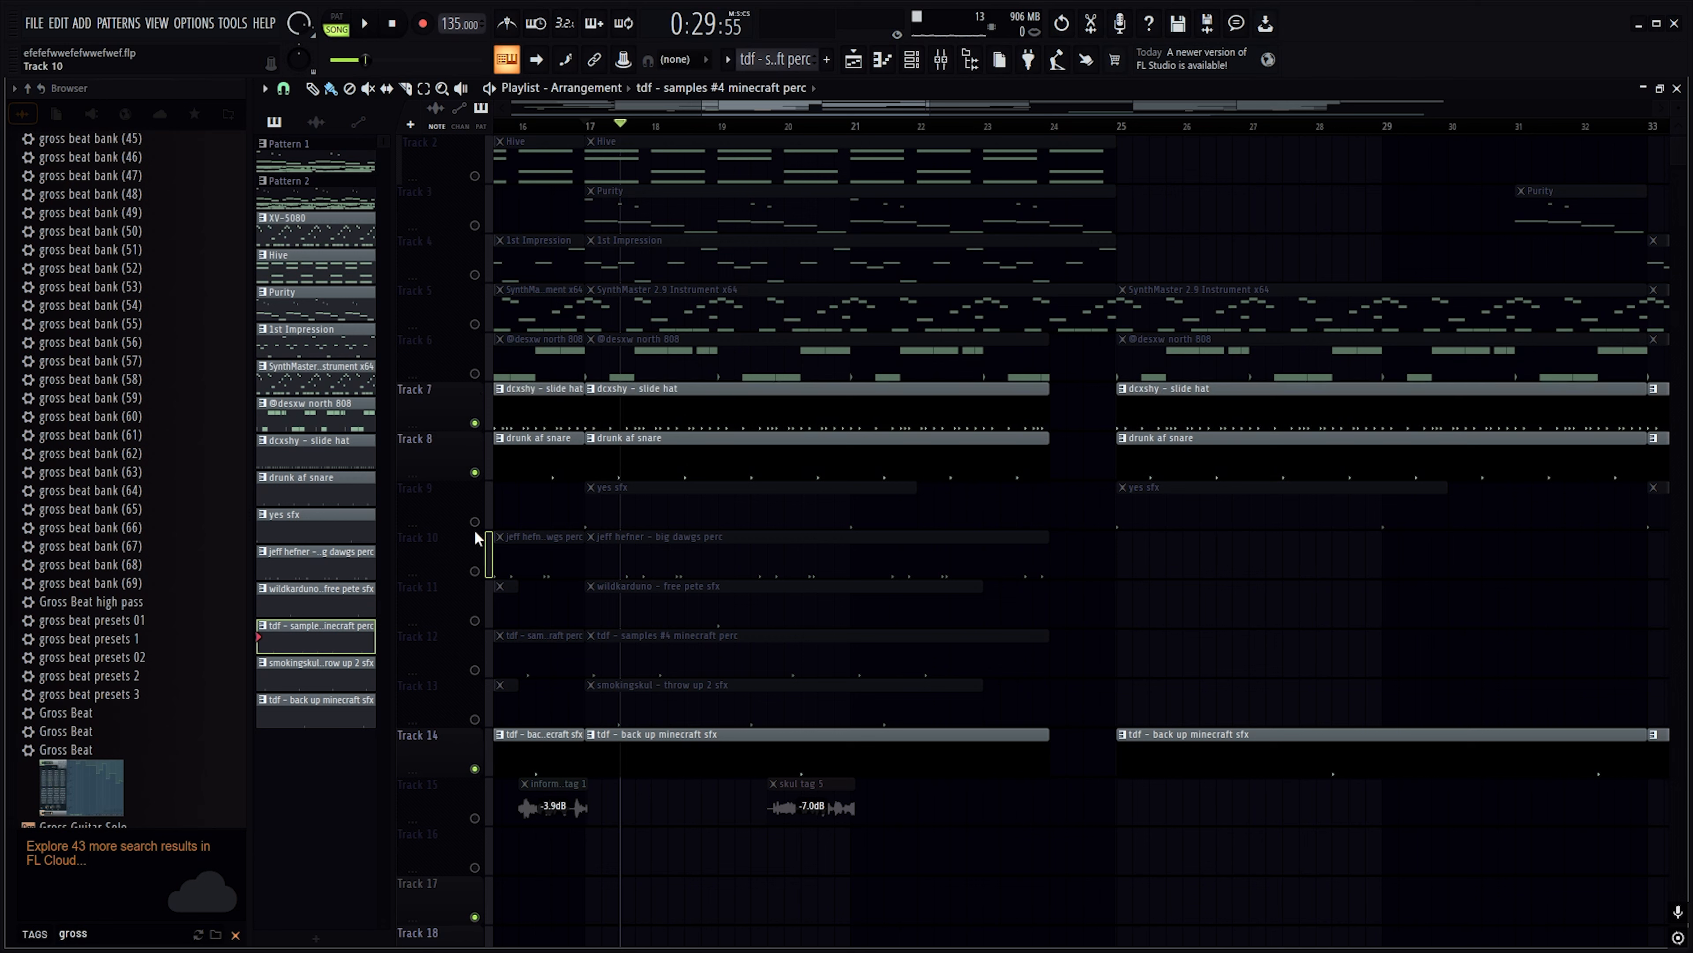
drag(474, 521, 475, 718)
key(space)
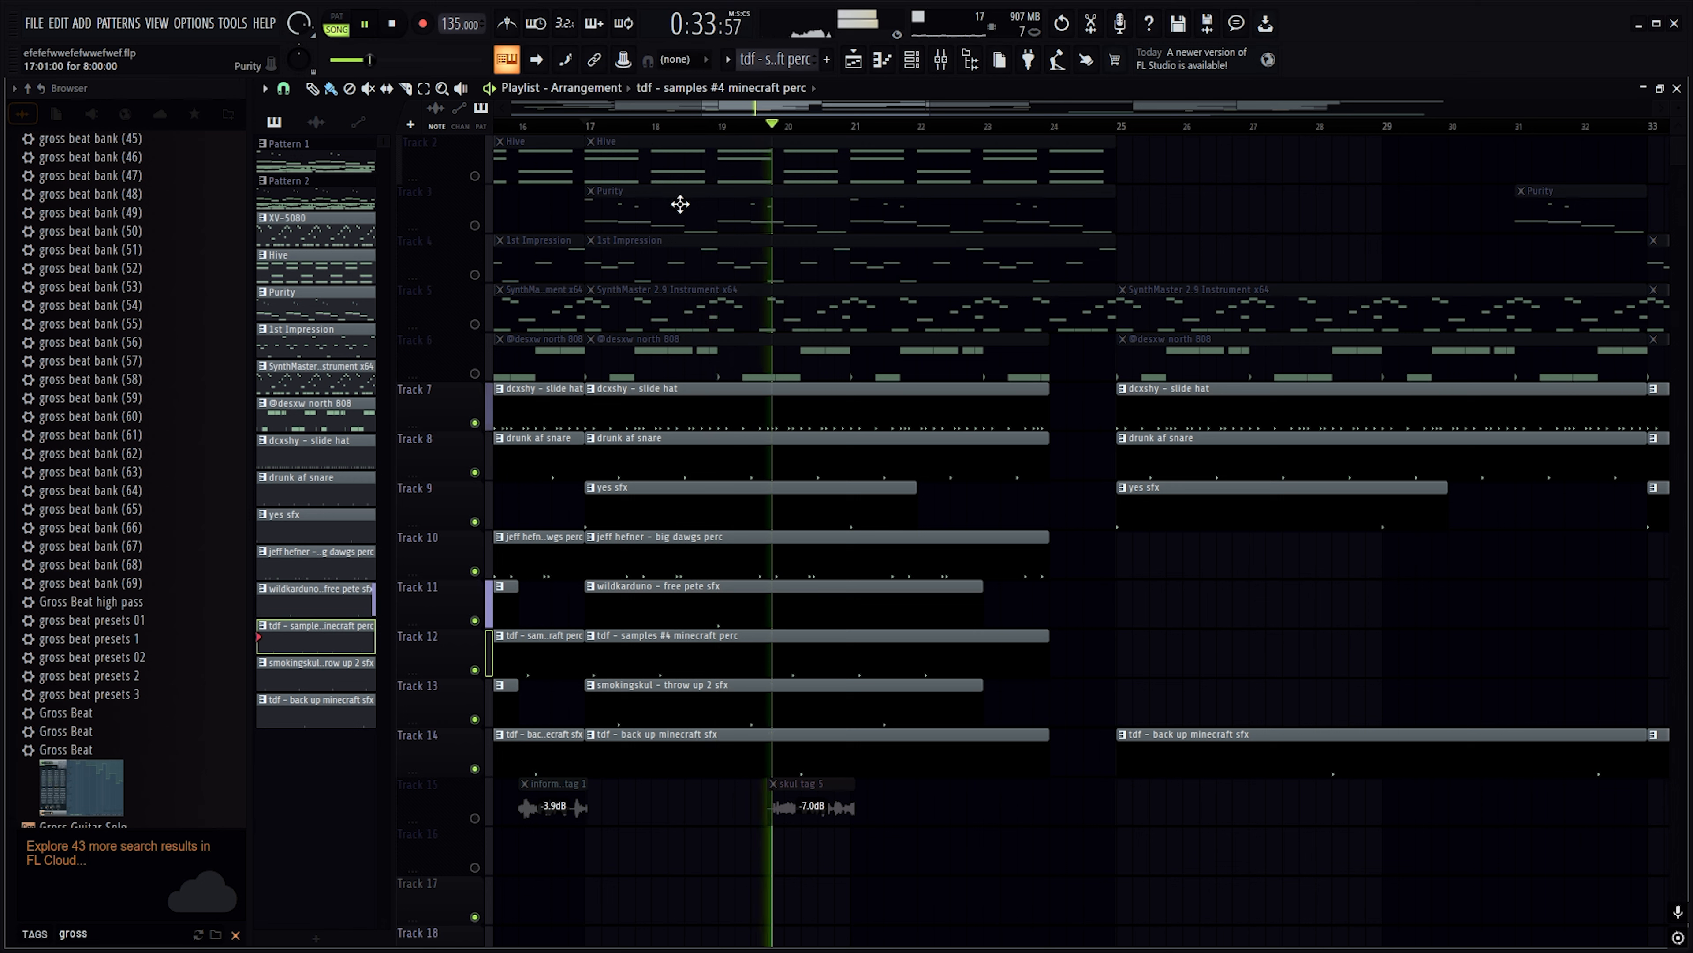
click(369, 26)
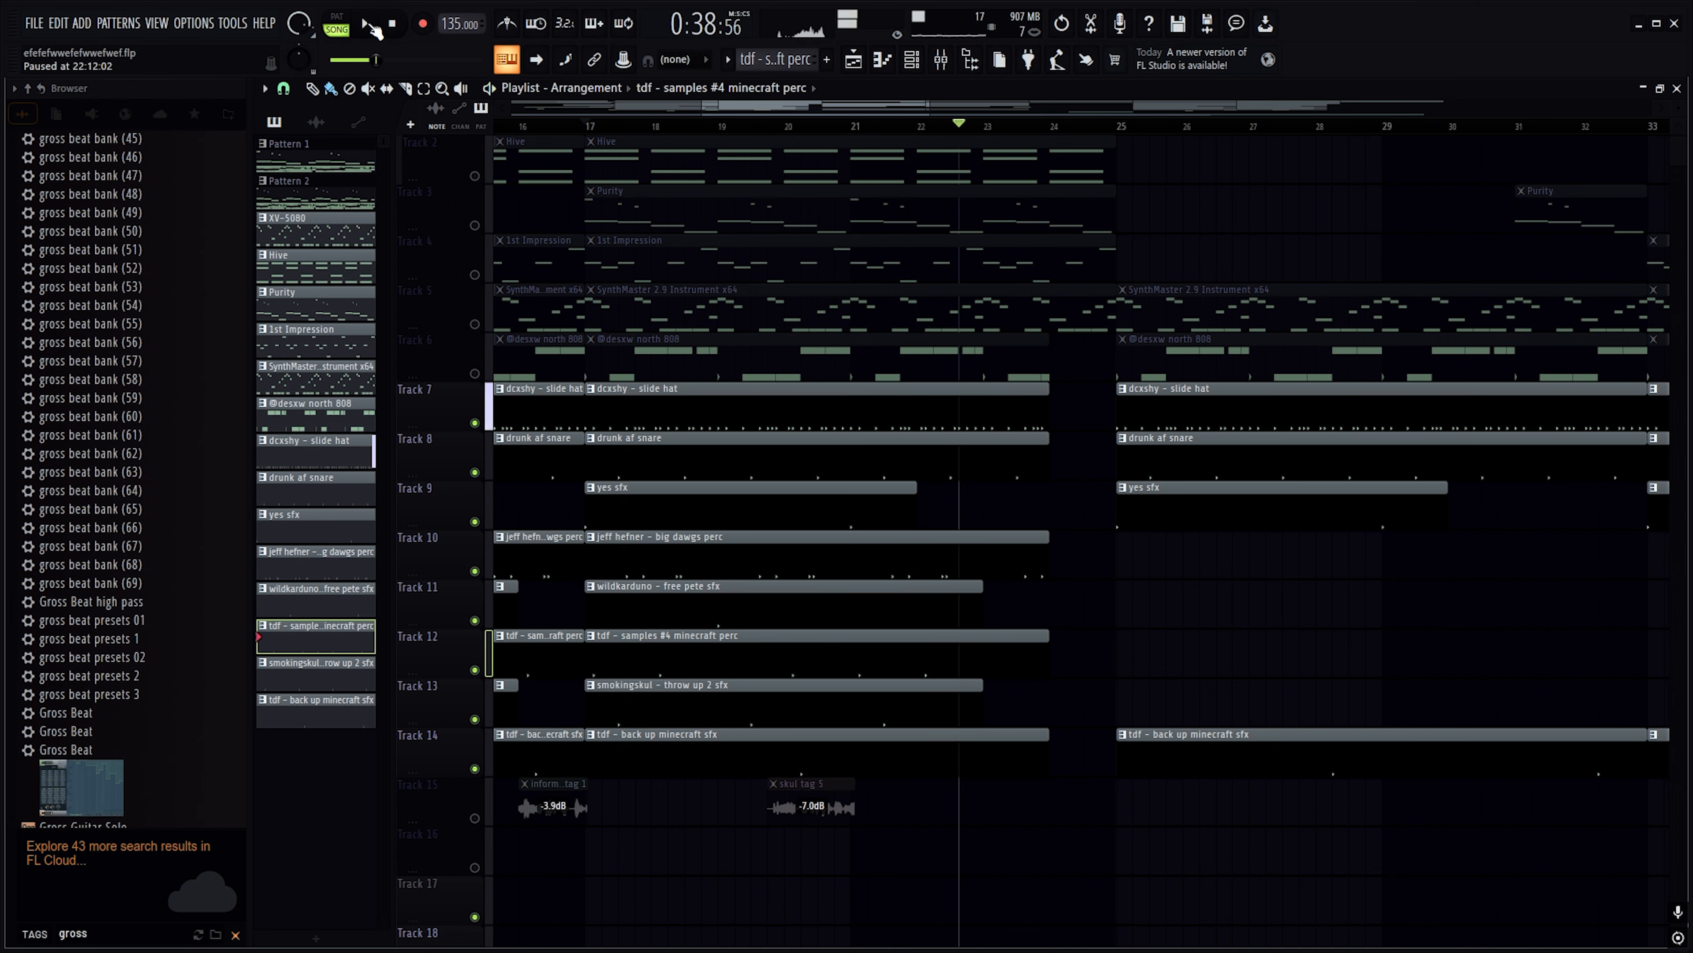
click(597, 127)
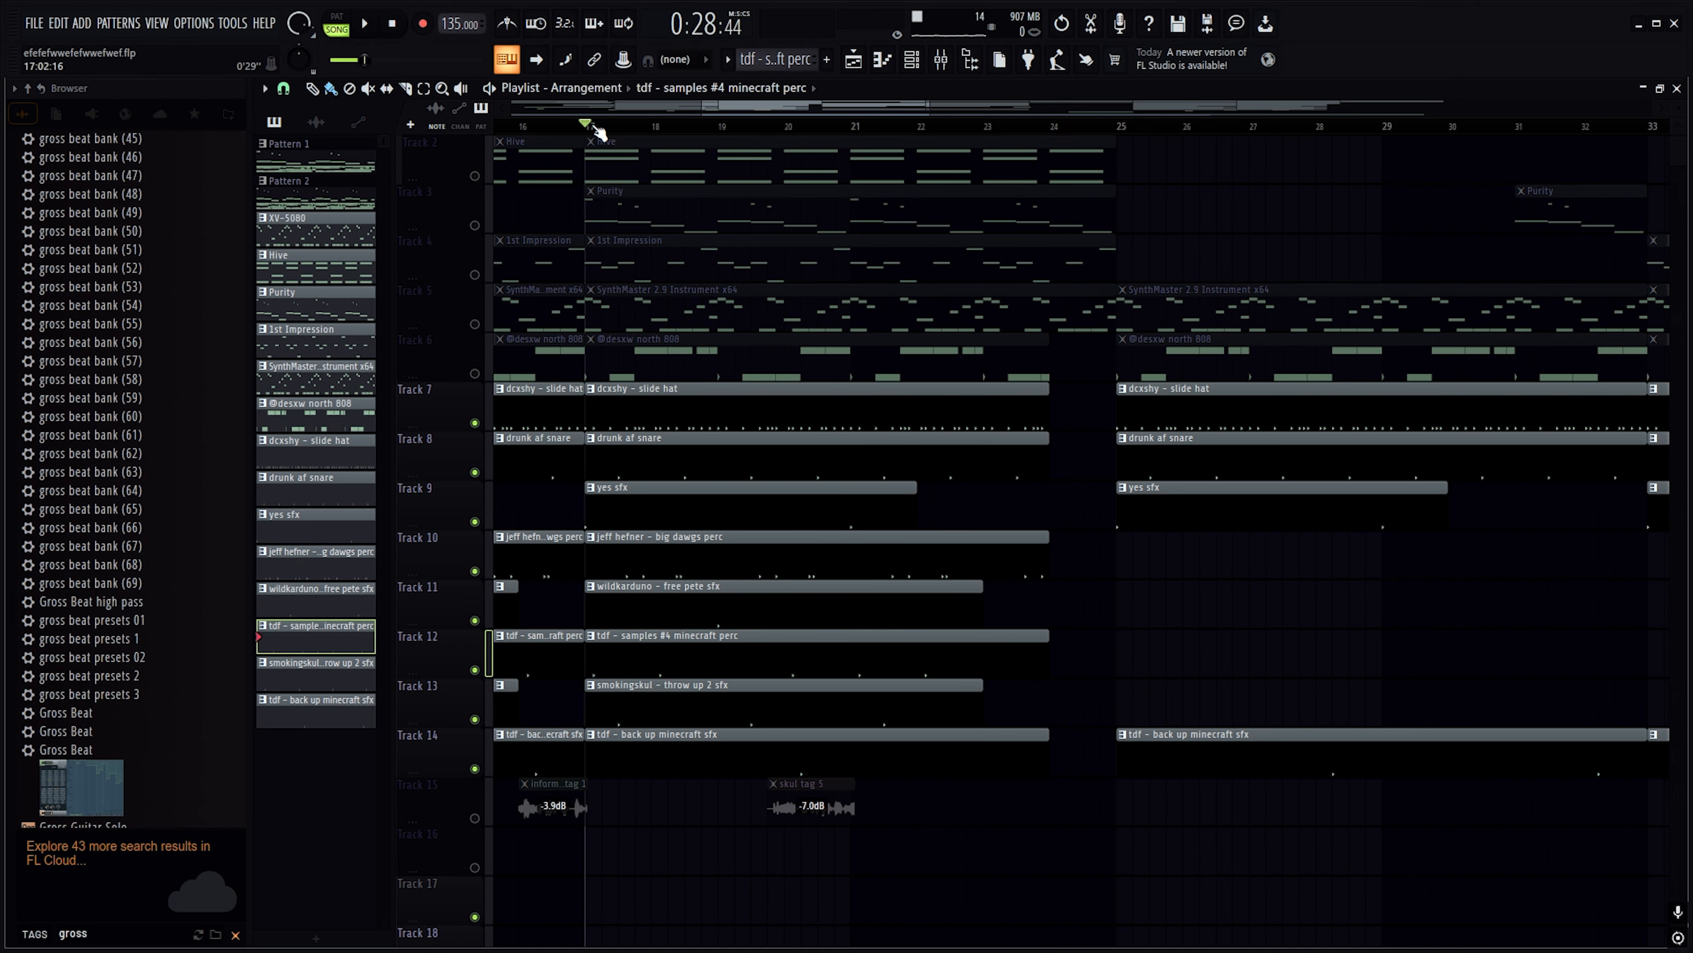
Play the Master - Volume cut just before bar 21 twice, starting once at about 20:13 and once at bar 20, then stop playback
scroll(473, 435, down, 5)
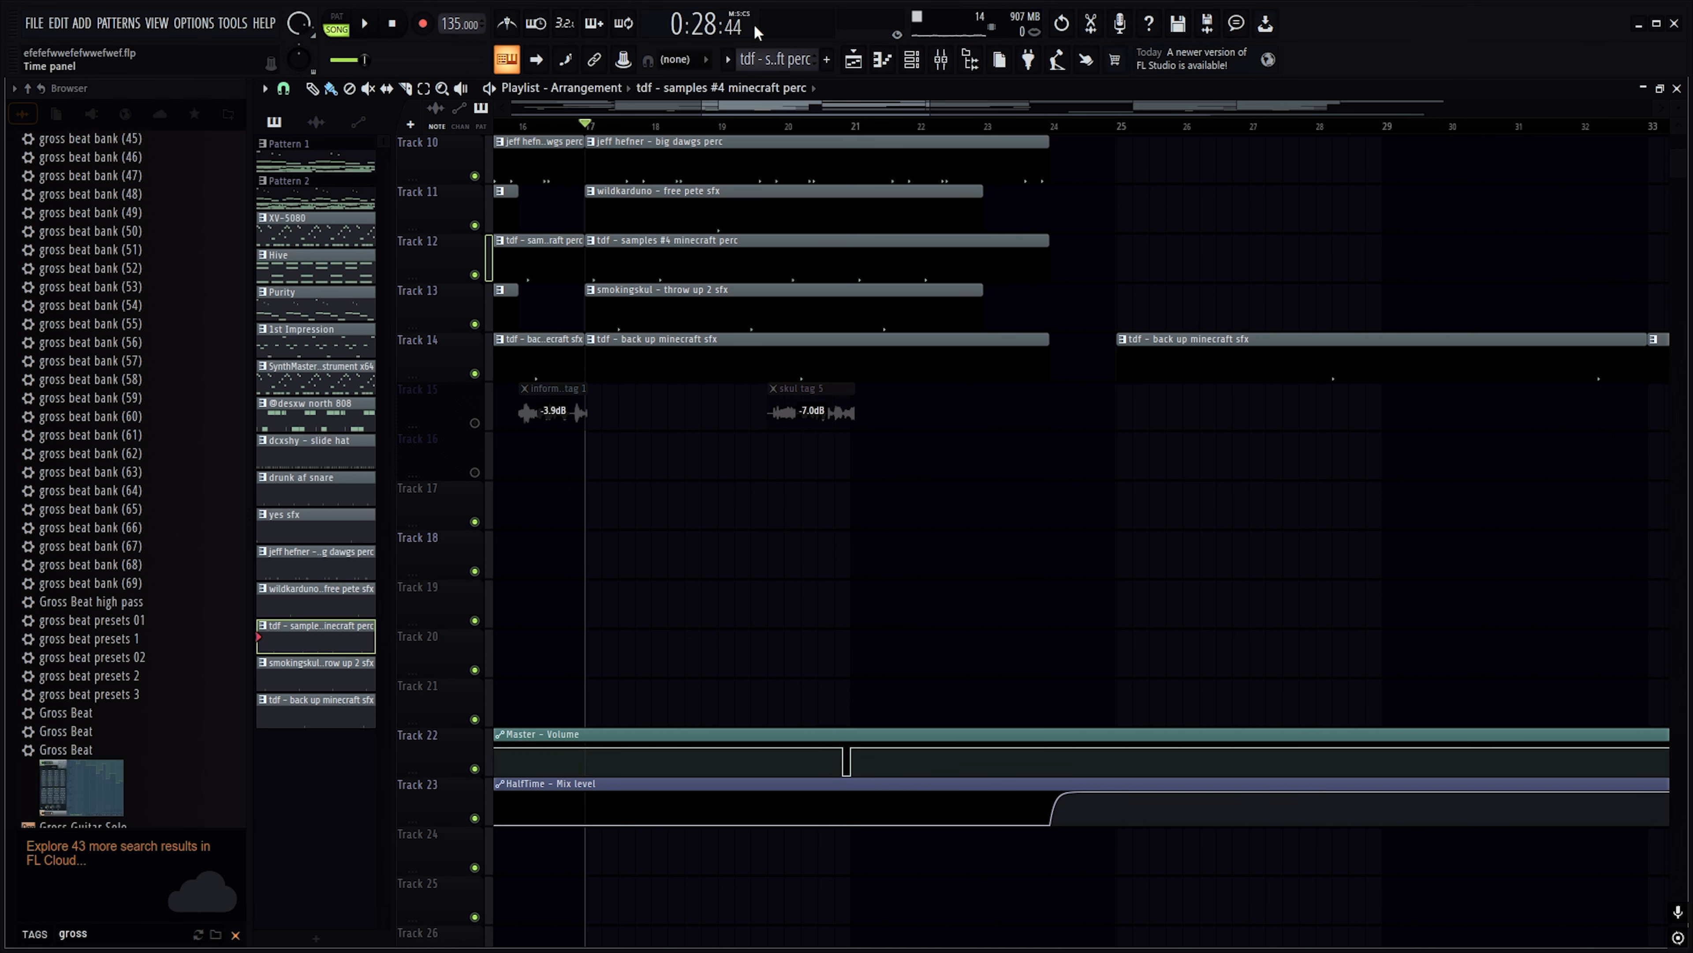
scroll(840, 143, up, 6)
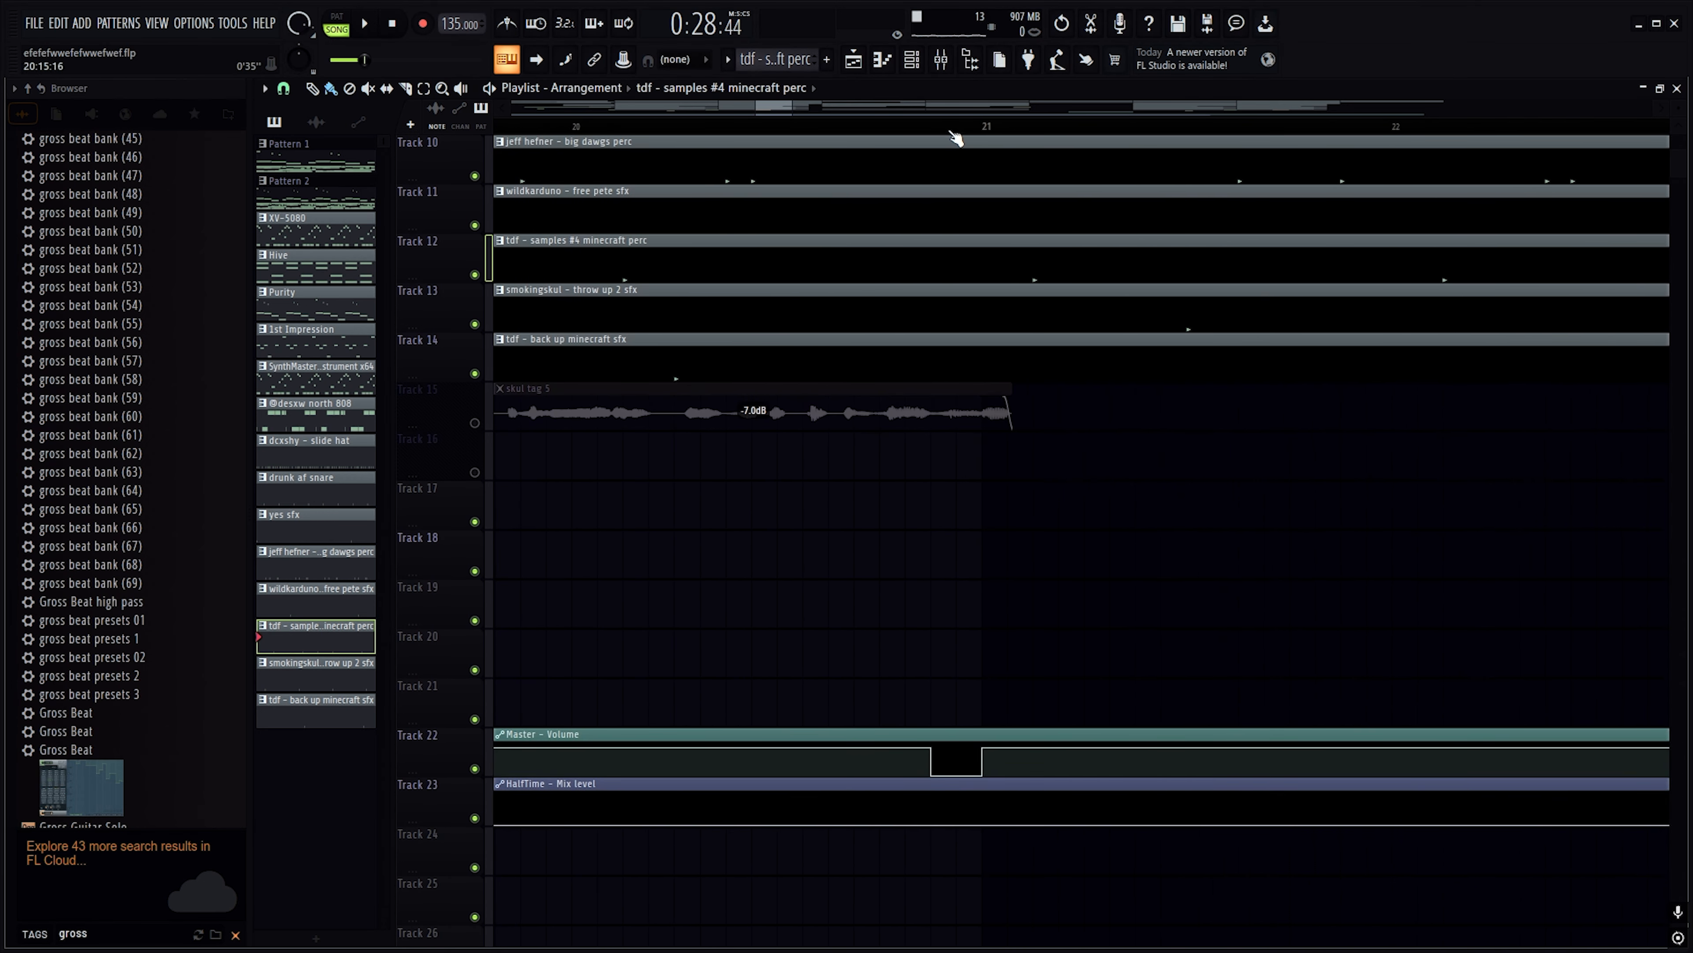
scroll(970, 134, down, 1)
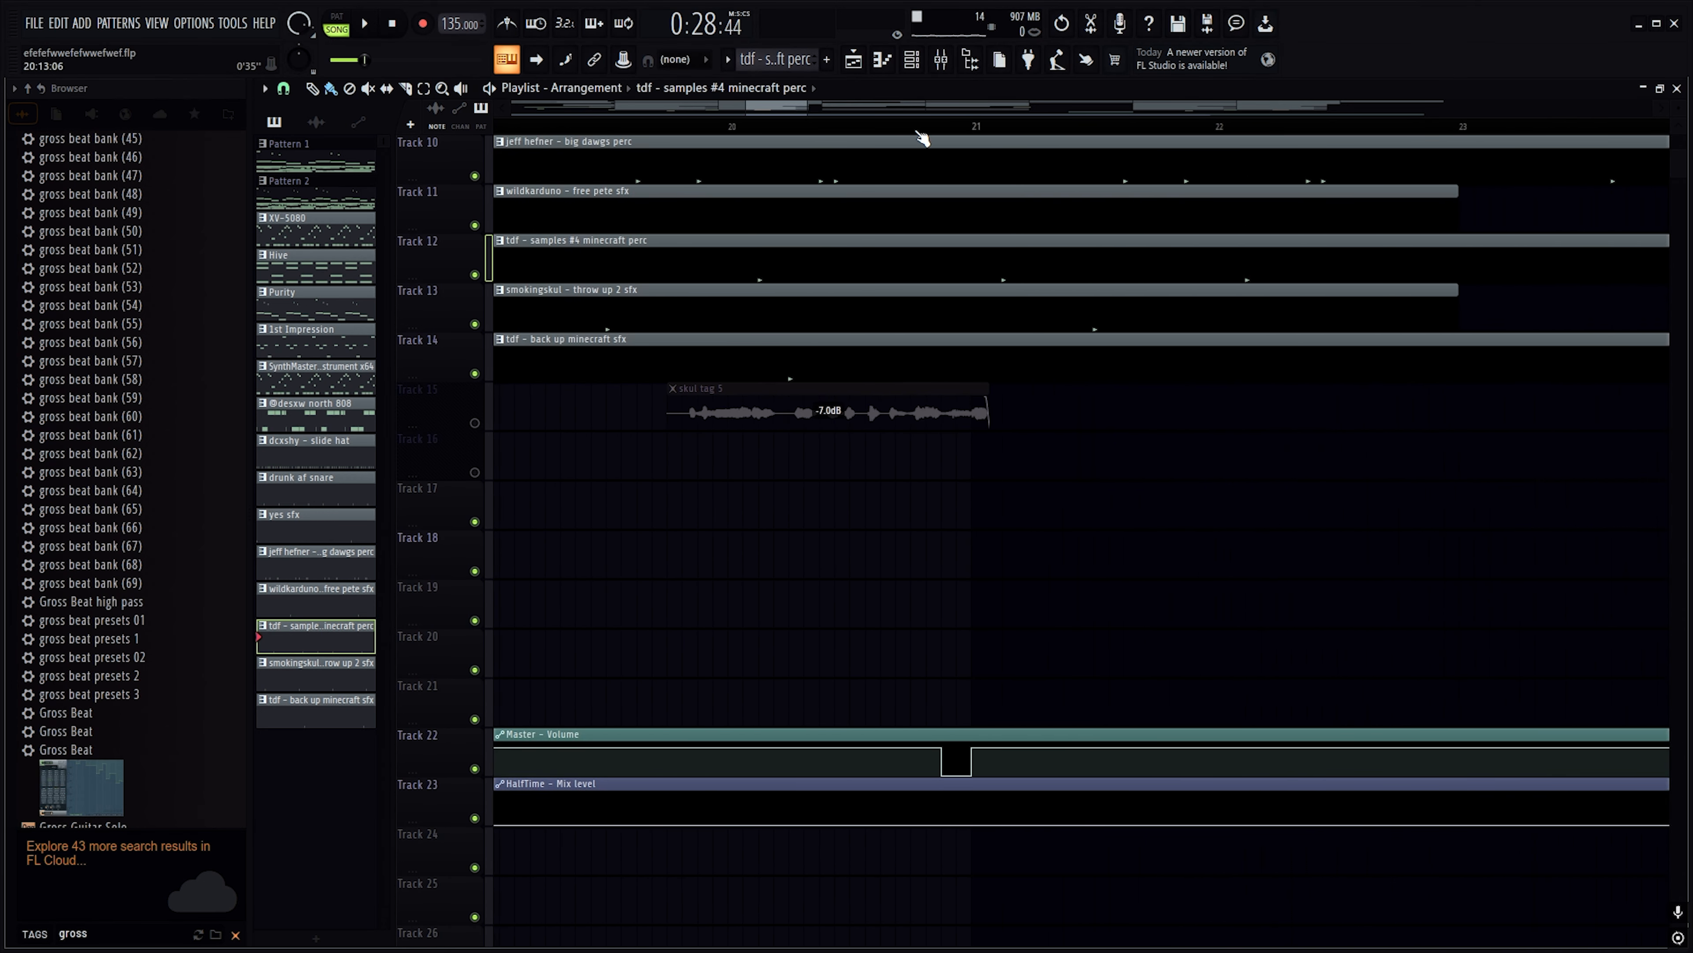
click(912, 128)
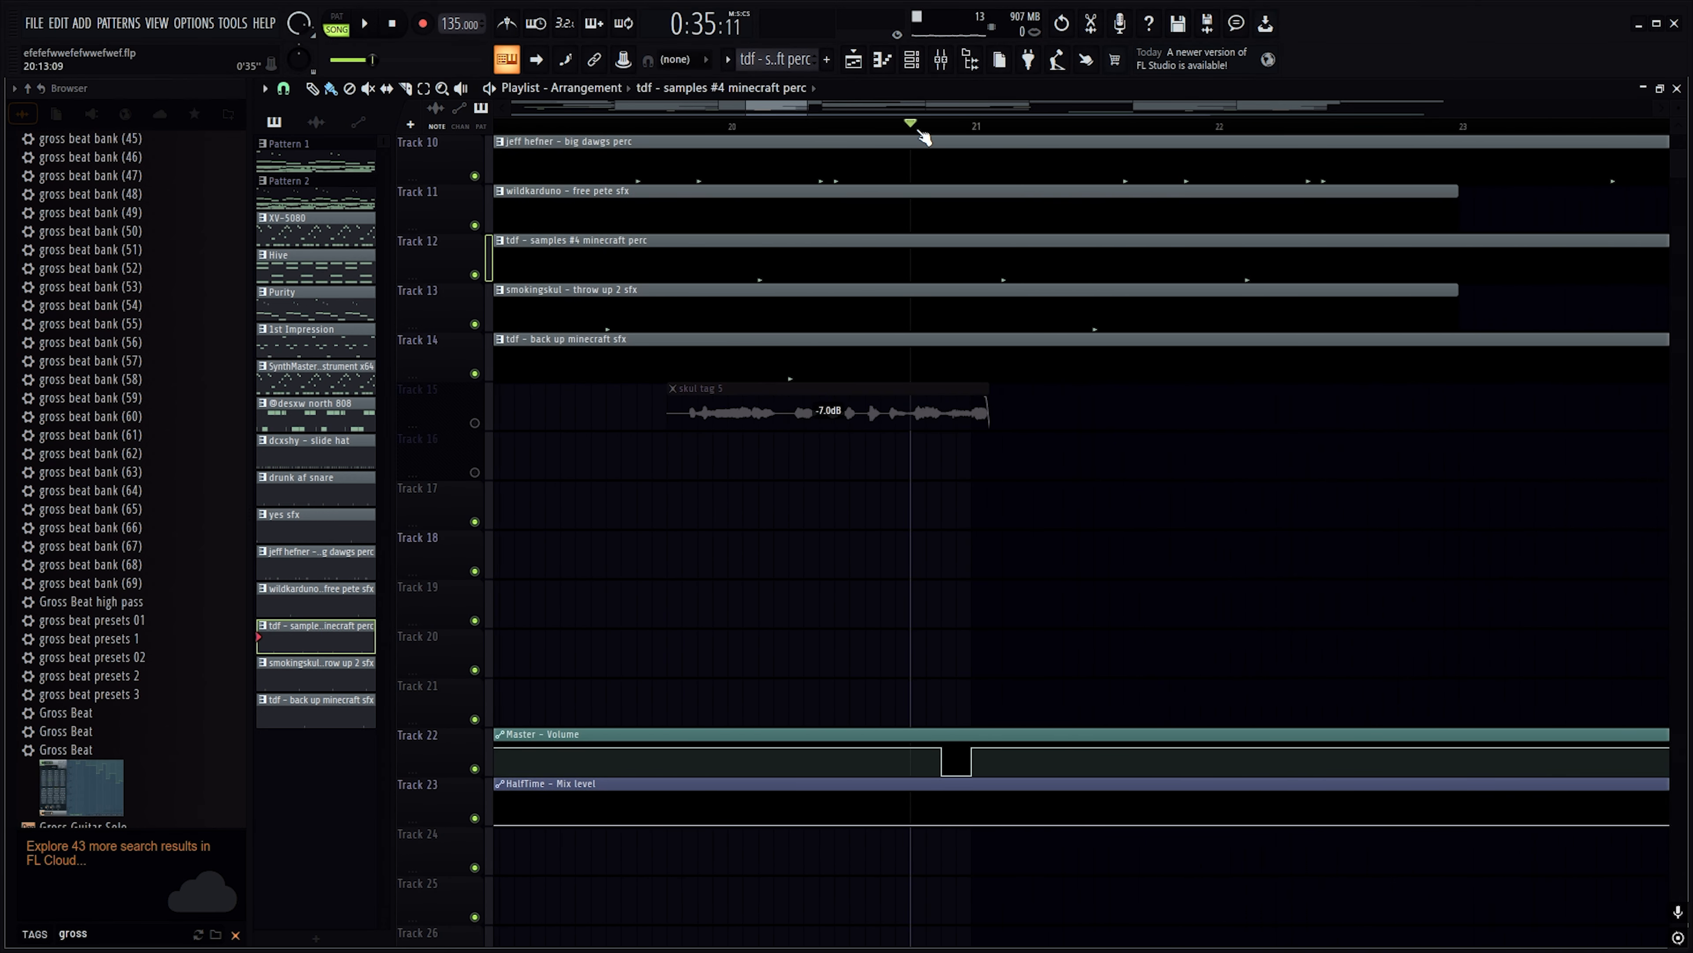
key(space)
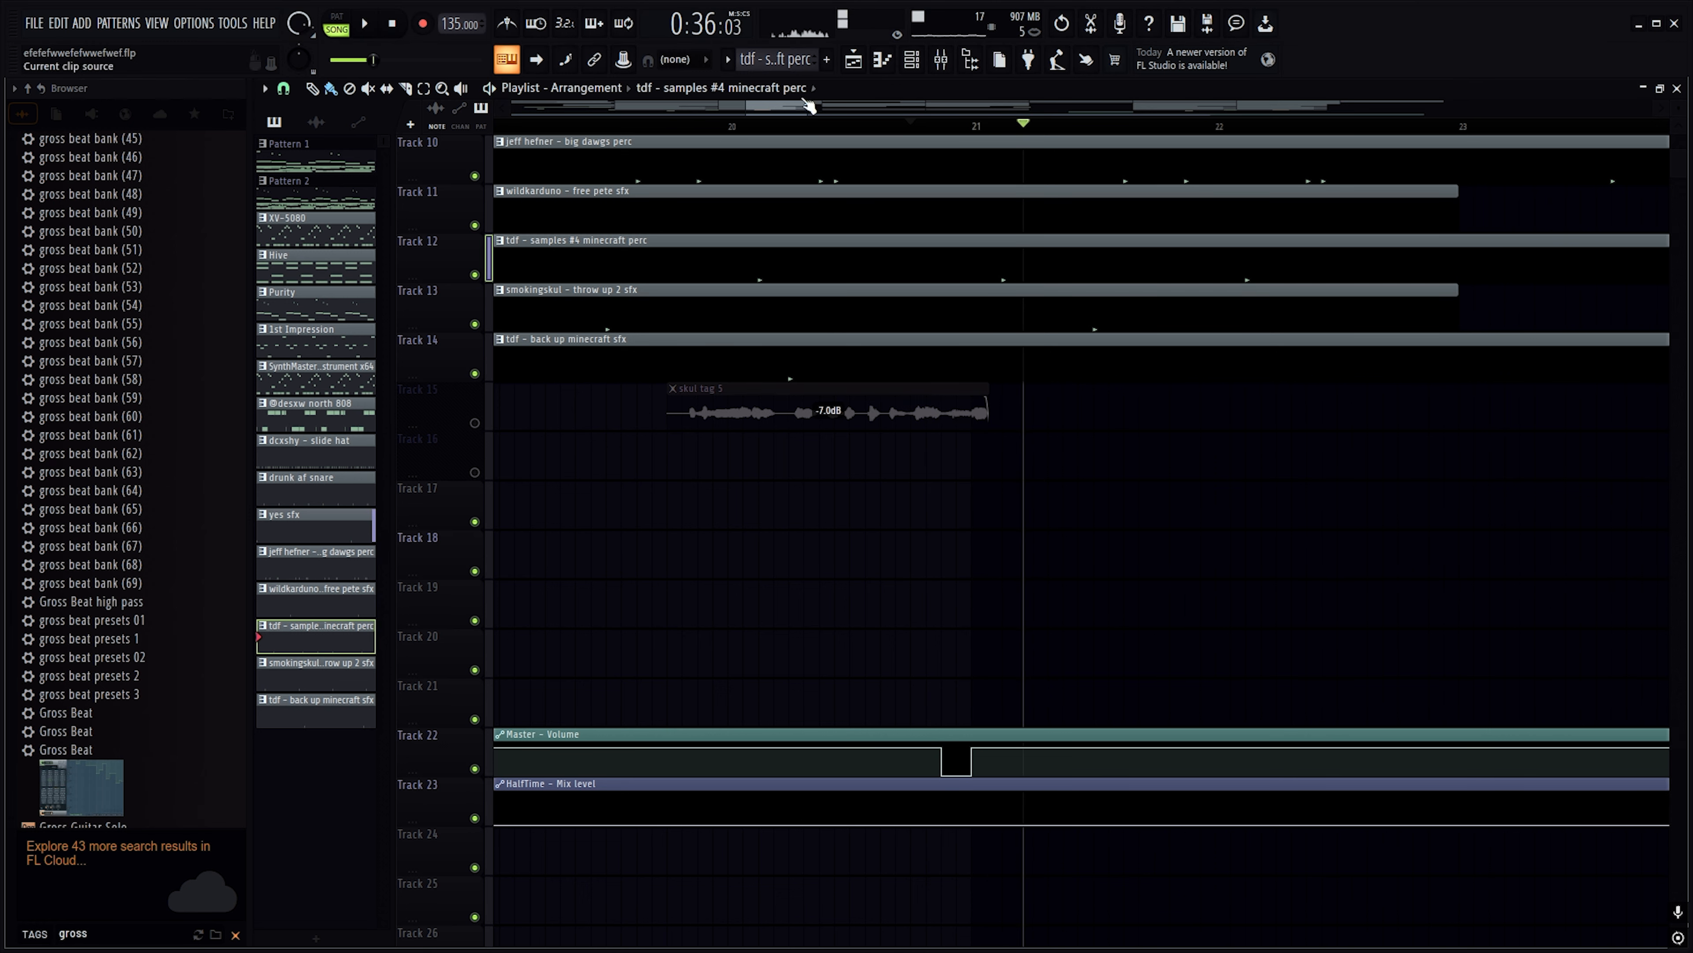
key(space)
click(730, 125)
click(366, 25)
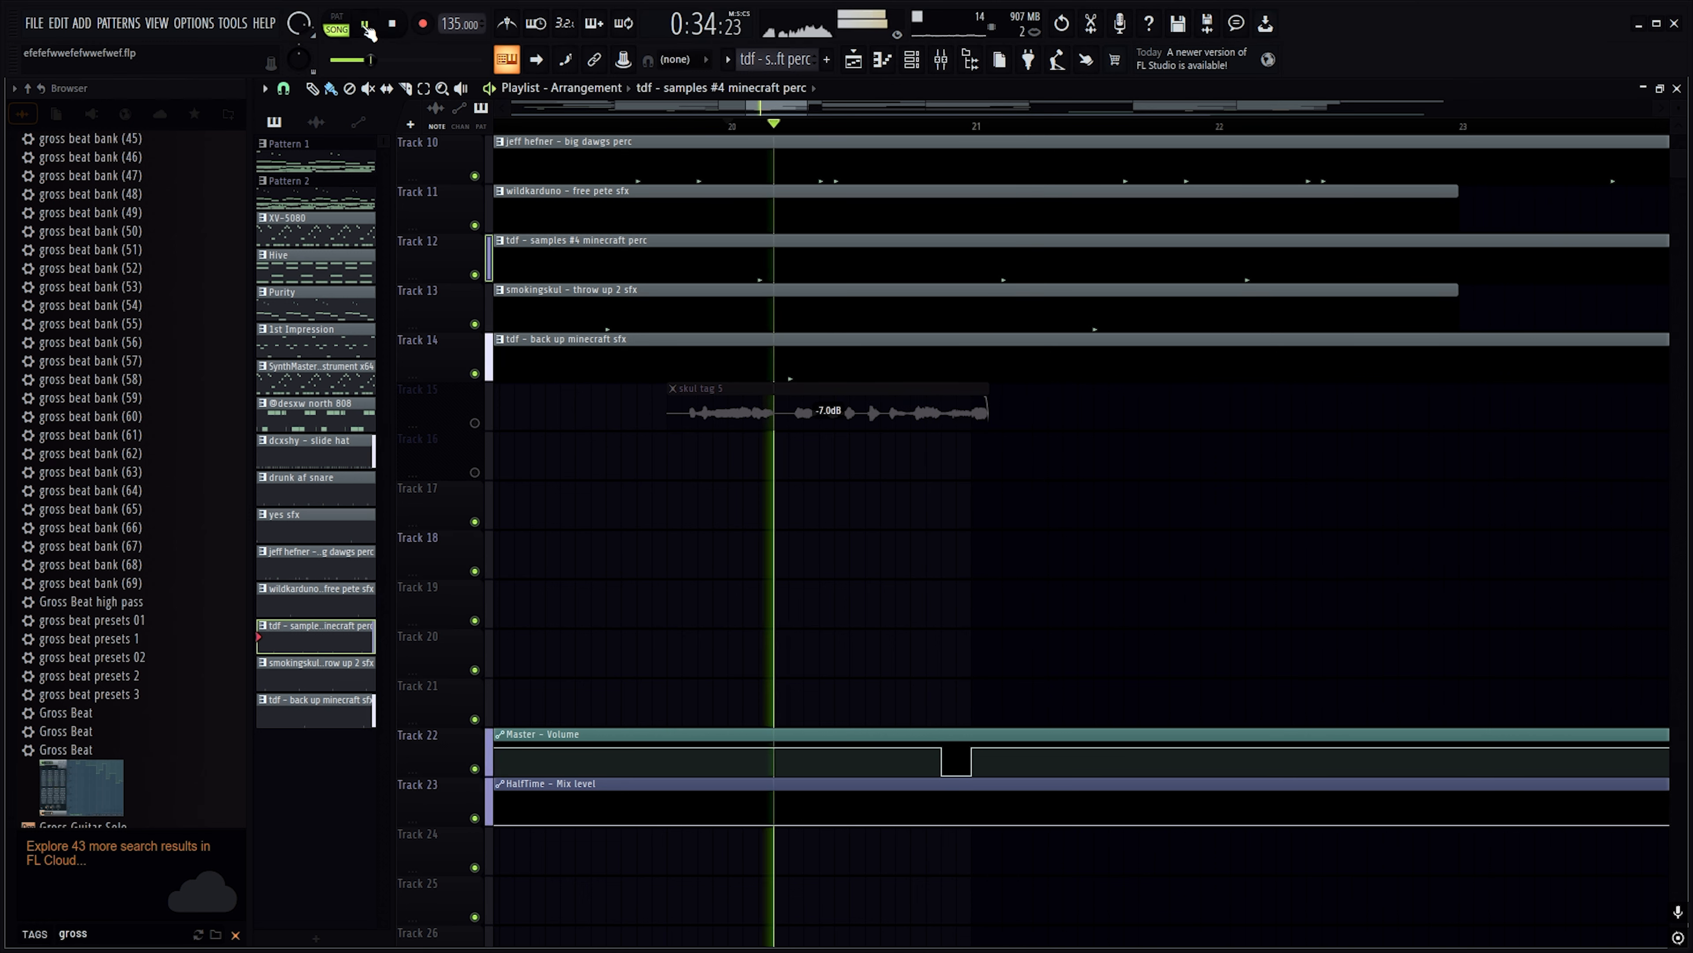
click(366, 27)
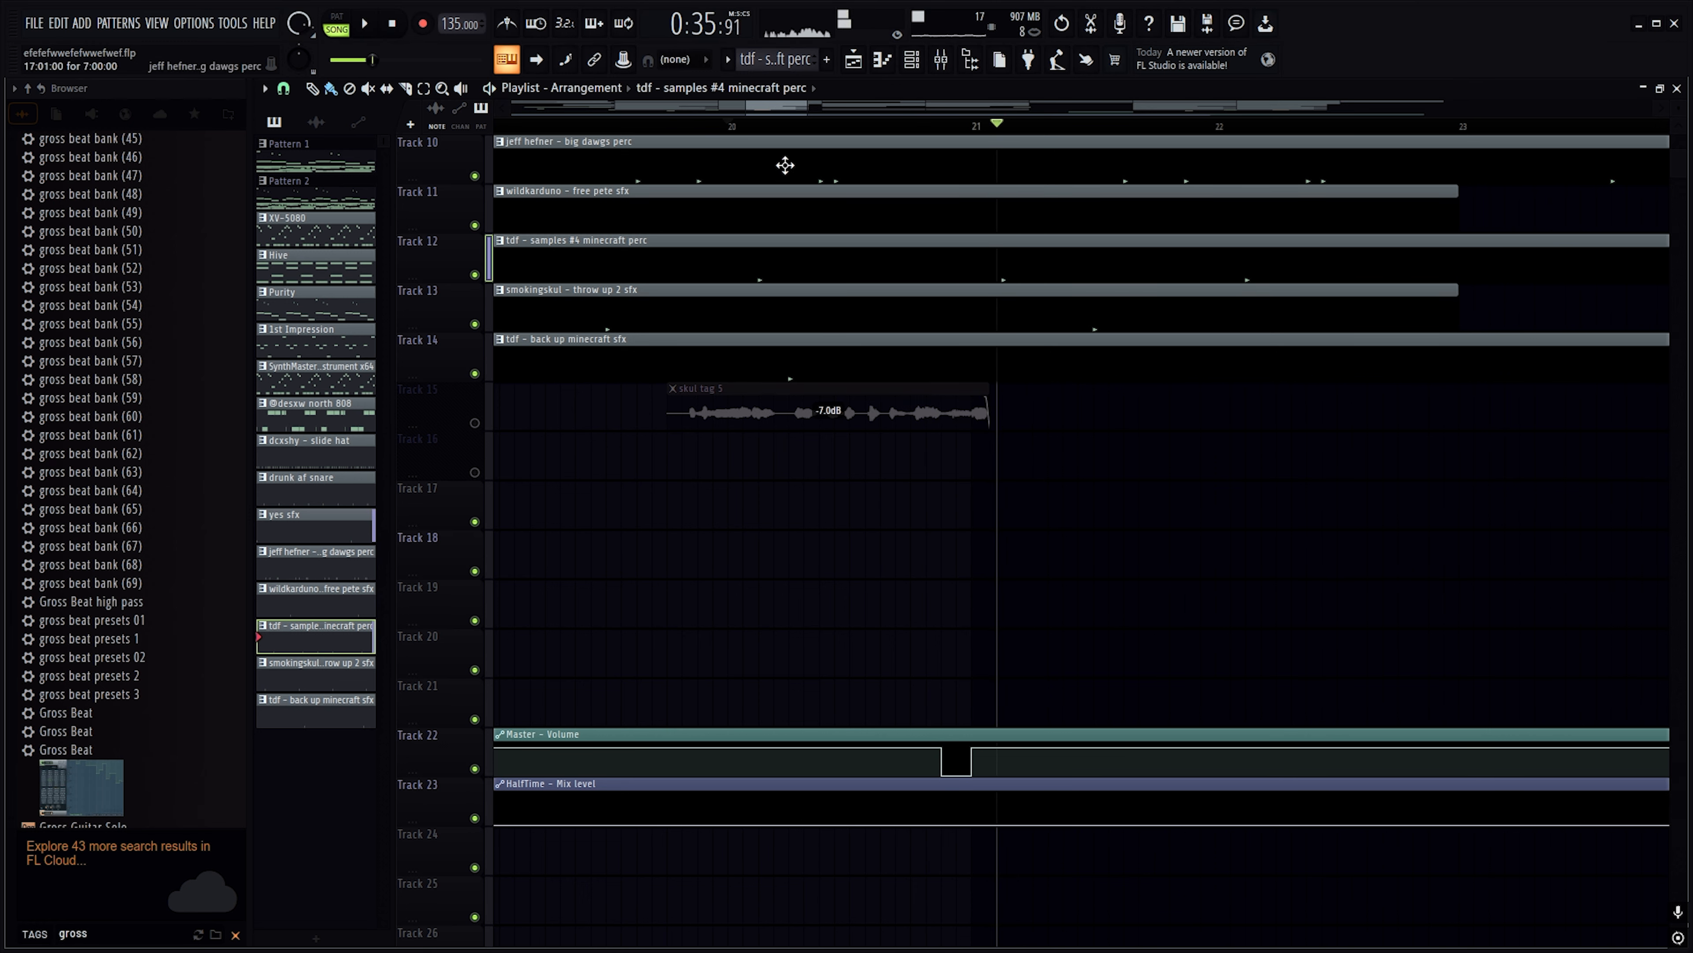
Show the Create automation clip option for the Master track's volume fader in the mixer, then close the mixer
scroll(894, 133, down, 8)
scroll(807, 176, down, 1)
scroll(810, 178, down, 1)
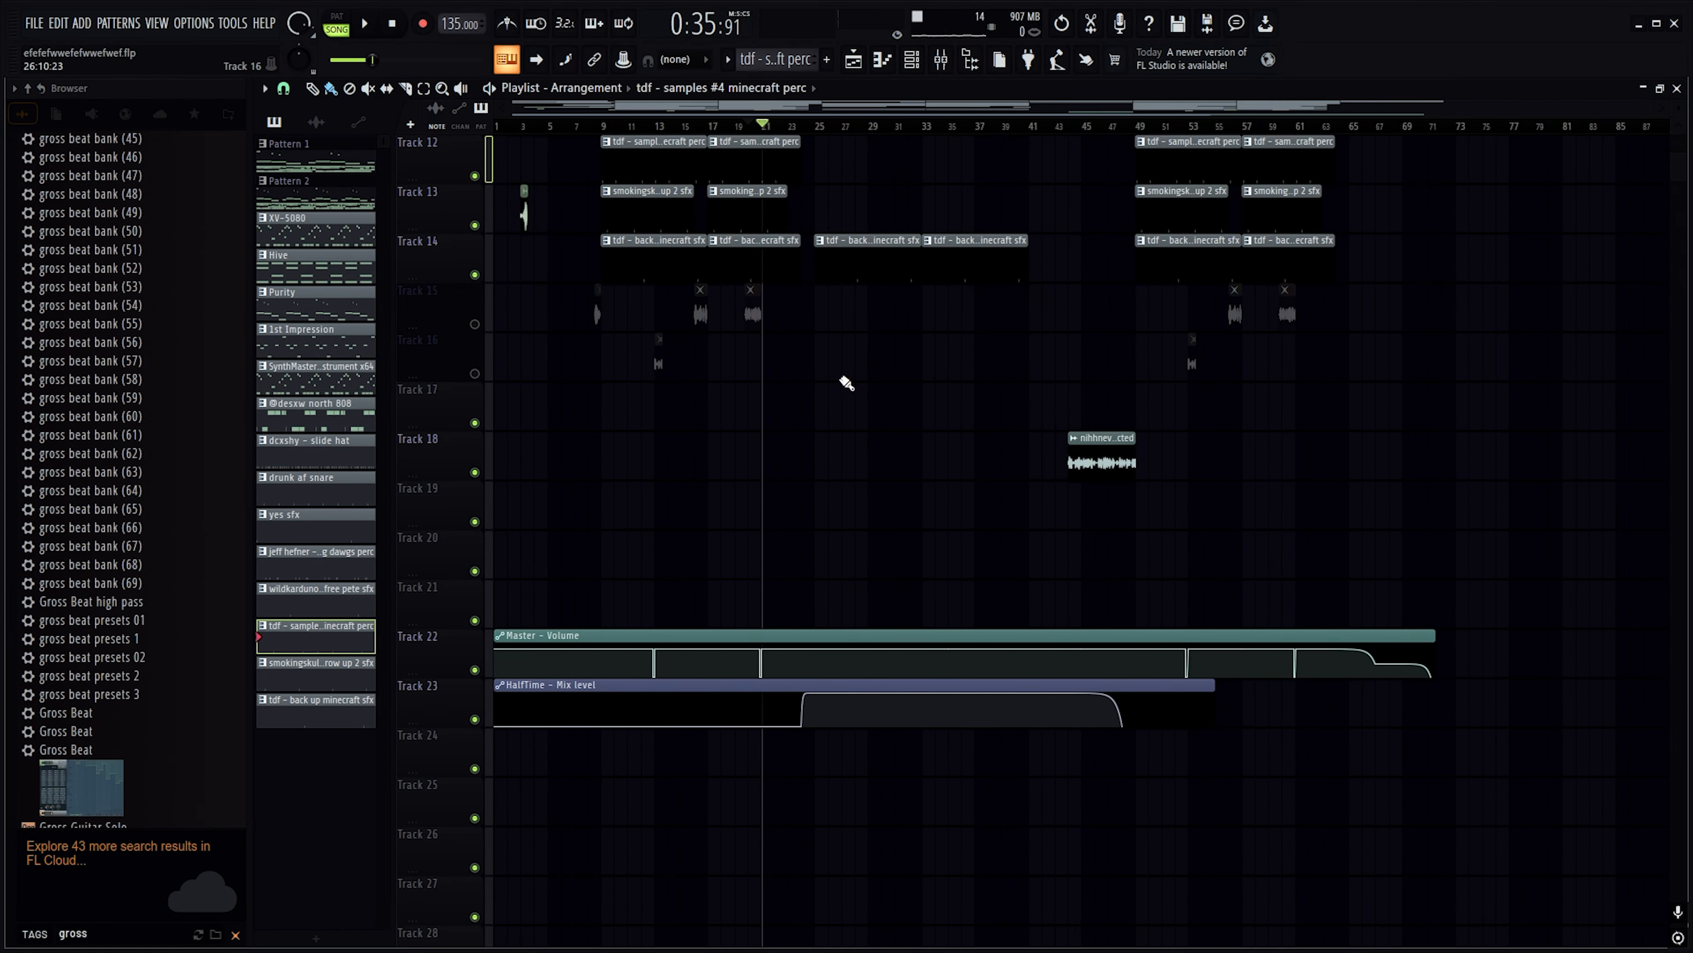
click(941, 59)
click(464, 400)
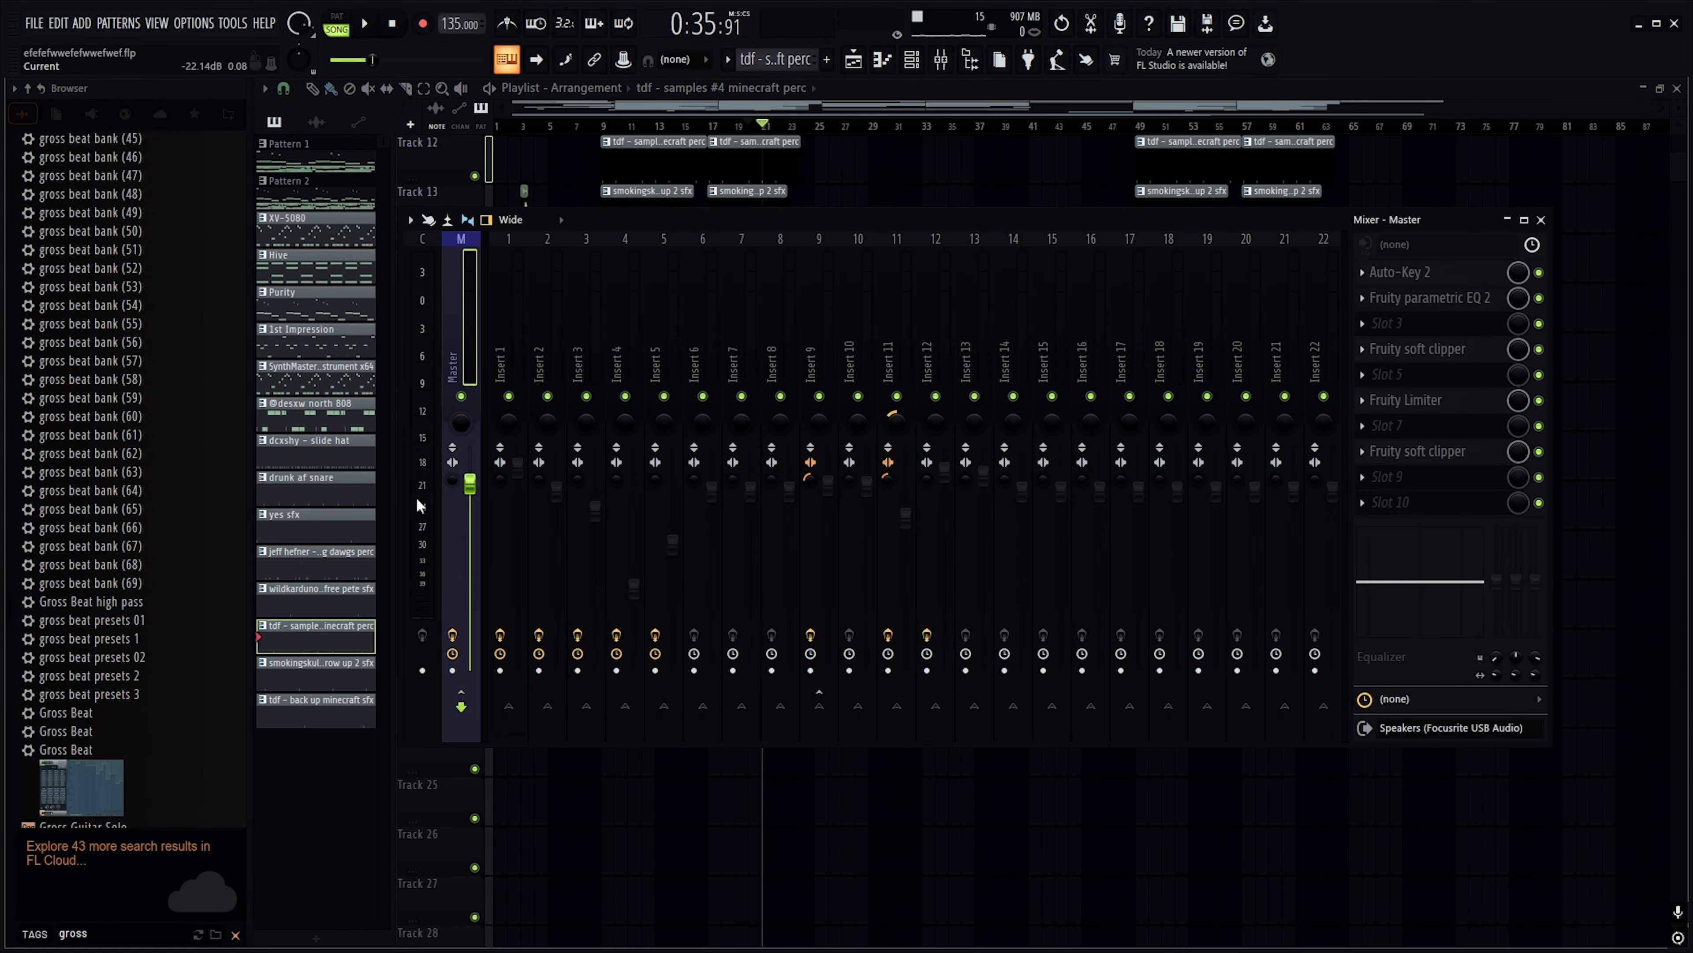
right_click(472, 486)
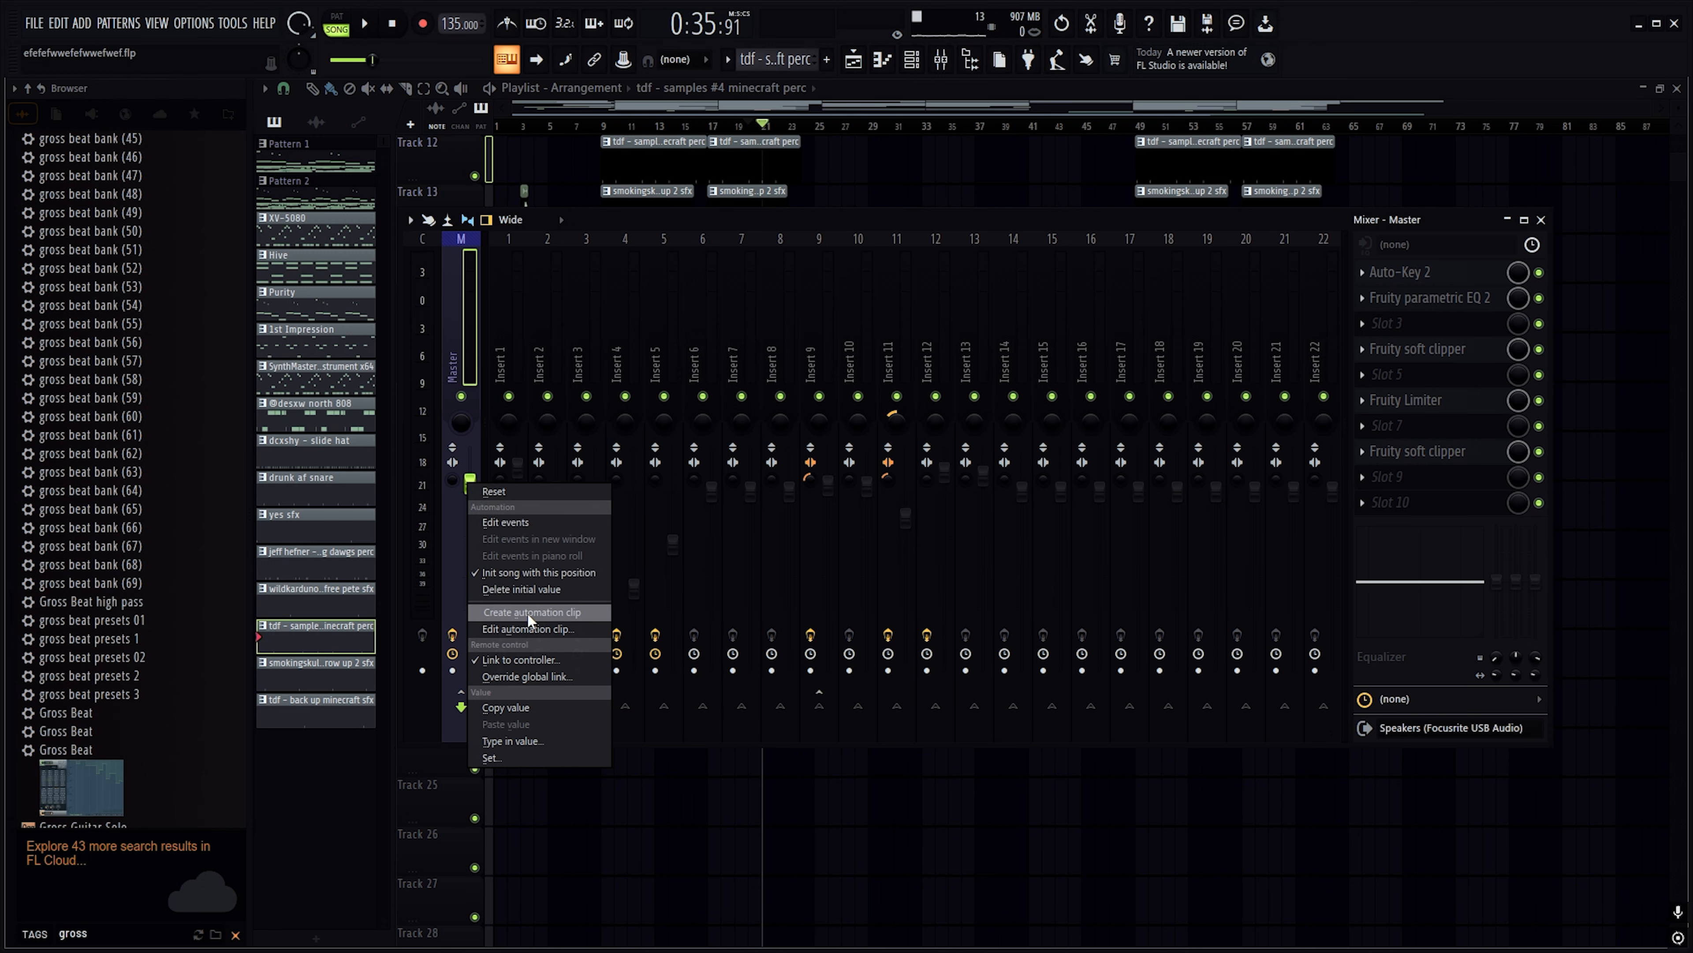
click(1541, 220)
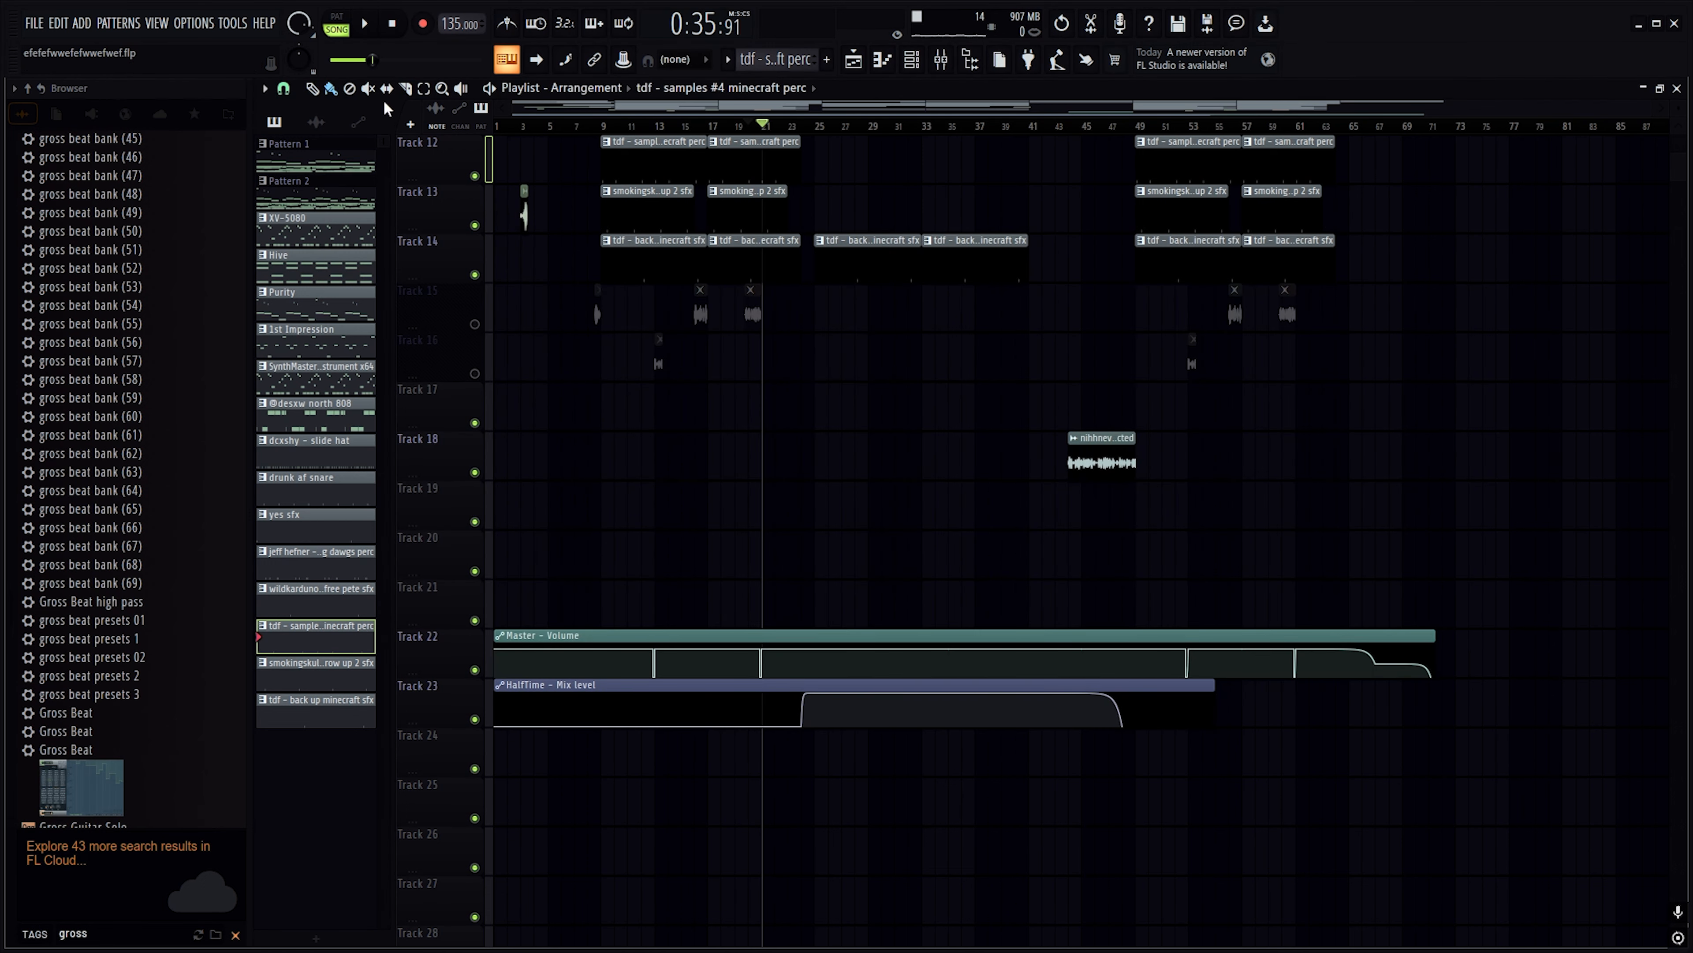
View the options of the first point on the Master - Volume automation clip at bar 1, then dismiss them
scroll(571, 116, up, 4)
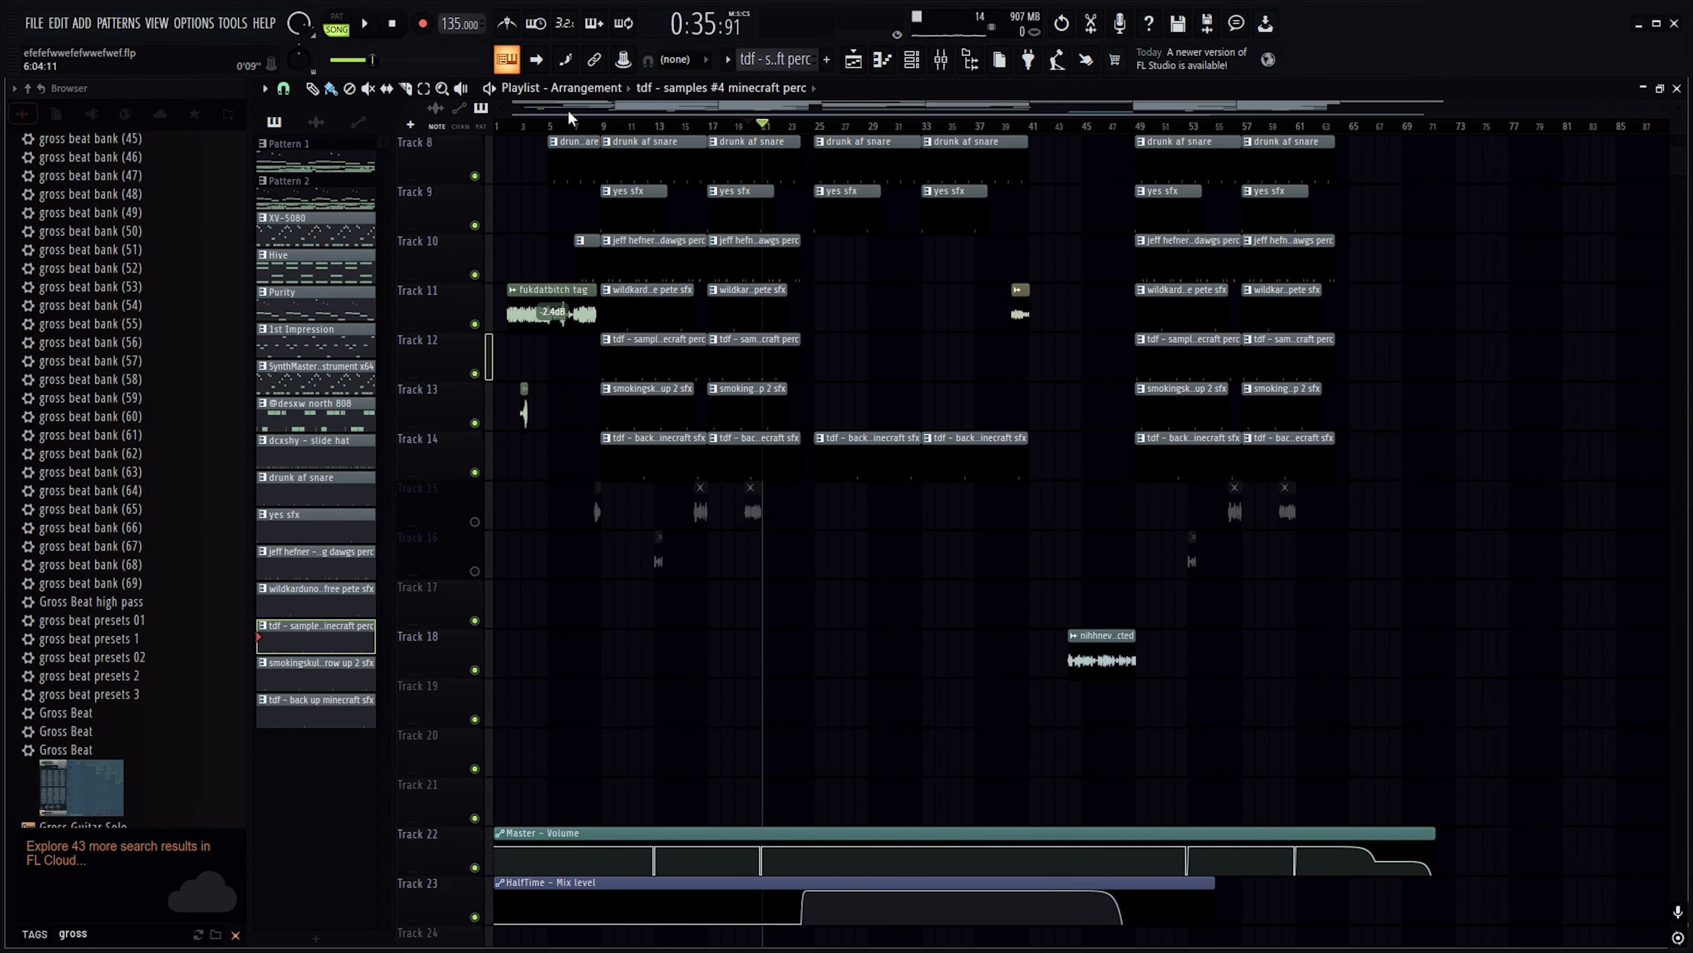
scroll(551, 115, up, 6)
scroll(512, 736, down, 2)
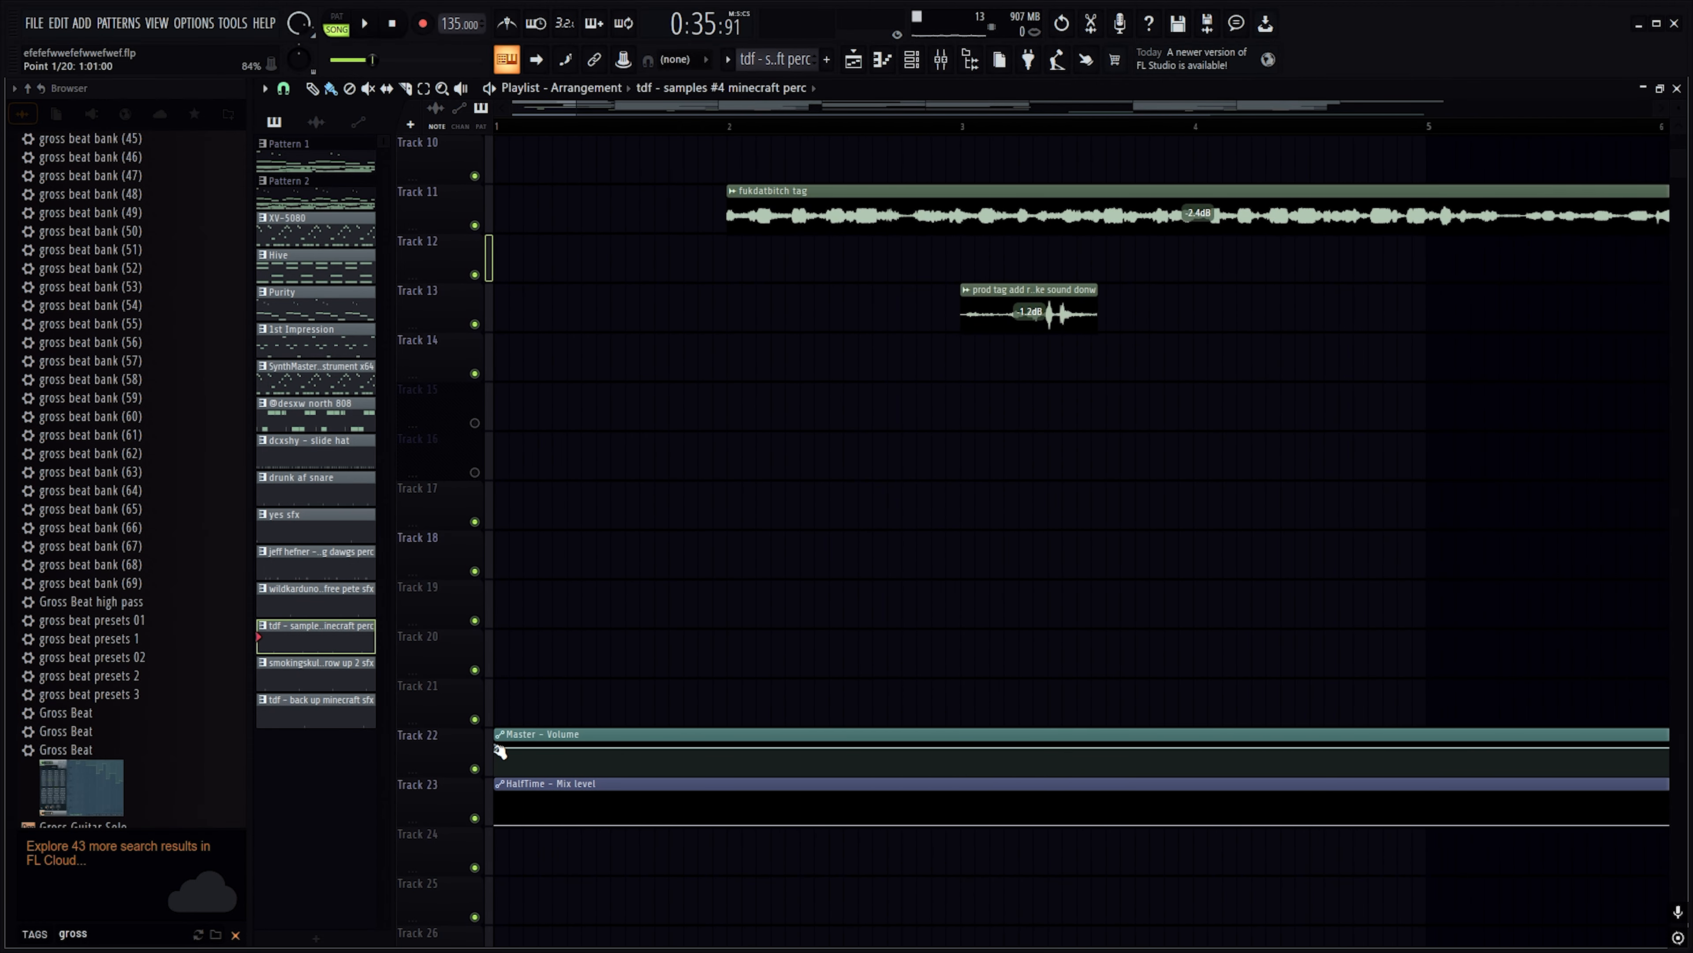
right_click(499, 750)
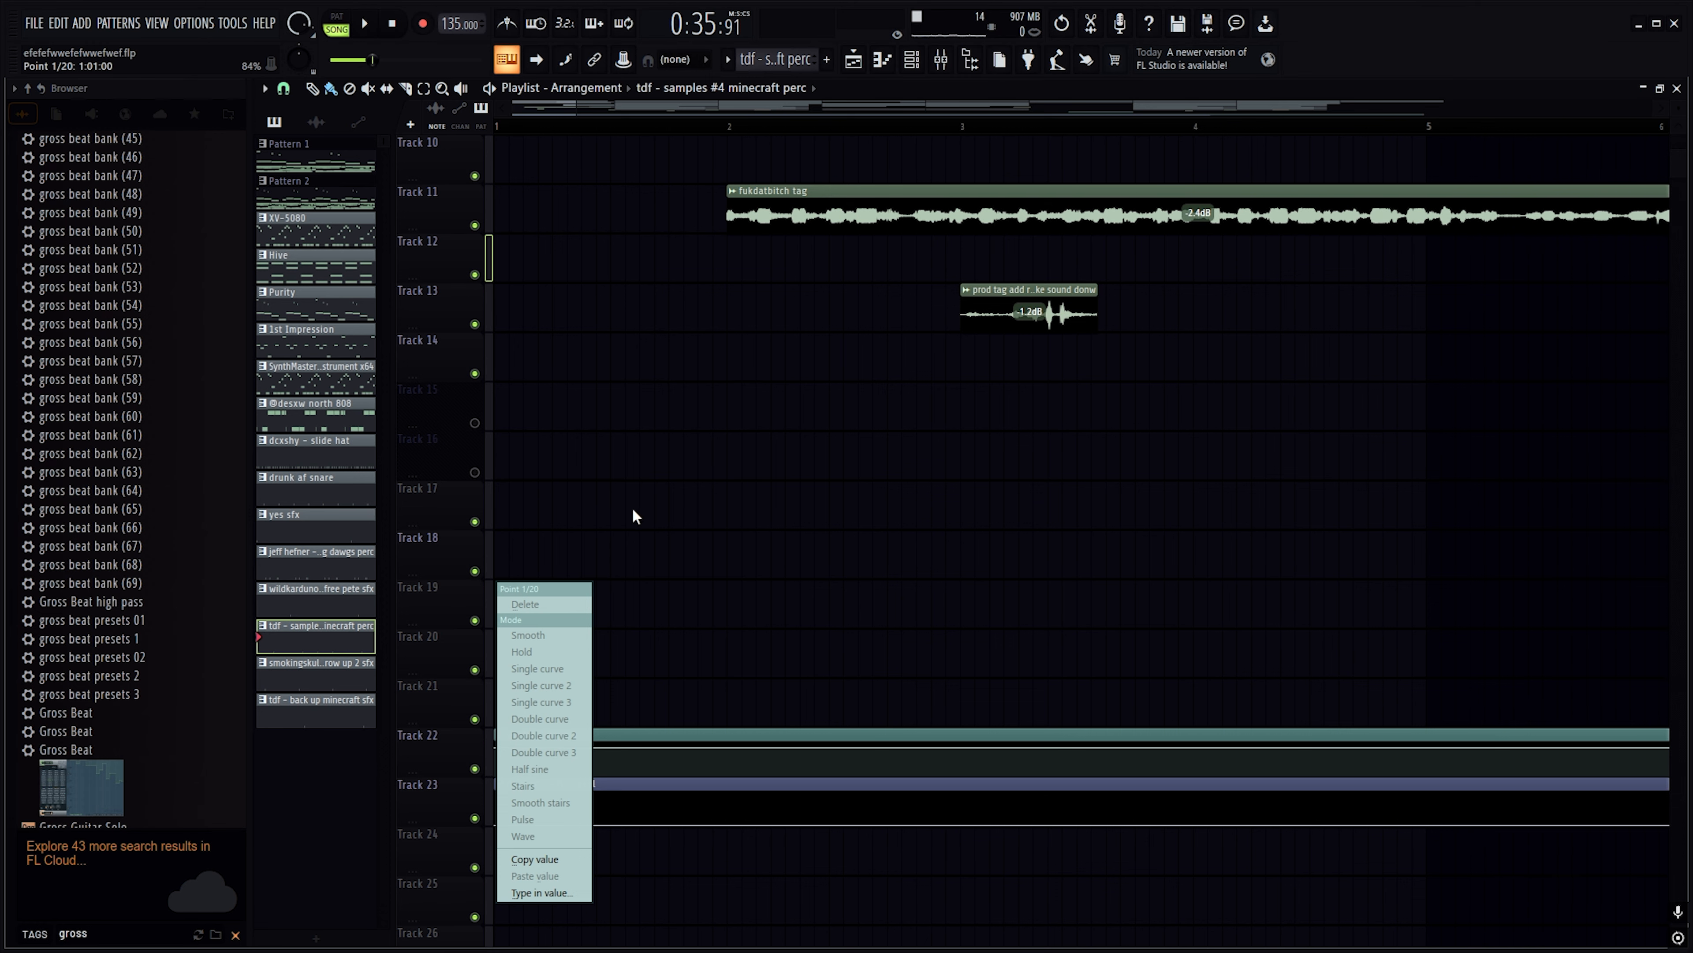
click(635, 454)
right_click(679, 439)
scroll(656, 125, down, 4)
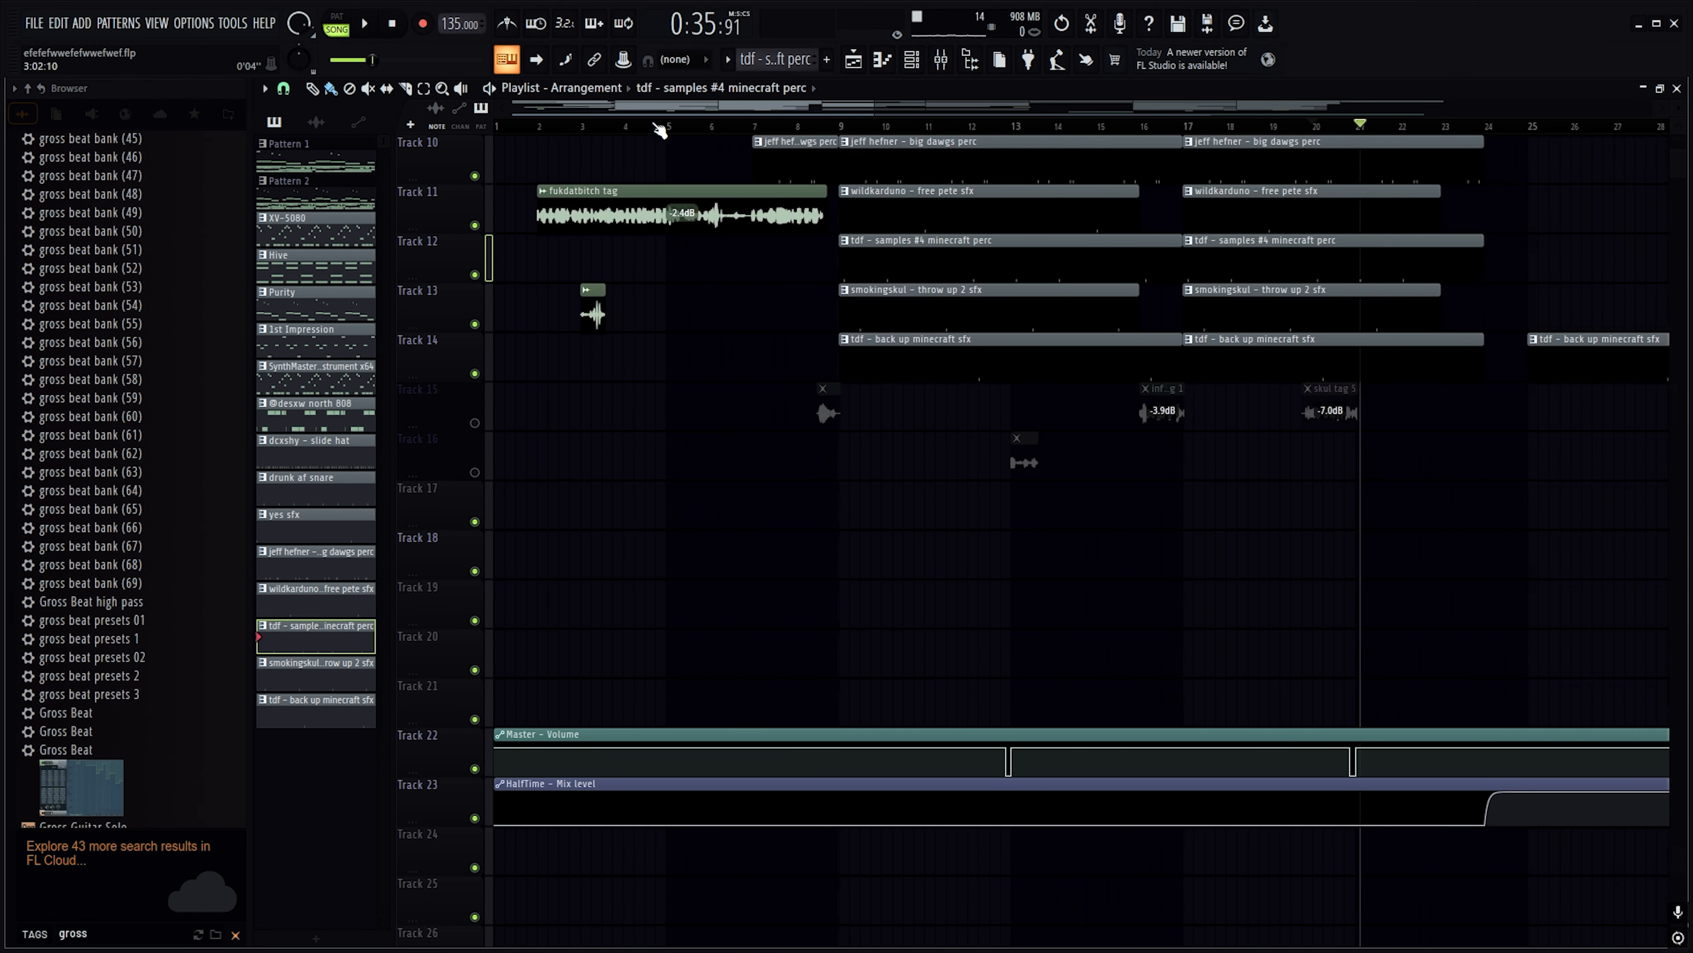
Add a Master - Volume point at 20:11:00 and paste onto it the upper value copied from the point at bar 21
scroll(659, 130, down, 3)
scroll(944, 125, up, 10)
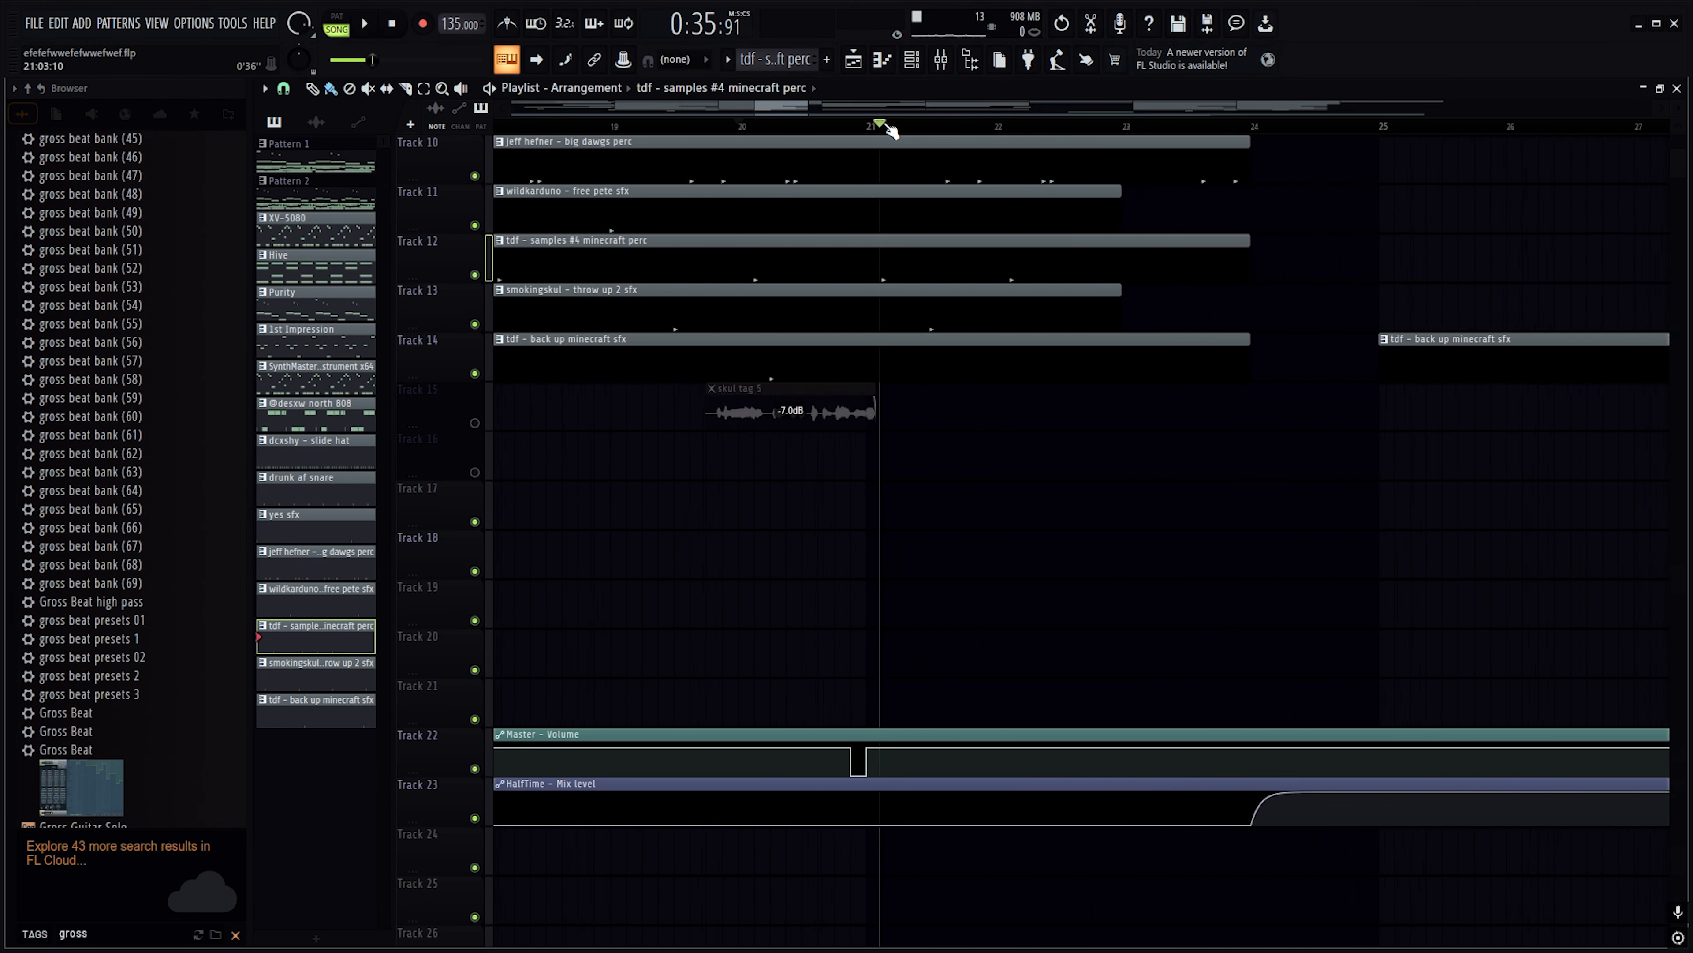
click(704, 747)
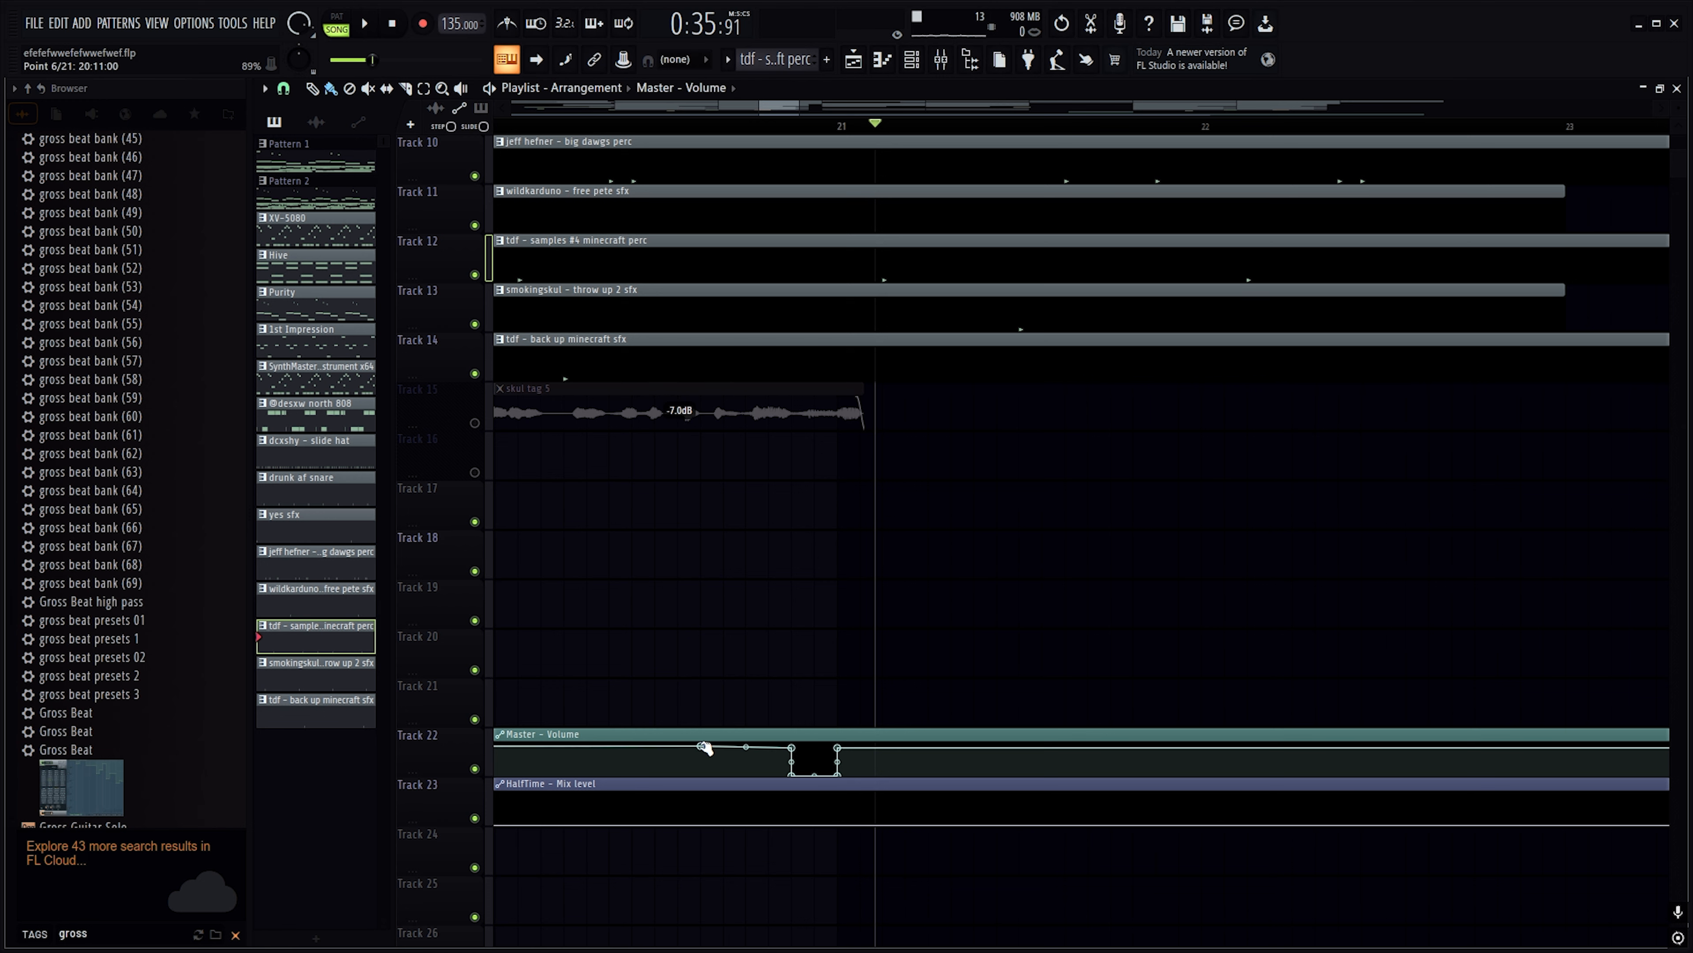
right_click(704, 746)
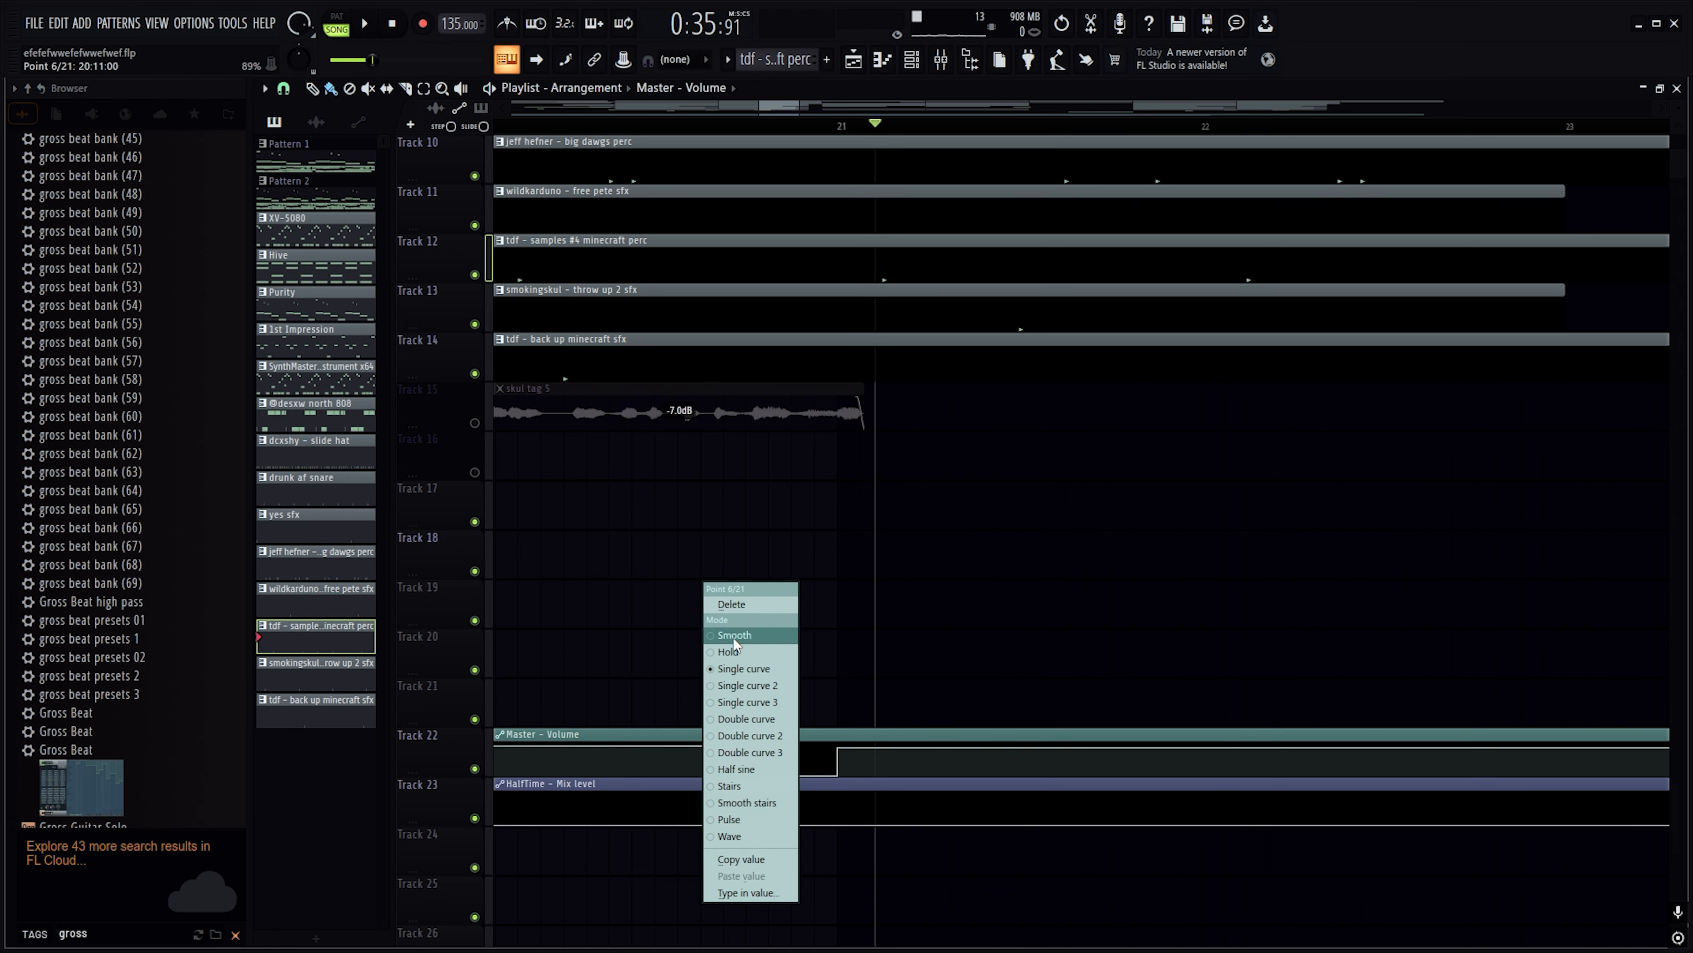
right_click(838, 748)
click(845, 860)
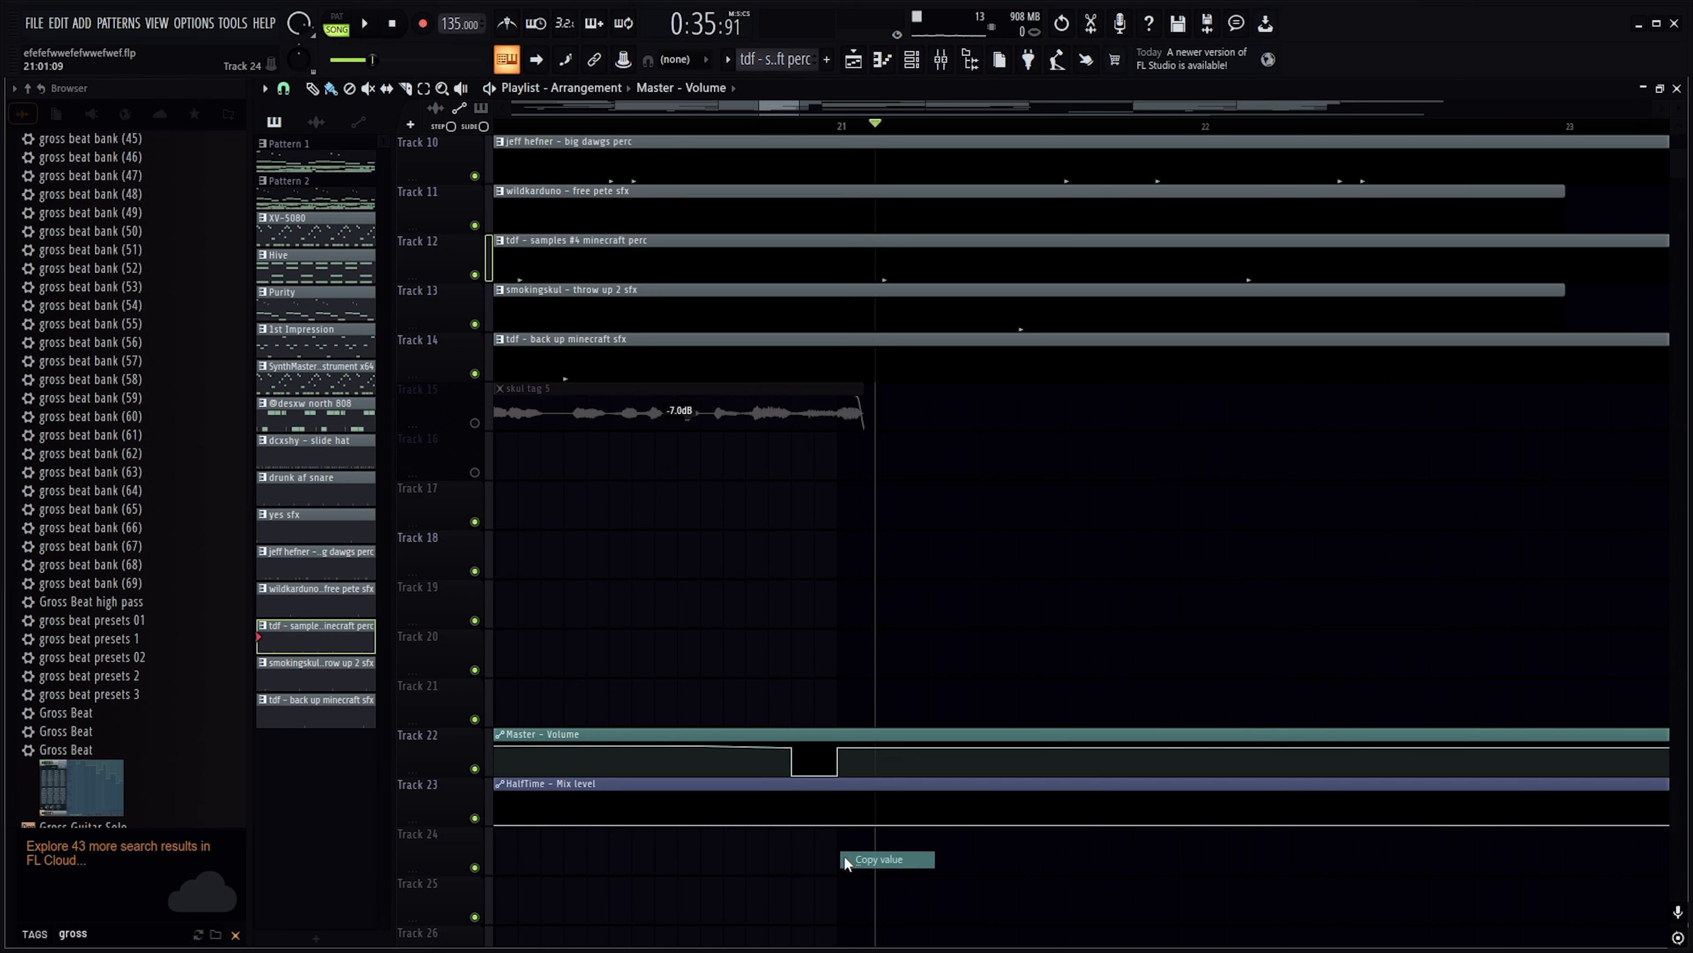
right_click(705, 746)
click(744, 875)
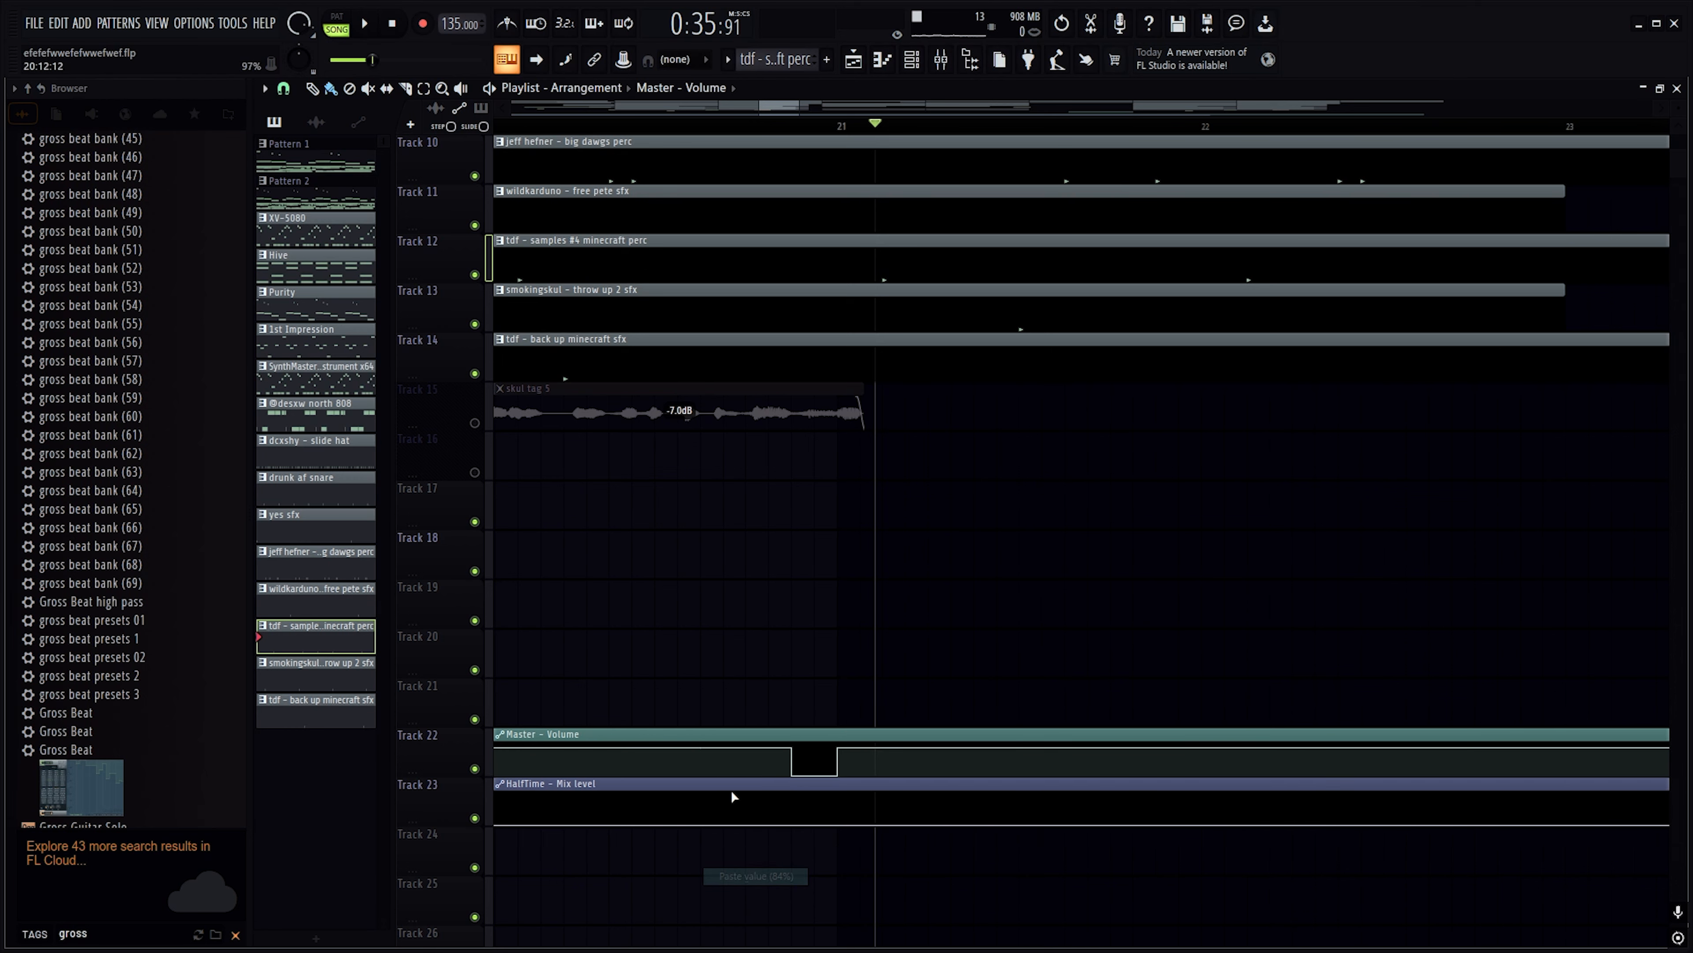
Add a Master - Volume point at 20:14:00 with the copied 84% value, shape a second cut to 0% from 20:11:00, and play it
right_click(774, 749)
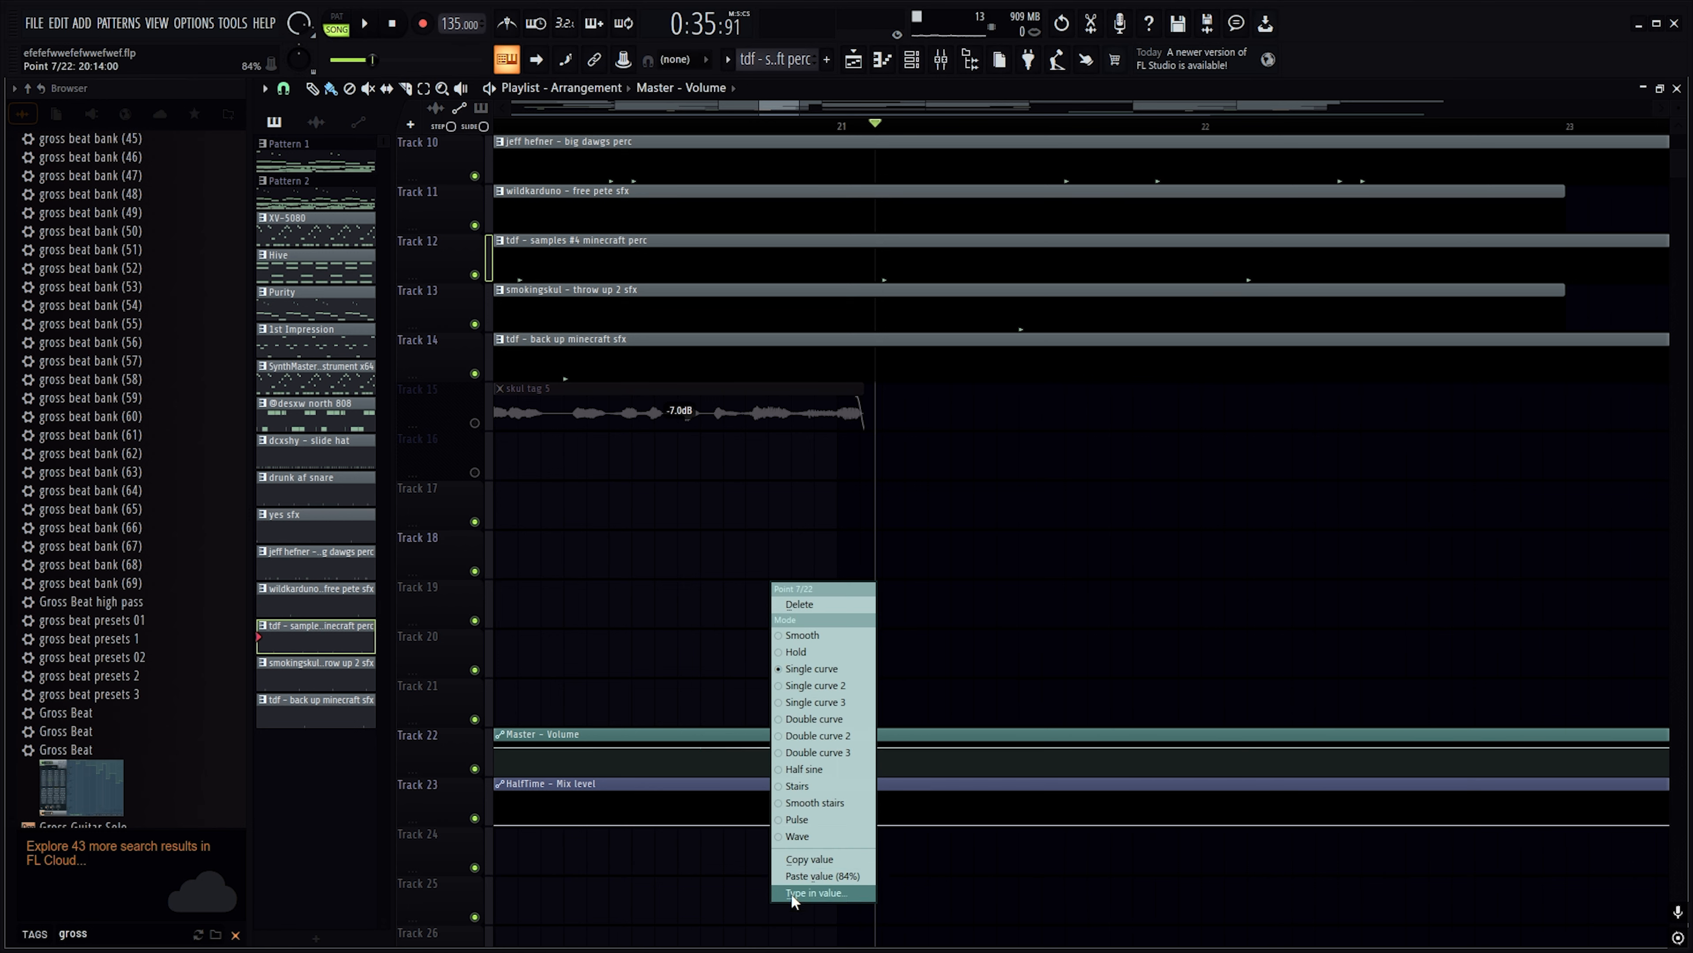
click(810, 875)
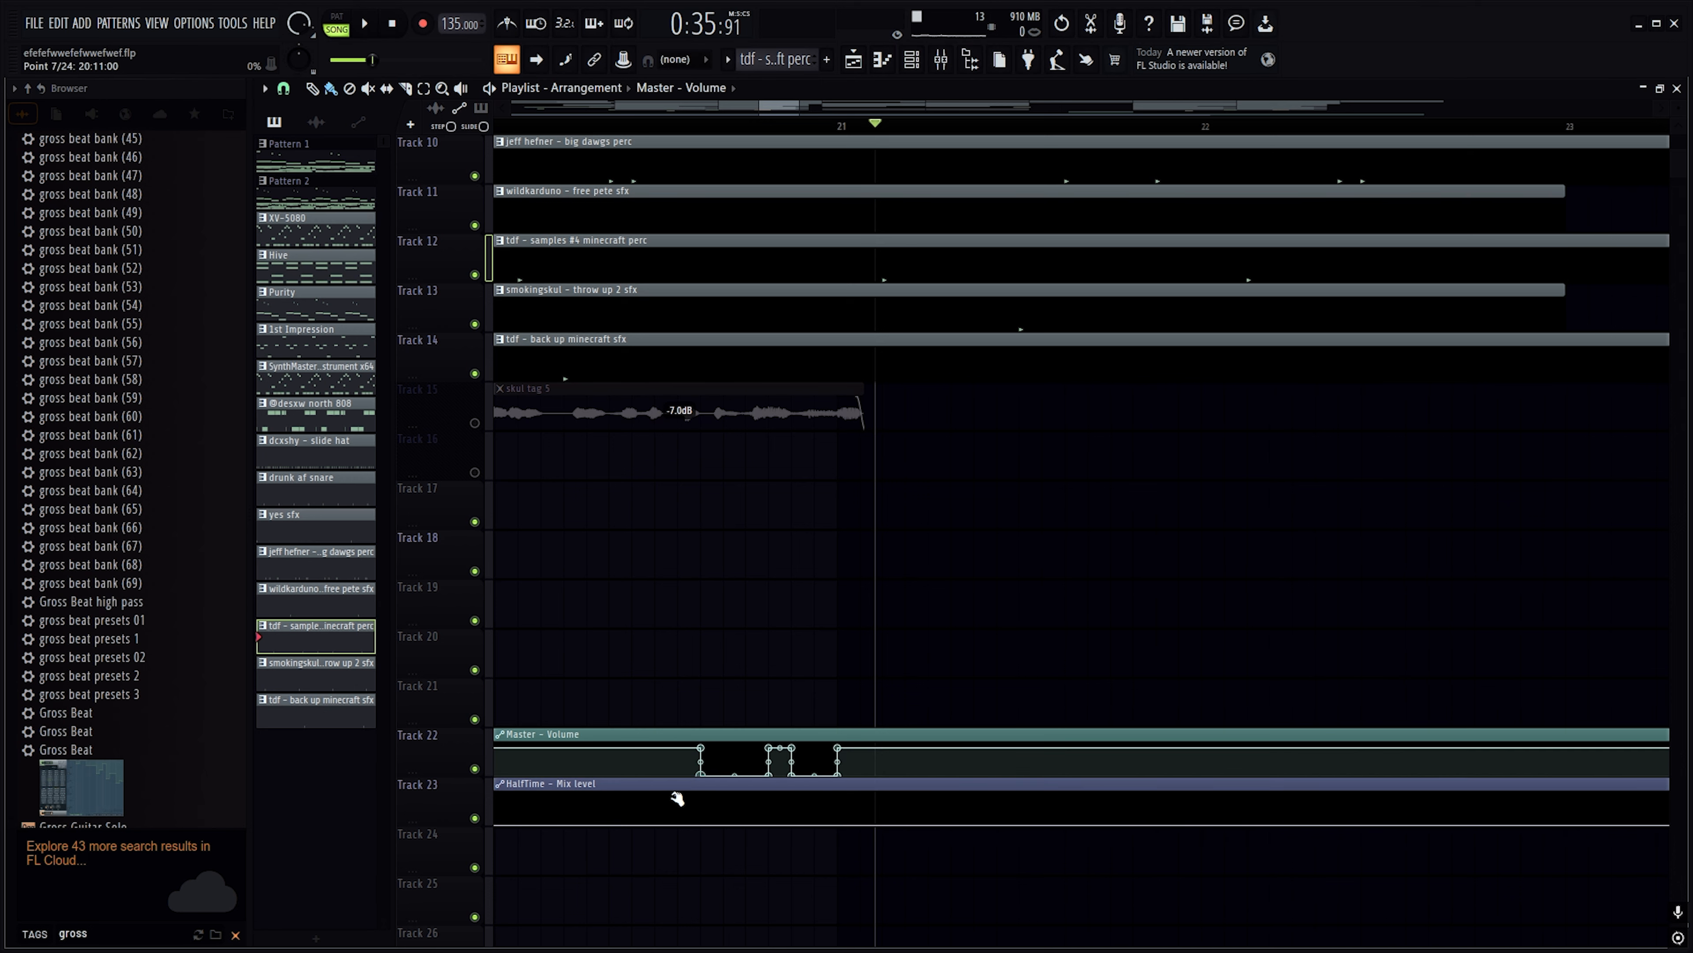
scroll(715, 132, up, 5)
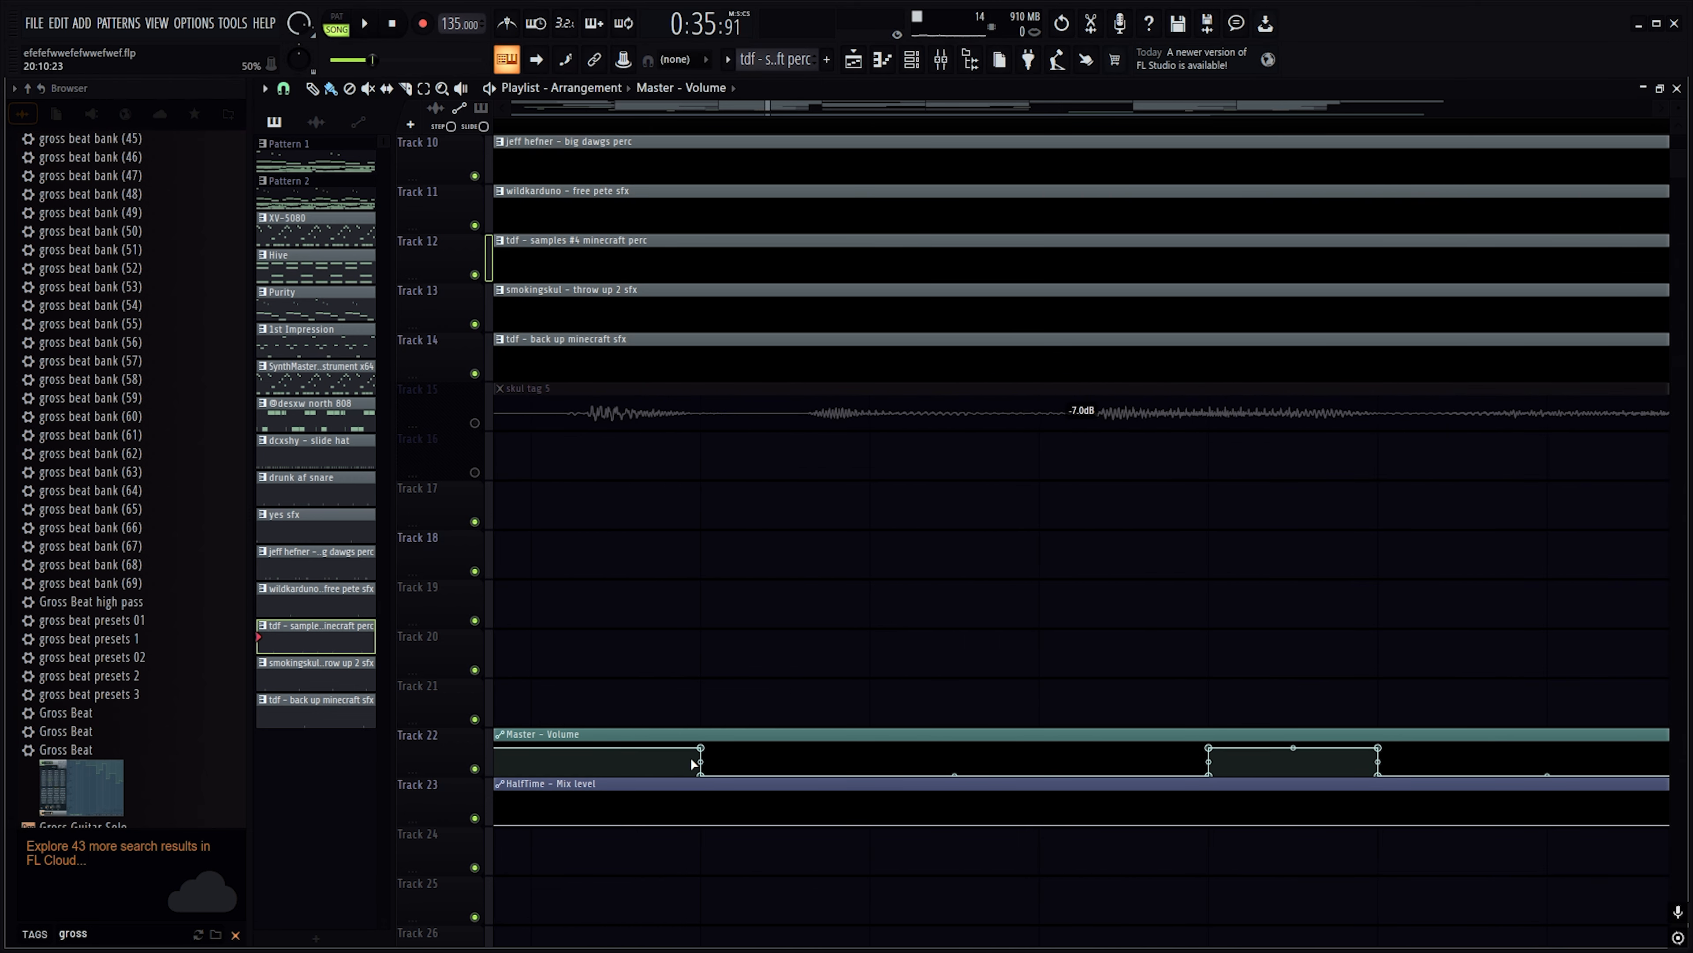
click(695, 115)
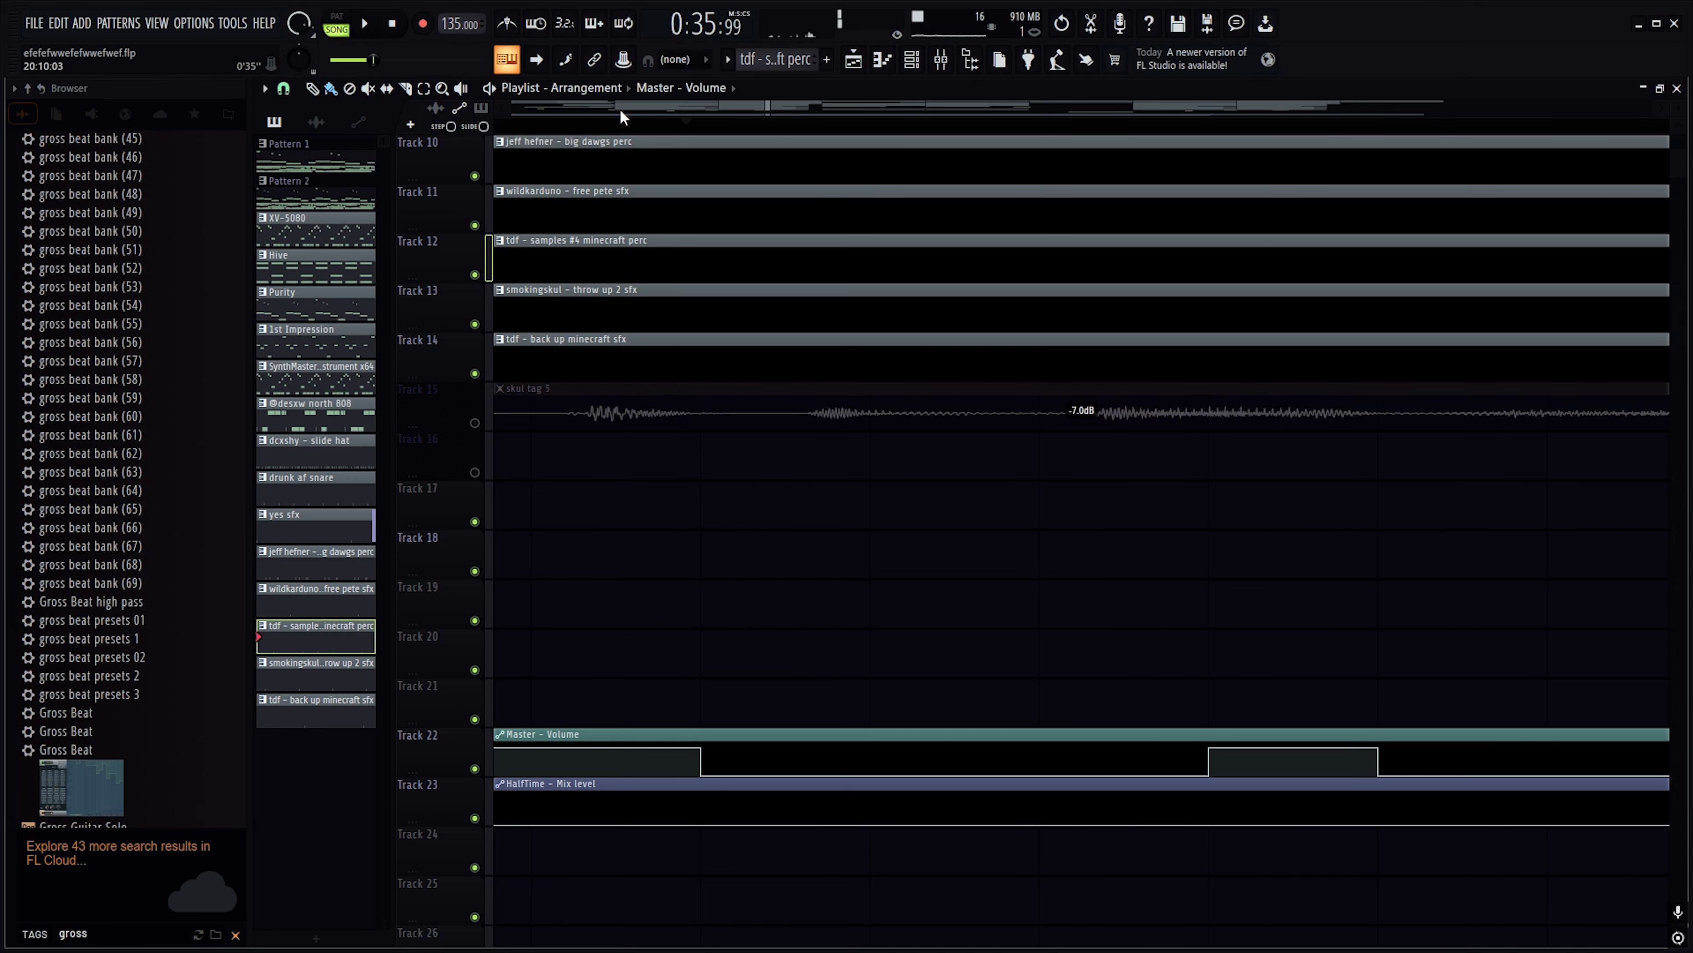
Undo the automation points added for the second Master - Volume cut before bar 21
scroll(632, 130, up, 5)
key(ctrl+z)
key(ctrl+z)
key(ctrl+z)
key(ctrl+z)
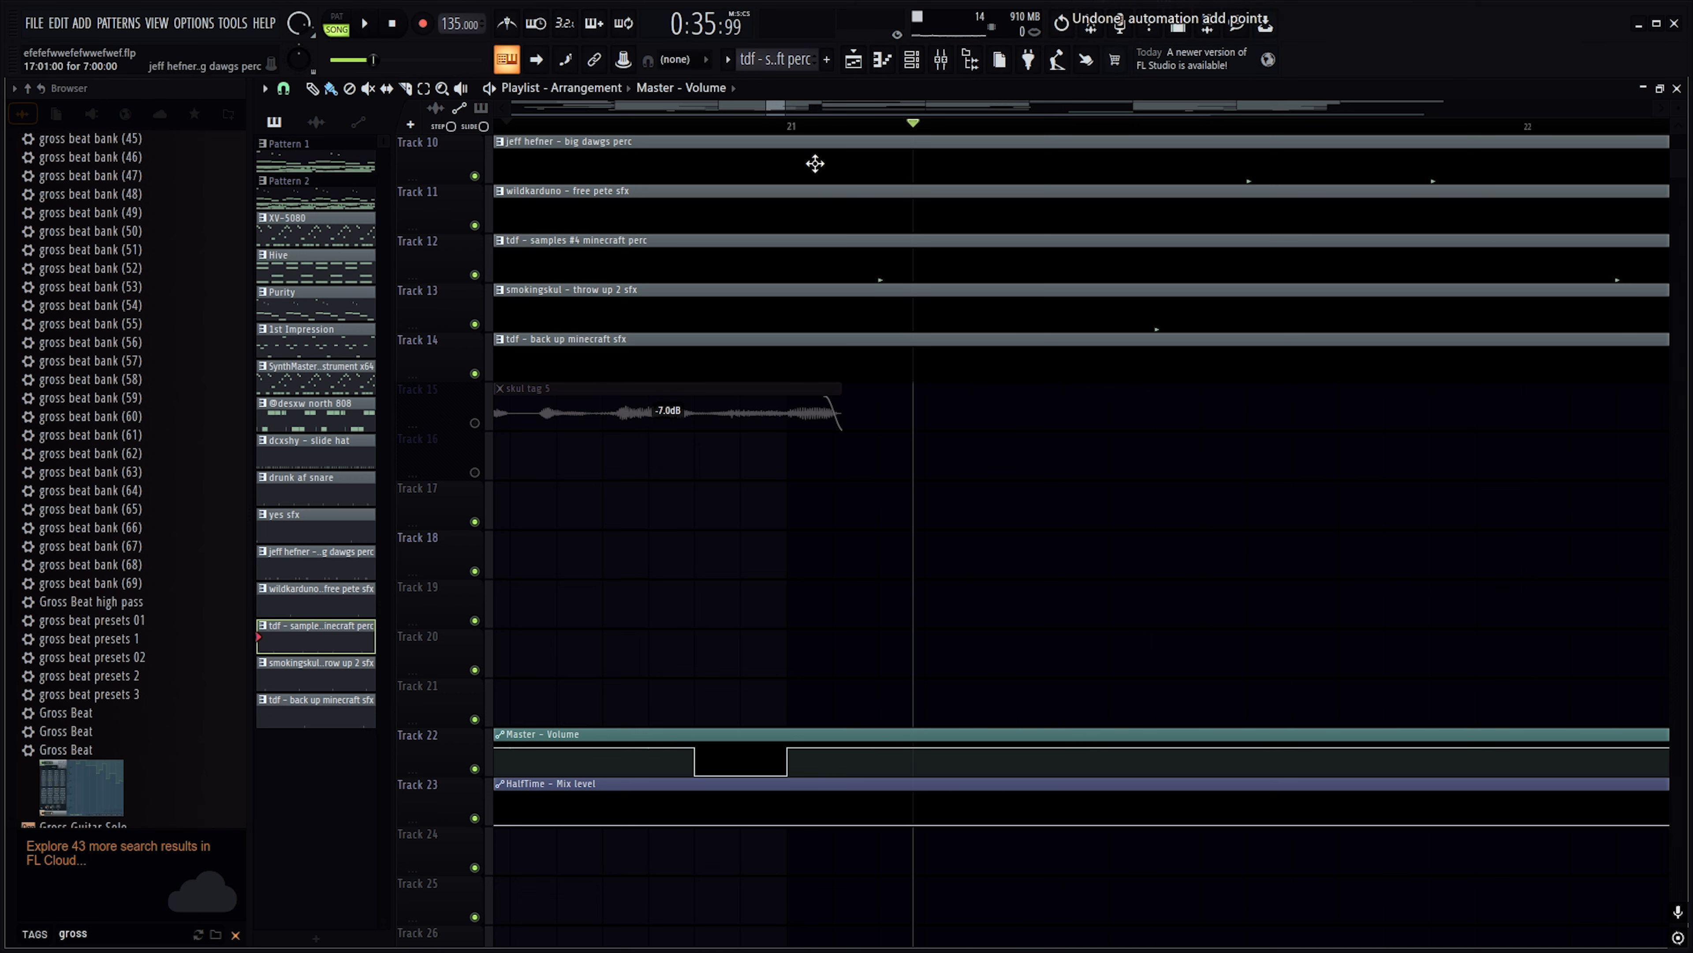
Extend the end of the Master - Volume automation clip on Track 22 to about bar 77
scroll(820, 128, down, 5)
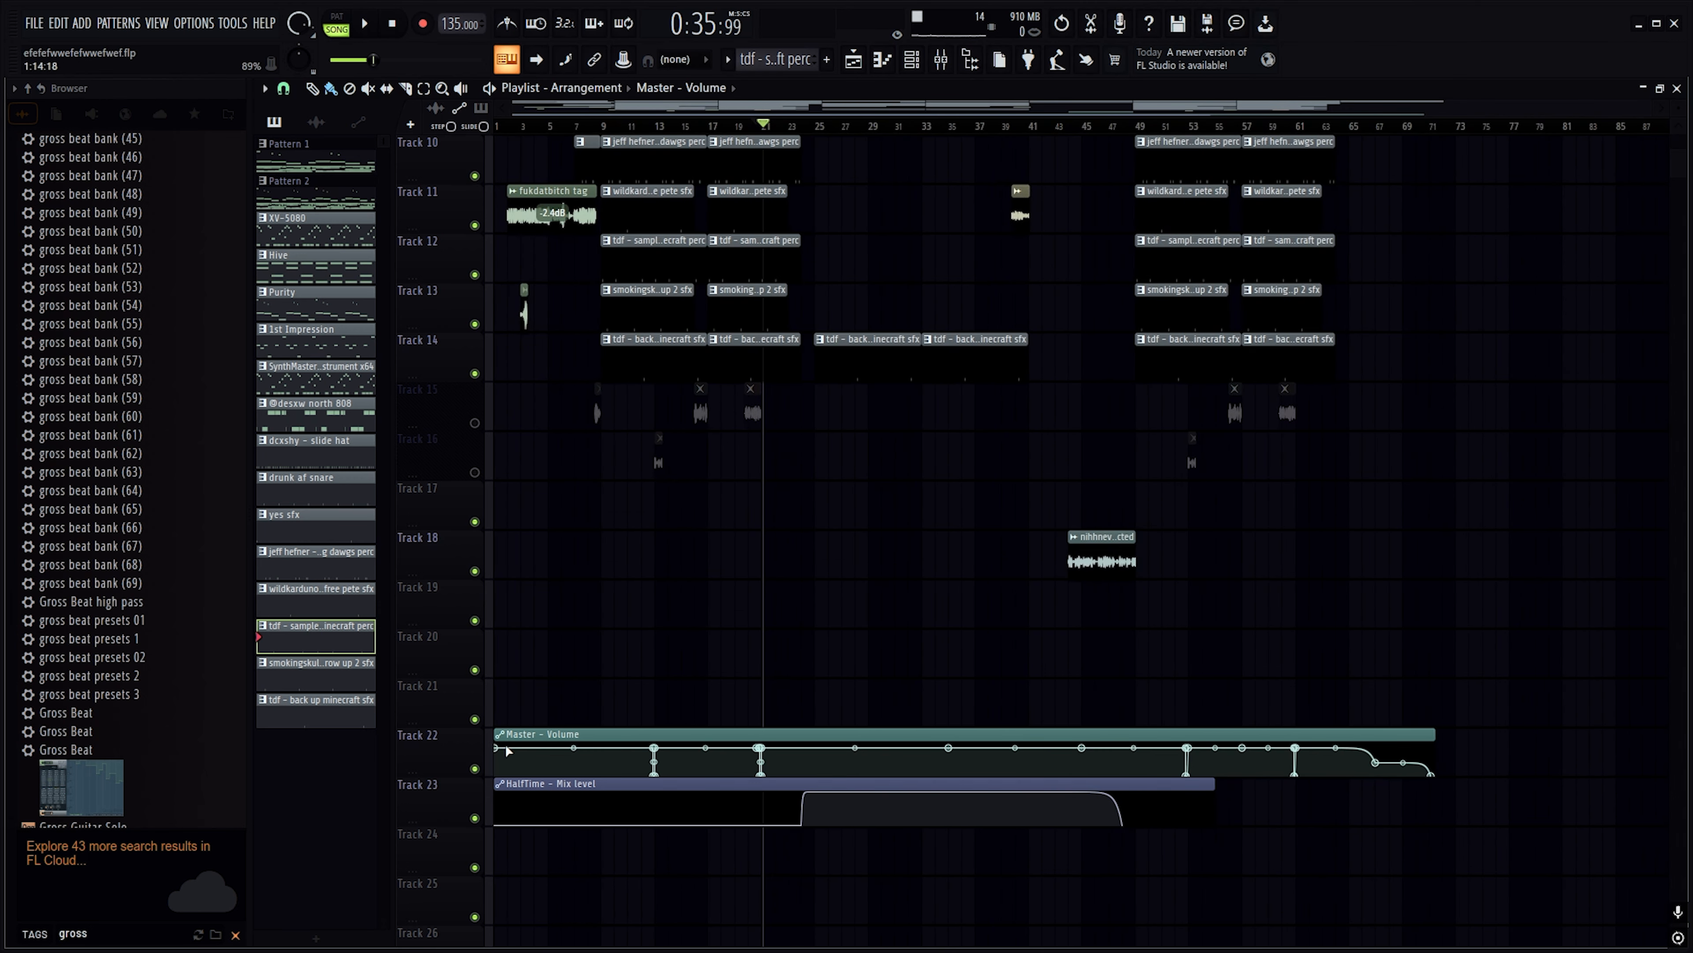
drag(1432, 737, 1500, 734)
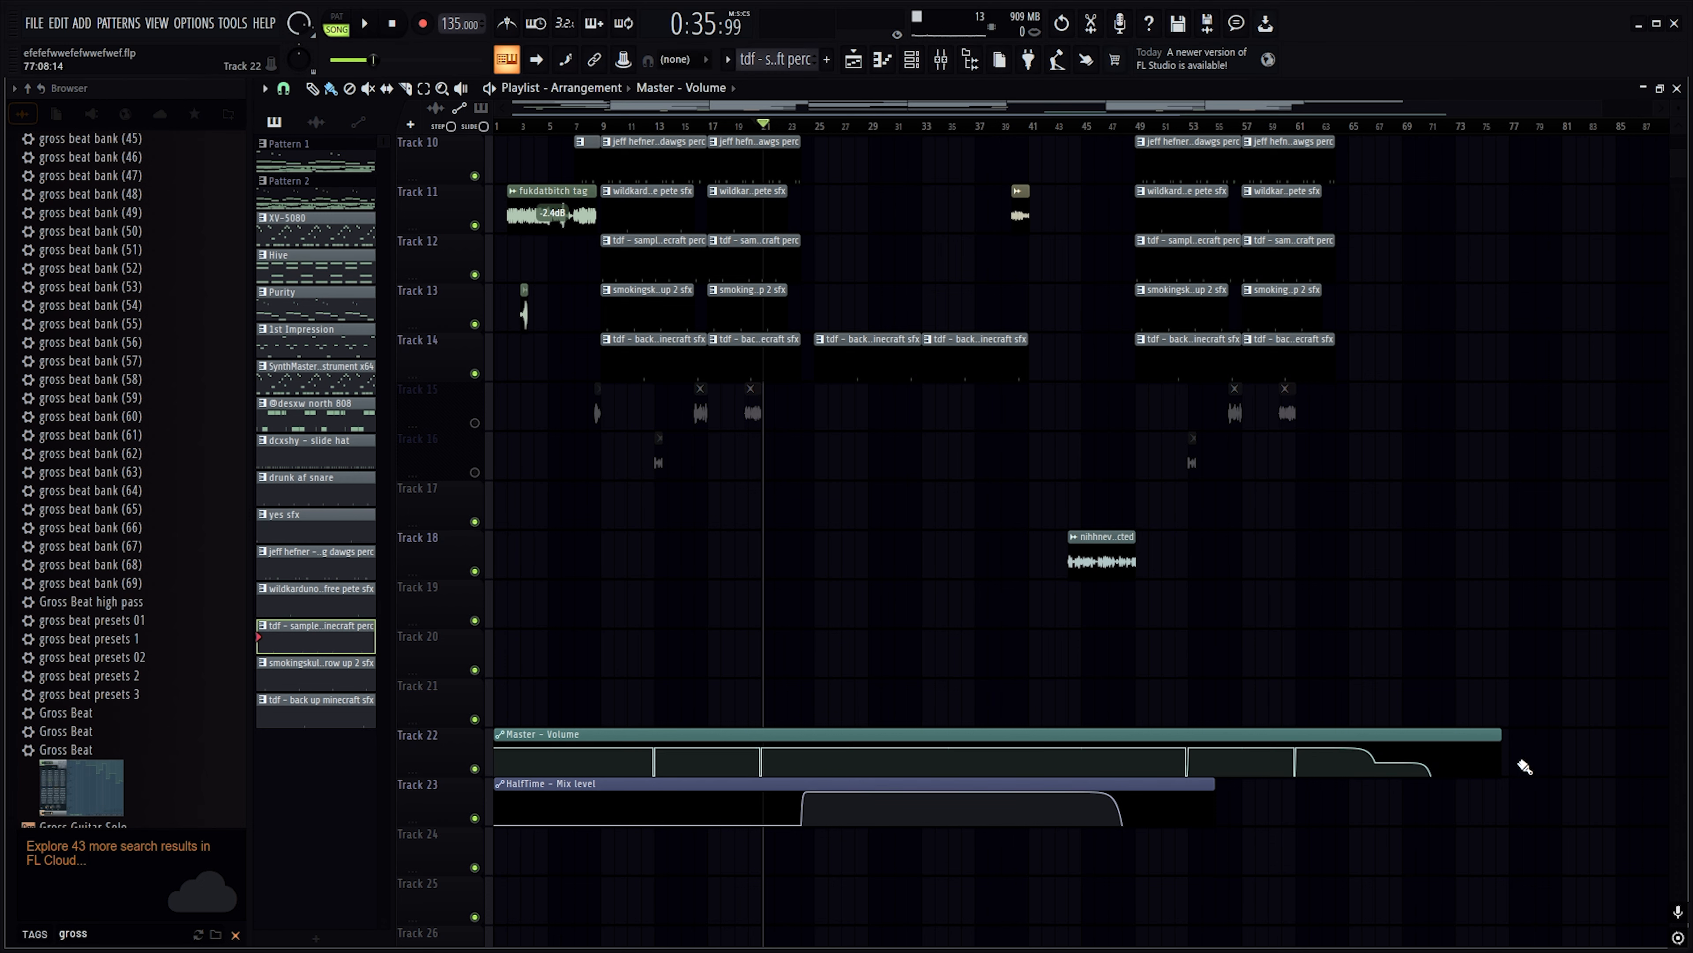
scroll(1404, 593, up, 6)
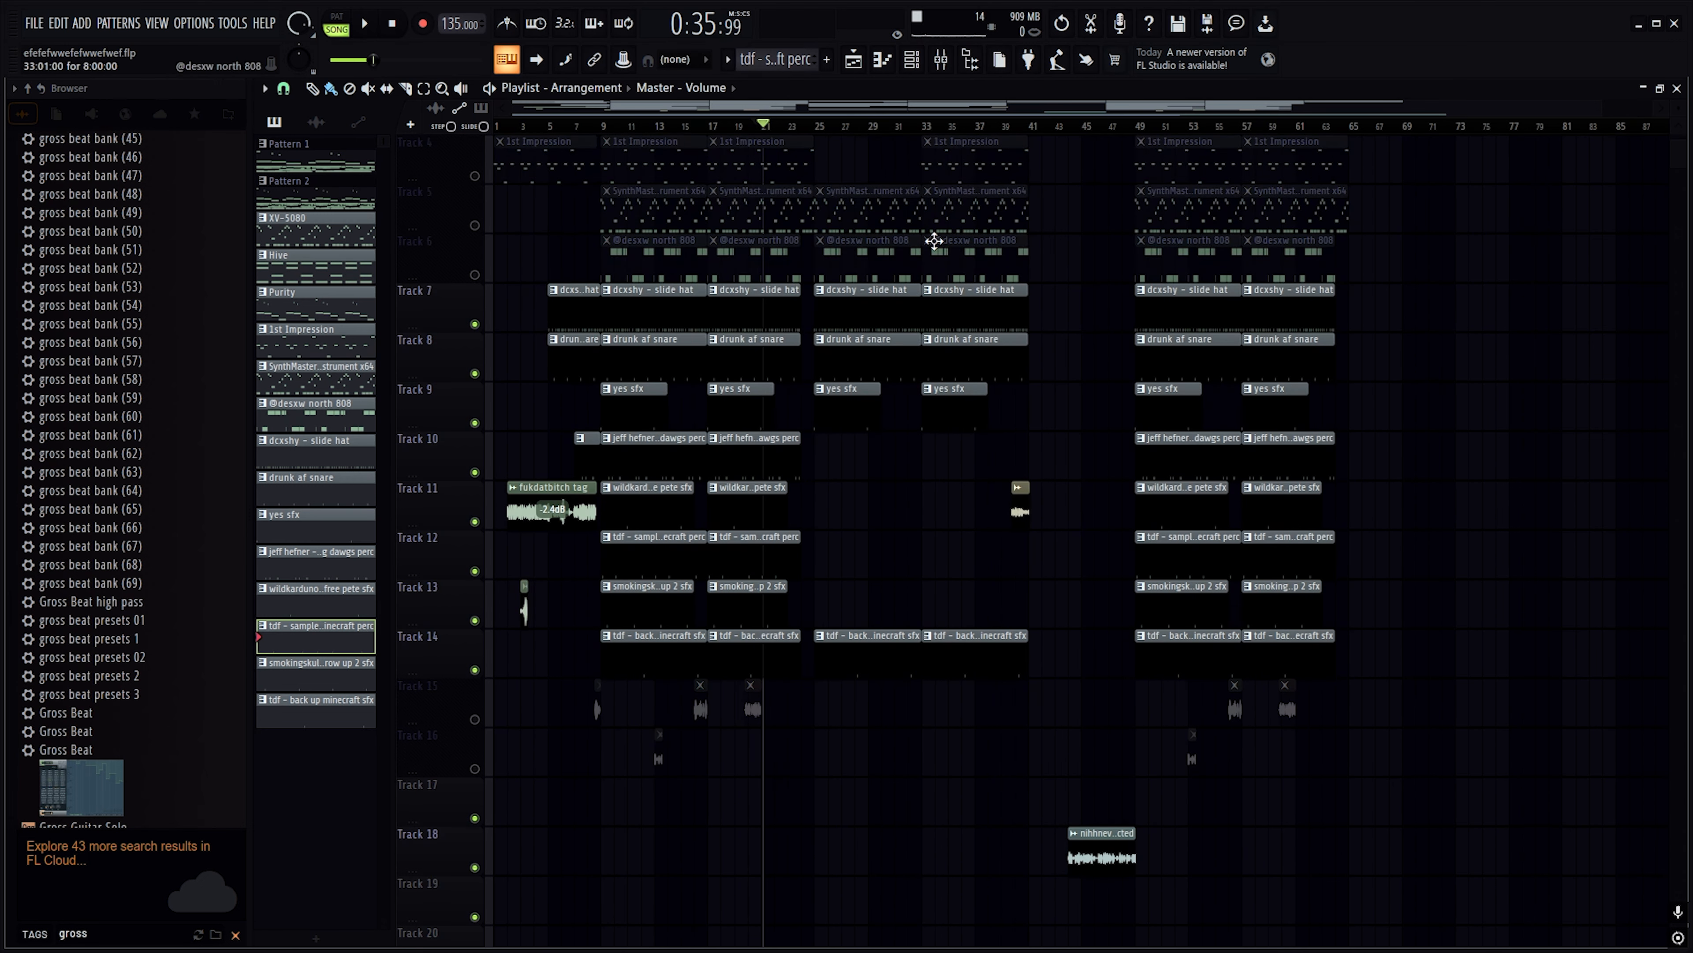
scroll(831, 172, down, 9)
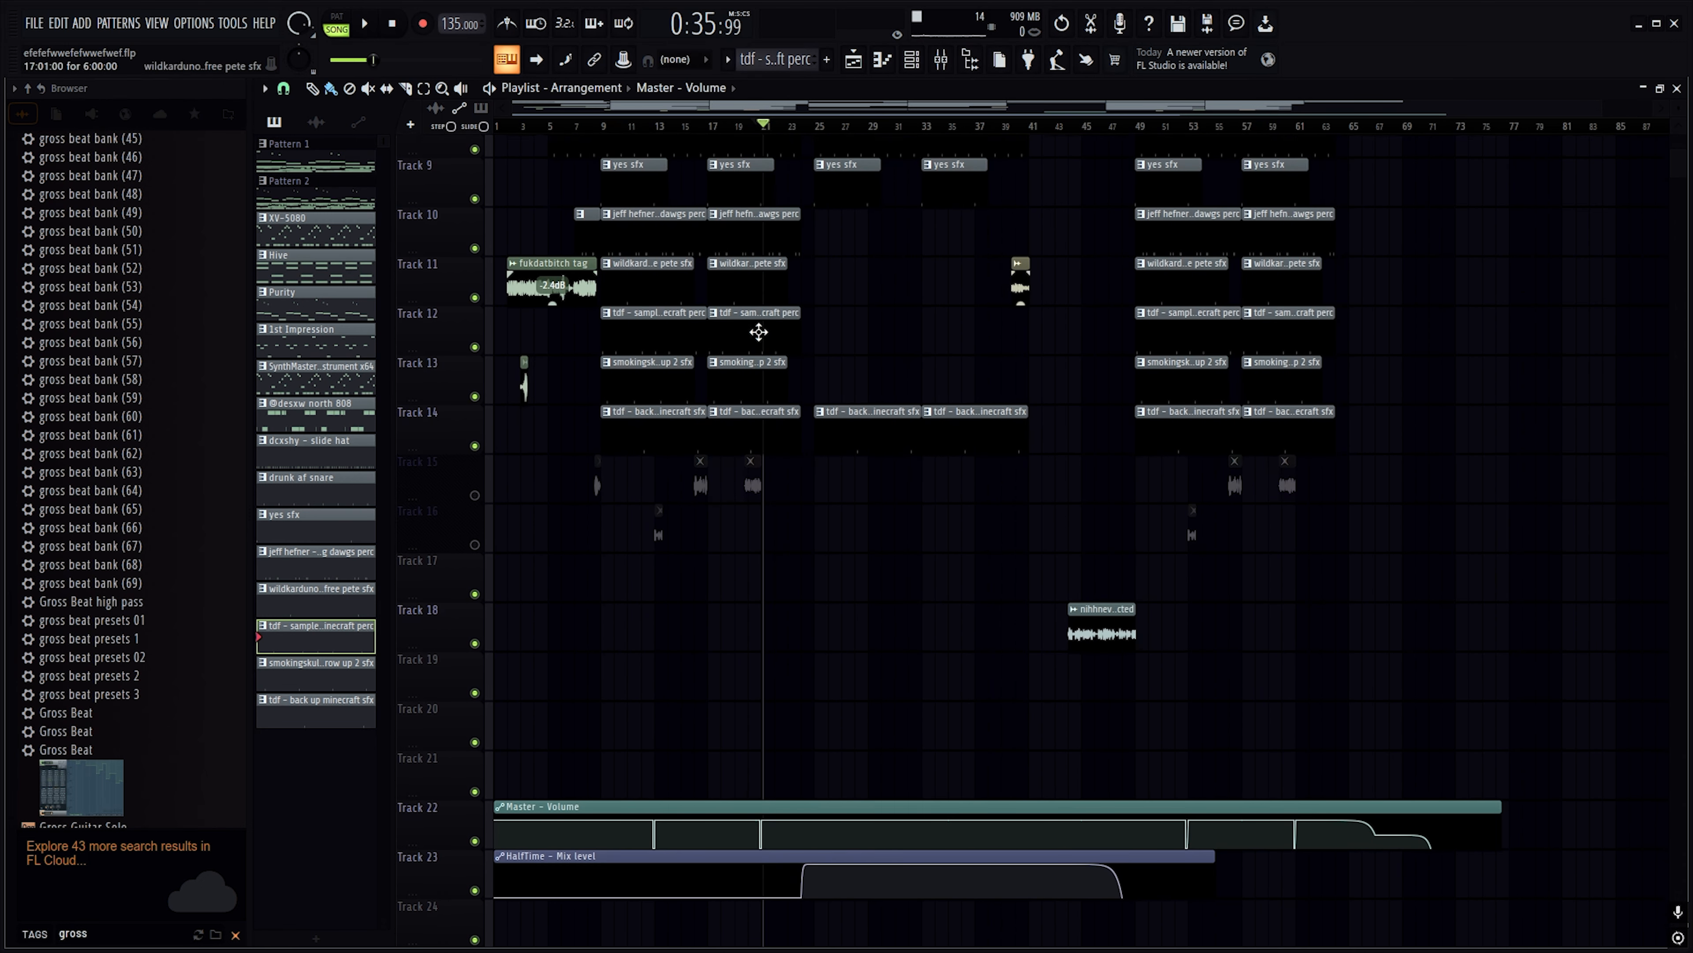
Return the song position to the start and mute Track 13 in the playlist
key(space)
scroll(472, 505, up, 6)
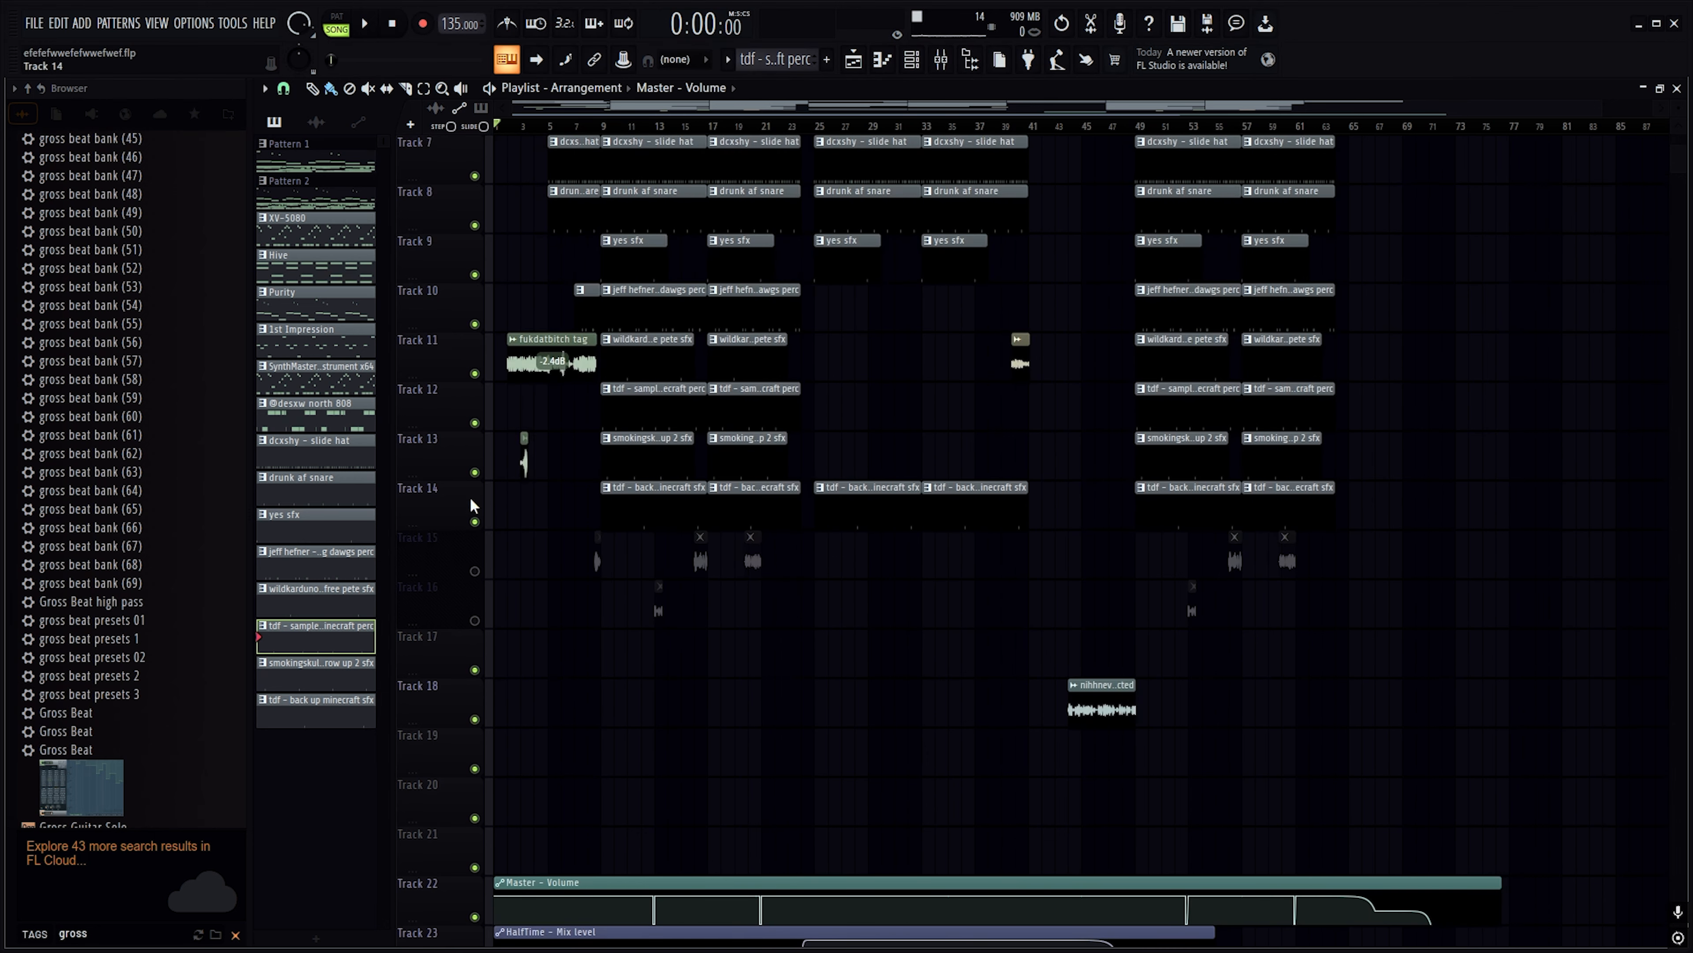
click(475, 472)
scroll(539, 462, up, 6)
scroll(514, 128, up, 5)
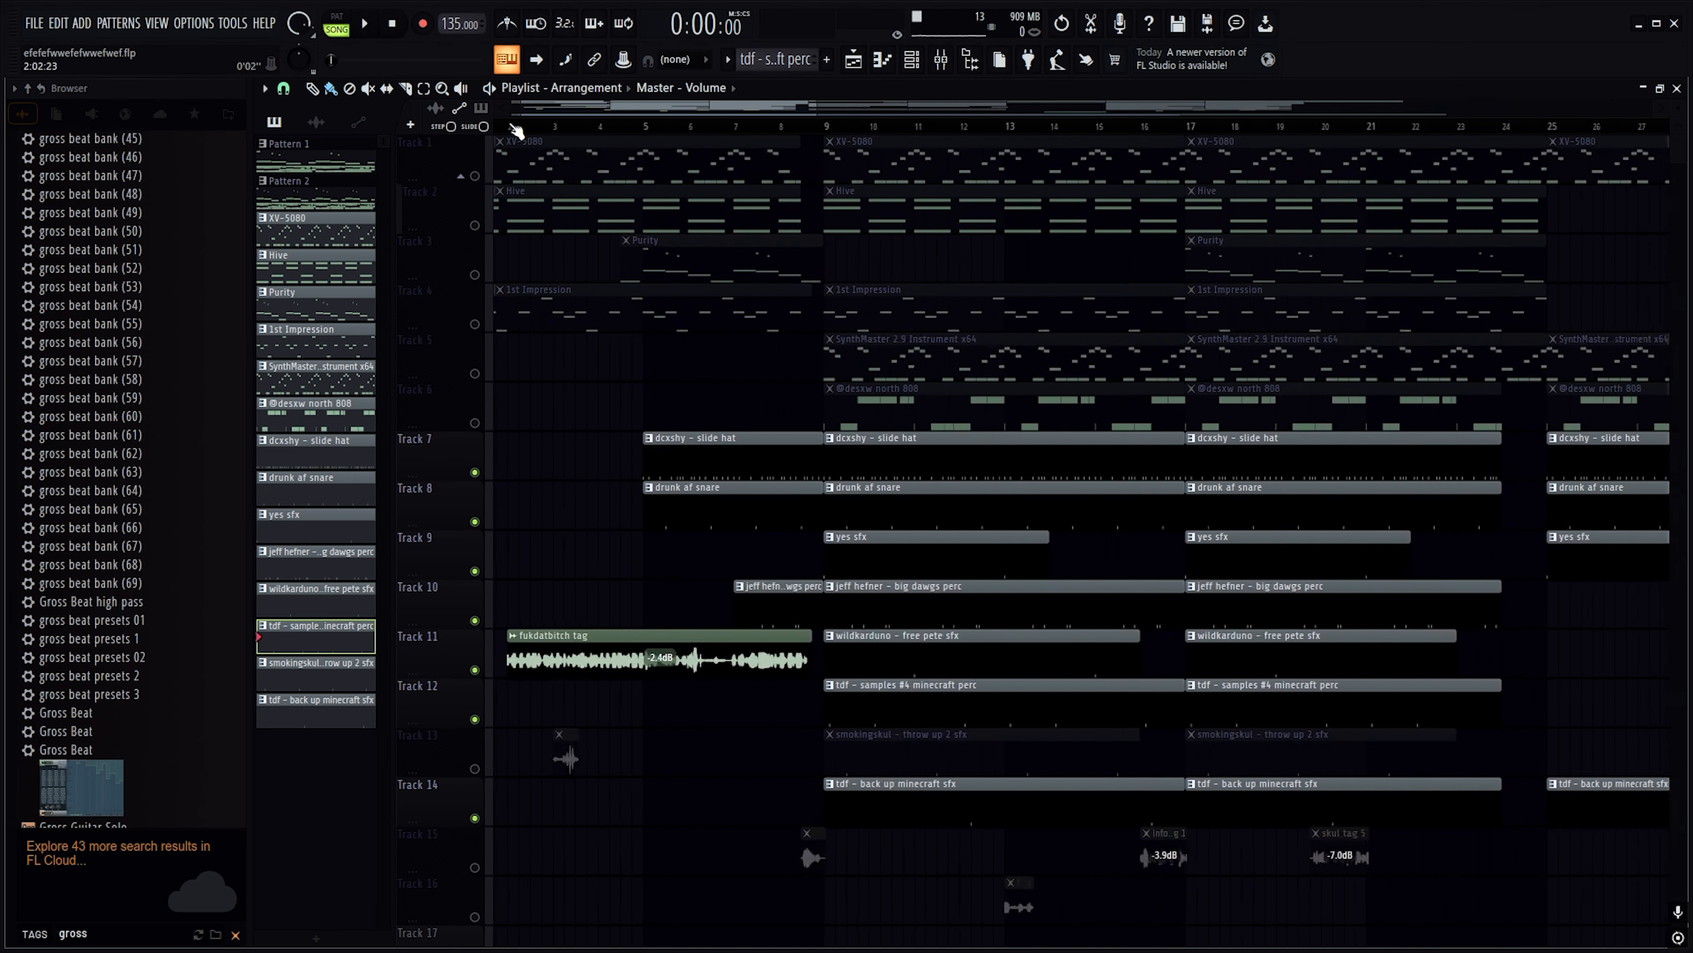
scroll(513, 128, down, 2)
scroll(400, 290, down, 5)
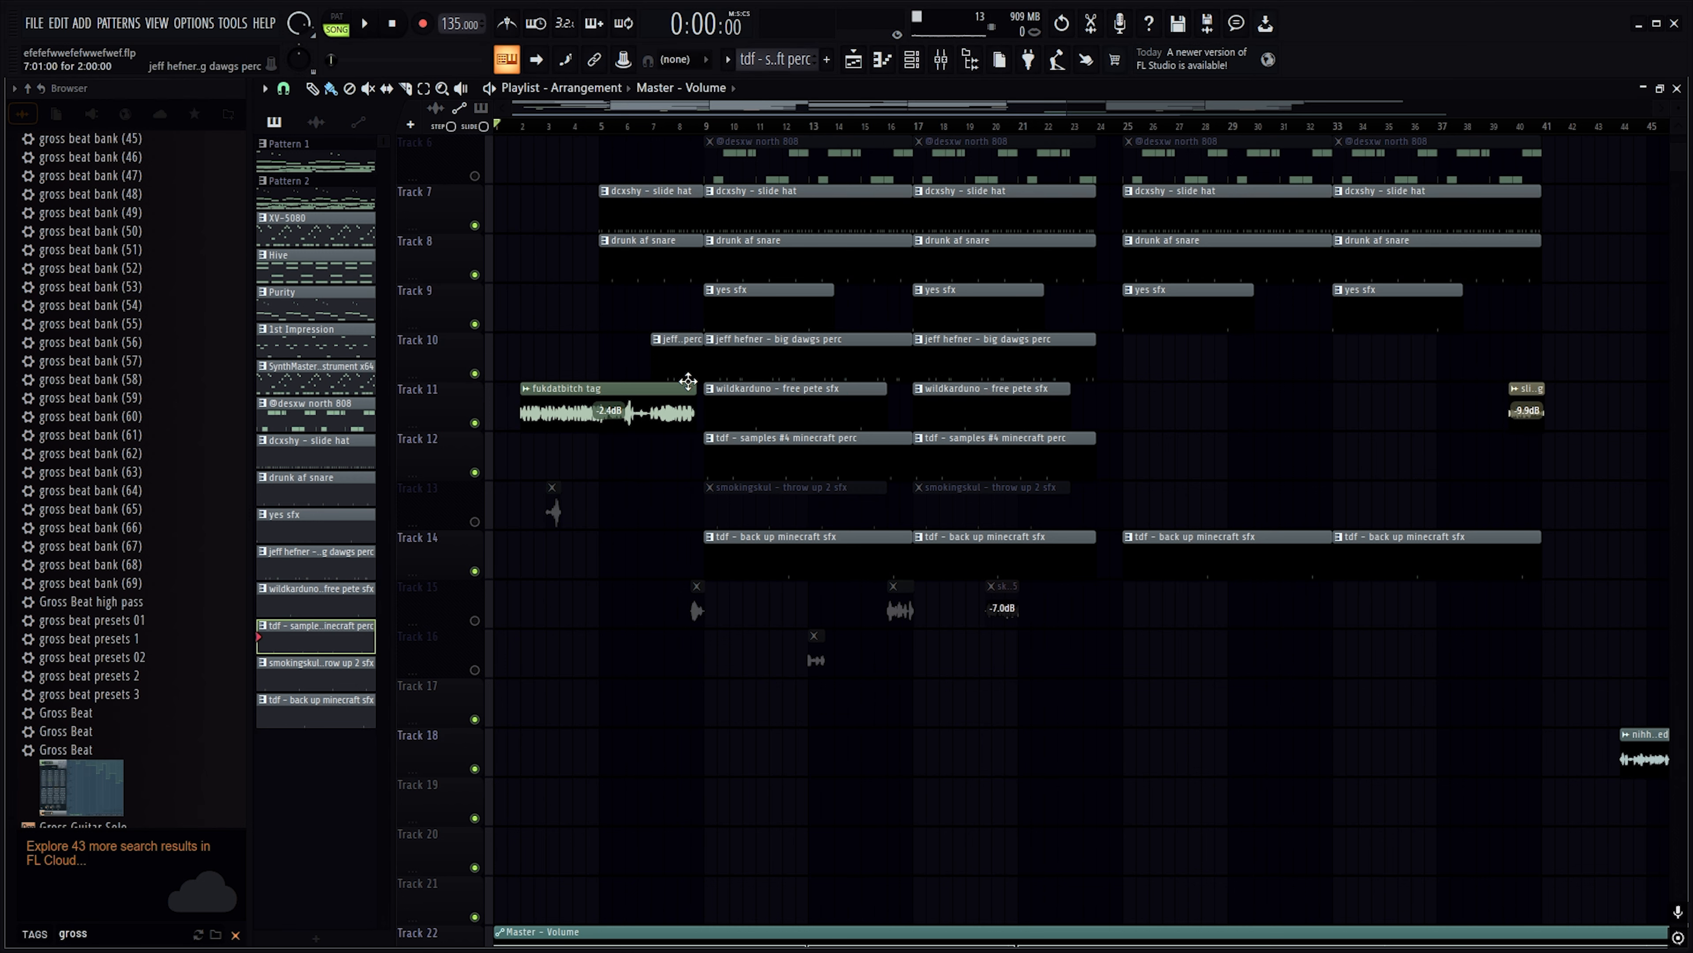
Play the song from bar 2 to hear the fukdatbitch tag clip on Track 11
scroll(688, 381, up, 1)
scroll(842, 349, up, 4)
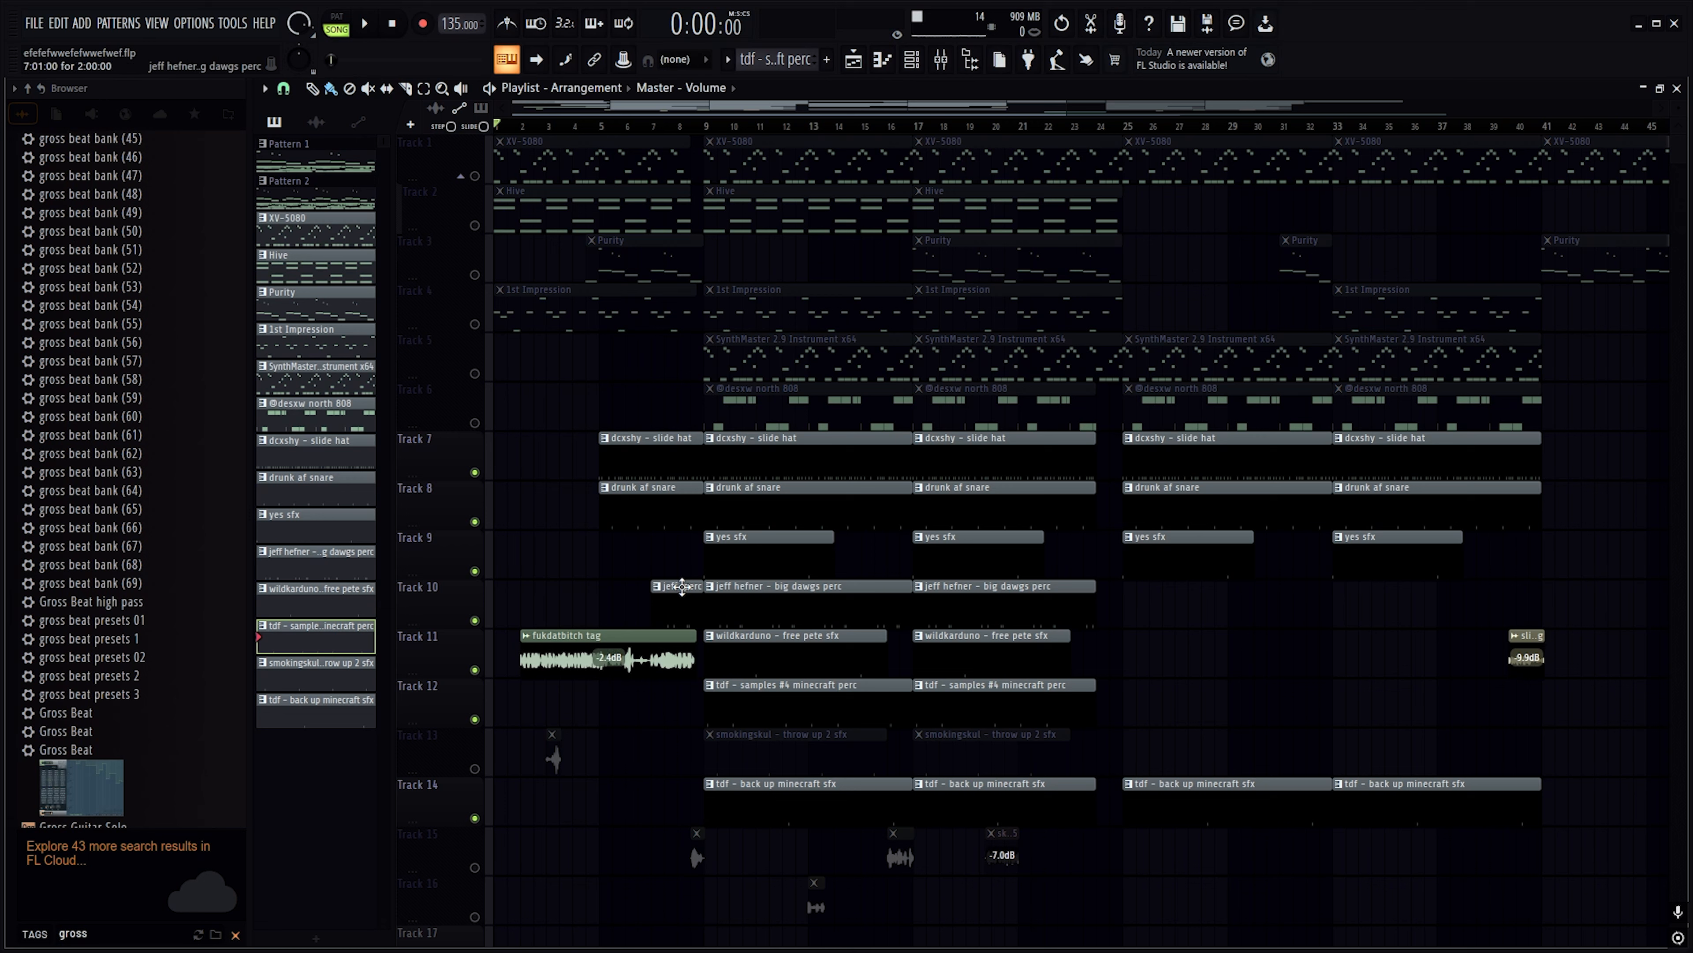
scroll(531, 126, up, 5)
click(526, 129)
key(space)
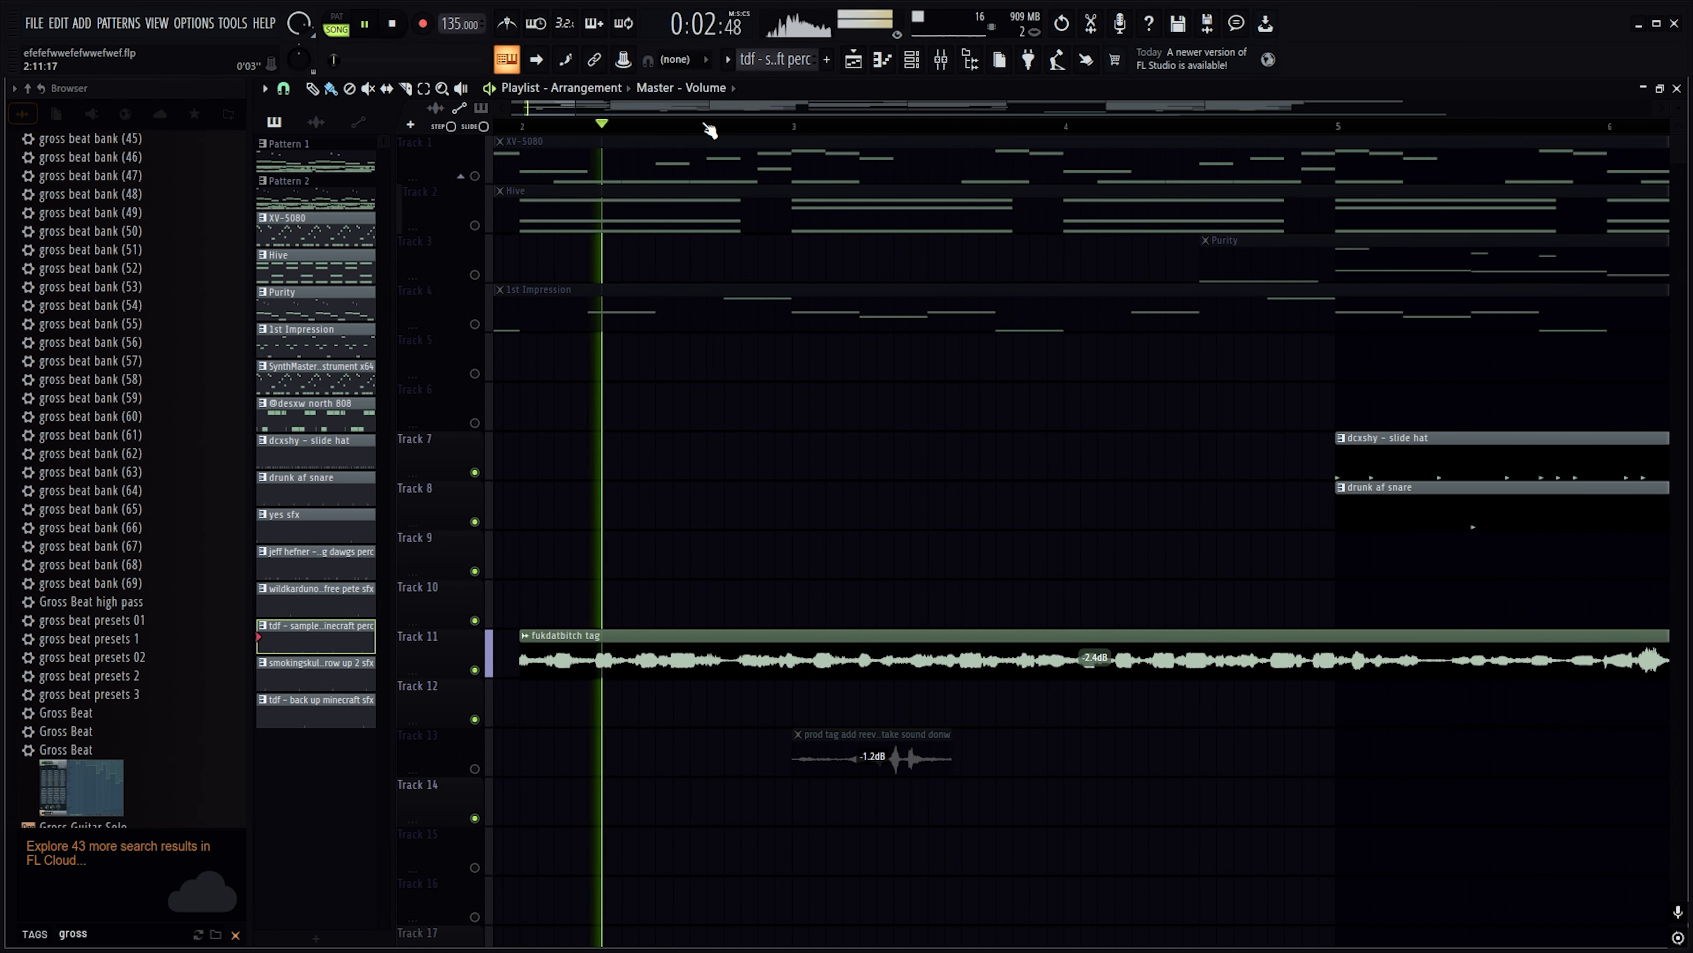
scroll(710, 127, down, 4)
Inspect the effect slots of mixer track Insert 30, which carries the playing tag, and close the mixer
click(942, 62)
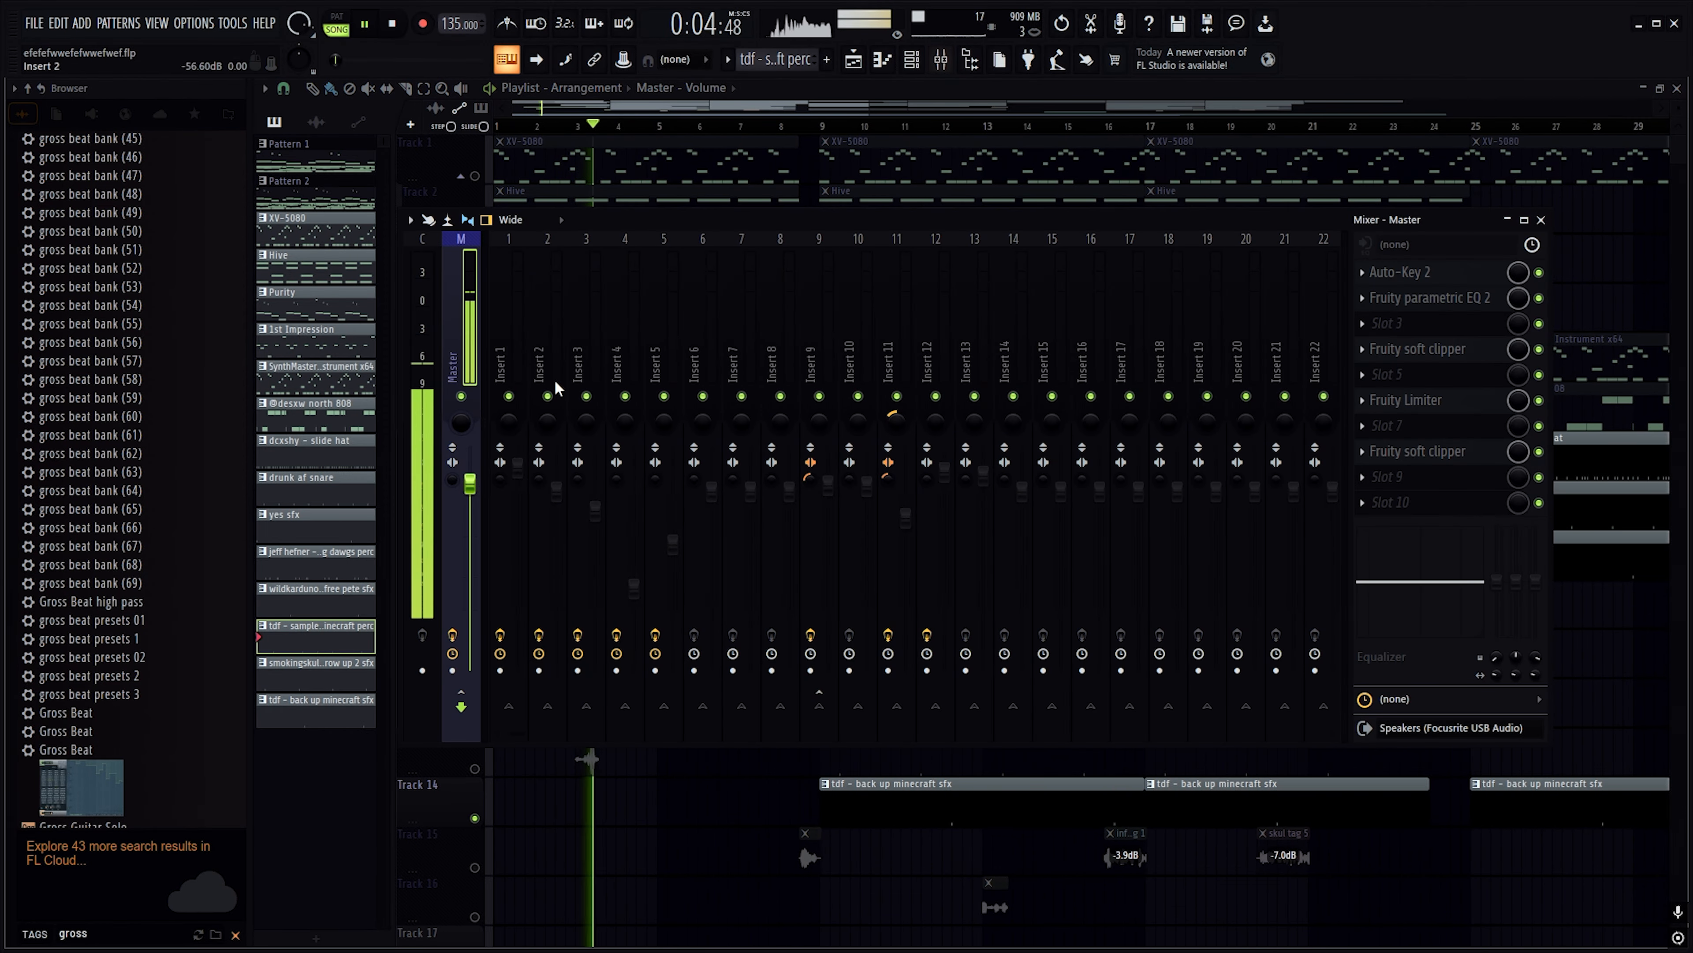
drag(535, 731, 715, 620)
click(696, 343)
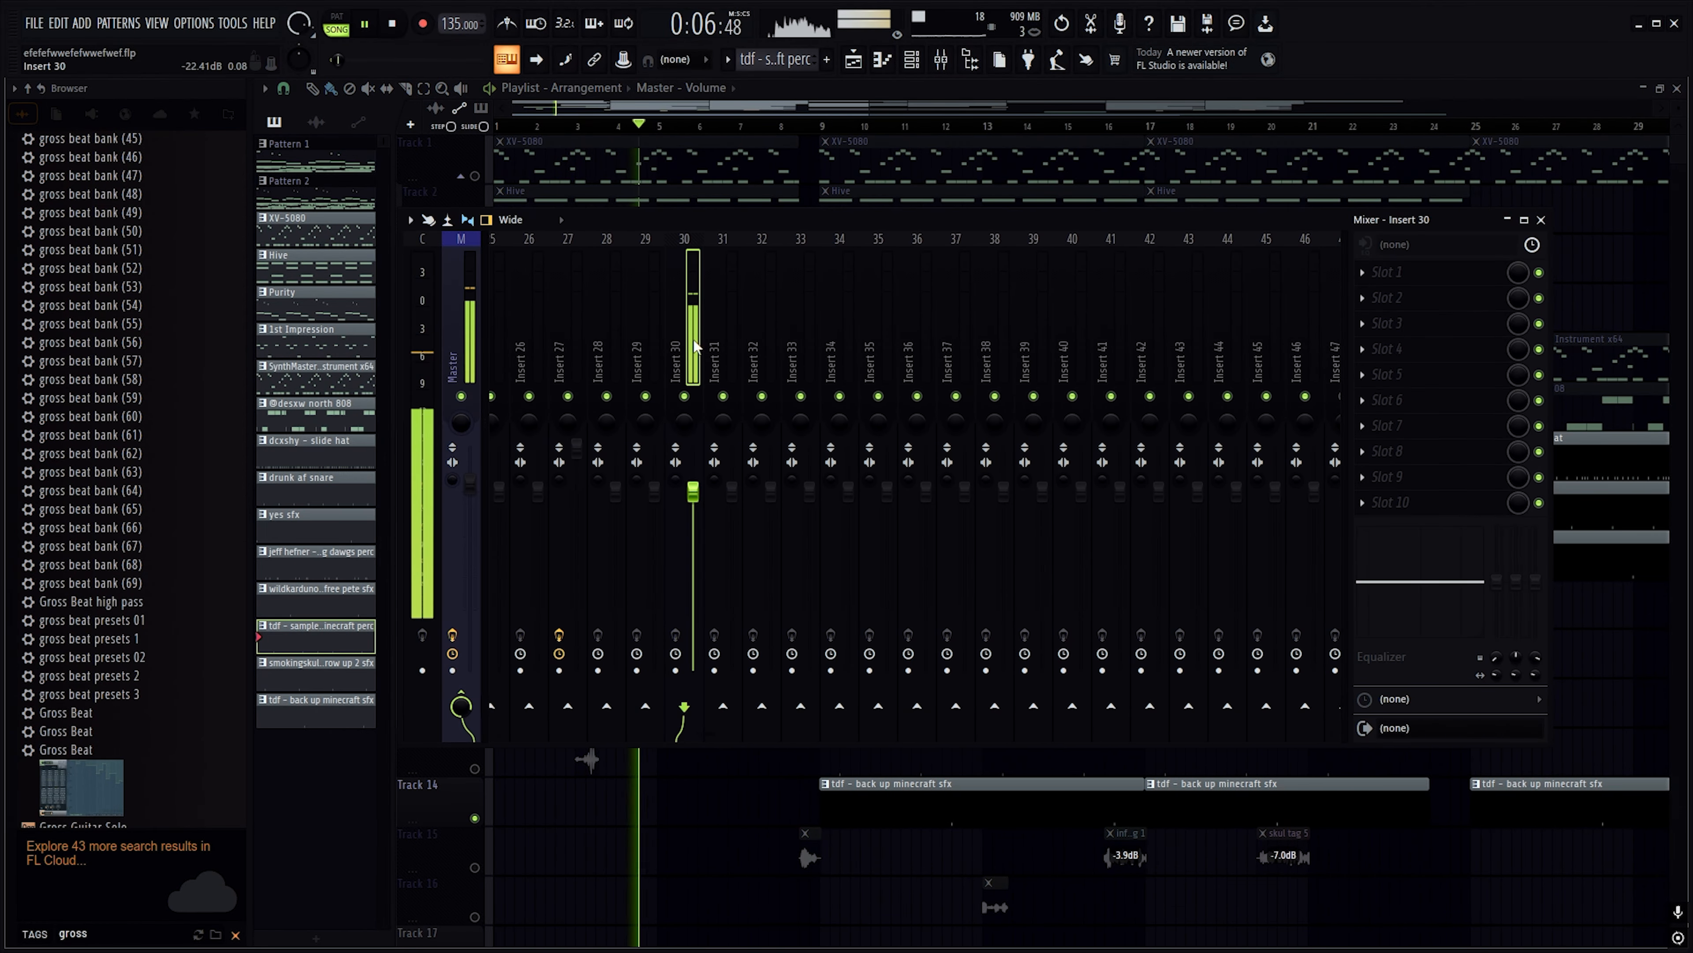
click(1541, 220)
Mute Tracks 7 and 8 and unmute Tracks 15 and 16 in the playlist
scroll(640, 444, down, 2)
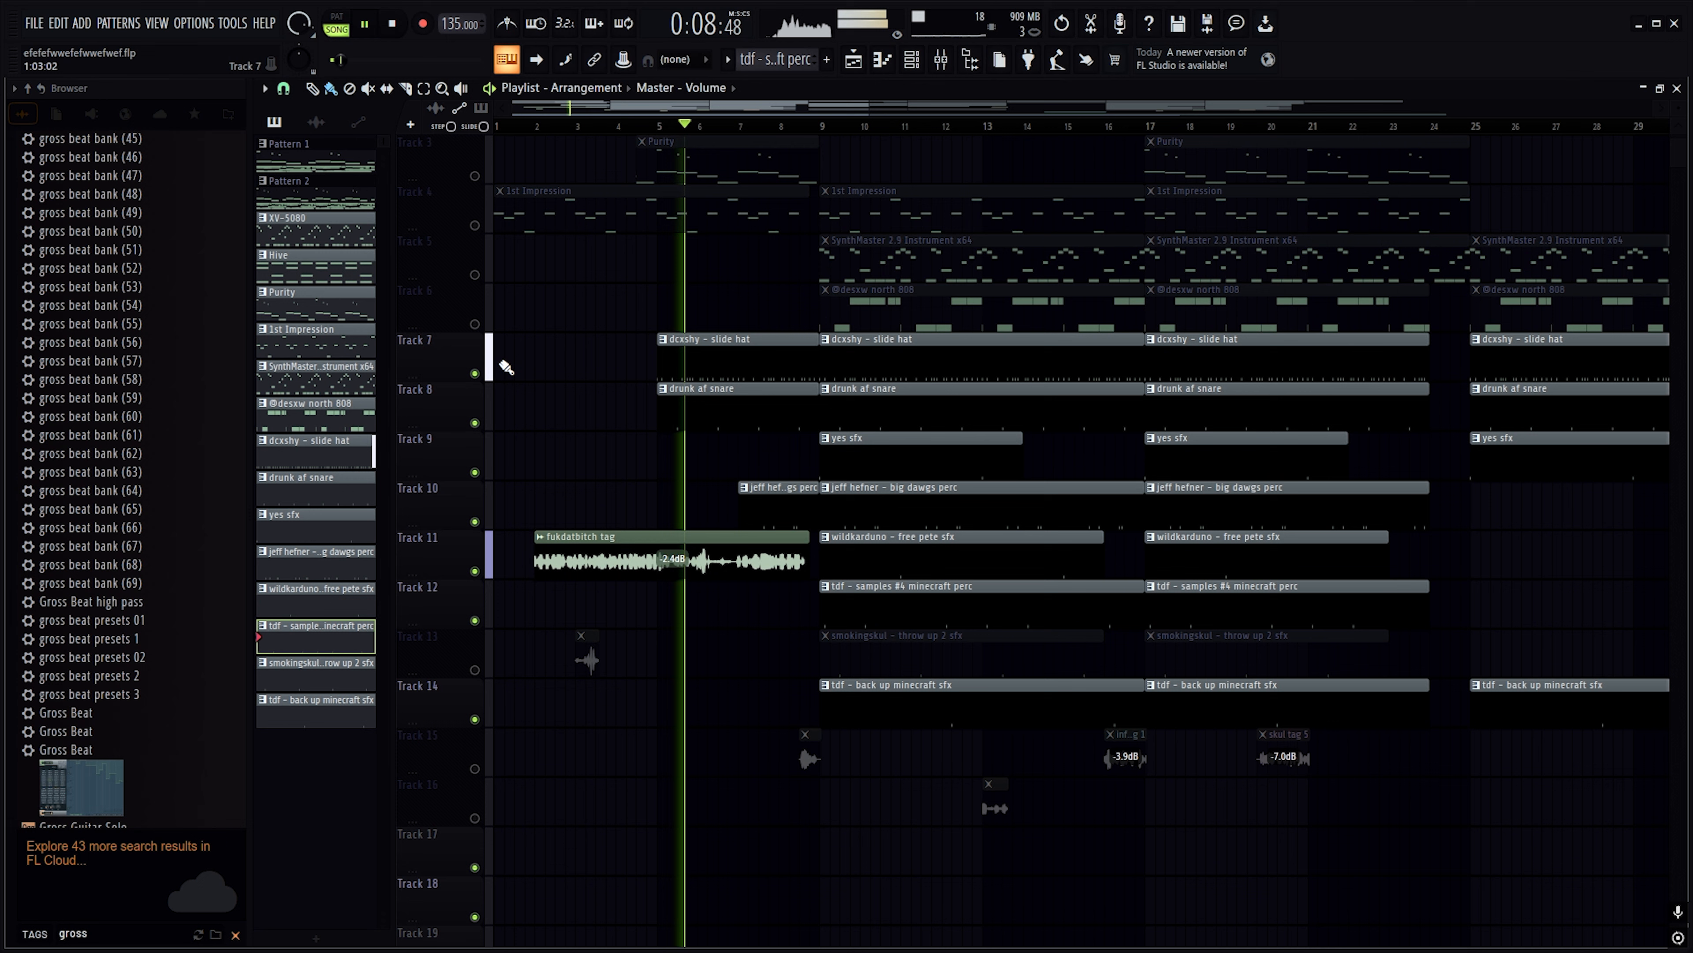
click(474, 373)
click(475, 423)
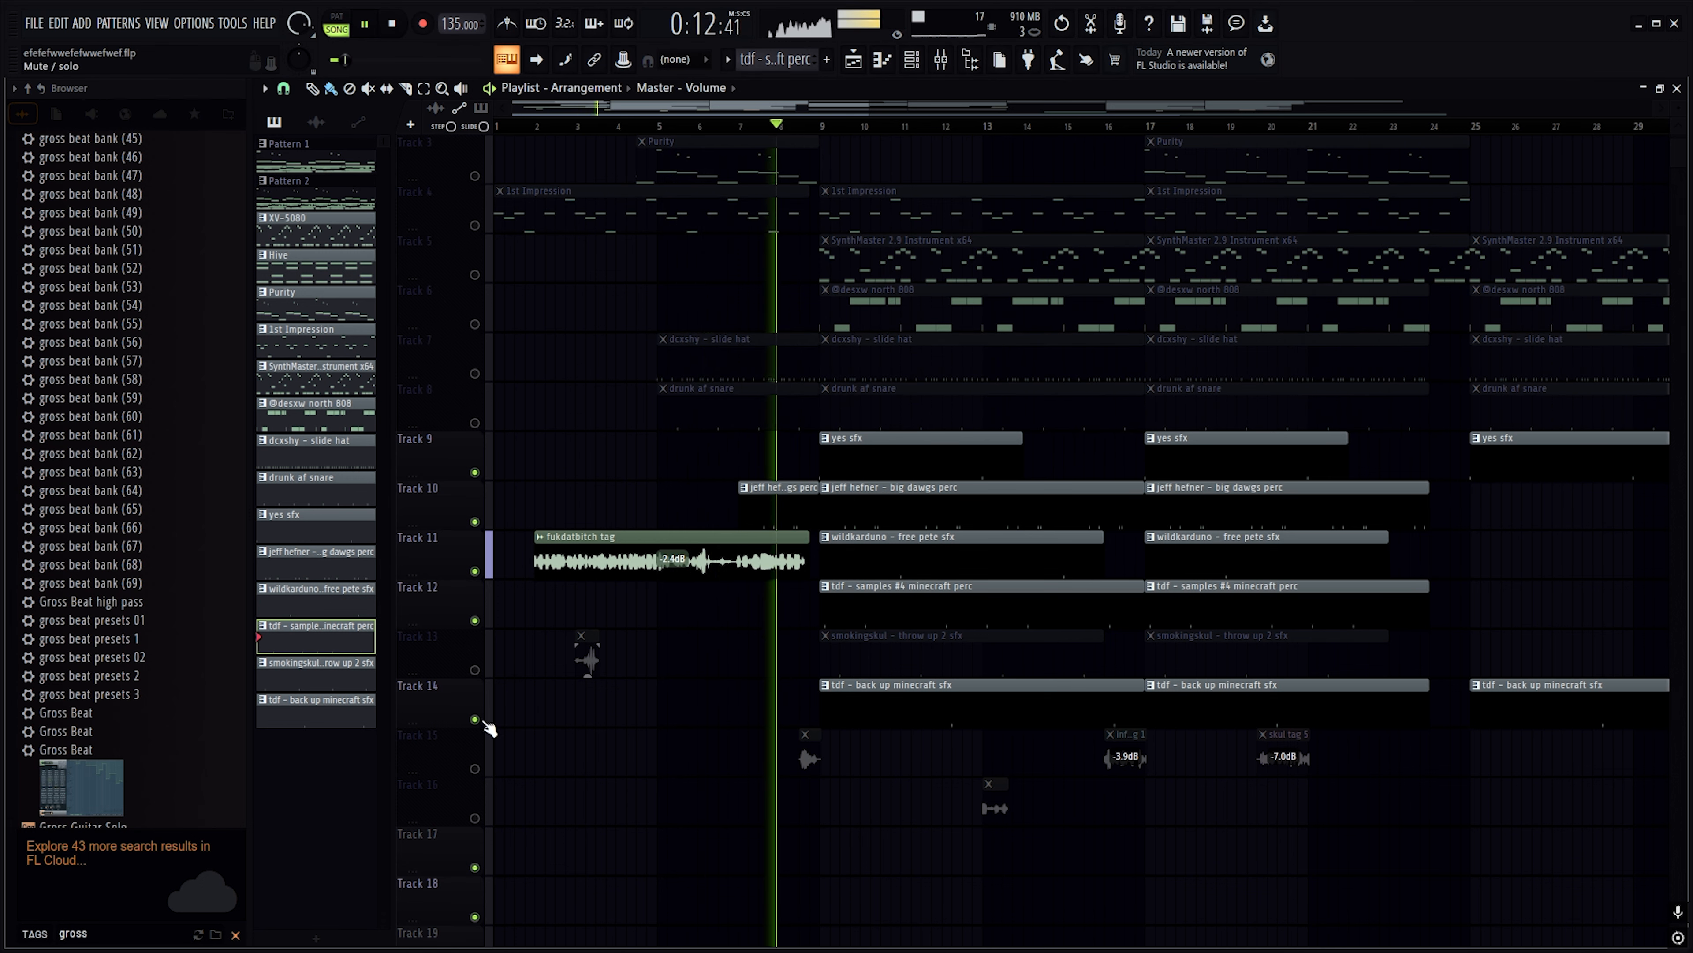
click(474, 769)
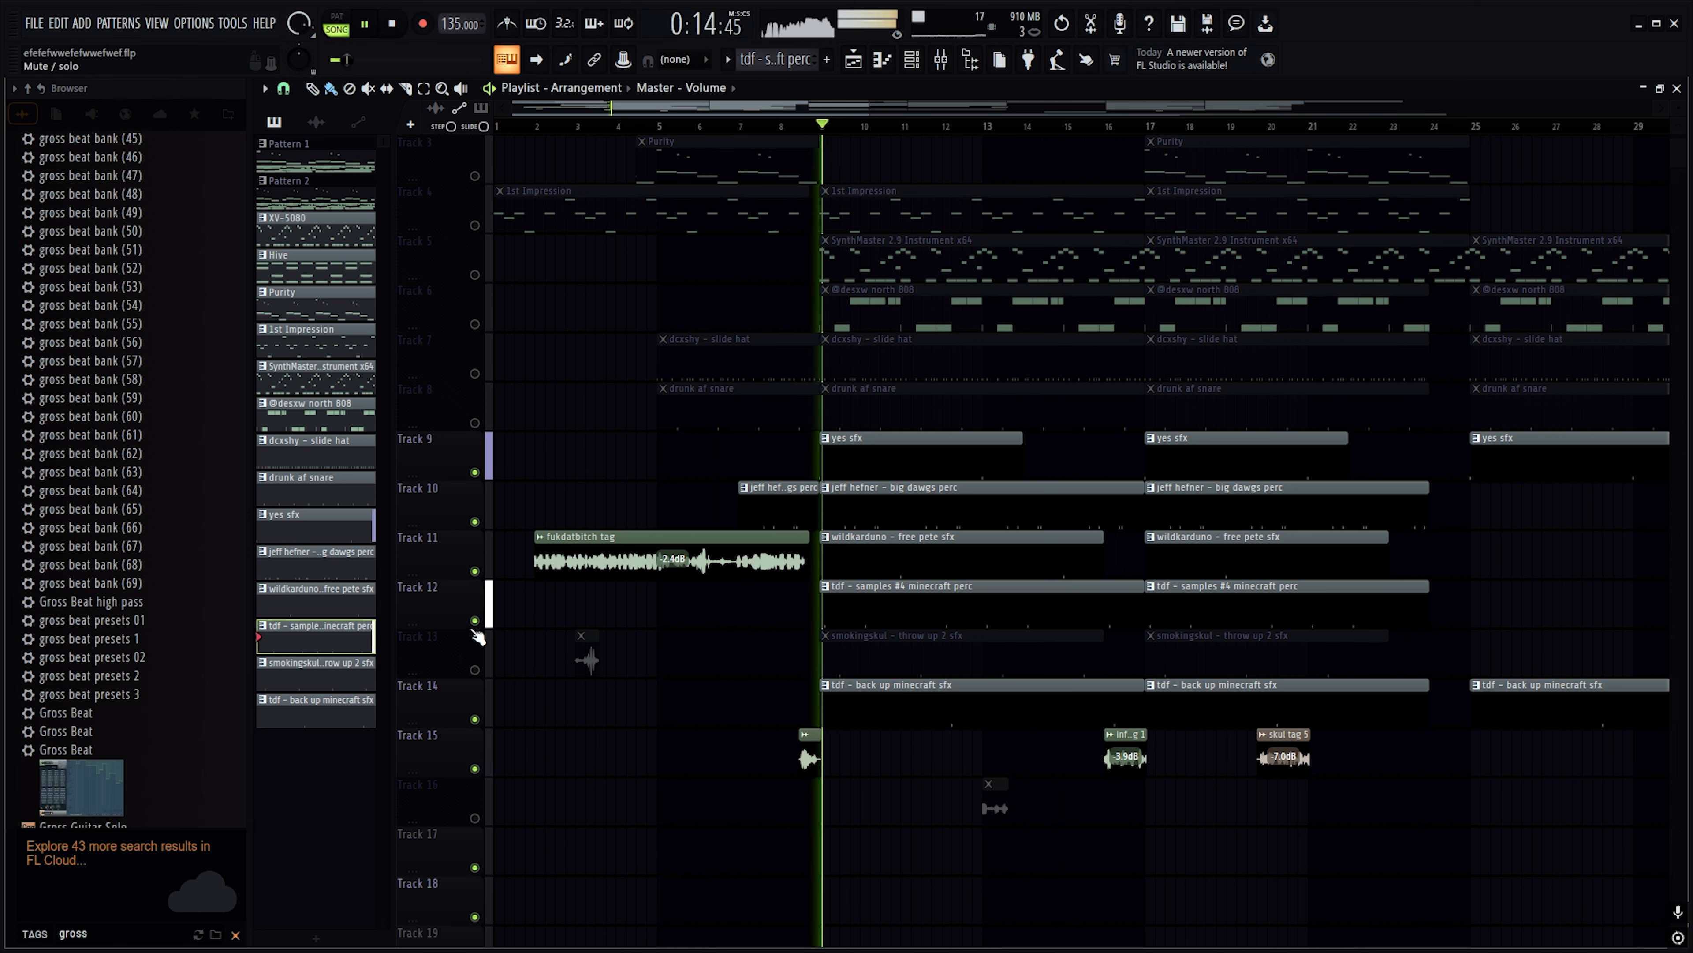
scroll(603, 627, down, 1)
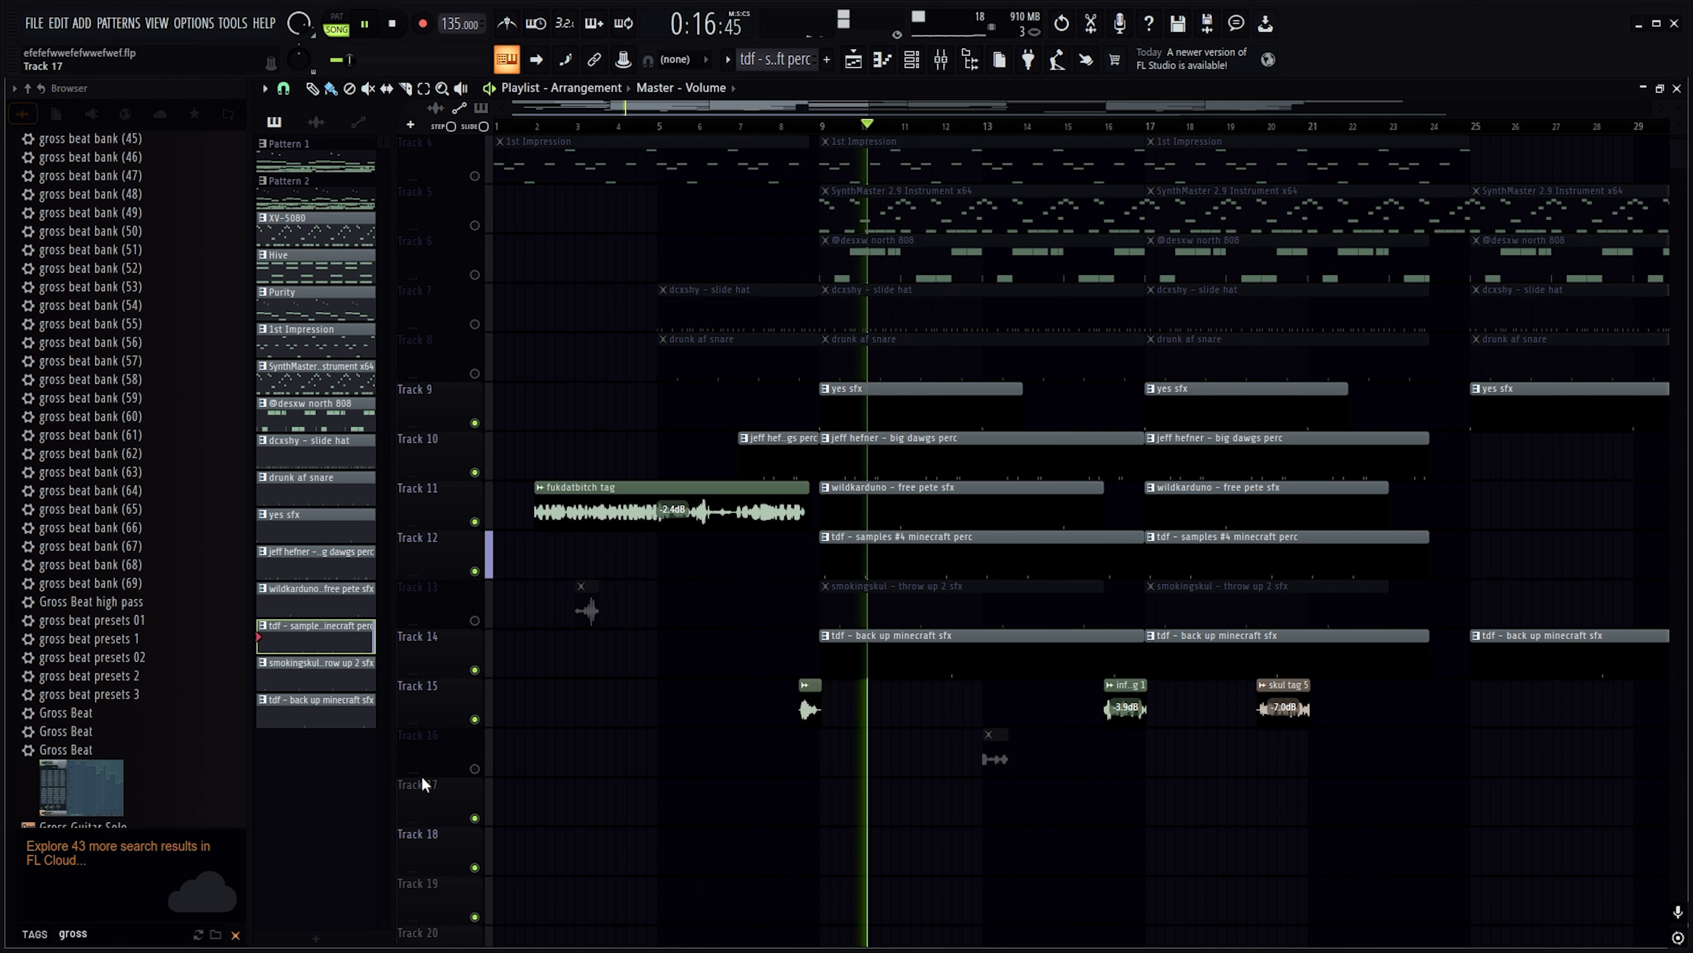
click(475, 769)
Play the tag clips on Tracks 15 and 16 around bars 13, 16 and 20
click(990, 128)
scroll(996, 127, up, 3)
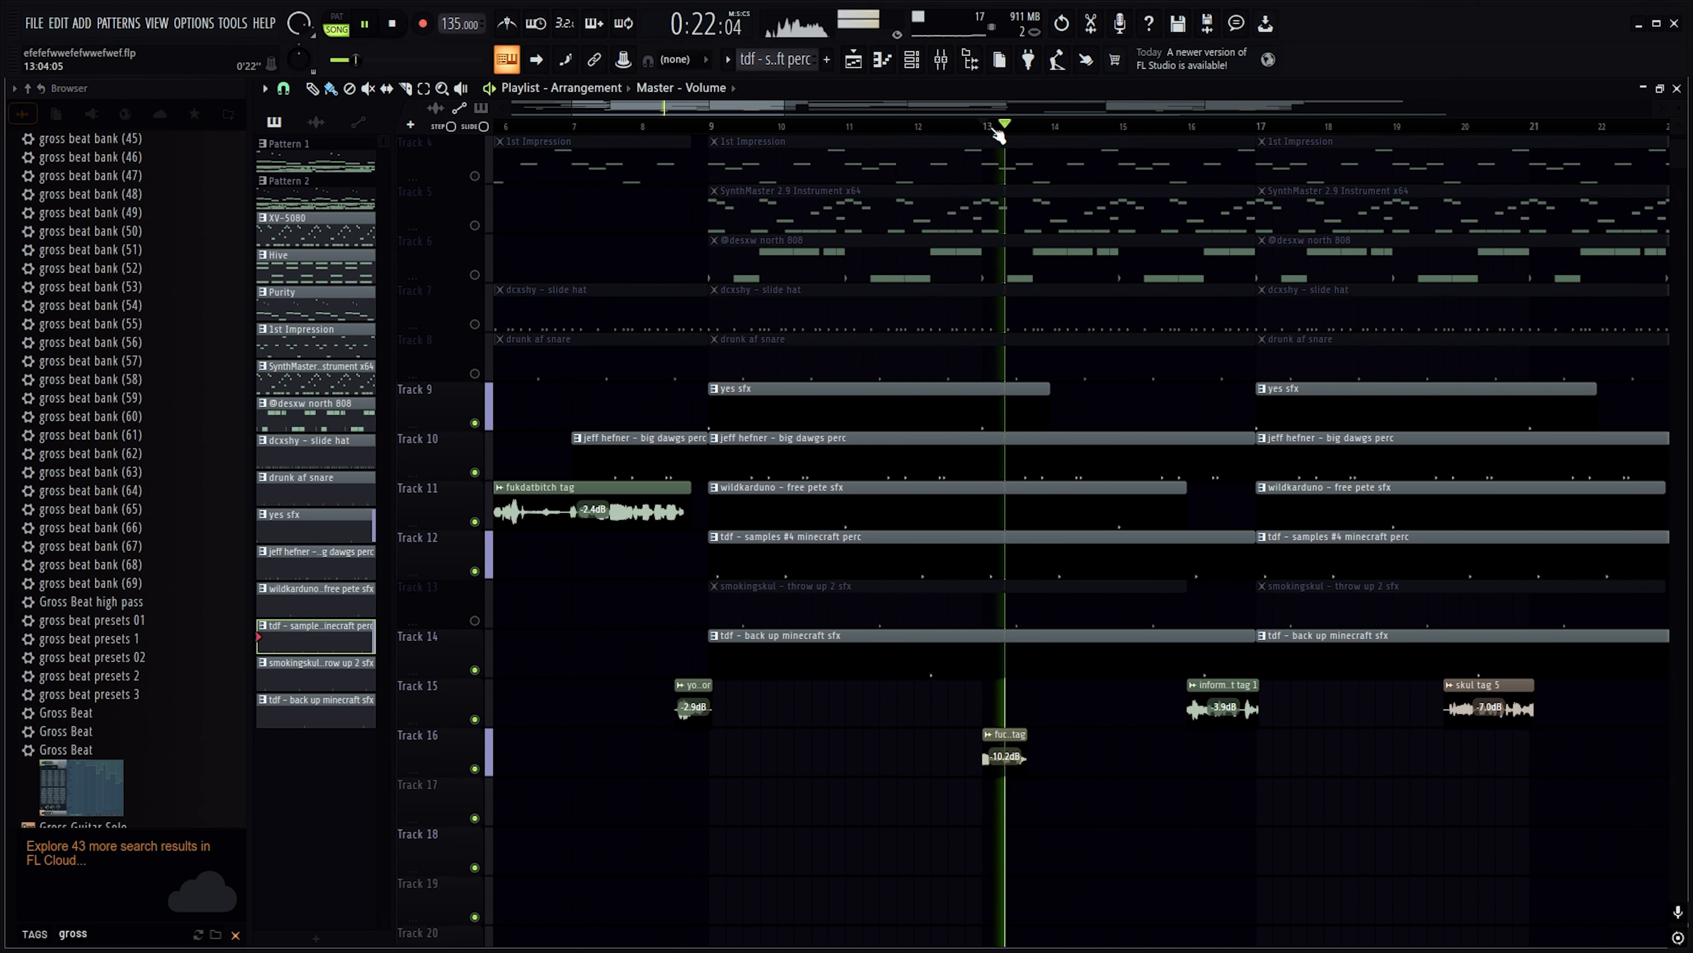
scroll(998, 128, down, 4)
scroll(1020, 136, up, 2)
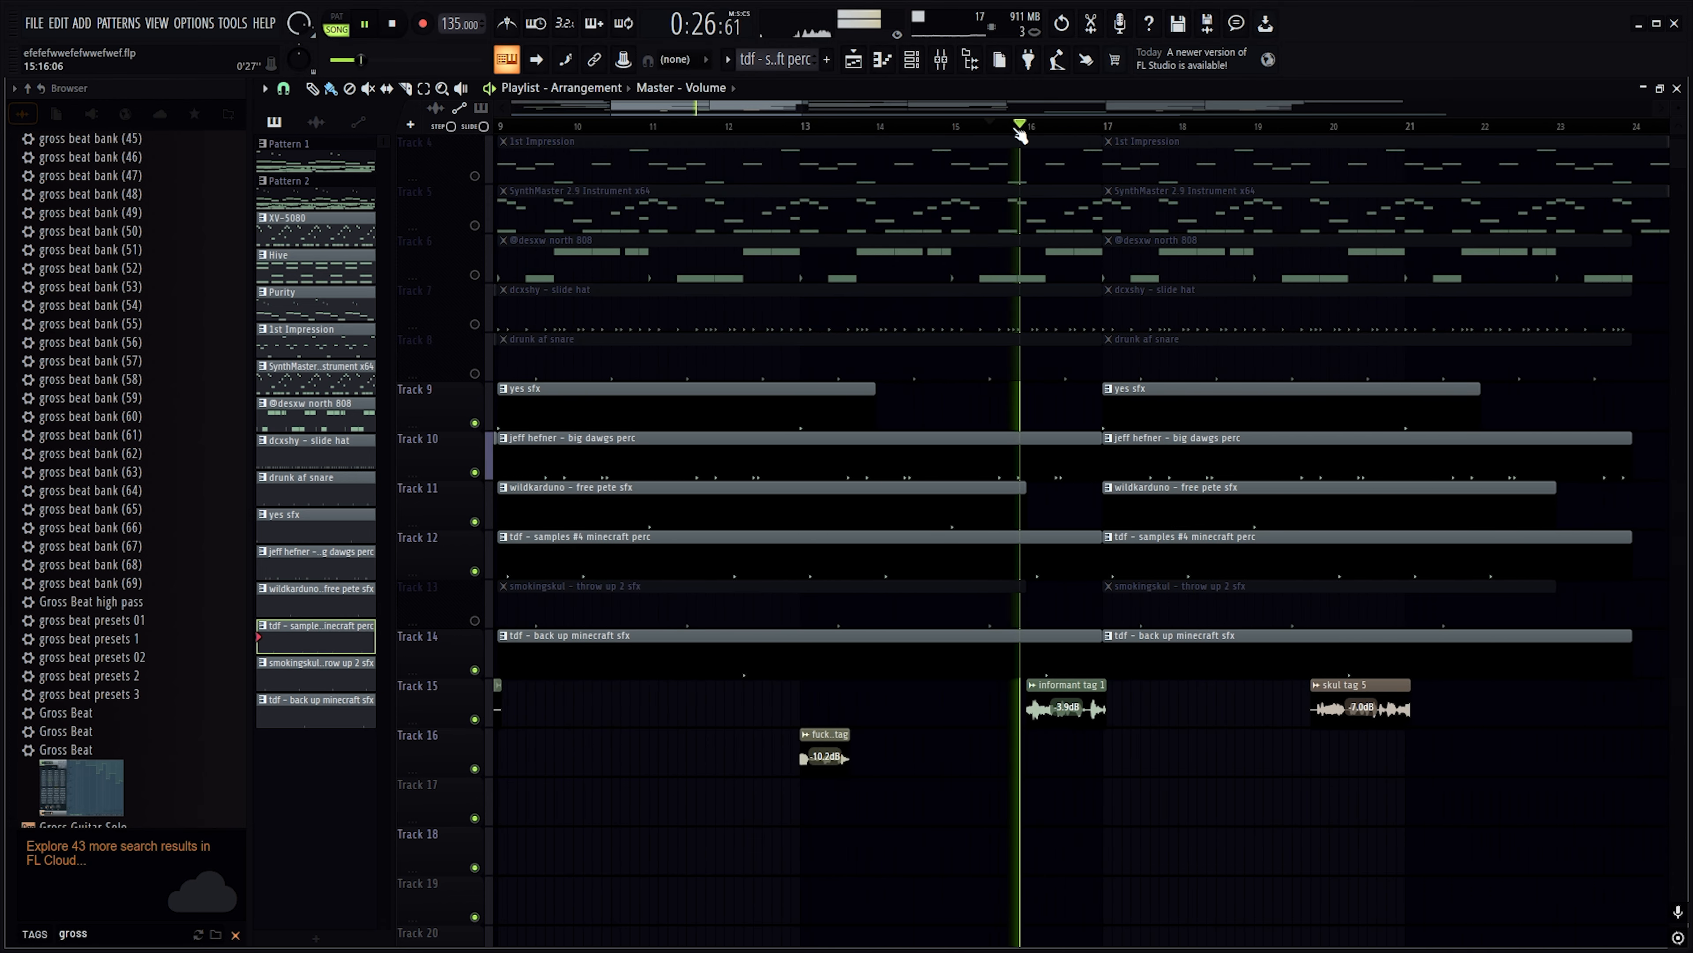
scroll(1020, 136, down, 4)
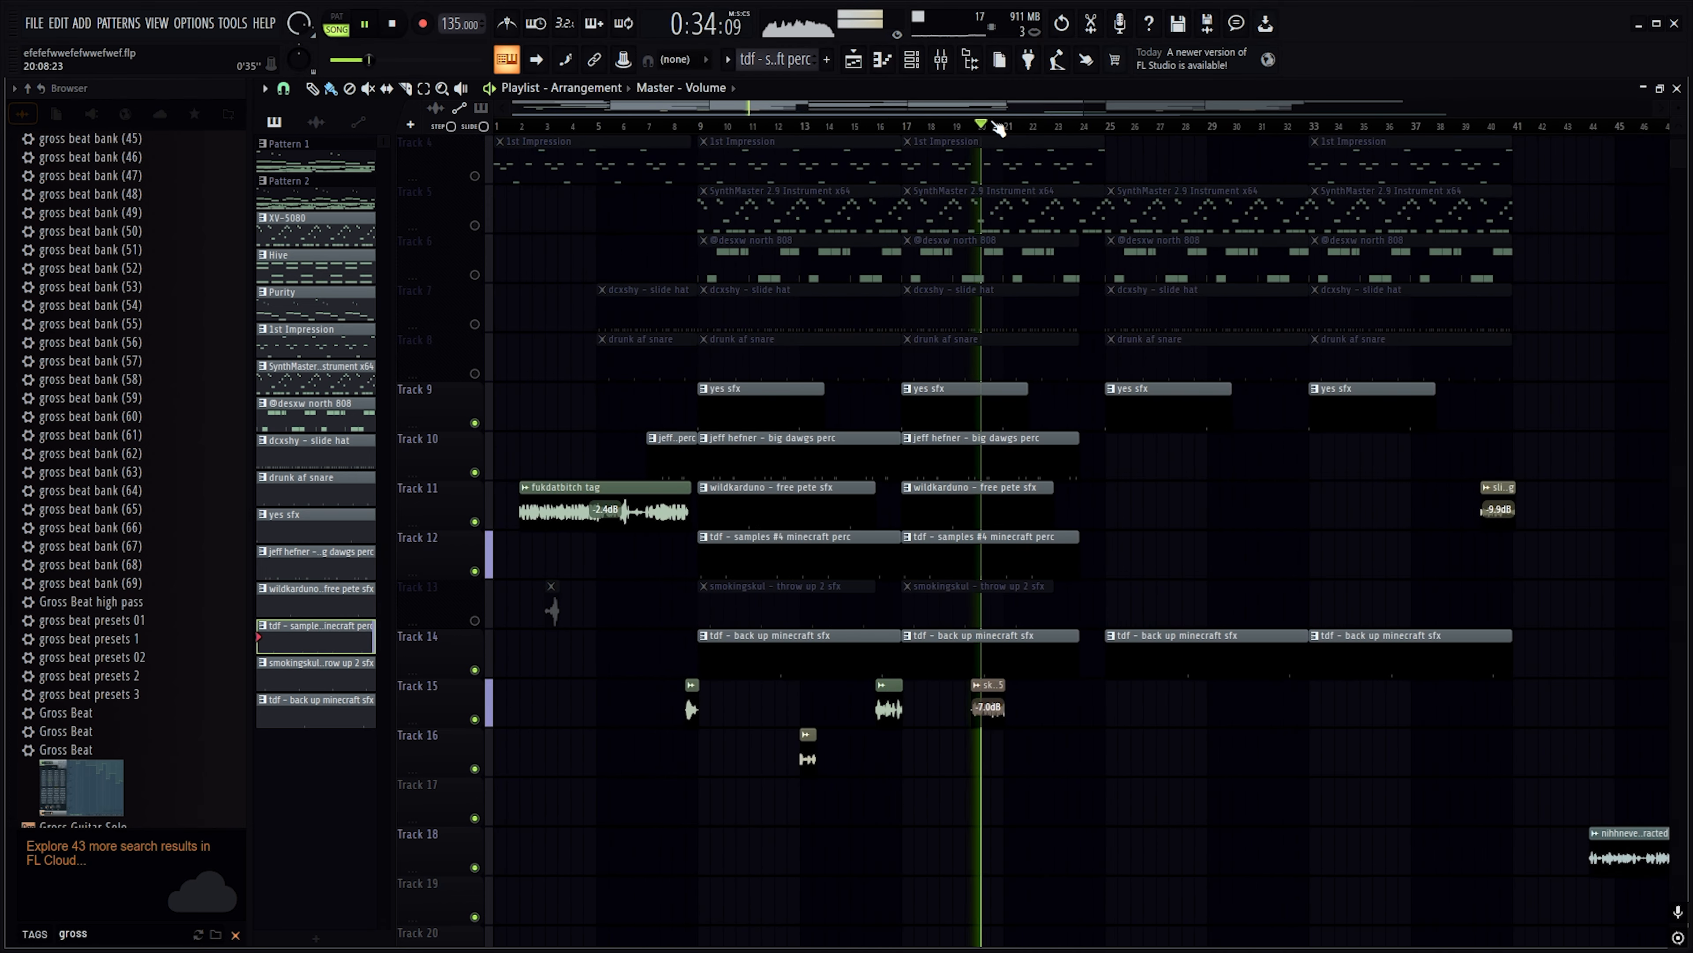
scroll(1020, 136, up, 2)
scroll(1017, 136, down, 3)
scroll(1088, 394, down, 4)
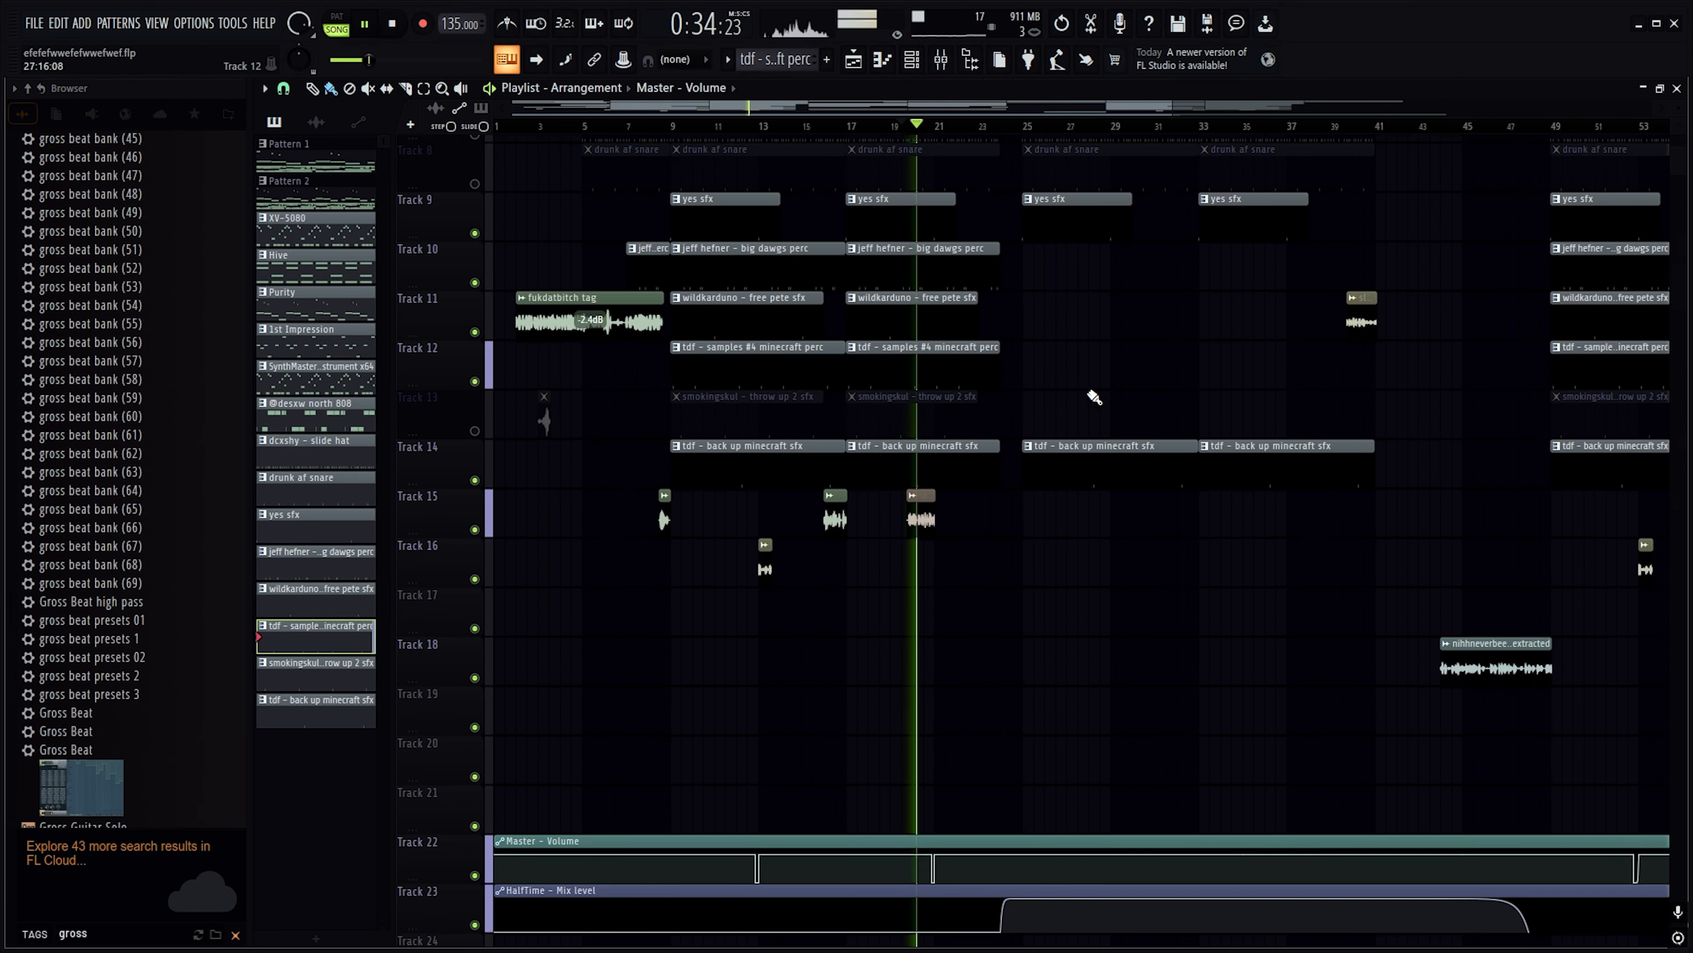
Play the short tag clip on Track 11 from about bar 39
click(1343, 127)
scroll(1399, 140, up, 6)
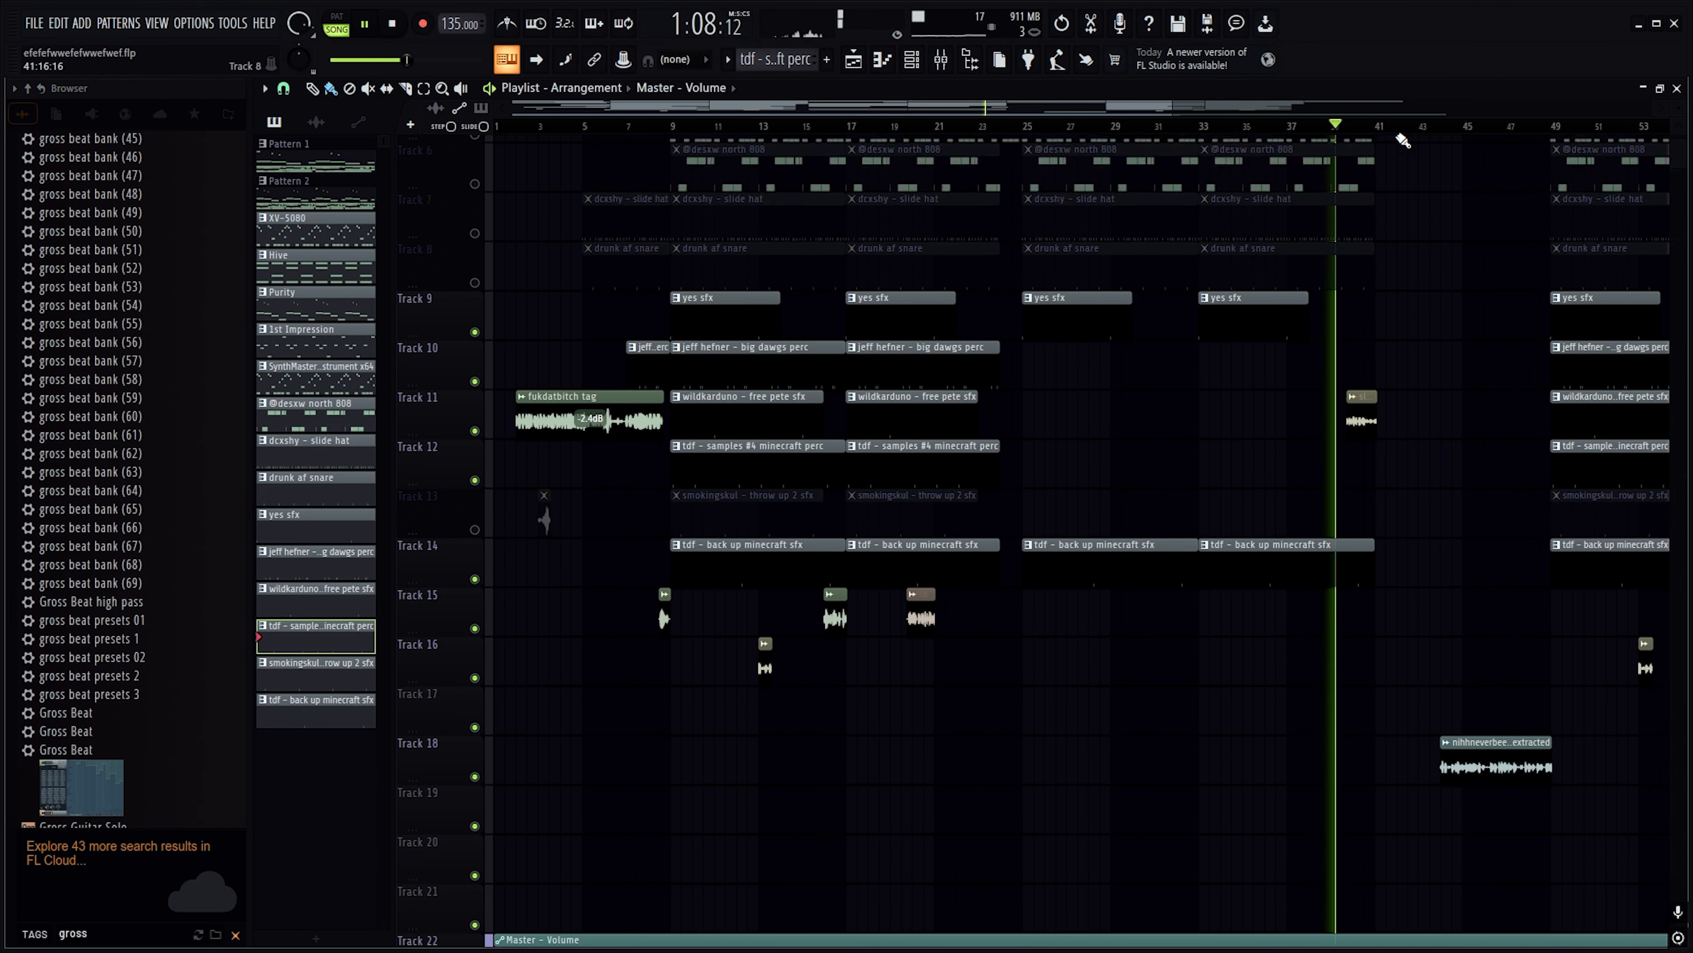
scroll(1433, 200, down, 5)
scroll(1500, 347, up, 3)
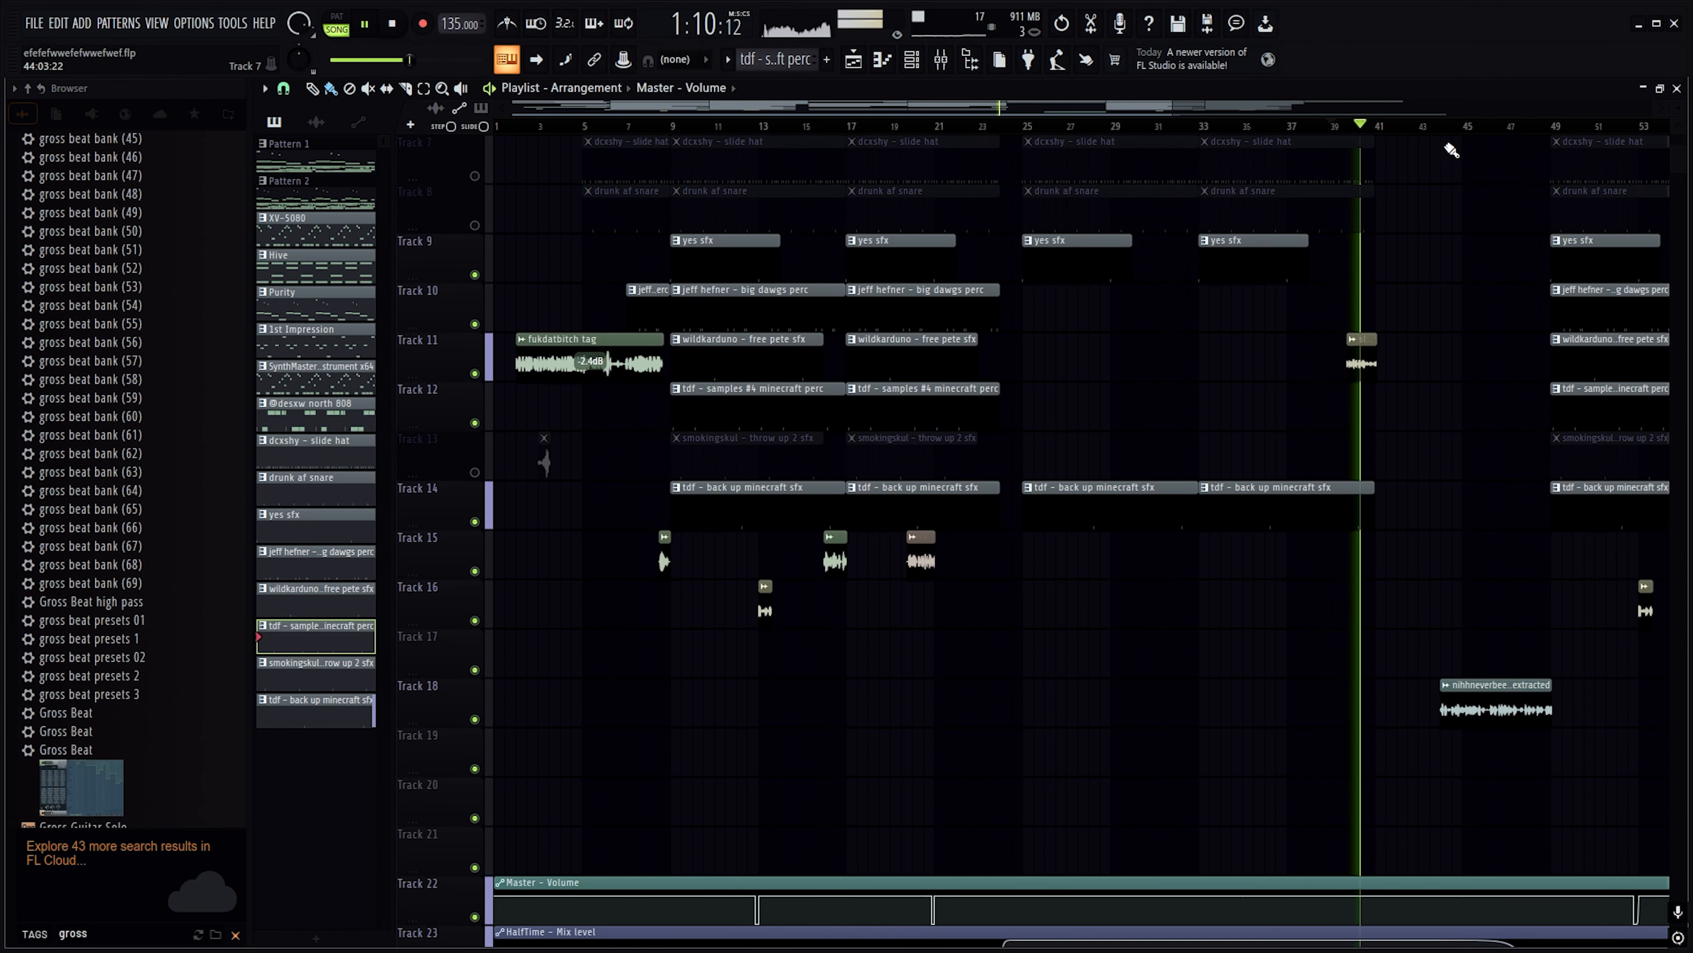
Play the extracted tag clip on Track 18 from bar 44 and stop playback
click(1443, 131)
scroll(1459, 137, down, 6)
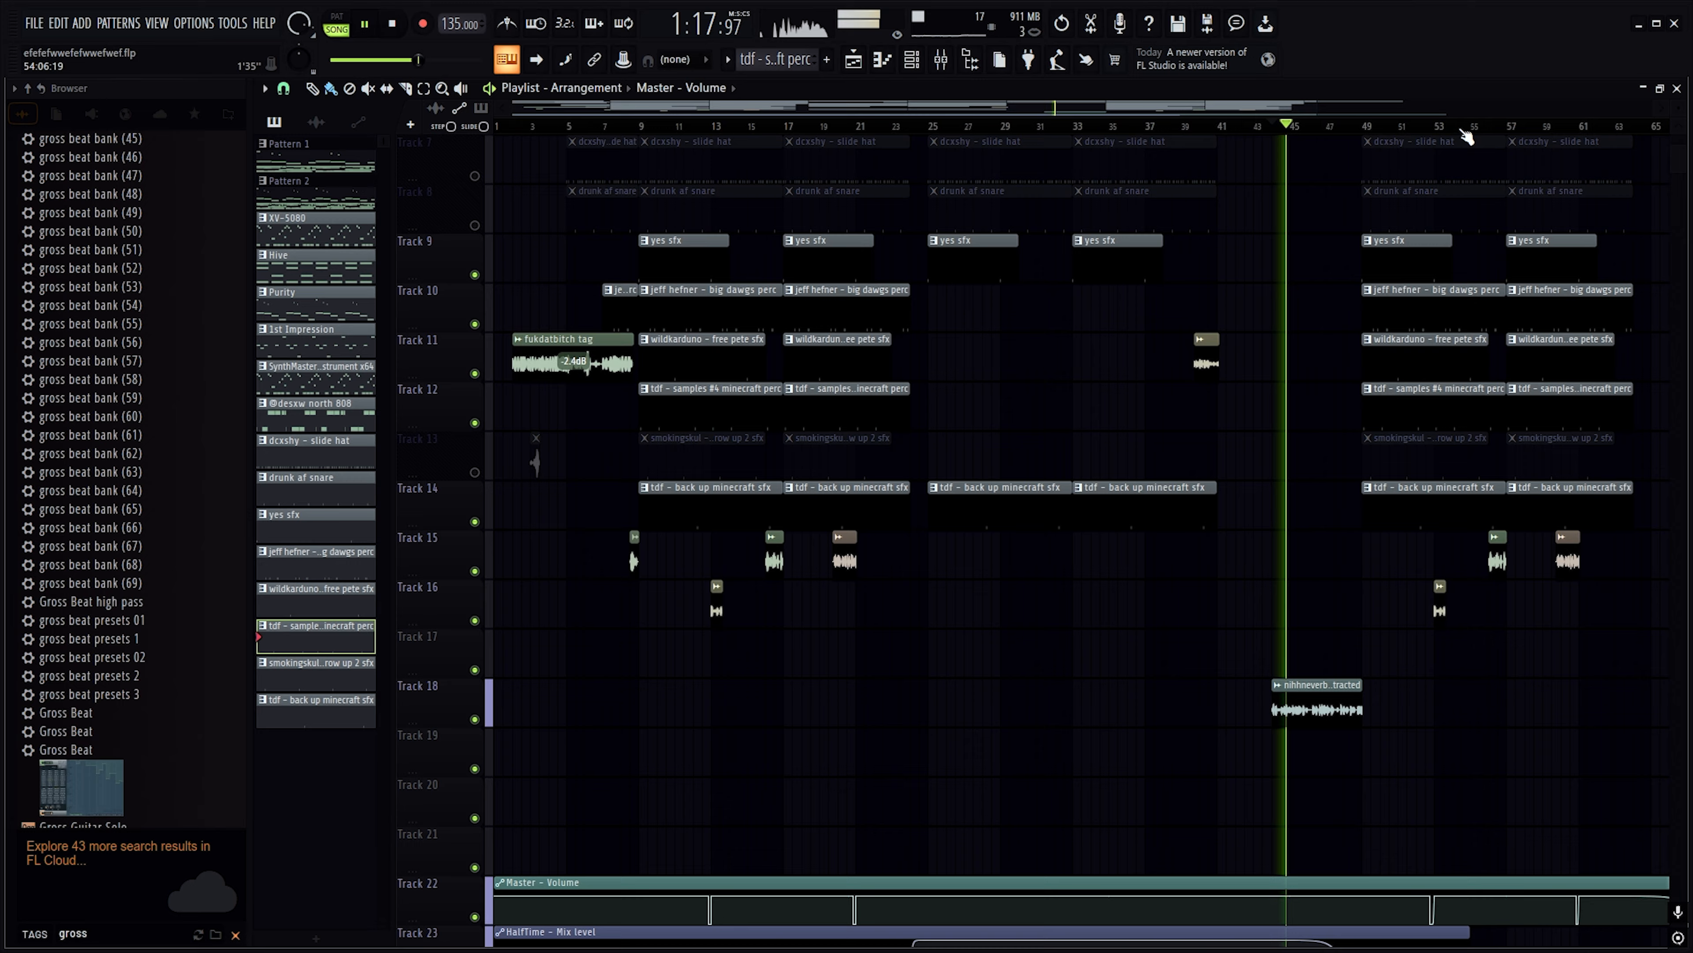
scroll(1249, 142, up, 10)
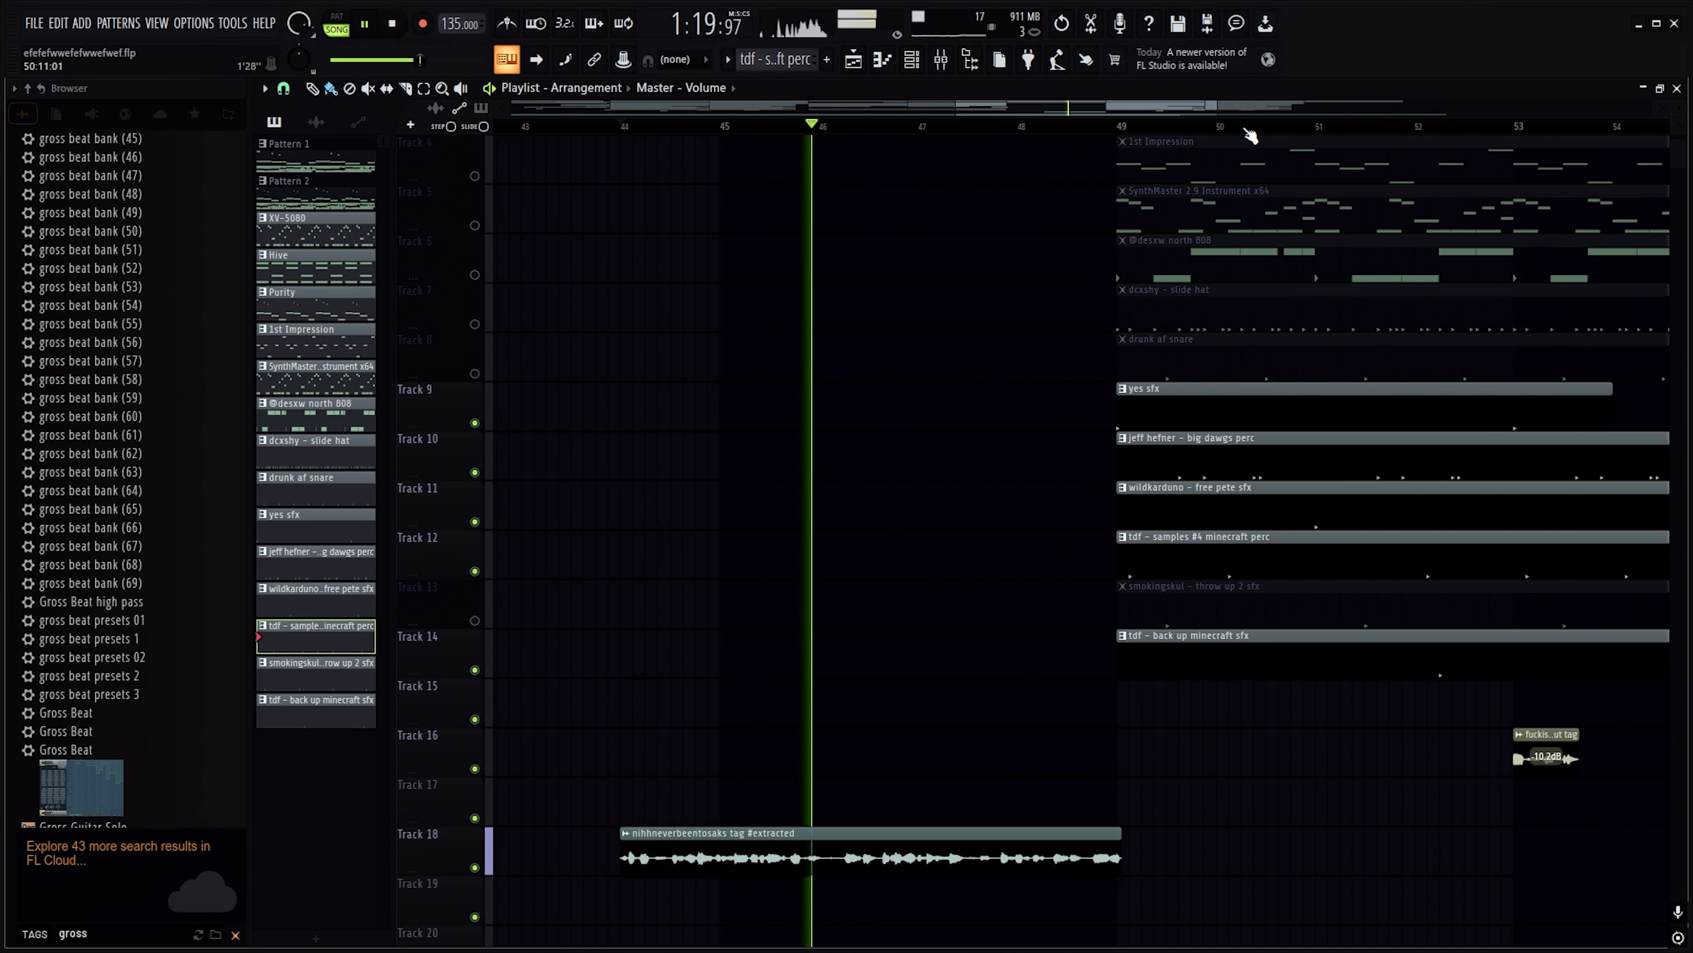
scroll(1252, 135, down, 6)
scroll(1169, 421, down, 10)
scroll(1166, 410, up, 6)
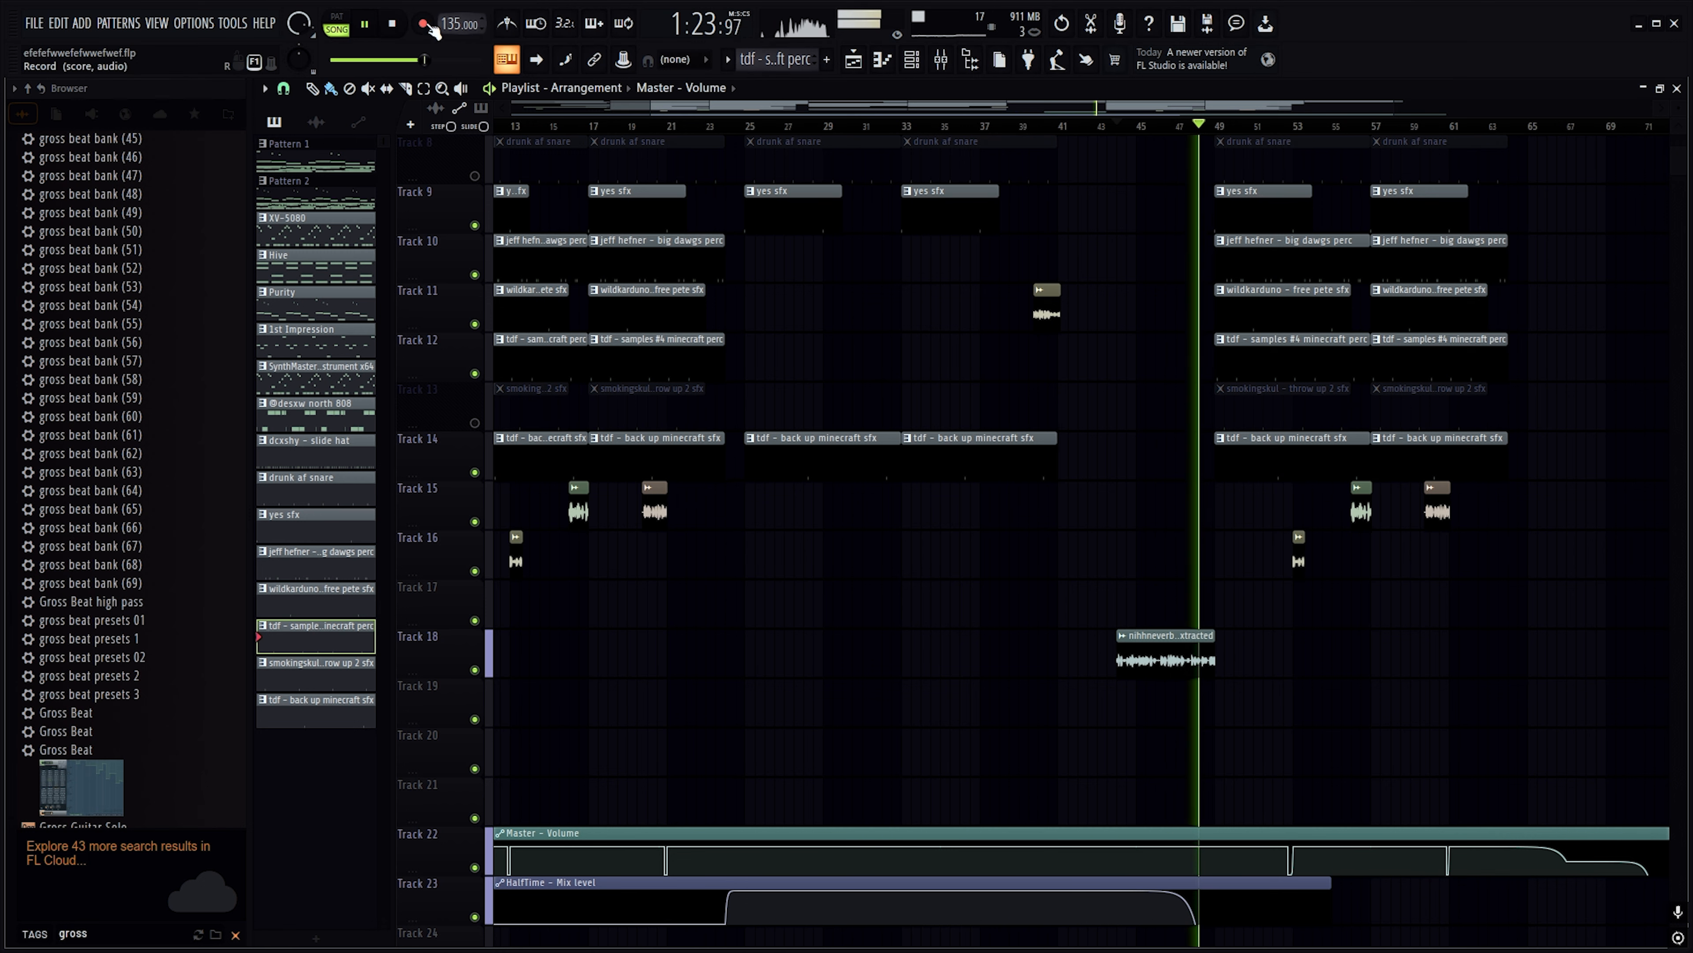
click(392, 24)
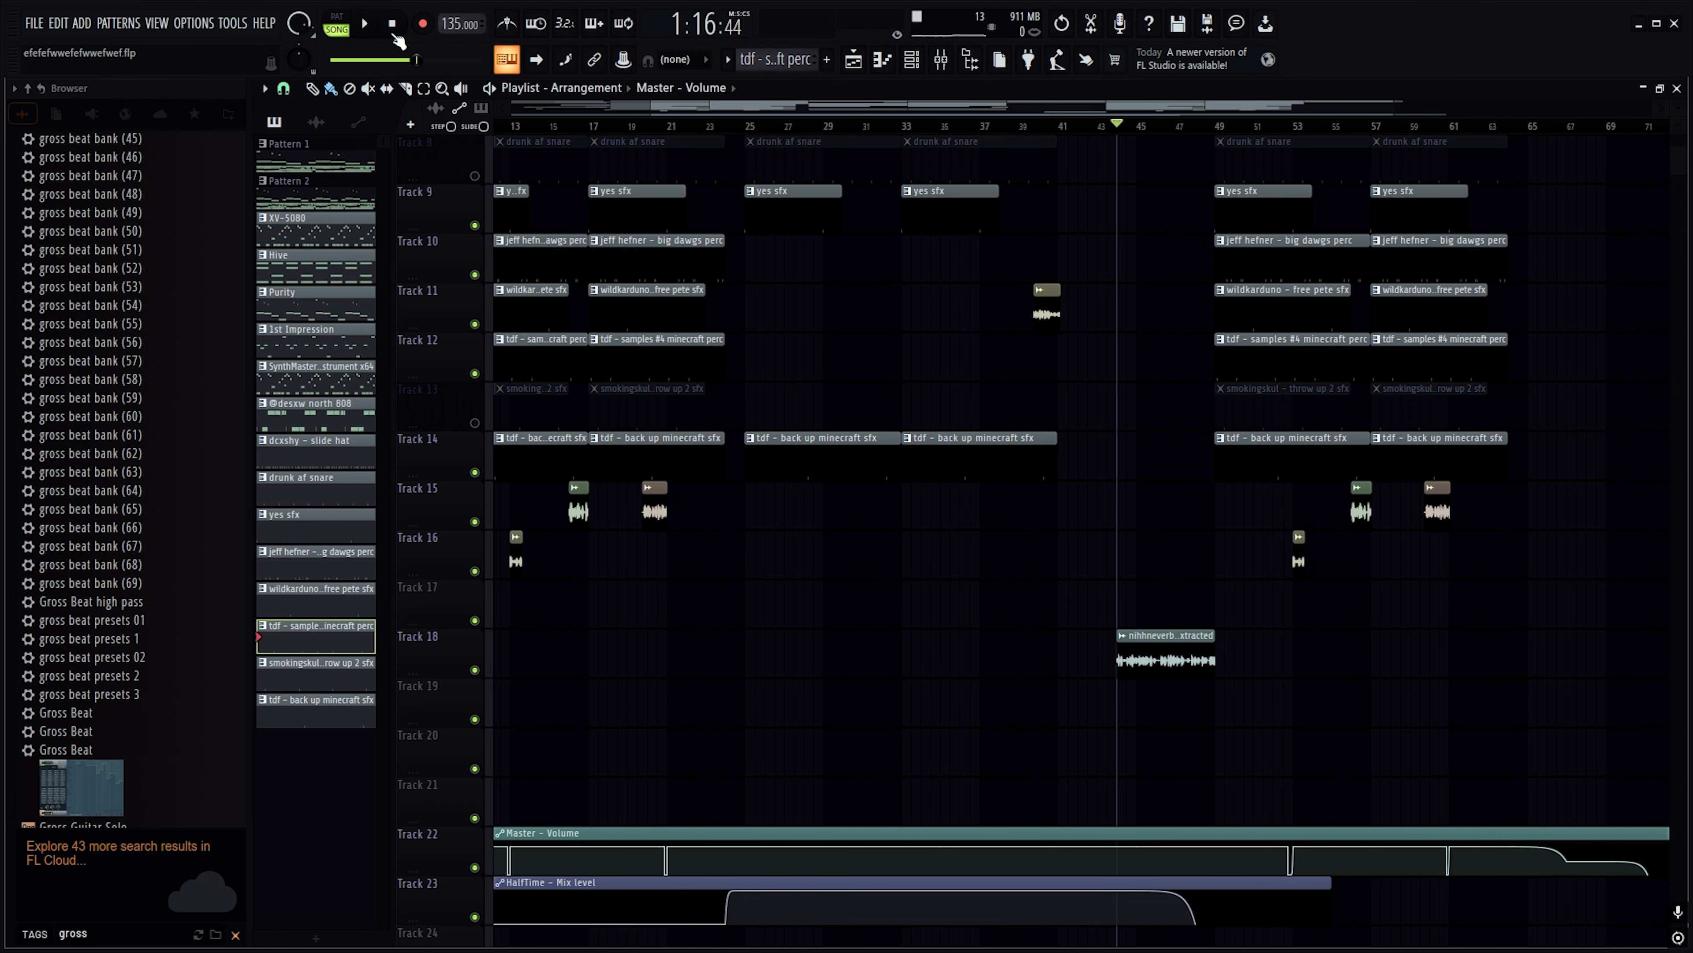
Solo Track 11 and briefly play its tag clip from bar 3
scroll(798, 593, up, 7)
scroll(773, 134, down, 3)
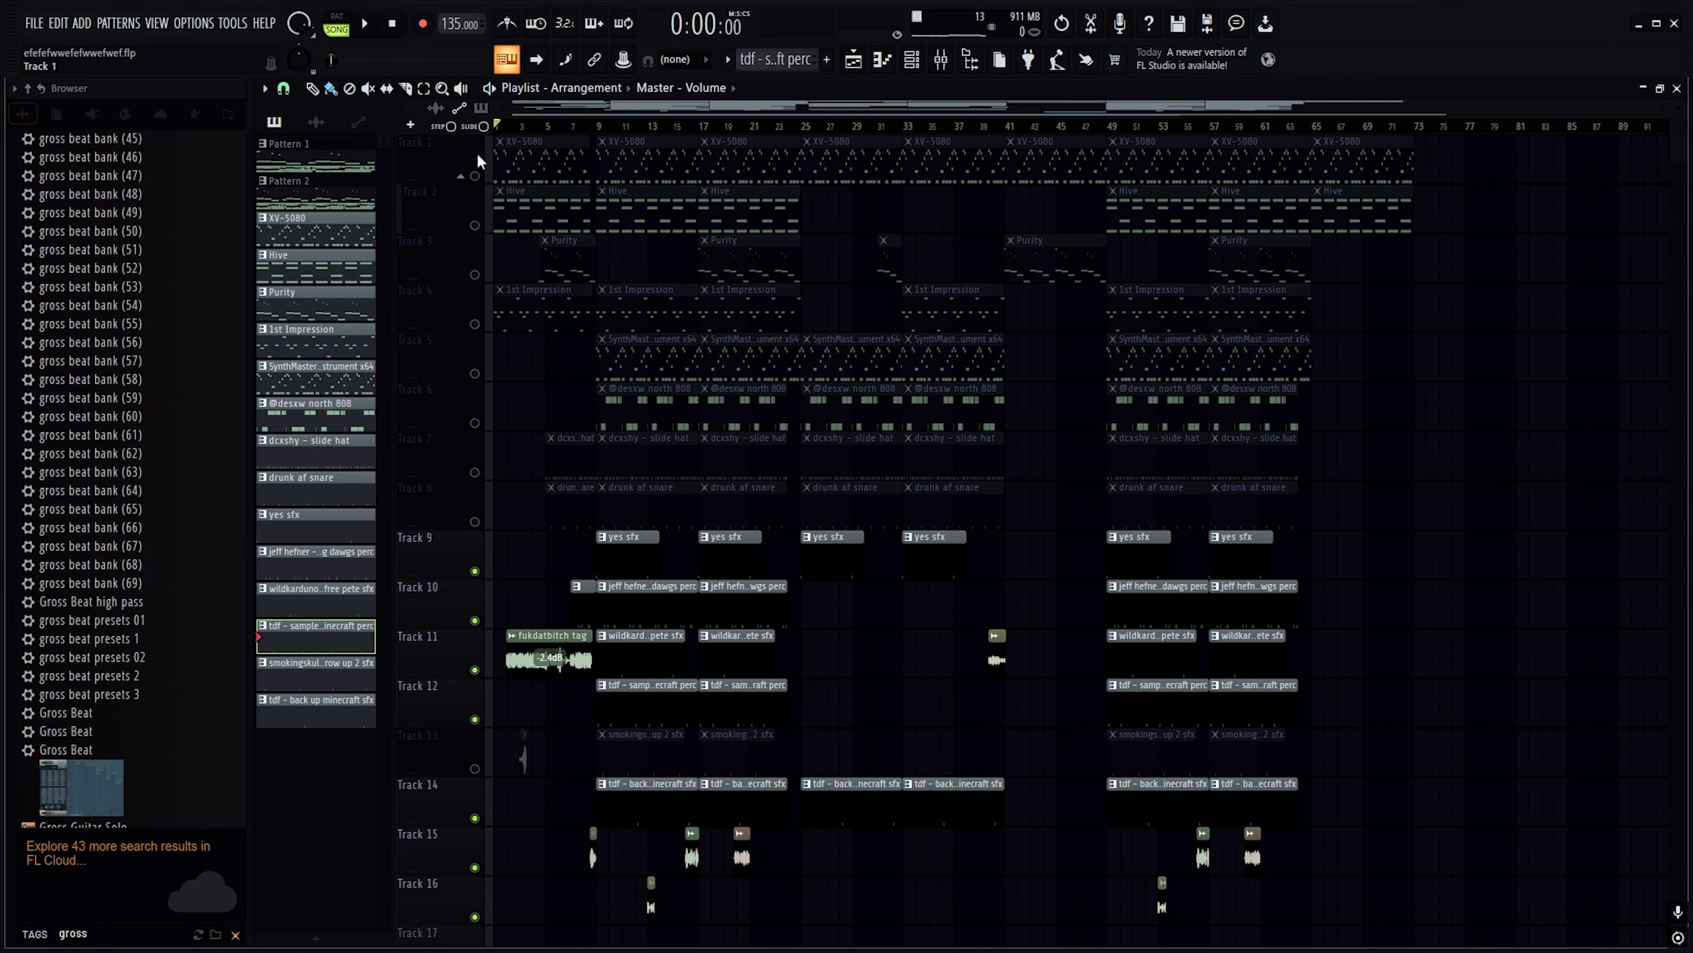
scroll(521, 393, down, 5)
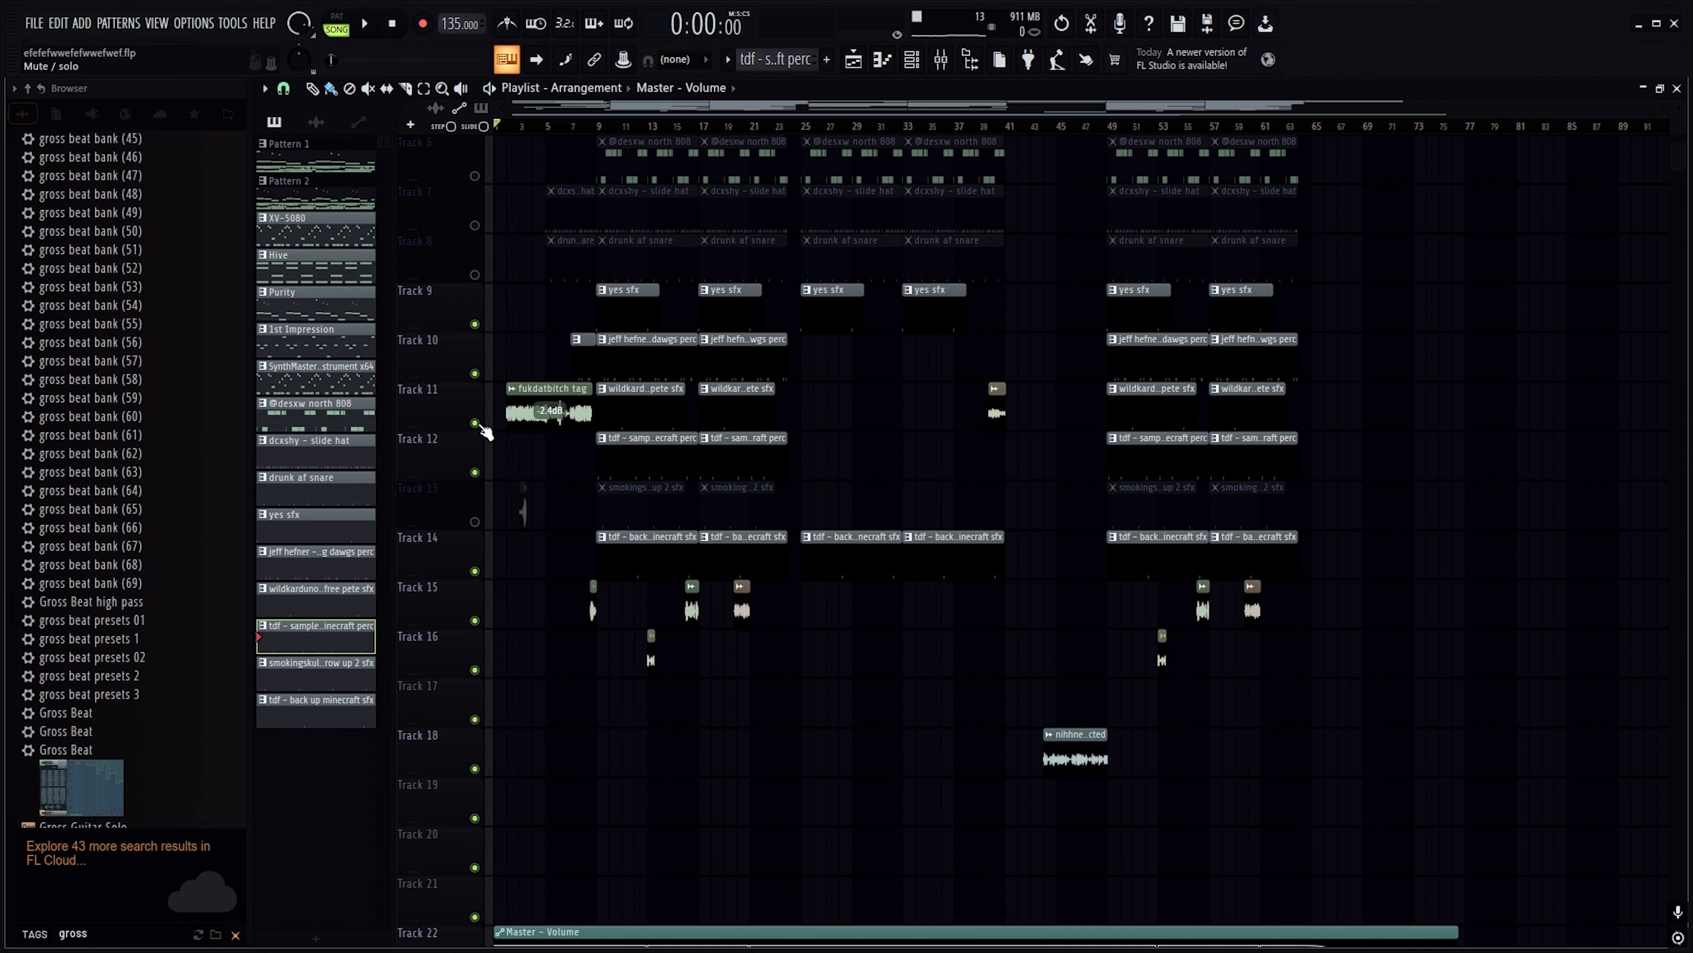
ctrl+click(474, 423)
click(526, 128)
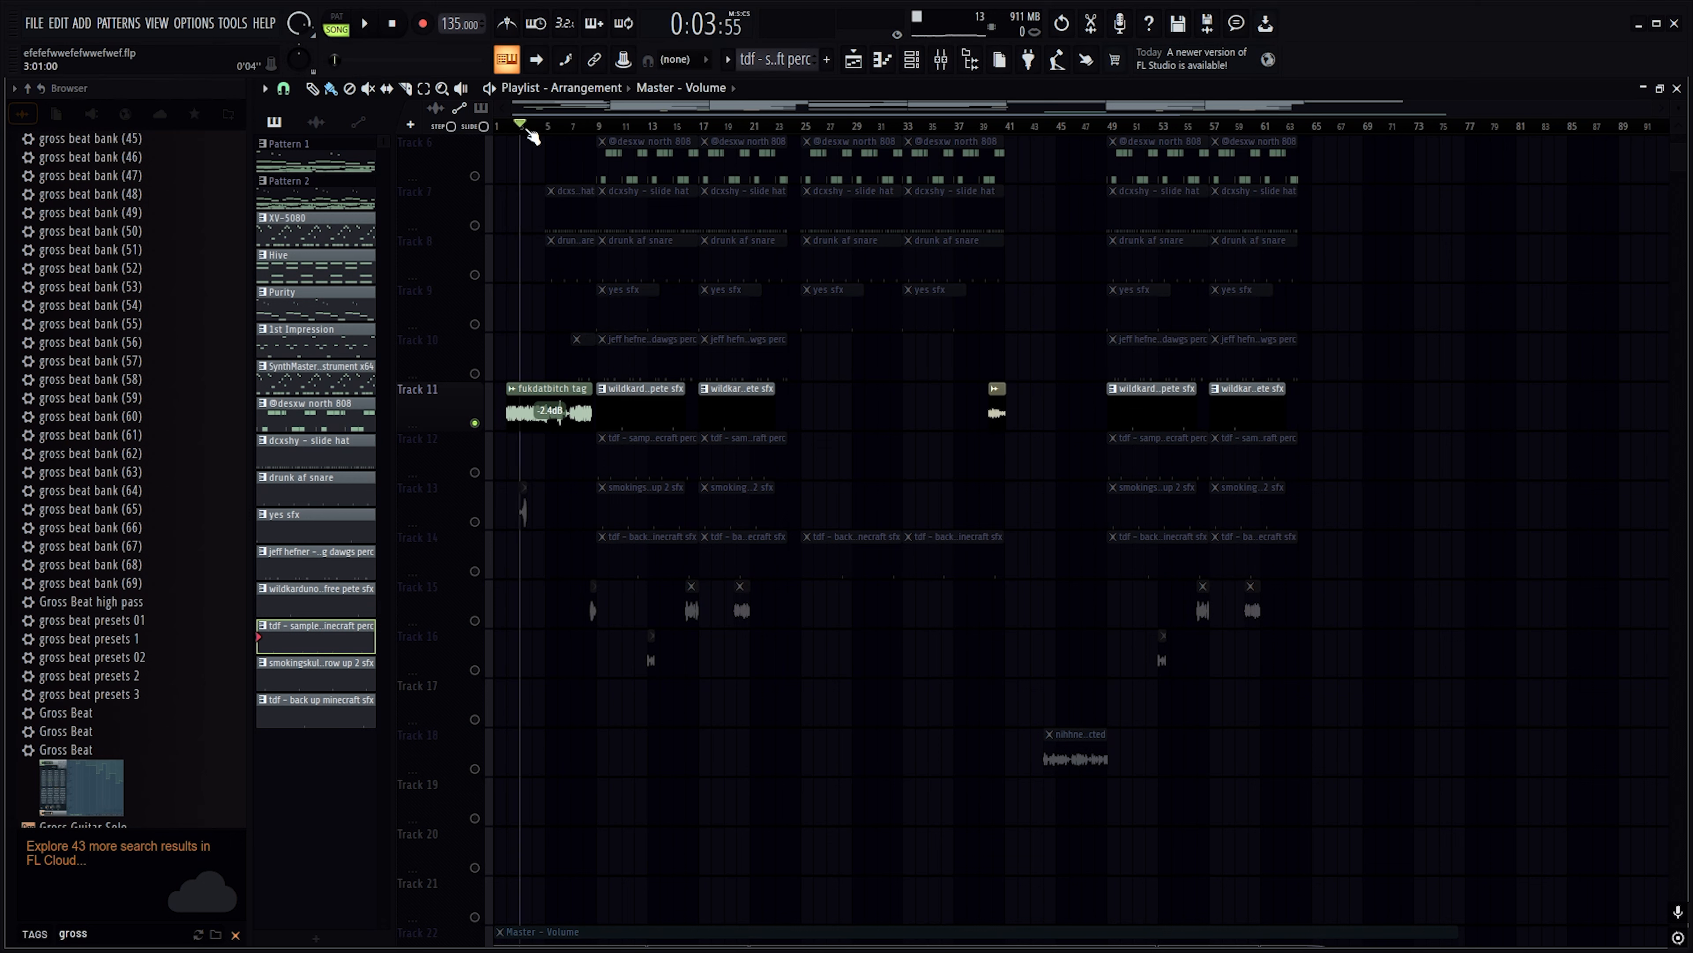
click(371, 24)
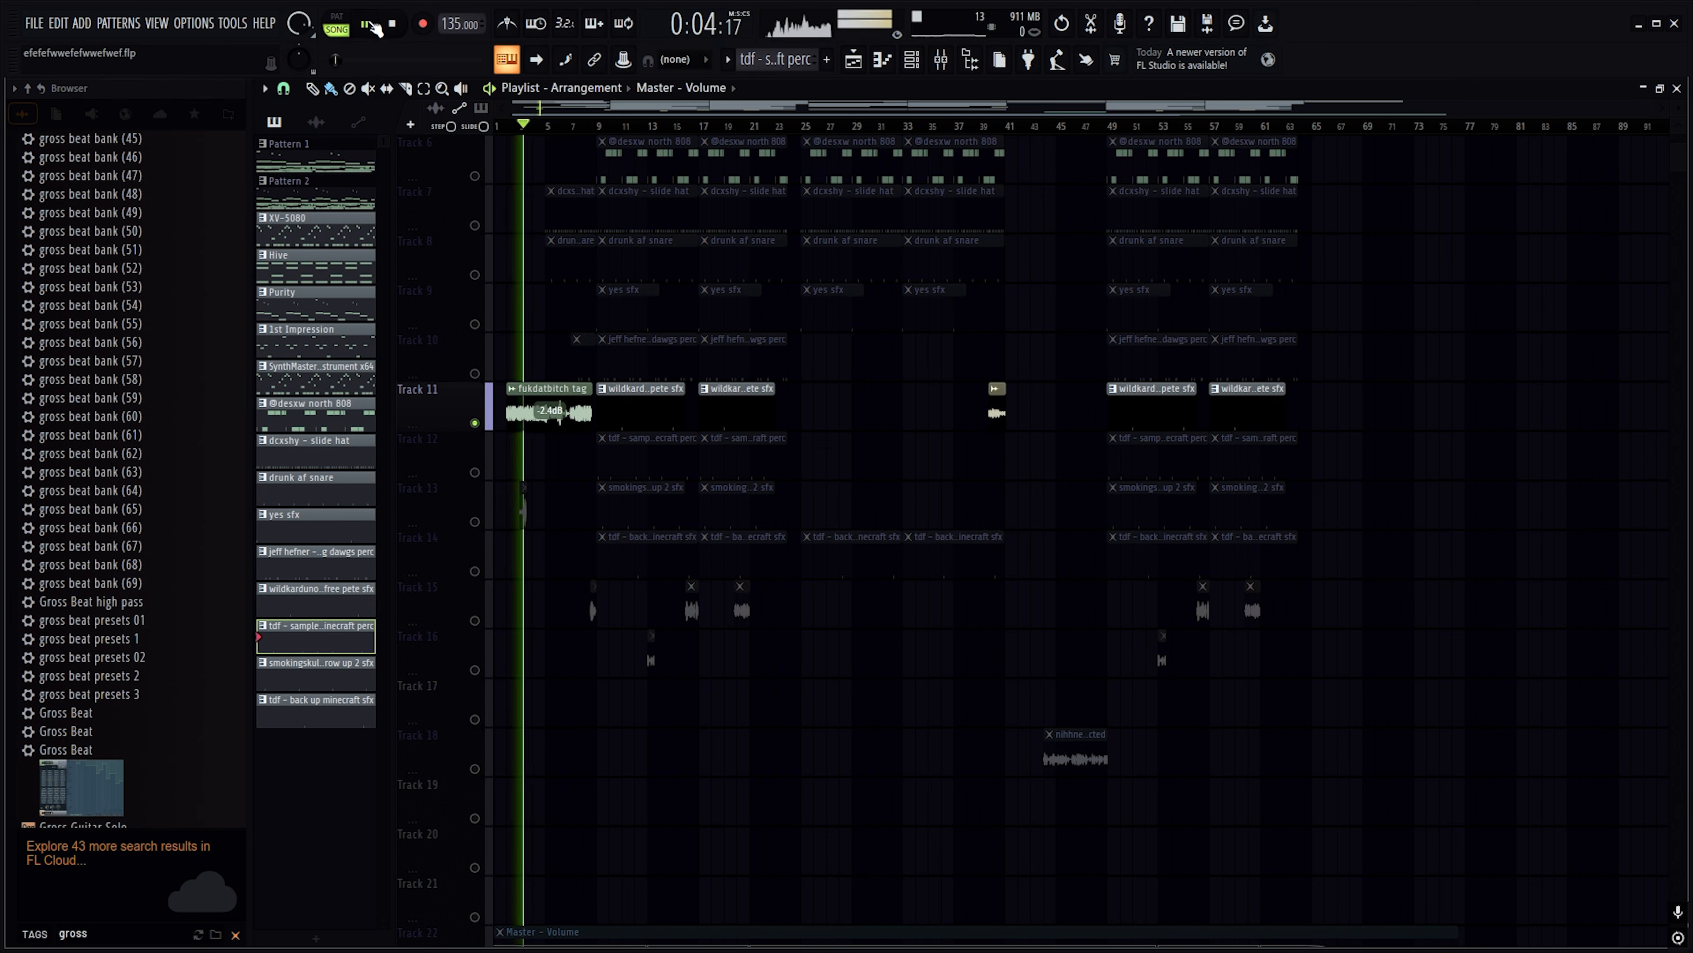
click(371, 25)
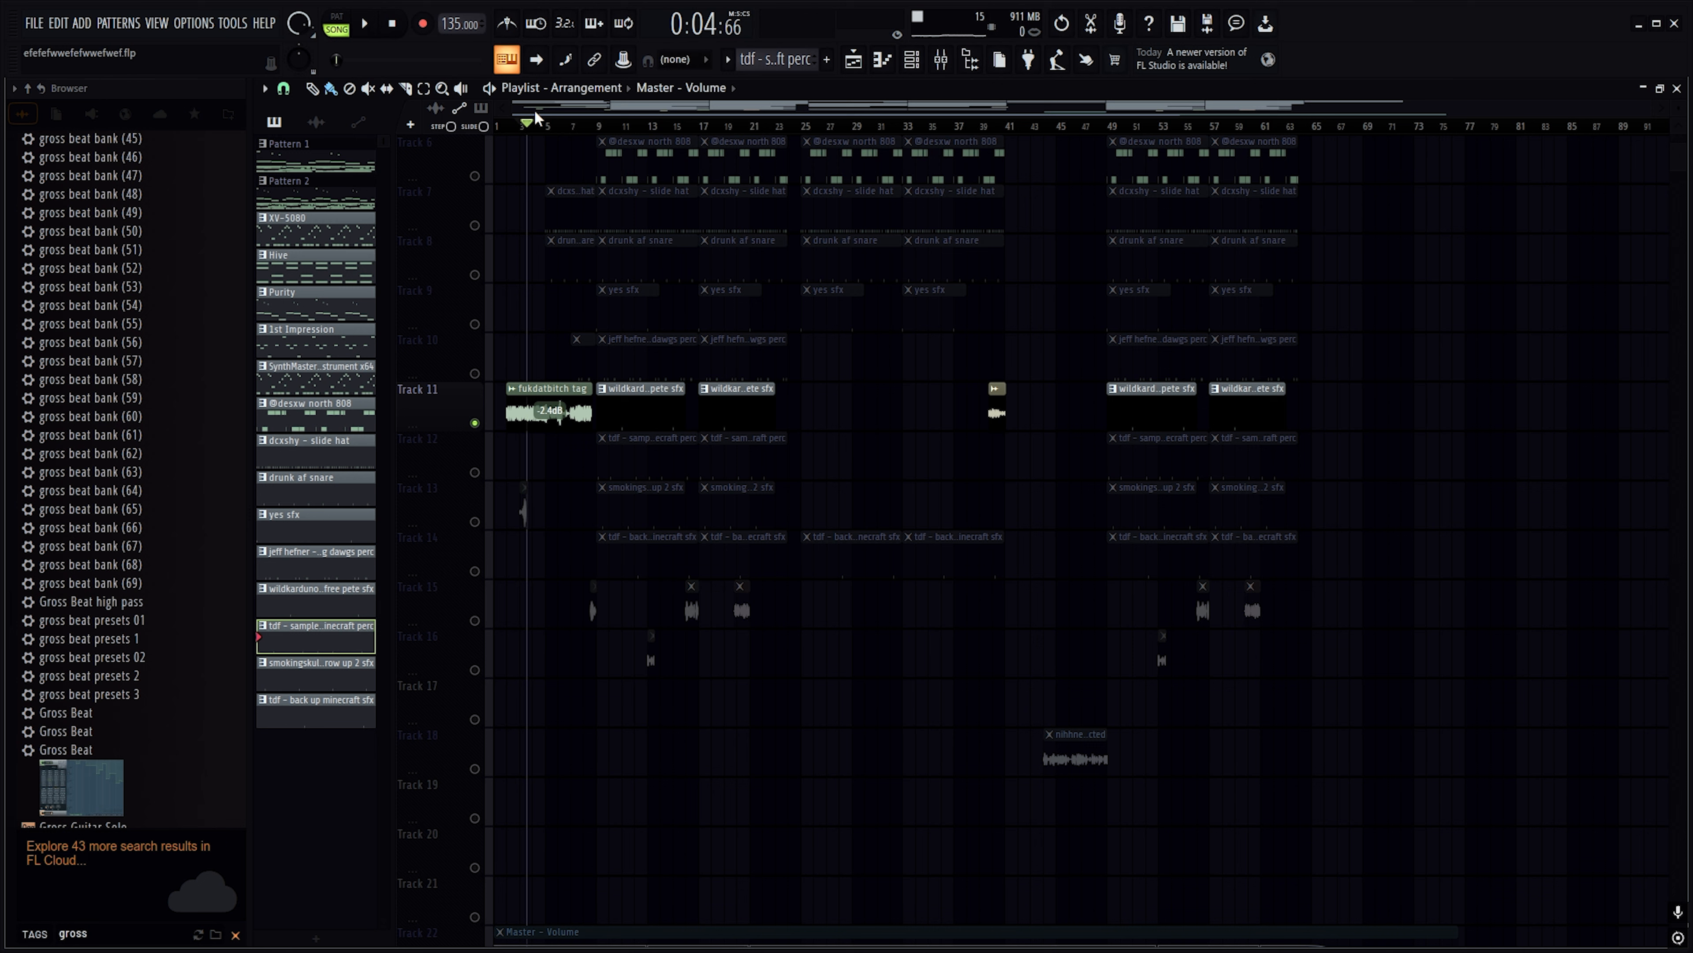
Unmute Track 15 and briefly play its first tag clip just before bar 9
scroll(585, 128, up, 5)
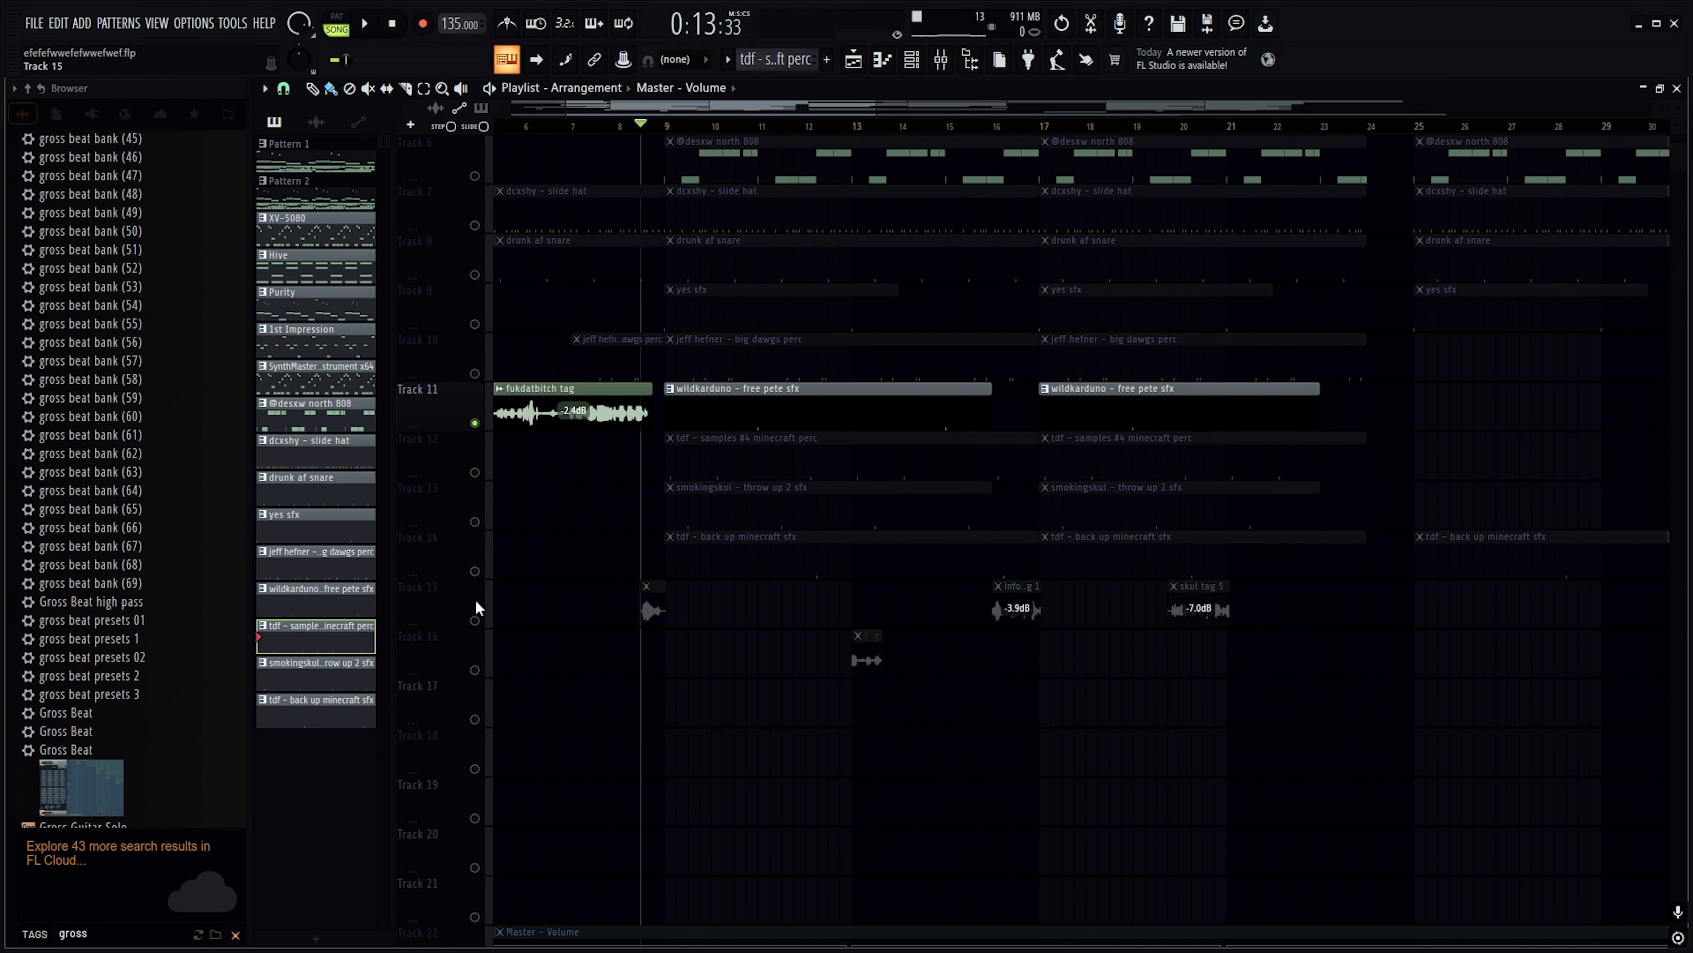
click(475, 620)
click(371, 25)
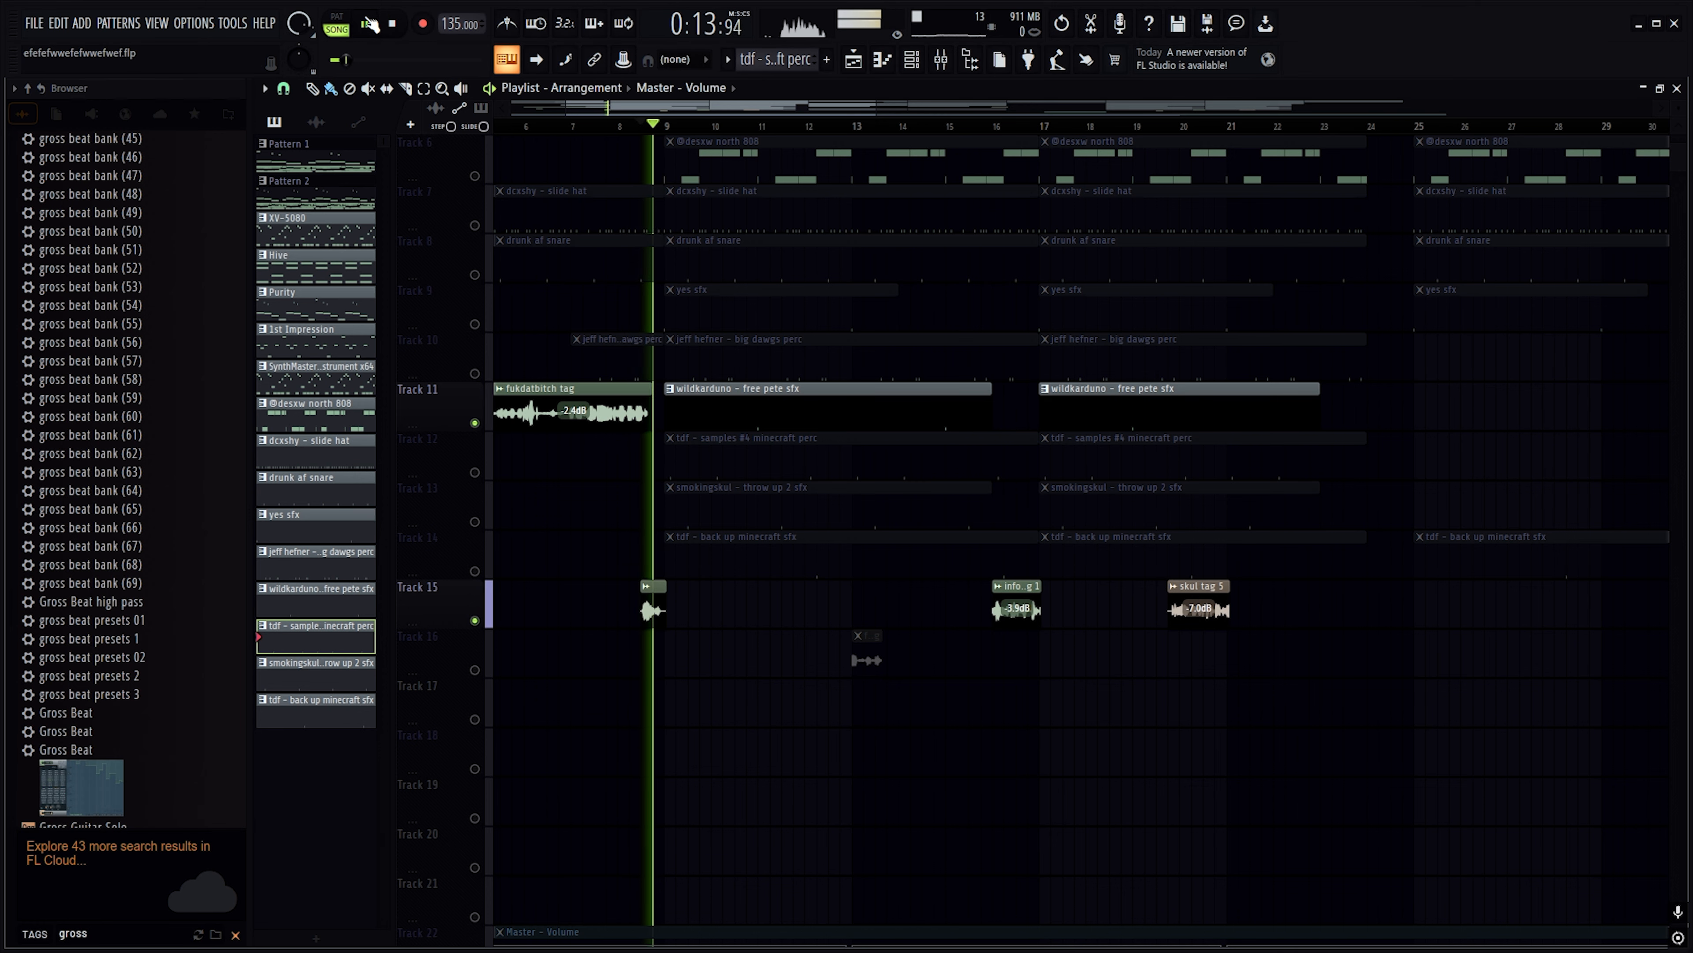
click(371, 25)
Place the song position at bar 9 and examine the whole arrangement, from the melody tracks down to the automation clips
scroll(802, 114, down, 6)
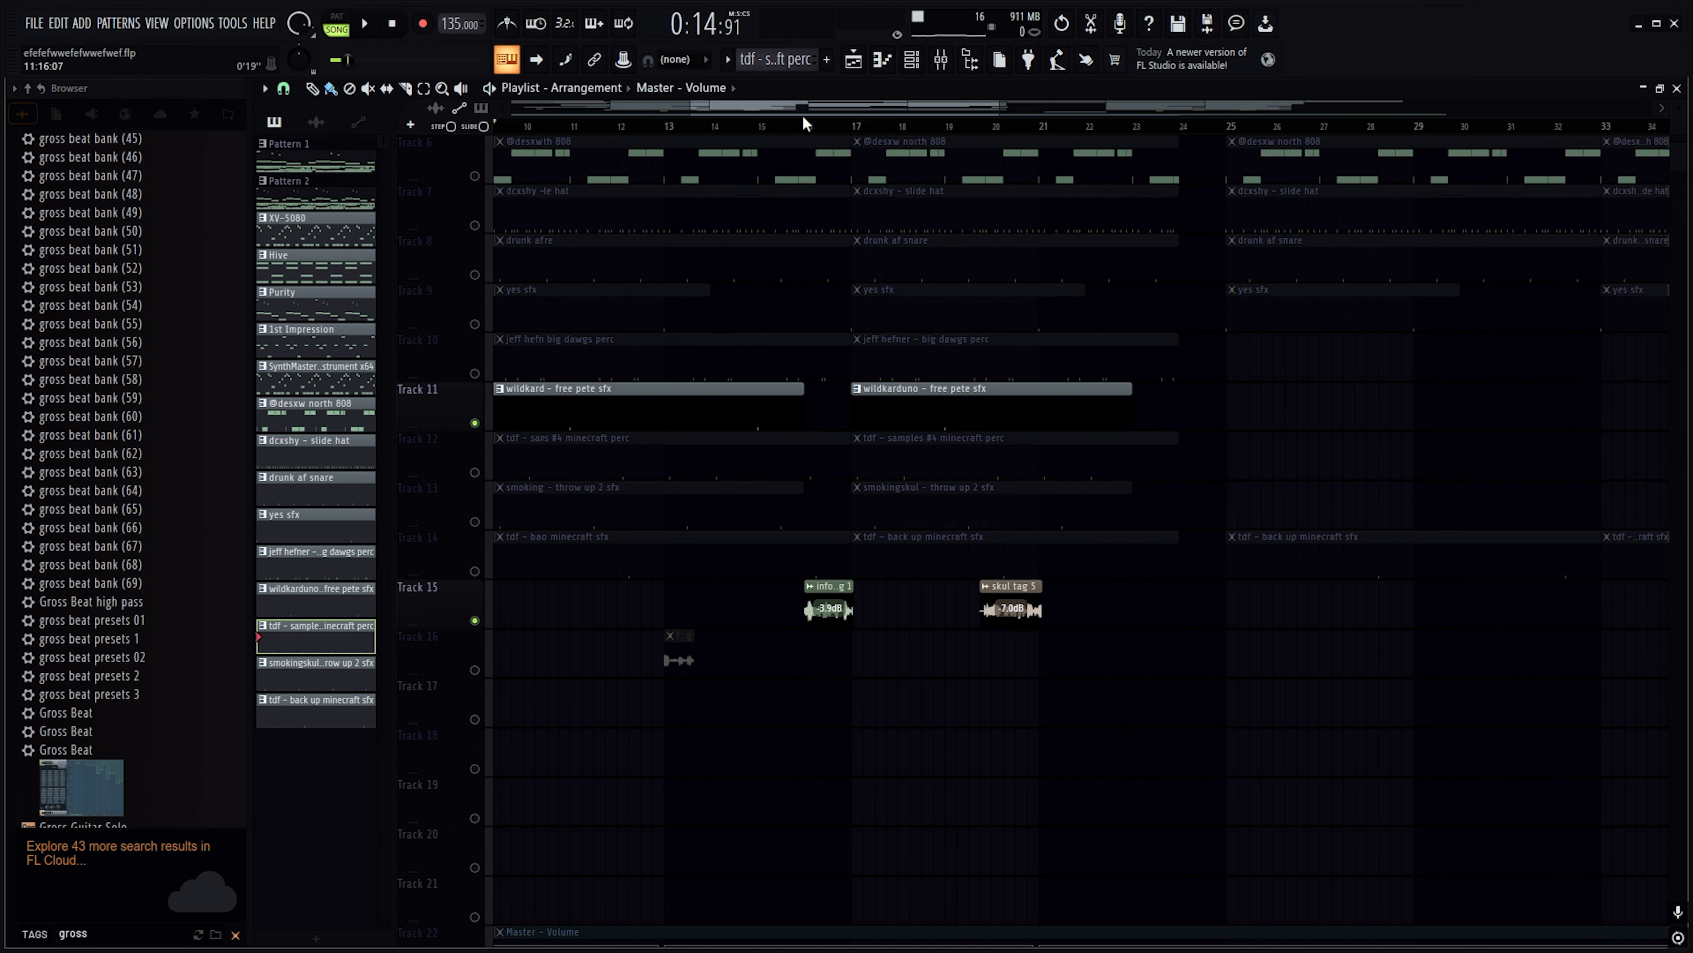
scroll(800, 127, down, 5)
scroll(738, 401, down, 1)
scroll(738, 401, up, 2)
scroll(738, 401, up, 3)
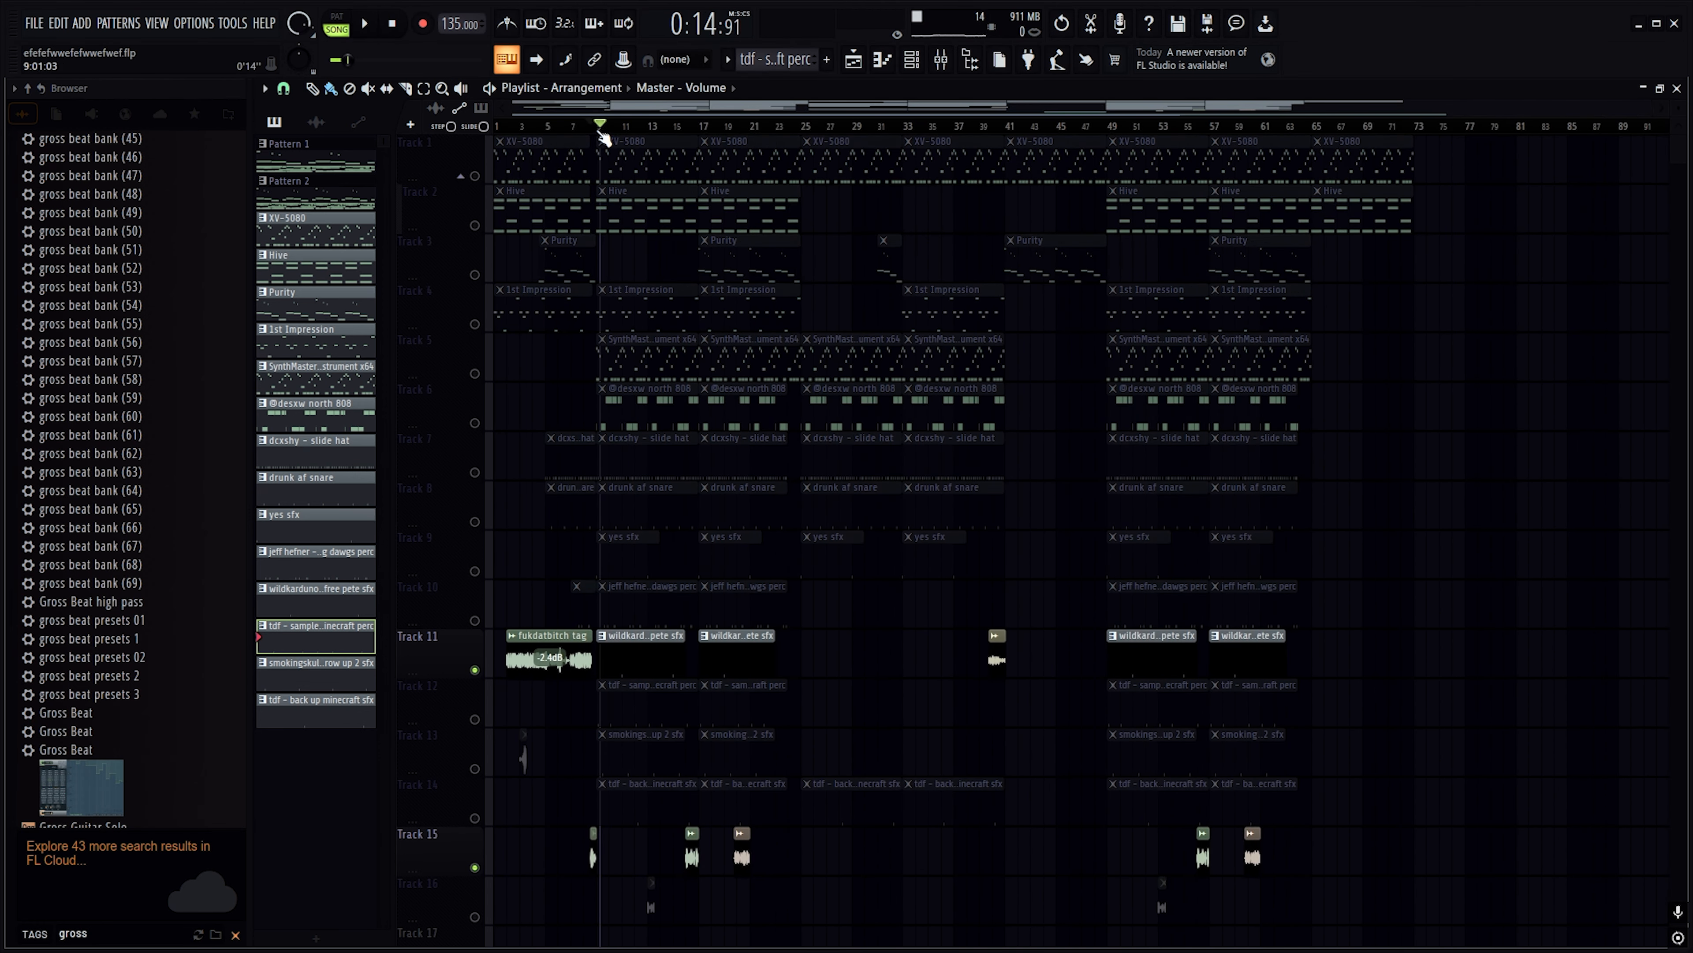
scroll(654, 310, down, 4)
scroll(674, 270, up, 4)
scroll(1070, 541, down, 6)
scroll(845, 455, up, 6)
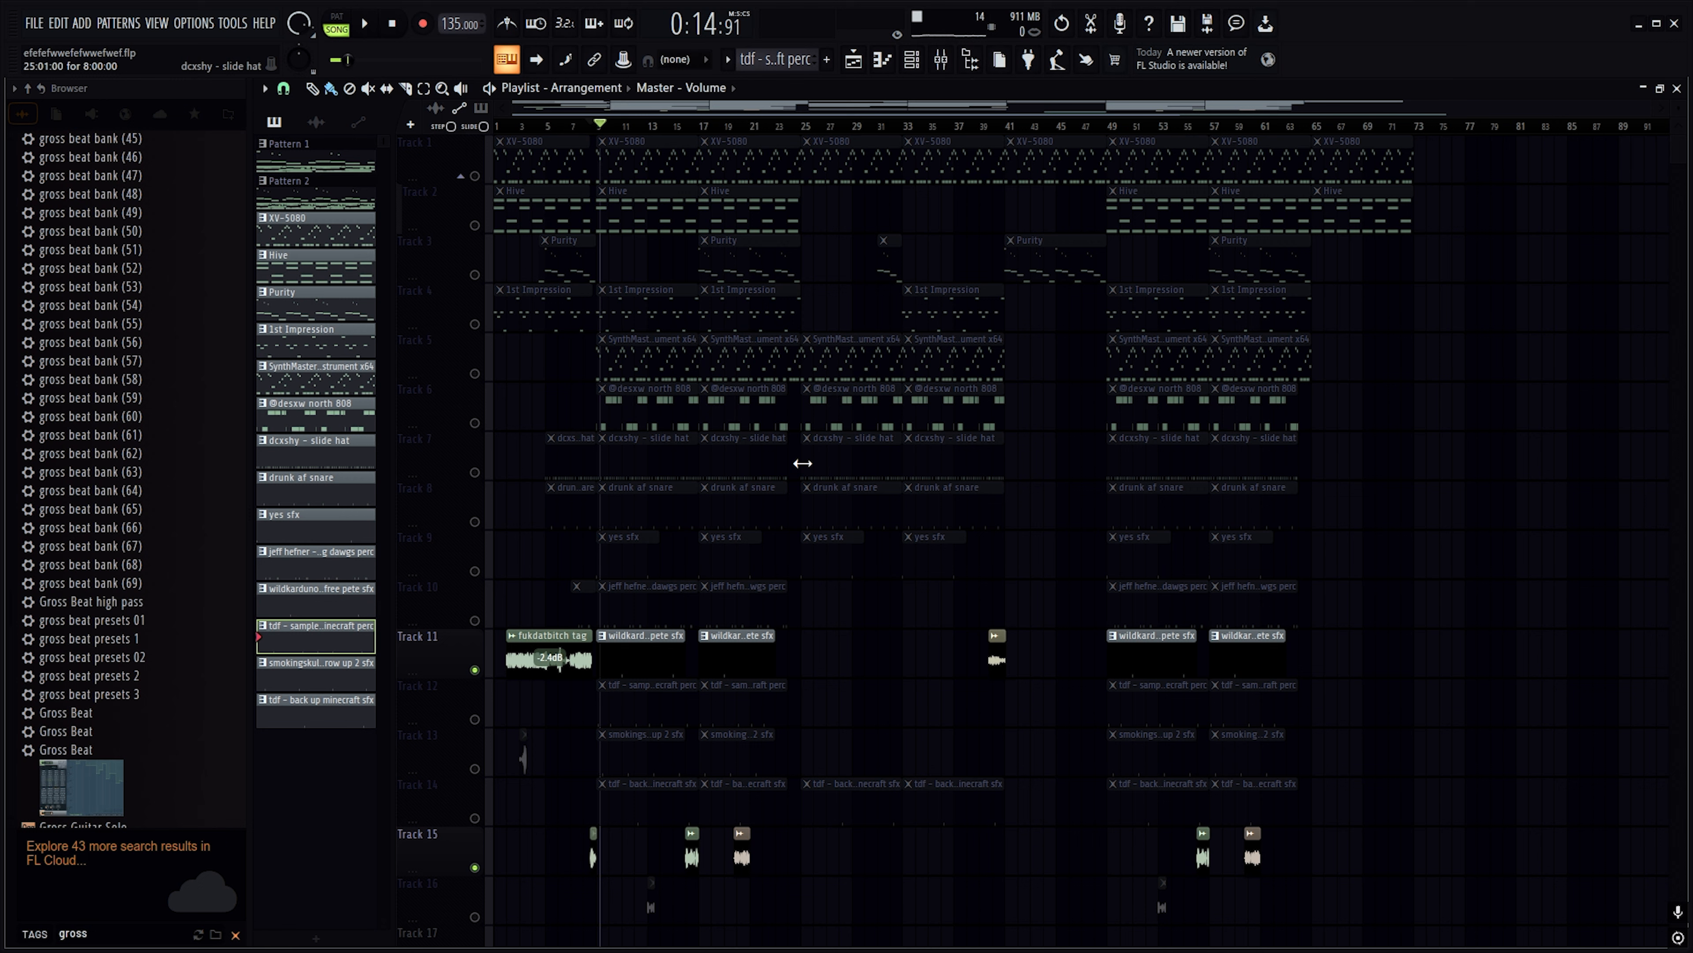
Play the skul tag 5 clip on Track 15 from just before bar 20 and pause playback
scroll(866, 600, down, 5)
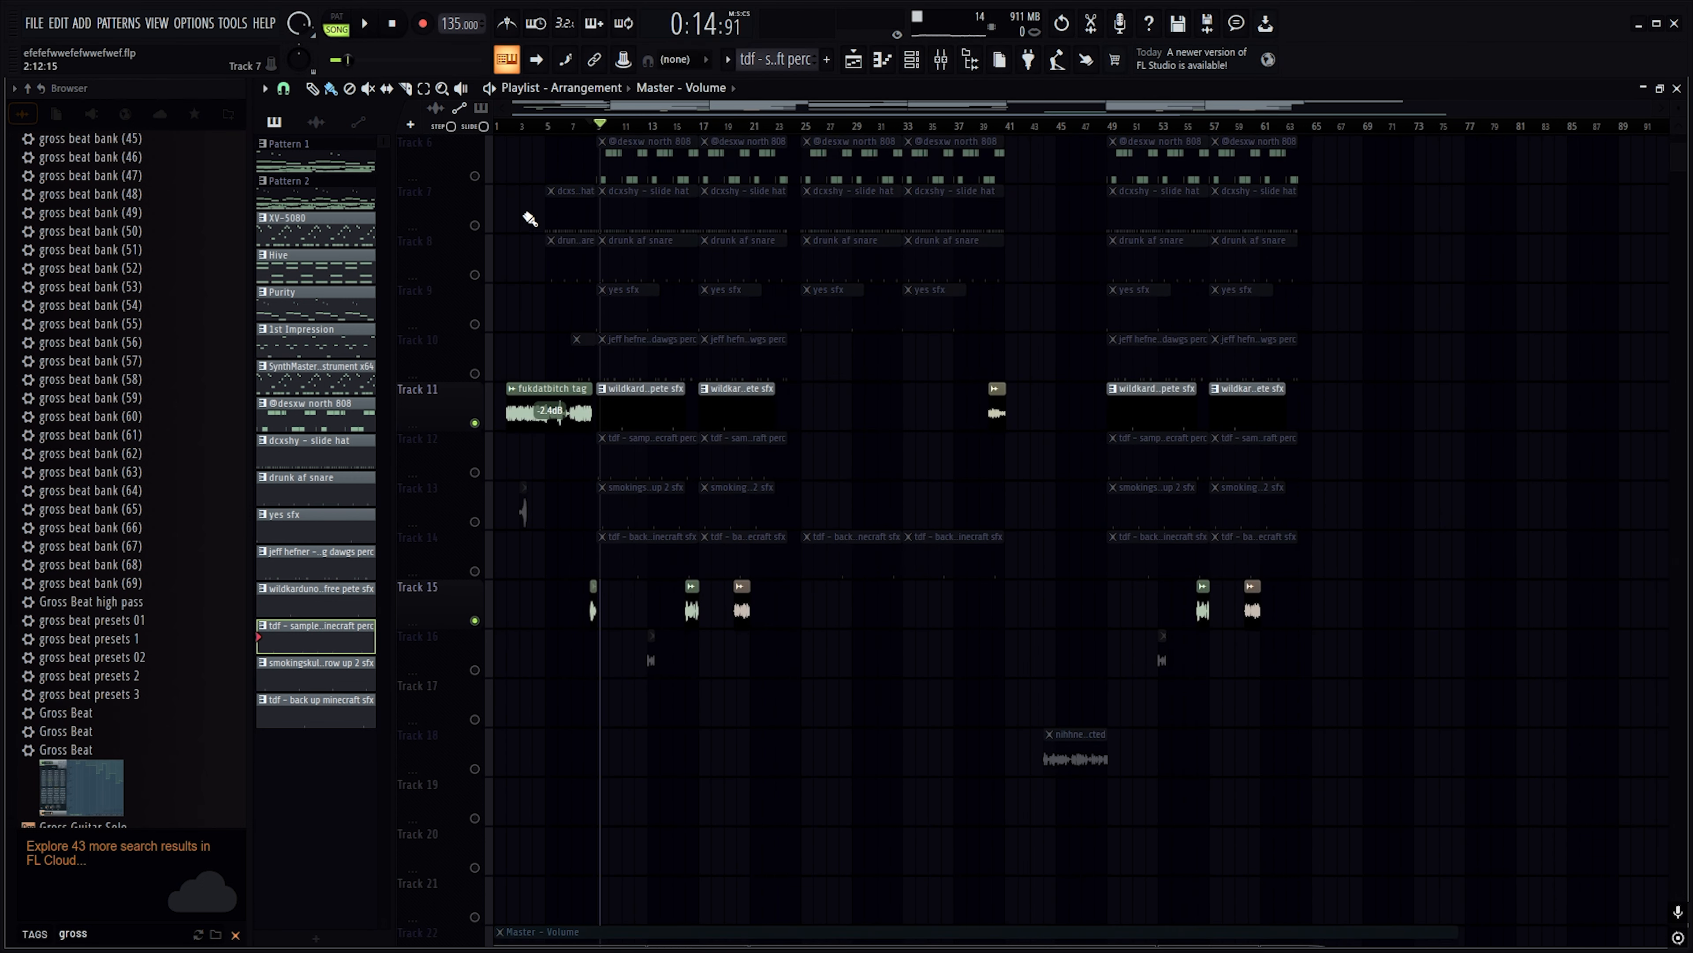
scroll(609, 140, up, 5)
ctrl+scroll(688, 229, up, 4)
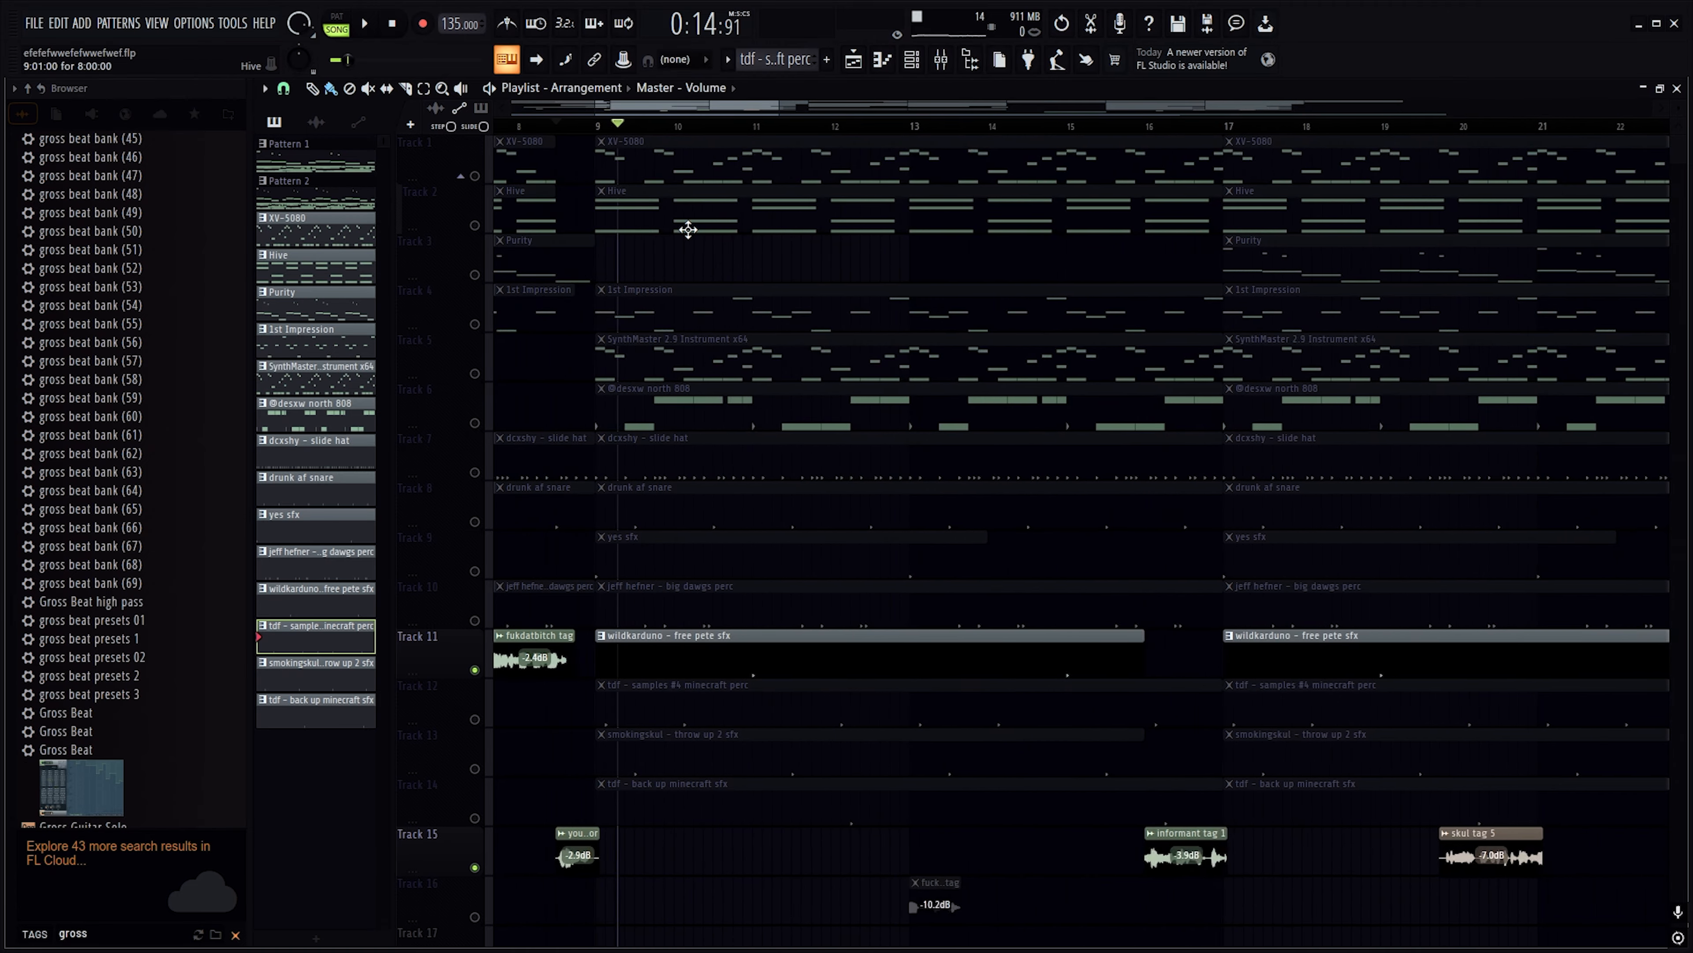
ctrl+scroll(804, 152, down, 3)
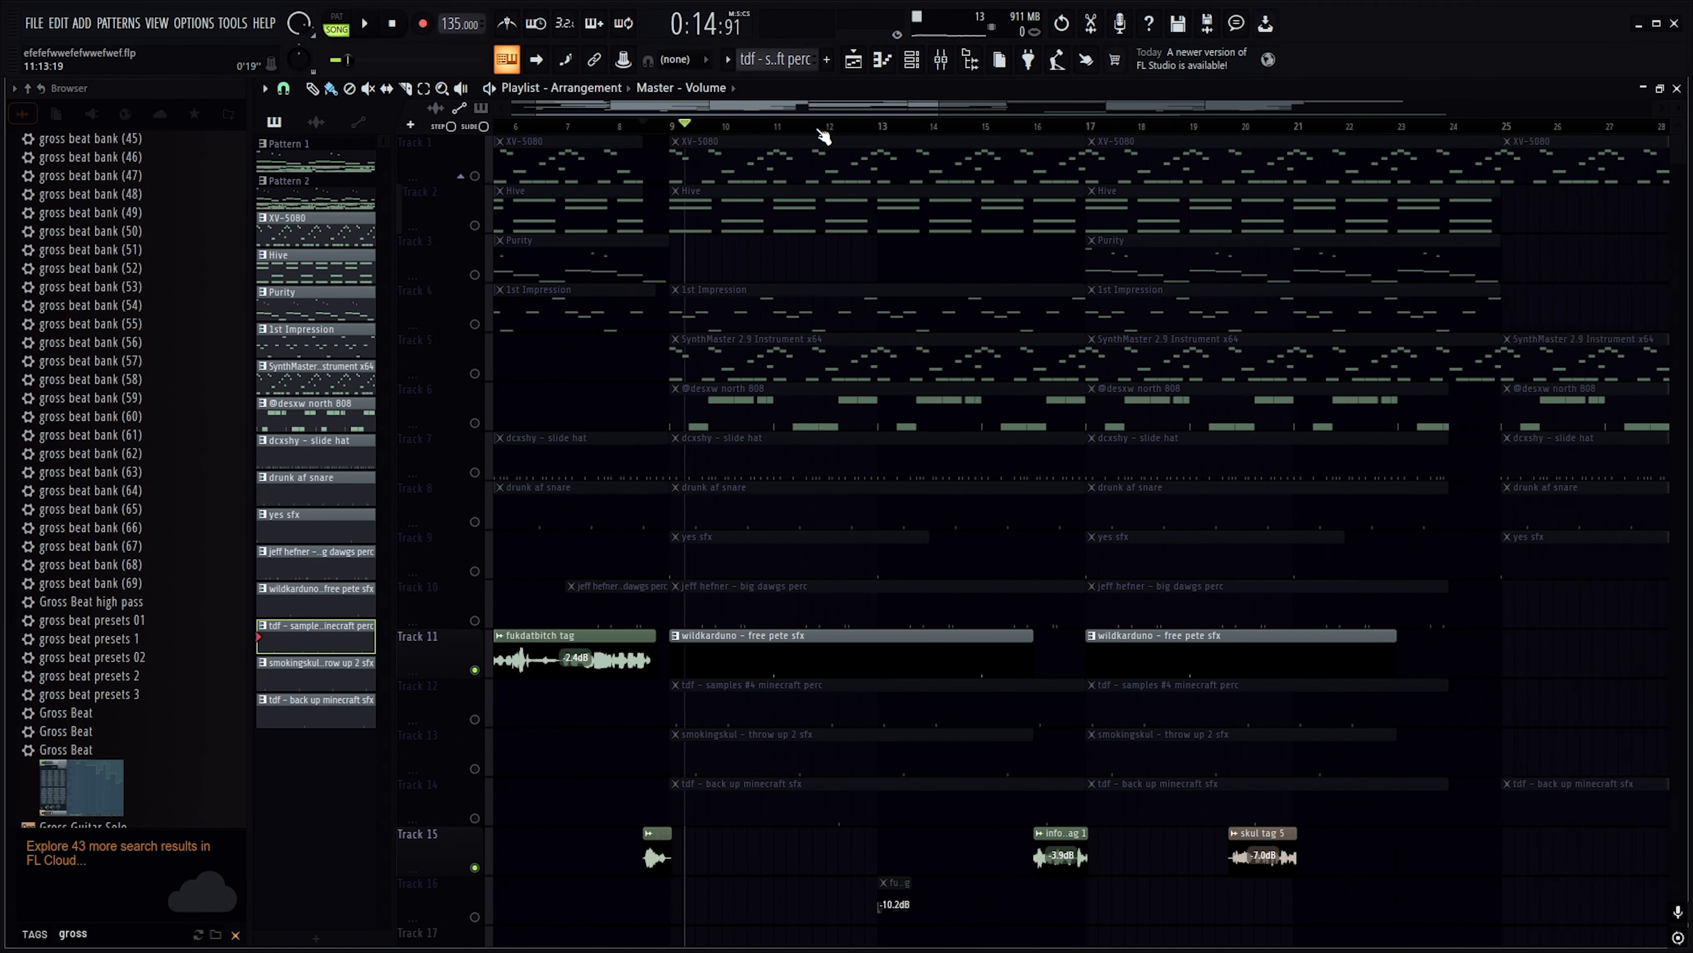
ctrl+scroll(1170, 137, down, 2)
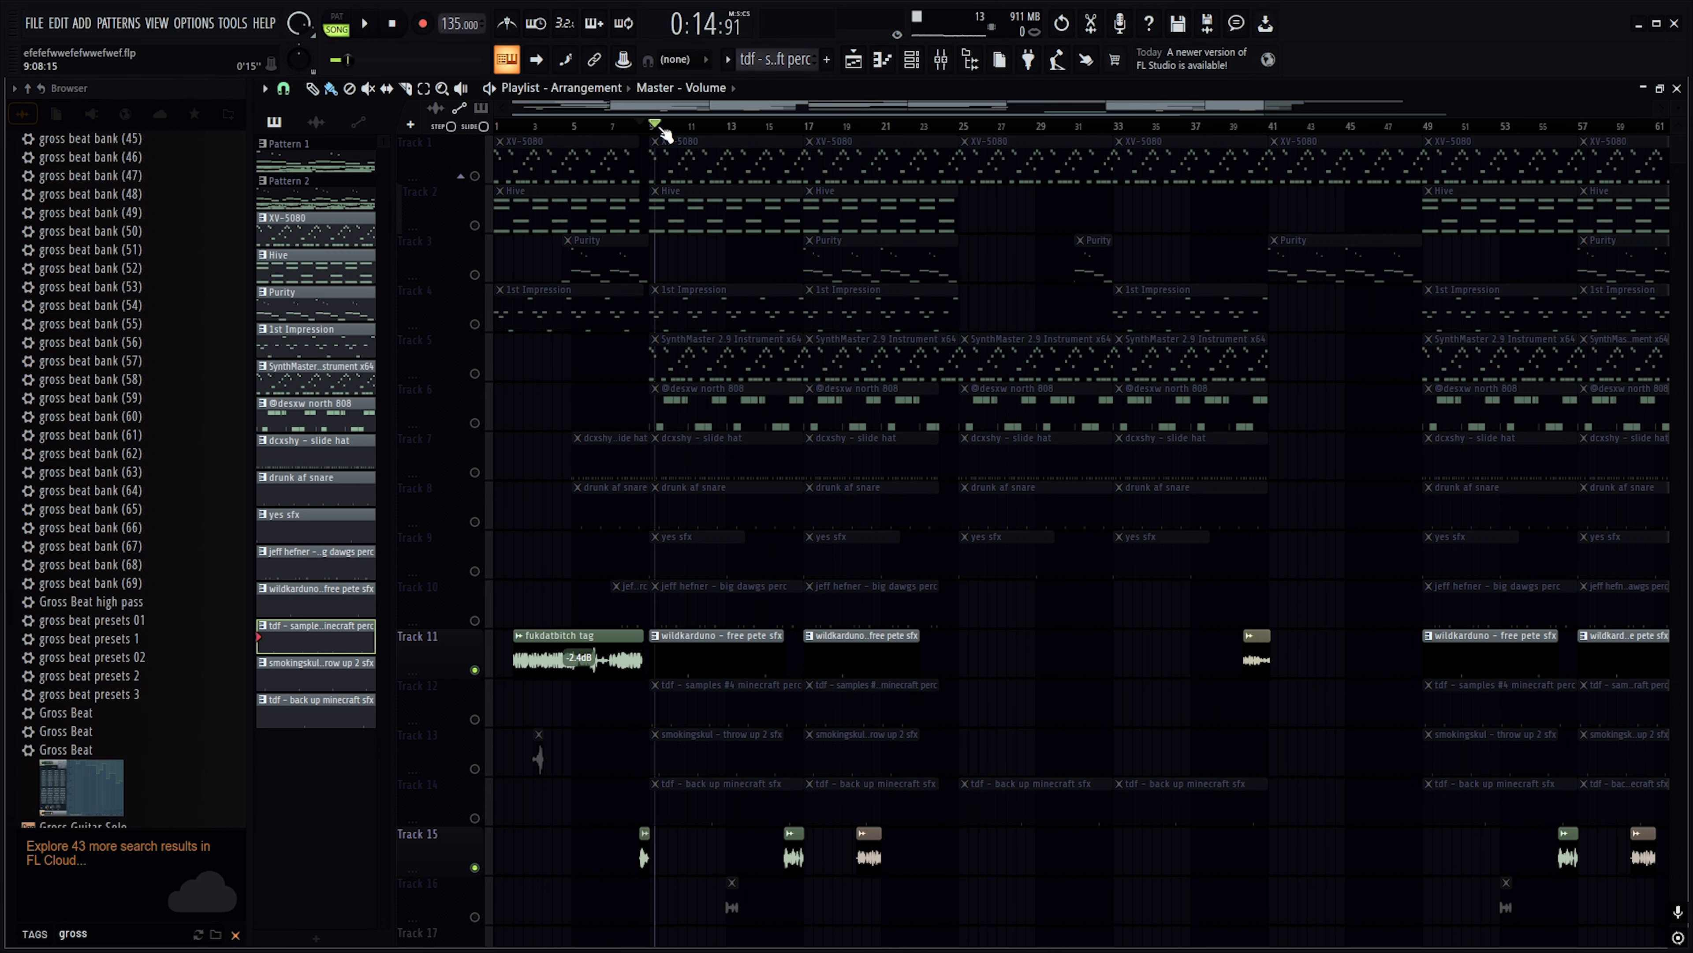
scroll(767, 393, down, 4)
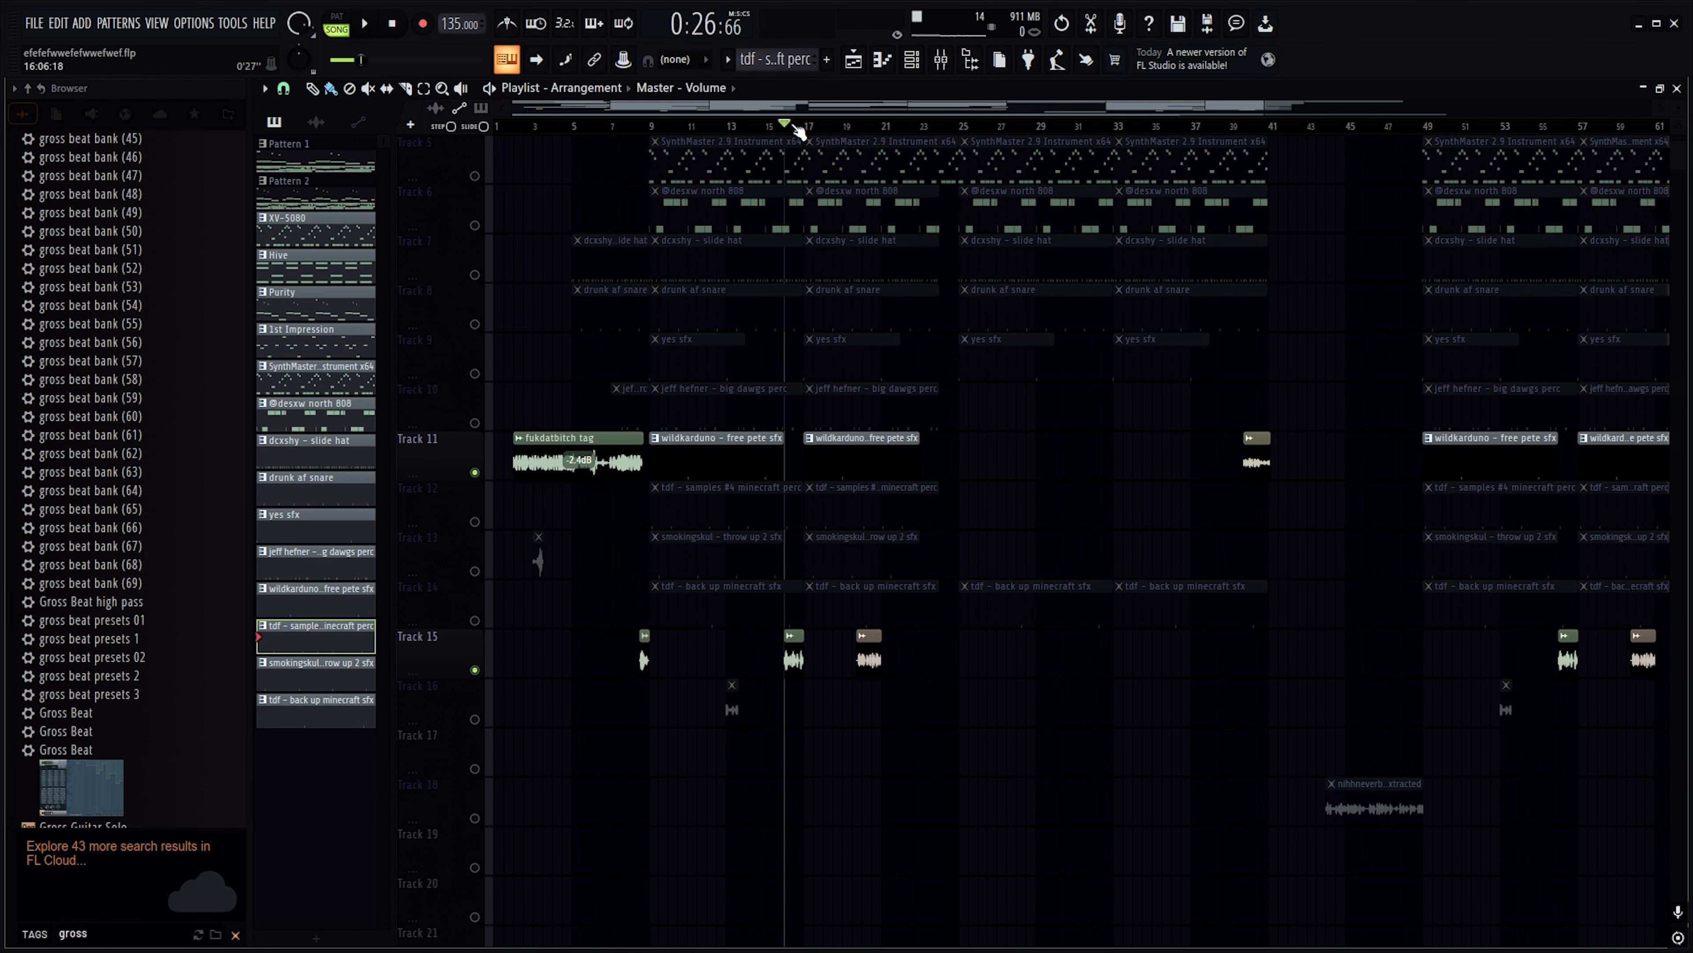
ctrl+scroll(797, 130, up, 4)
click(367, 22)
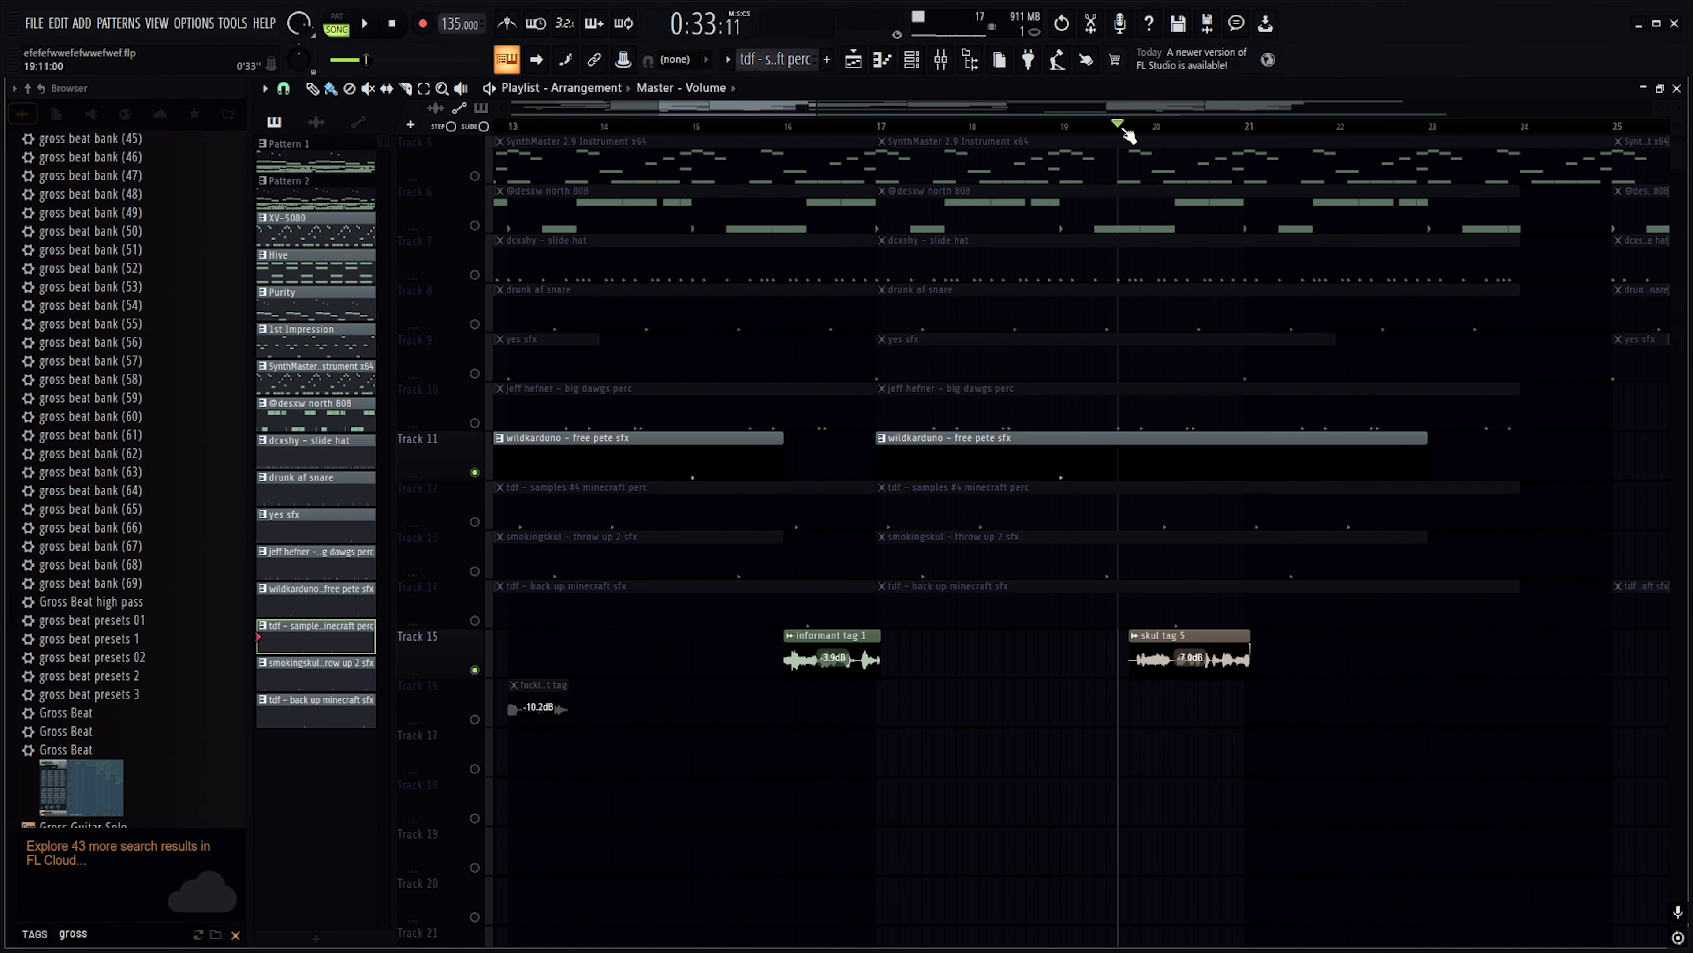
click(376, 31)
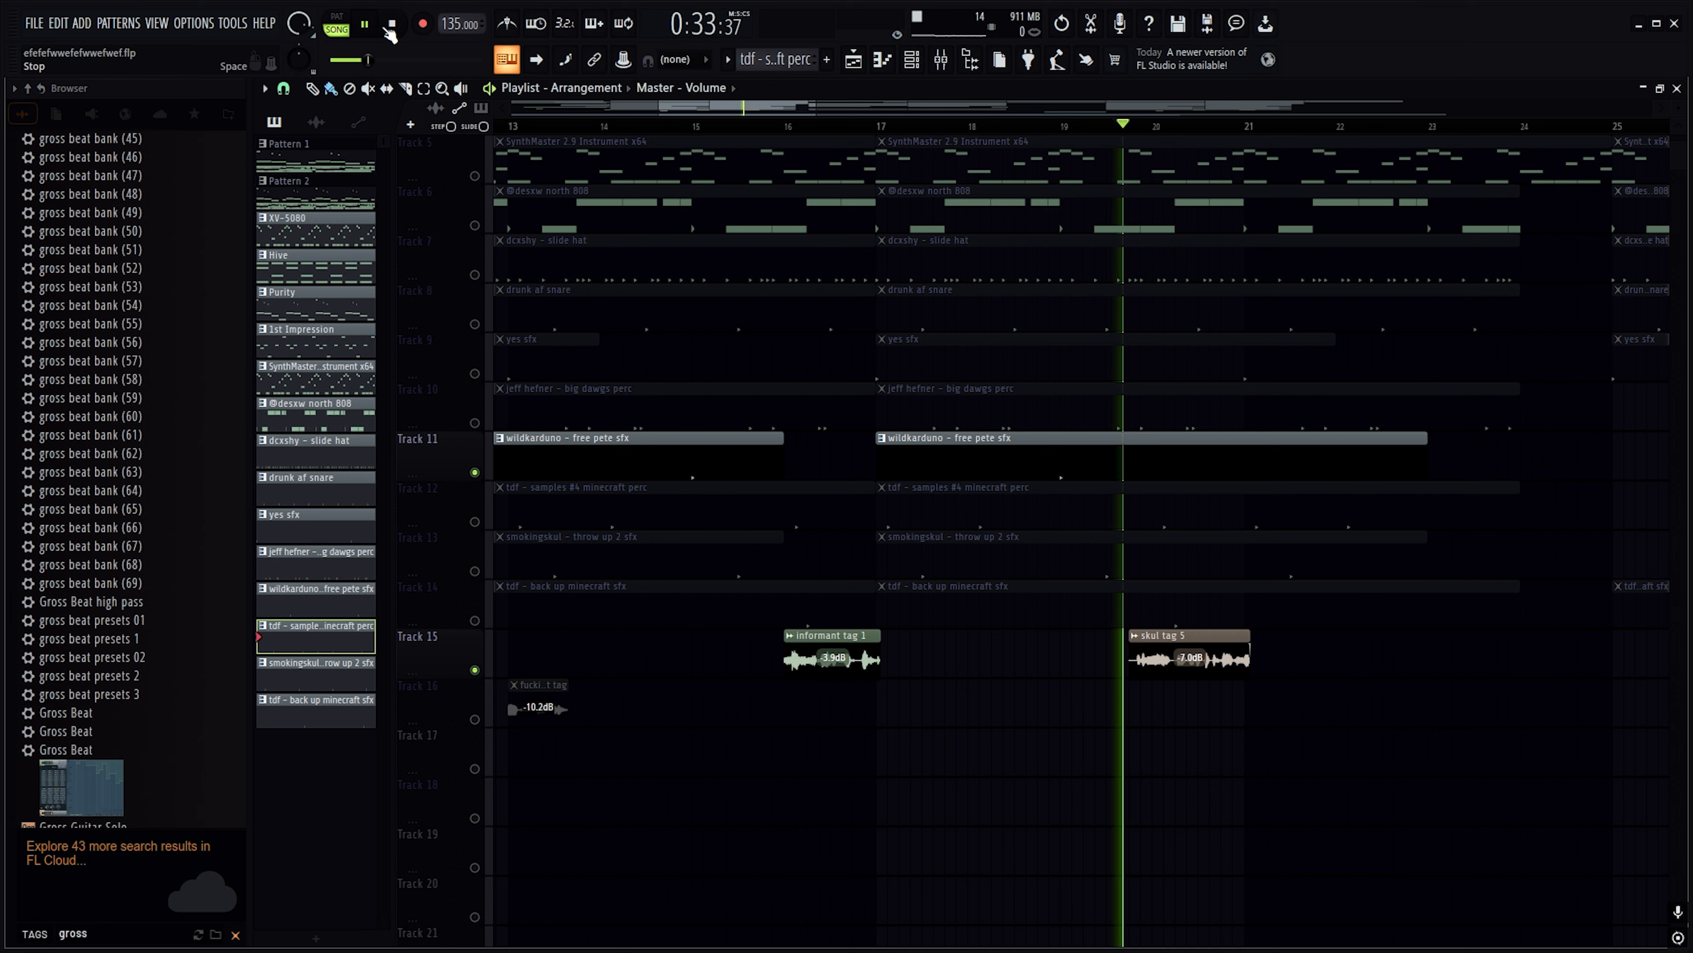
click(386, 29)
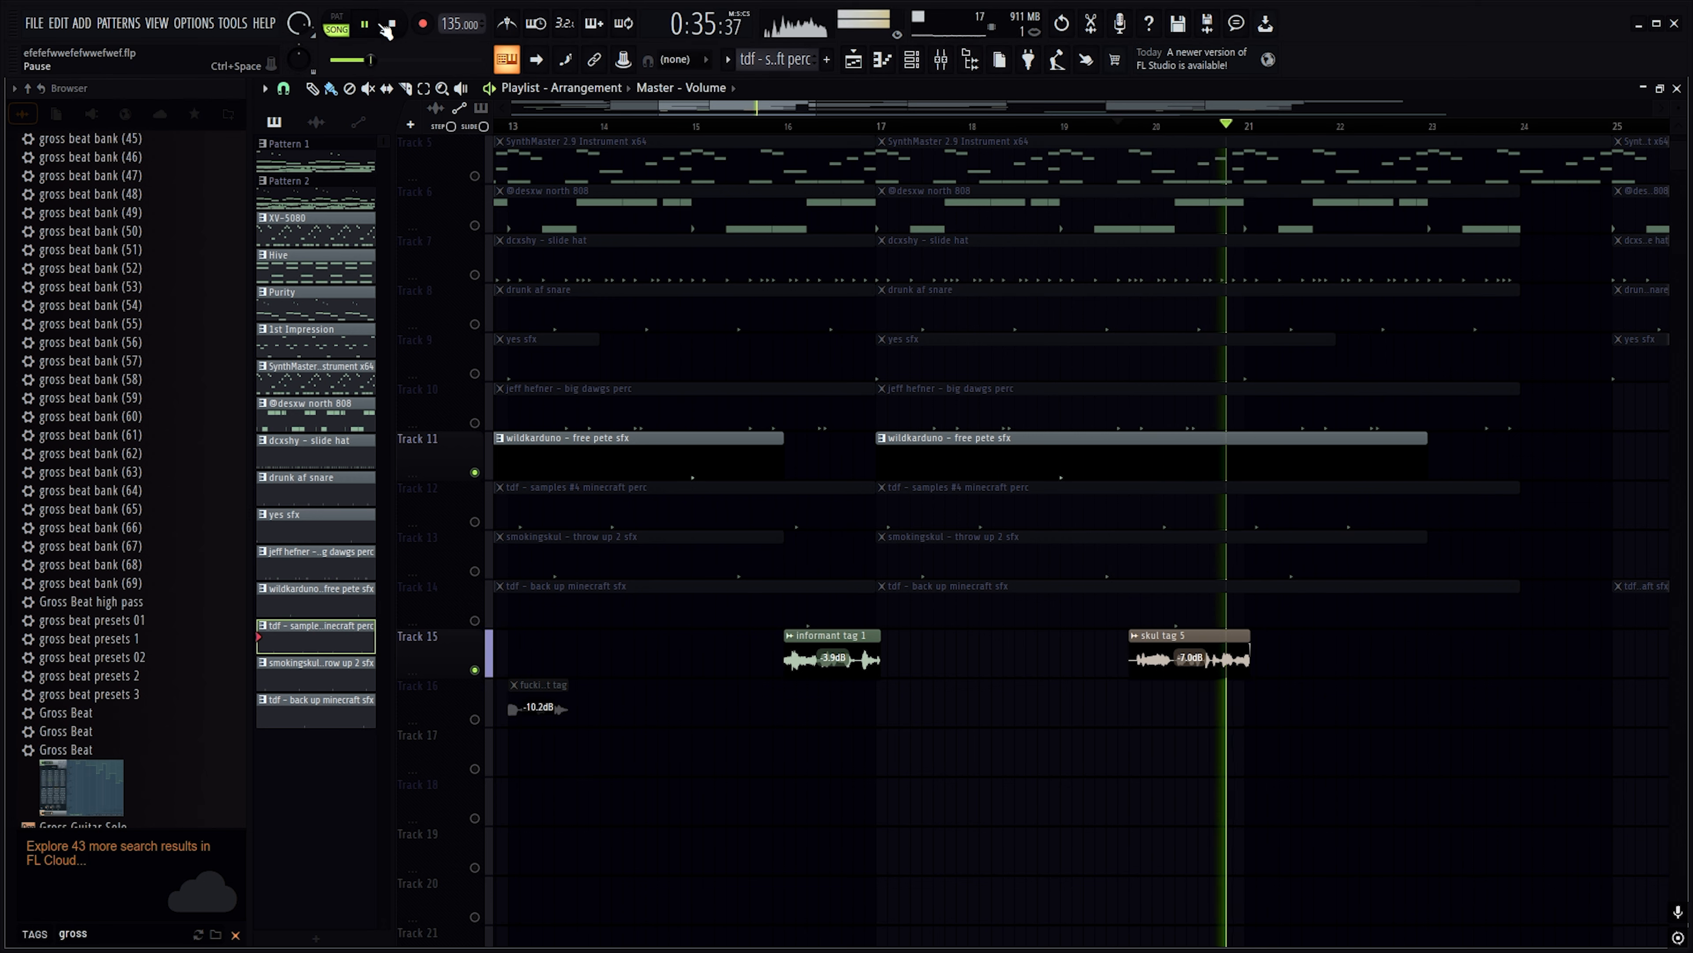
Place the song position at bar 25 and unmute the HalfTime - Mix level and Master - Volume automation tracks
scroll(1062, 153, down, 5)
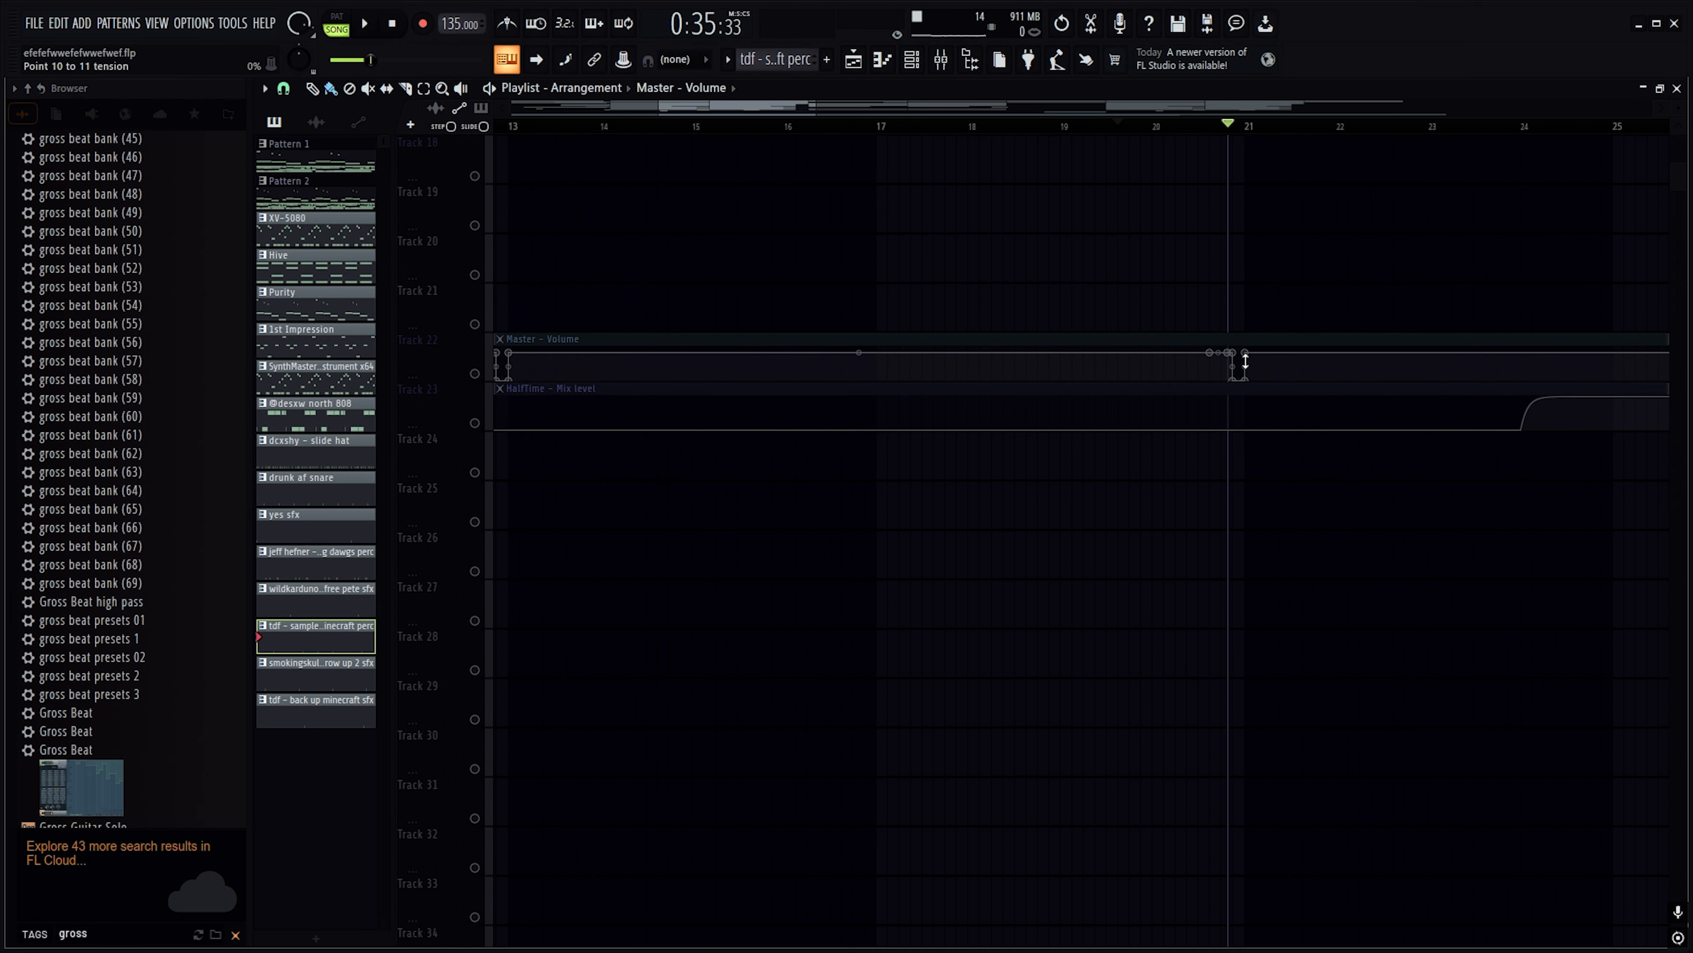
scroll(1283, 134, down, 5)
scroll(926, 288, up, 5)
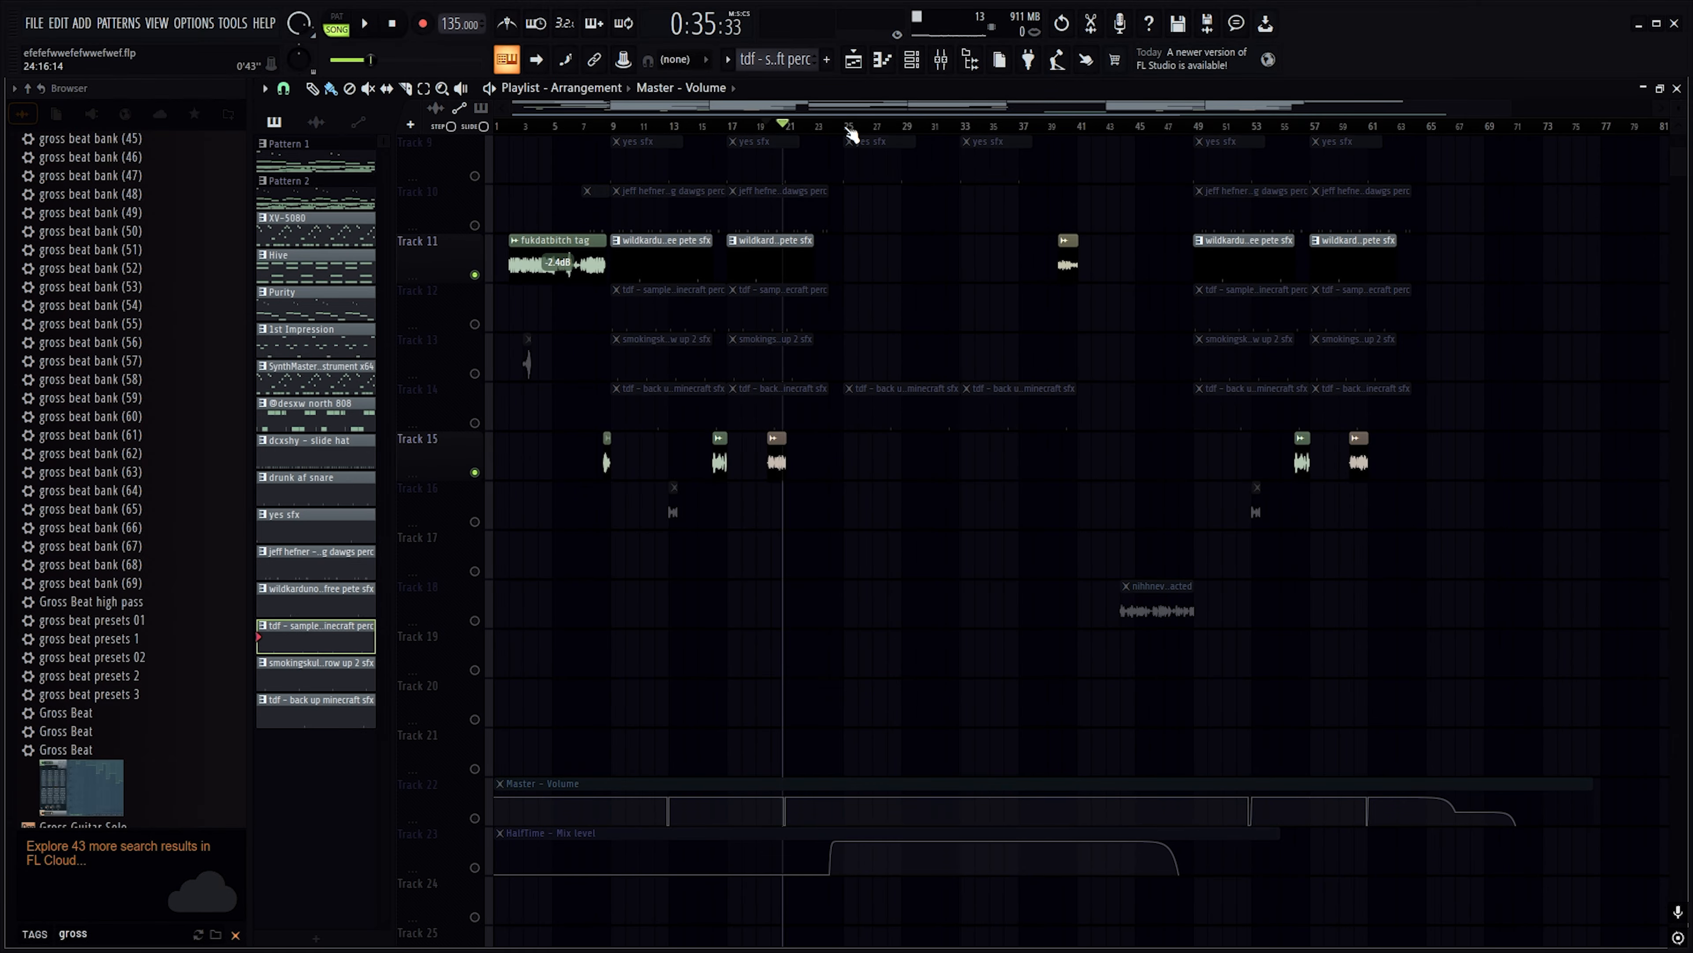
click(844, 126)
scroll(586, 480, down, 4)
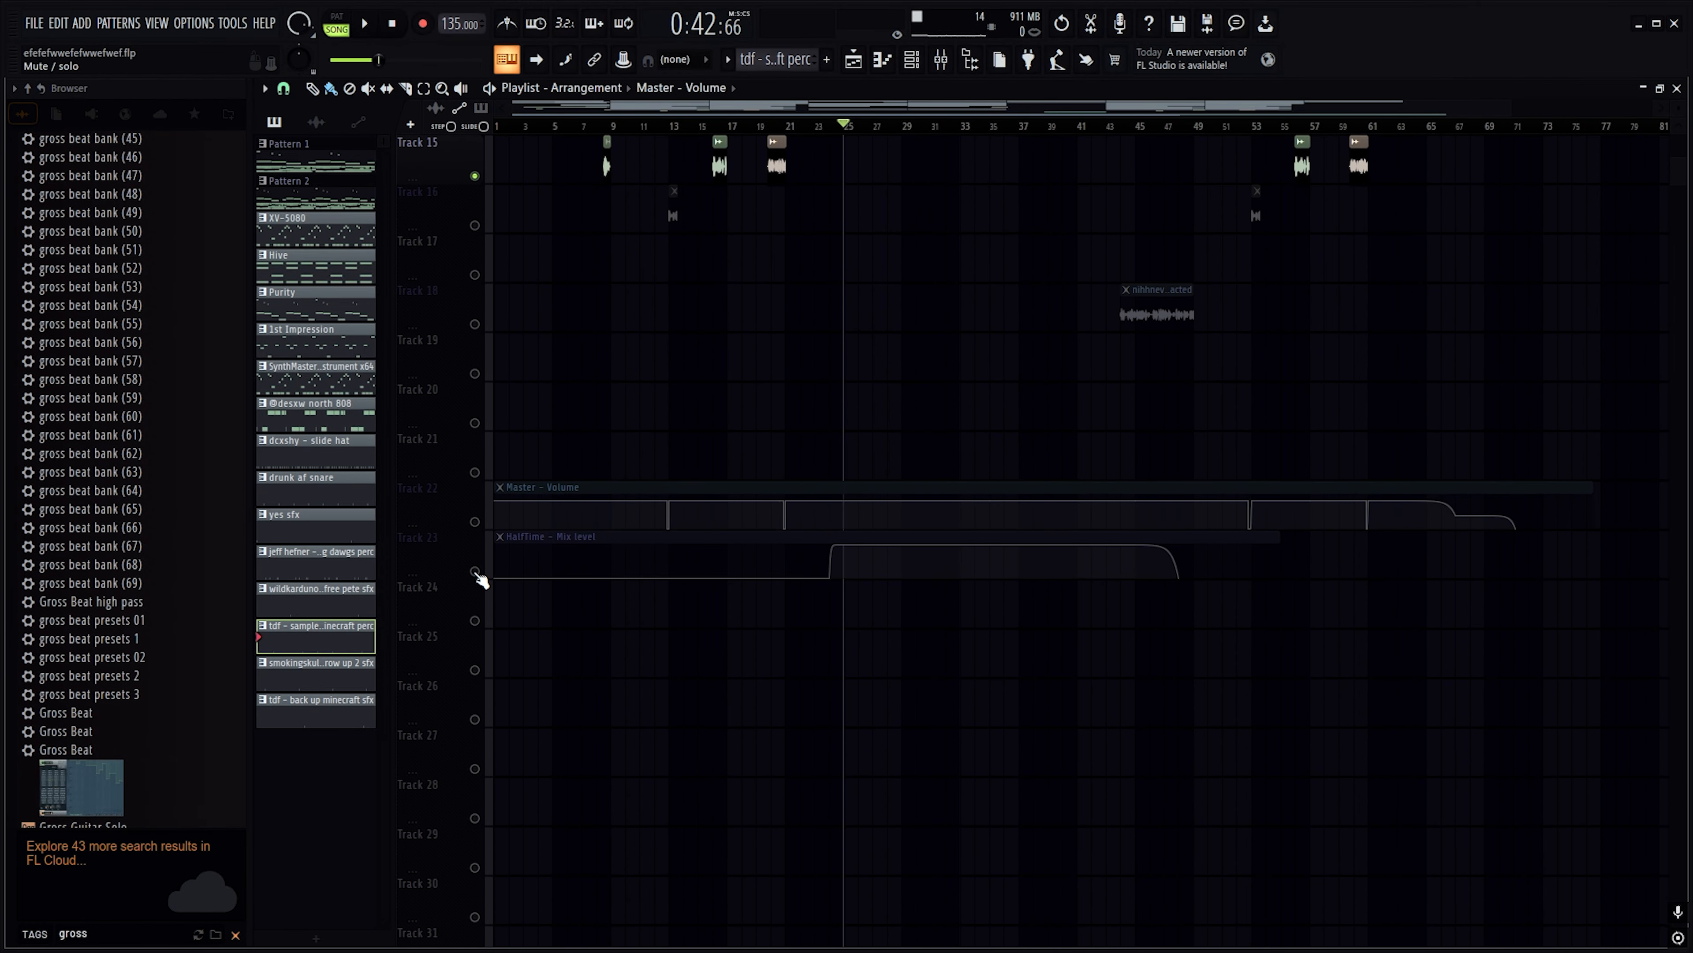
click(476, 573)
click(475, 523)
scroll(829, 419, up, 4)
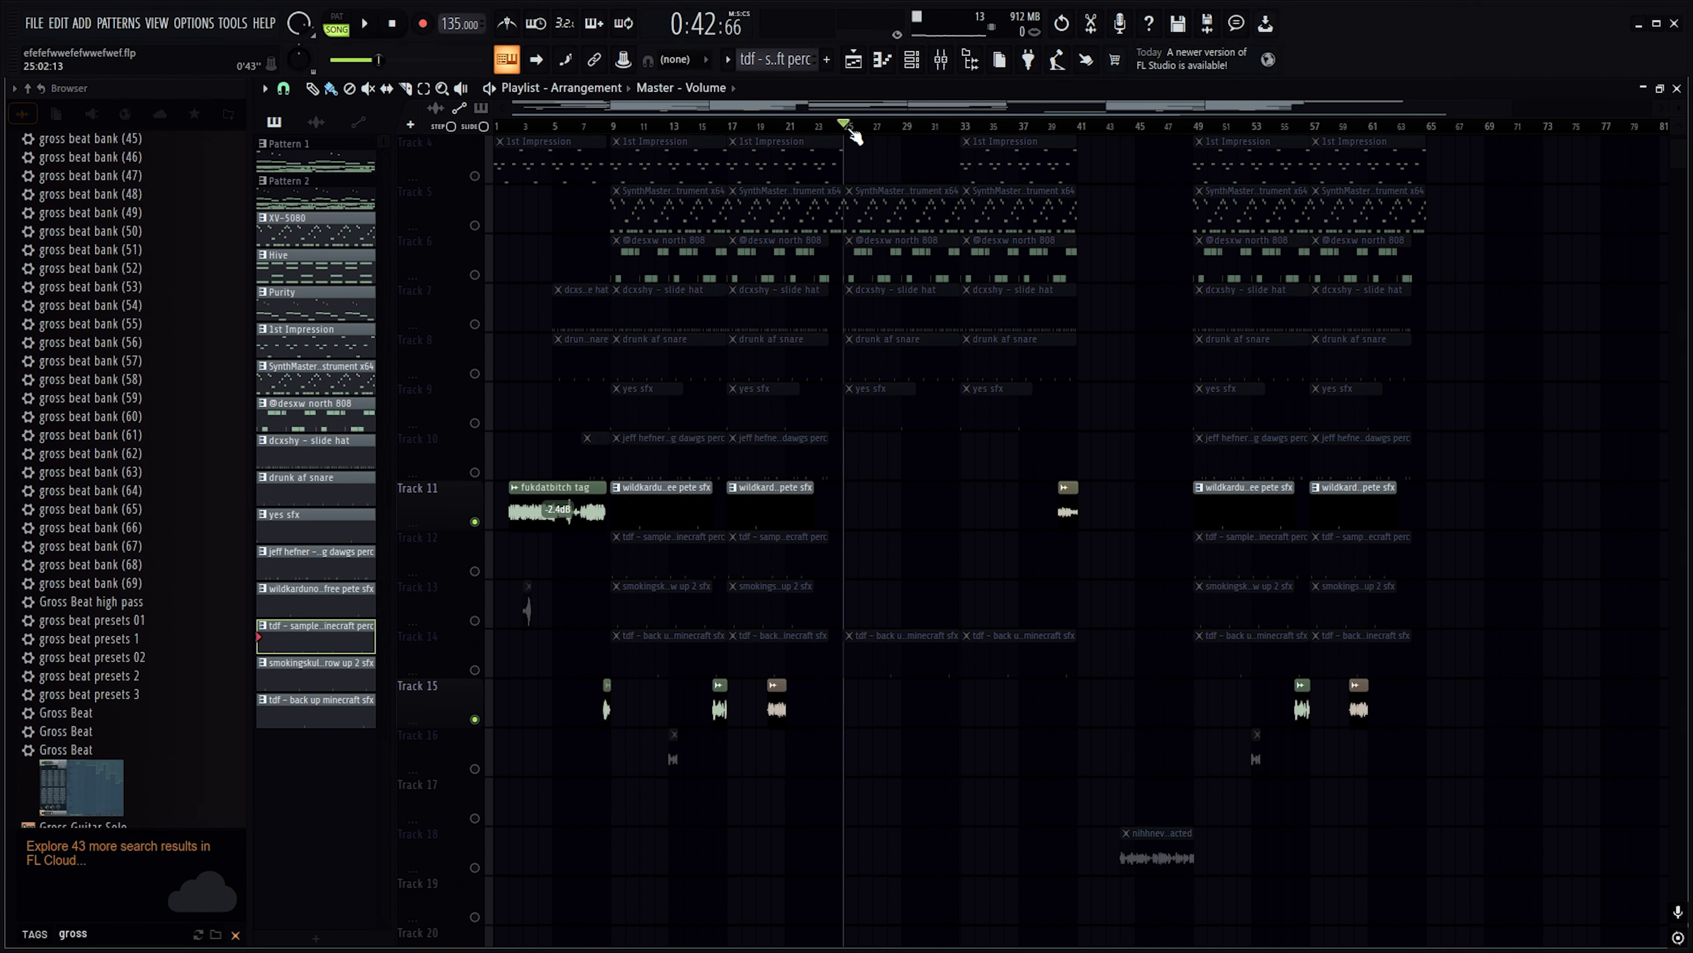
Open the mixer, select Inserts 1 to 5, and show the routing options for sending them to Insert 9
scroll(960, 200, up, 1)
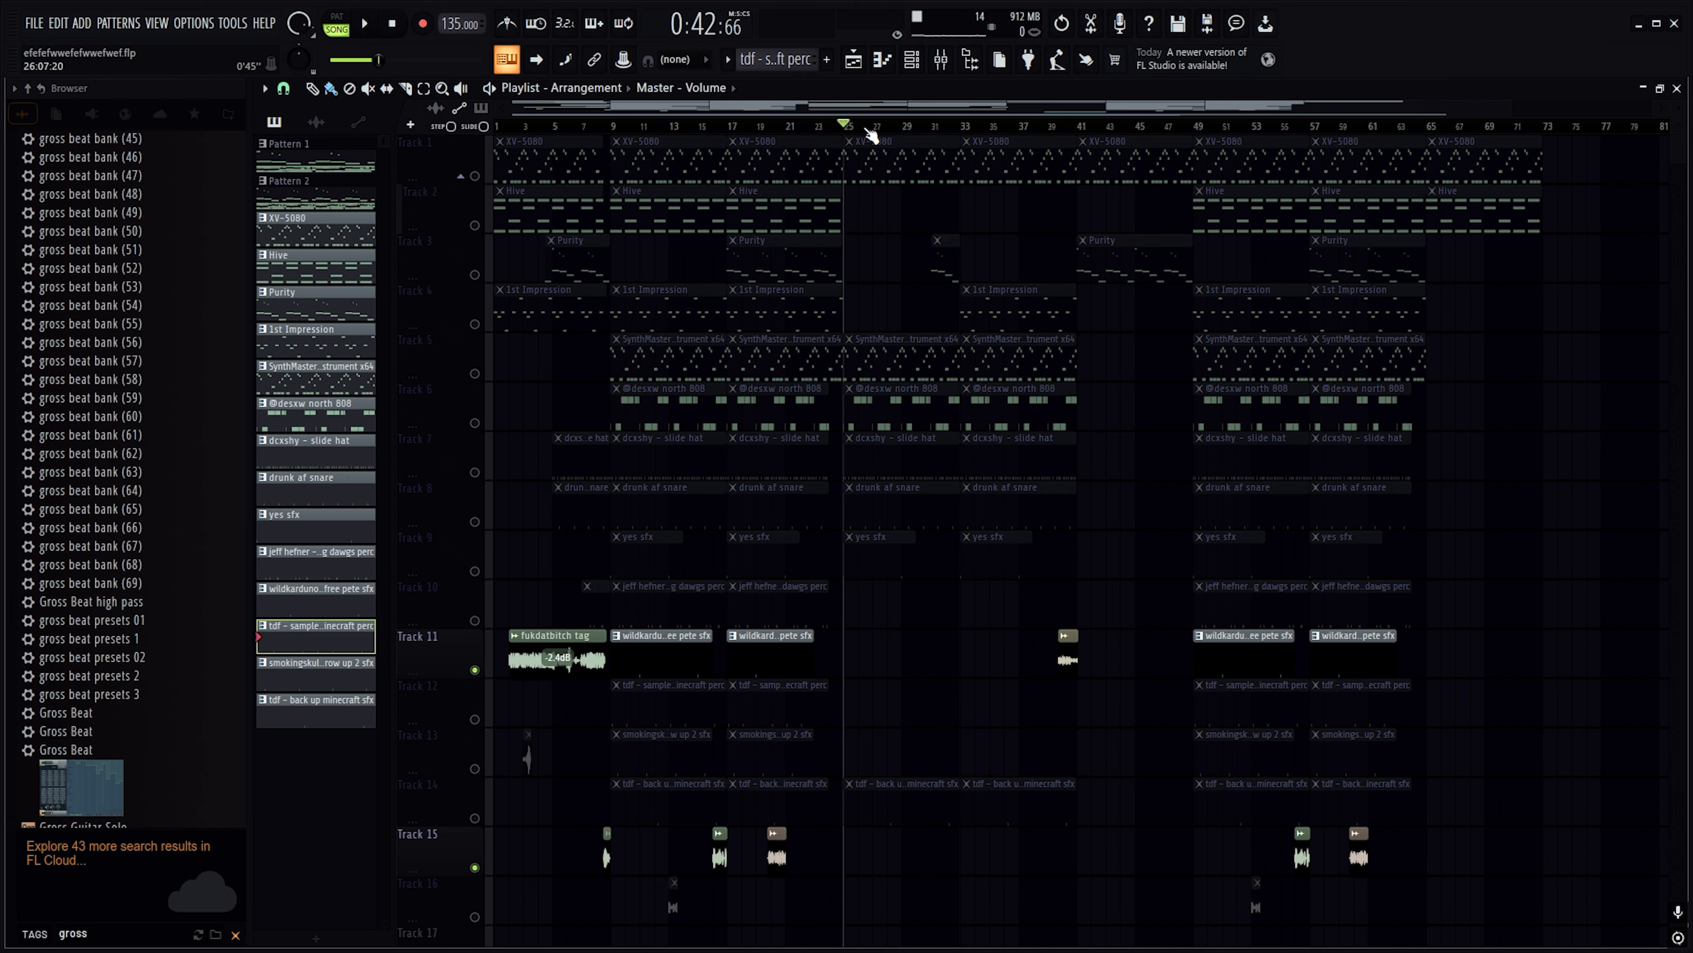
scroll(851, 132, down, 1)
scroll(888, 484, down, 2)
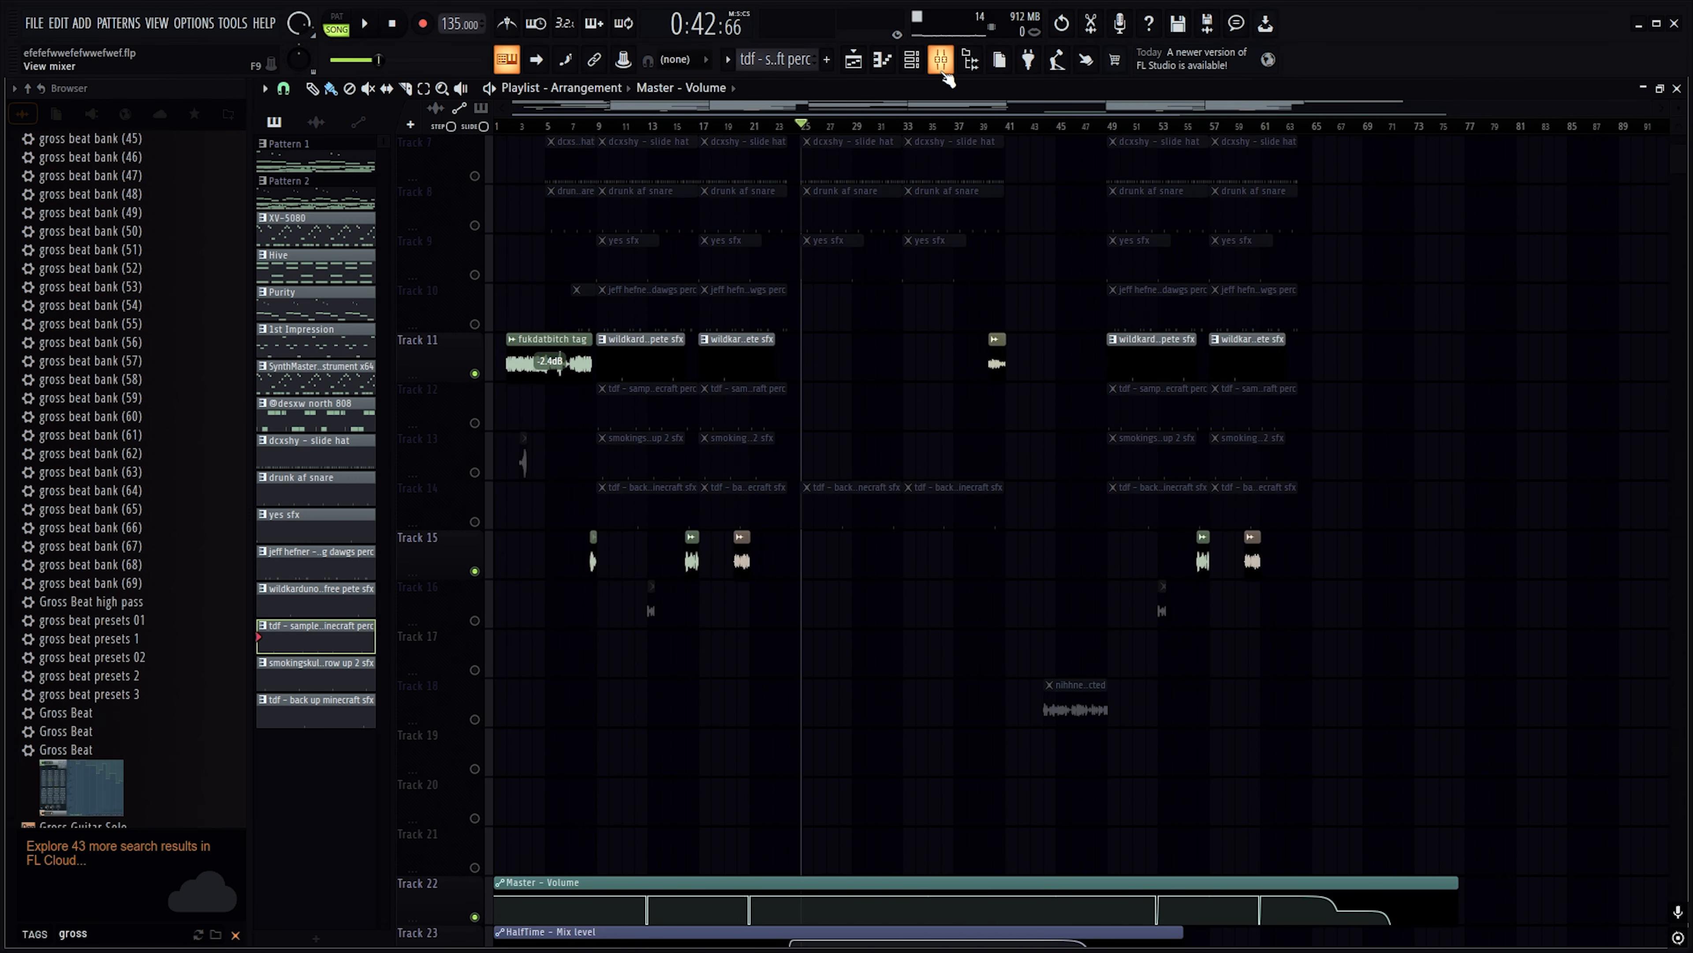
click(941, 60)
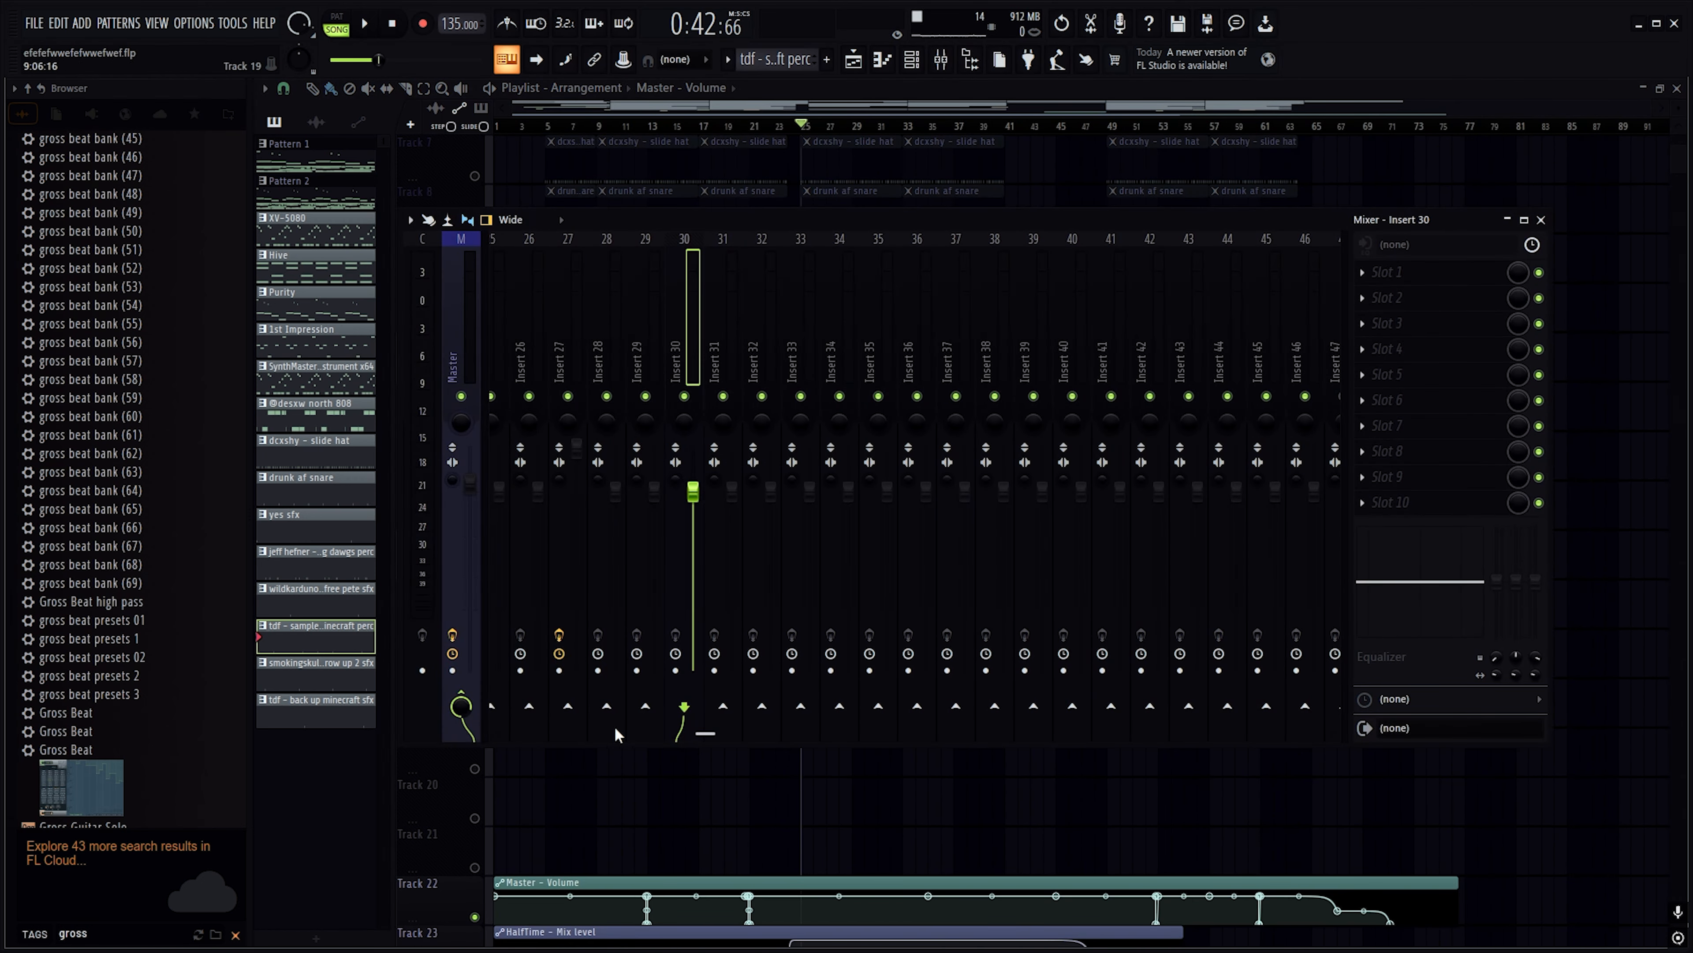
drag(704, 733, 494, 732)
drag(502, 354, 684, 325)
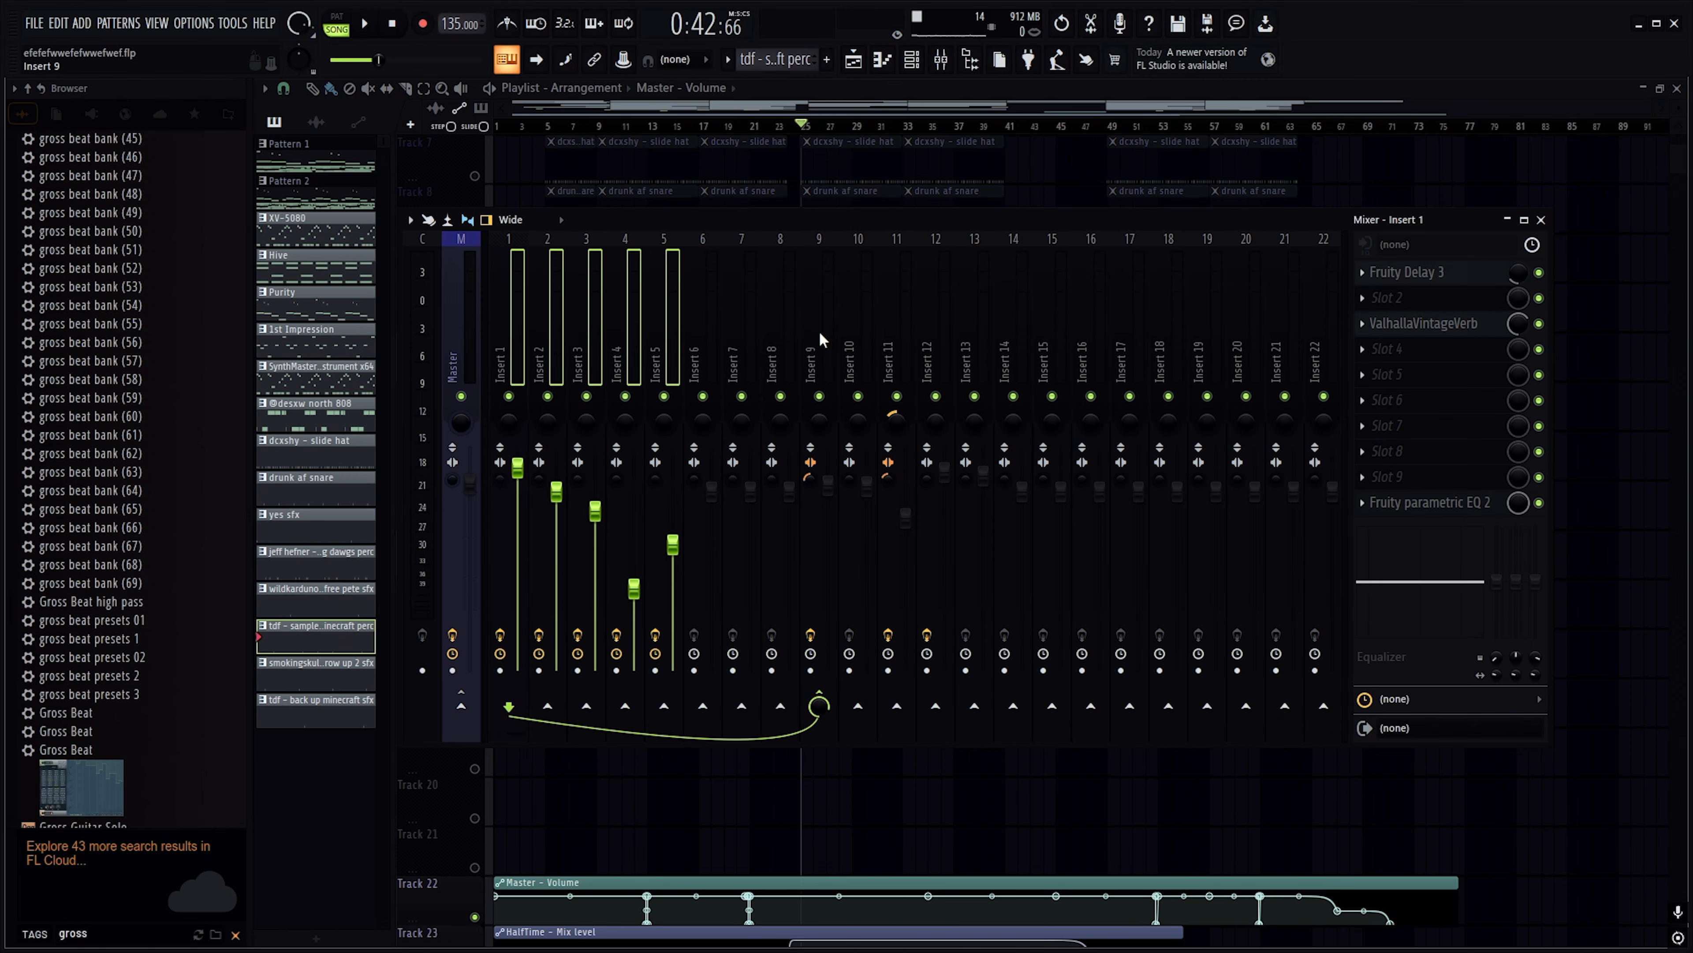
right_click(831, 692)
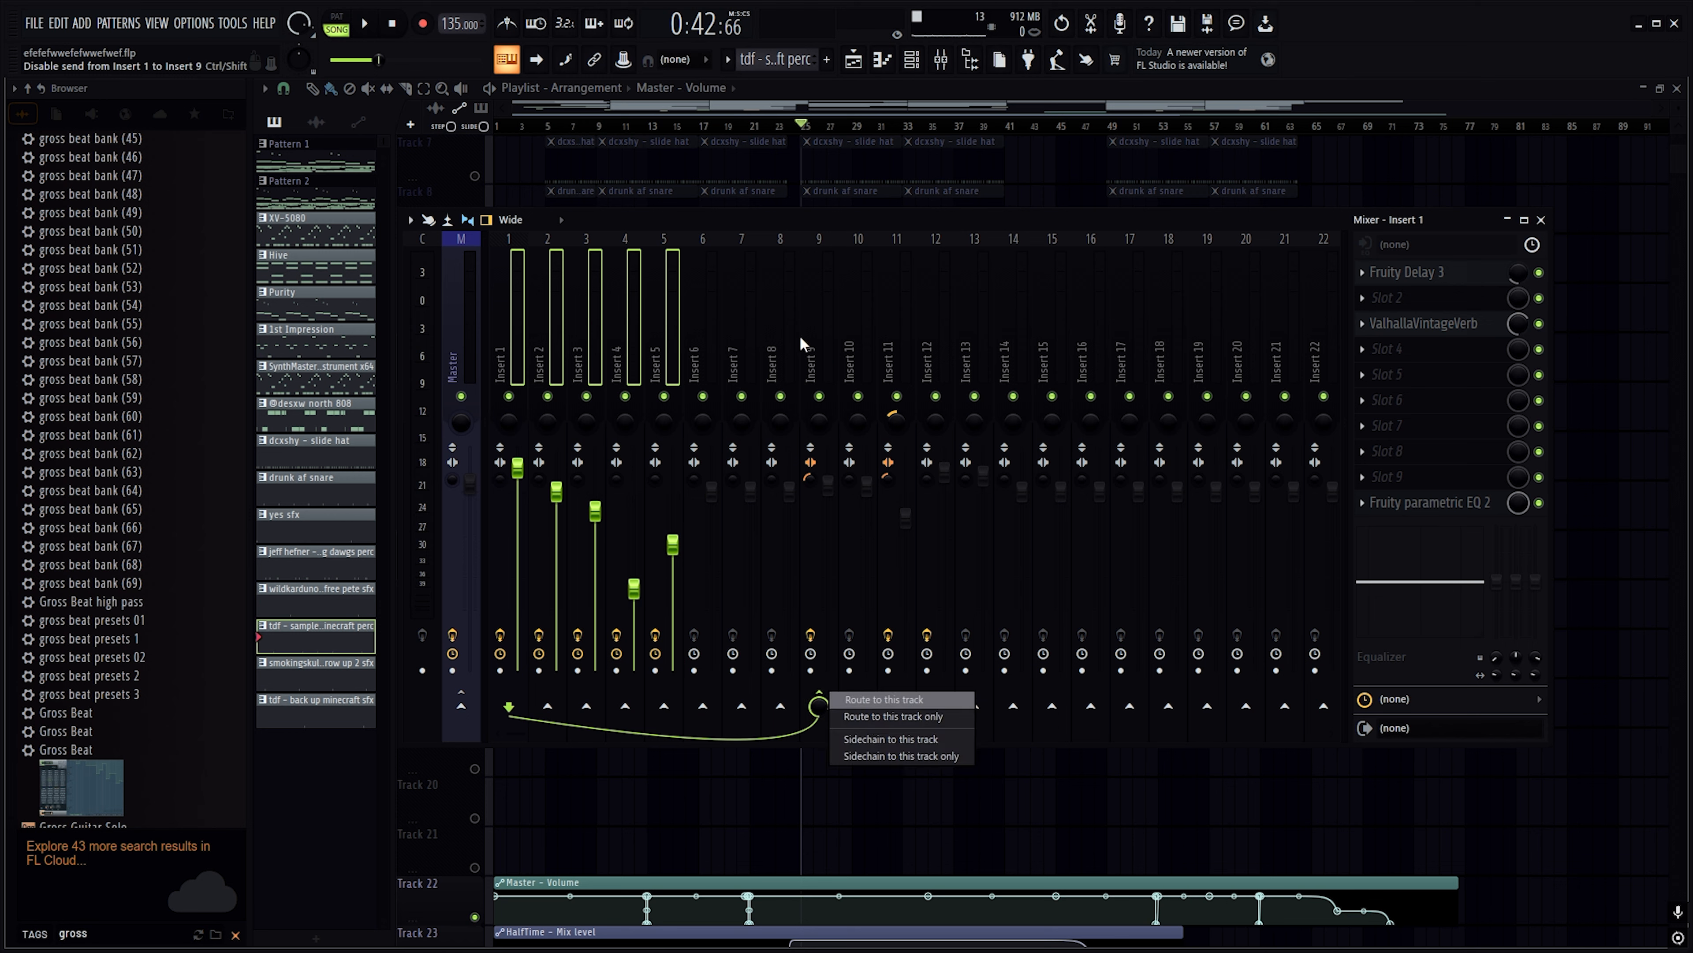
Inspect the HalfTime effect on Insert 9 and its mix level automation options, and close the mixer
click(823, 326)
click(1394, 271)
click(1393, 271)
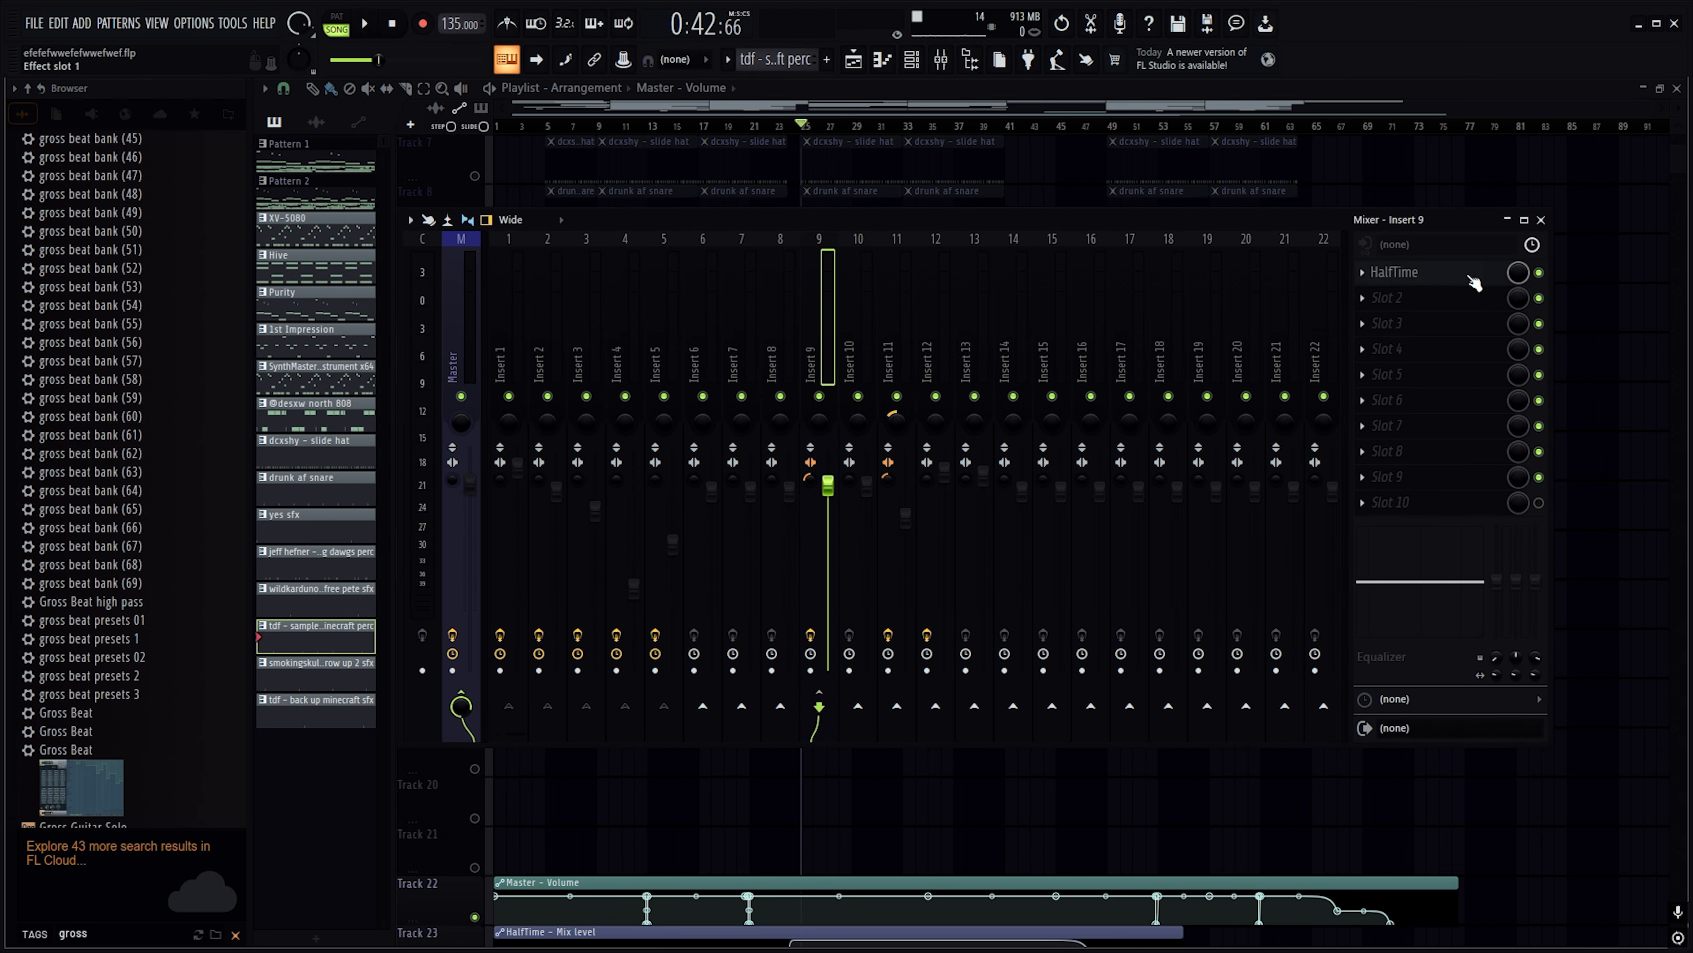
right_click(1521, 275)
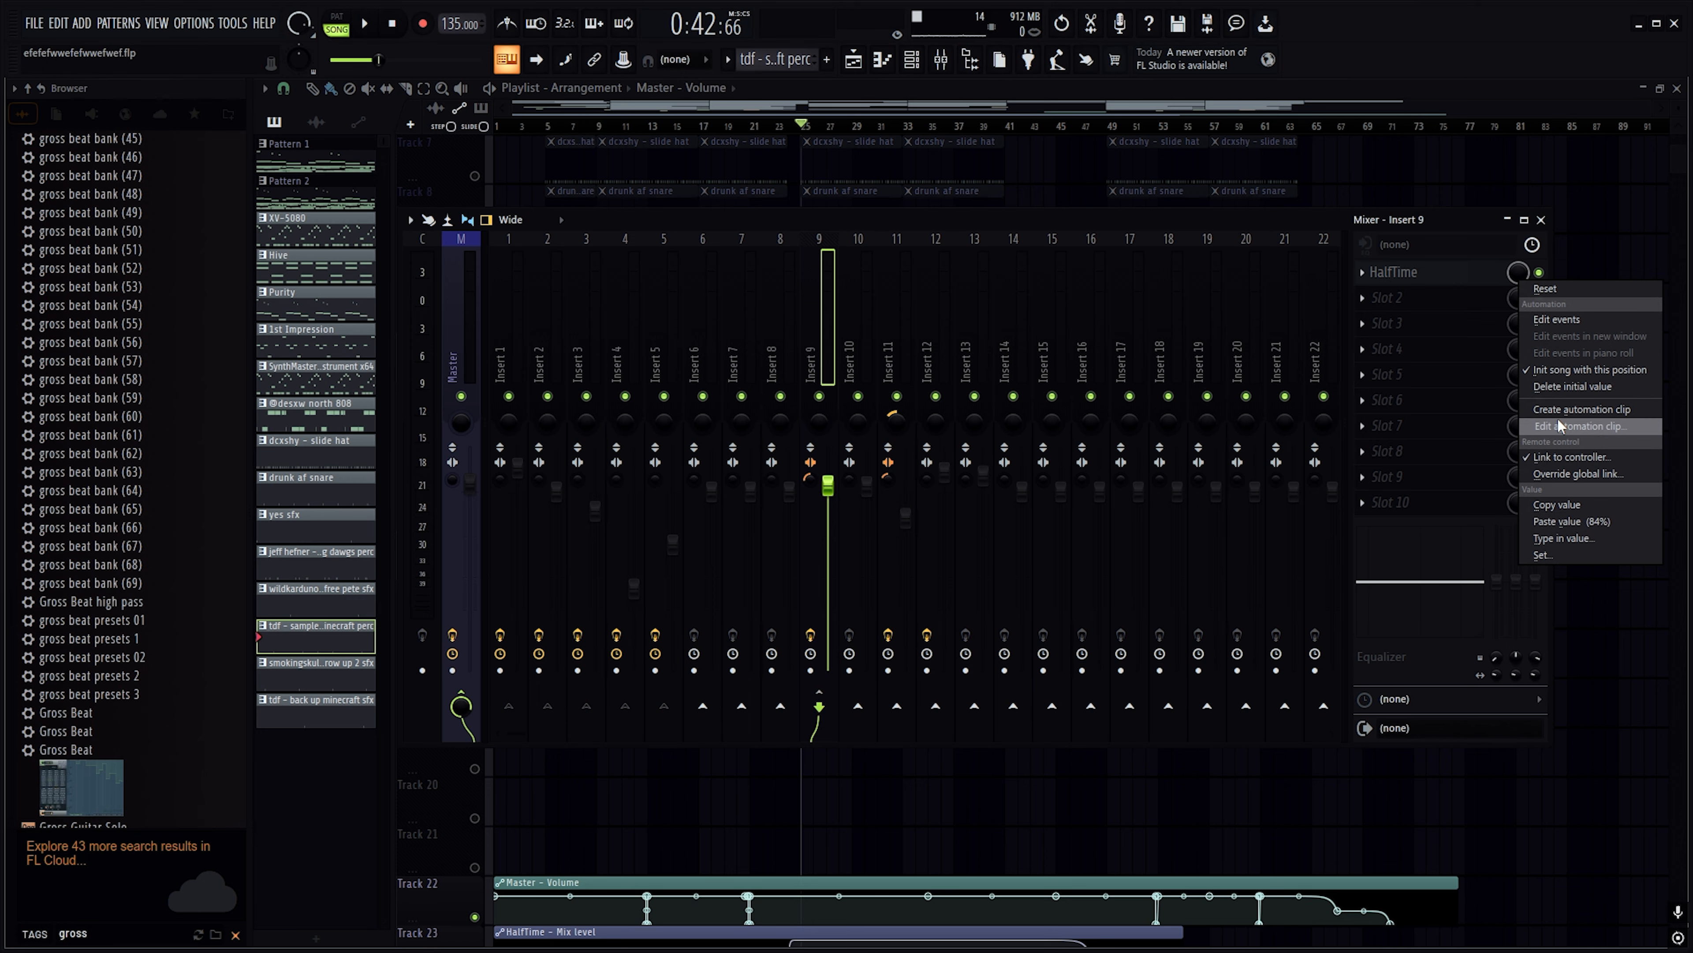
click(1541, 219)
Play the arrangement from bar 25 while unmuting Tracks 1 to 5, and stop playback
key(space)
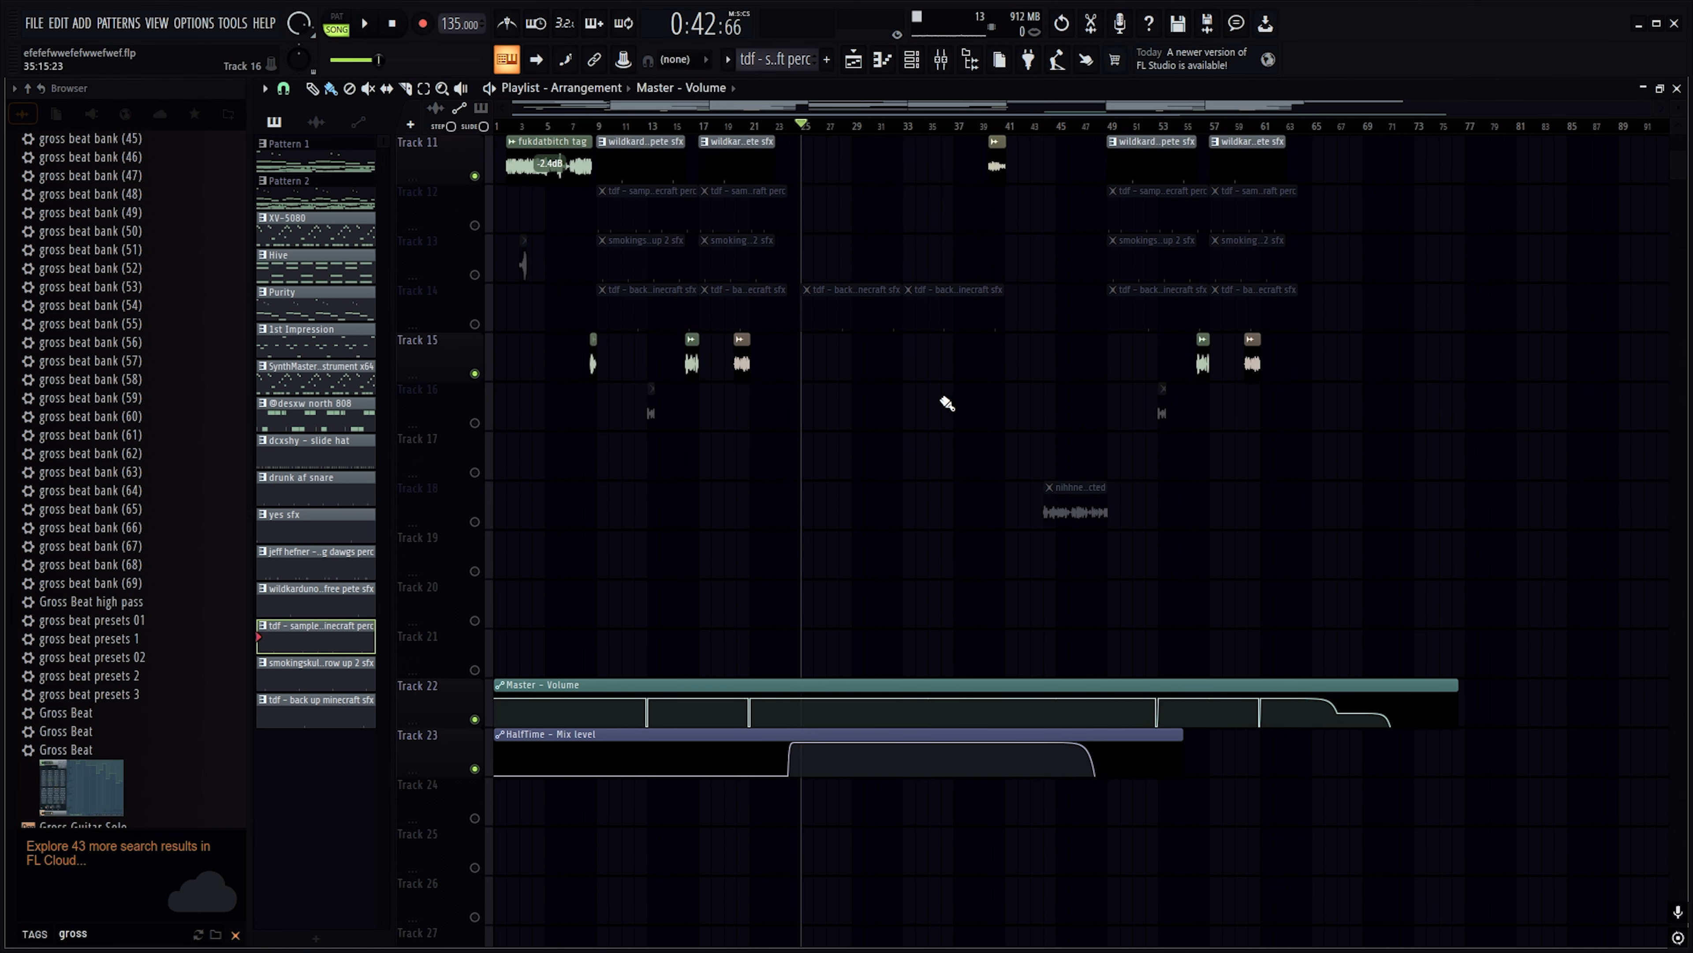
scroll(953, 373, up, 5)
scroll(734, 193, up, 1)
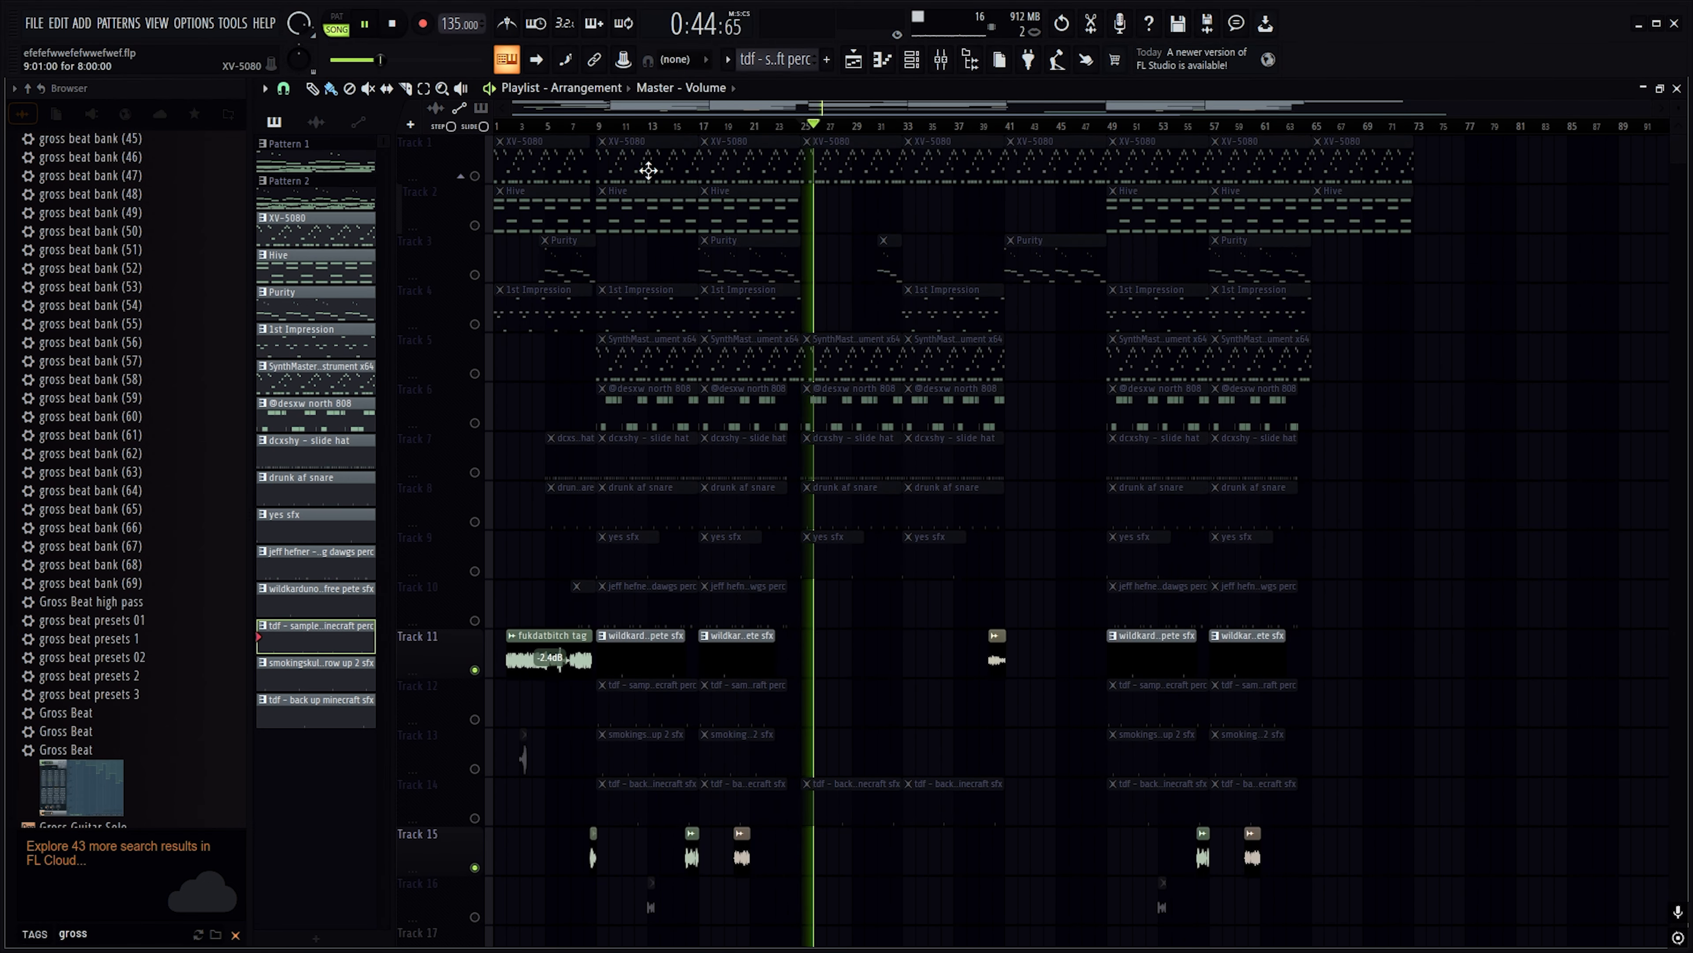
click(474, 175)
click(475, 225)
click(474, 274)
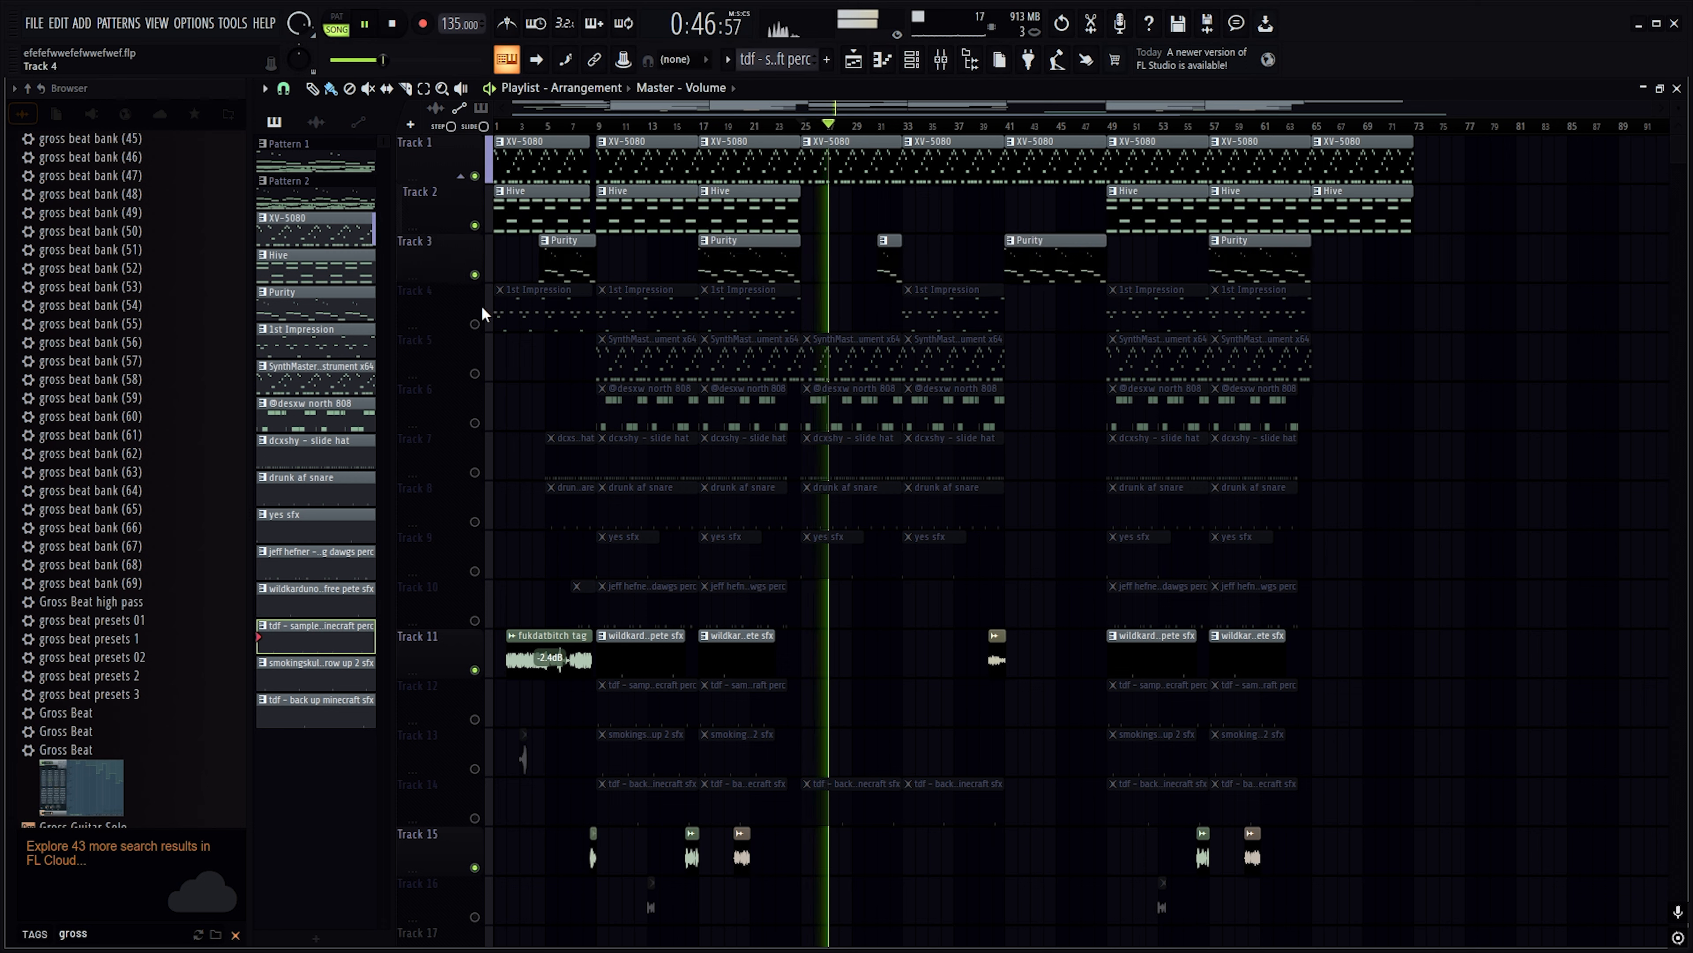
click(474, 324)
click(475, 373)
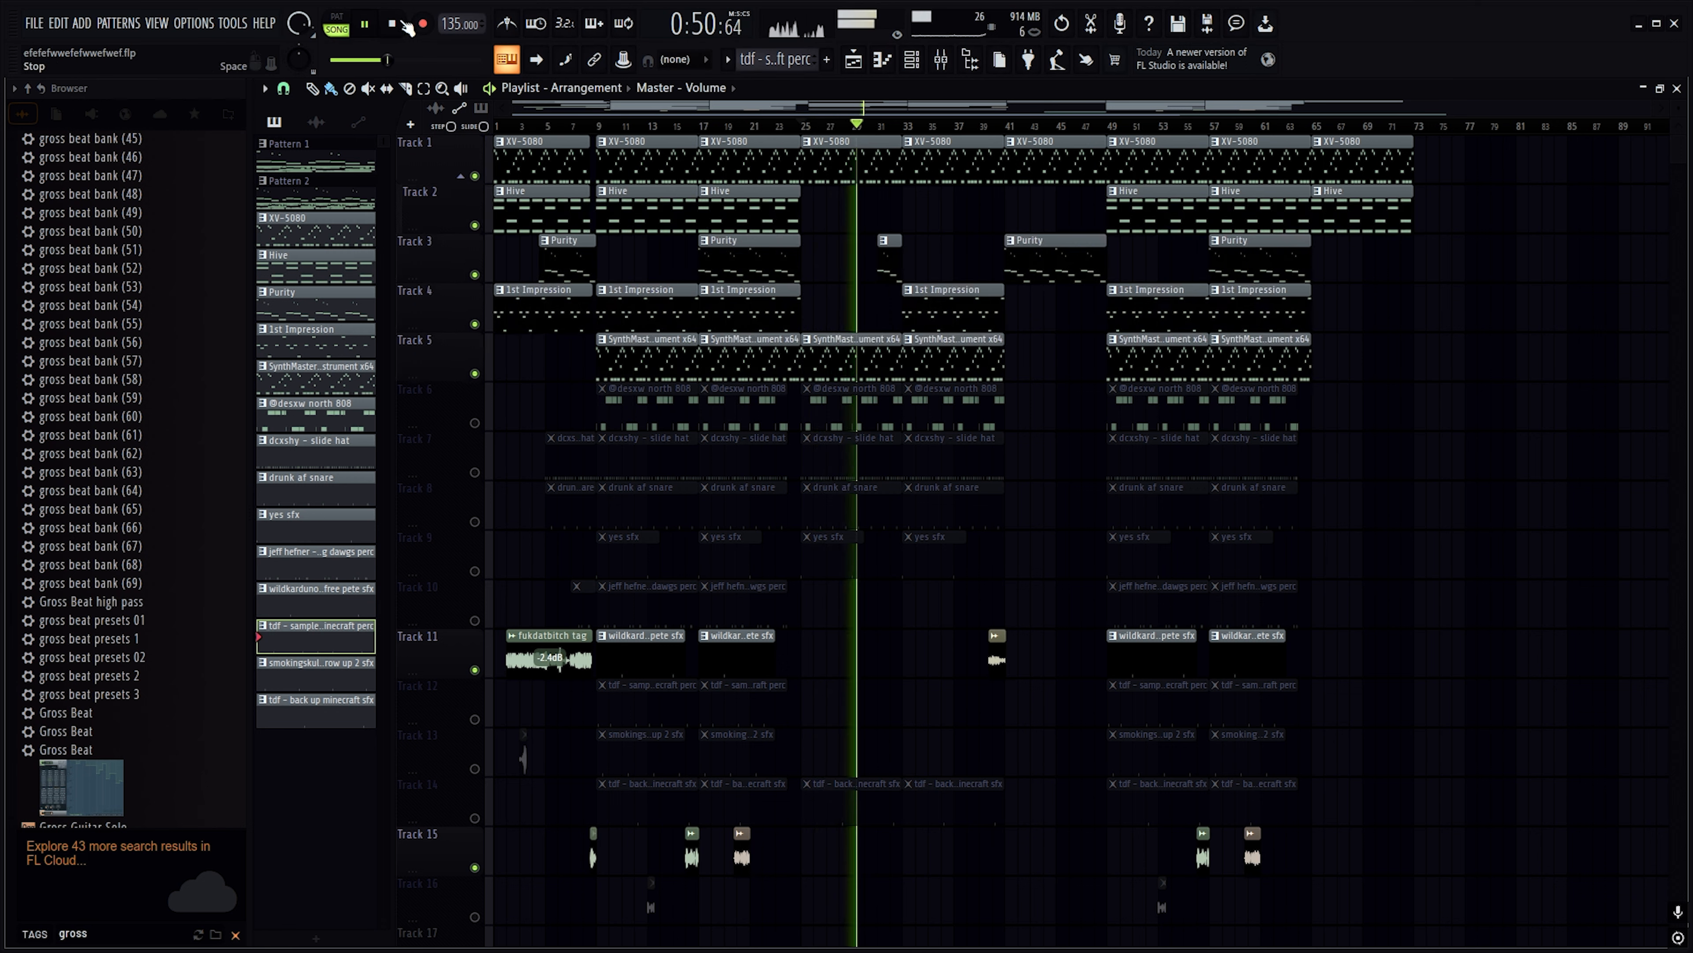
click(396, 25)
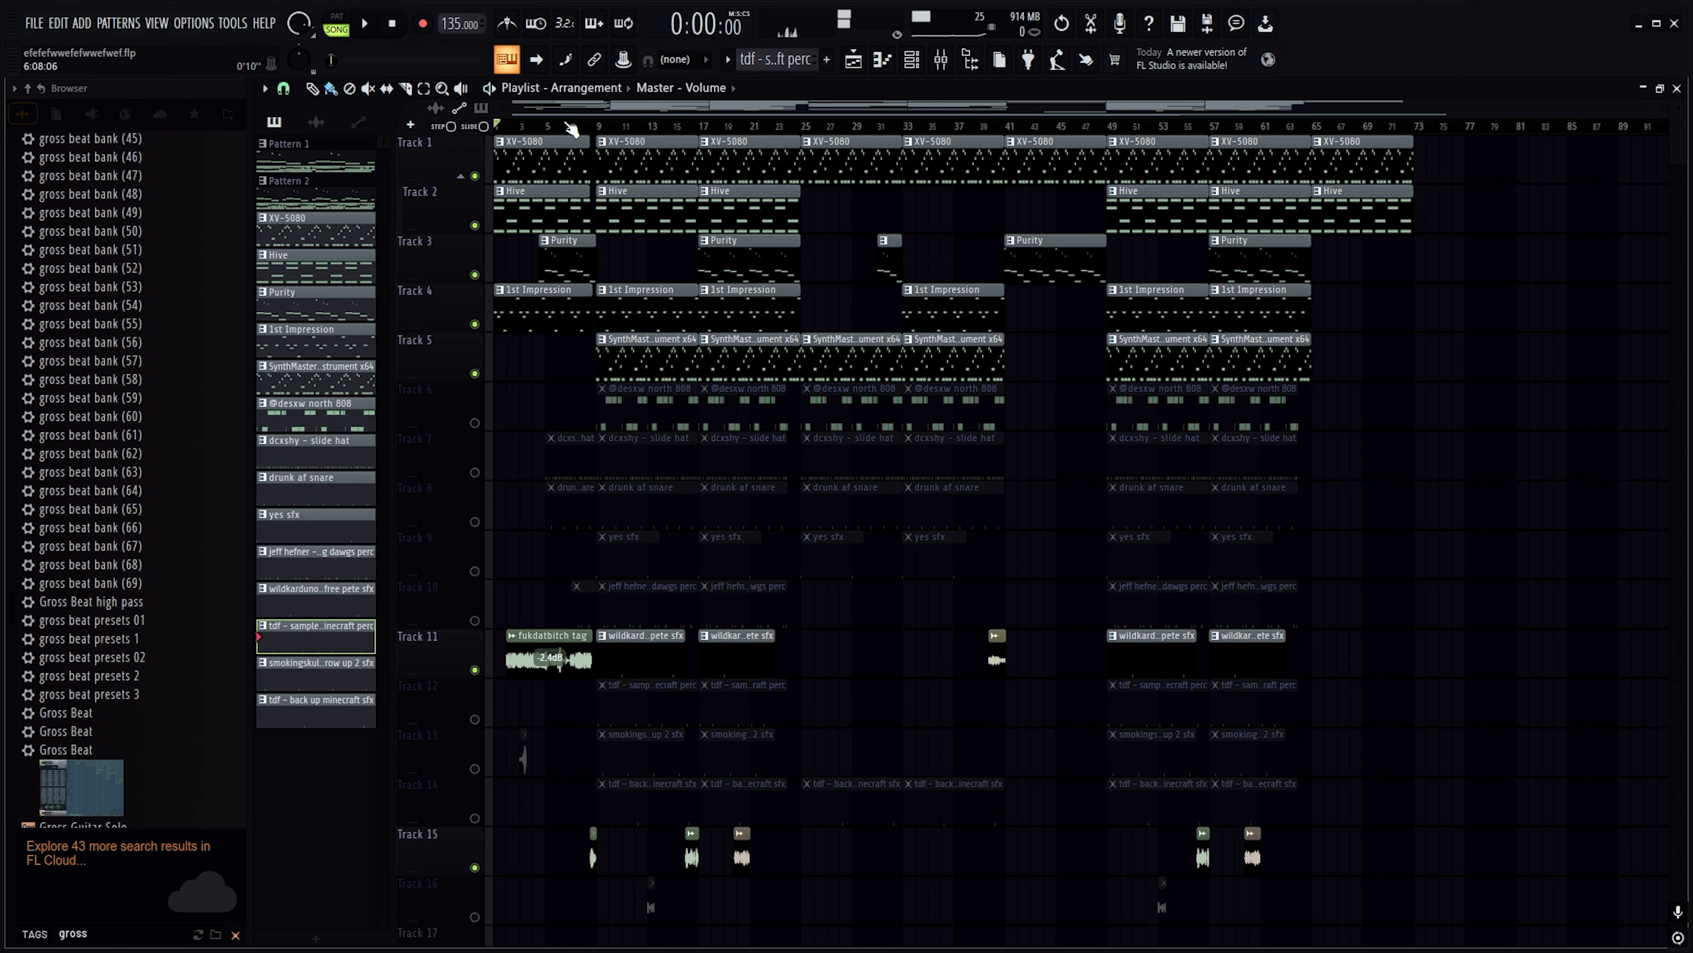
Start playback from bar 5 and unmute all remaining tracks
scroll(854, 454, down, 8)
scroll(555, 378, up, 8)
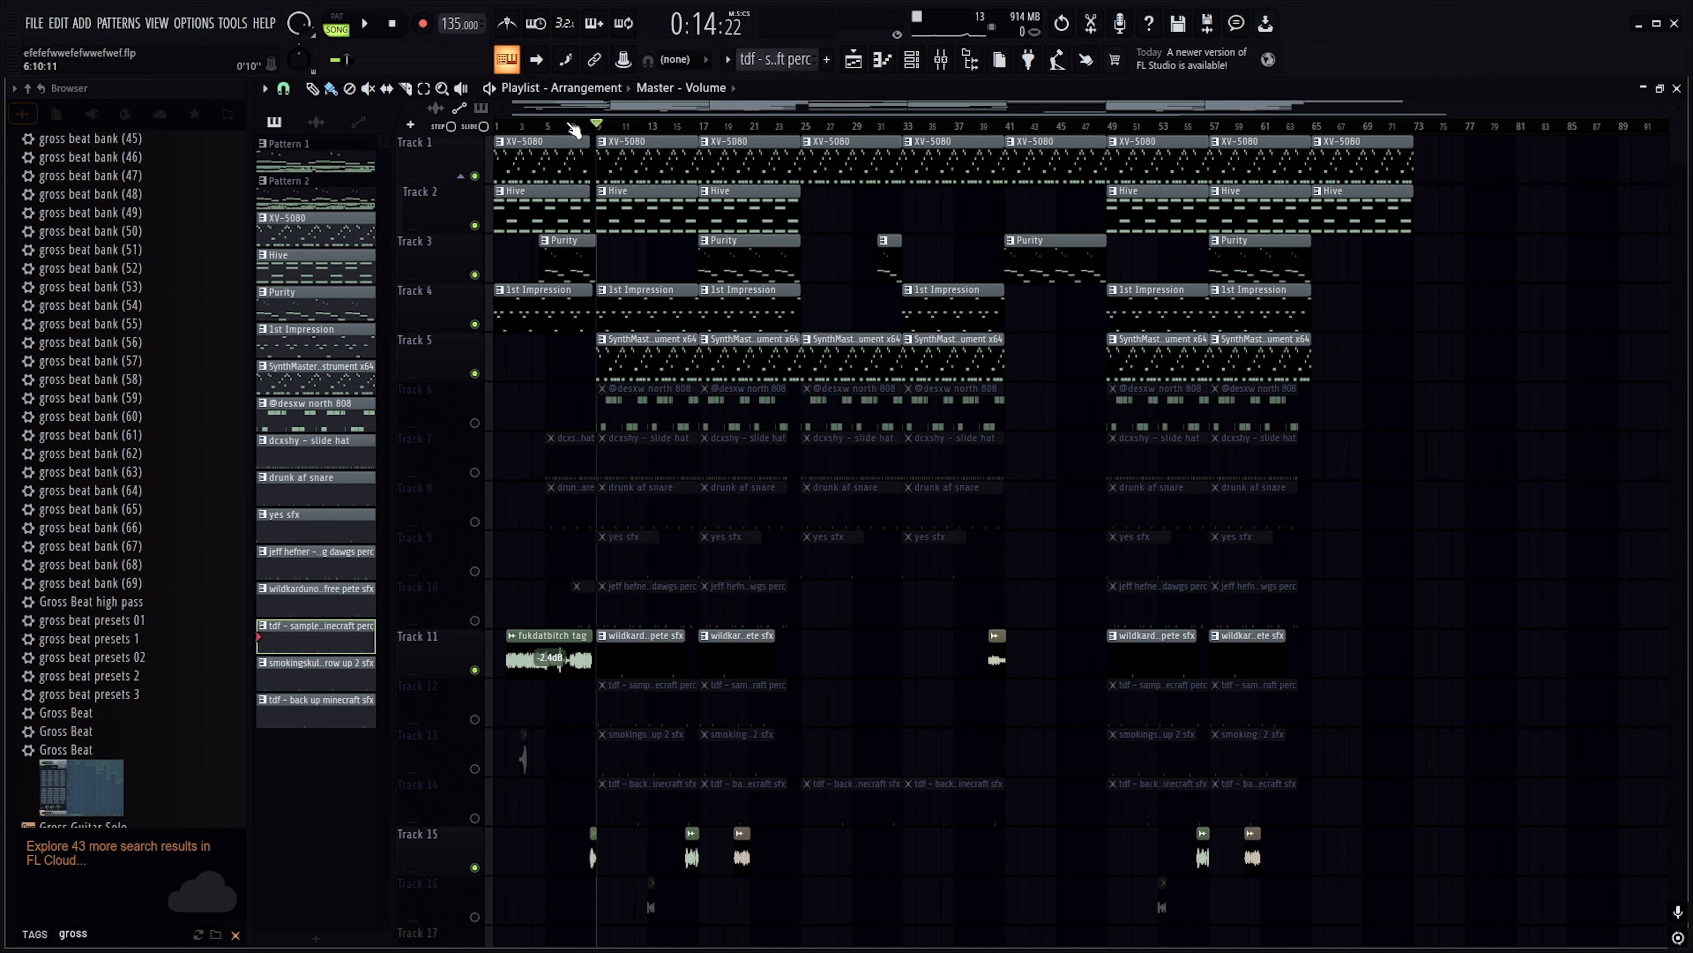
click(550, 126)
scroll(550, 126, up, 5)
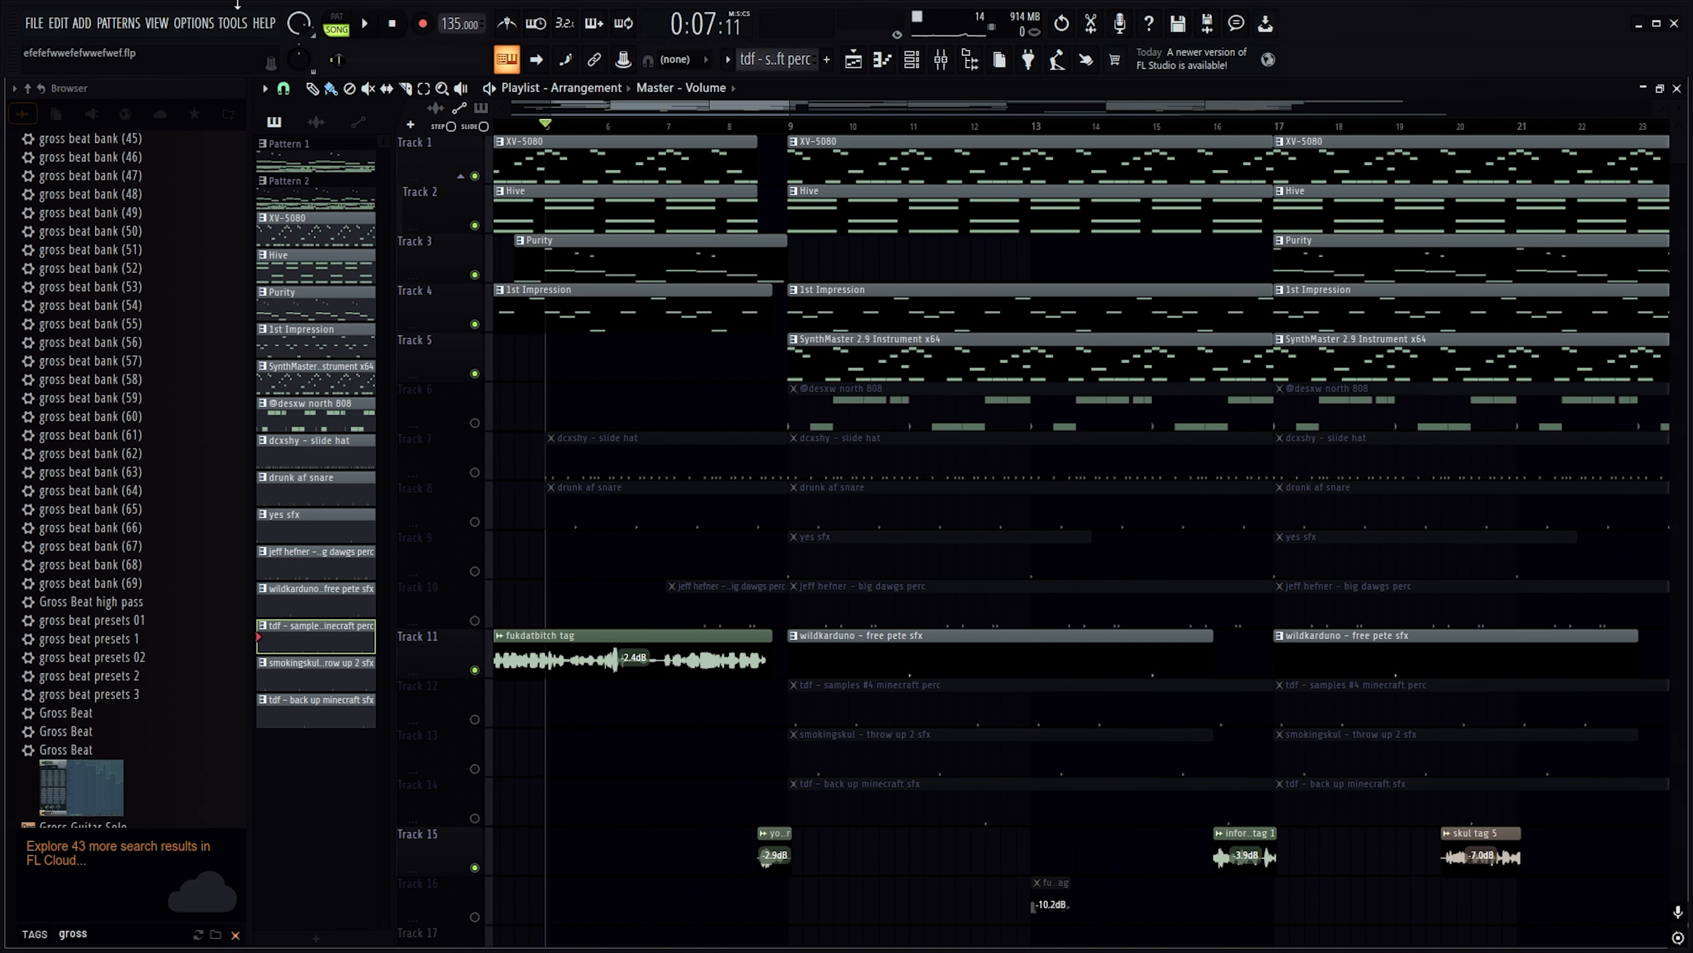
click(369, 38)
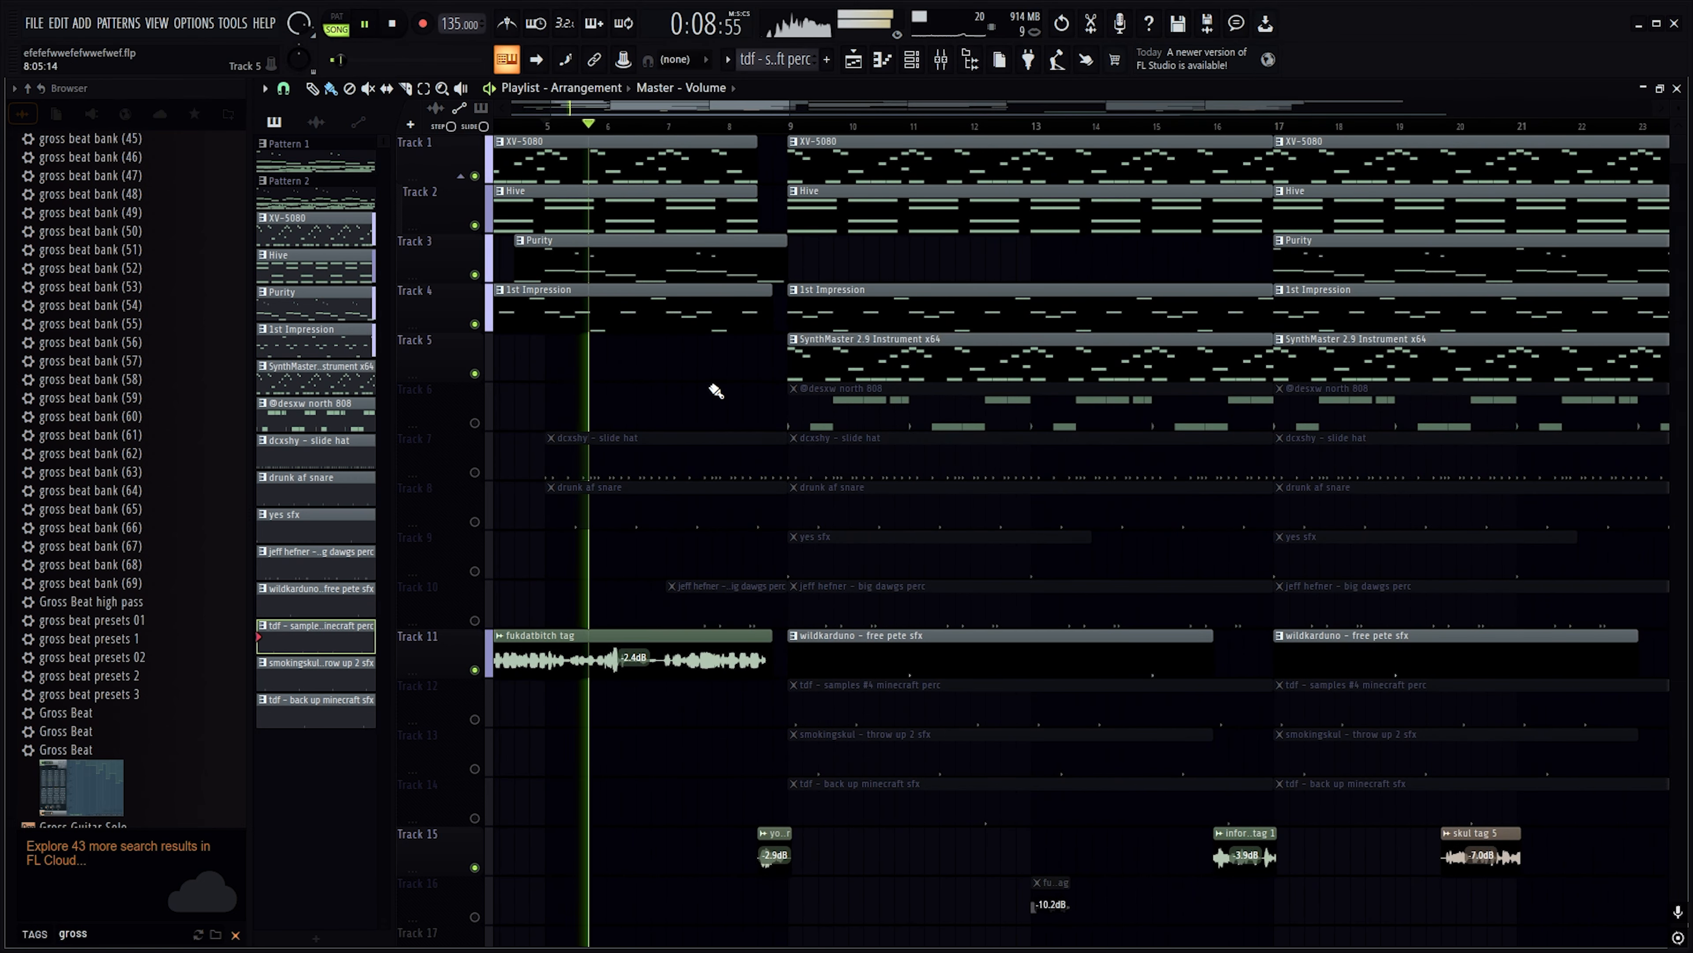
right_click(475, 472)
right_click(475, 473)
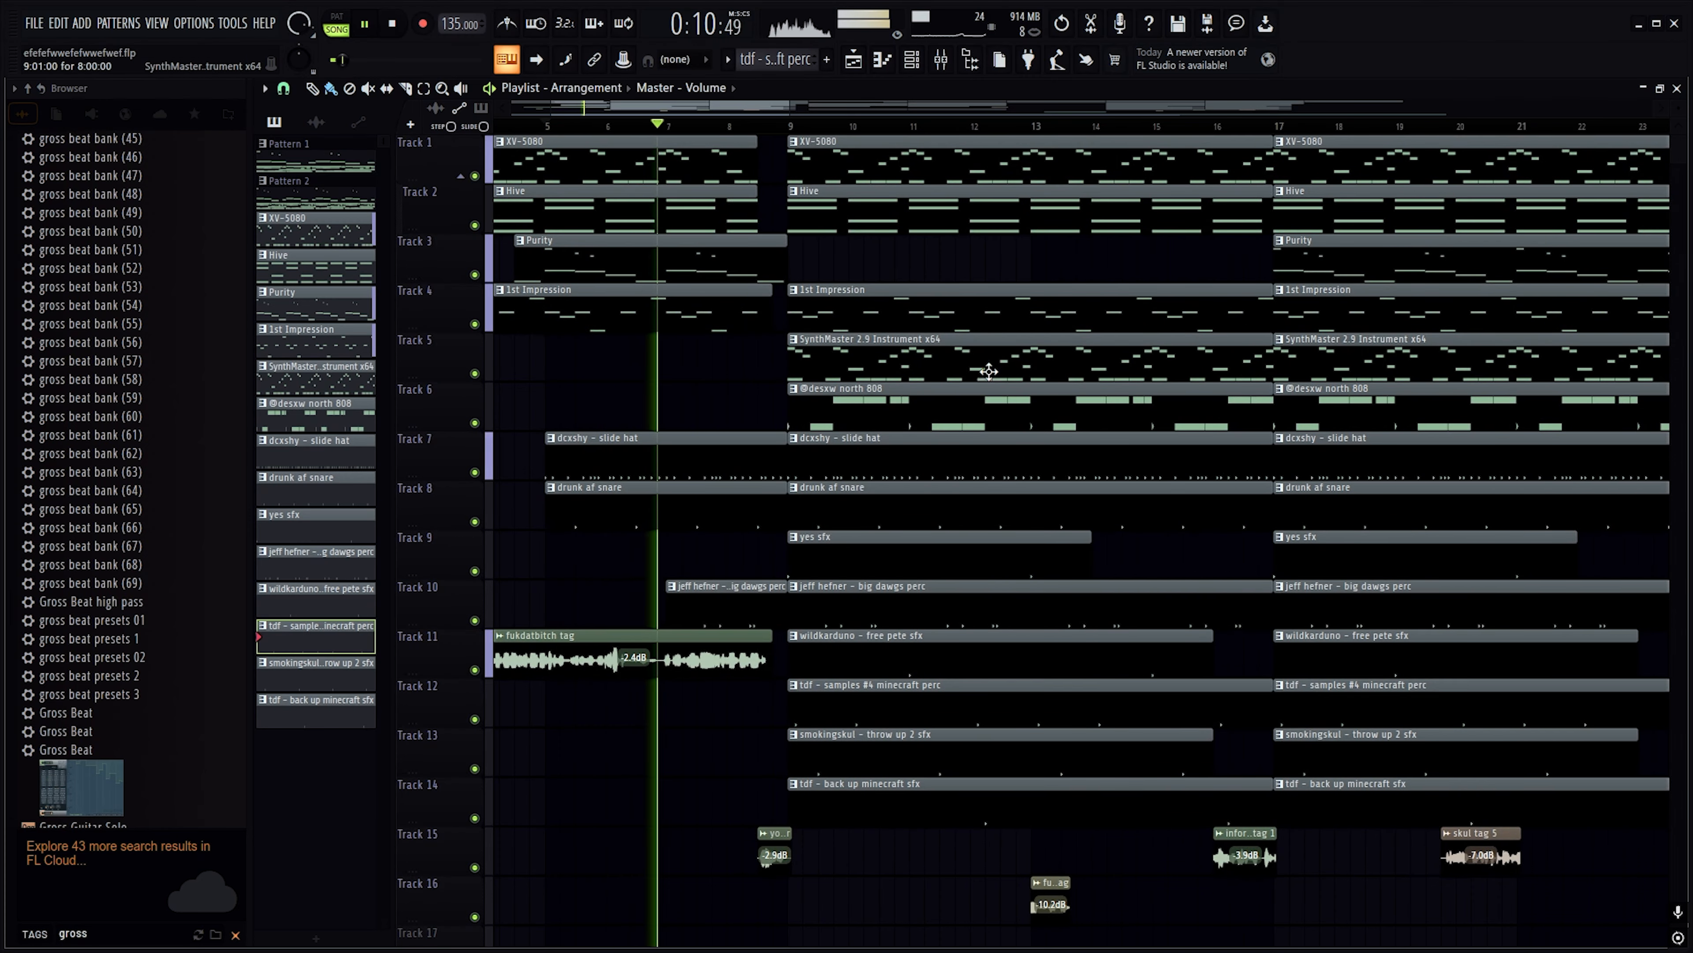
Listen to the full arrangement through the bar 9 drop and past bar 25 while viewing its tracks, and pause playback
scroll(1002, 328, down, 4)
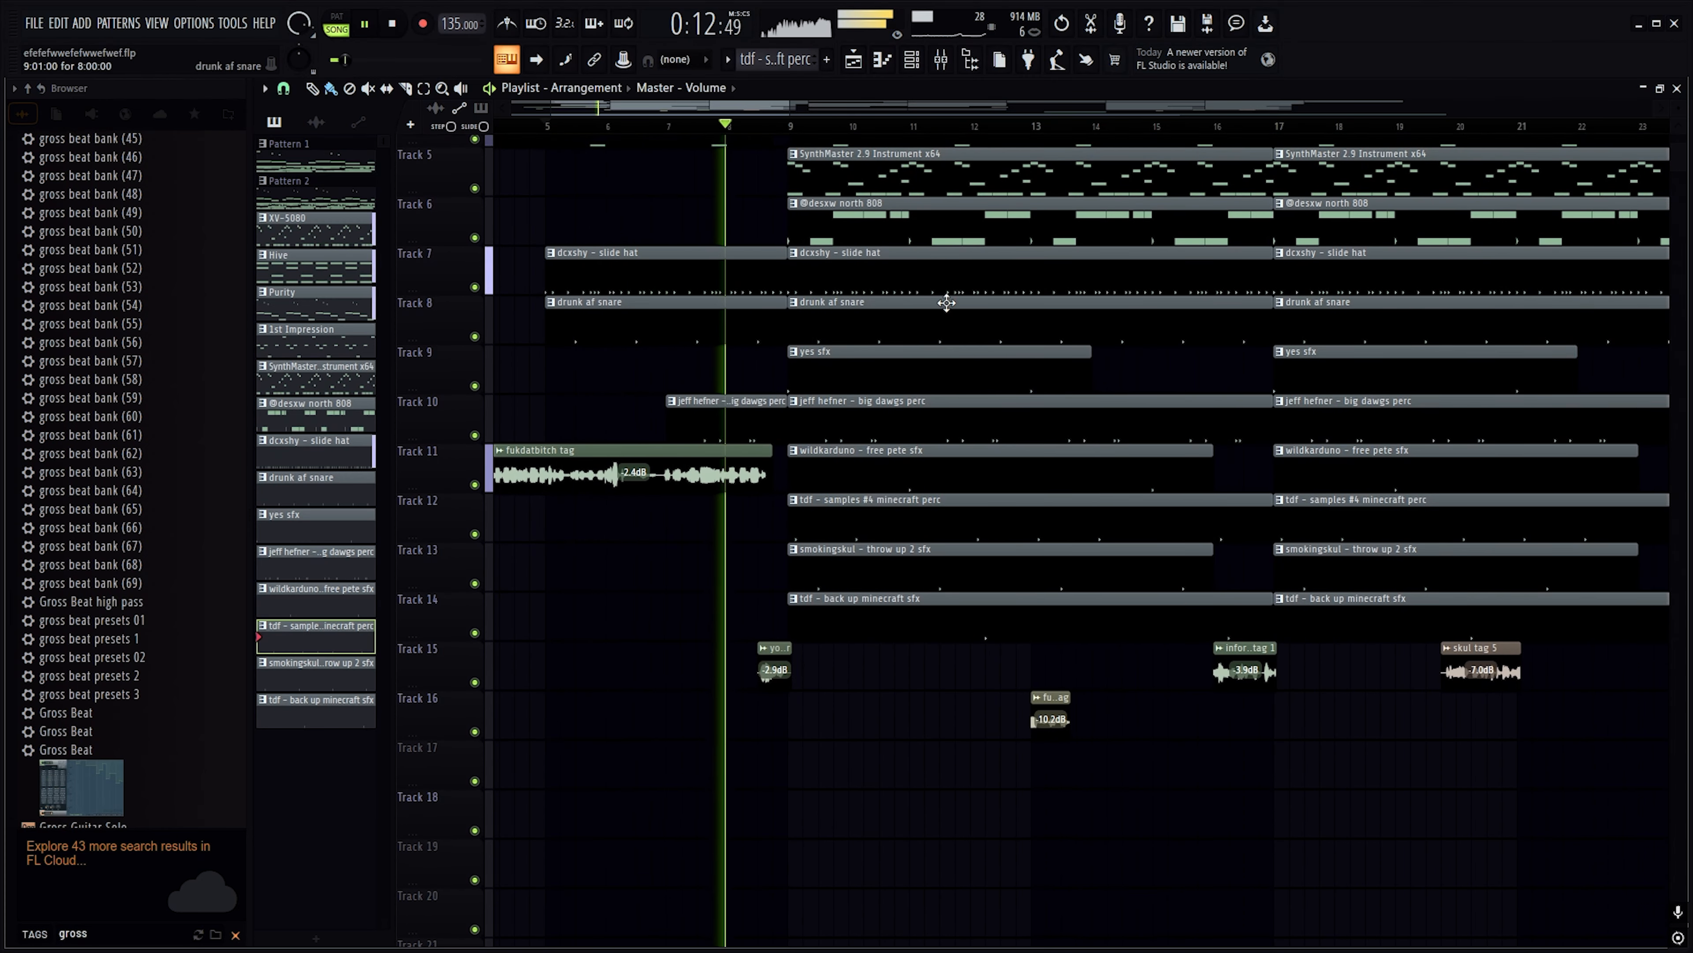
scroll(1002, 328, up, 2)
scroll(888, 125, down, 4)
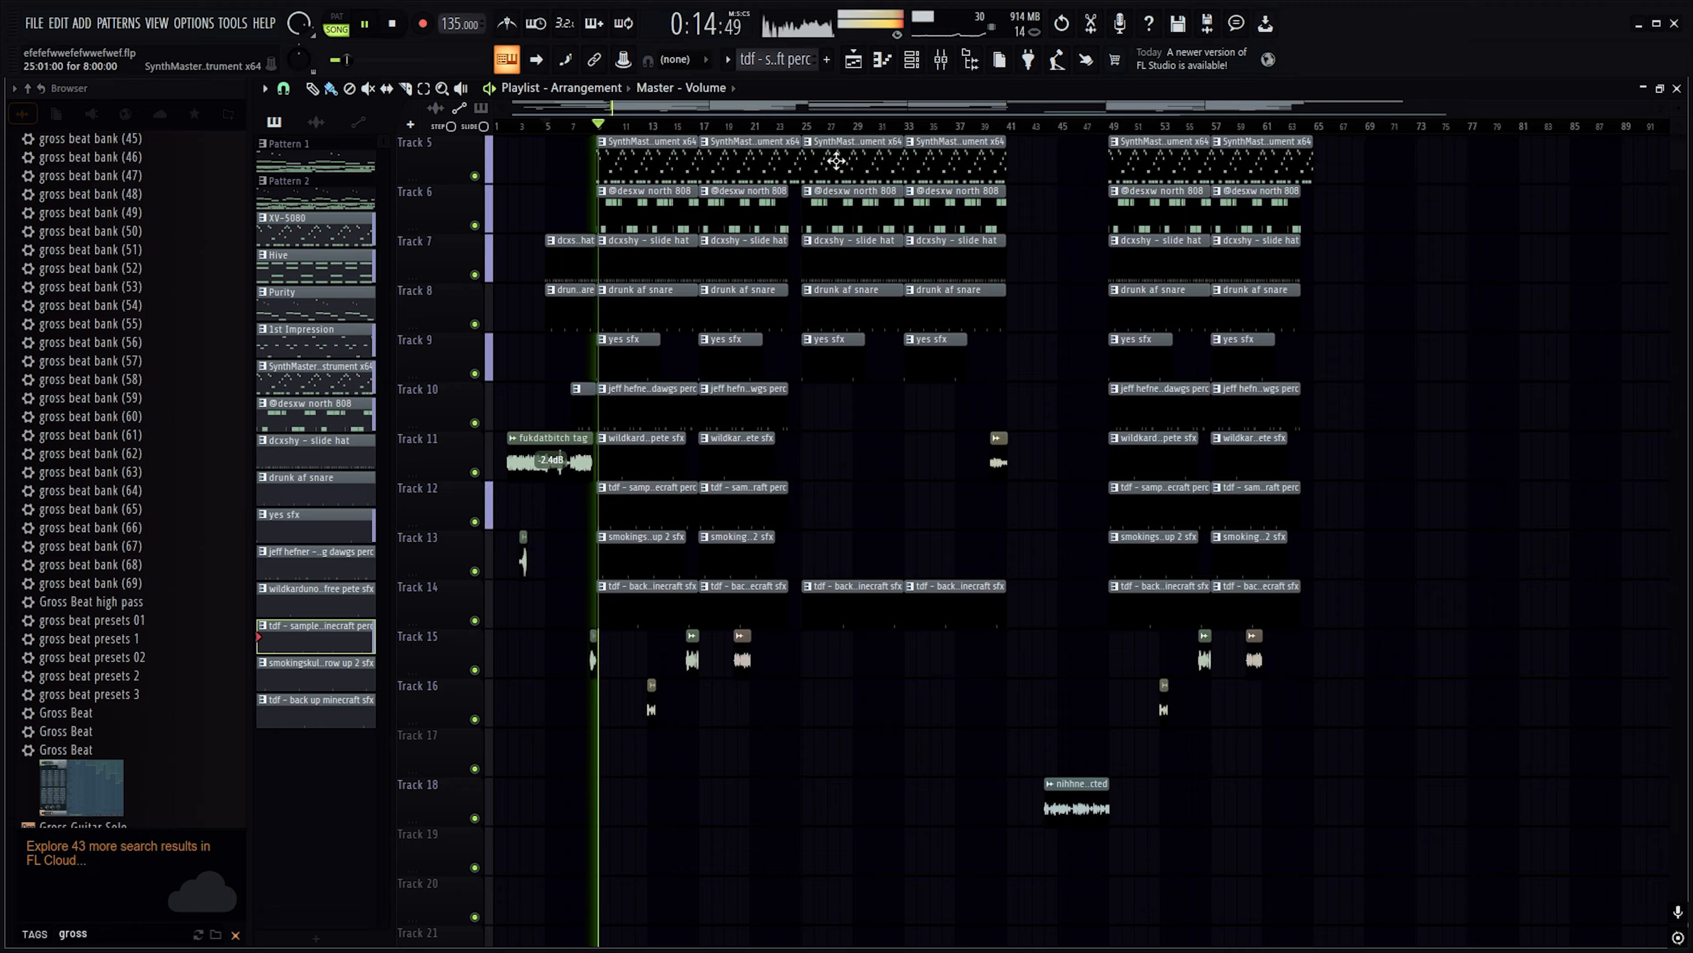
scroll(747, 220, up, 2)
scroll(568, 130, up, 6)
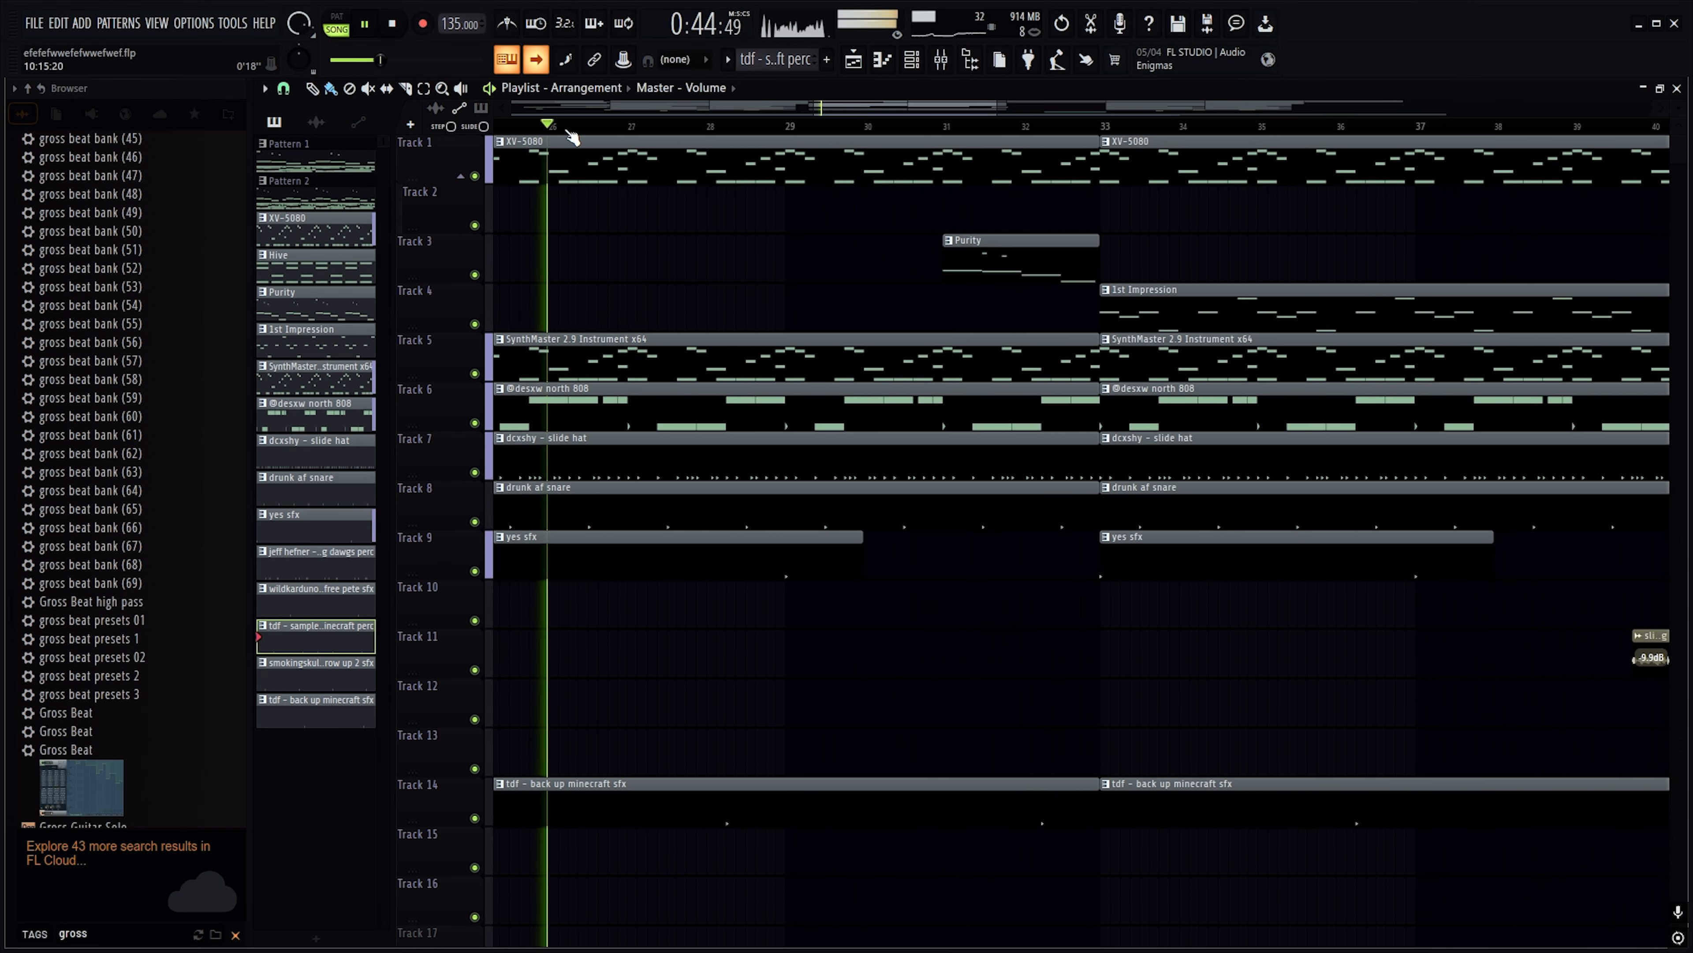
click(366, 24)
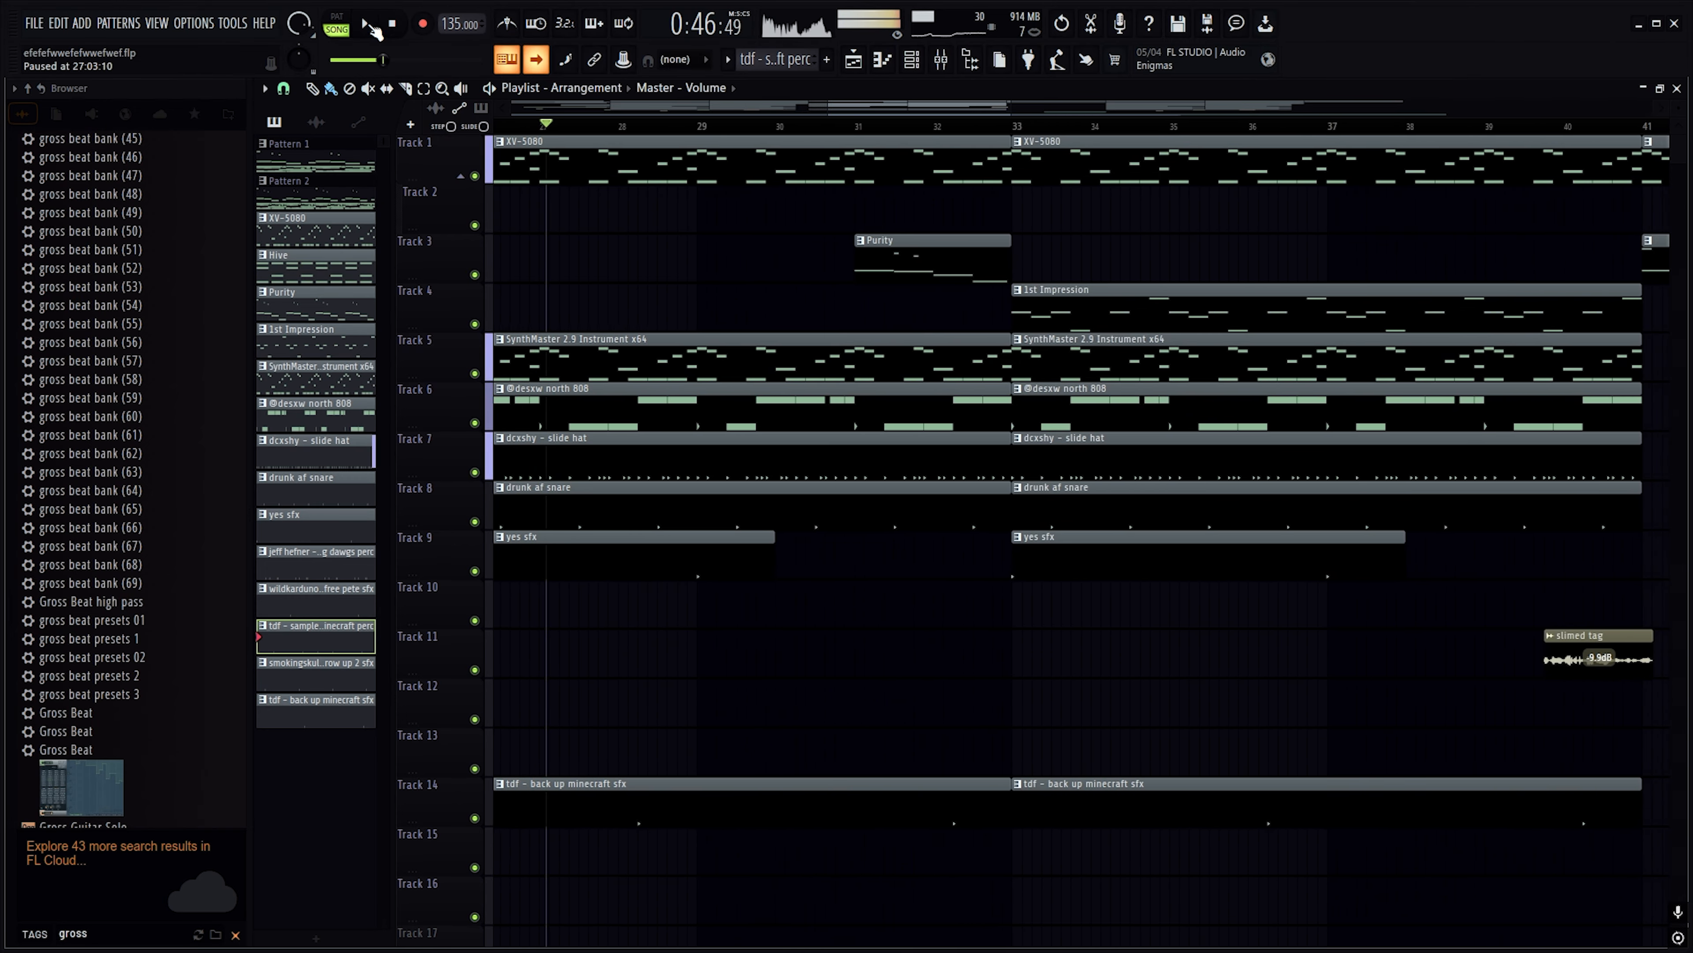